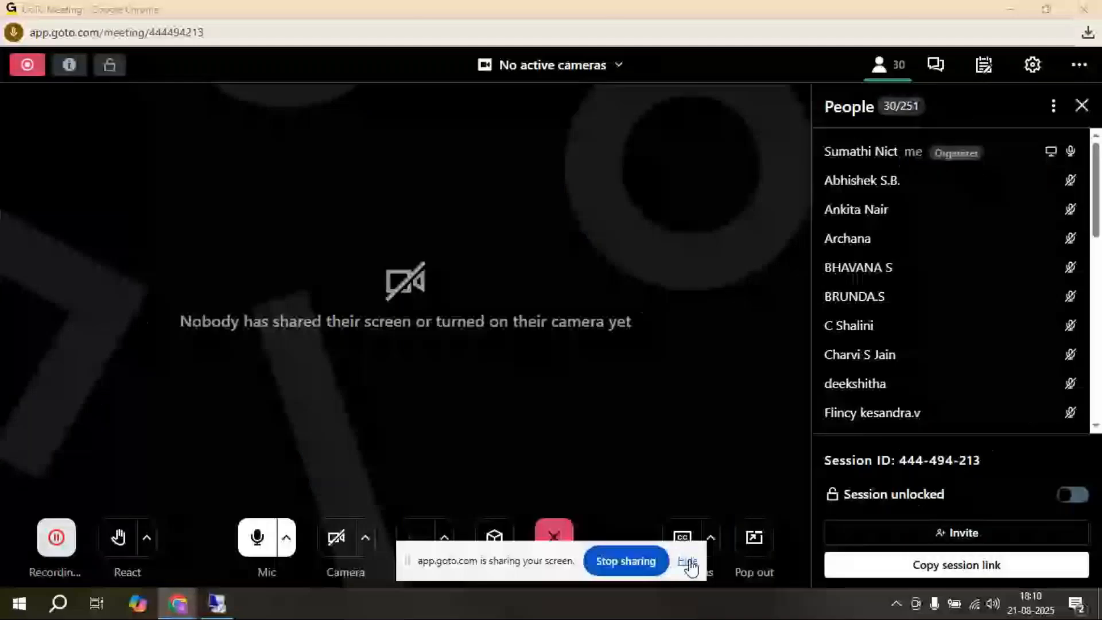
Open the meeting's chat and minimize the meeting window to reach the desktop
left_click(688, 561)
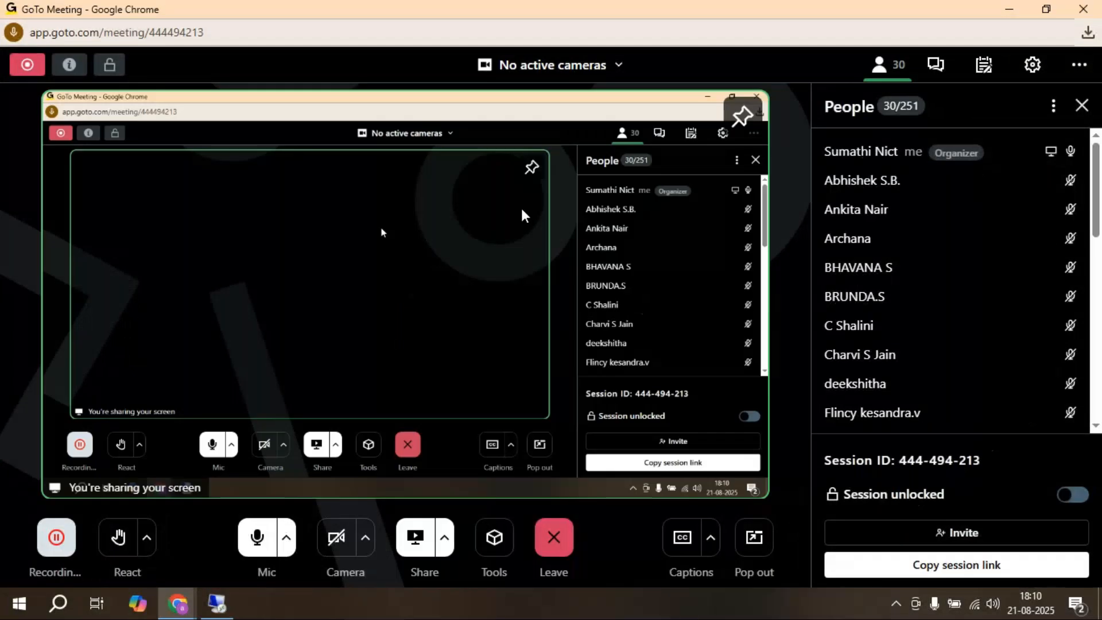
left_click(936, 65)
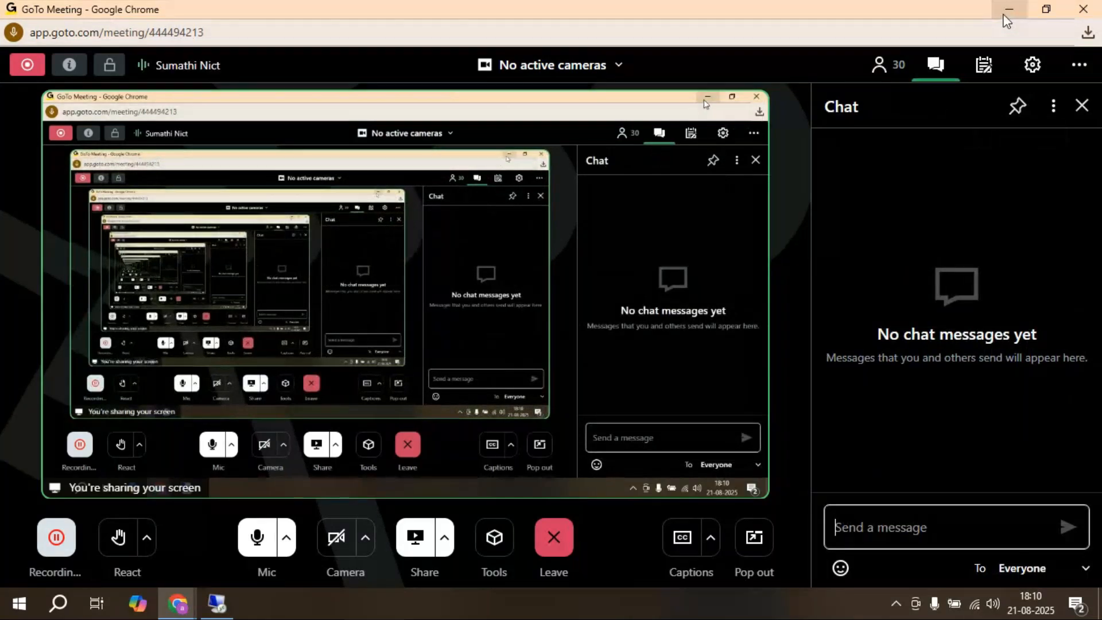
left_click(1008, 10)
right_click(468, 313)
left_click(566, 366)
right_click(401, 333)
left_click(456, 381)
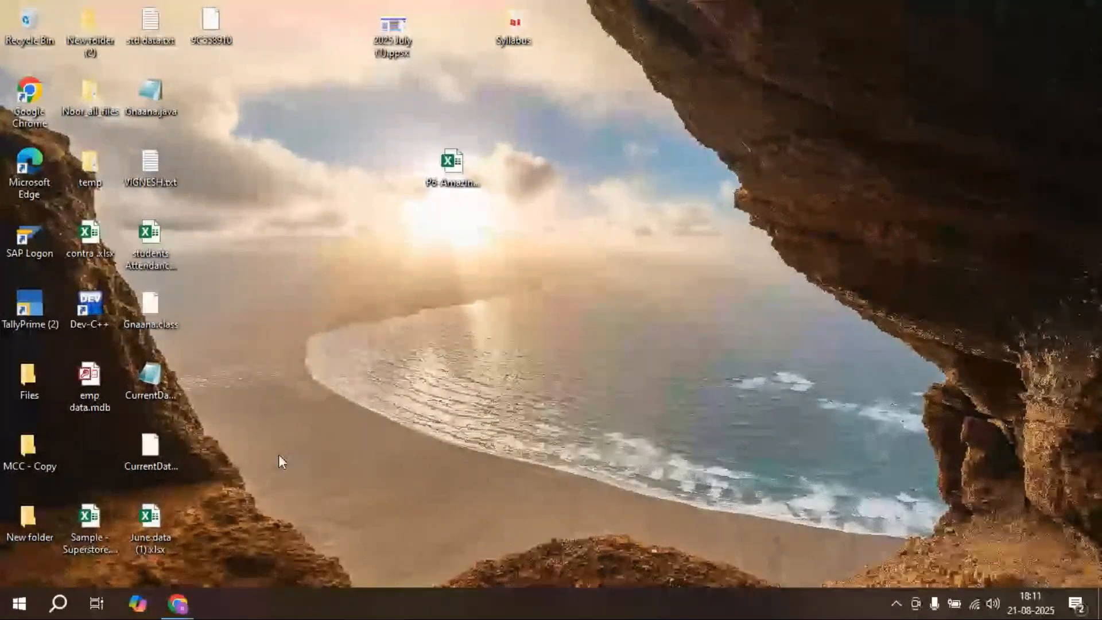
right_click(314, 329)
left_click(352, 377)
right_click(294, 351)
left_click(332, 404)
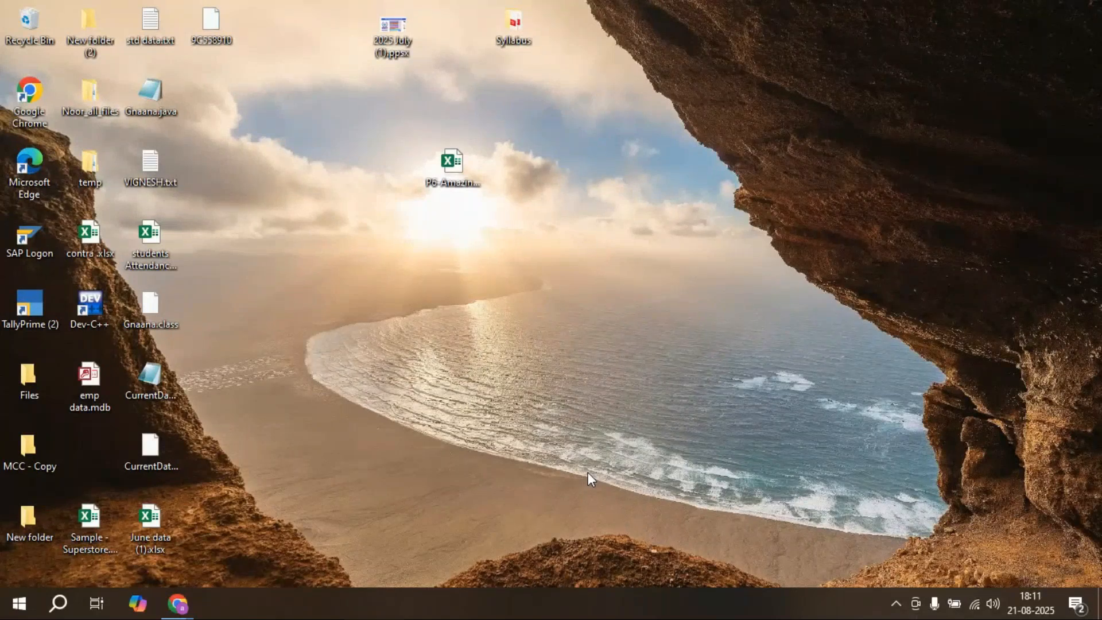
right_click(381, 280)
left_click(447, 324)
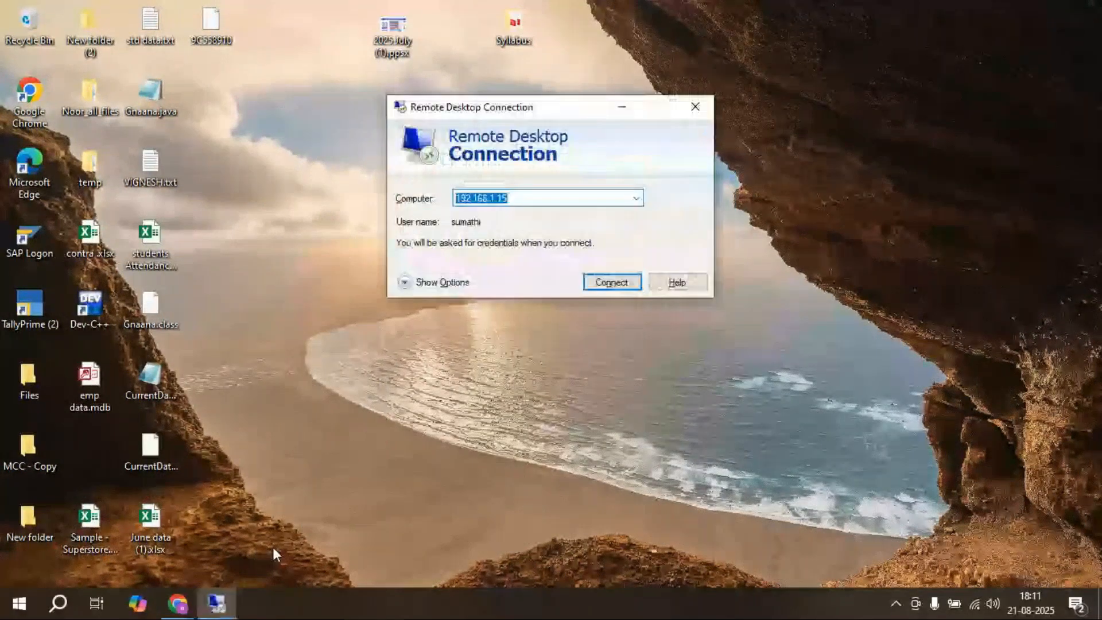
Connect to the remote computer 192.168.1.15 and open the mcc tableau.twb workbook from its desktop
left_click(614, 283)
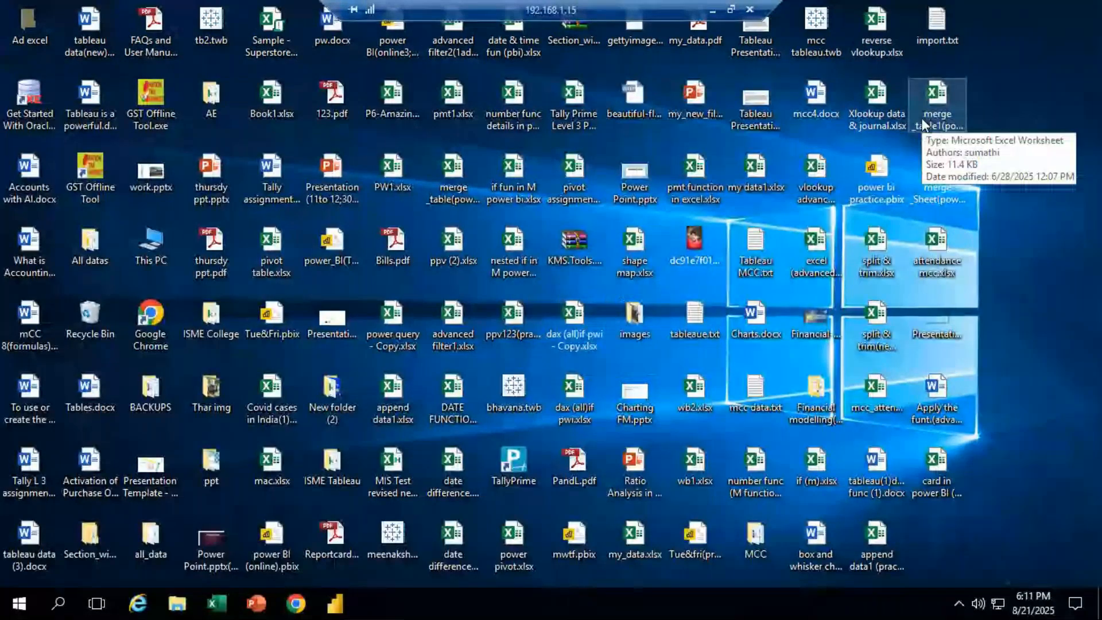
double_click(816, 33)
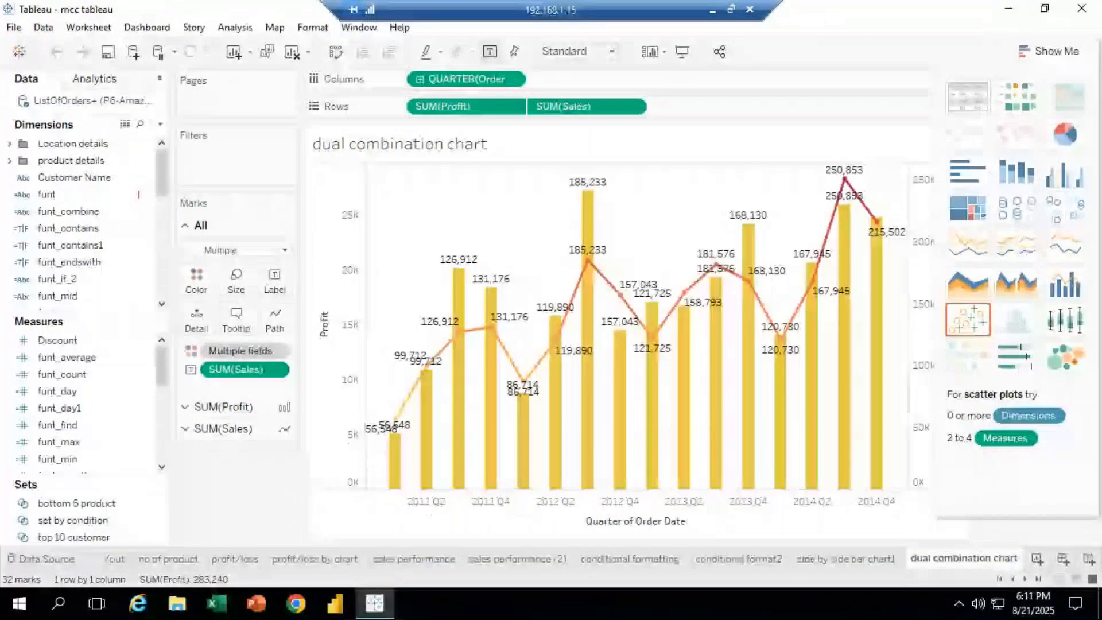
Review the workbook's existing worksheets between sales performance and dual combination chart, including the conditional formatting and side by side bar chart sheets
left_click(847, 560)
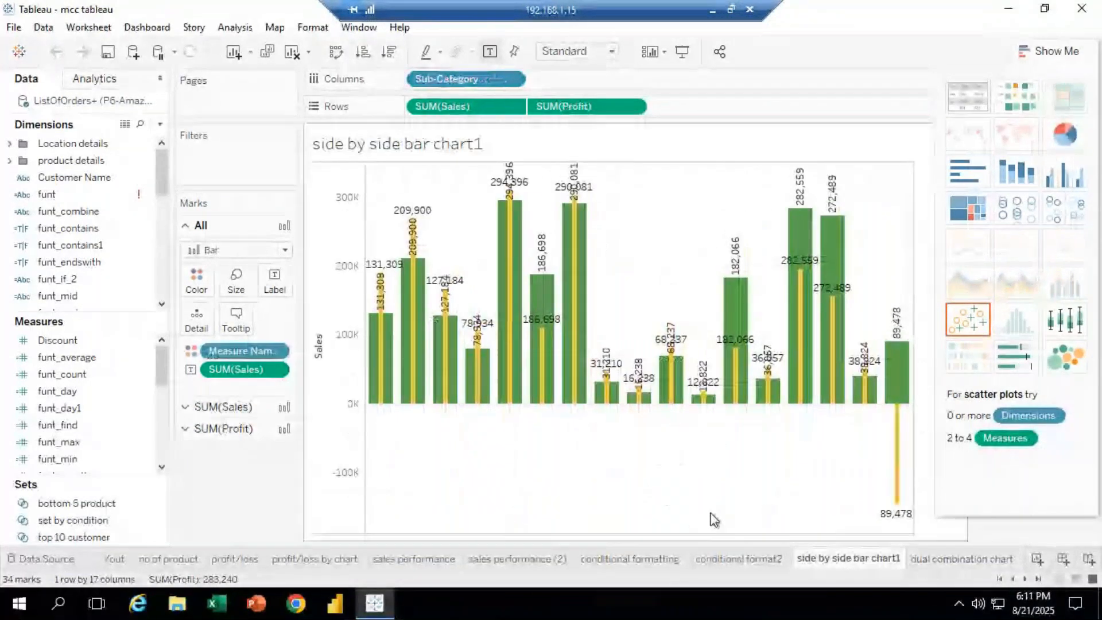
left_click(743, 559)
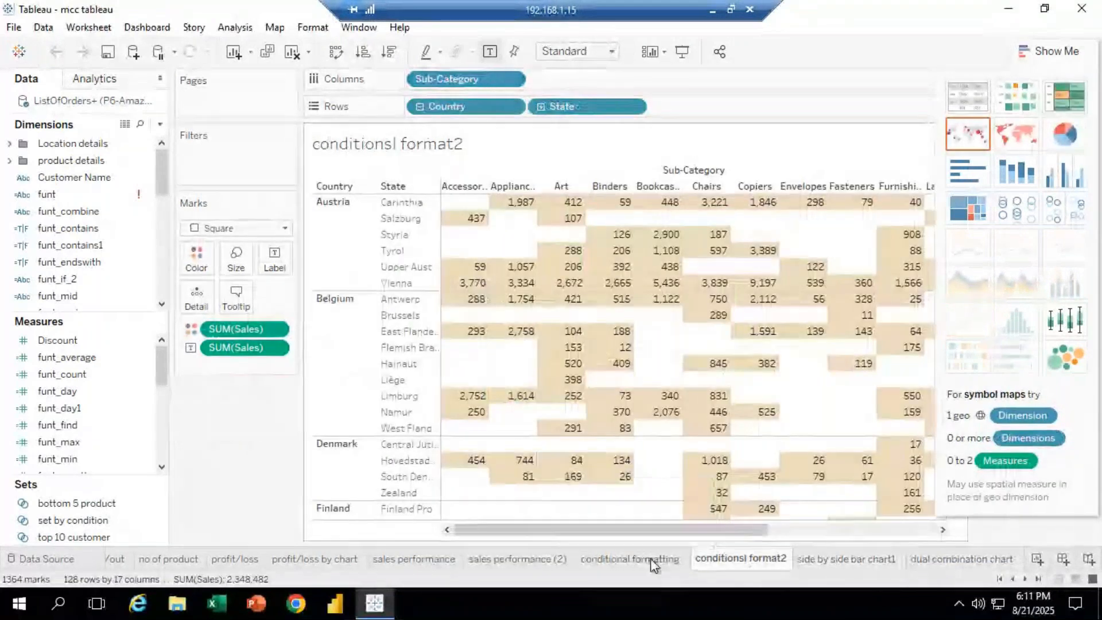
left_click(612, 560)
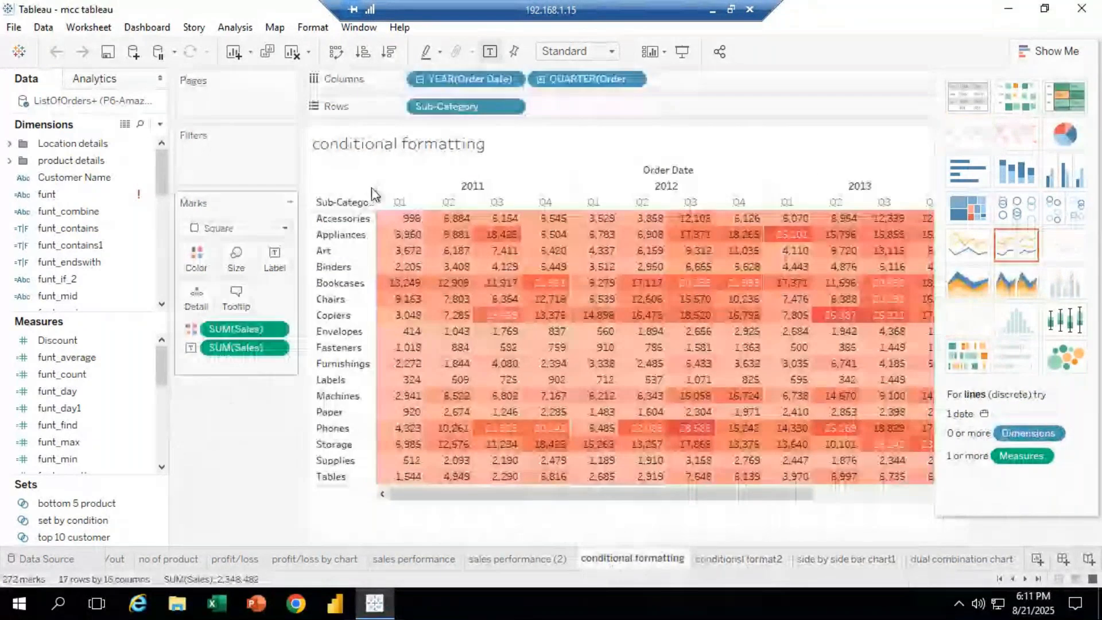
left_click(535, 555)
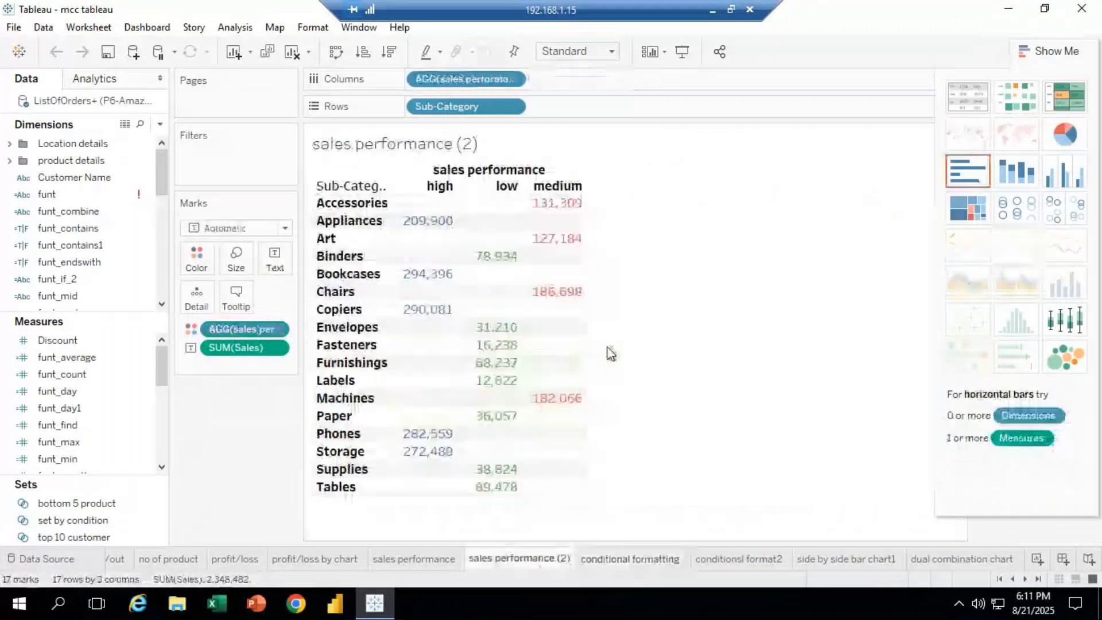
left_click(450, 554)
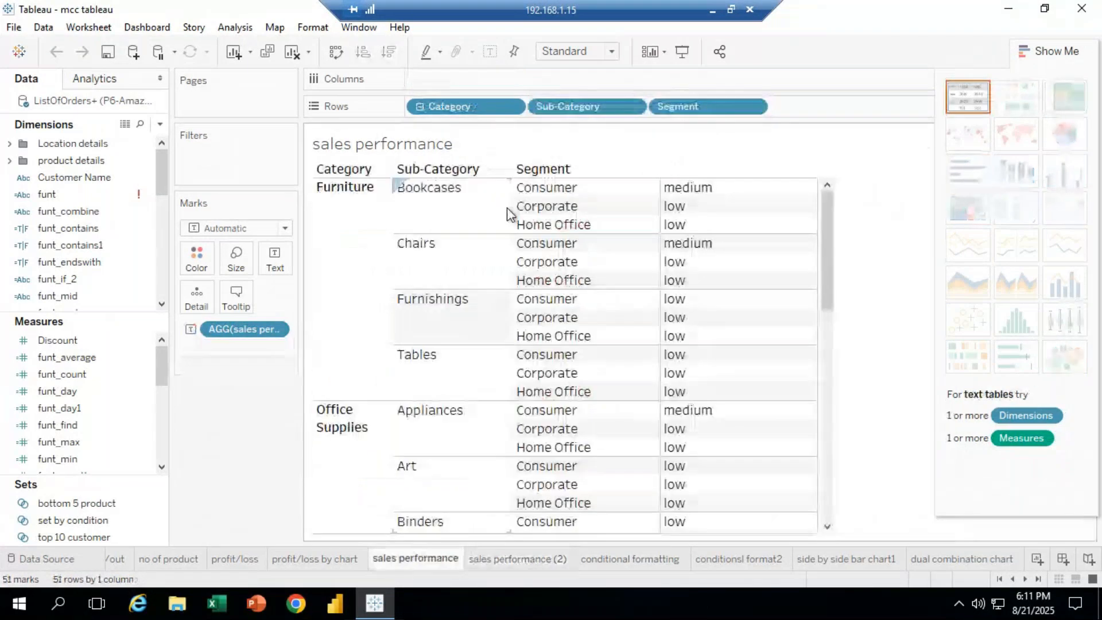
left_click(515, 558)
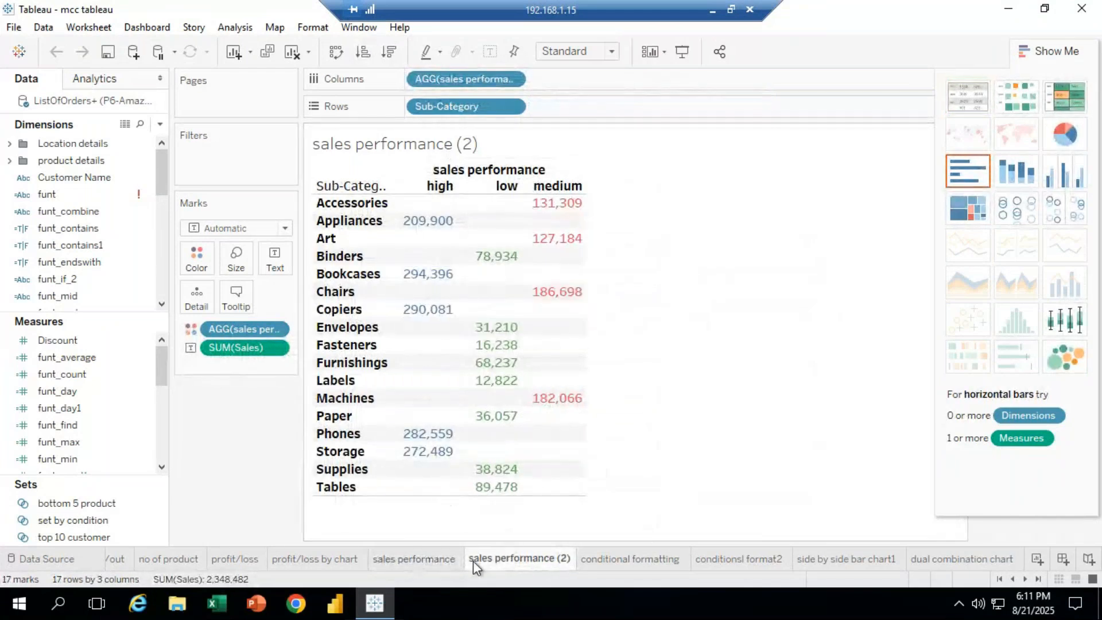
left_click(610, 559)
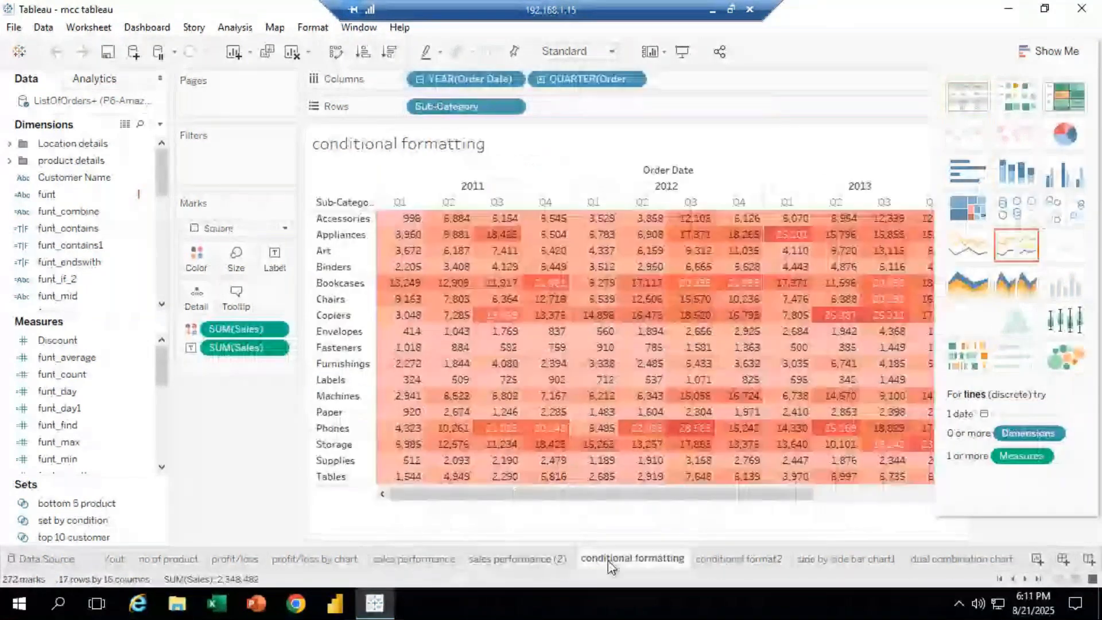
left_click(729, 559)
left_click(849, 559)
left_click(939, 563)
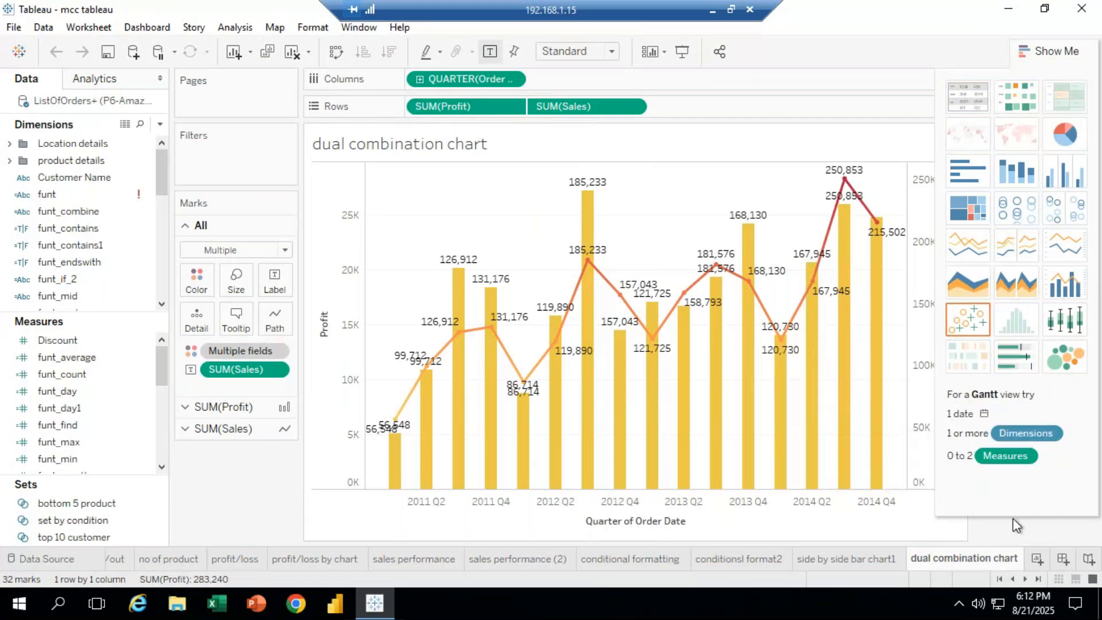
Add a new worksheet and place the funt_sum measure on it as text
left_click(1036, 558)
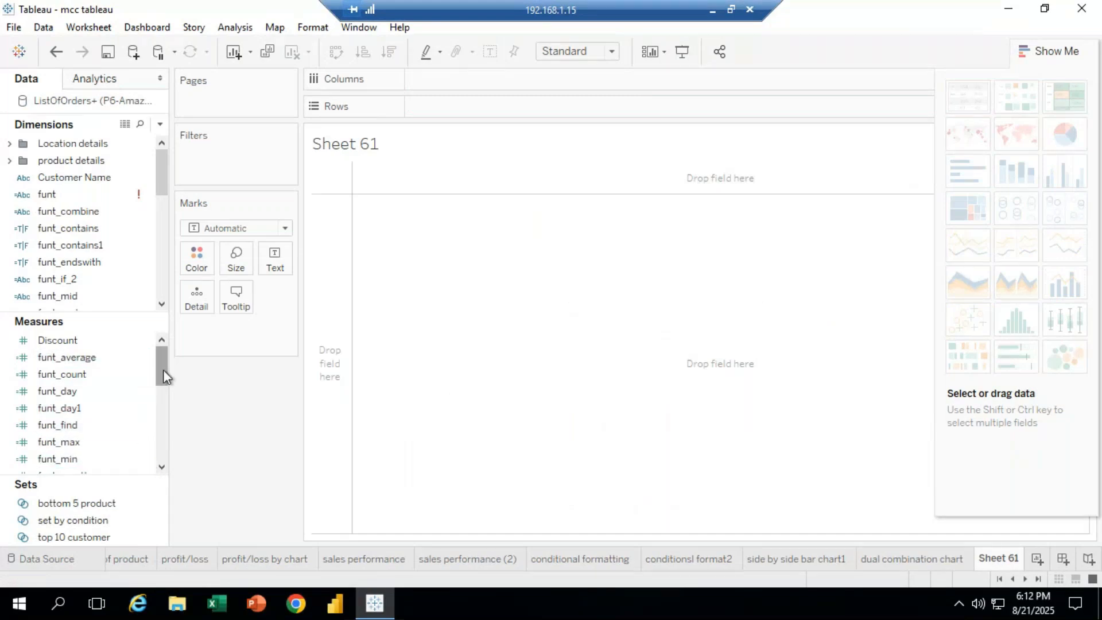
left_click_drag(160, 364, 159, 380)
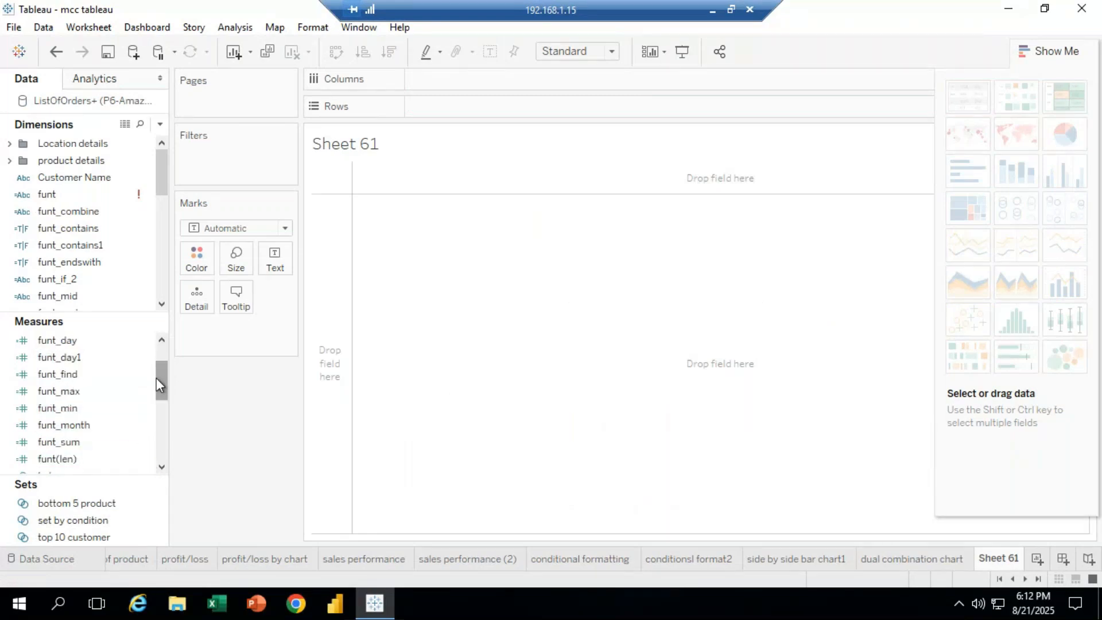
left_click(73, 442)
left_click_drag(74, 442, 275, 260)
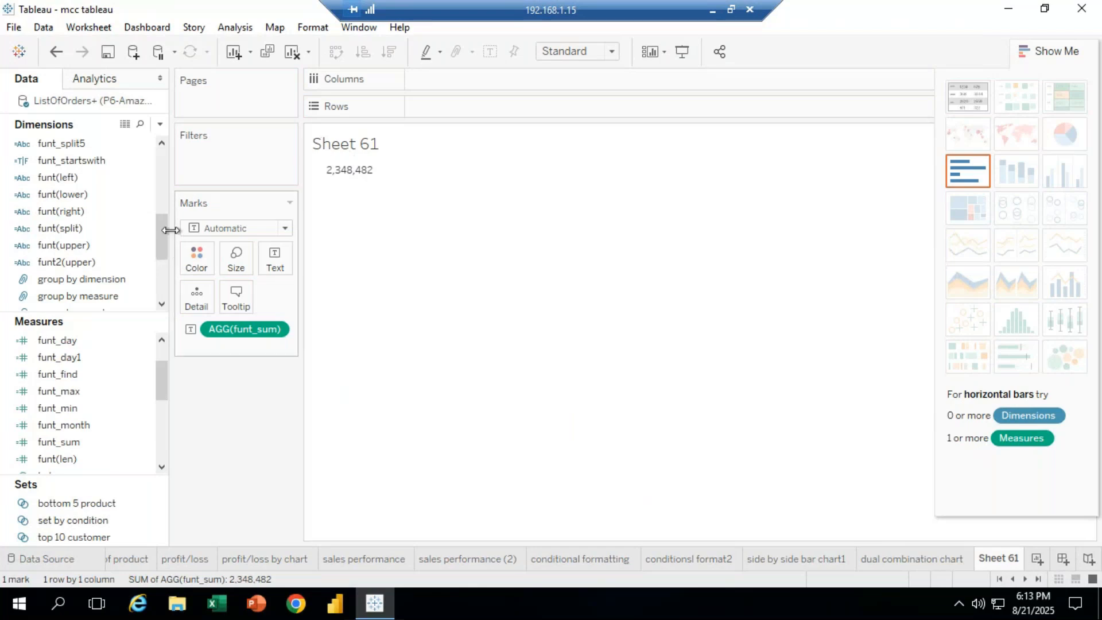
Add the No of customers measure as text and display it together with funt_sum as a text table
left_click_drag(161, 233, 155, 164)
left_click_drag(158, 379, 157, 394)
left_click_drag(158, 407, 156, 351)
left_click(94, 396)
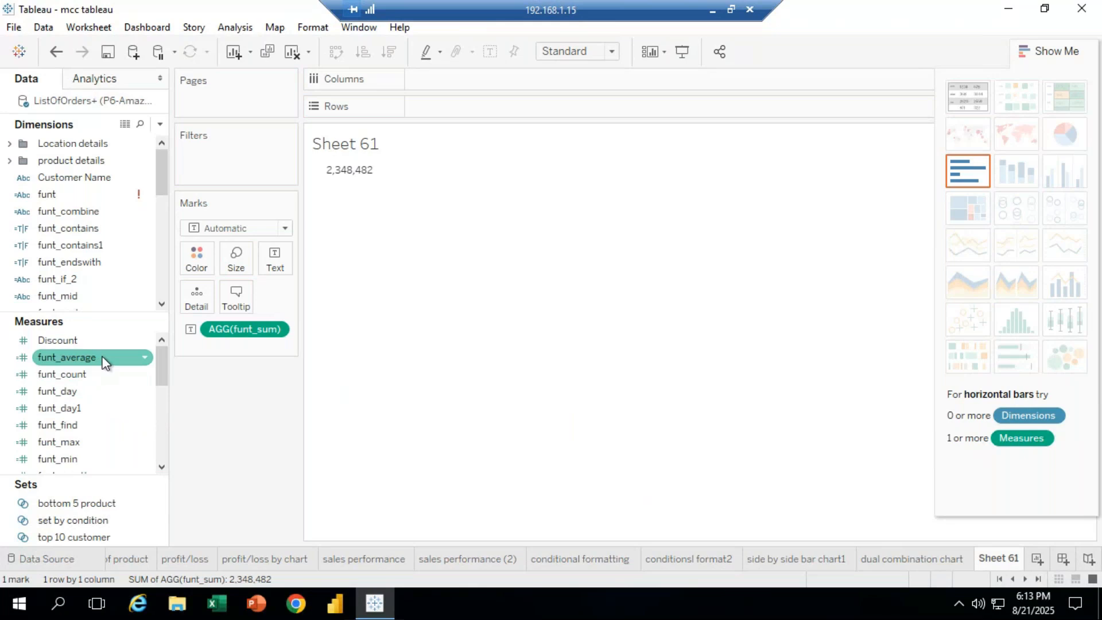
left_click_drag(161, 378, 162, 393)
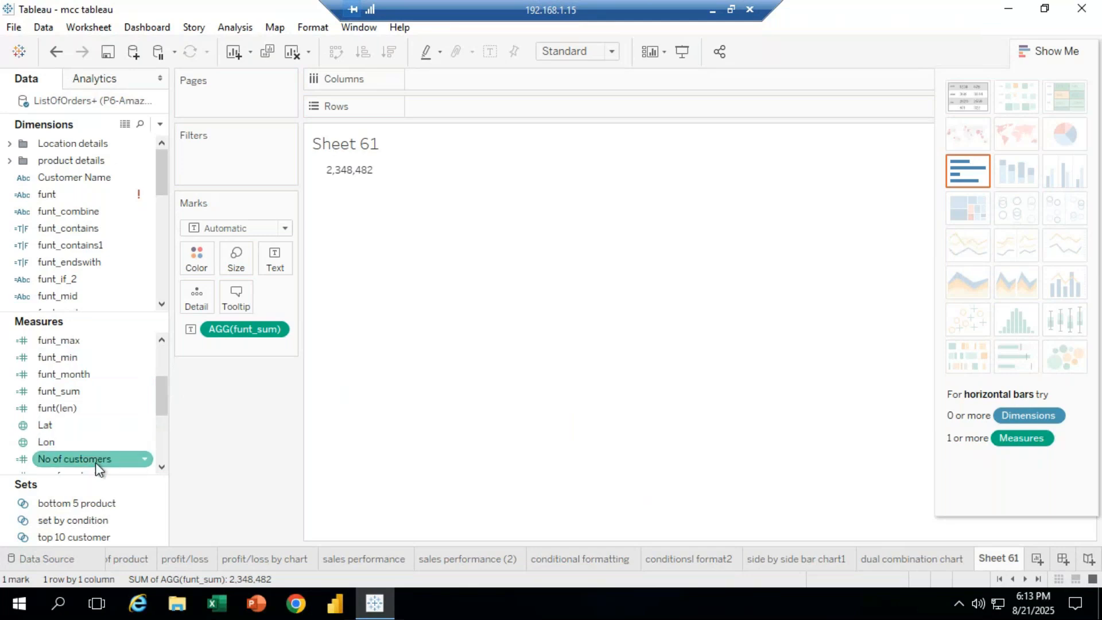
left_click_drag(101, 460, 289, 259)
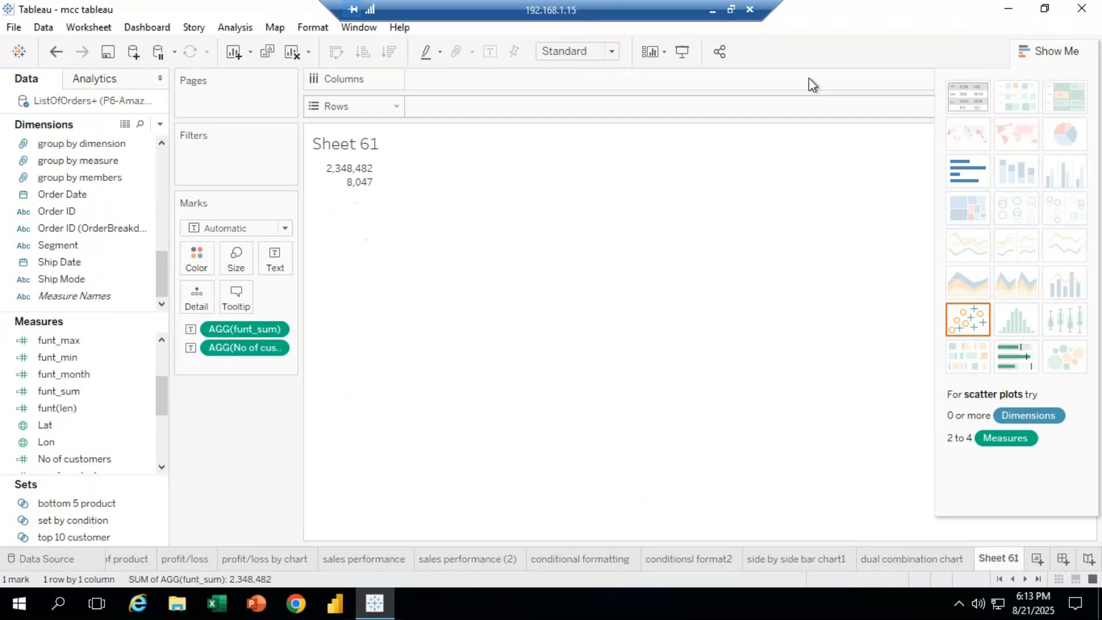
left_click(969, 97)
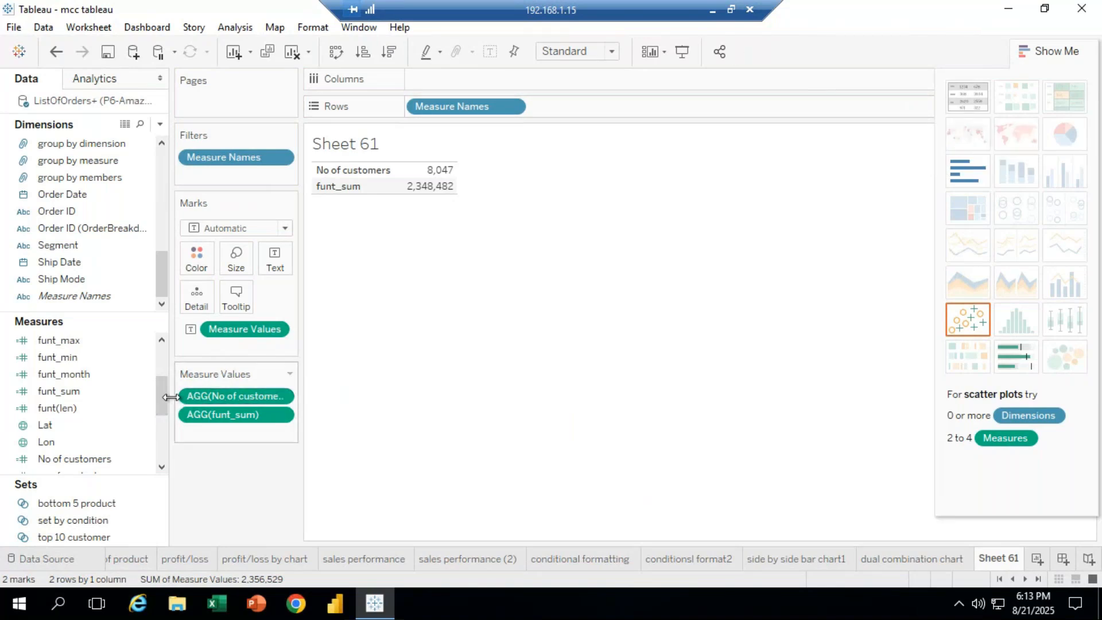
Examine the full lists of measures and dimensions in the data source for available fields
scroll(161, 391, "up", 2)
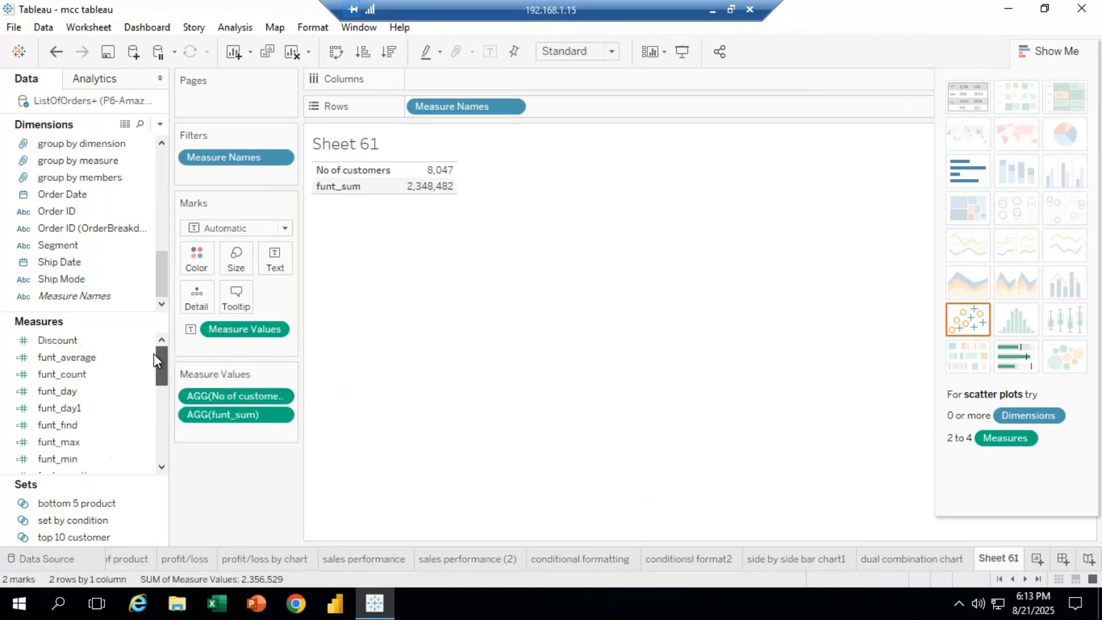
scroll(161, 467, "down", 4)
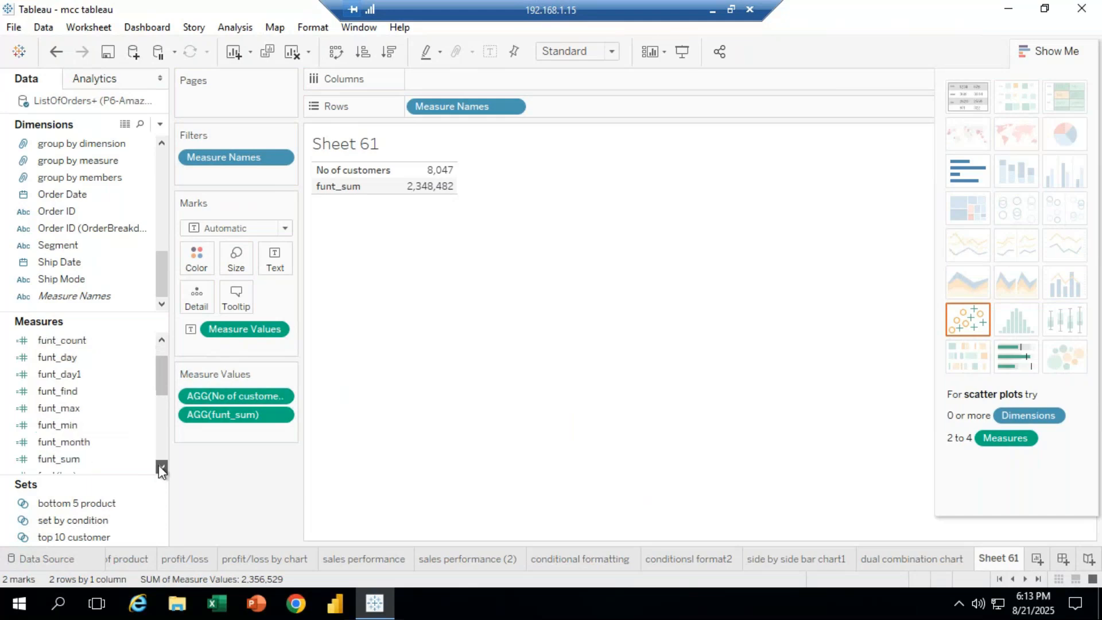
scroll(163, 470, "down", 4)
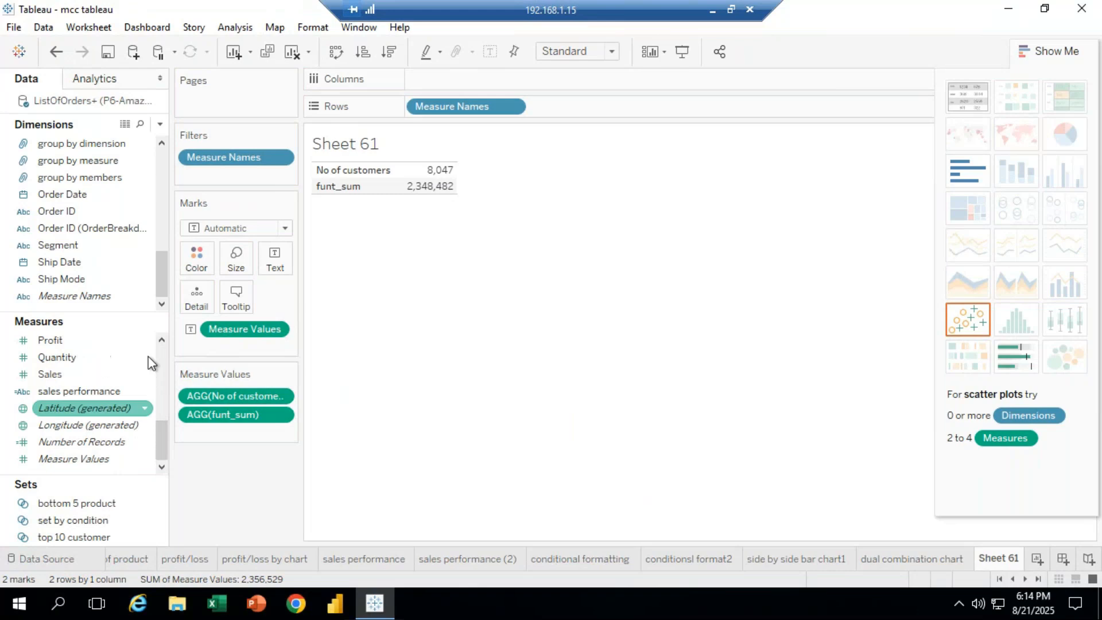
left_click_drag(158, 262, 154, 160)
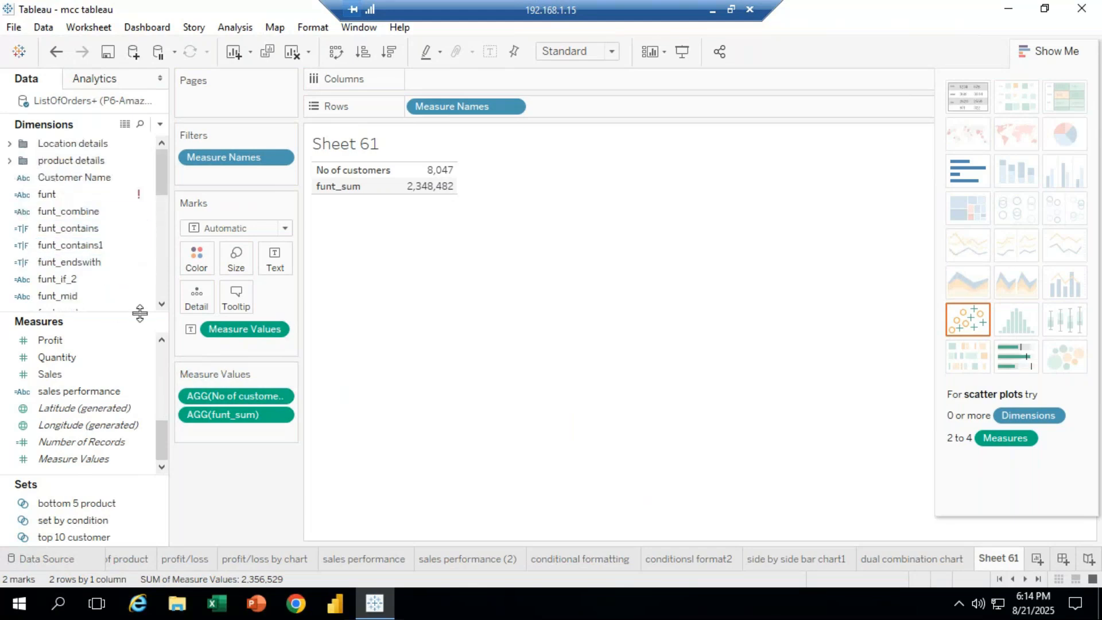
left_click(162, 304)
left_click(163, 305)
left_click(163, 304)
left_click(163, 304)
left_click(163, 304)
left_click(163, 304)
left_click(163, 304)
left_click(163, 304)
left_click(163, 304)
left_click(163, 304)
left_click(163, 304)
left_click(163, 304)
left_click(163, 304)
left_click(163, 305)
left_click(163, 304)
left_click(166, 306)
left_click(165, 306)
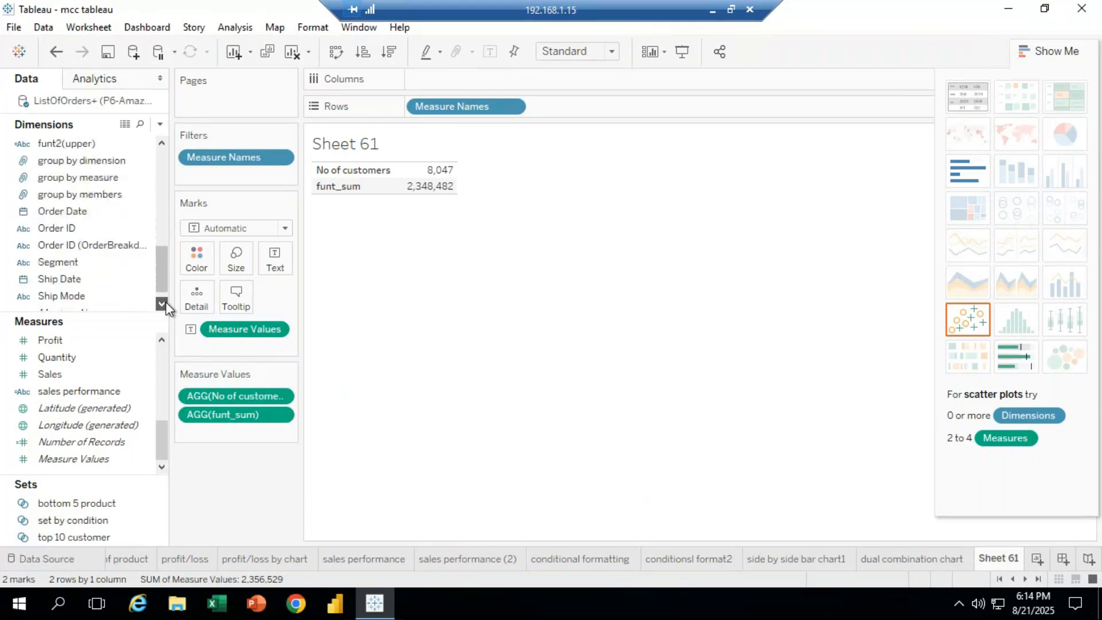
left_click(163, 304)
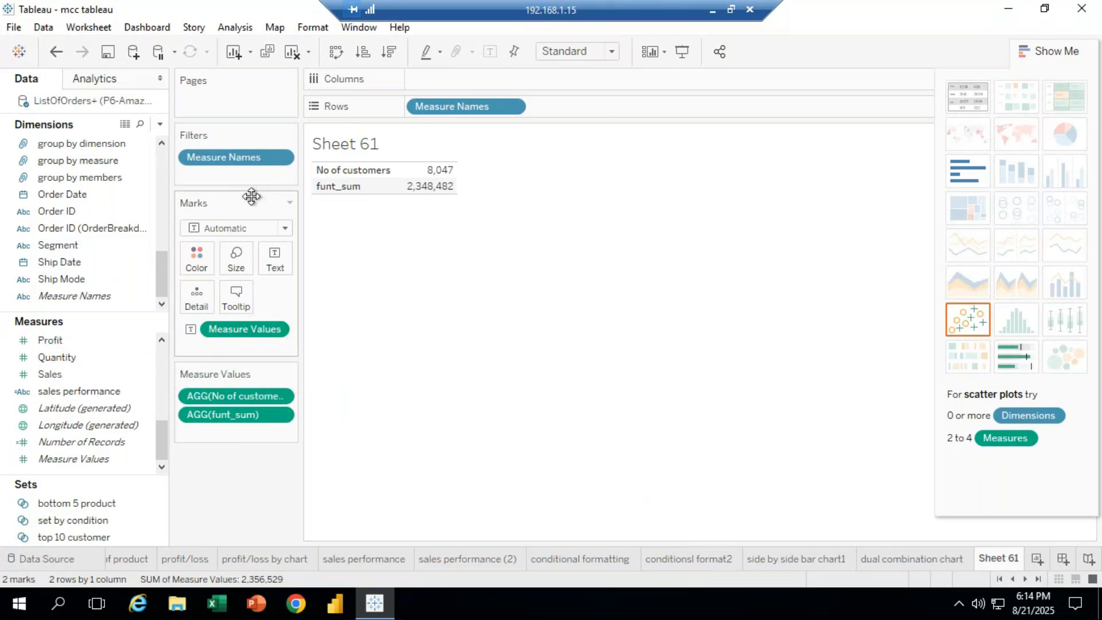
Remove funt_sum from the measure values and clear the rest of the worksheet
left_click_drag(235, 414, 226, 480)
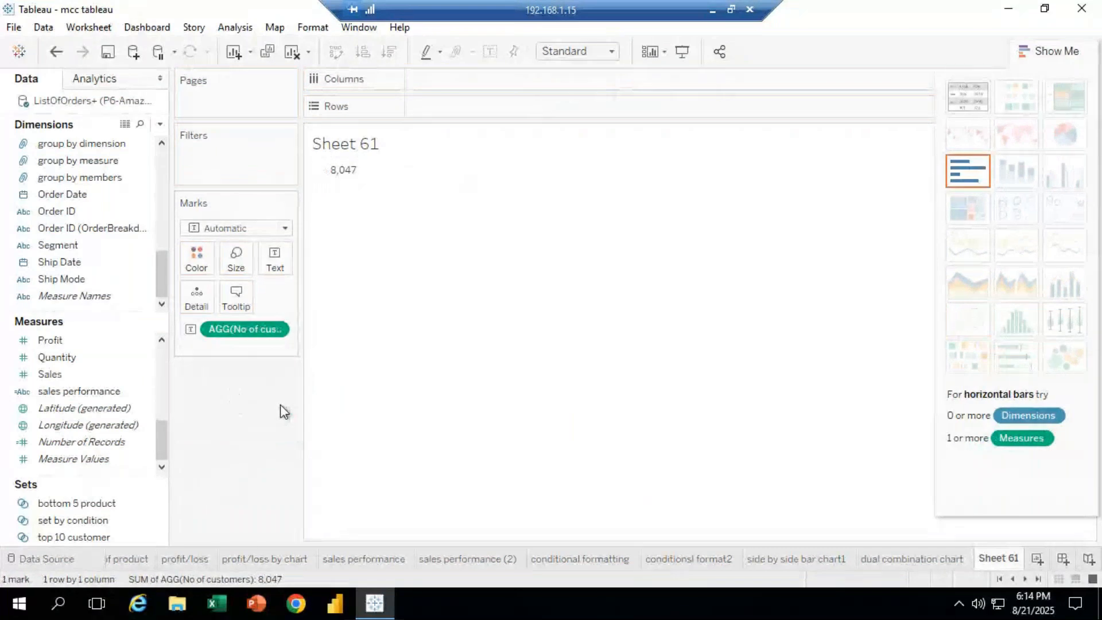
left_click(292, 51)
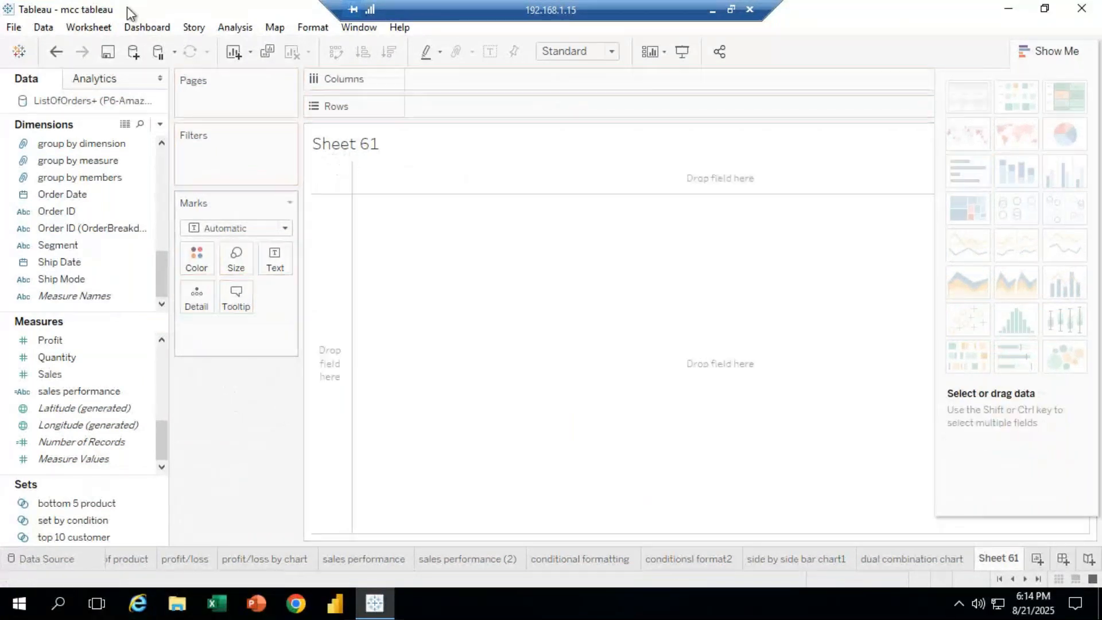
Start a new calculated field and name it exp
left_click(239, 28)
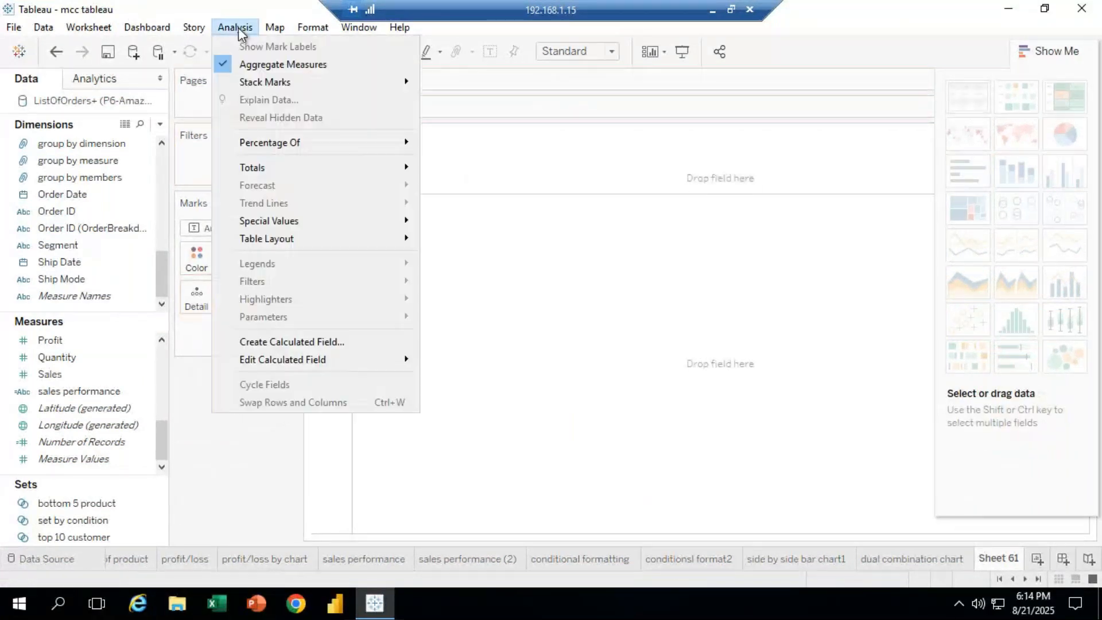
left_click(305, 344)
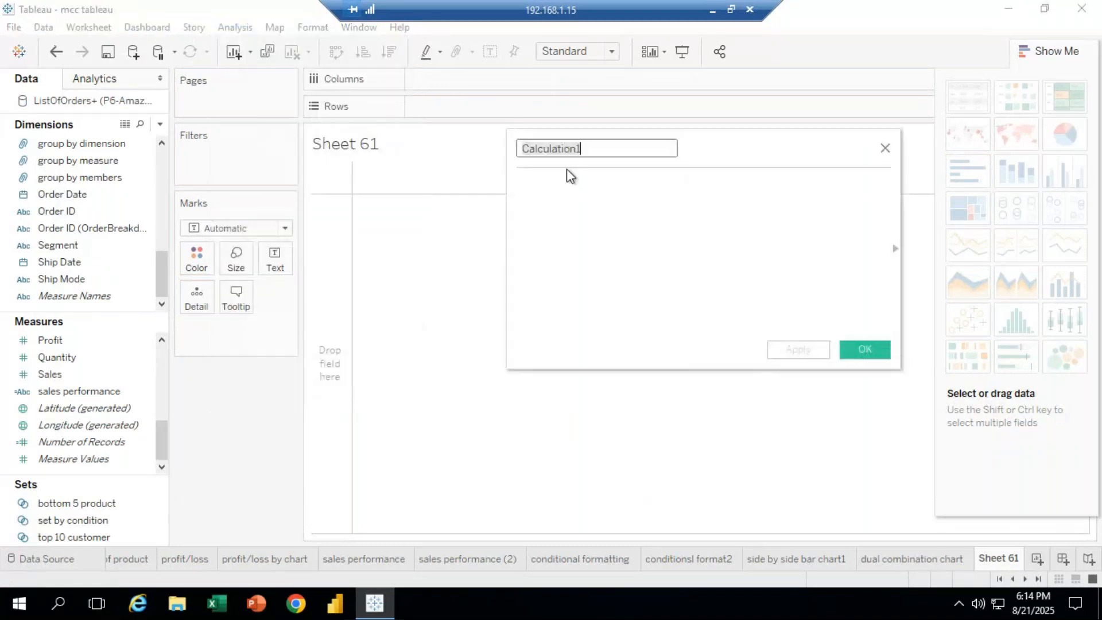
key("BackSpace")
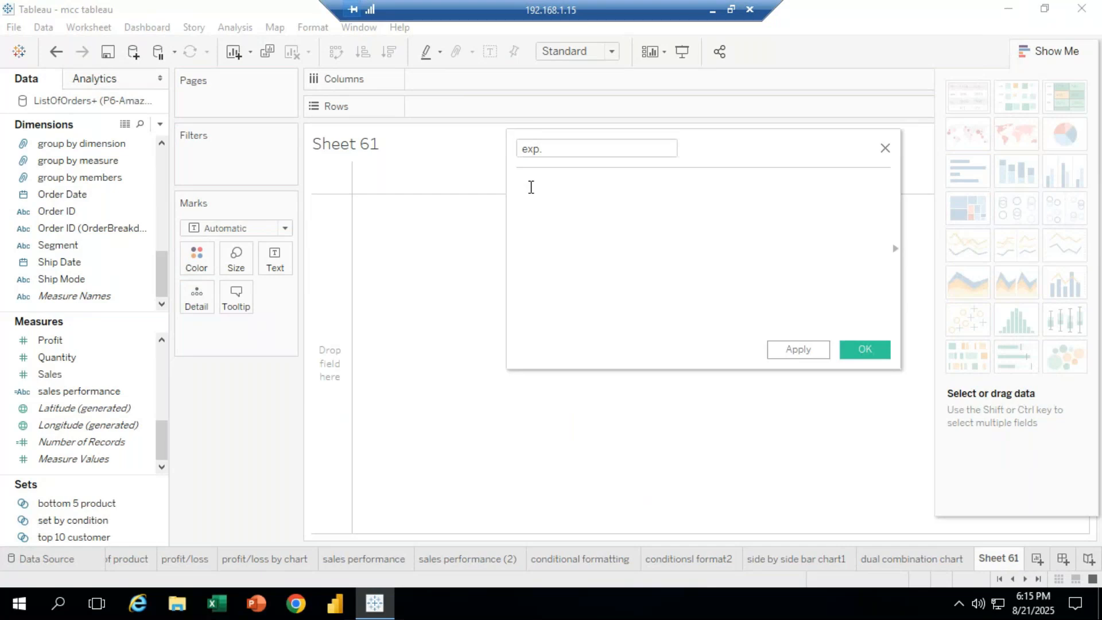
Define the exp. calculated field with the formula [Sales]-[Profit] and save it
type("=")
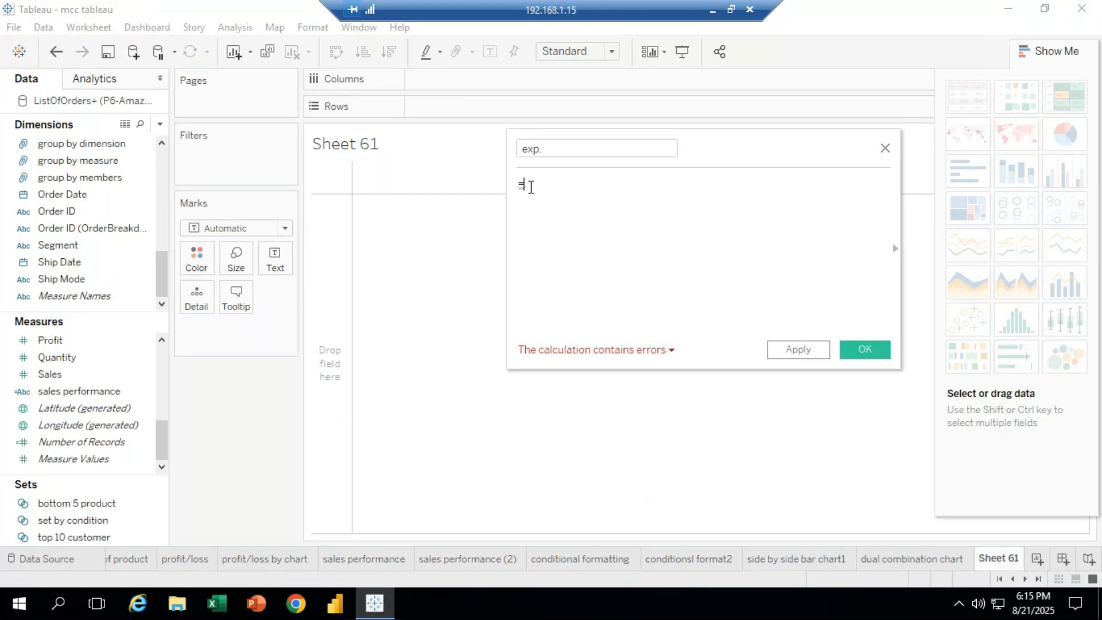
key("BackSpace")
type("sa")
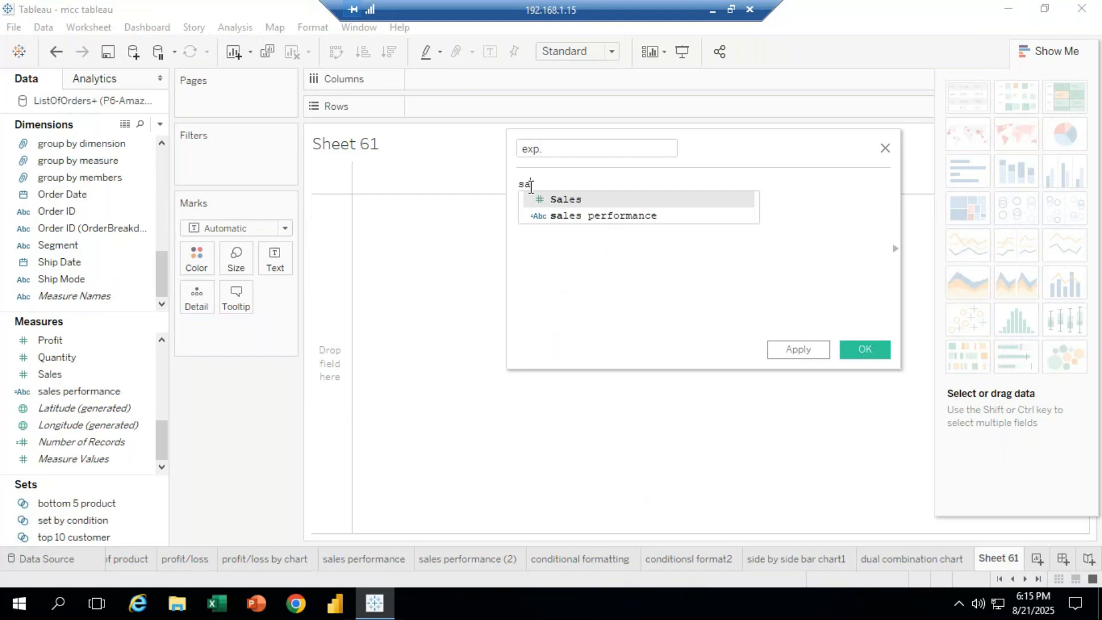
type("l")
left_click(577, 198)
type("-")
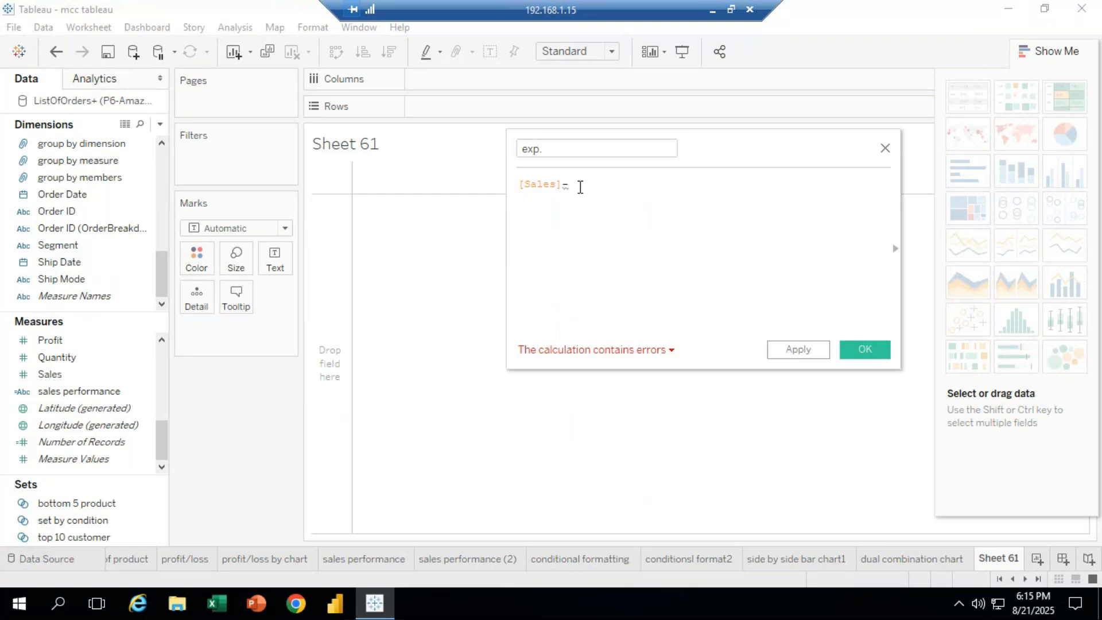
type("pr")
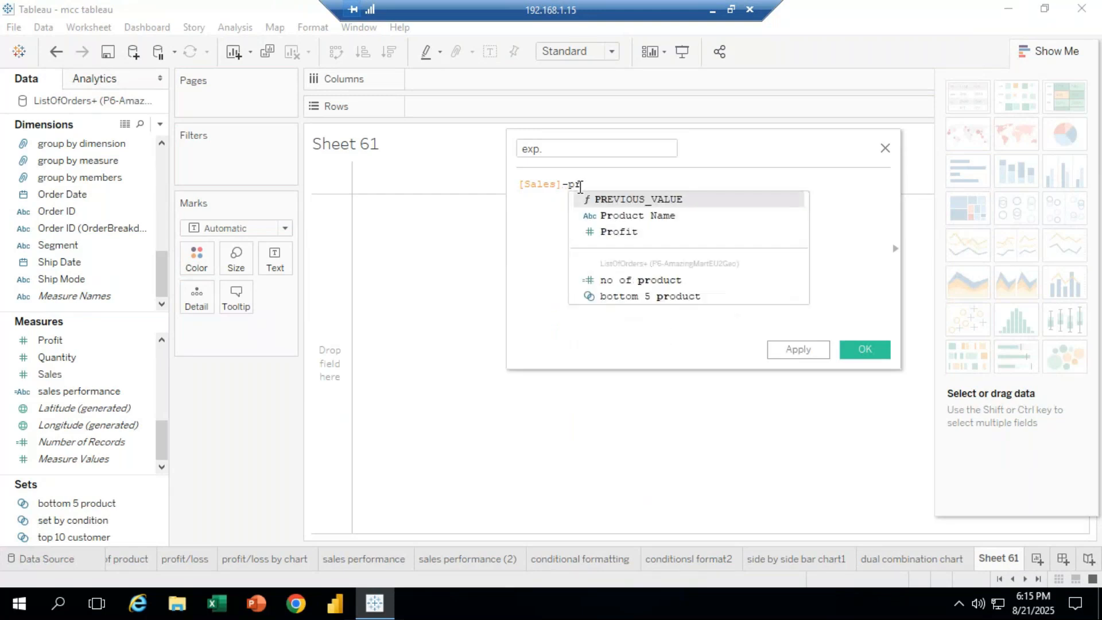
left_click(608, 235)
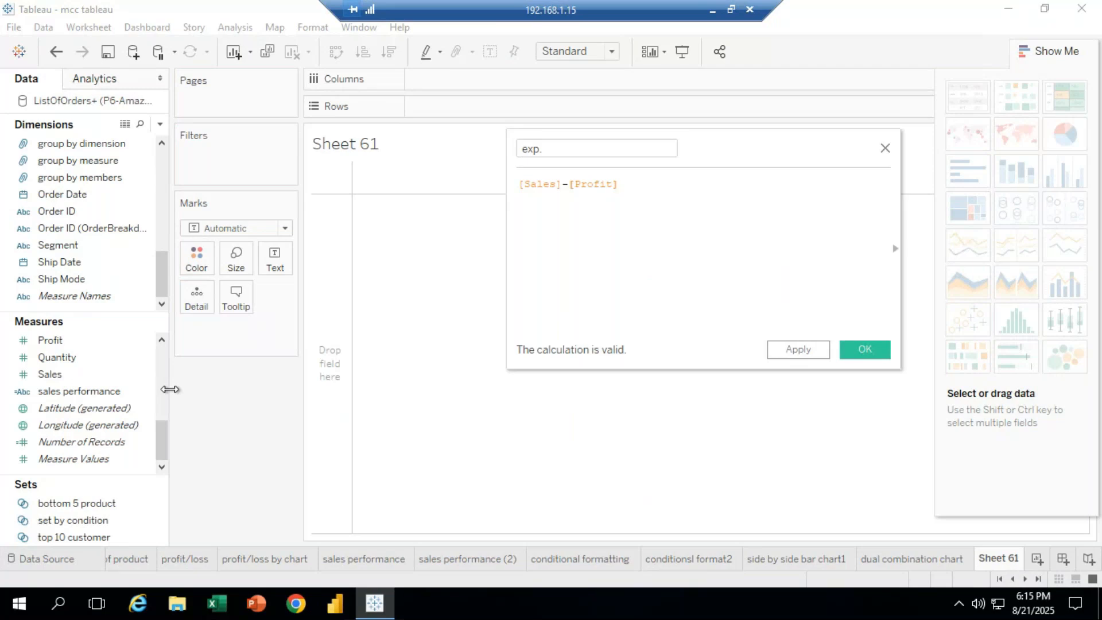
left_click(855, 351)
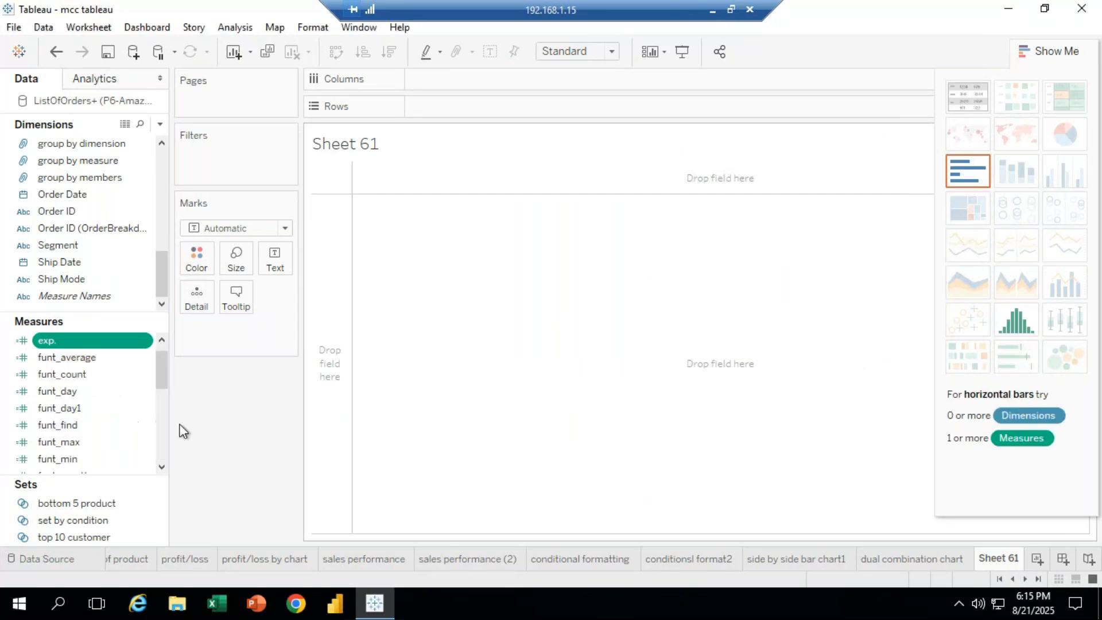
Place the exp. measure on the worksheet as text to check its total, and remove it from the sheet
left_click_drag(64, 344, 291, 274)
mouse_move(352, 173)
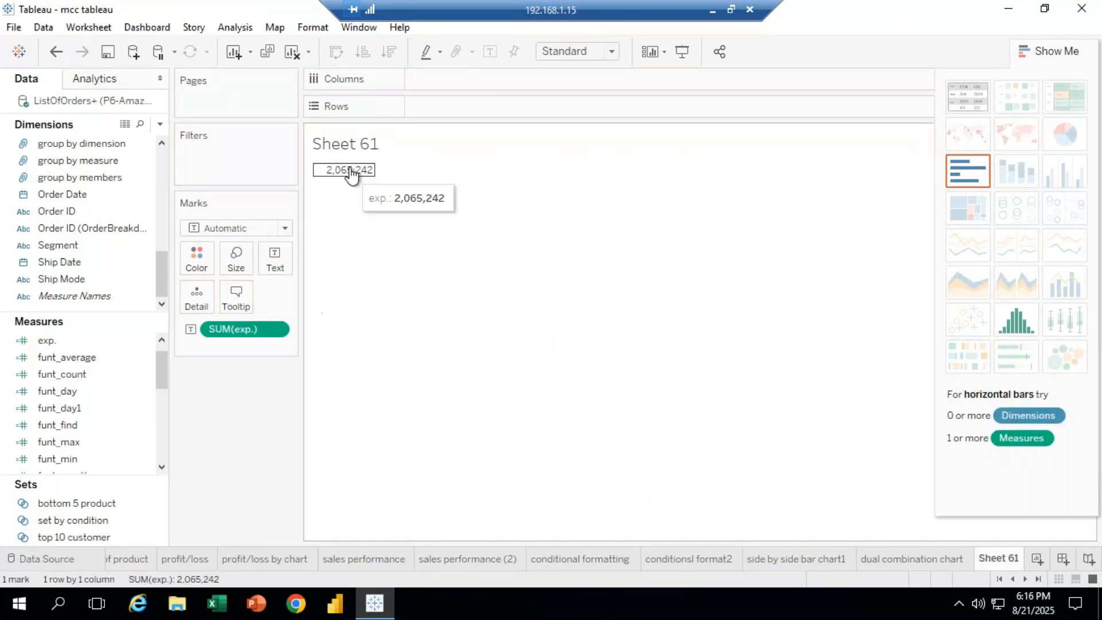
left_click(125, 458)
left_click_drag(238, 328, 113, 439)
Add the funt_sum and exp. measures as text and display them together as a text table
left_click_drag(163, 374, 163, 387)
left_click(99, 408)
left_click_drag(95, 423, 288, 258)
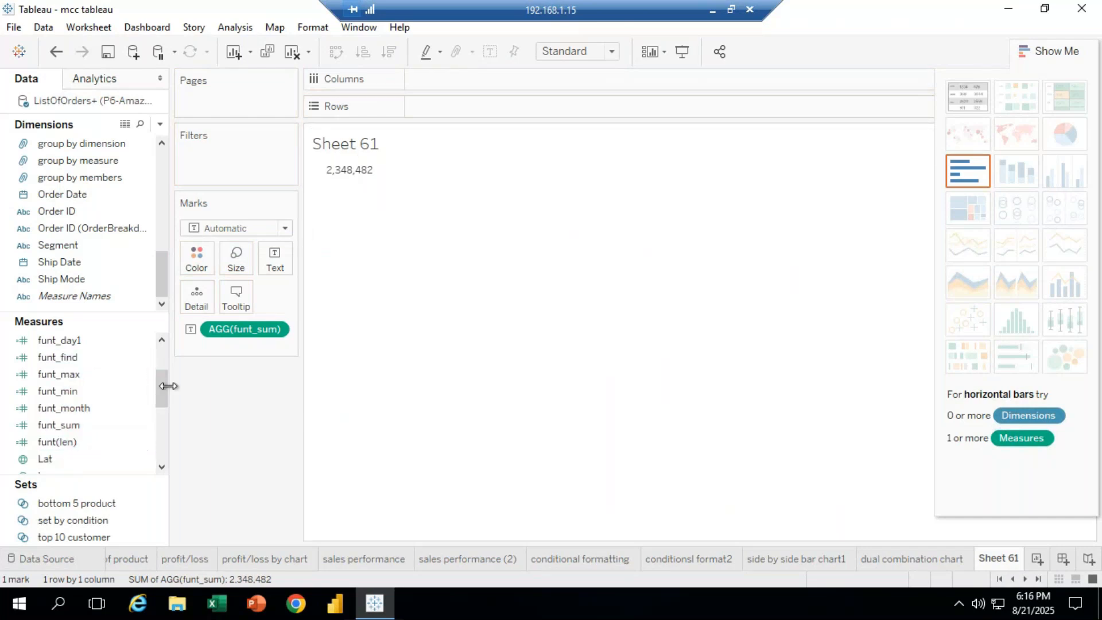
left_click_drag(157, 384, 157, 361)
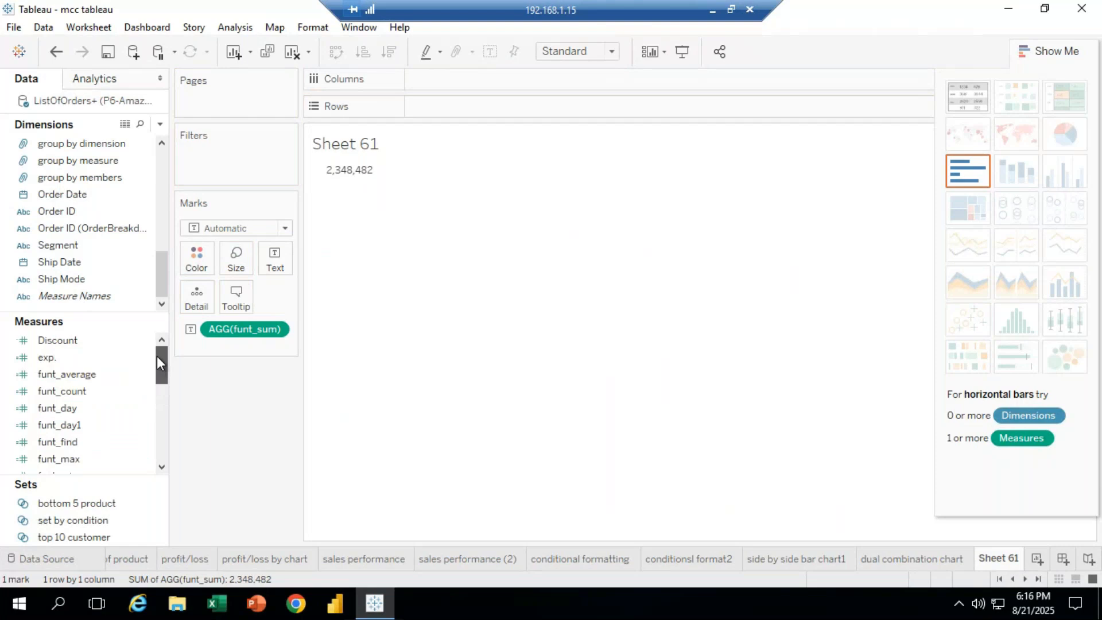
left_click_drag(50, 355, 309, 258)
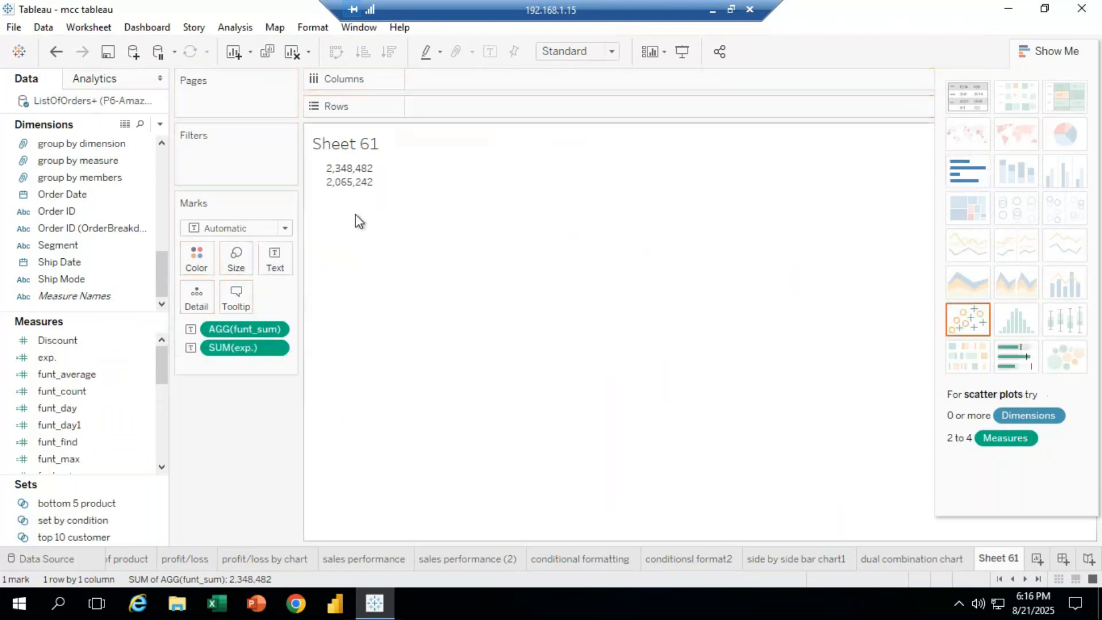
left_click(967, 95)
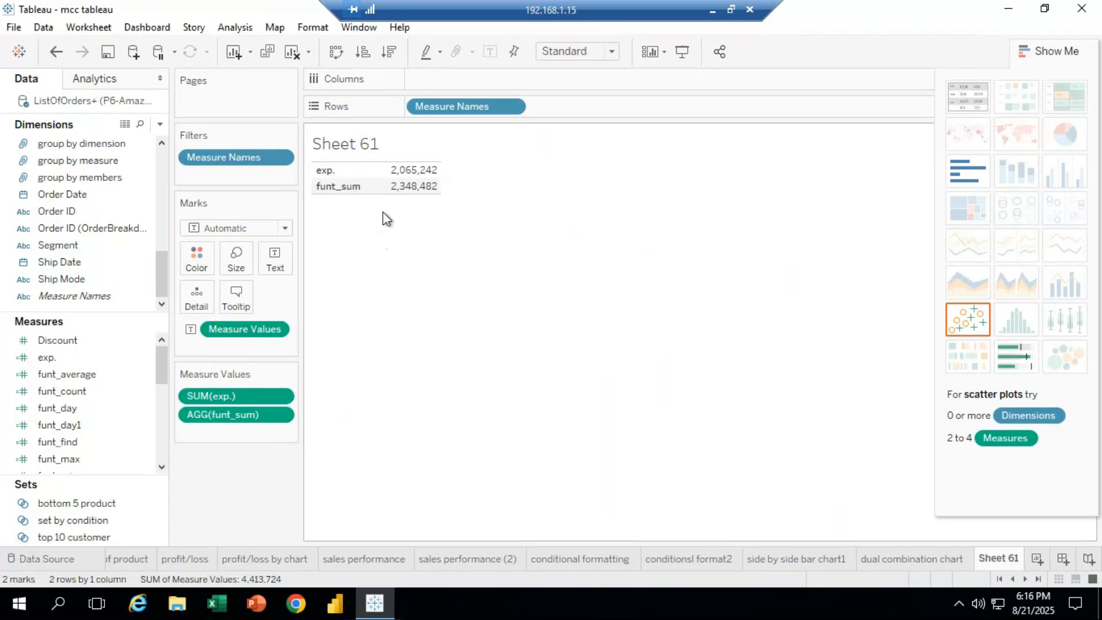
Add the Profit measure as text to compare it with exp. and funt_sum, and remove it from the marks
mouse_move(163, 368)
left_mouse_down()
mouse_move(156, 405)
mouse_move(154, 352)
left_mouse_up()
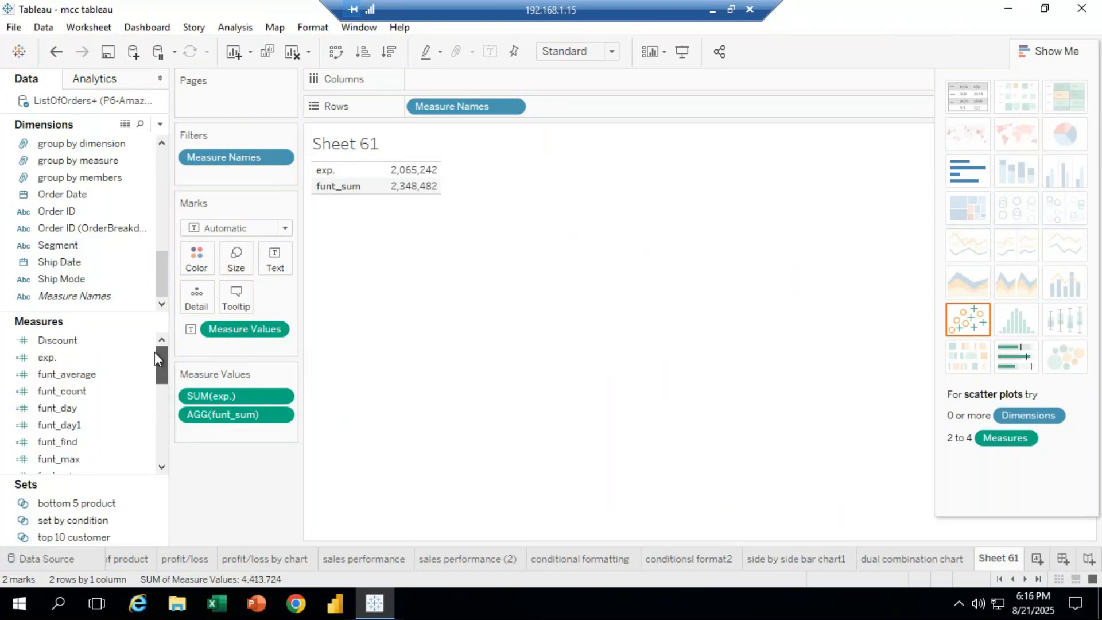
left_click(161, 466)
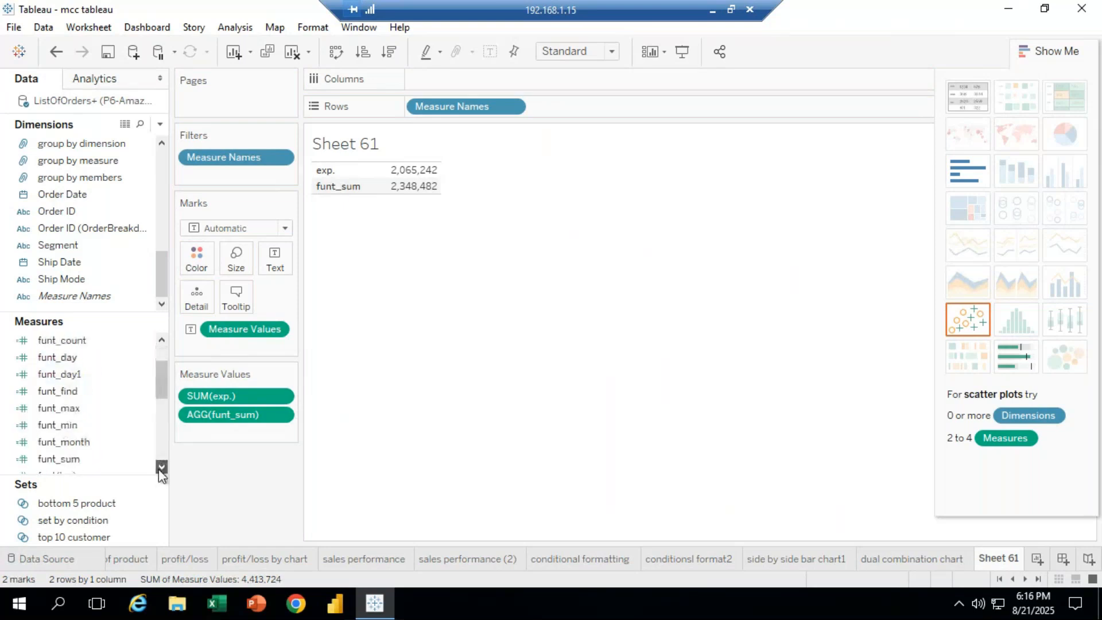
left_click_drag(85, 343, 276, 267)
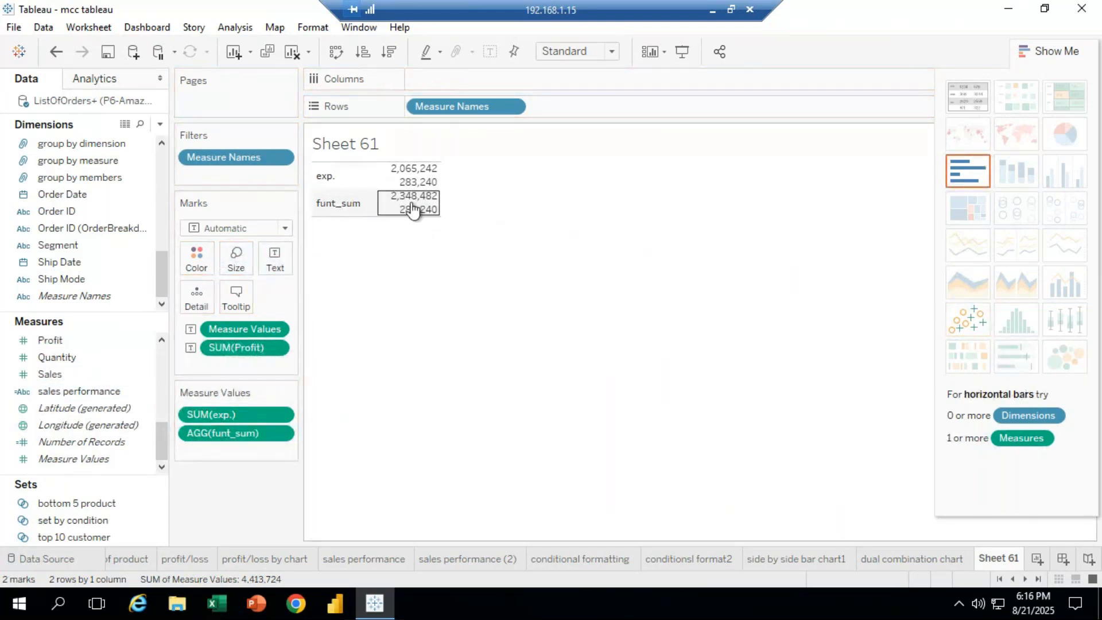
mouse_move(411, 197)
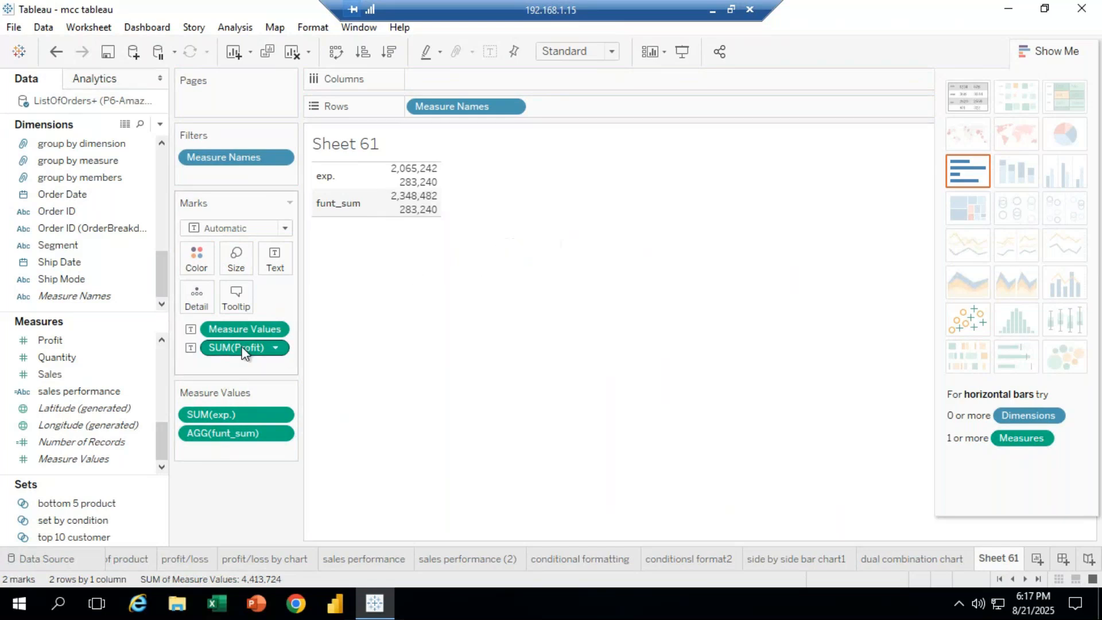
left_click_drag(241, 363, 291, 478)
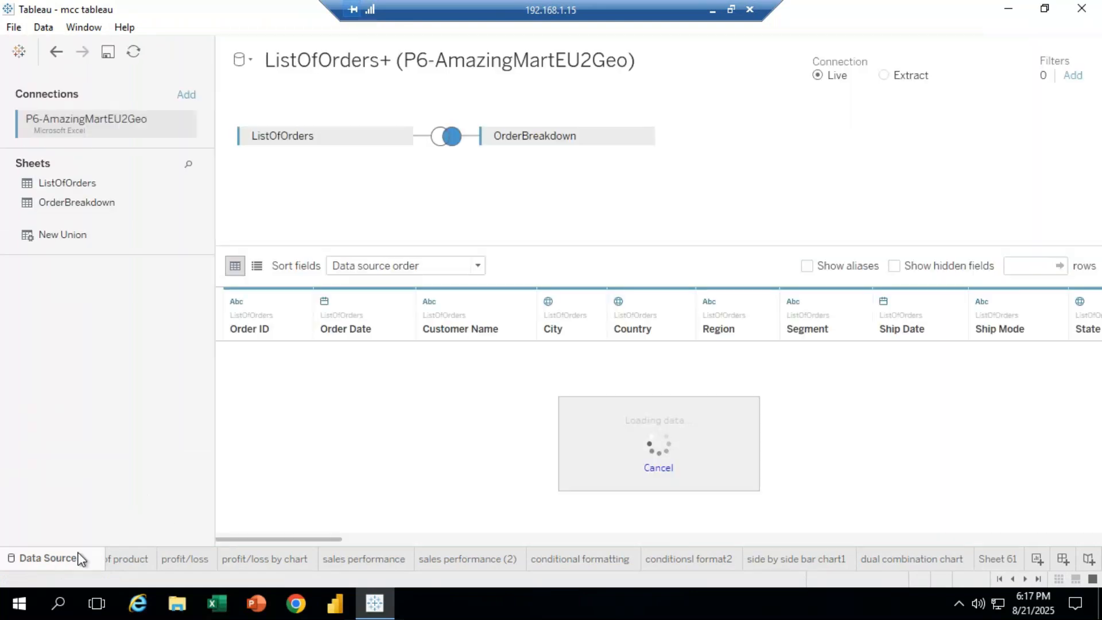
Examine the Sales and Profit columns in the data source and return to Sheet 61
left_click_drag(335, 539, 524, 540)
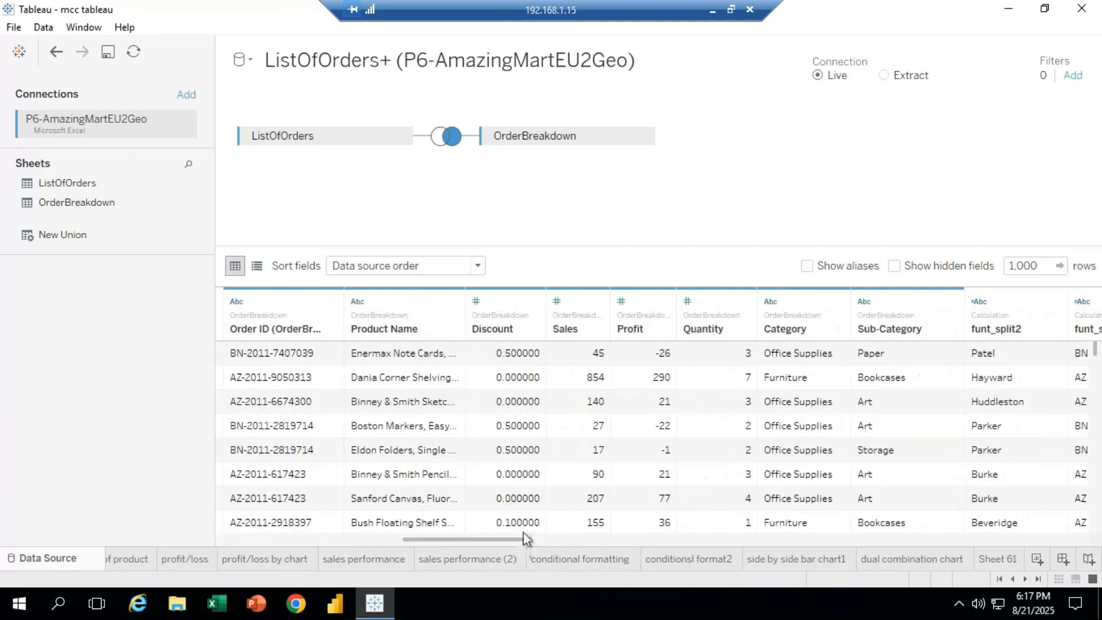
left_click_drag(466, 539, 75, 366)
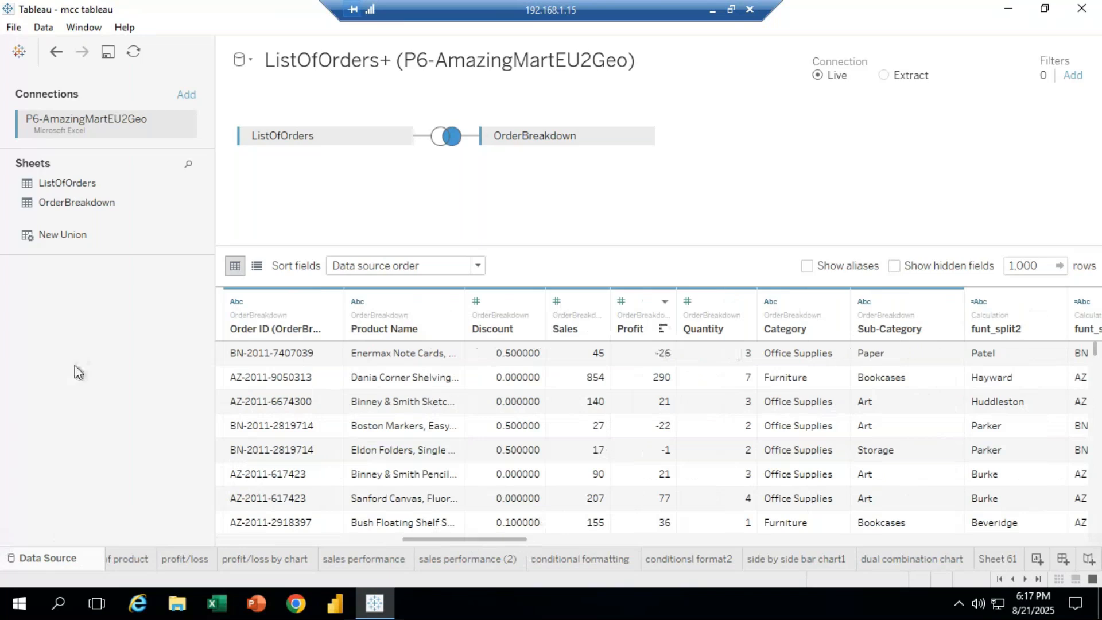
left_click(133, 559)
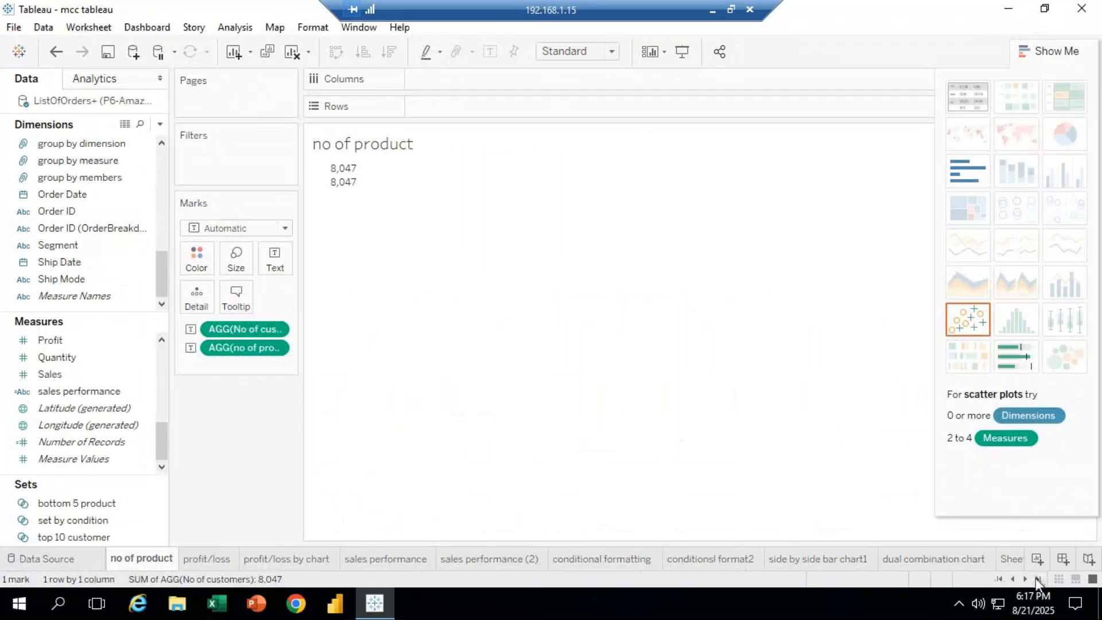
left_click(1035, 577)
left_click(996, 558)
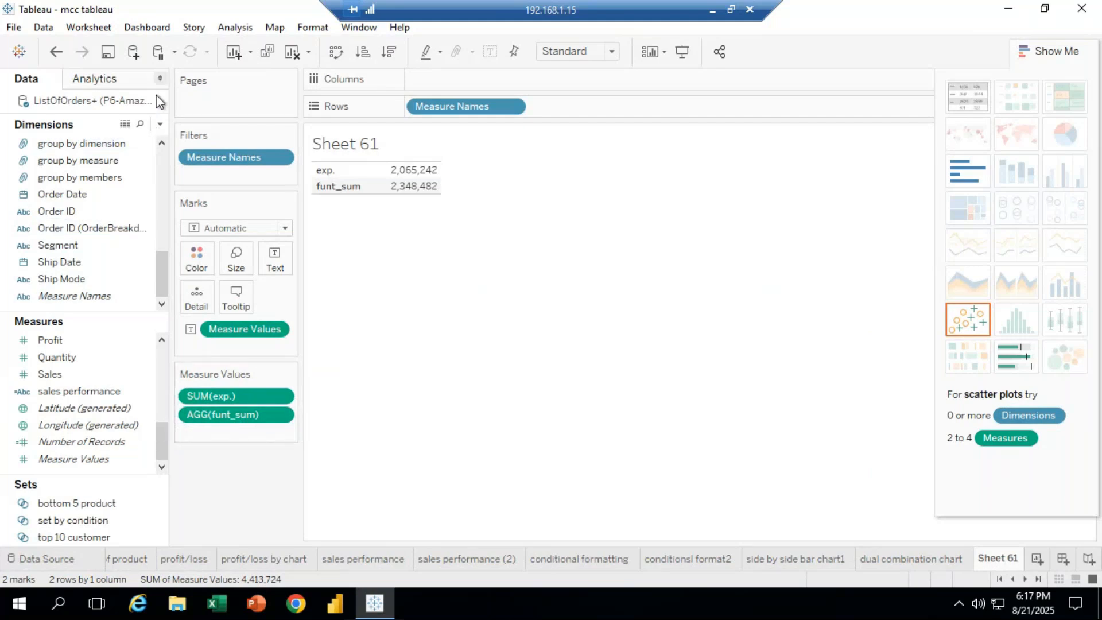
Start a new calculated field and name it Total_profit
left_click(233, 29)
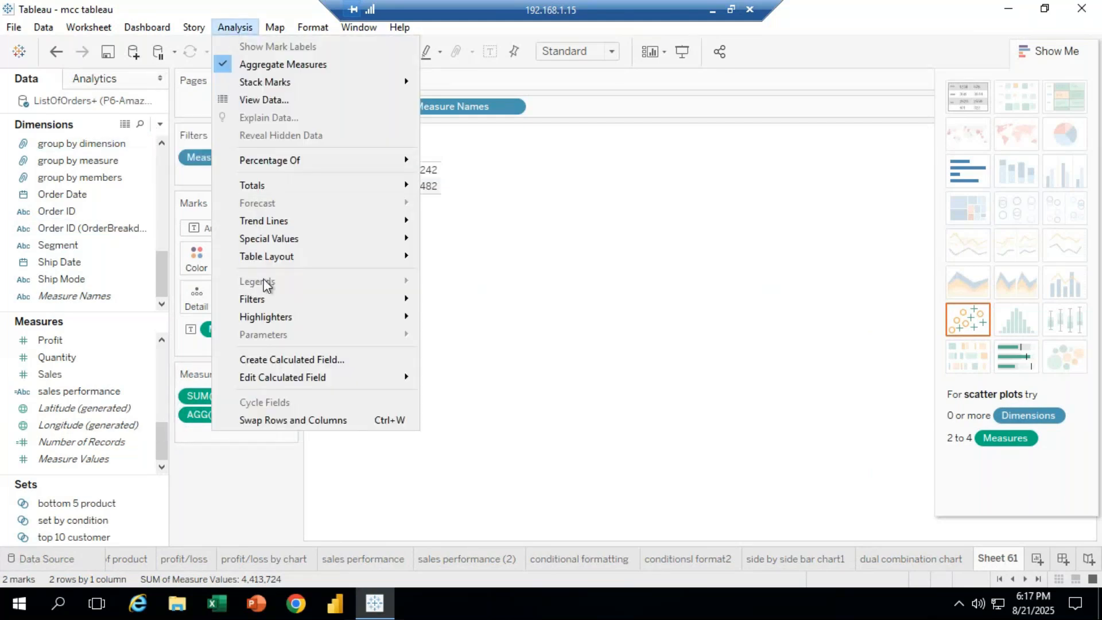
left_click(260, 432)
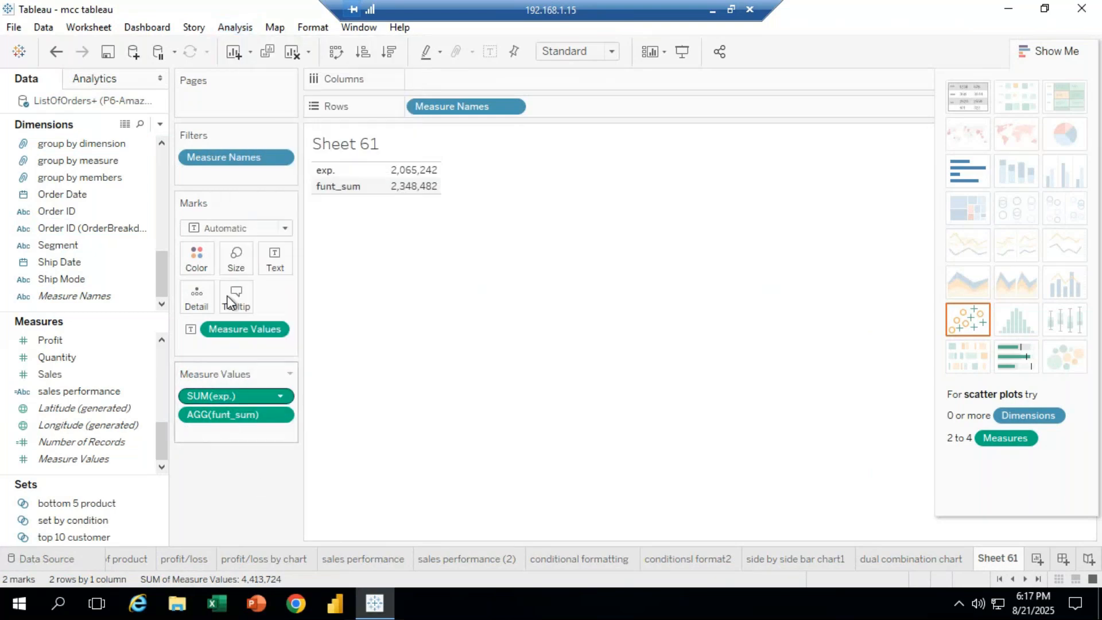
left_click(159, 124)
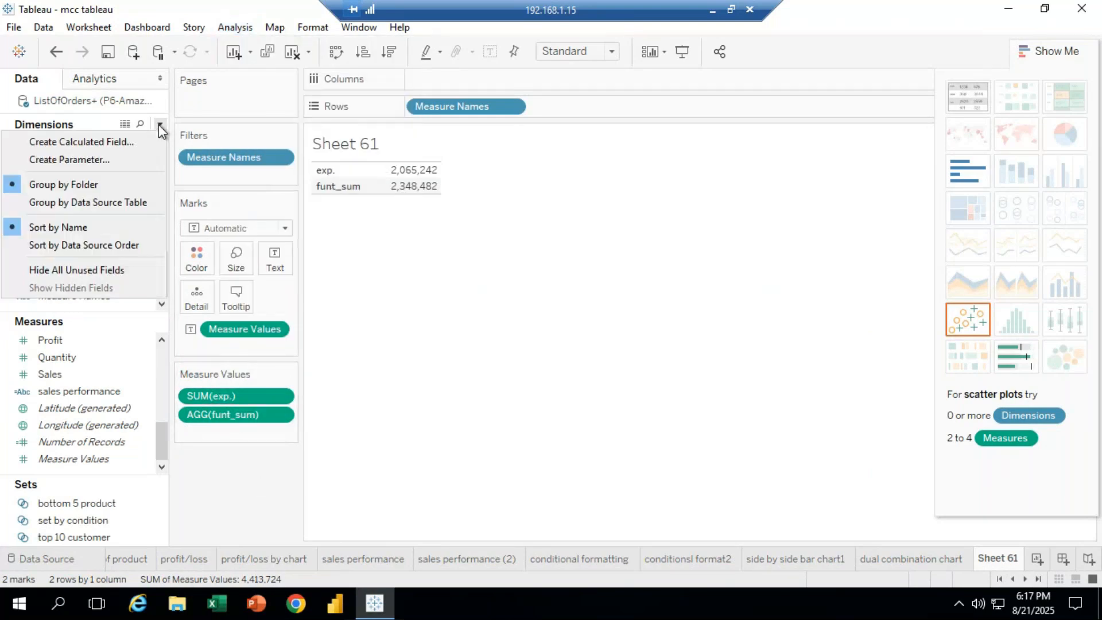
left_click(109, 143)
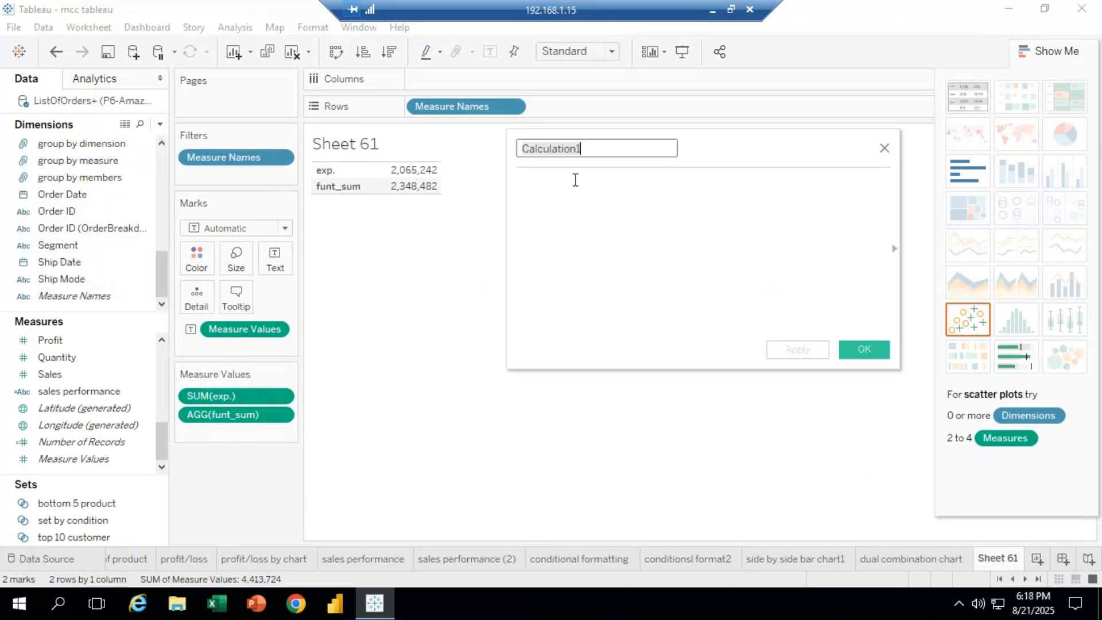
key("BackSpace")
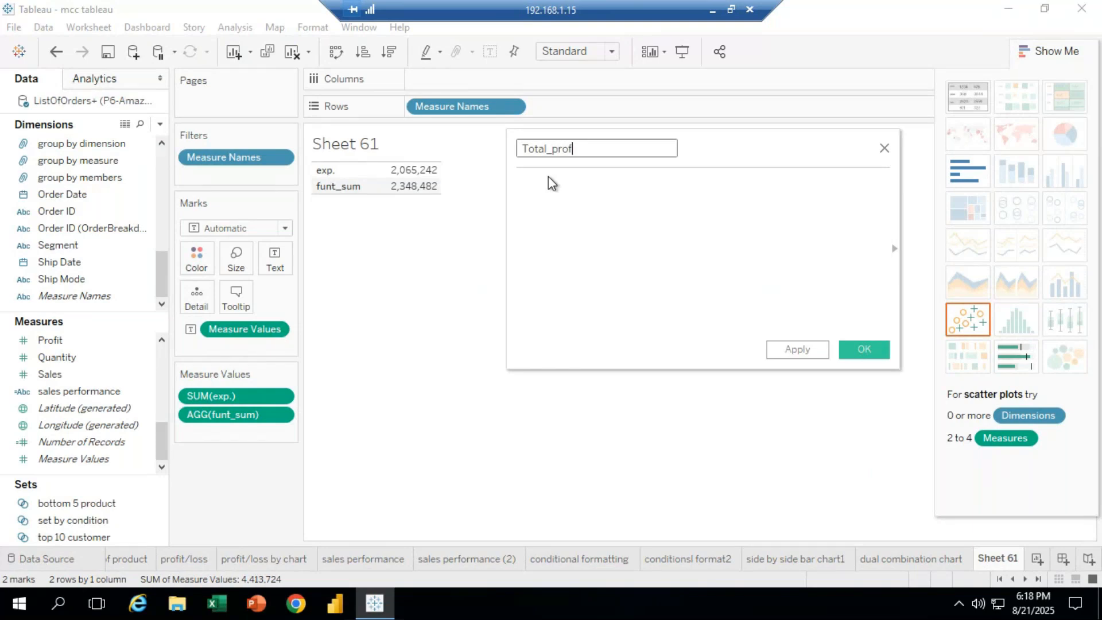
type("it")
left_click(533, 187)
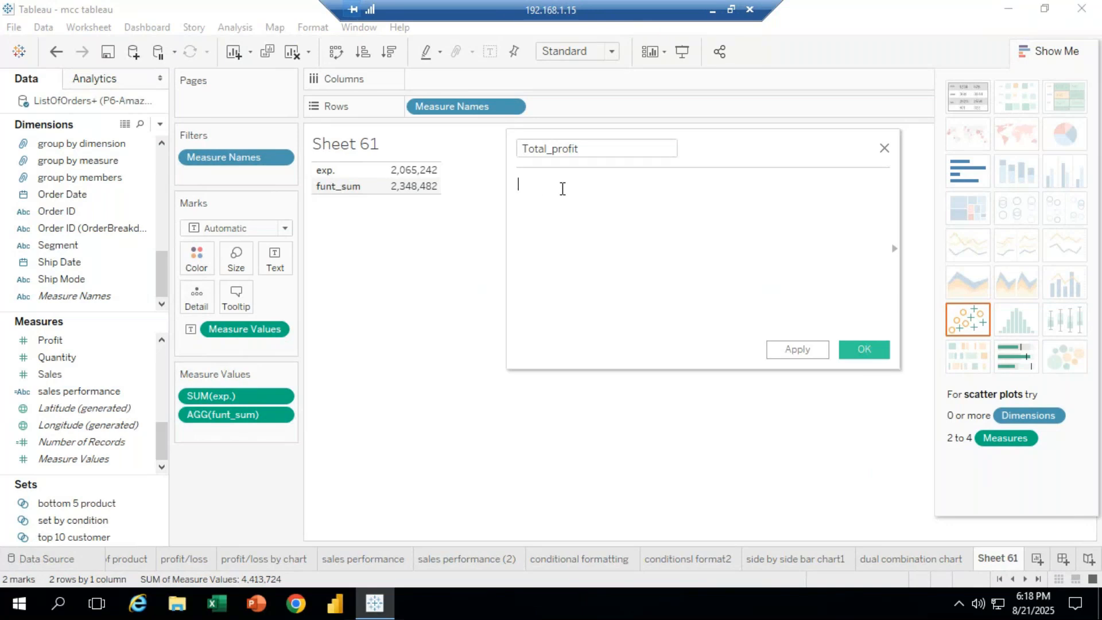
Try to define the Total_profit calculation as [funt_sum]-[exp.]
type("su")
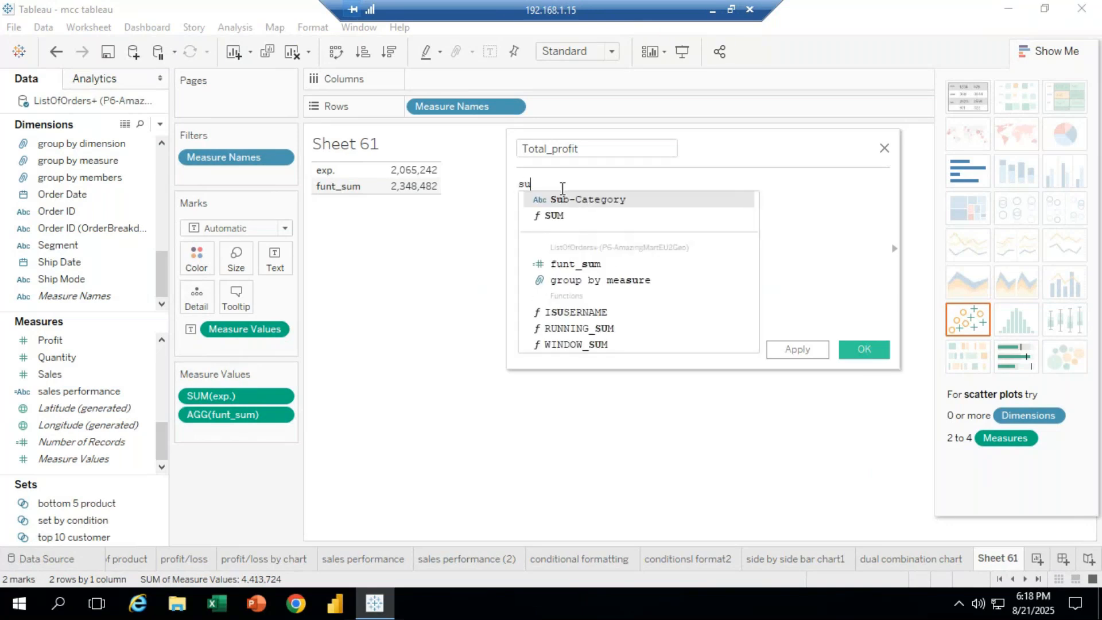
double_click(577, 264)
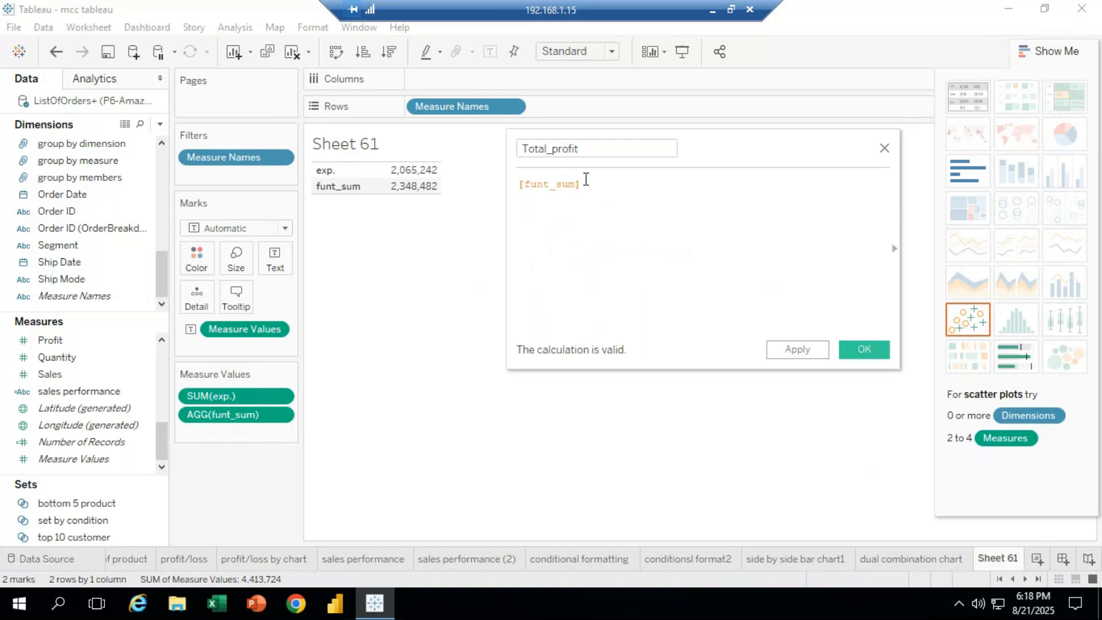
type("-")
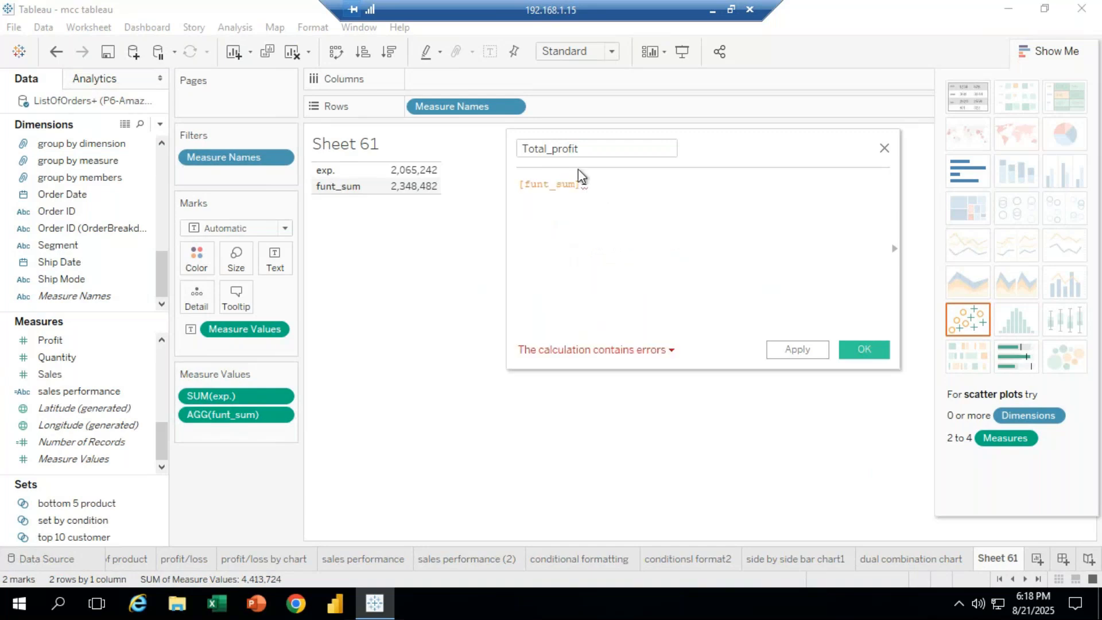
type("ex")
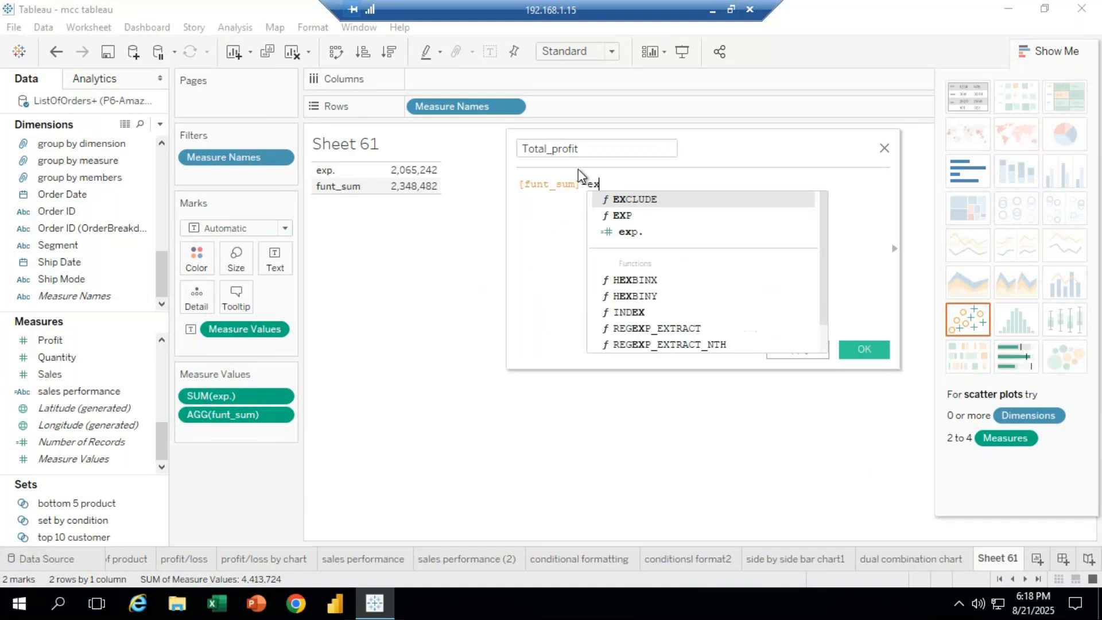
left_click(636, 232)
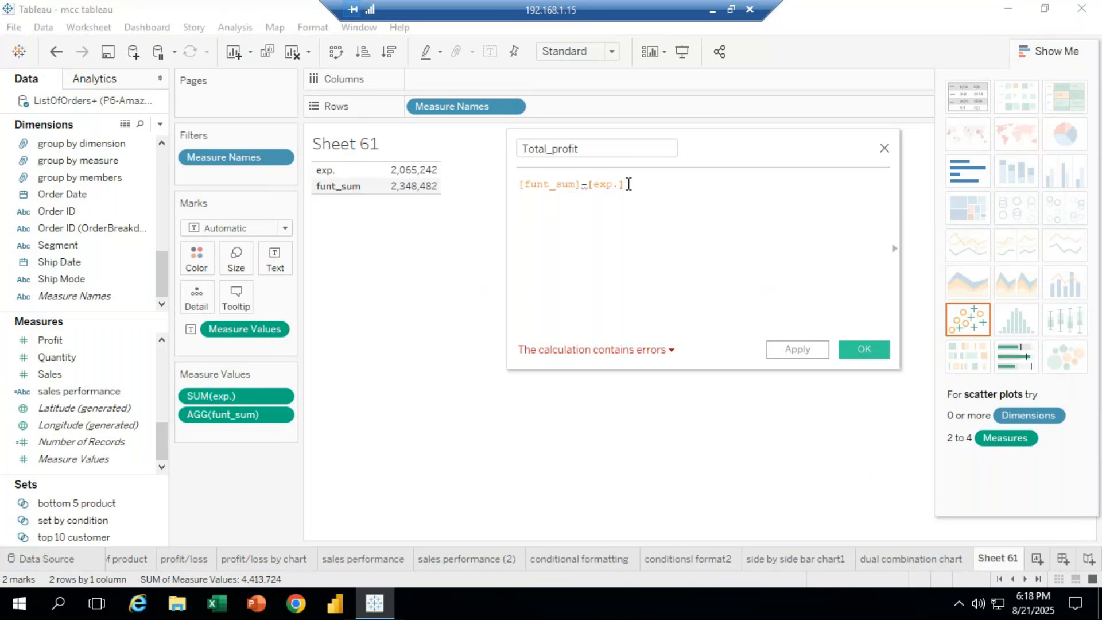
Try changing the subtracted field reference to [exp], check the calculation error, and close the Total_profit calculation without saving
key("BackSpace")
key("BackSpace")
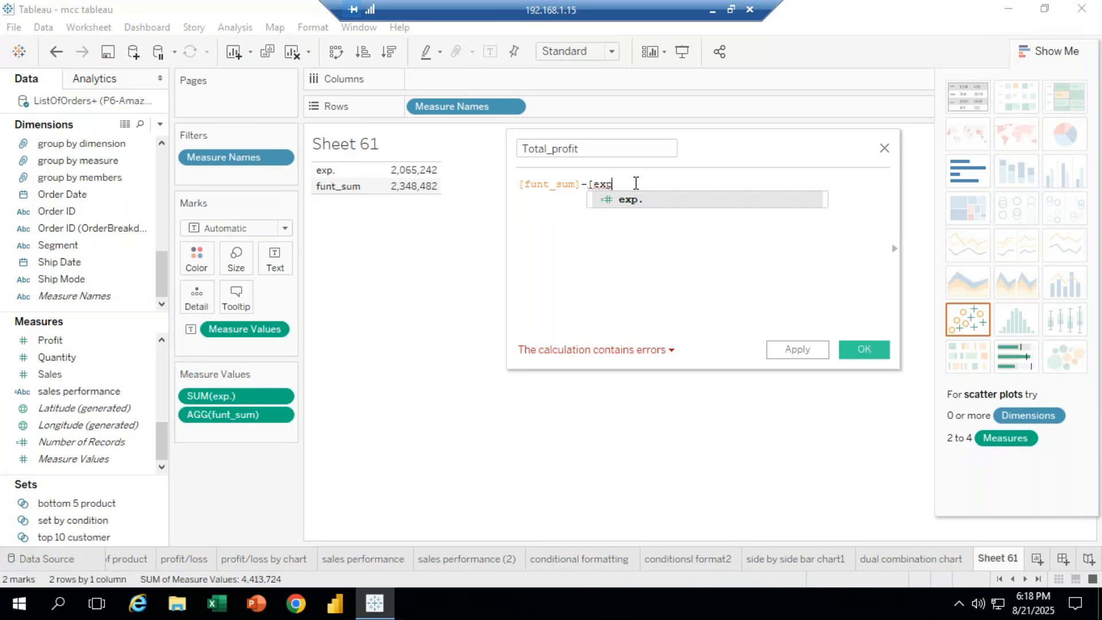
type("]")
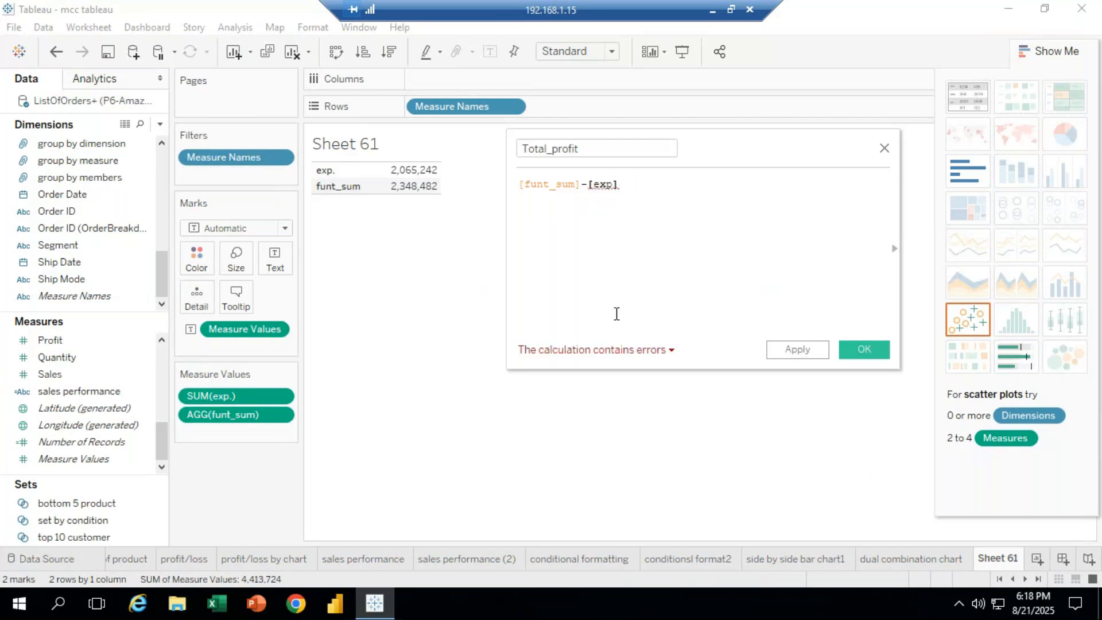
left_click(636, 348)
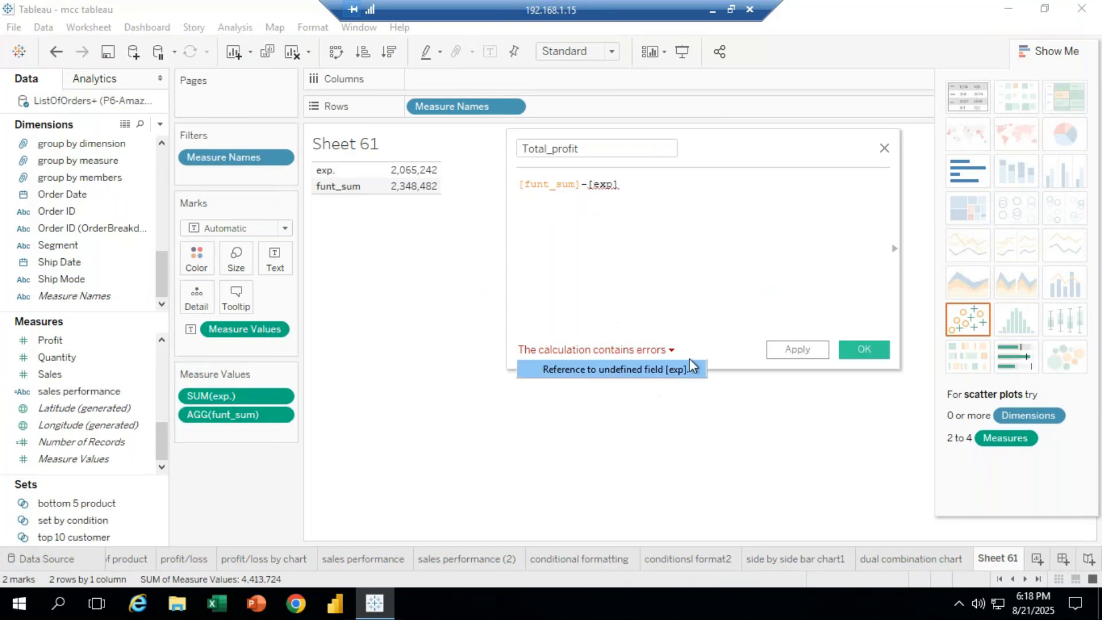
left_click(651, 194)
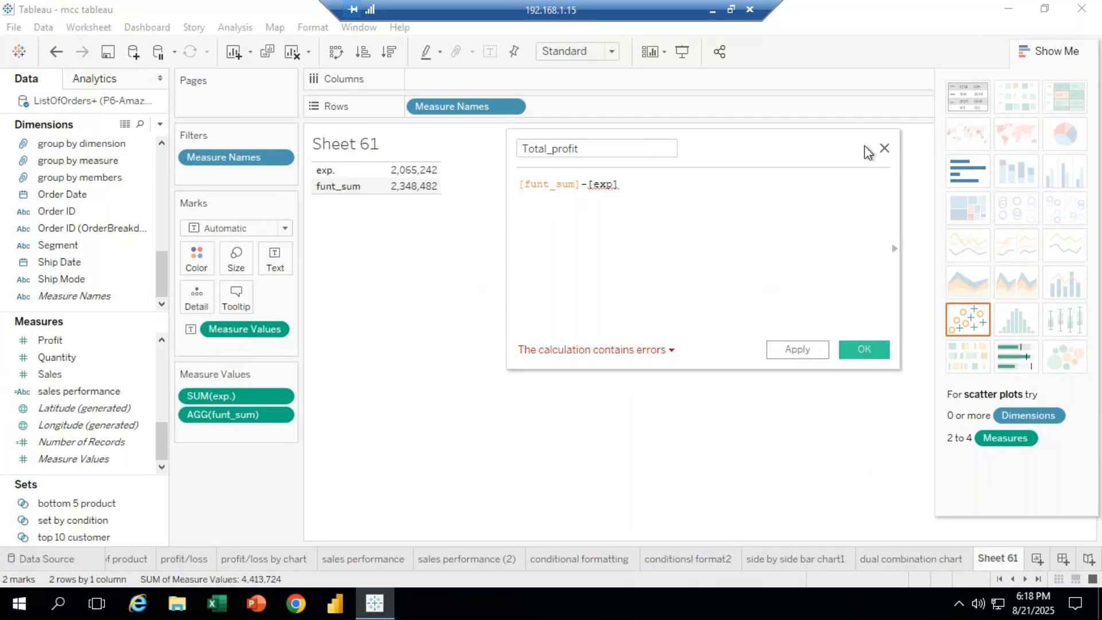
left_click(884, 149)
Rename the calculated field exp. as exp_funt, keeping its formula
right_click(226, 395)
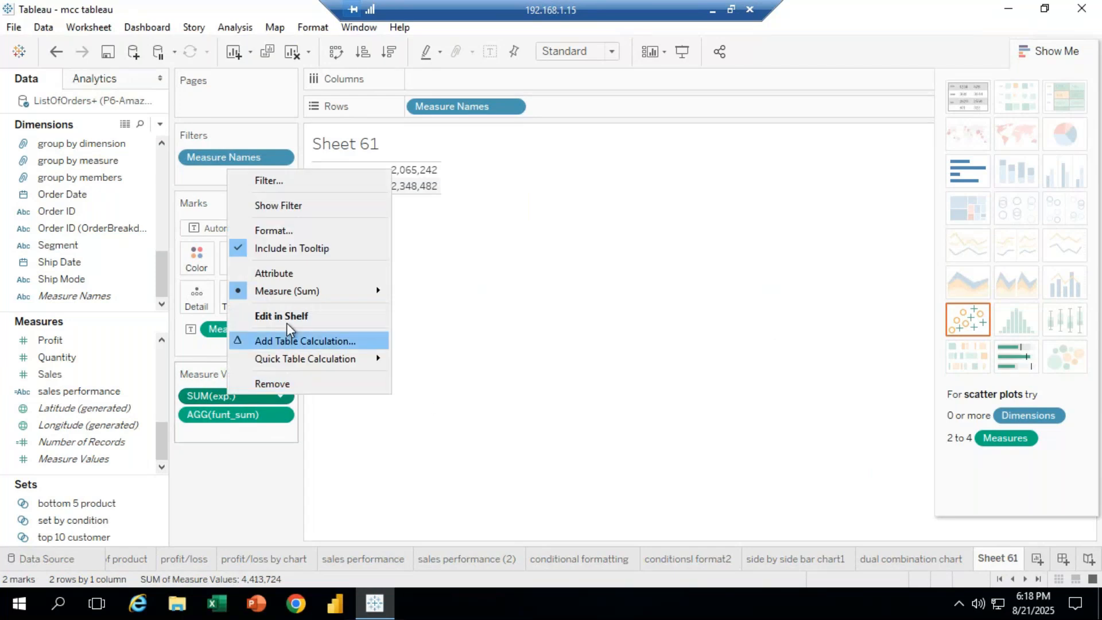
left_click(159, 438)
left_click_drag(163, 438, 164, 355)
right_click(55, 360)
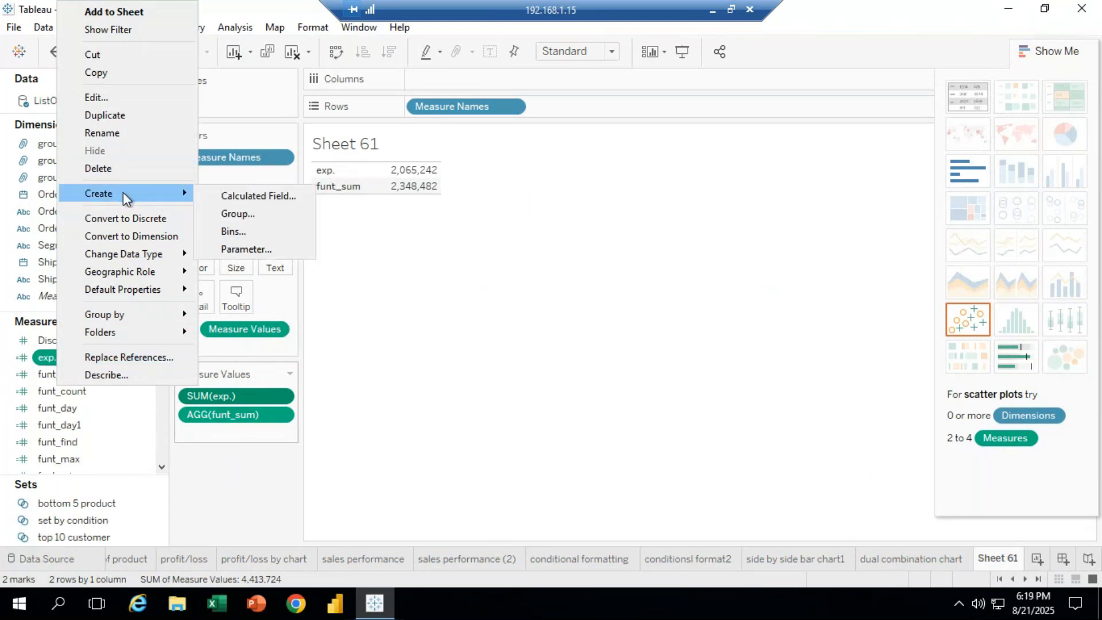
left_click(129, 101)
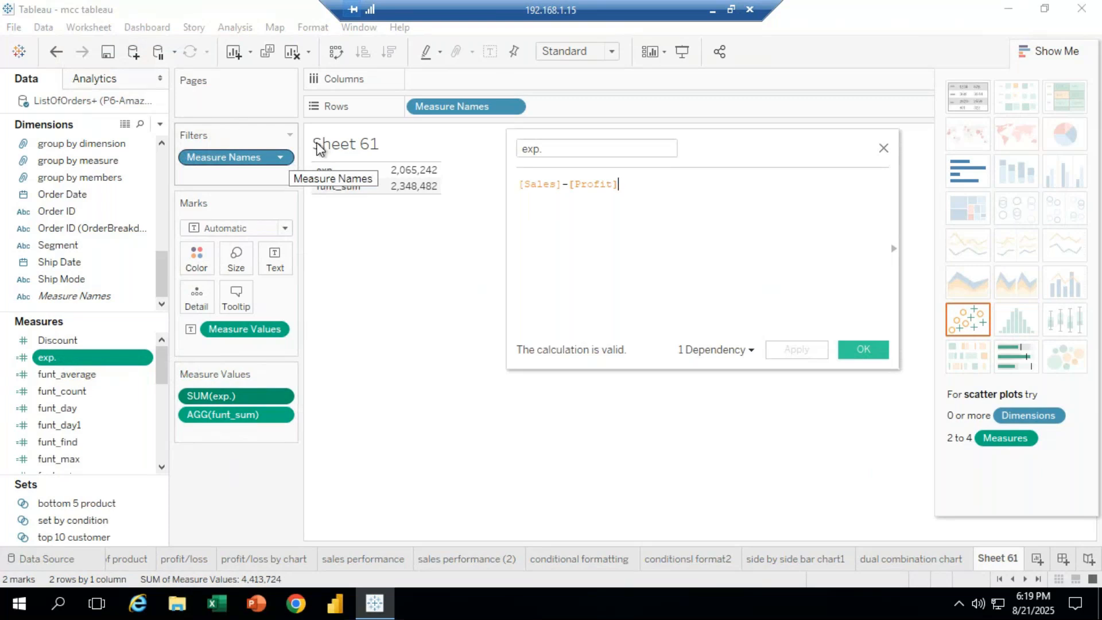
left_click(540, 149)
key("BackSpace")
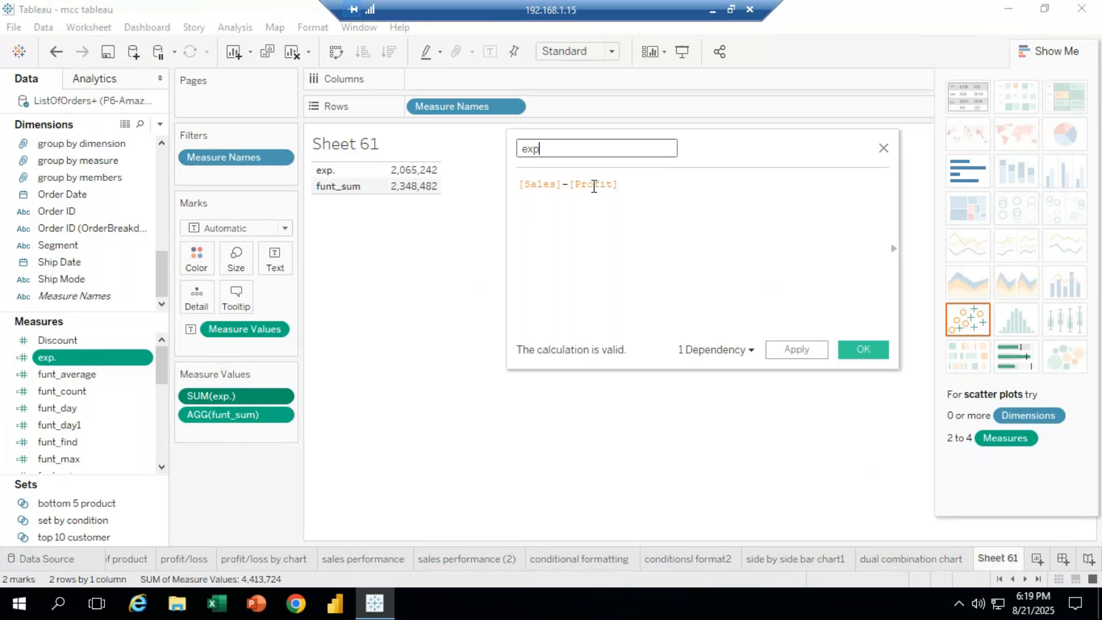
type("_funt")
left_click(862, 350)
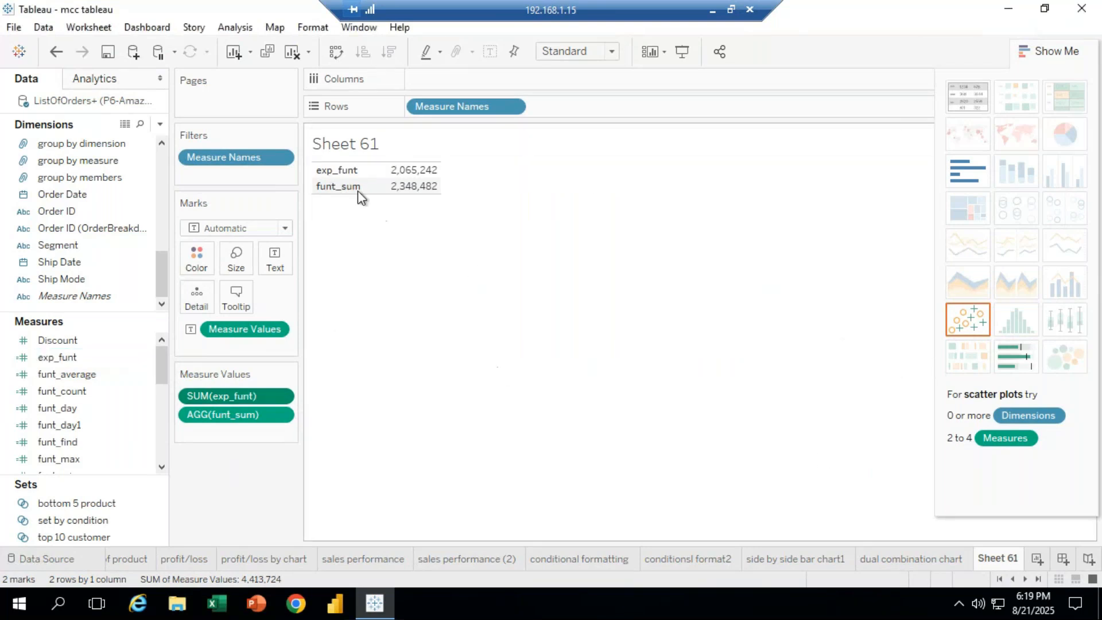
Start a new calculated field and name it Net profit
left_click(159, 123)
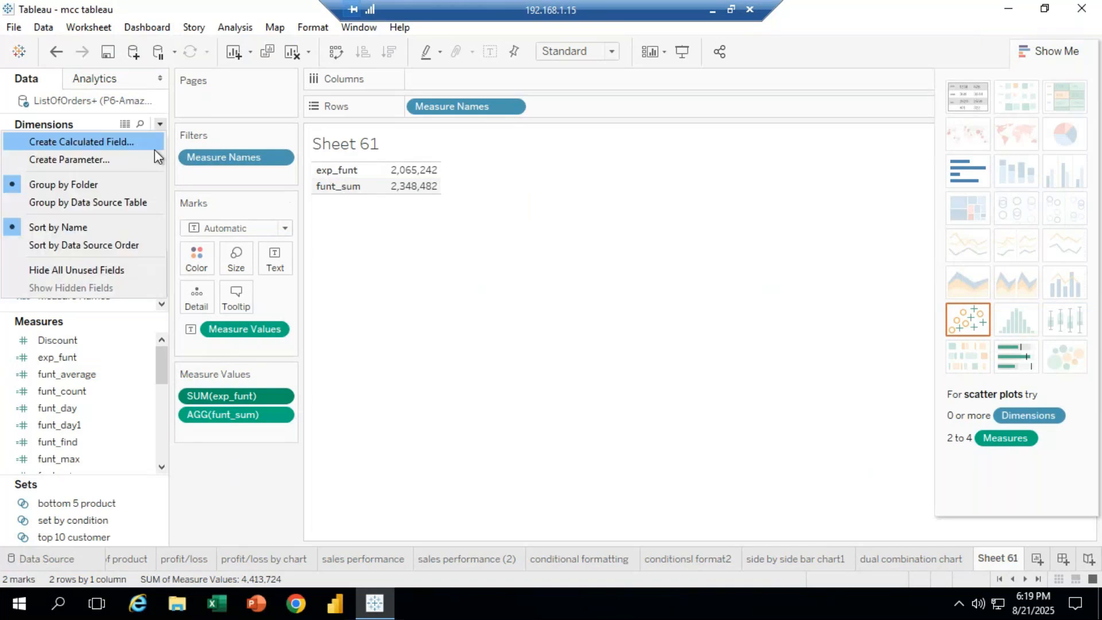
left_click(137, 143)
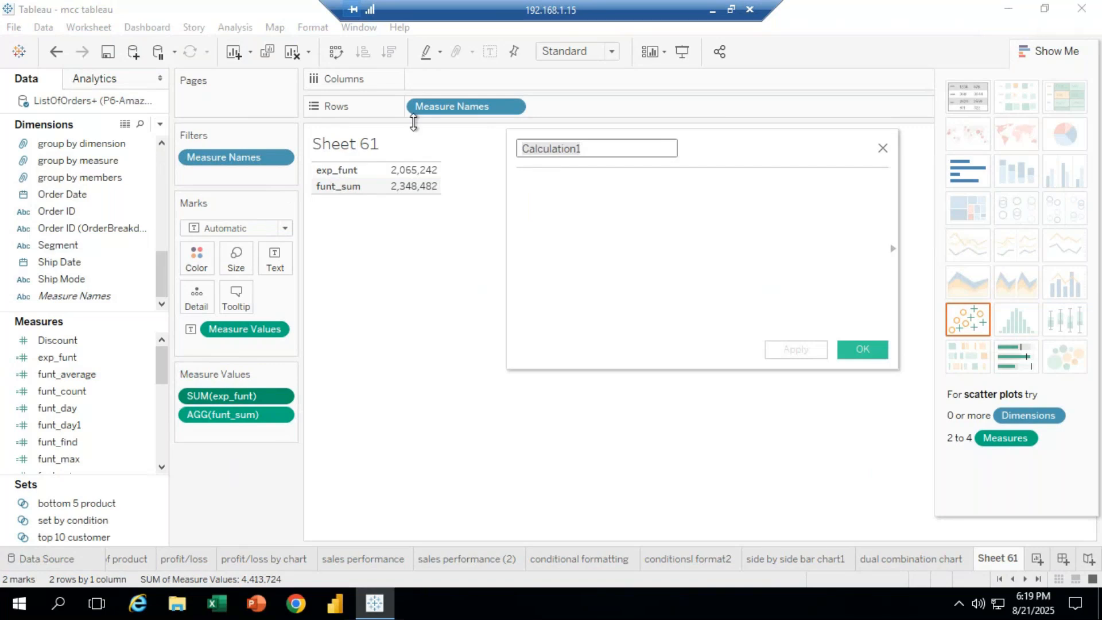
type("Total_e")
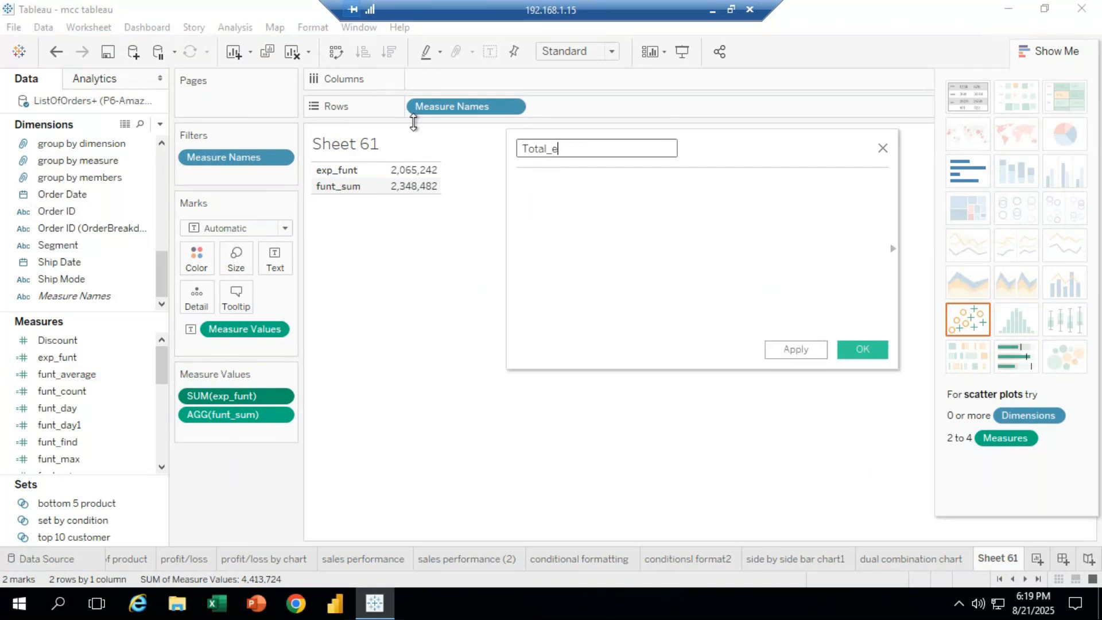
key("BackSpace")
type("pr")
key("BackSpace")
key("BackSpace")
key("BackSpace")
key("BackSpace")
key("BackSpace")
key("BackSpace")
key("BackSpace")
key("BackSpace")
type("Net profit")
left_click(559, 187)
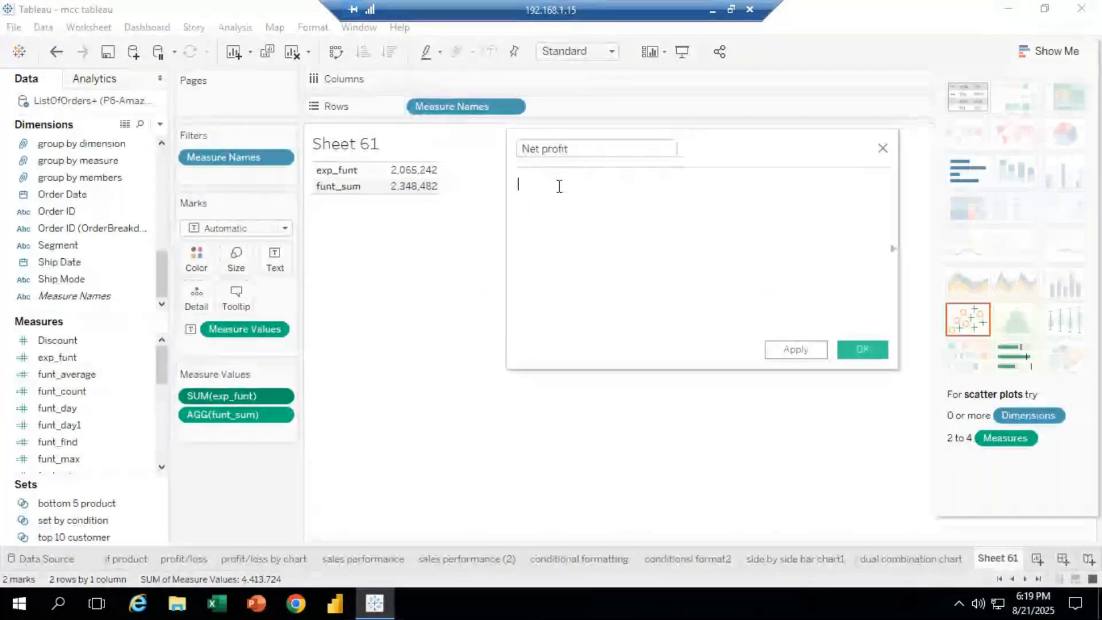
Try to define Net profit as [funt_sum]-[exp_funt] and check the calculation's error details
type("f")
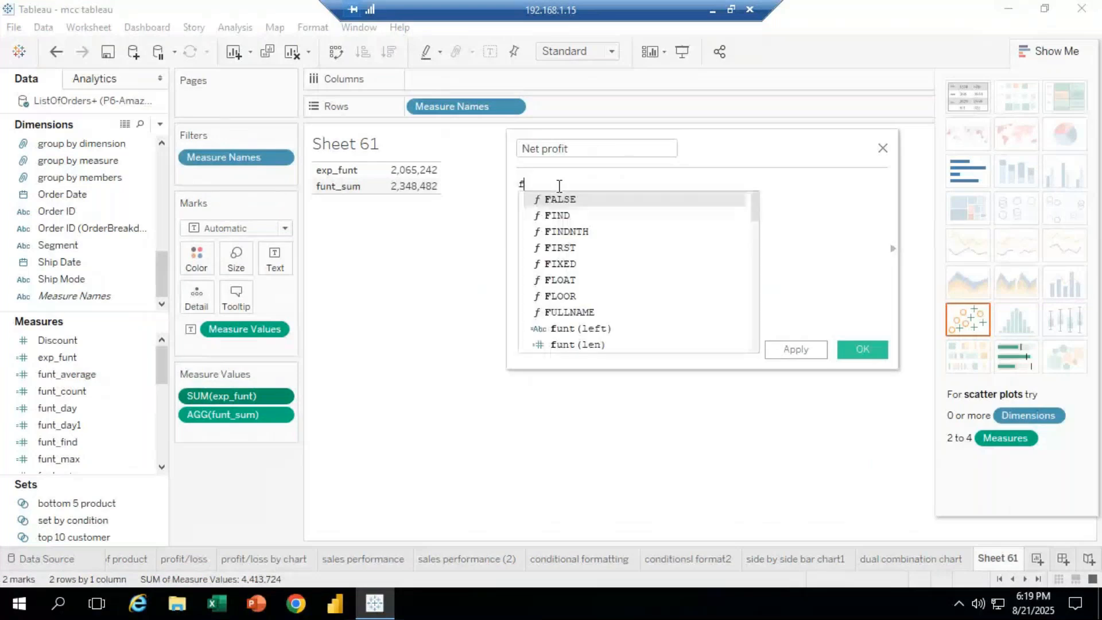
type("un")
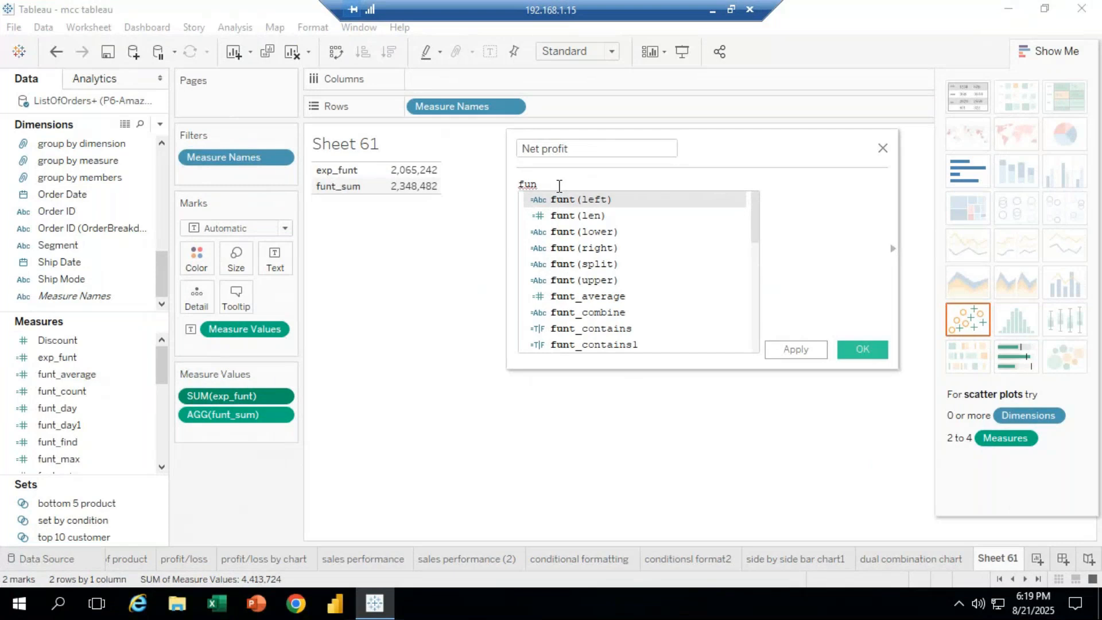
type("t")
key("BackSpace")
key("BackSpace")
key("BackSpace")
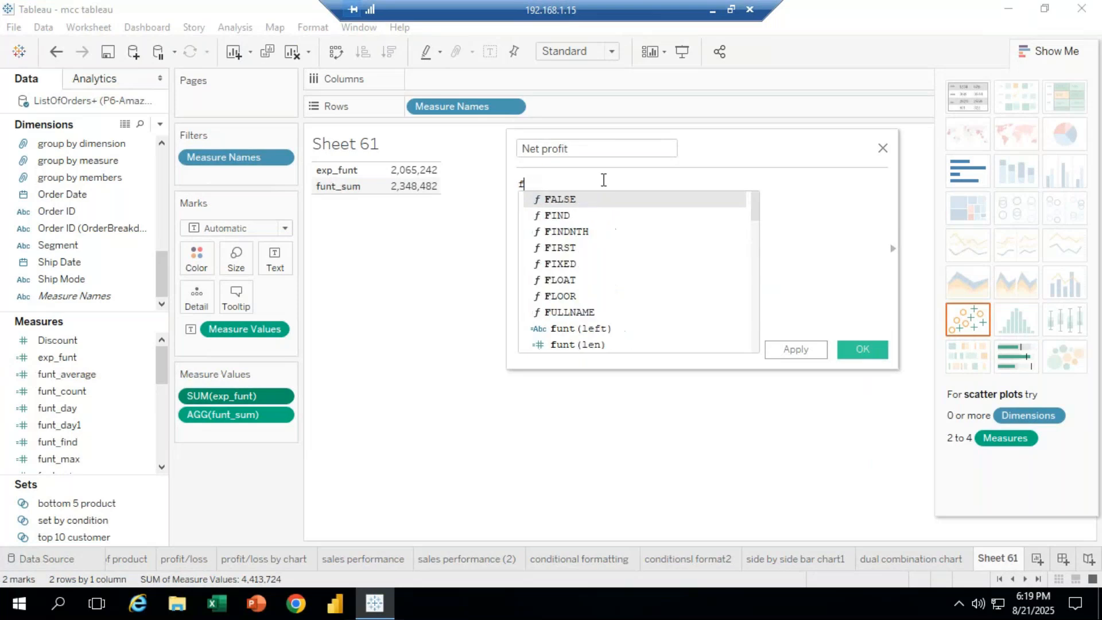
key("BackSpace")
type("su")
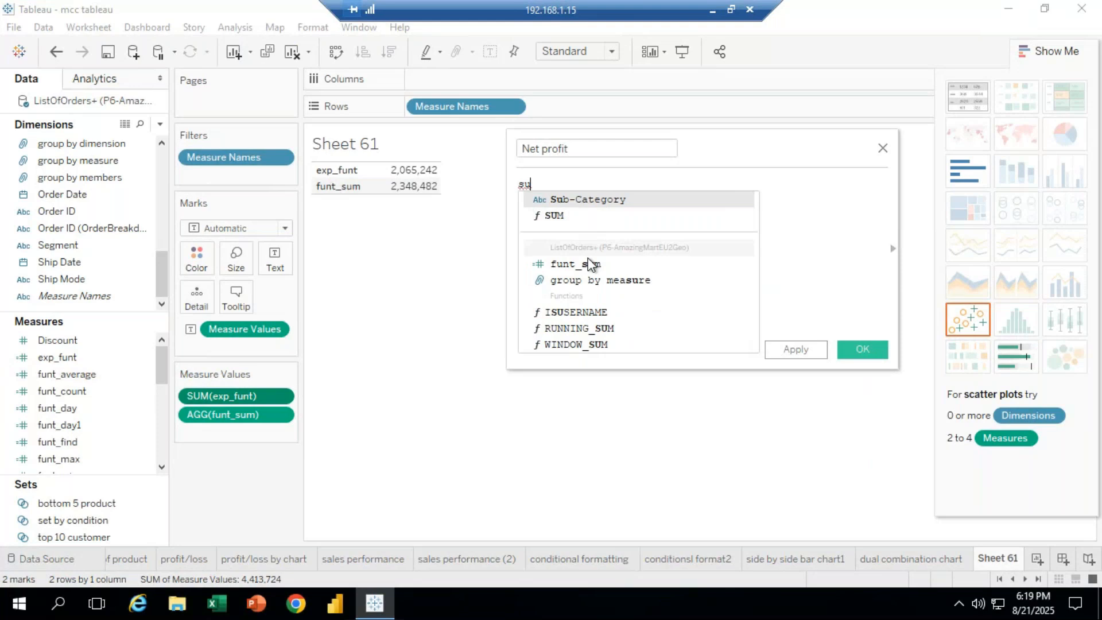
left_click(589, 264)
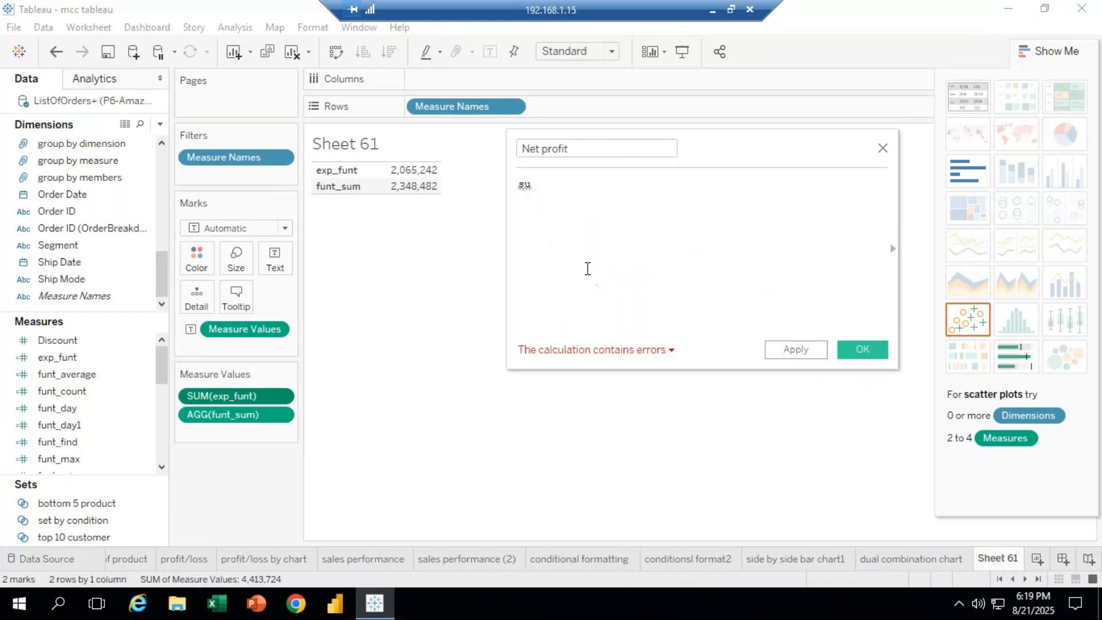
type("-")
type("e")
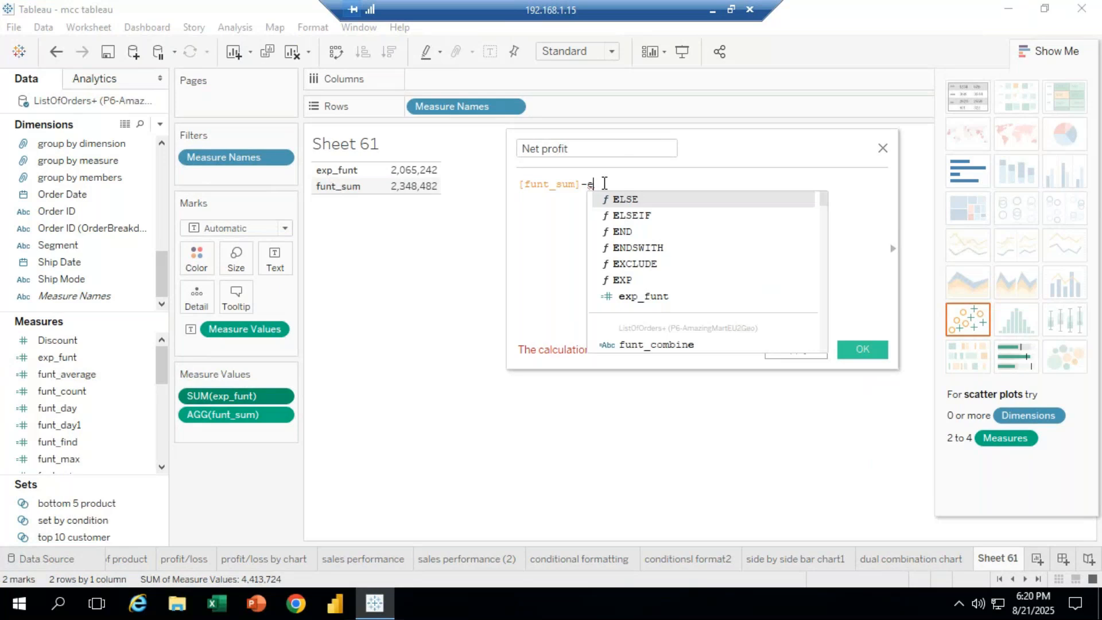
left_click(638, 297)
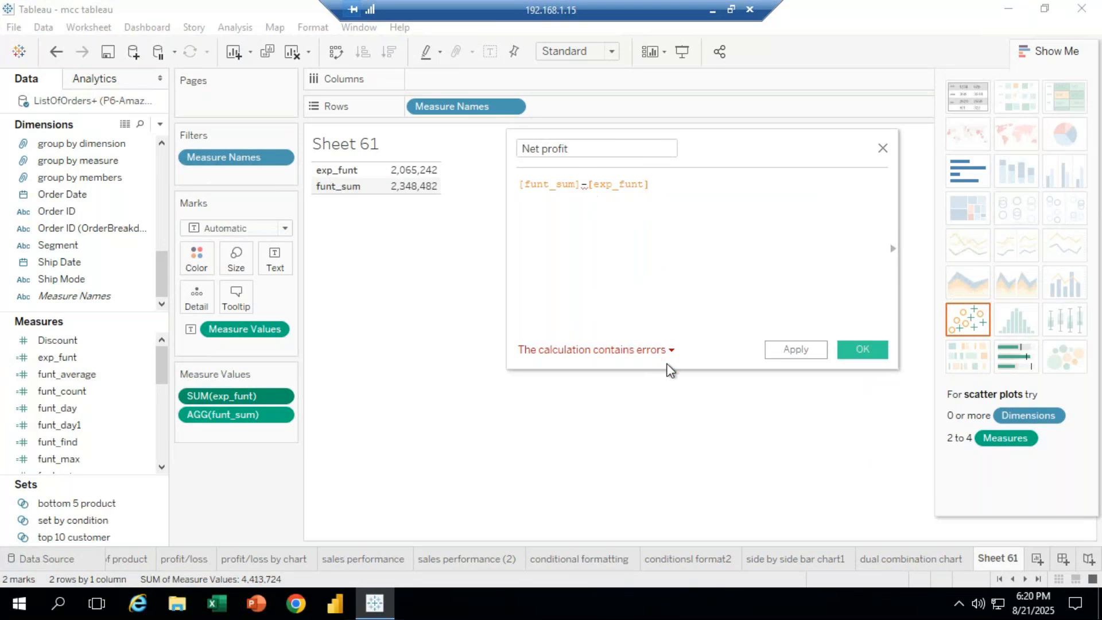
left_click(671, 349)
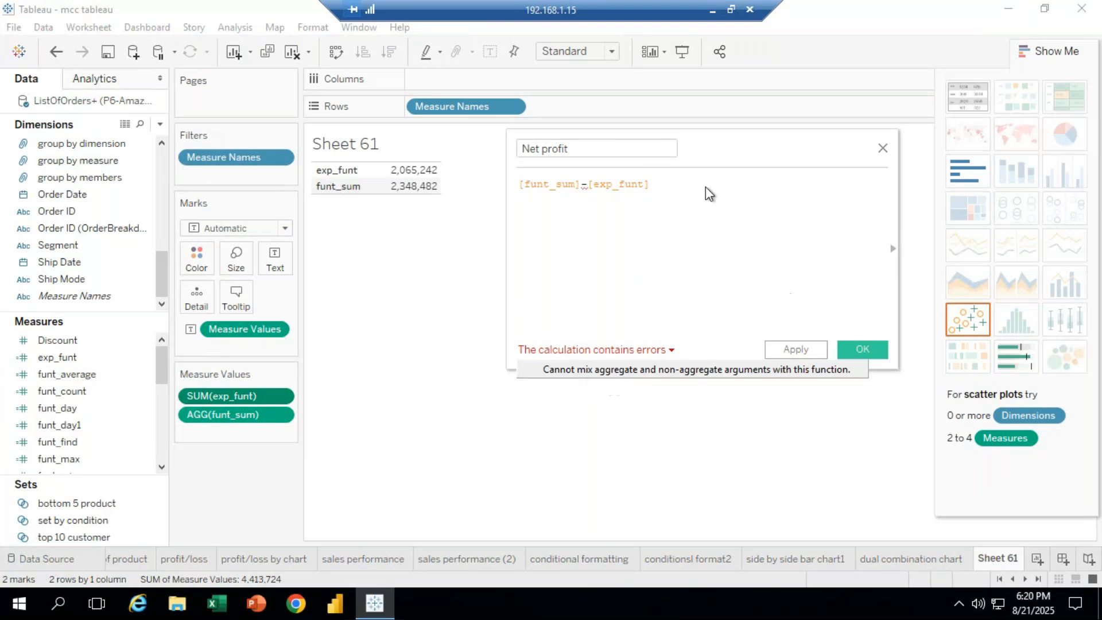
Clear the whole Net profit formula and close the calculation without saving it
left_click(651, 184)
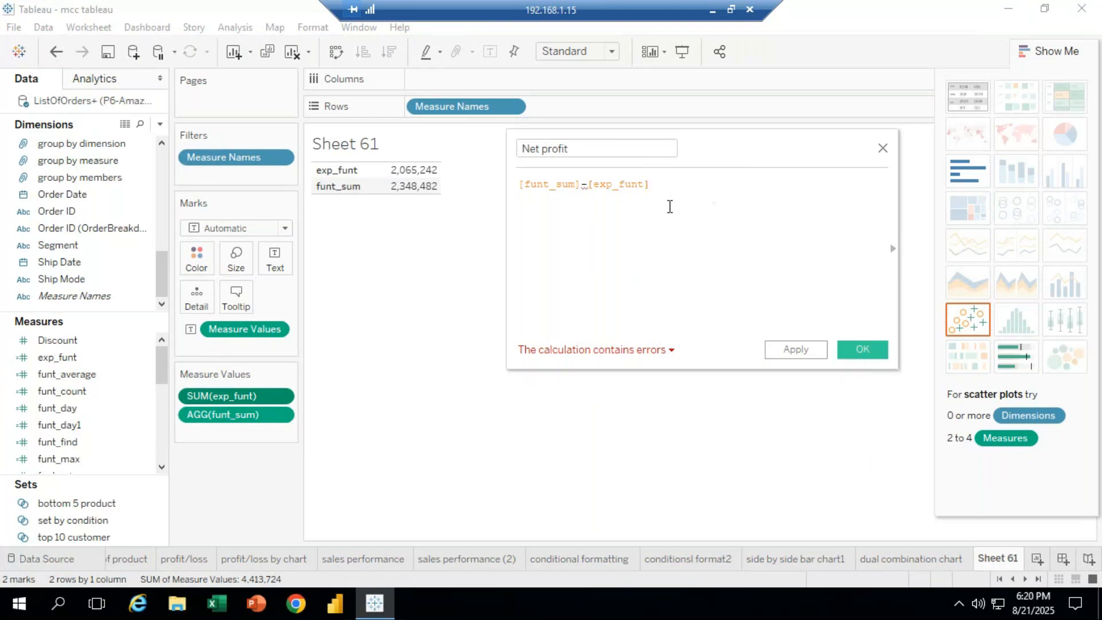
key("BackSpace")
key("BackSpace")
key("BackSpace")
key("BackSpace")
key("BackSpace")
key("BackSpace")
key("BackSpace")
key("BackSpace")
key("BackSpace")
key("BackSpace")
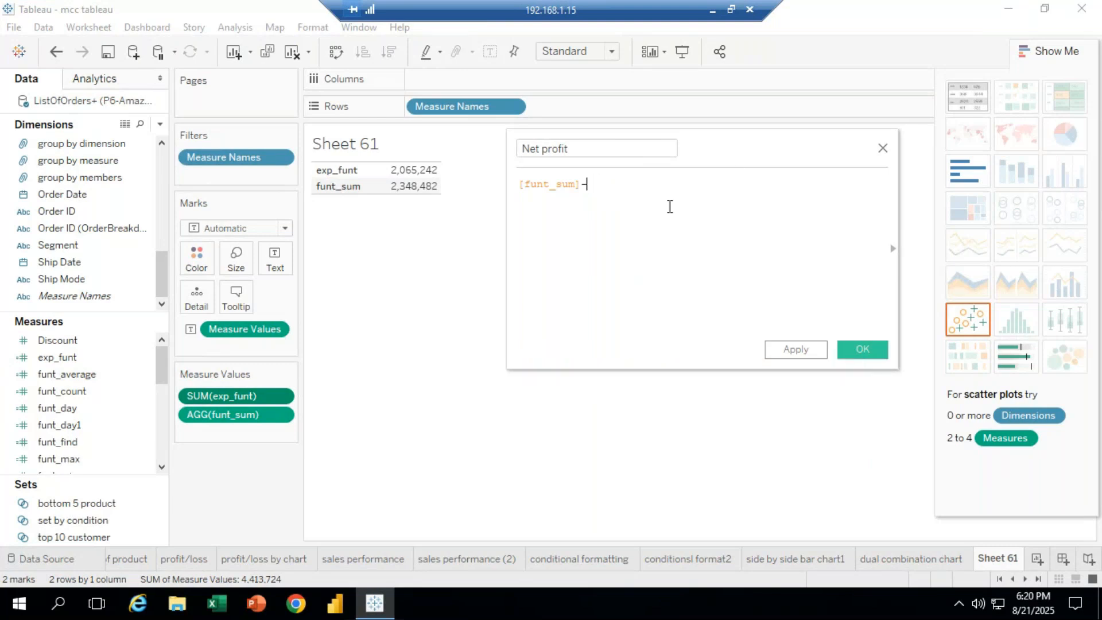
key("BackSpace")
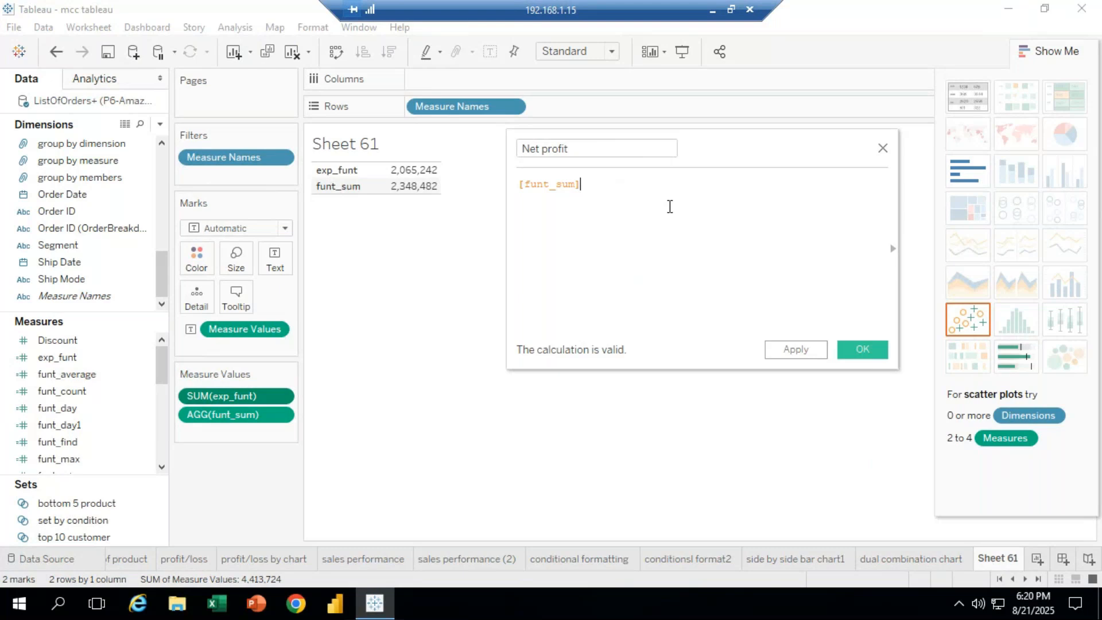
key("BackSpace")
key("BackSpace")
key("BackSpace")
key("BackSpace")
key("BackSpace")
key("BackSpace")
key("BackSpace")
key("BackSpace")
key("BackSpace")
key("BackSpace")
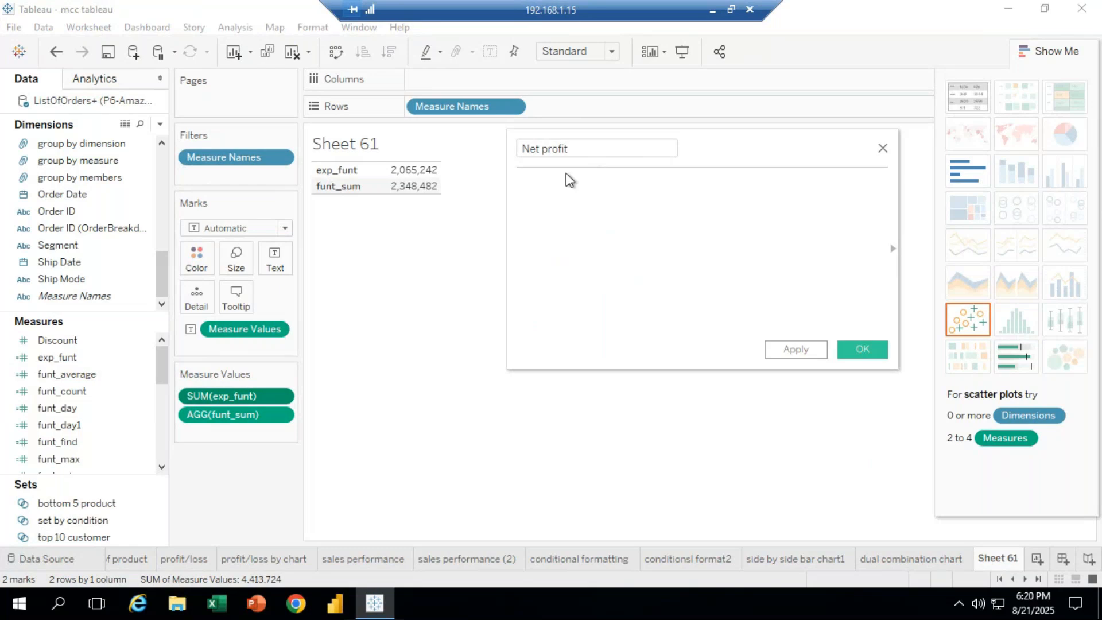
left_click(883, 149)
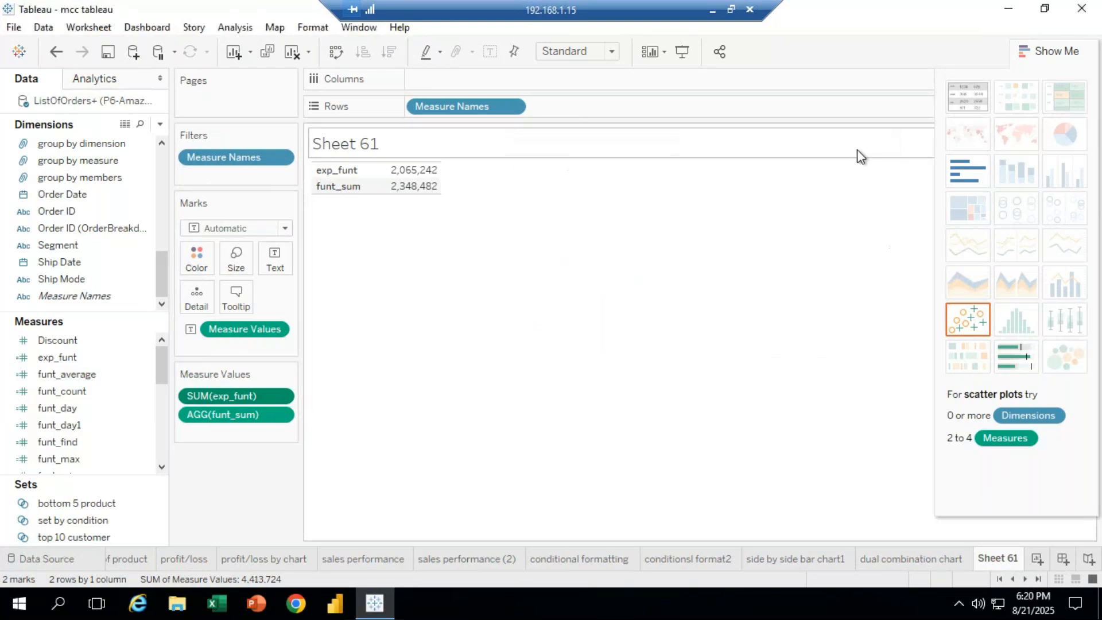
left_click_drag(159, 377, 163, 347)
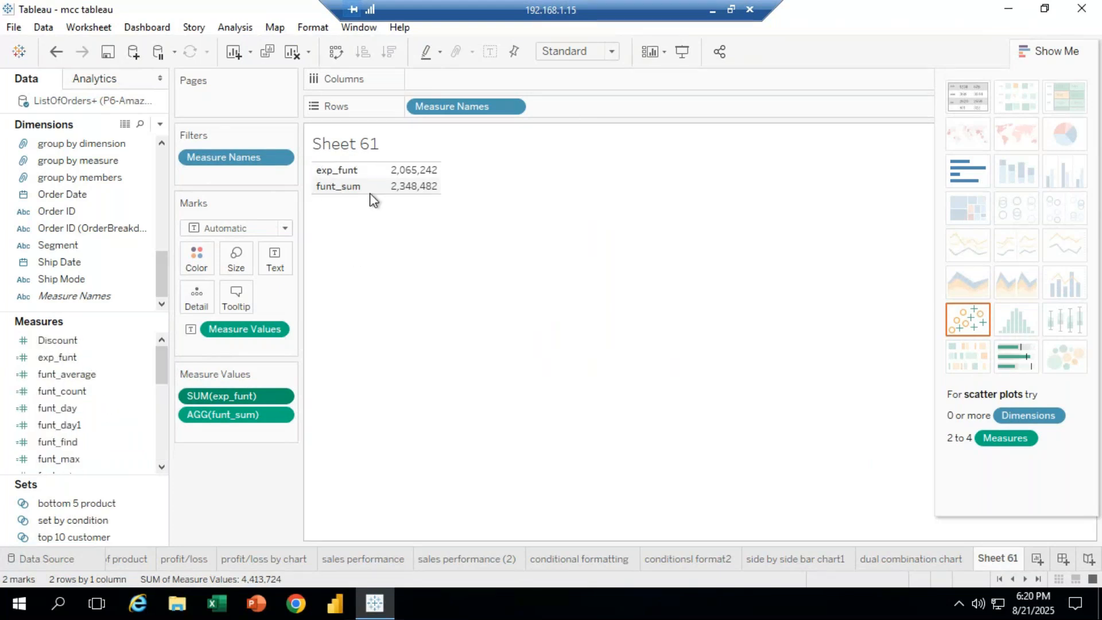
mouse_move(409, 192)
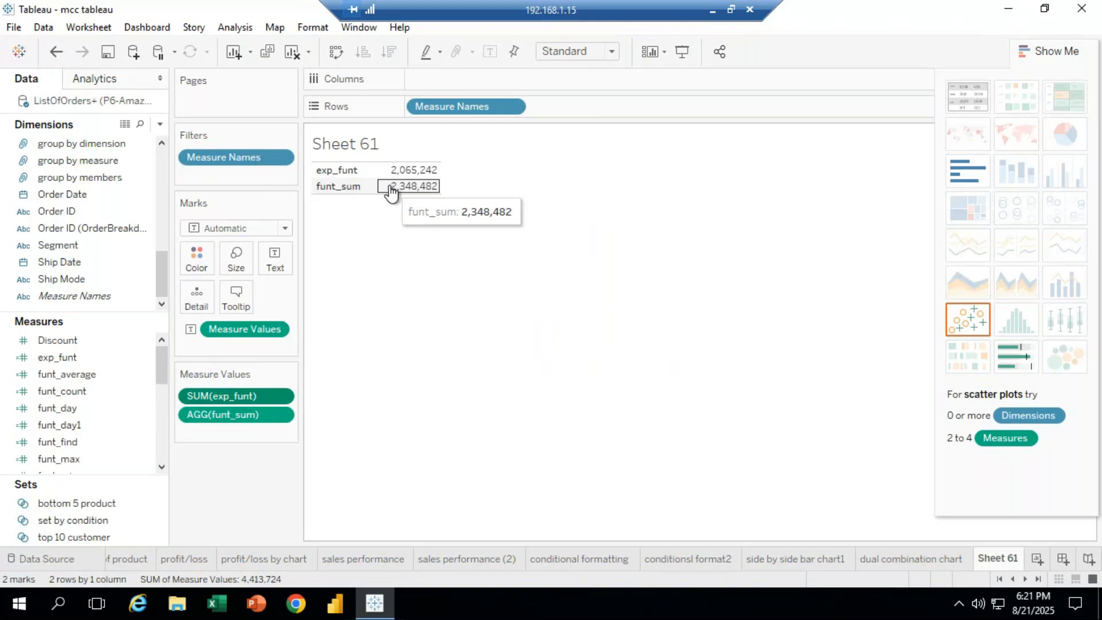
left_click_drag(158, 276, 155, 181)
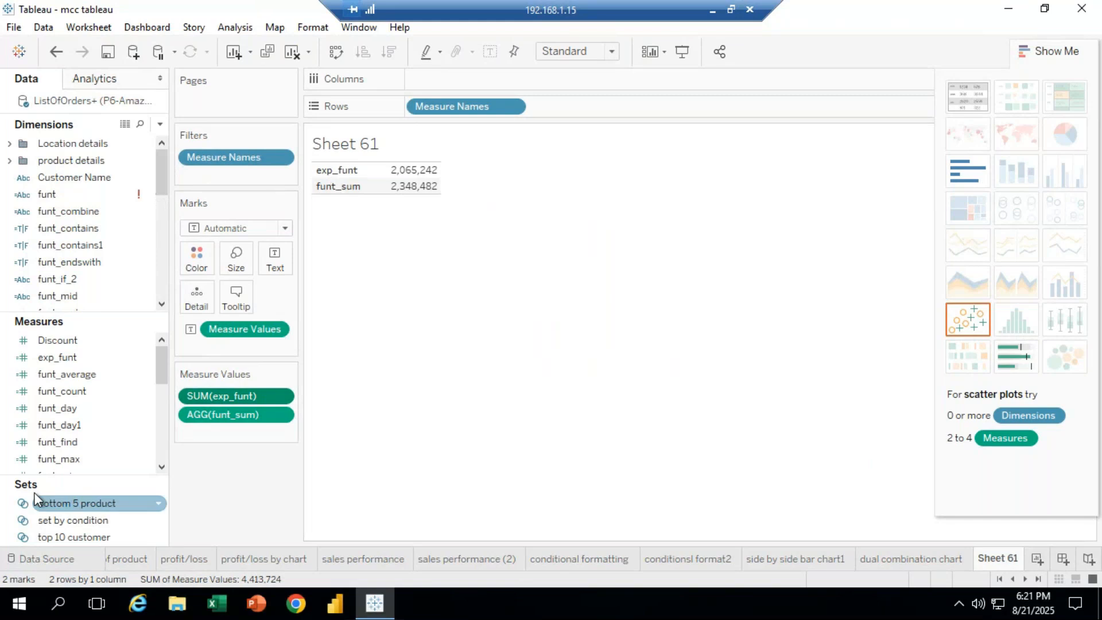
left_click_drag(163, 381, 163, 466)
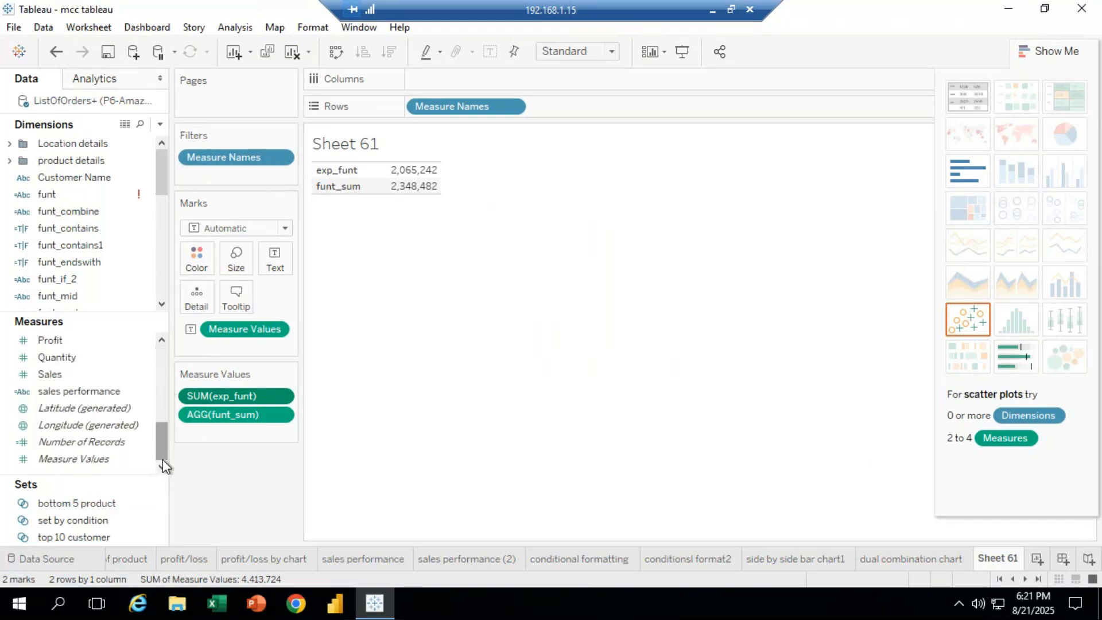
Review the formula of the funt_sum calculated field and close its calculation
left_click_drag(163, 460, 156, 399)
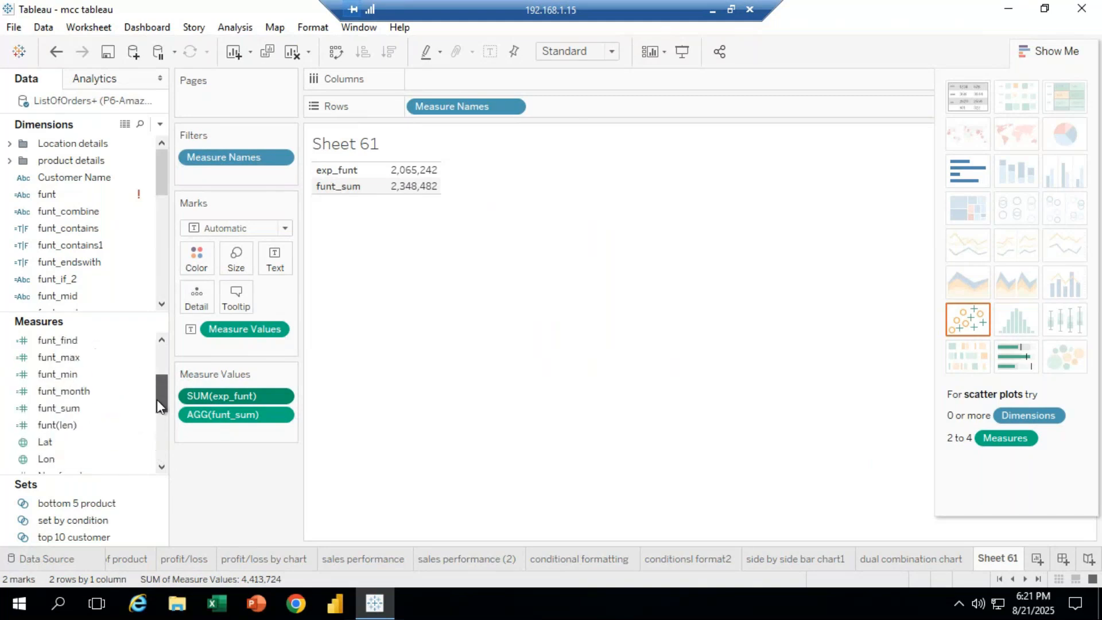
right_click(83, 408)
left_click(123, 138)
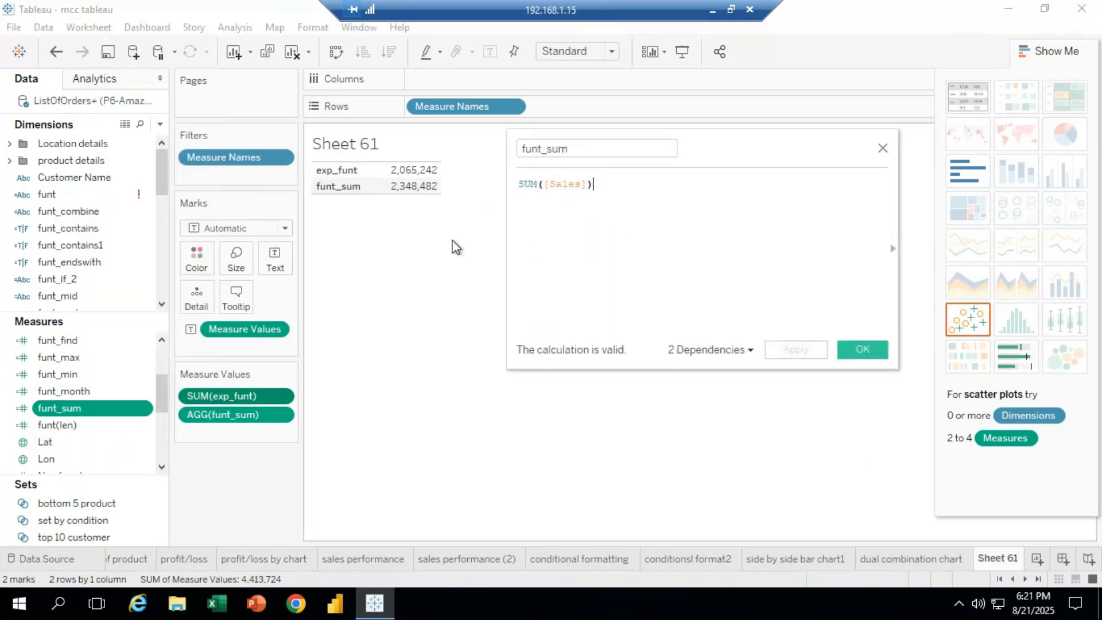
left_click(862, 348)
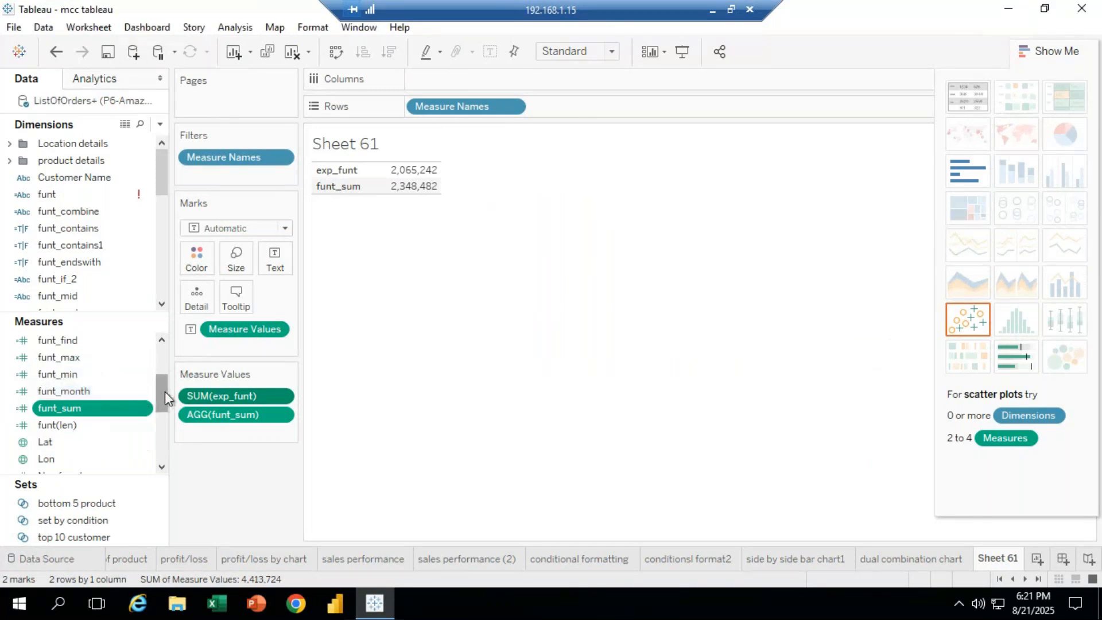
Open the calculation of the exp_funt measure to examine its formula
left_click_drag(163, 390, 156, 353)
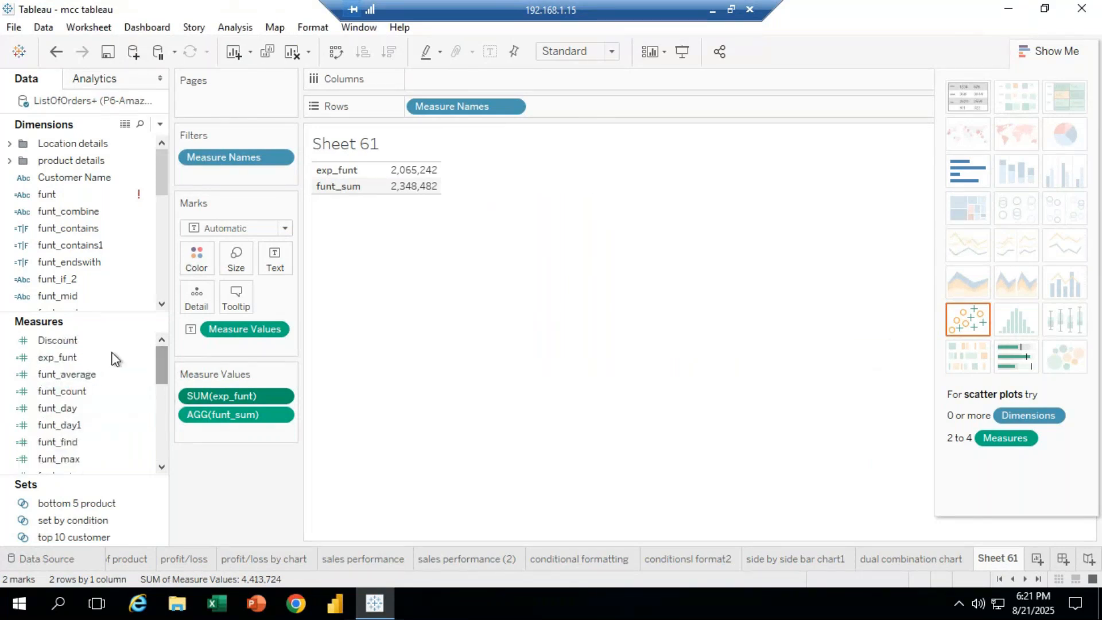
right_click(87, 360)
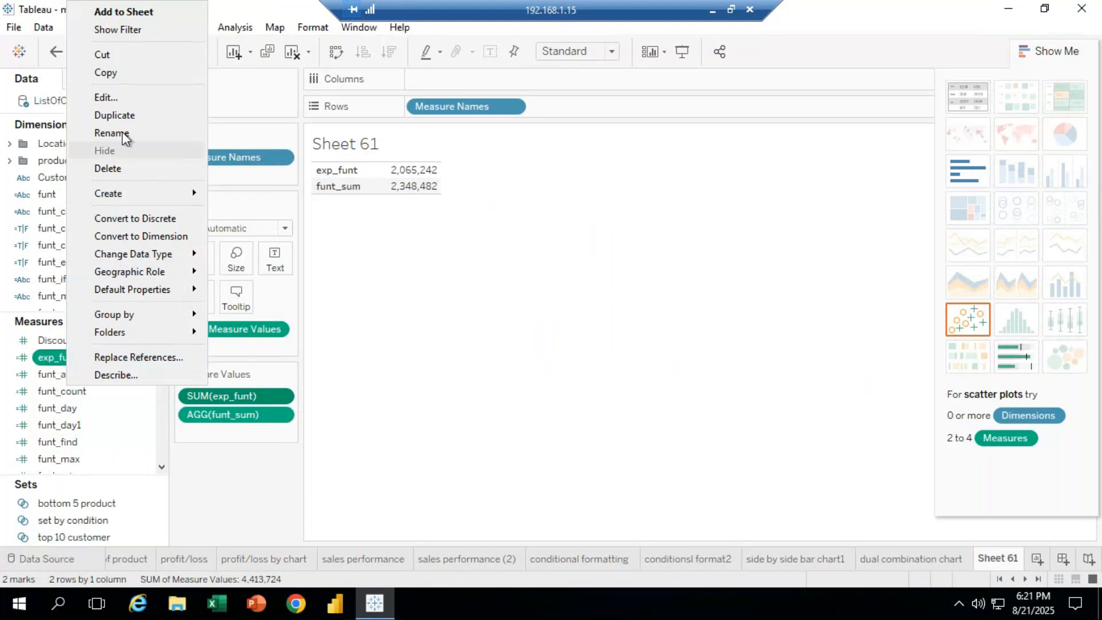
left_click(115, 99)
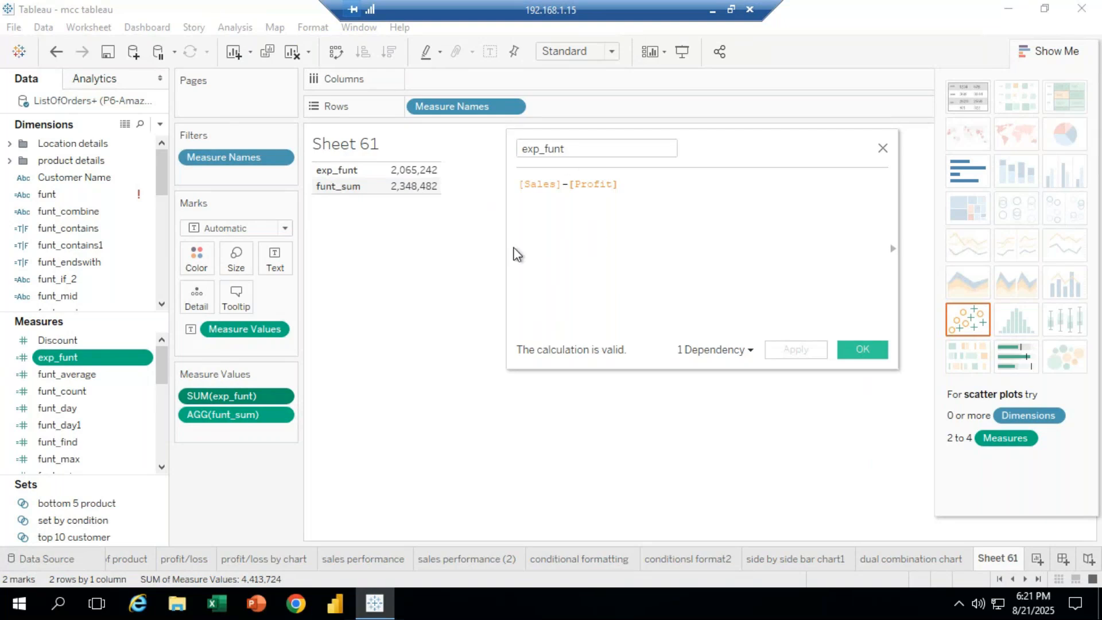
Switch to the GoTo Meeting window to check its chat, and return to the remote Tableau session
left_click(712, 11)
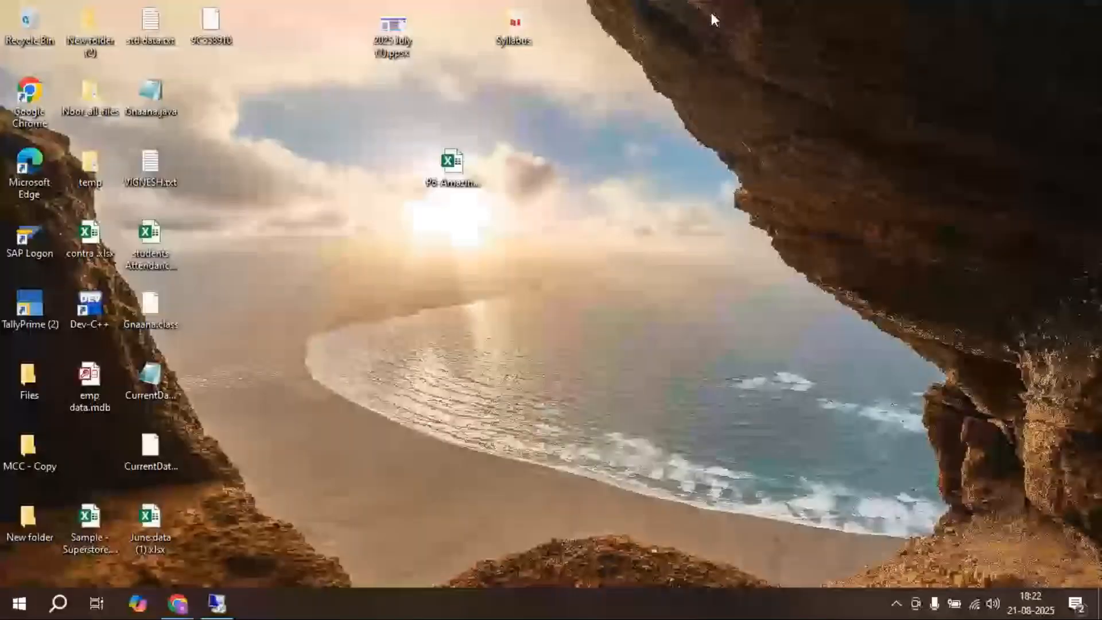
mouse_move(178, 603)
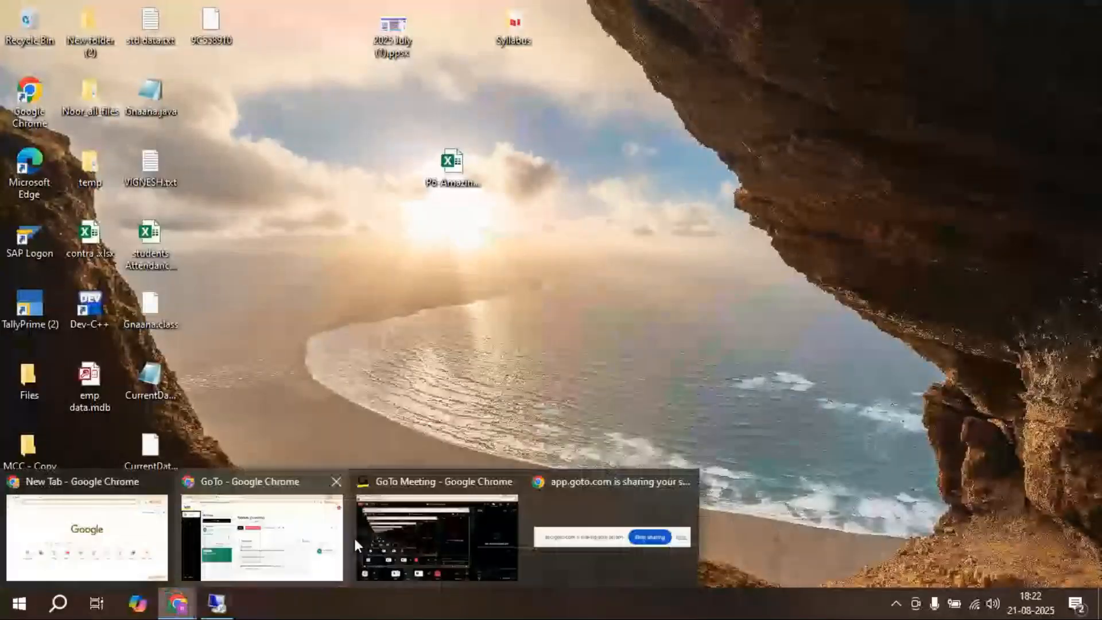
left_click(471, 550)
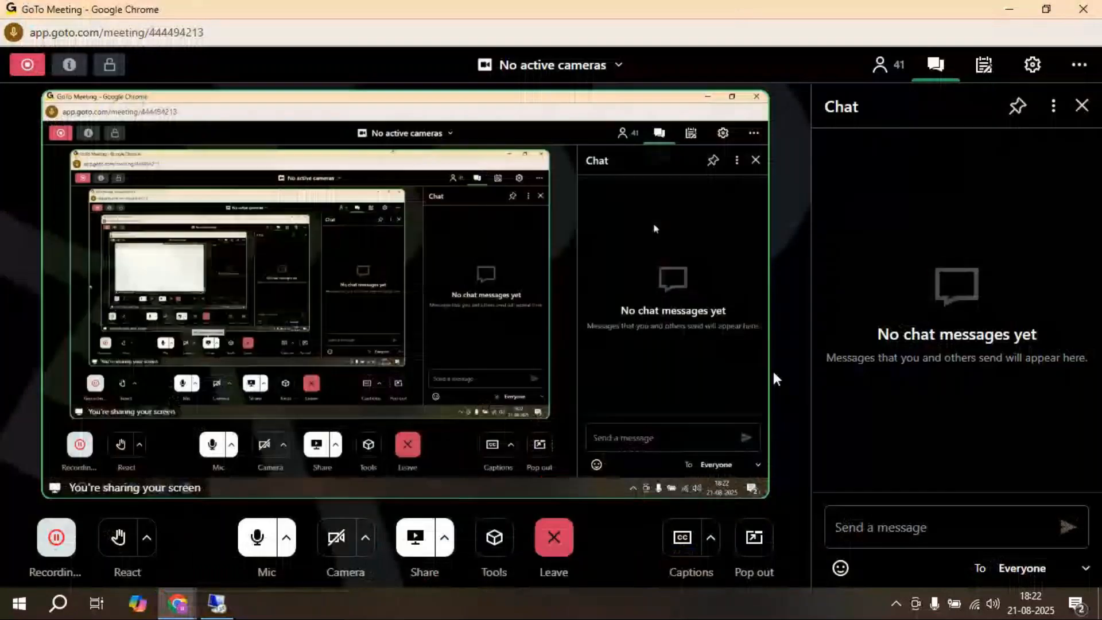
left_click(1005, 8)
left_click(217, 603)
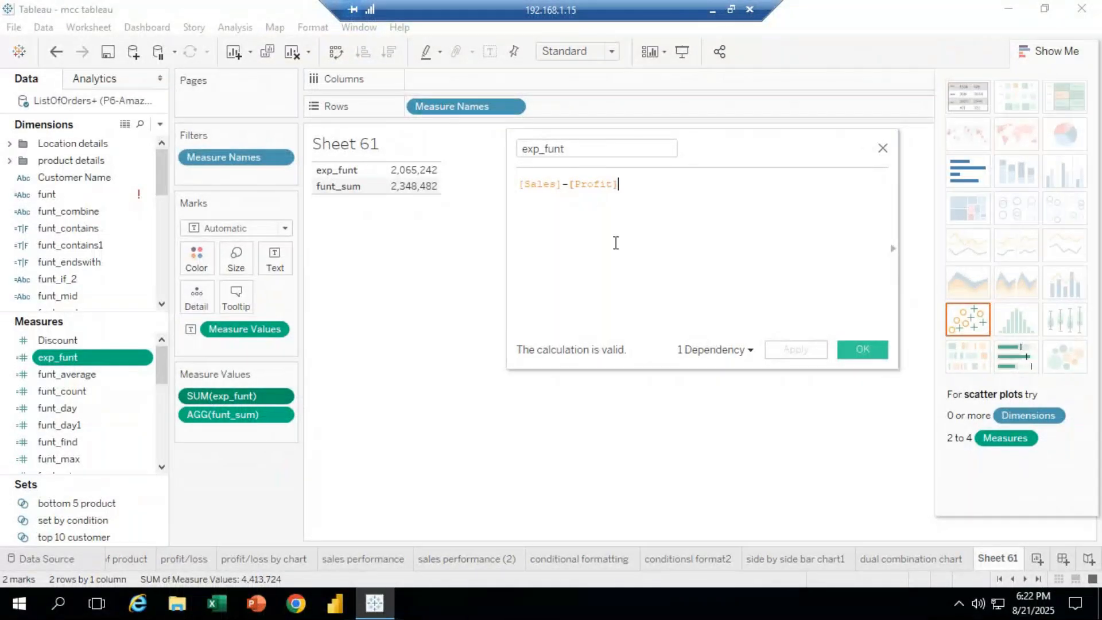
Close the exp_funt calculation and remove exp_funt from the measure values shown on Sheet 61
left_click(883, 148)
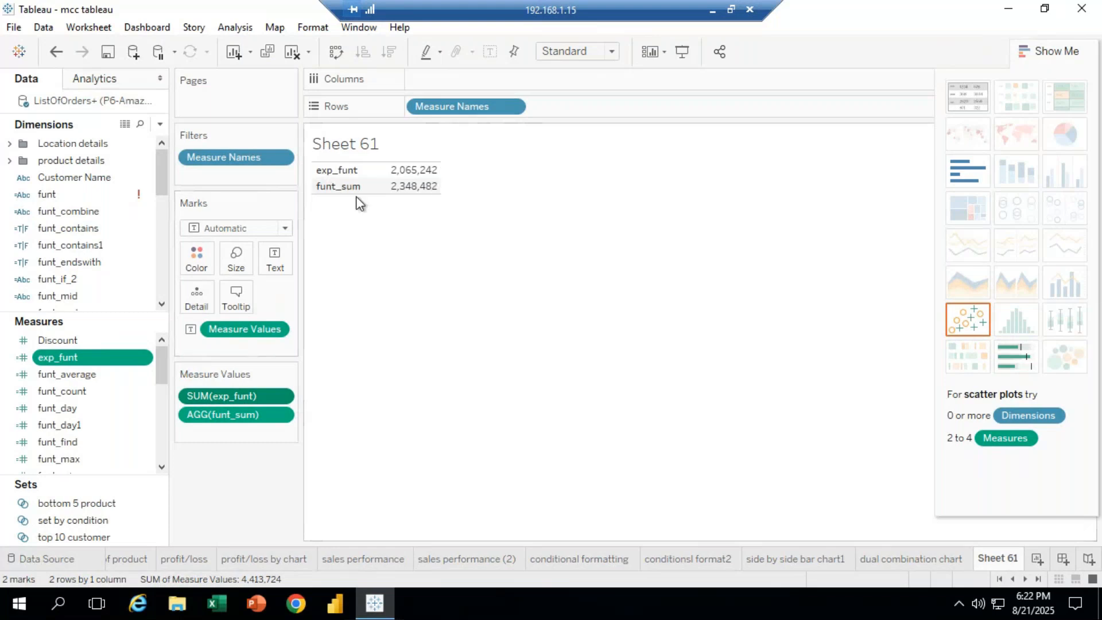
left_click_drag(239, 394, 240, 507)
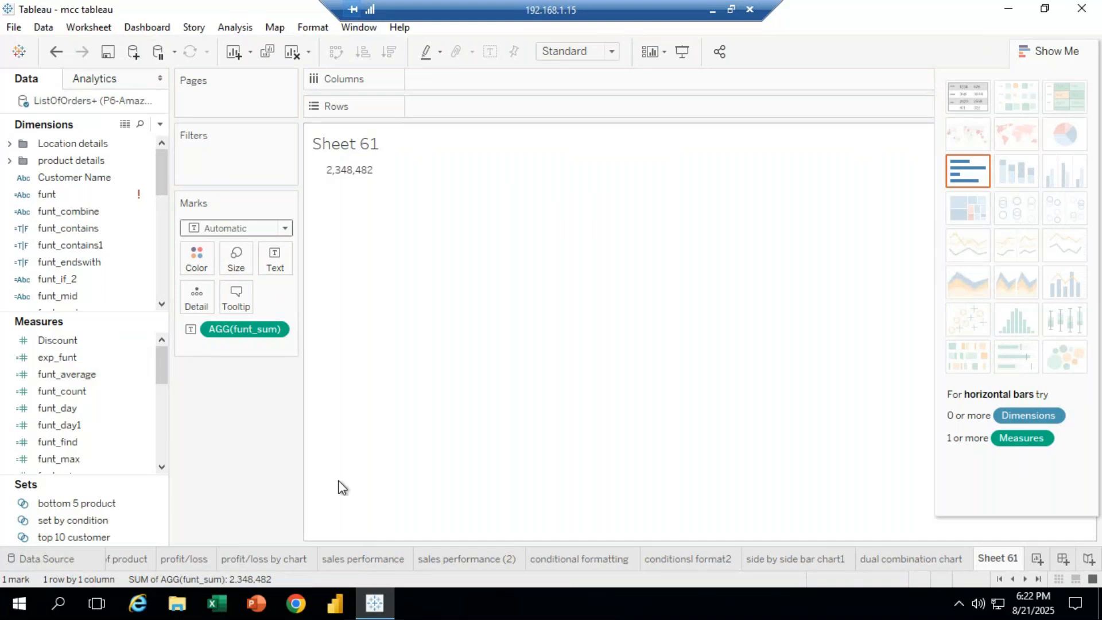
Break funt_sum down by Region, using the Region field of the location hierarchy as rows
mouse_move(160, 173)
left_mouse_down()
mouse_move(163, 273)
mouse_move(155, 153)
left_mouse_up()
left_click(8, 161)
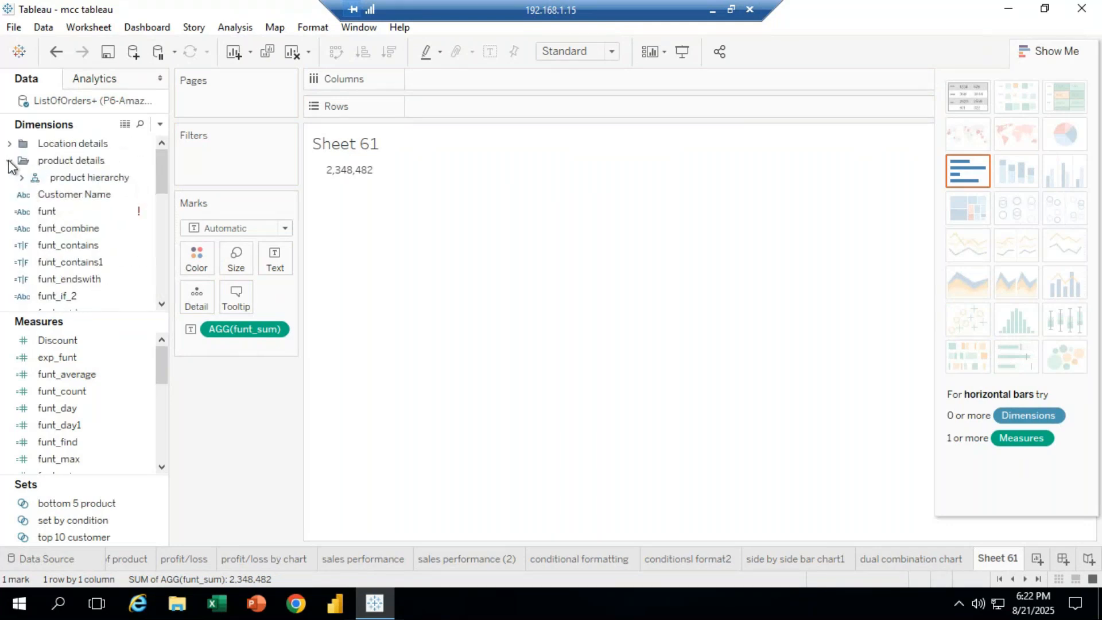
left_click(9, 144)
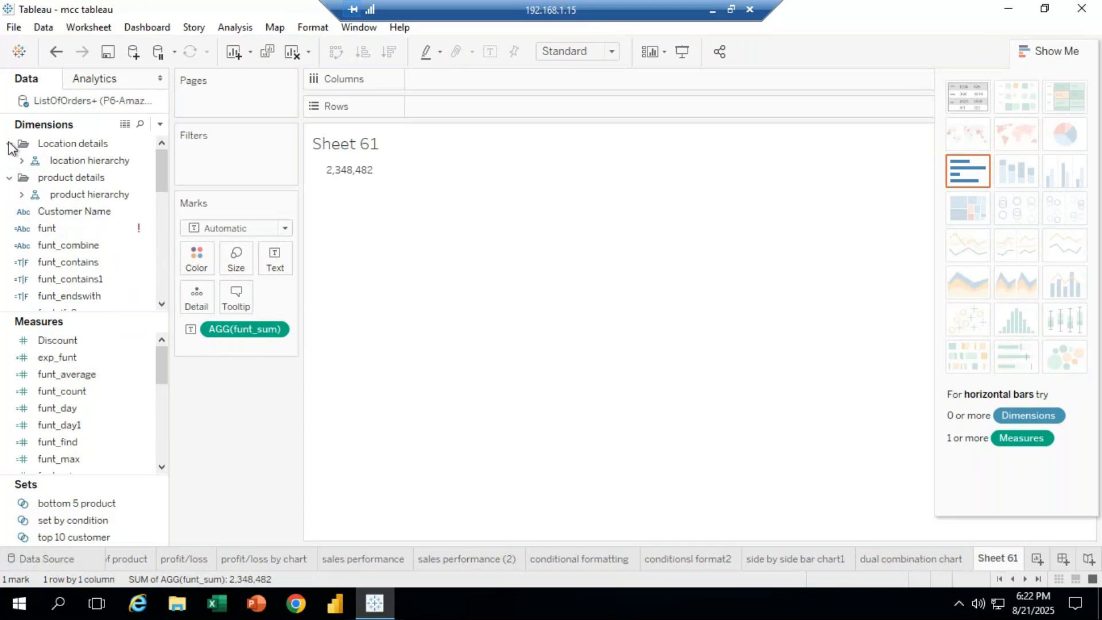
left_click(21, 161)
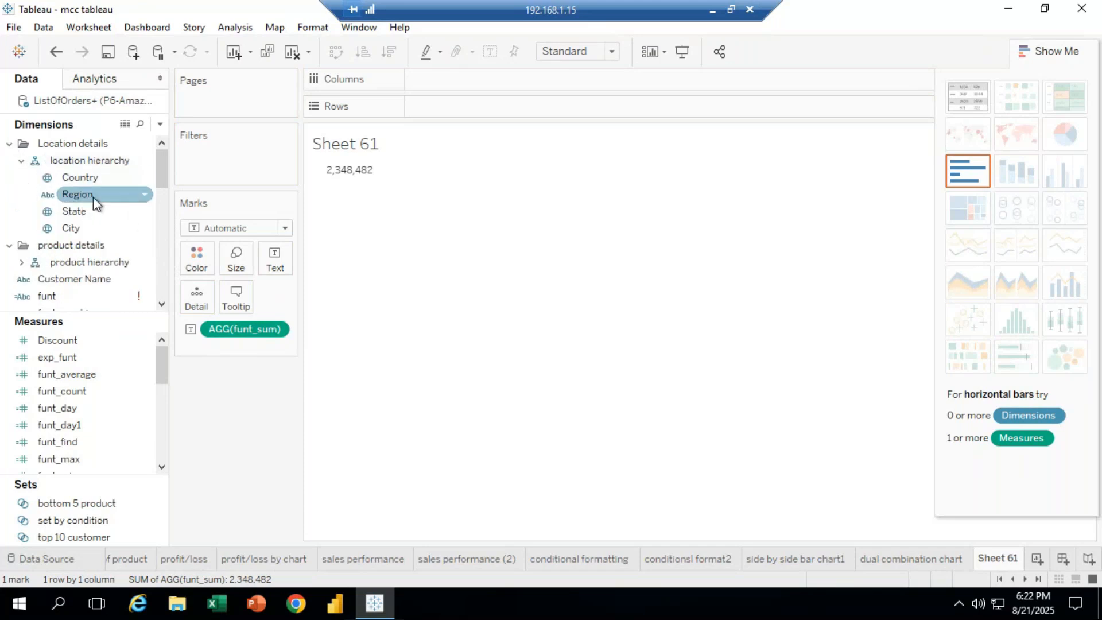
left_click_drag(93, 197, 467, 113)
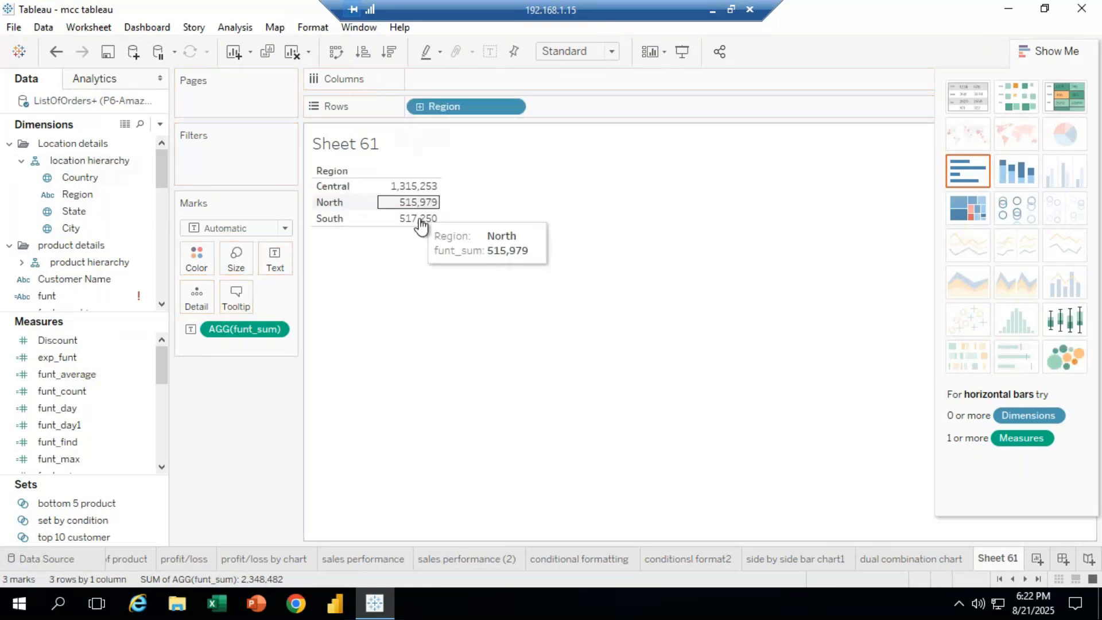
mouse_move(410, 194)
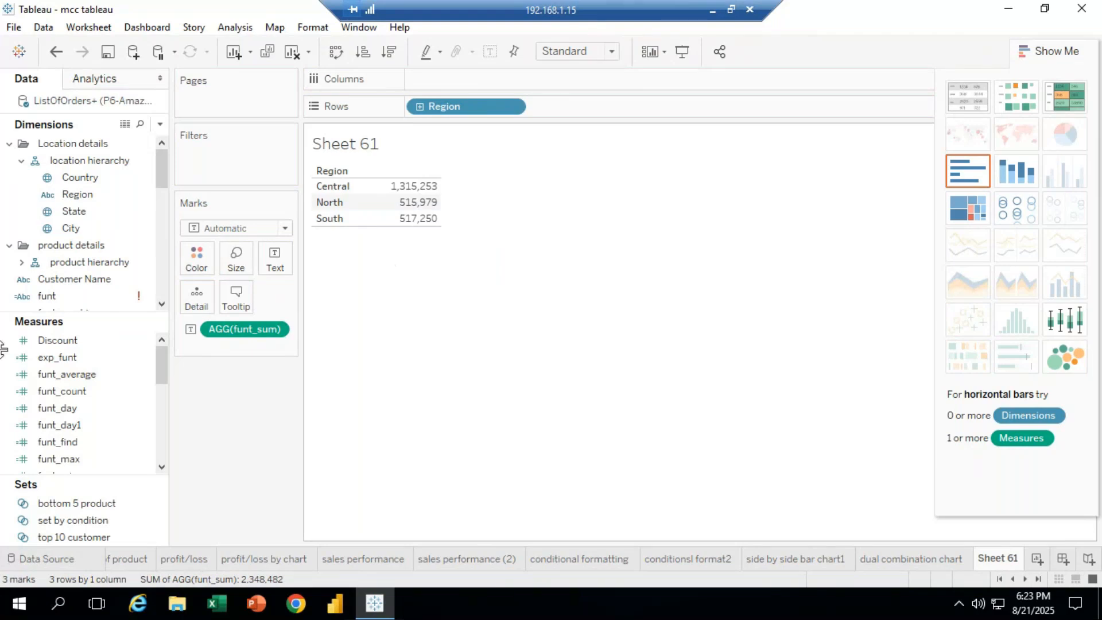
Review the exp_funt calculation's formula beside the regional table and close it without changes
right_click(87, 358)
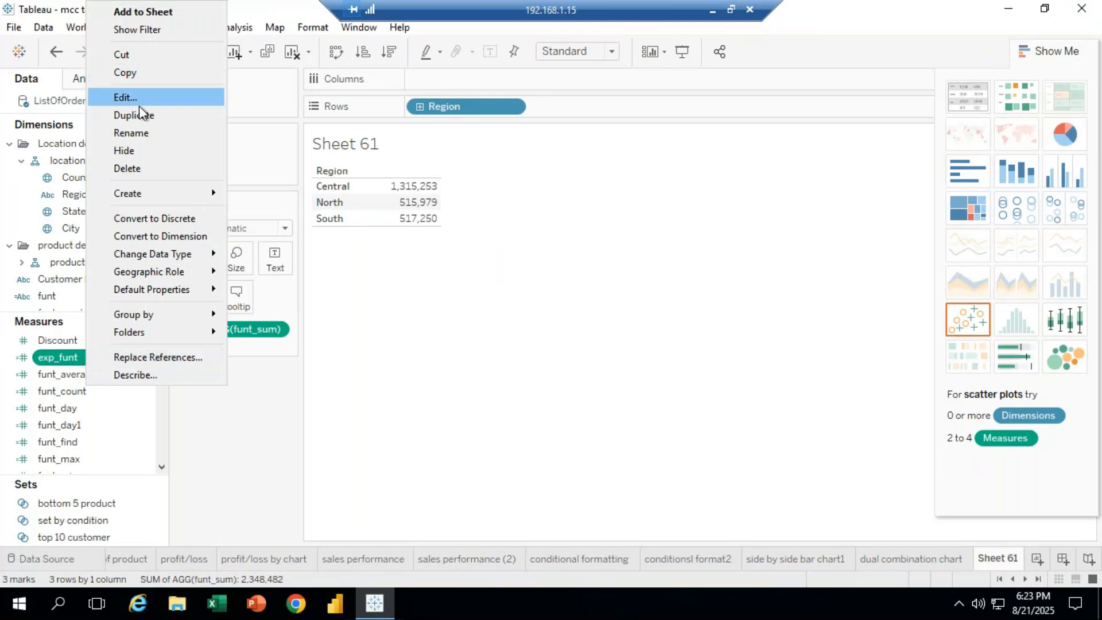
left_click(140, 102)
left_click_drag(711, 137, 780, 152)
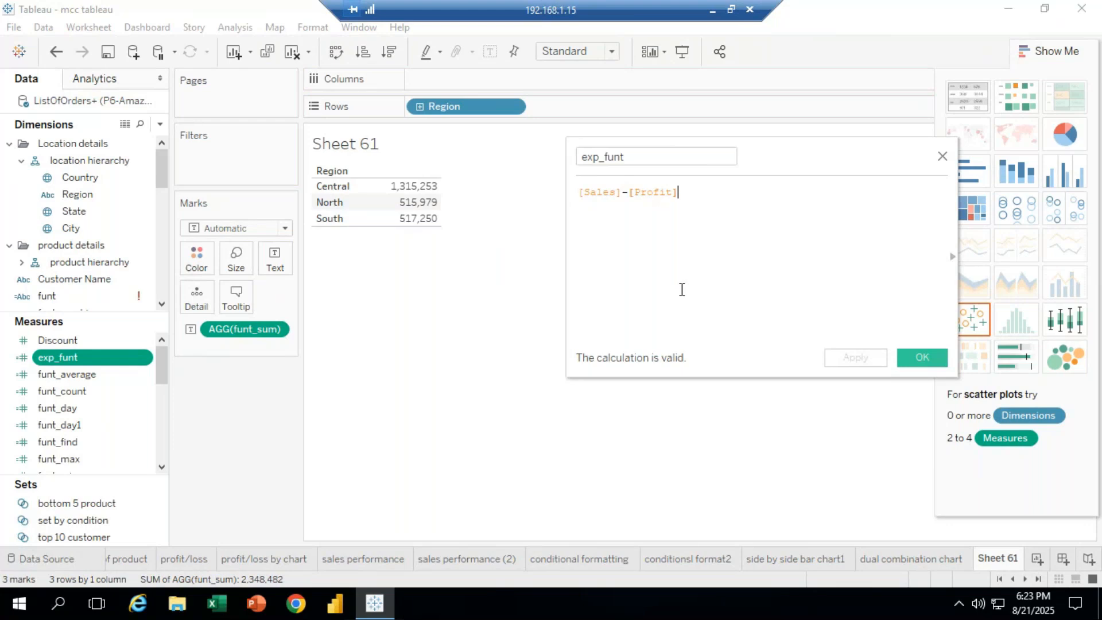
left_click(941, 156)
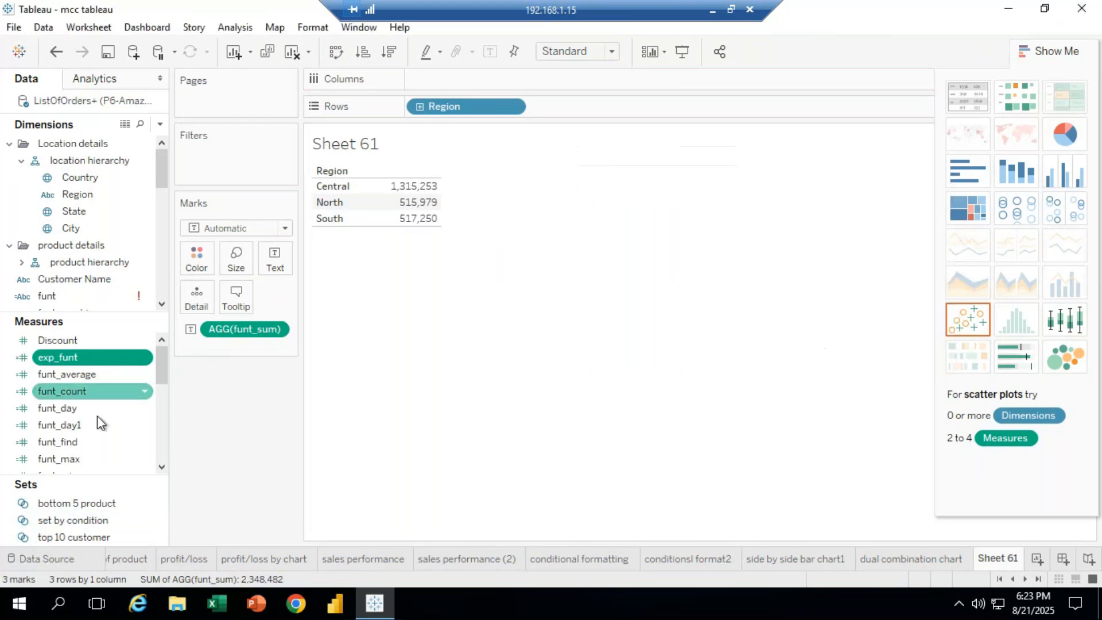
Review how the funt_sum calculation aggregates Sales and close its calculation
left_click(161, 467)
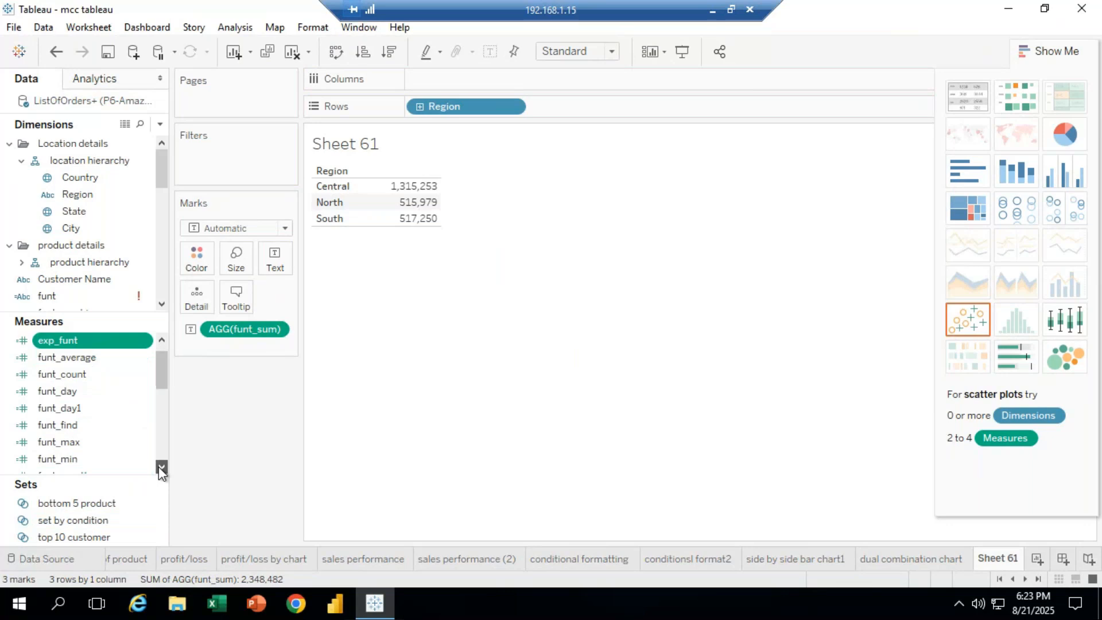
scroll(162, 472, "down", 3)
right_click(91, 441)
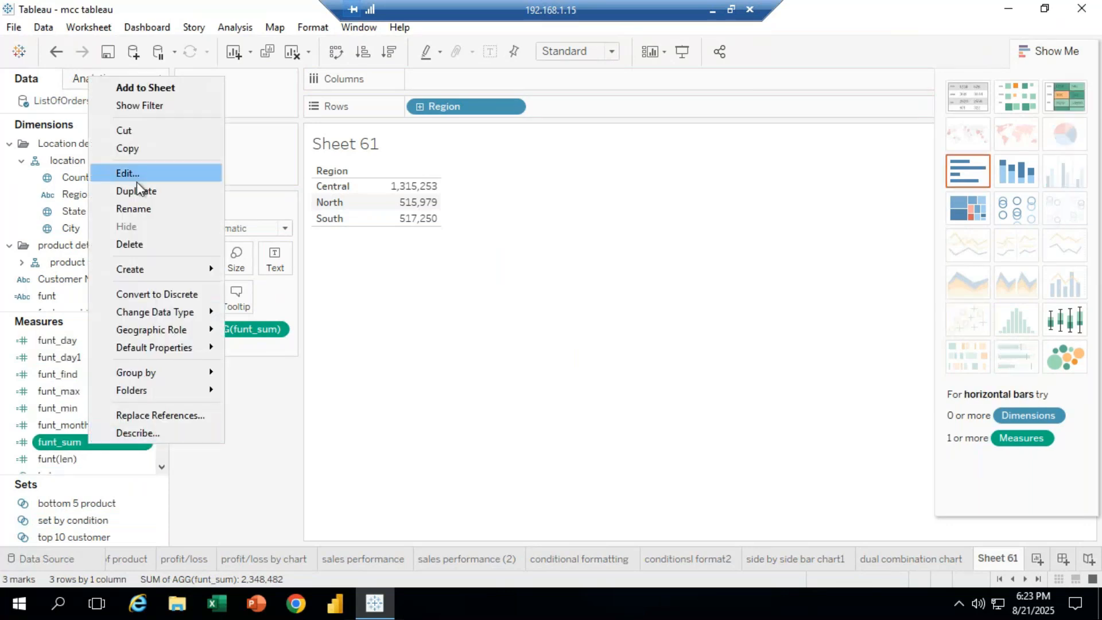
left_click(137, 181)
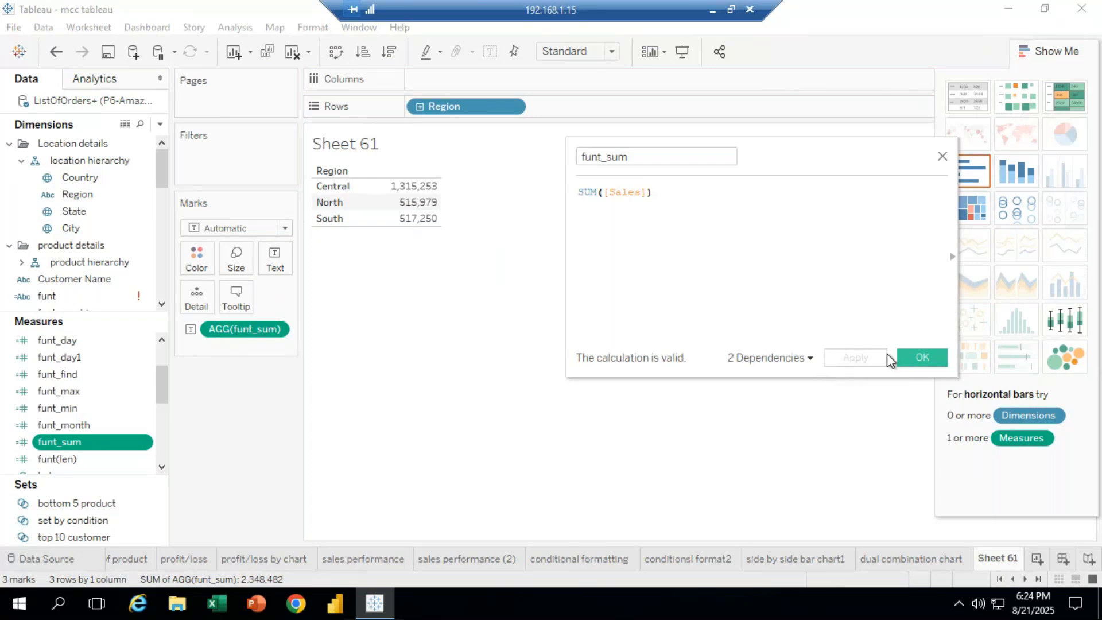
left_click(918, 359)
Look through the measures and dimensions available in the ListOfOrders+ data source
left_click_drag(163, 380, 163, 349)
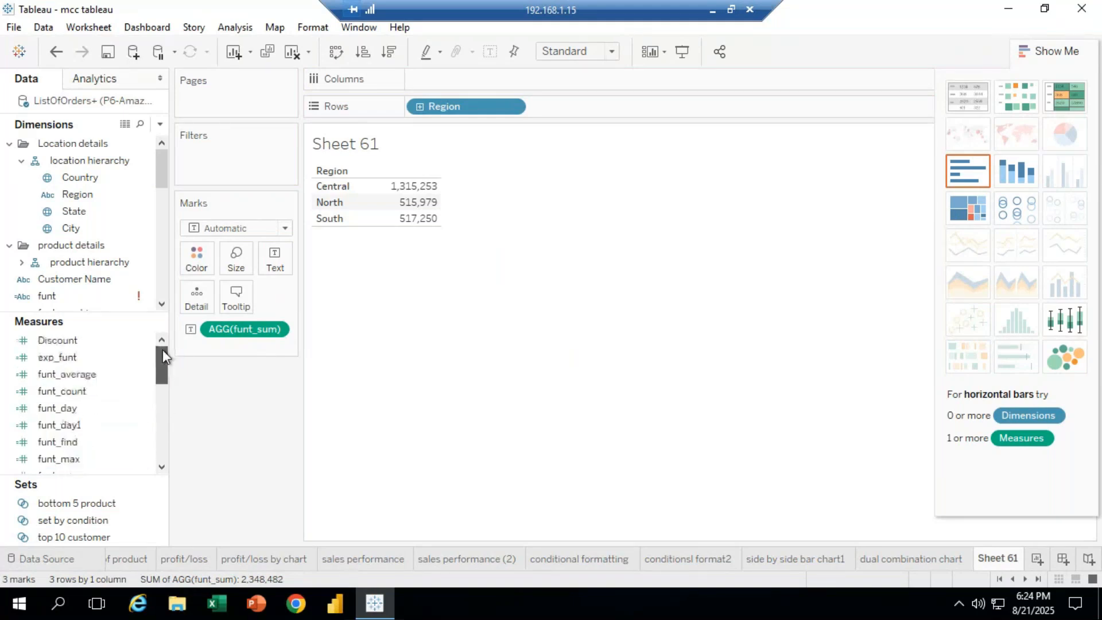
left_click(163, 467)
left_click(162, 466)
left_click(163, 466)
left_click(163, 466)
left_click(163, 466)
left_click(163, 466)
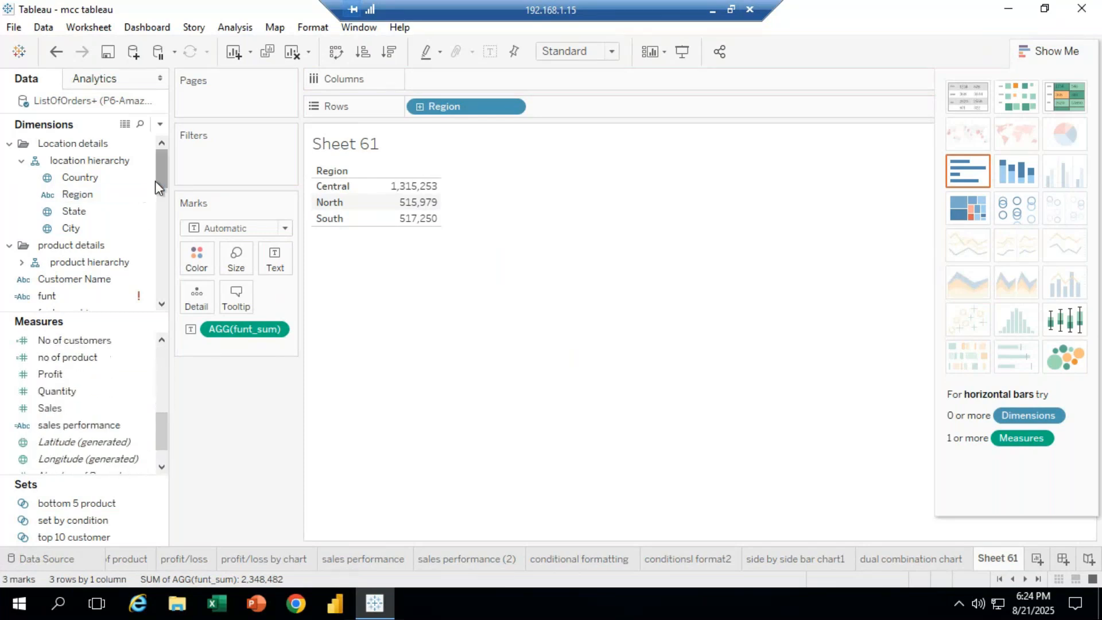
scroll(163, 207, "down", 1)
scroll(163, 201, "down", 7)
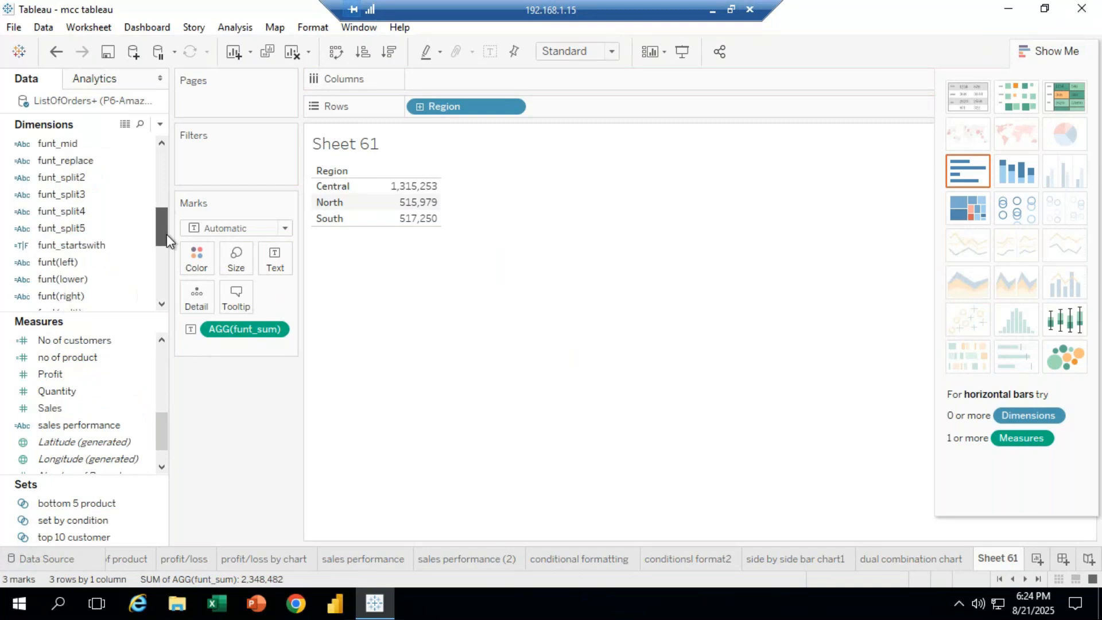
left_click_drag(167, 266, 166, 287)
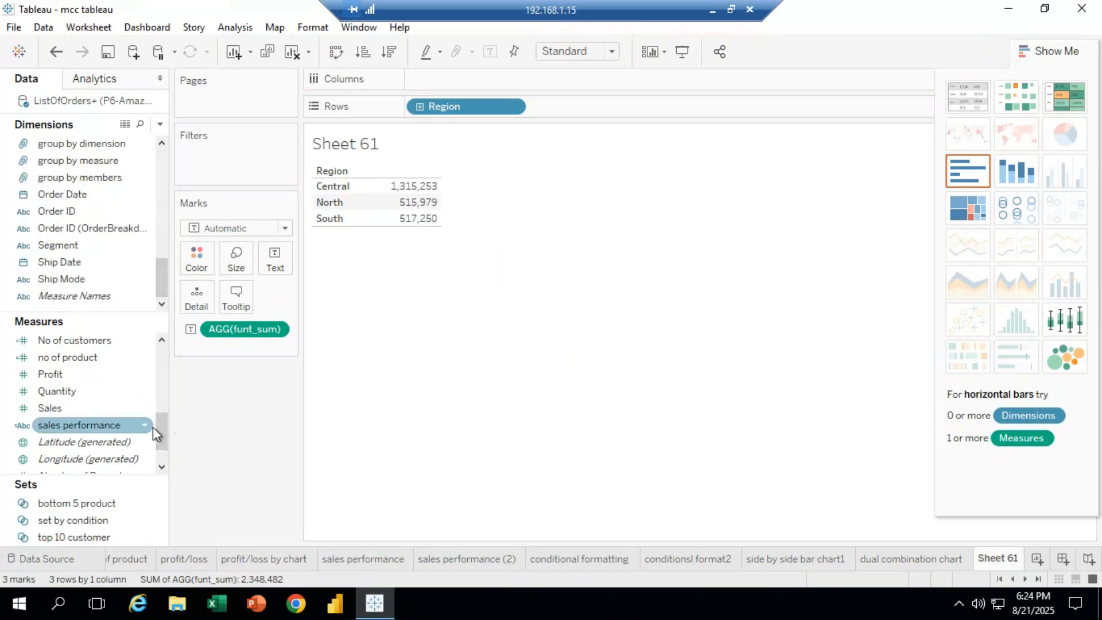
left_click_drag(160, 424, 156, 349)
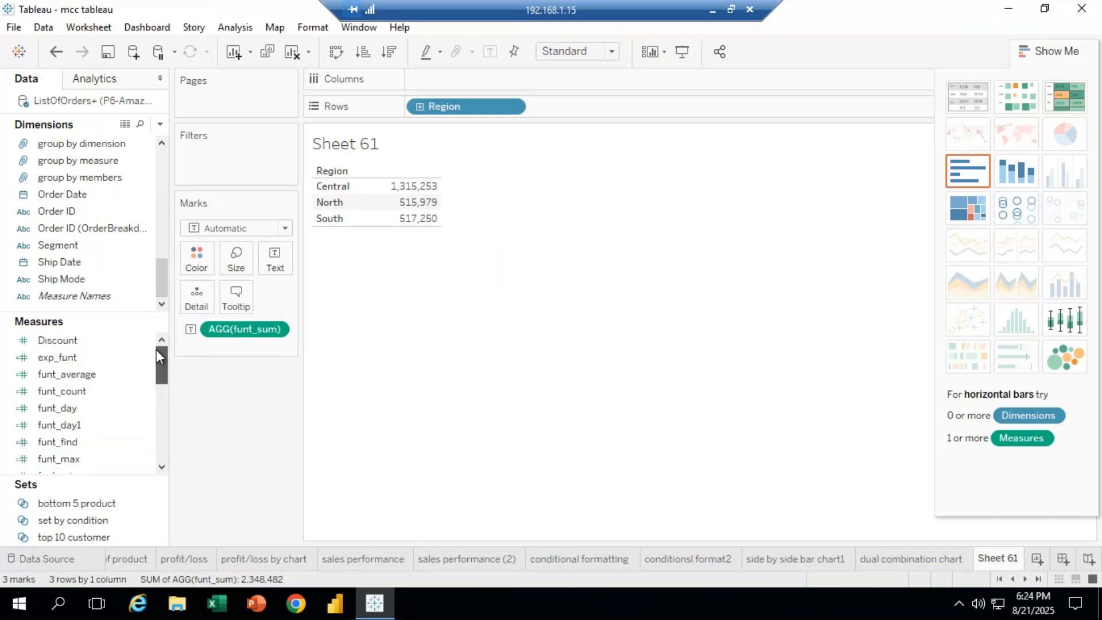
Open the exp_funt calculation to examine its row-level formula
left_click(58, 357)
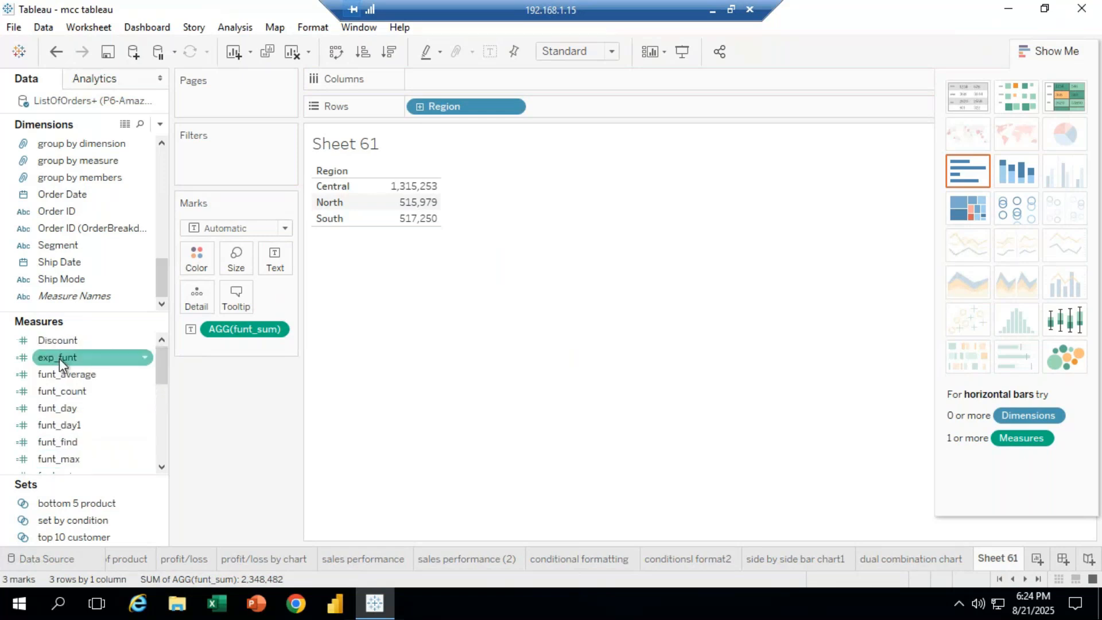
right_click(60, 358)
left_click(114, 330)
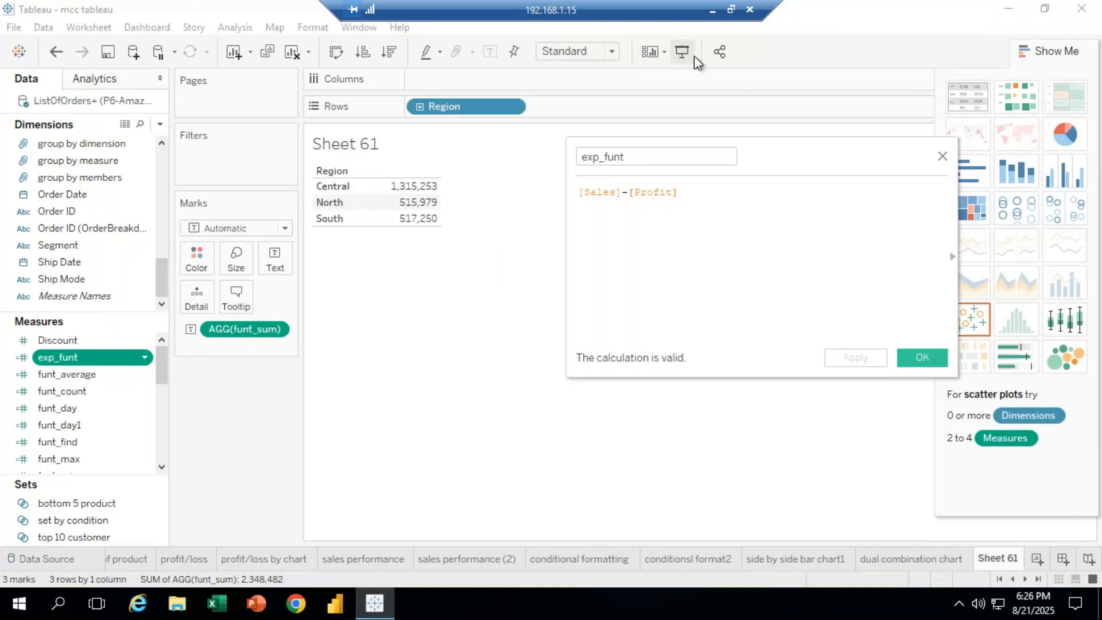
Switch to the GoTo Meeting window and open its chat
left_click(712, 9)
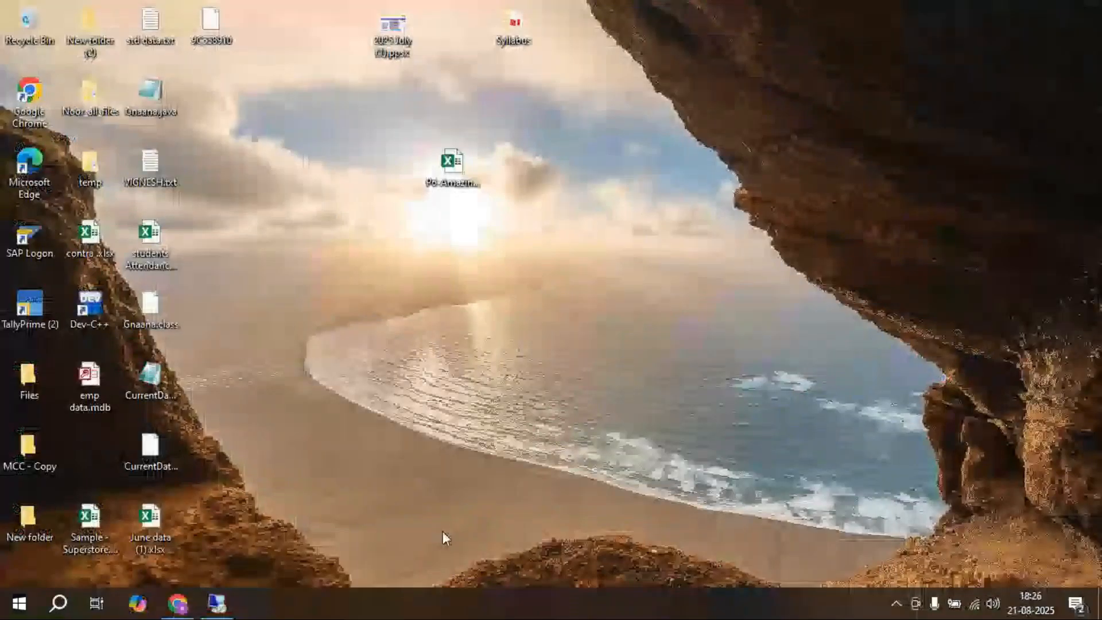
left_click(224, 612)
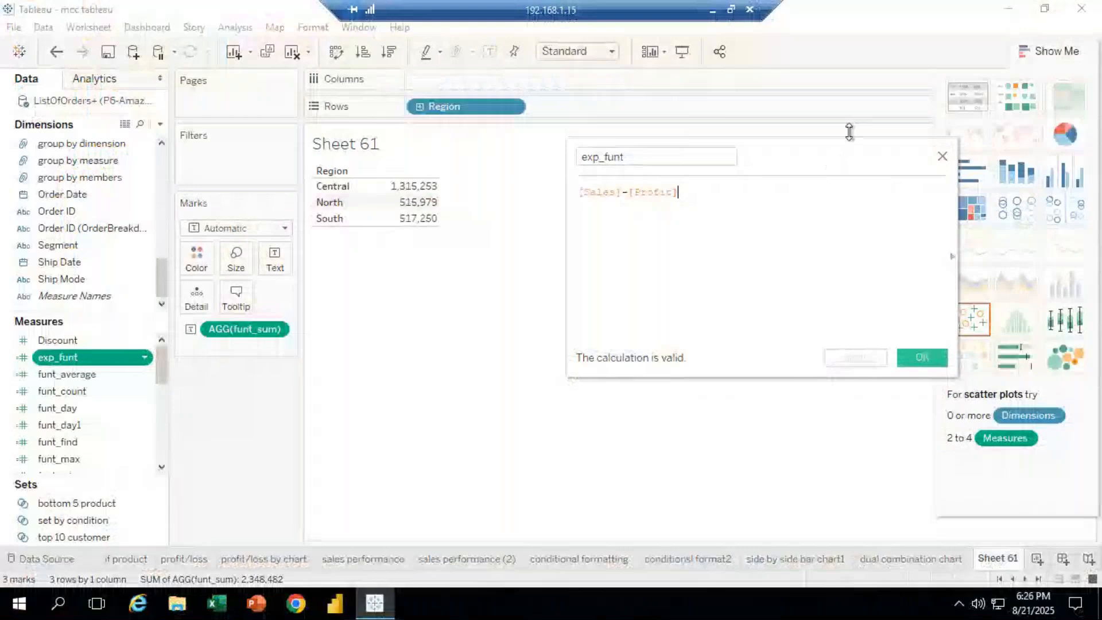
left_click(711, 10)
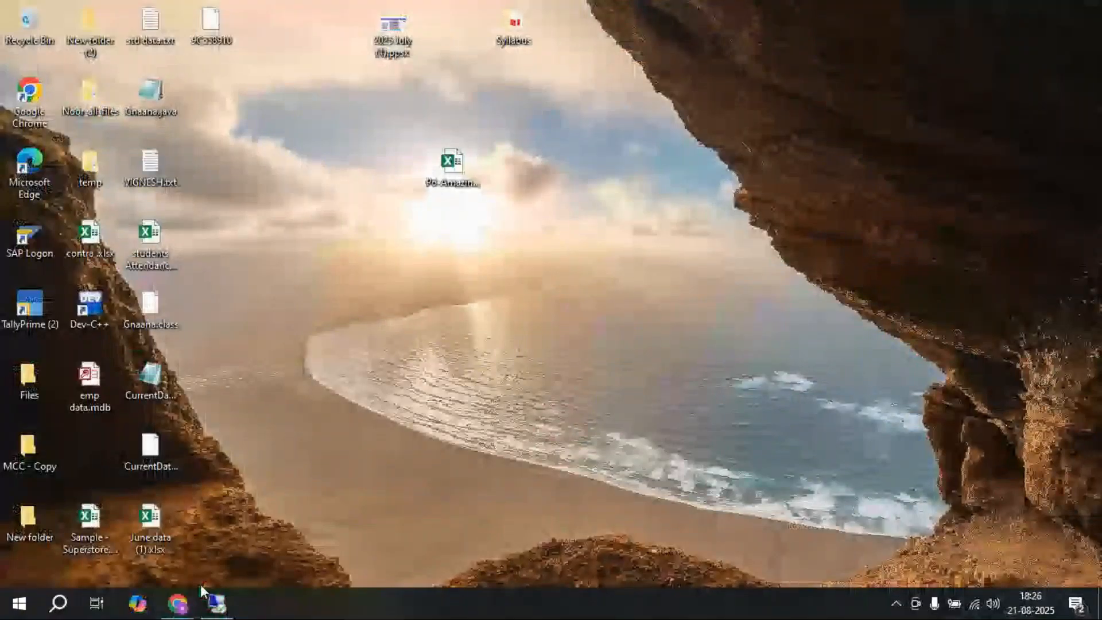
left_click(177, 603)
left_click(936, 66)
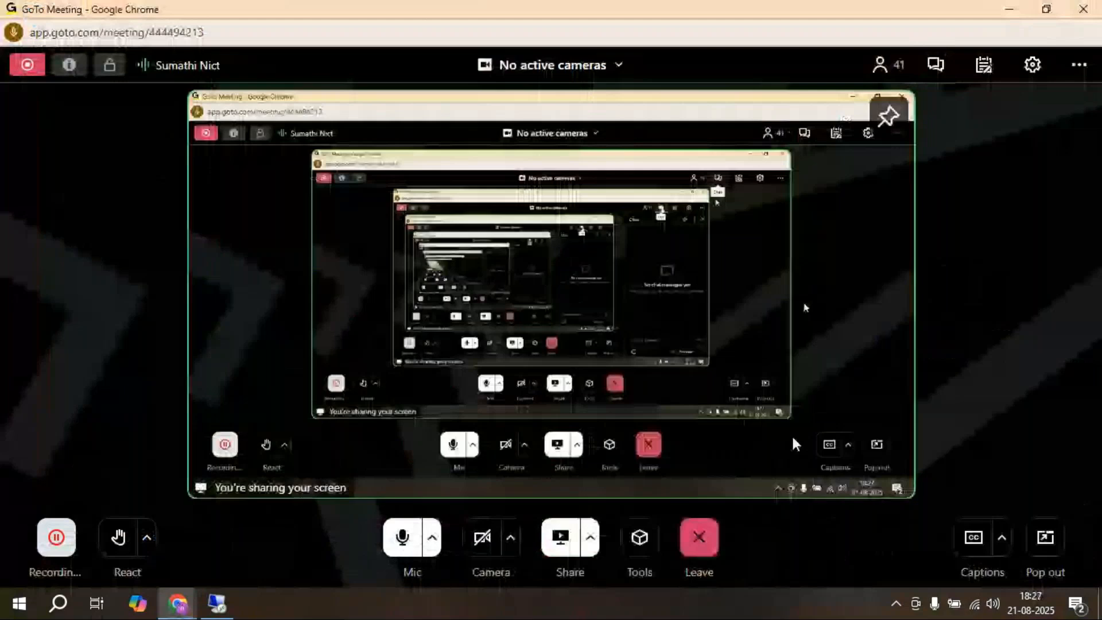
left_click(936, 66)
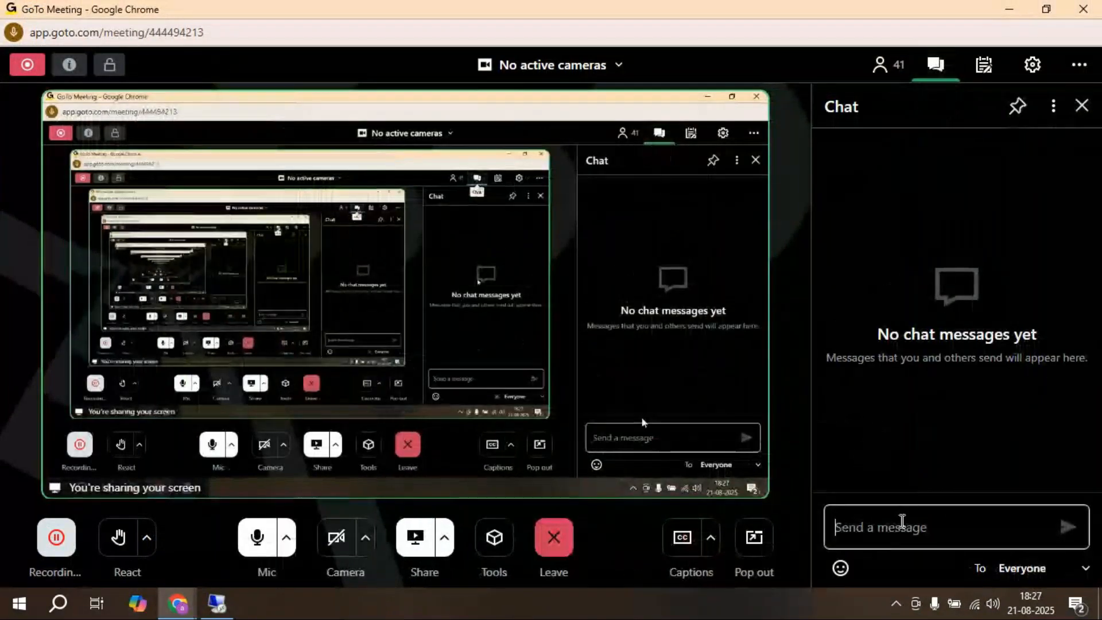
Send "done?" to everyone in the meeting chat and switch back to the Tableau remote session
type("done?")
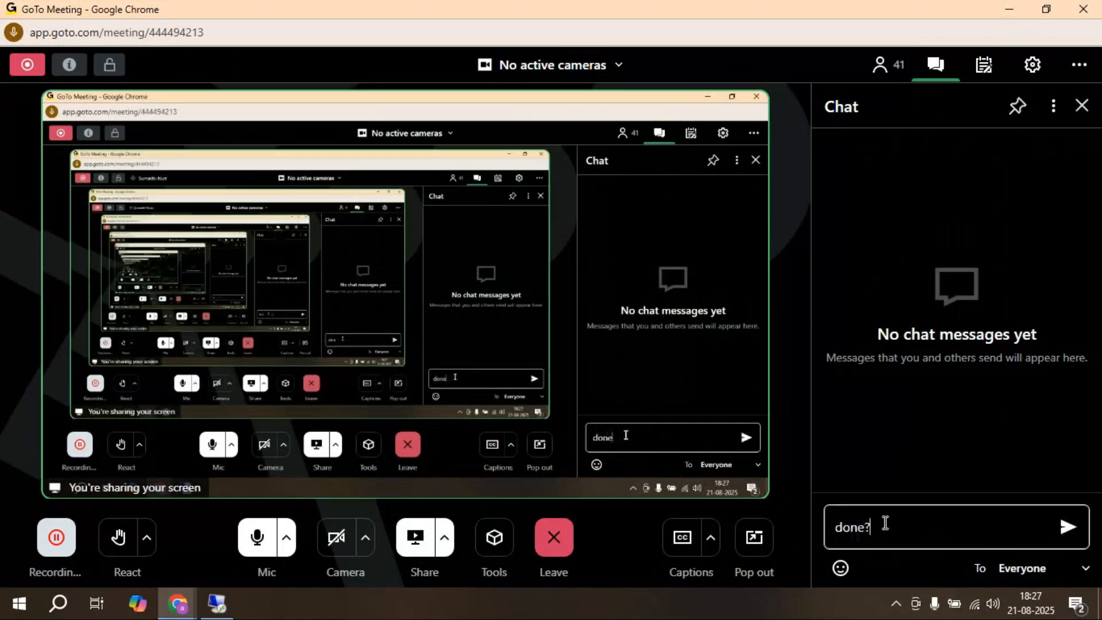
key("Return")
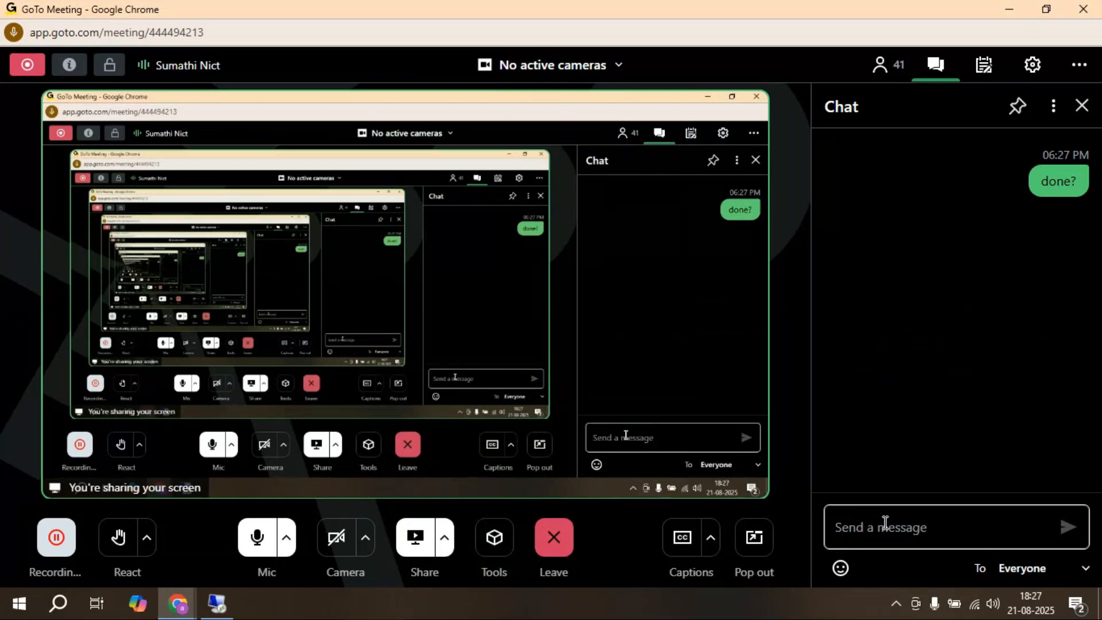
mouse_move(232, 604)
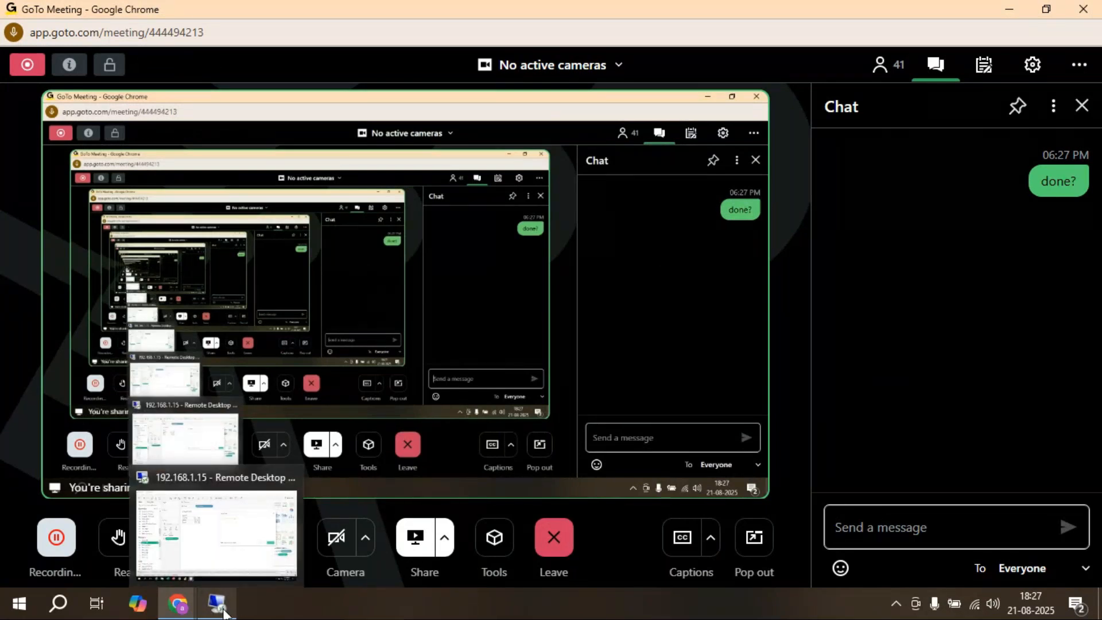
left_click(226, 611)
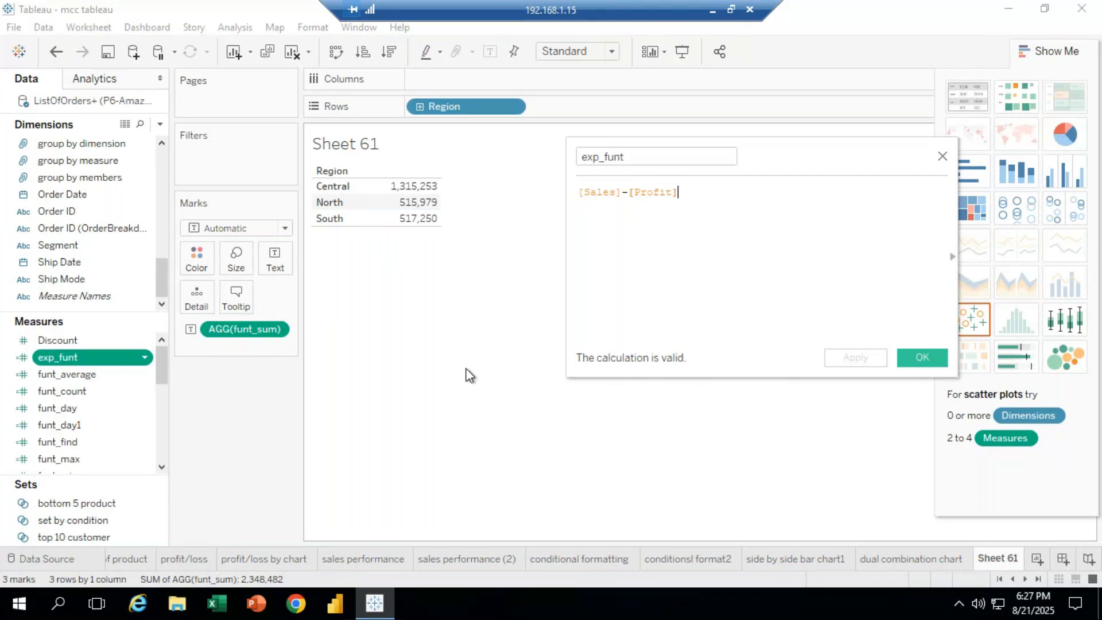
Return to the GoTo Meeting chat and send the messages "clear?" and "any doubts?" to everyone
left_click(711, 12)
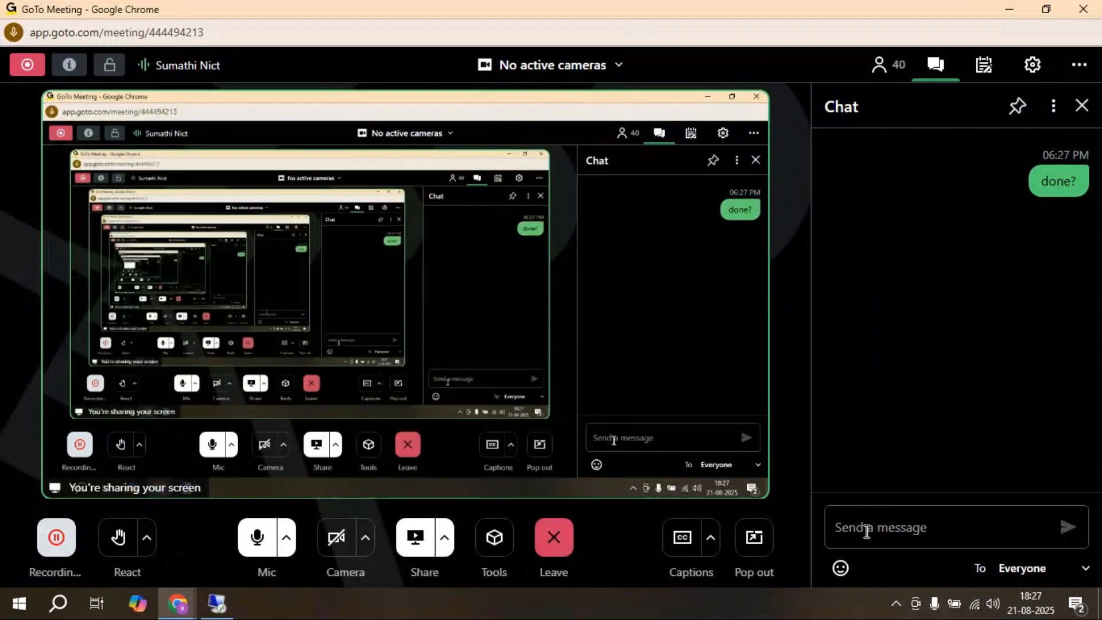
left_click(867, 529)
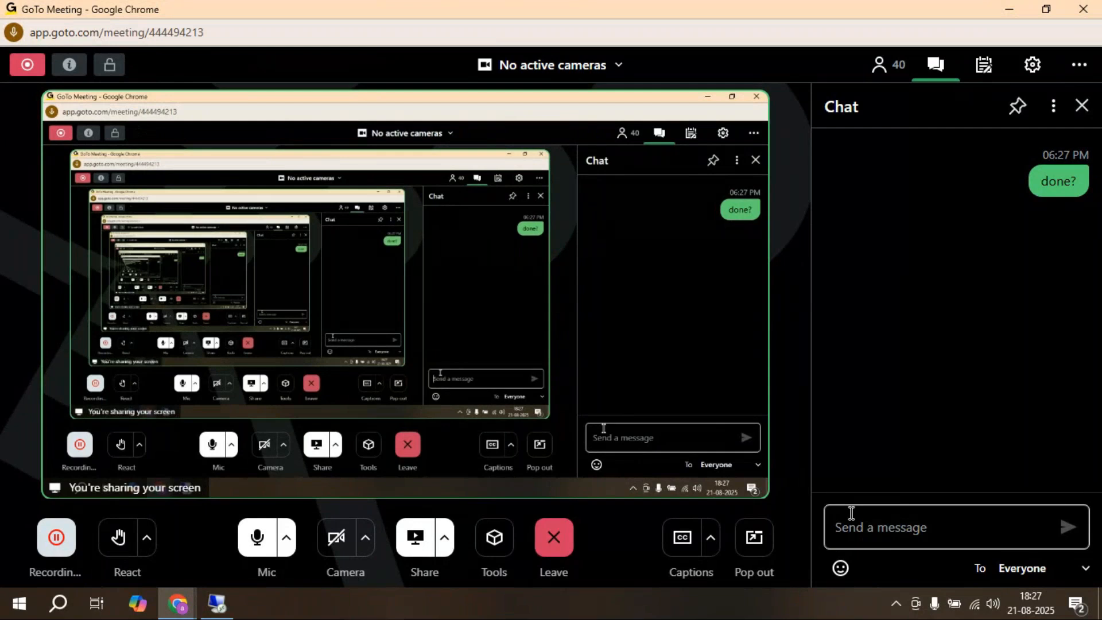
type("clear?")
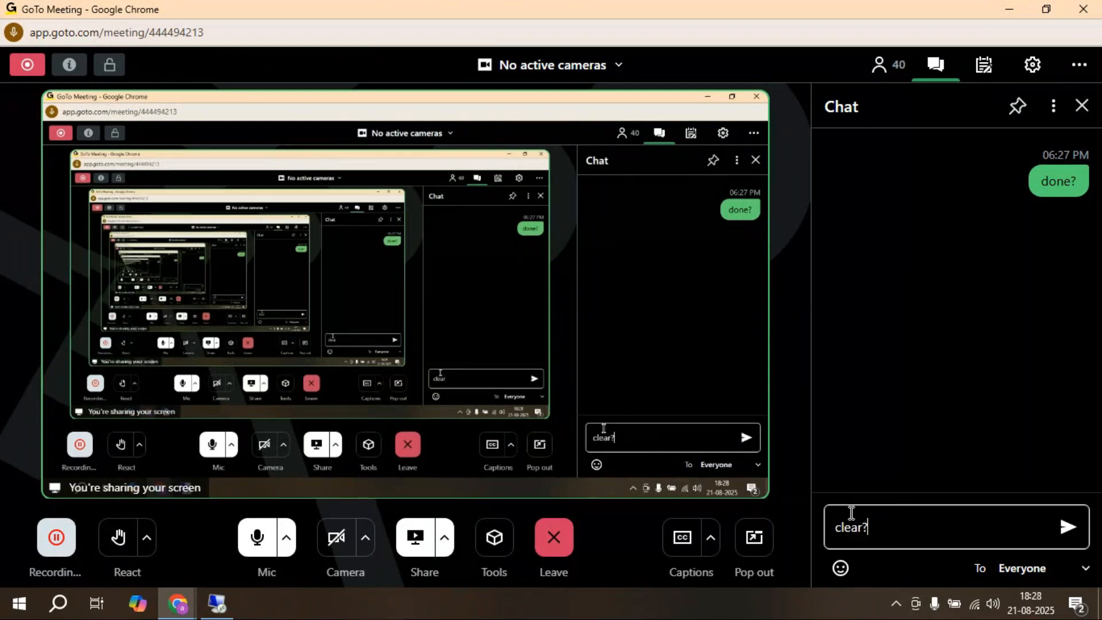
key("Return")
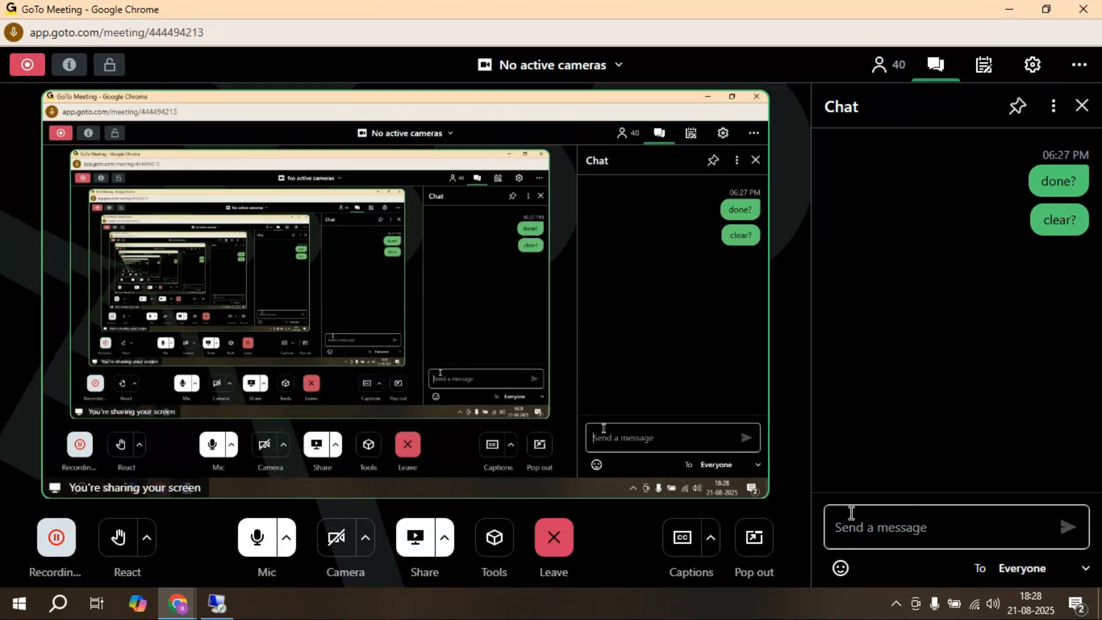
type("any")
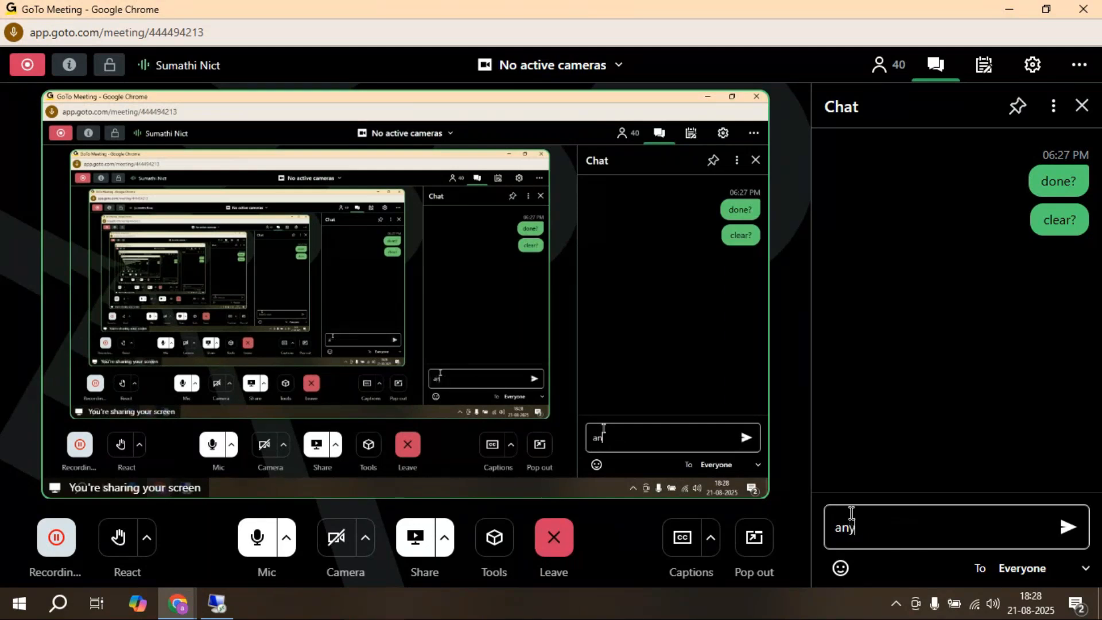
type(" doubts")
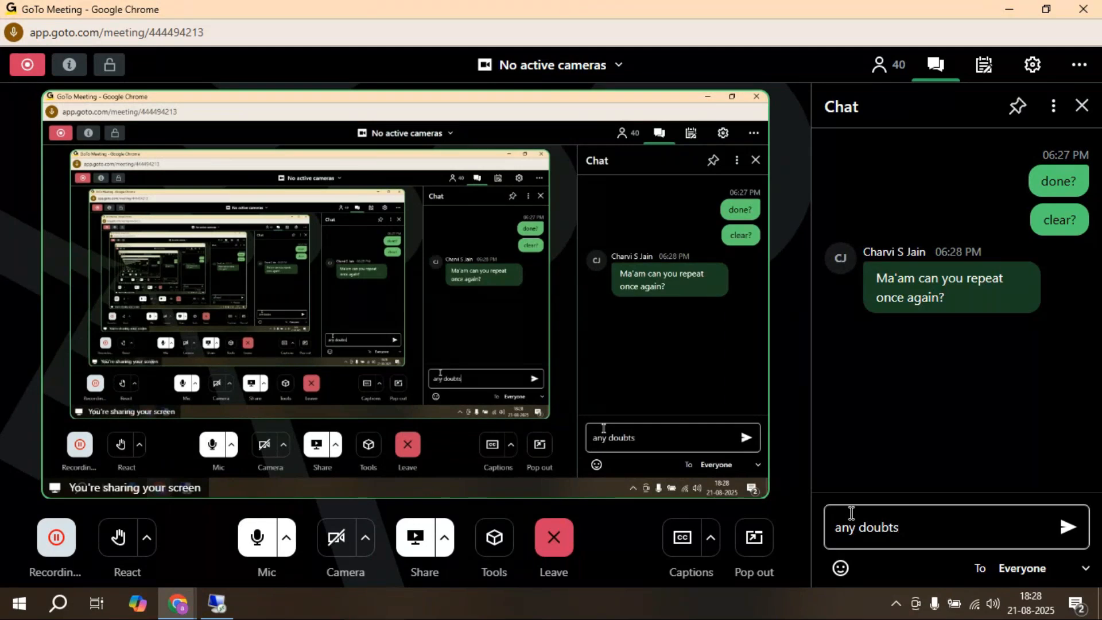
type("?")
key("Return")
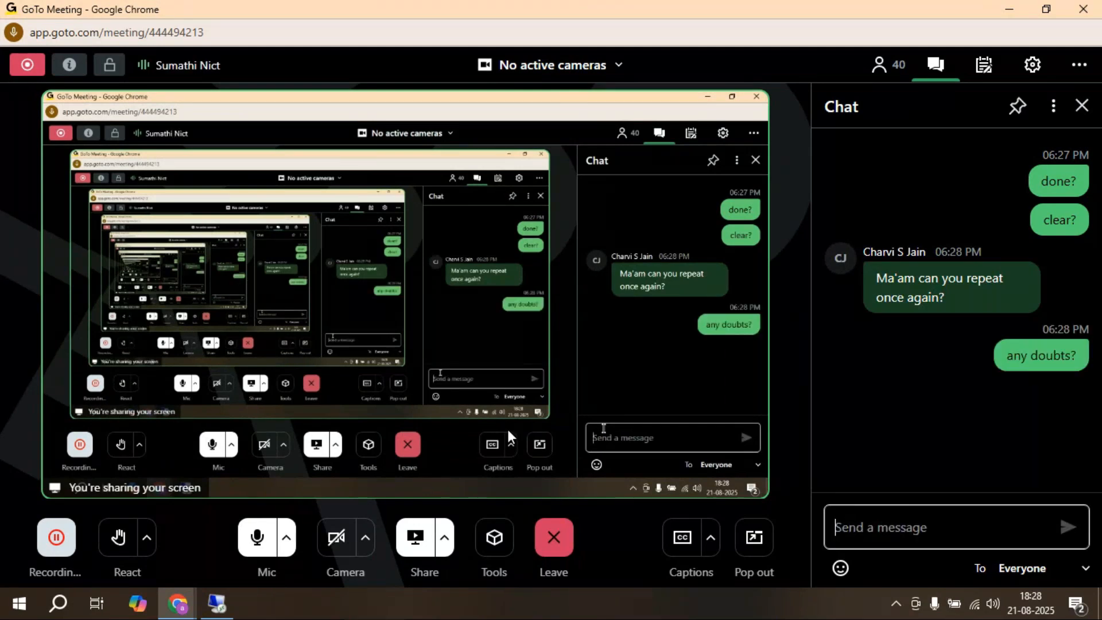
Switch to the Tableau session, close the exp_funt calculation and delete that field from the measures
left_click(217, 603)
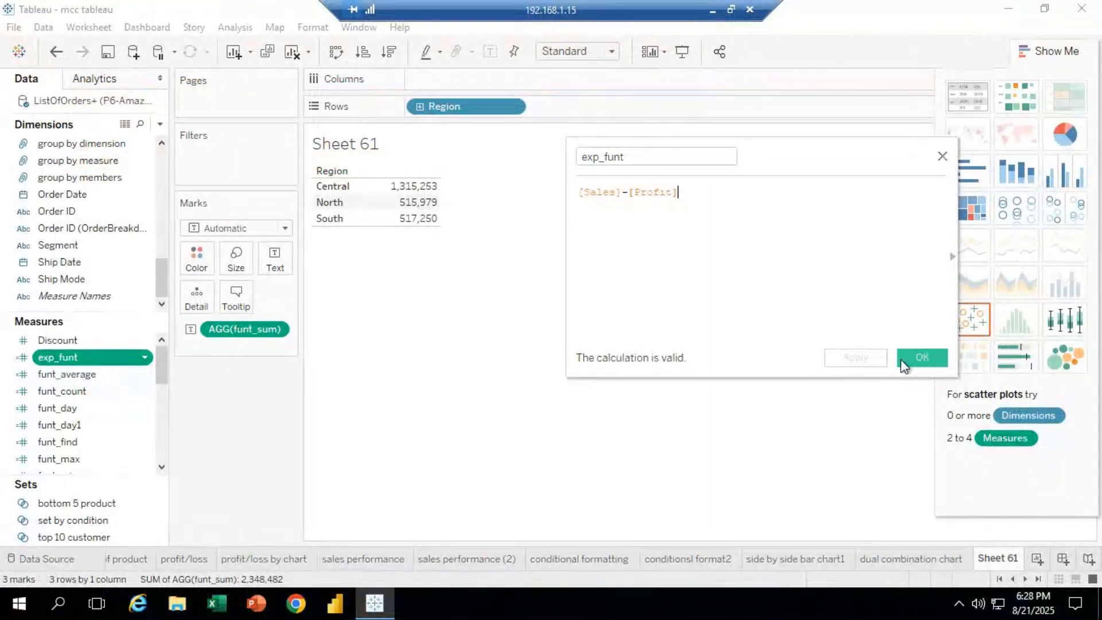
left_click(942, 156)
right_click(105, 360)
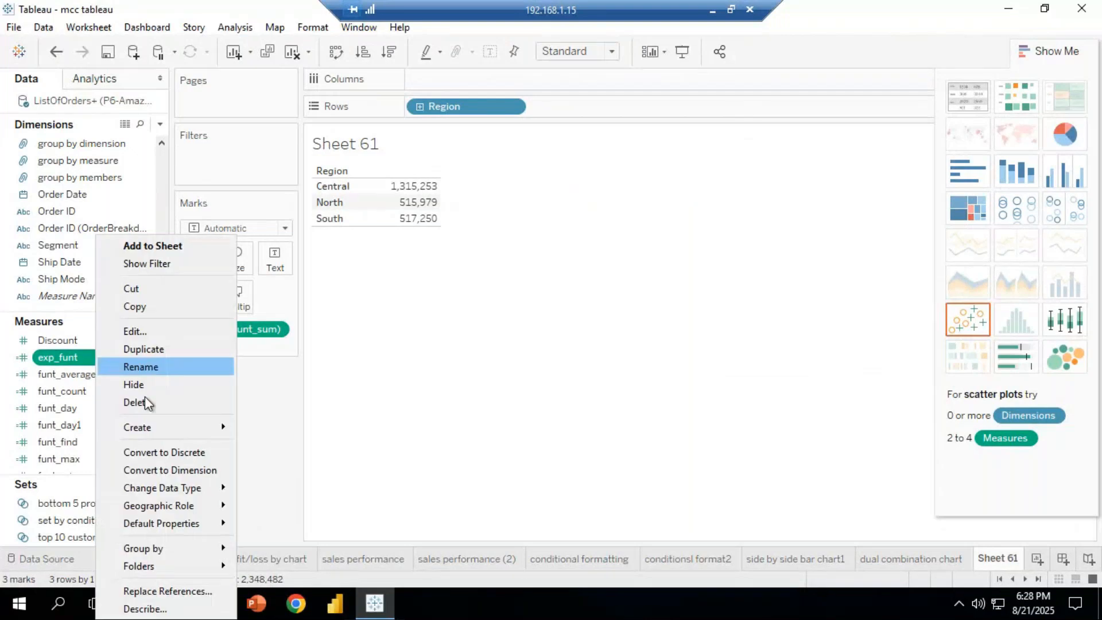
mouse_move(167, 424)
left_click(166, 405)
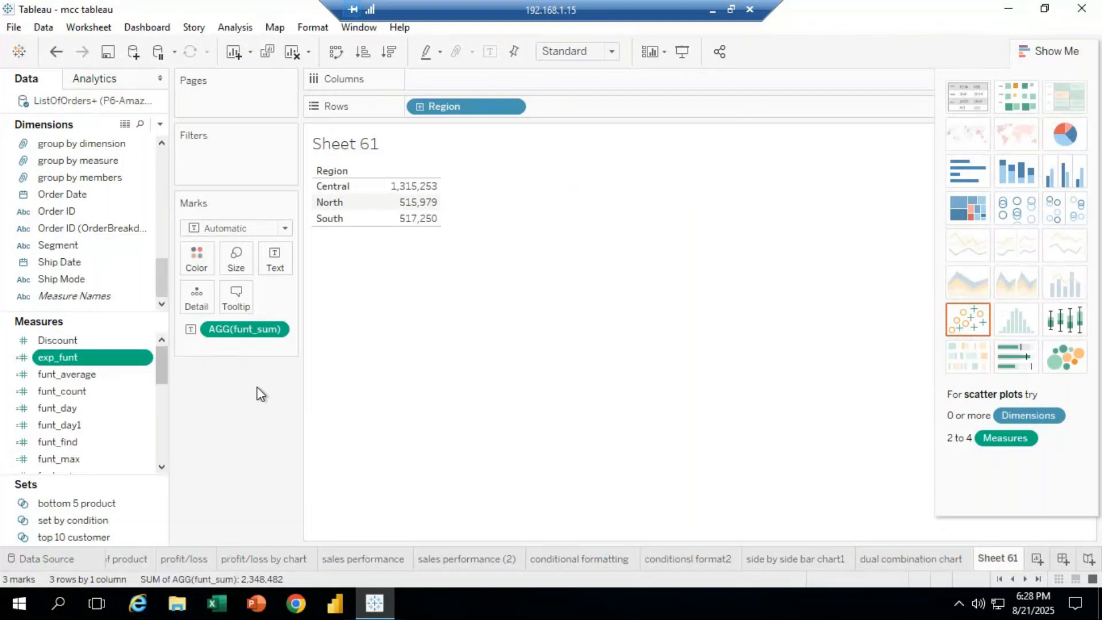
Clear funt_sum and Region from Sheet 61, and look over the order columns in the data source before returning to the sheet
left_click_drag(247, 336, 390, 146)
left_click_drag(438, 113, 259, 442)
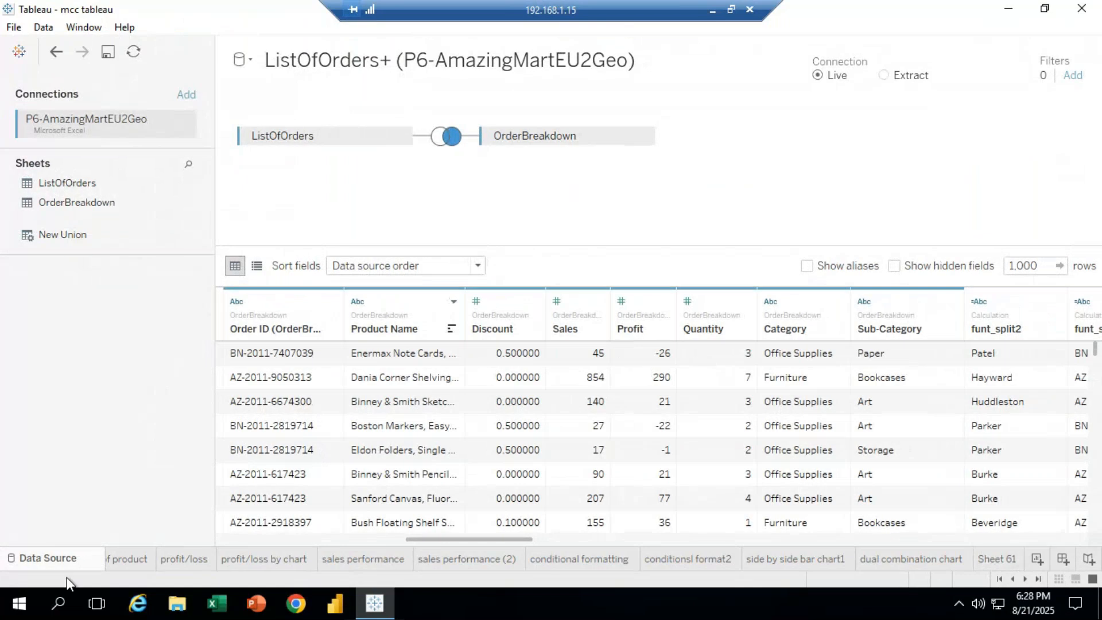
left_click(115, 569)
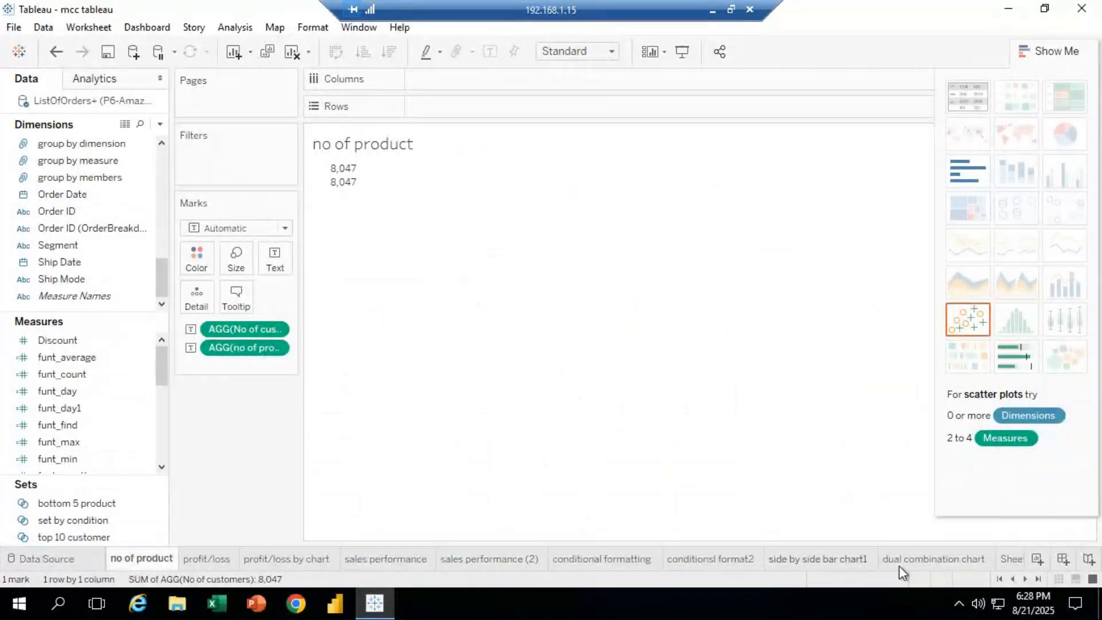
left_click(1036, 579)
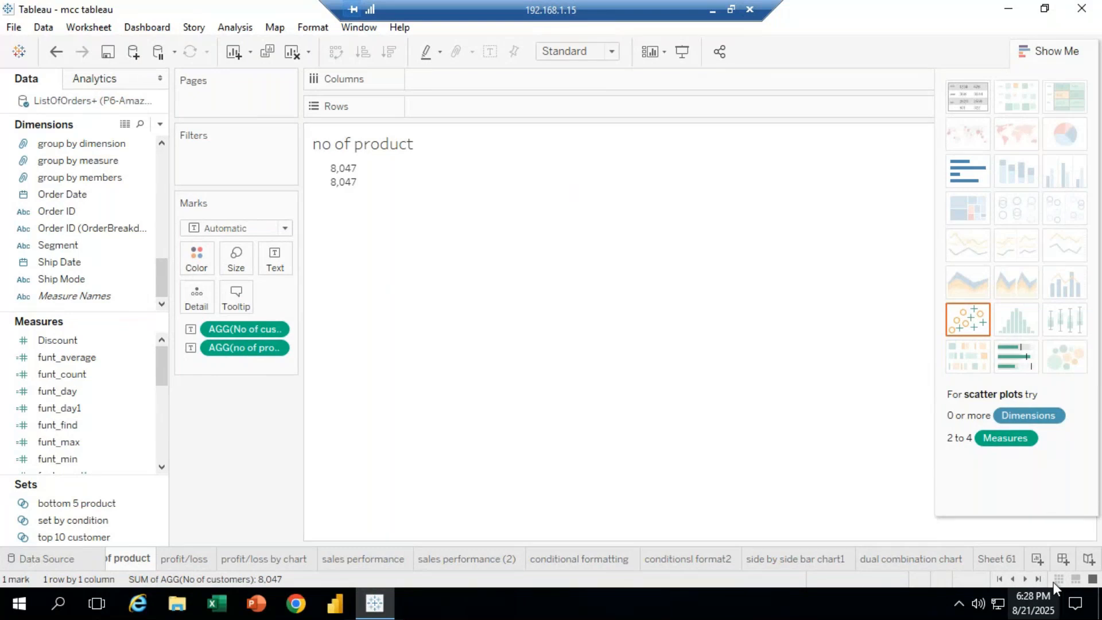
left_click(987, 560)
Open the funt_sum calculation for editing and review its name
left_click(133, 442)
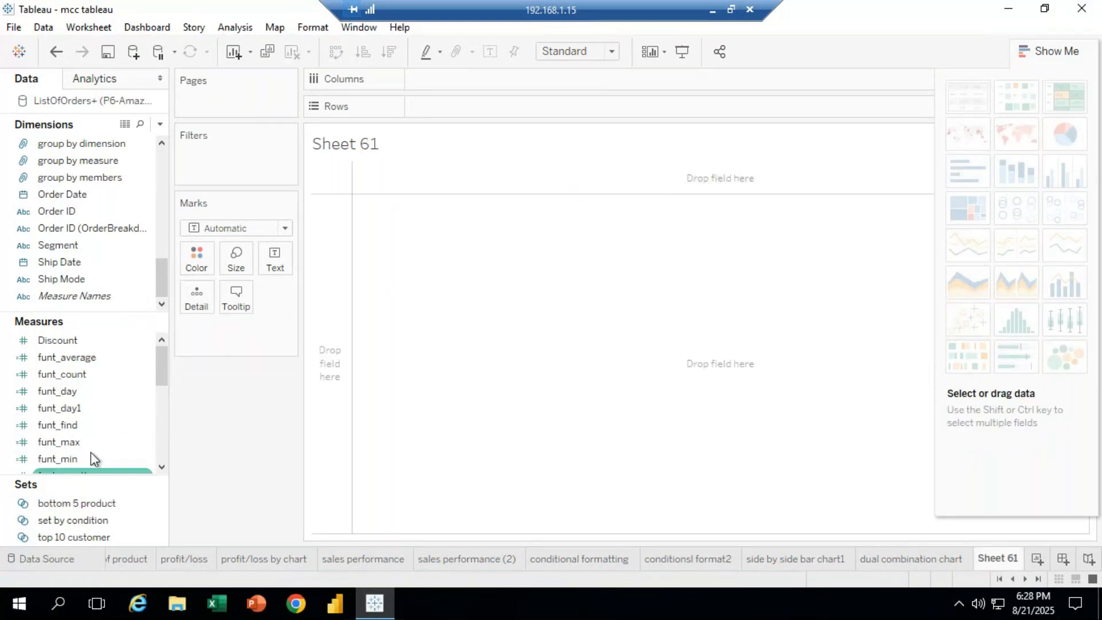
mouse_move(158, 384)
left_mouse_down()
mouse_move(160, 419)
mouse_move(155, 401)
left_mouse_up()
left_click(67, 390)
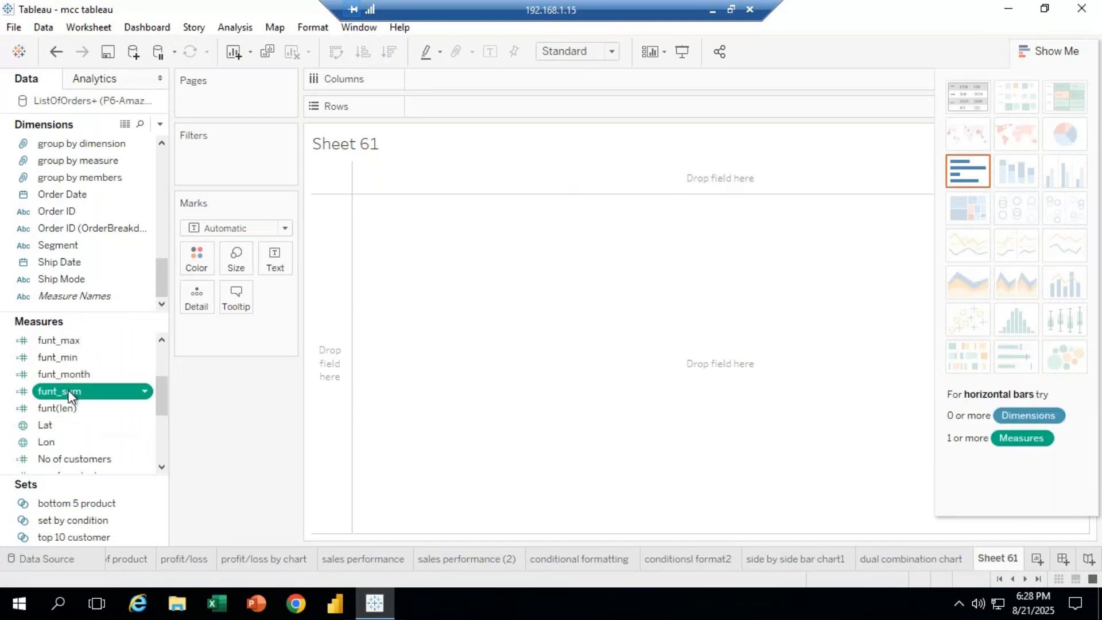
right_click(67, 390)
left_click(105, 119)
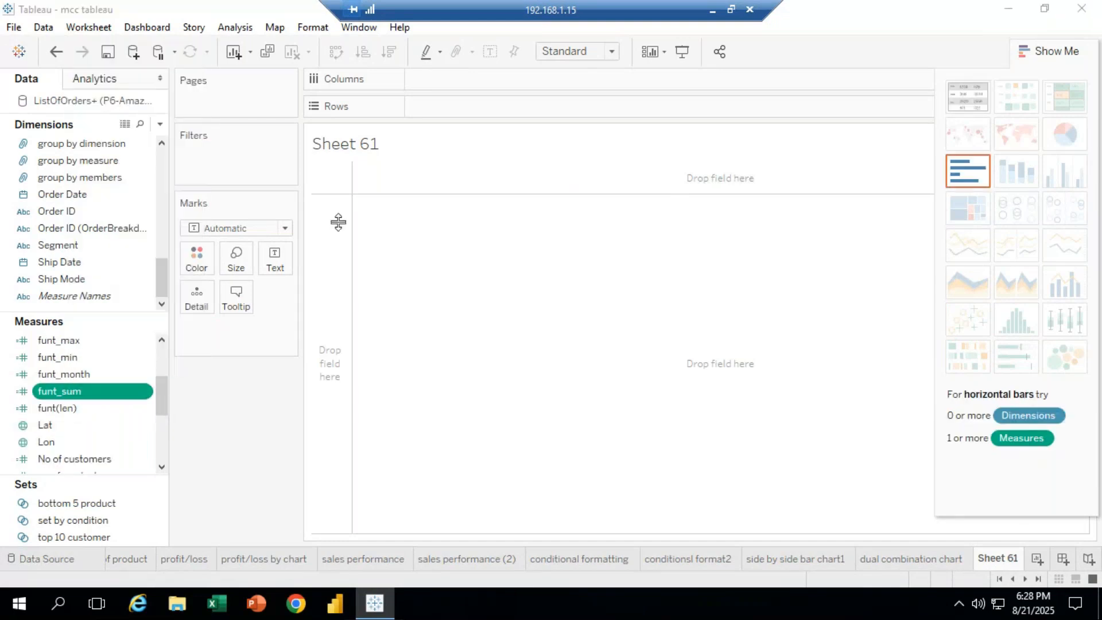
left_click(613, 155)
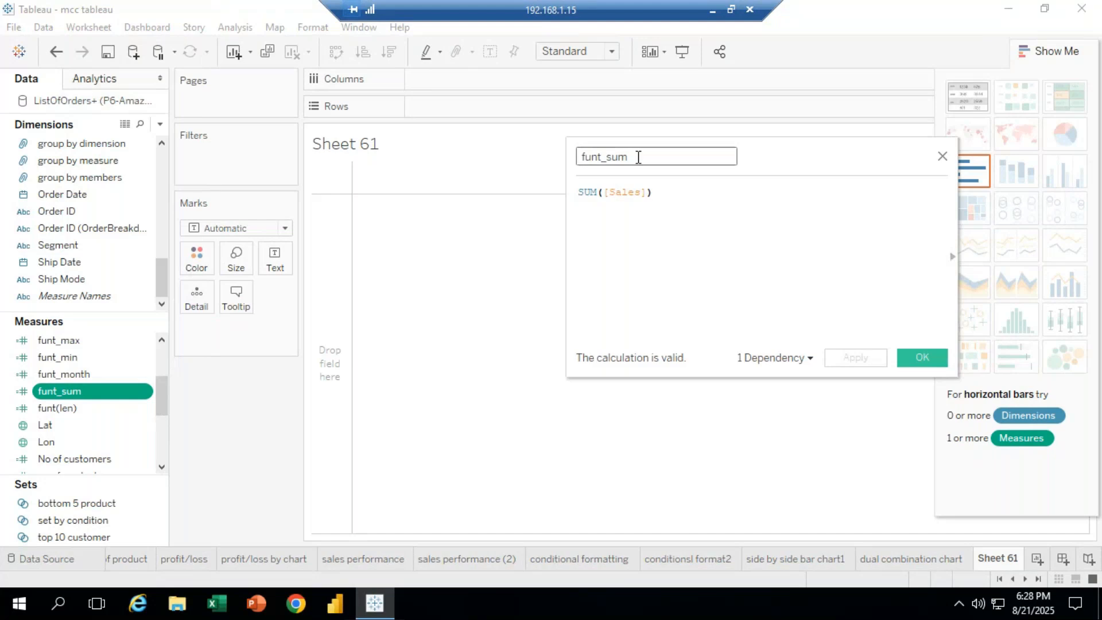
left_click_drag(639, 156, 578, 156)
Re-enter the funt_sum formula as SUM([Sales]) and save the calculation
left_click_drag(658, 192, 571, 194)
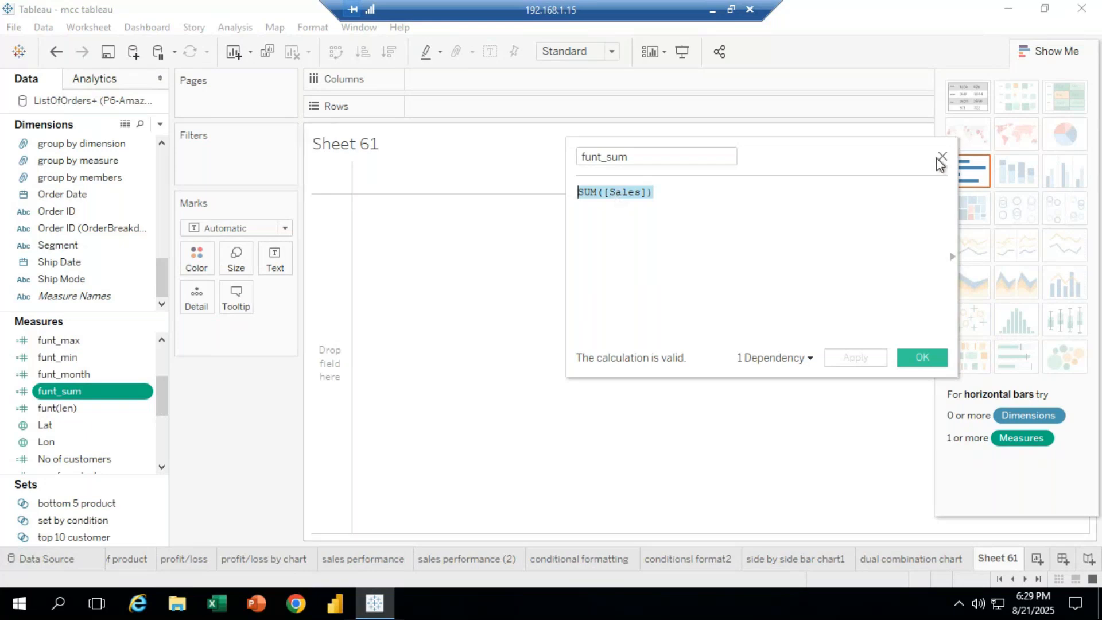
key("BackSpace")
type("sum")
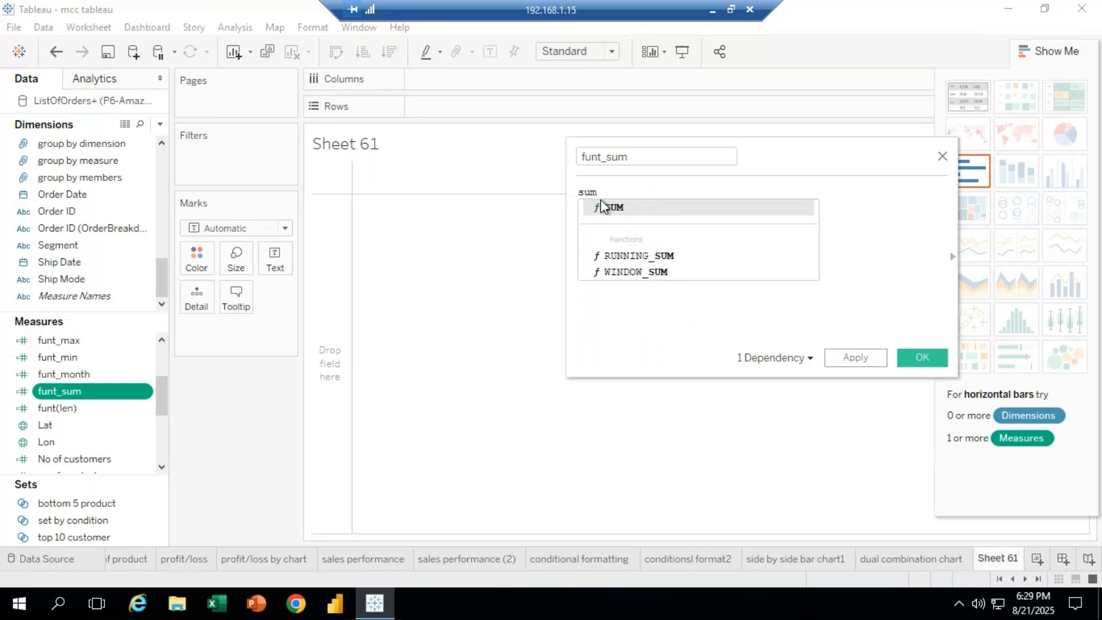
key("Return")
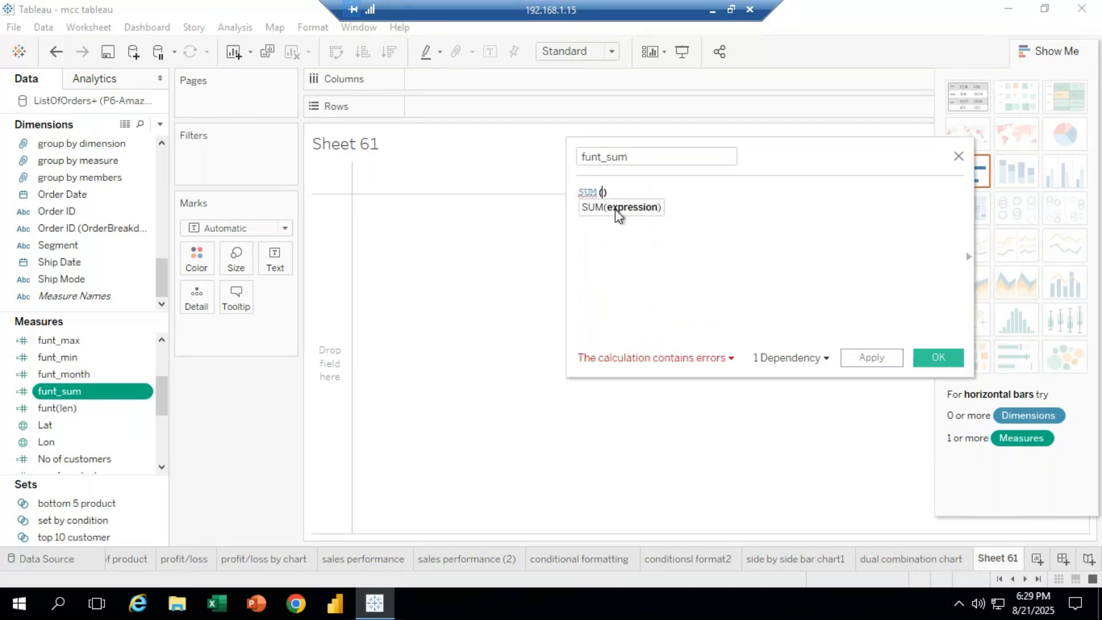
type("sal")
key("Return")
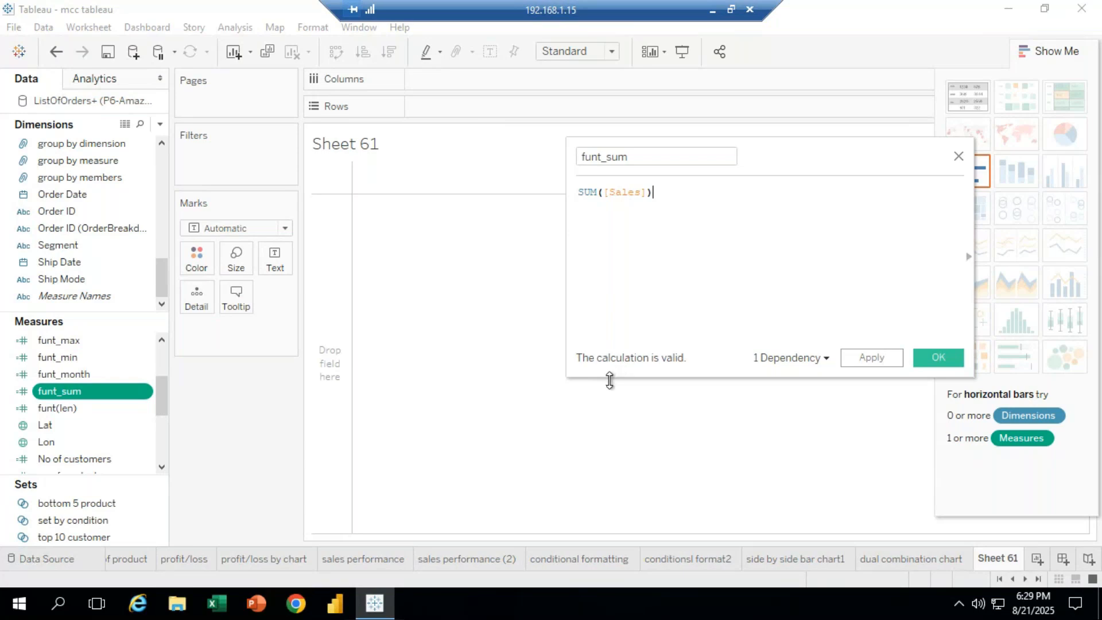
left_click(937, 359)
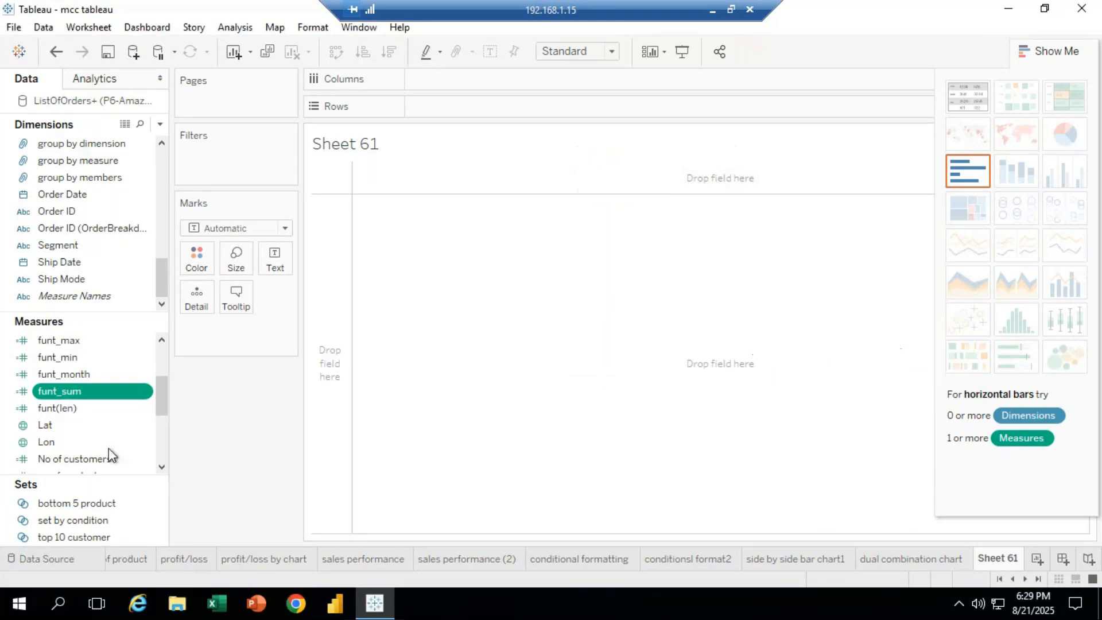
Display the funt_sum measure as text on Sheet 61
left_click(79, 395)
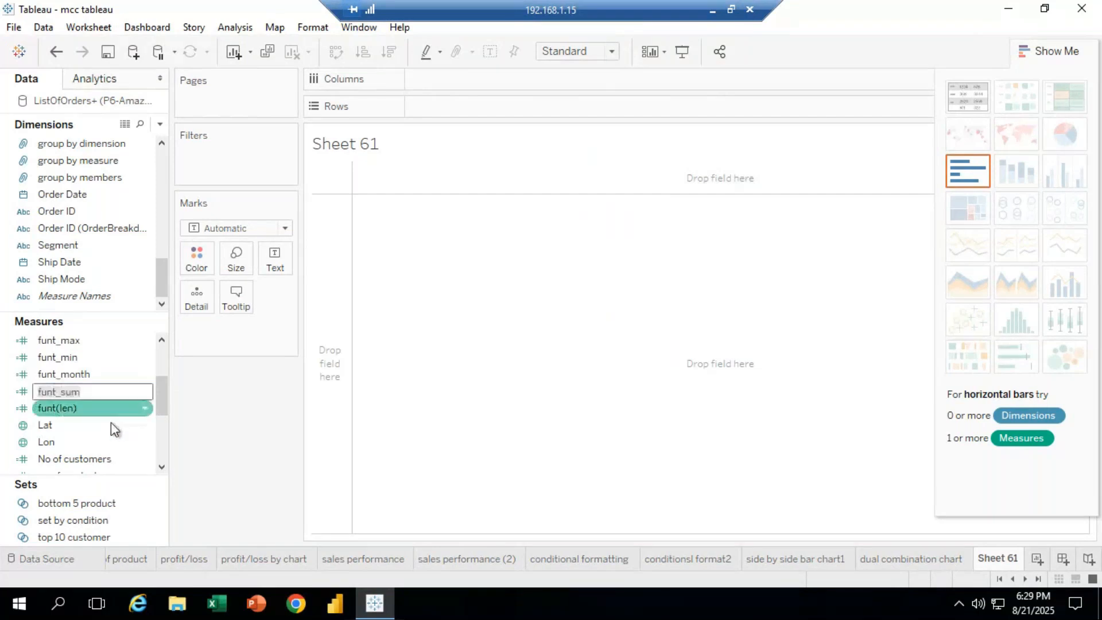
key("Return")
left_click_drag(65, 390, 273, 259)
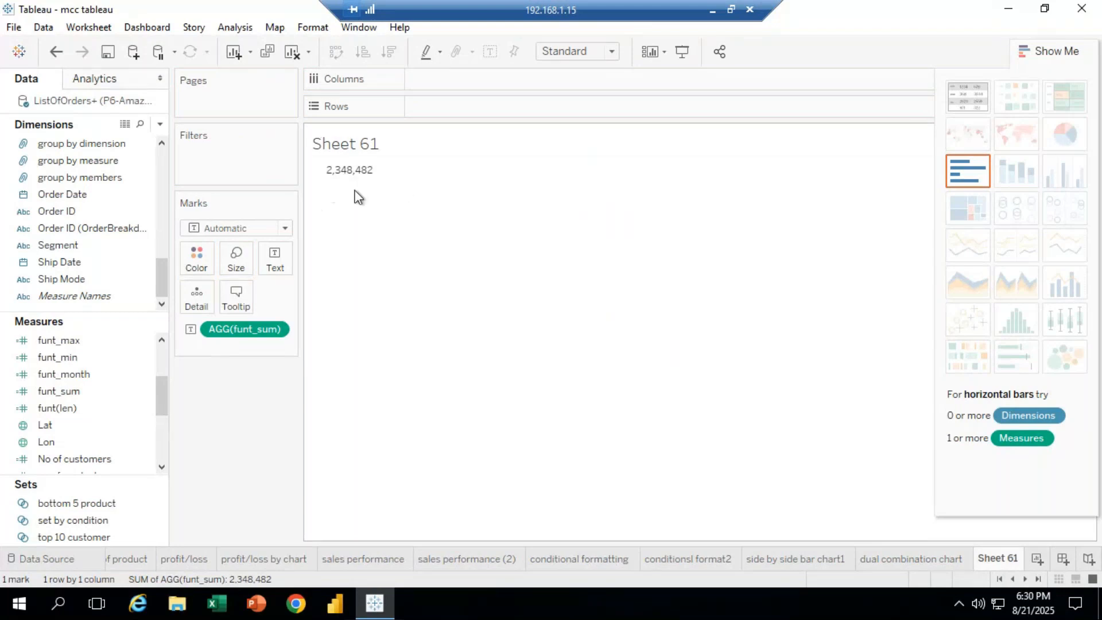
left_click(147, 411)
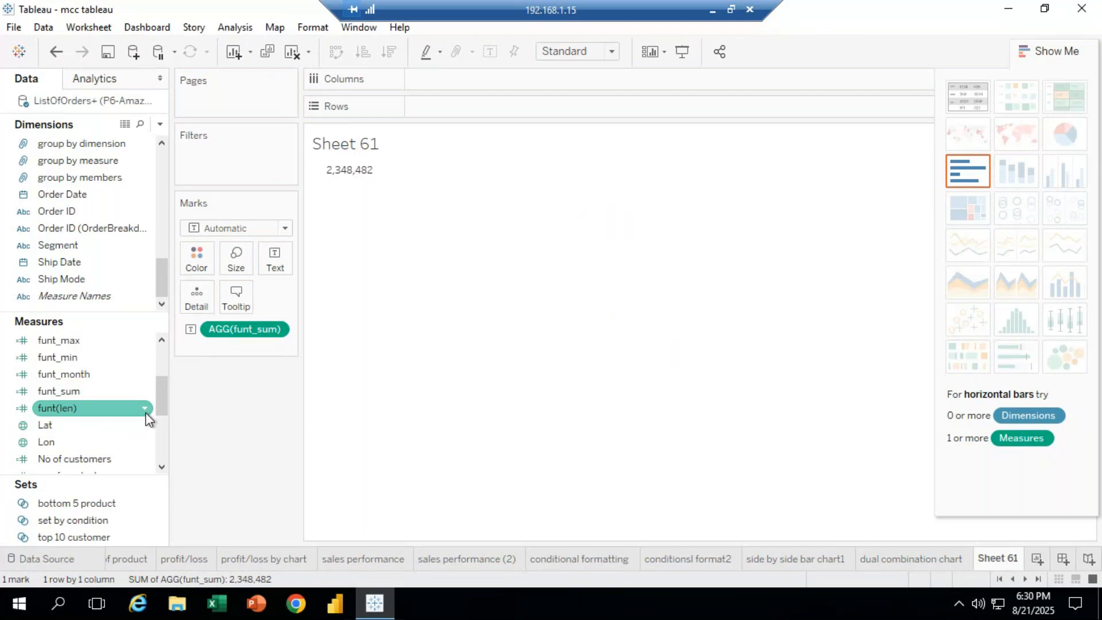
left_click_drag(162, 406, 157, 364)
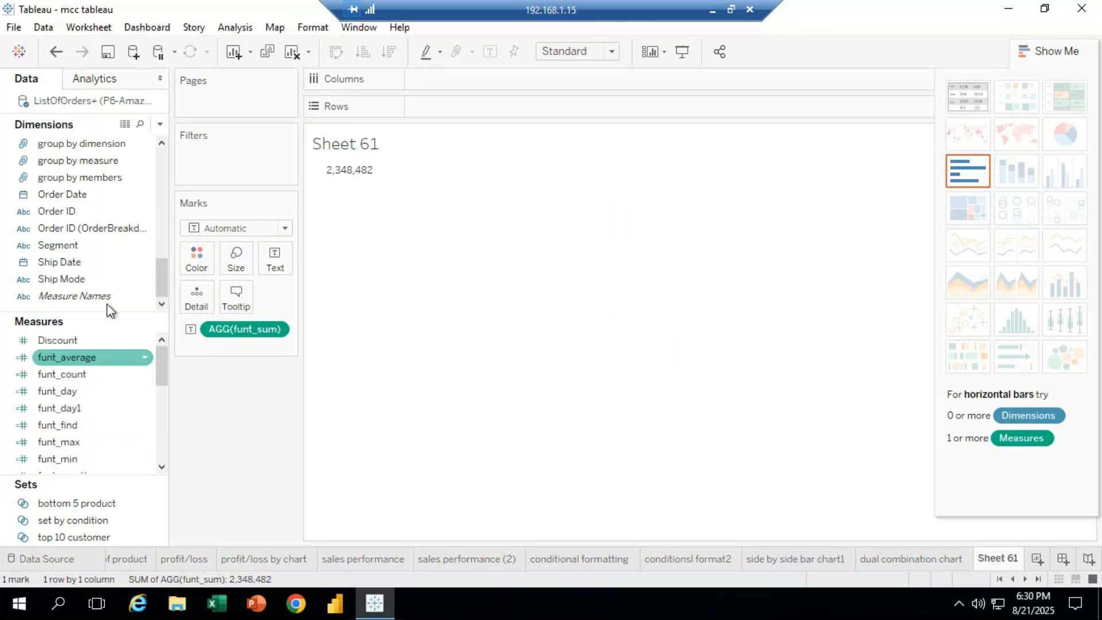
left_click(161, 126)
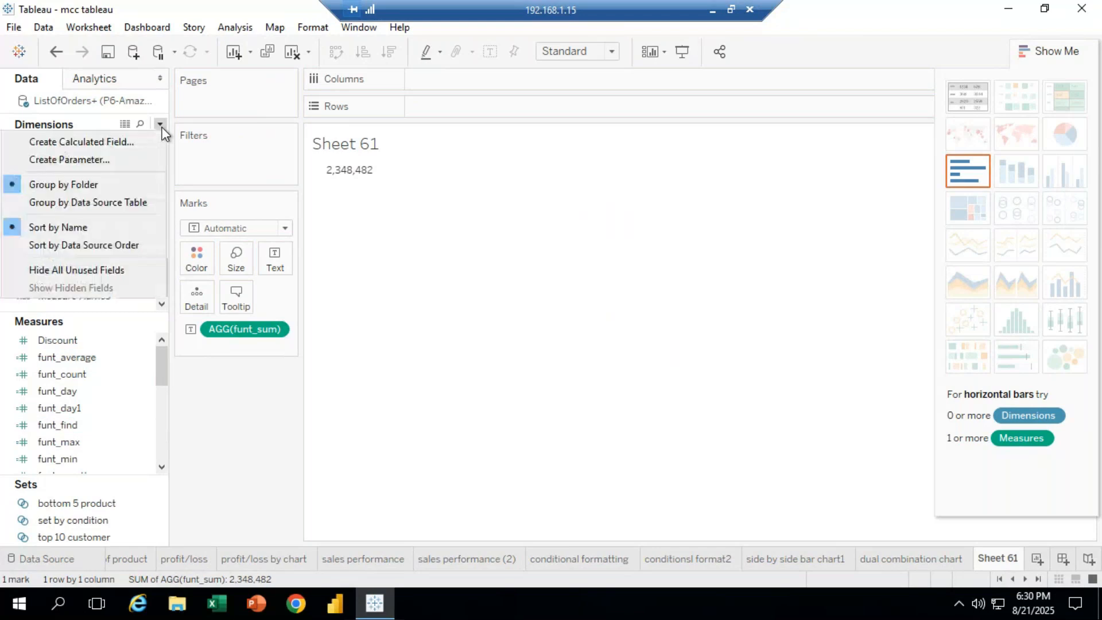
left_click(369, 250)
Create a new calculated field and name it Total_exp
left_click(241, 29)
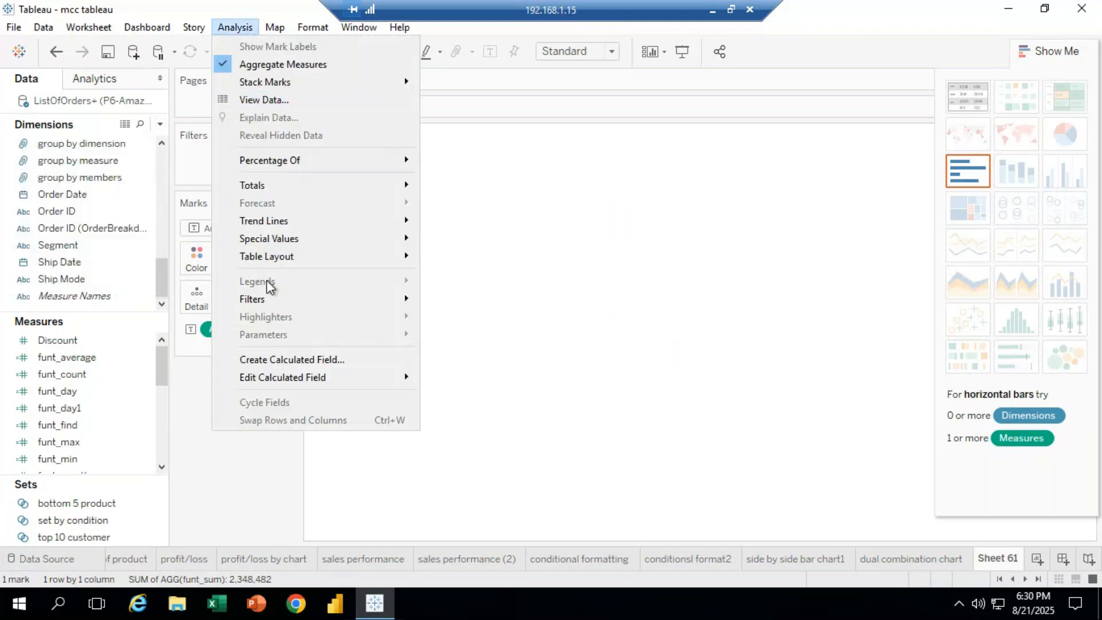
left_click(272, 358)
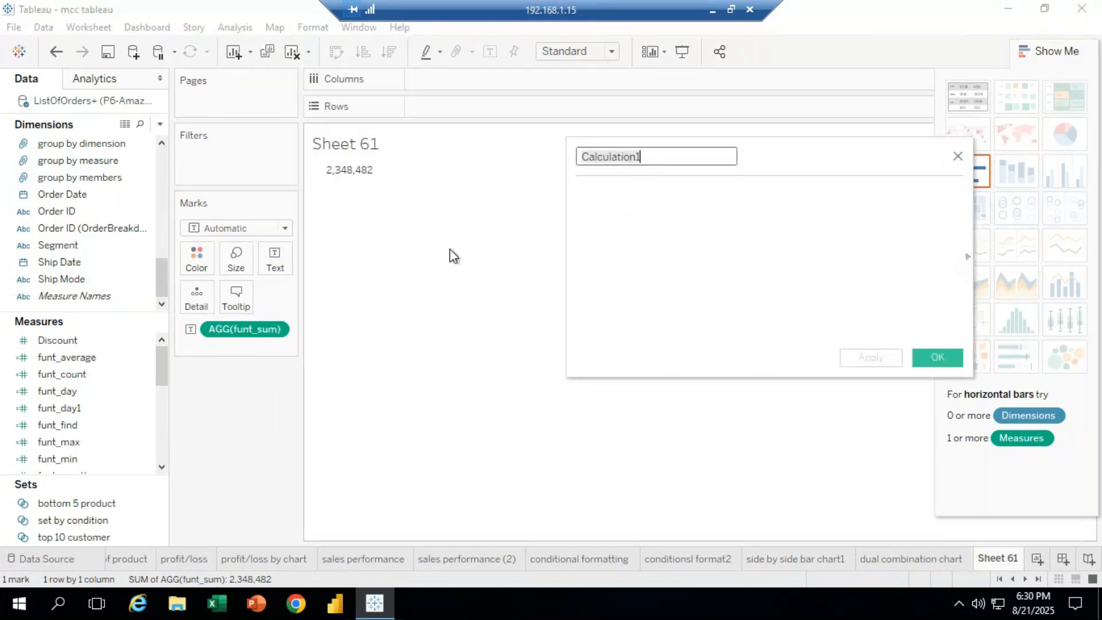
type("Total")
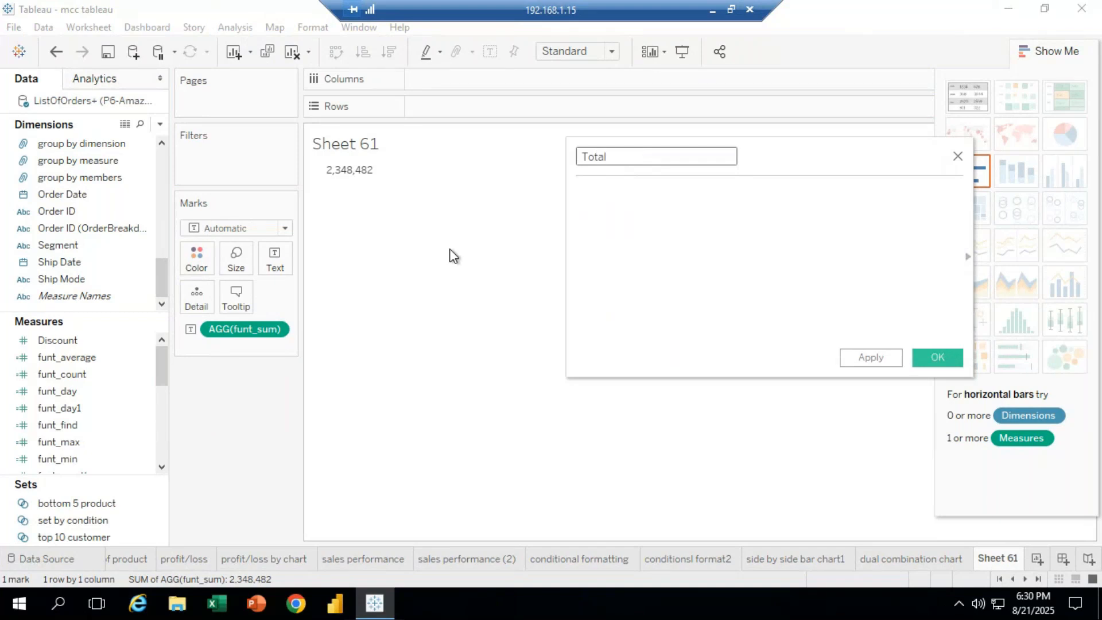
type("_exp")
Enter the Total_exp formula as [Sales]-[Profit] and save the calculation
left_click(594, 195)
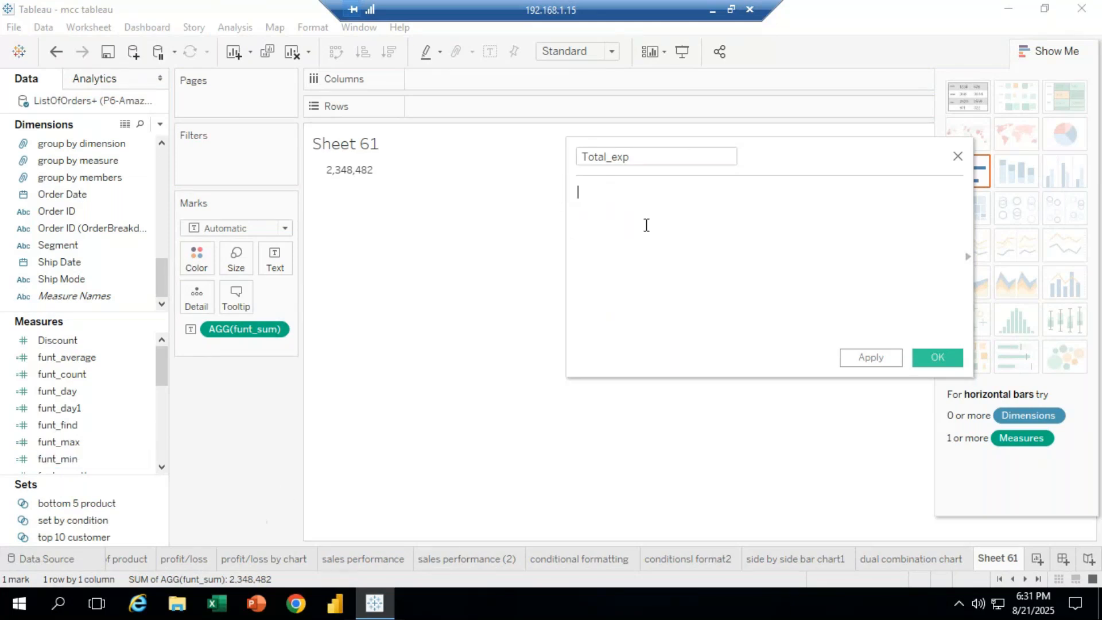
type("sa")
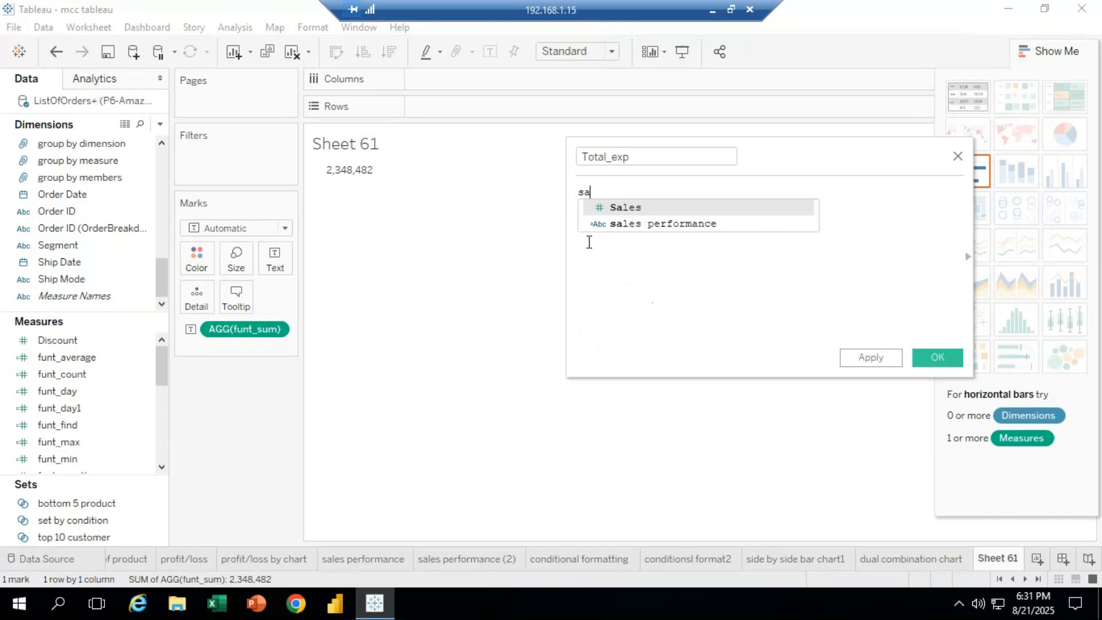
double_click(641, 206)
type("-pr")
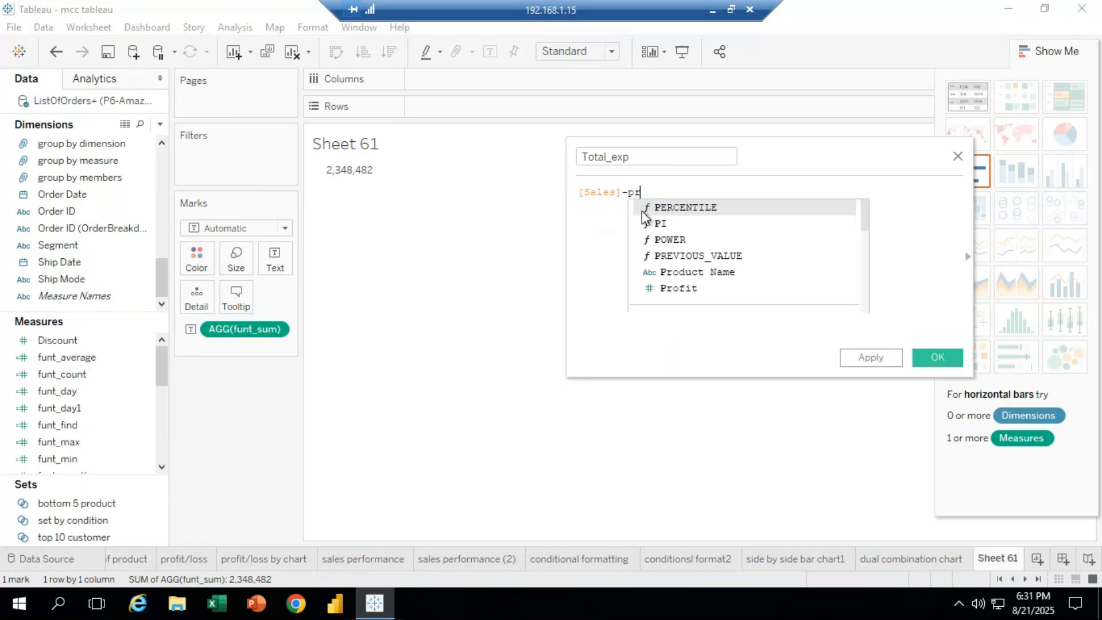
double_click(689, 239)
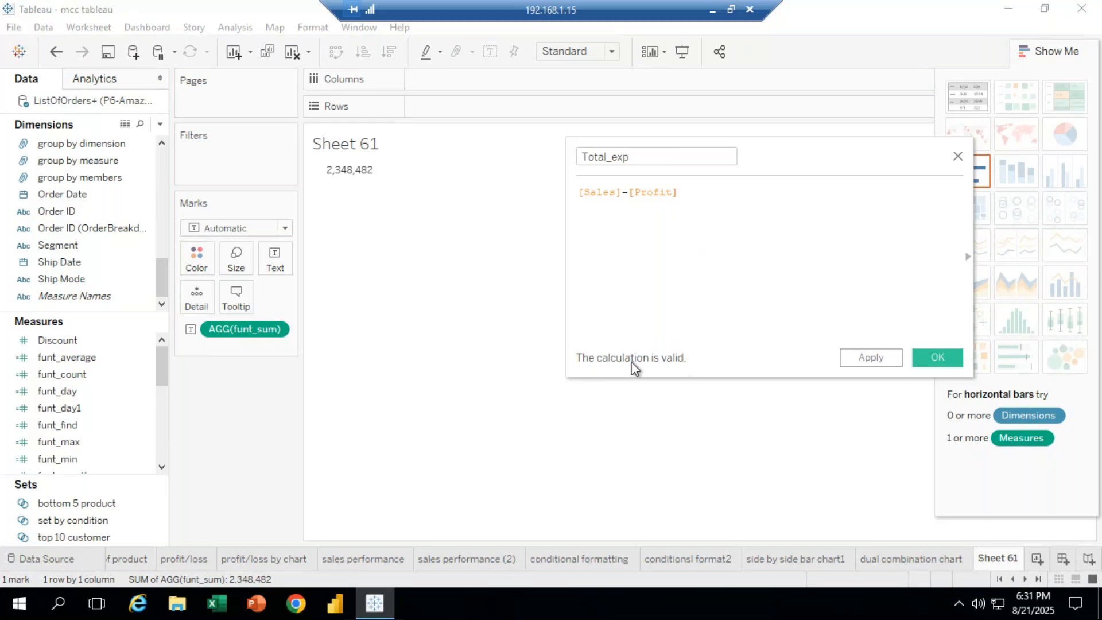
left_click(930, 356)
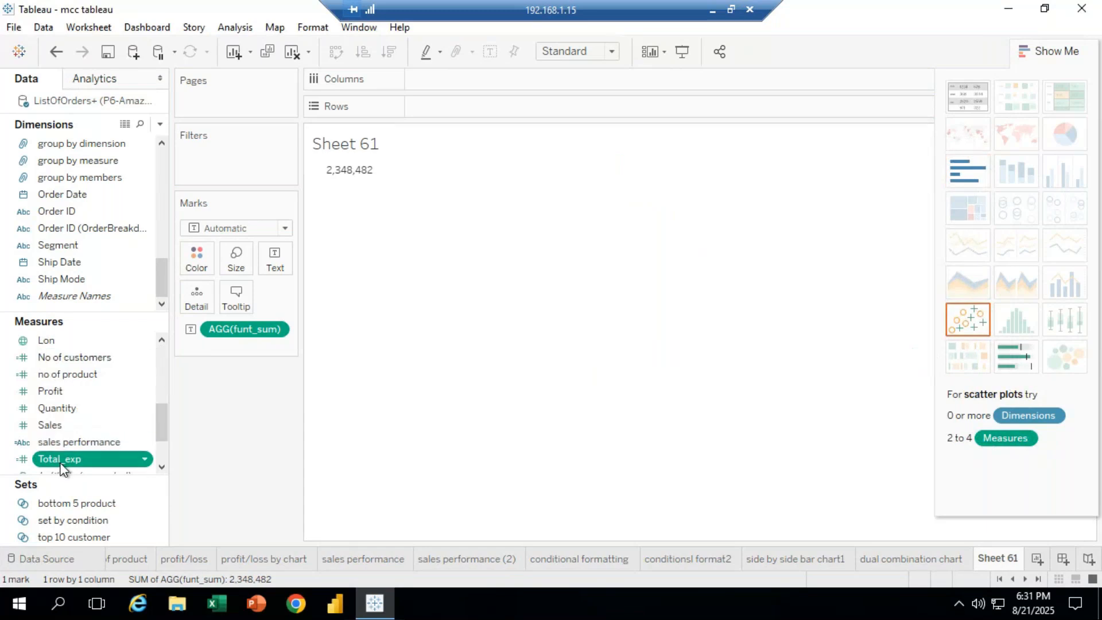
Open the Total_exp calculation for editing, review its formula, and close the editor
left_click(77, 459)
right_click(77, 458)
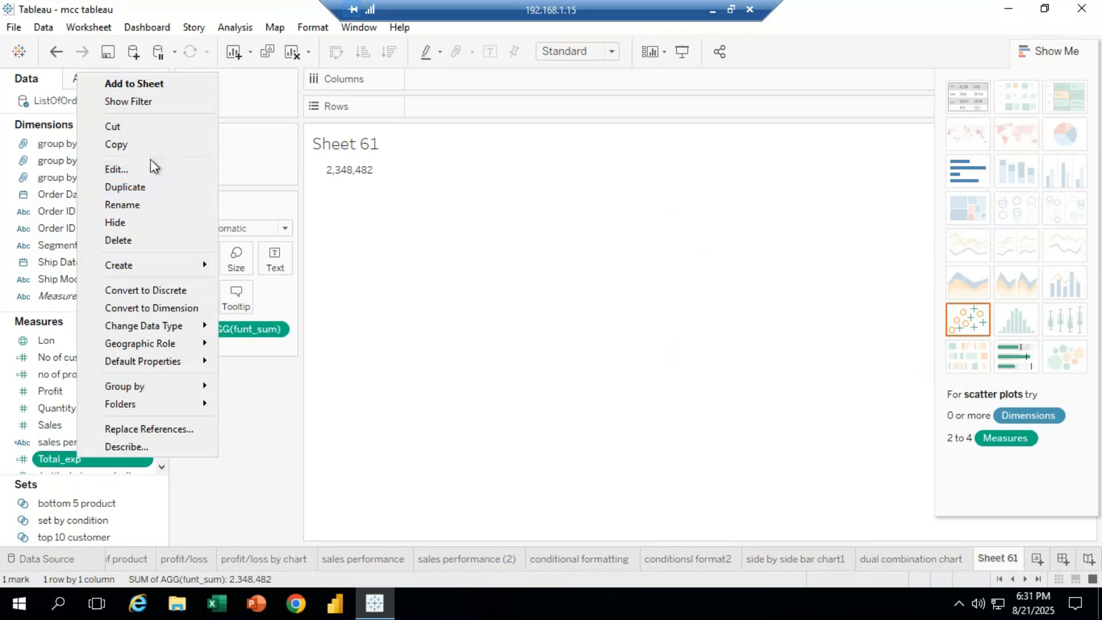
left_click(146, 169)
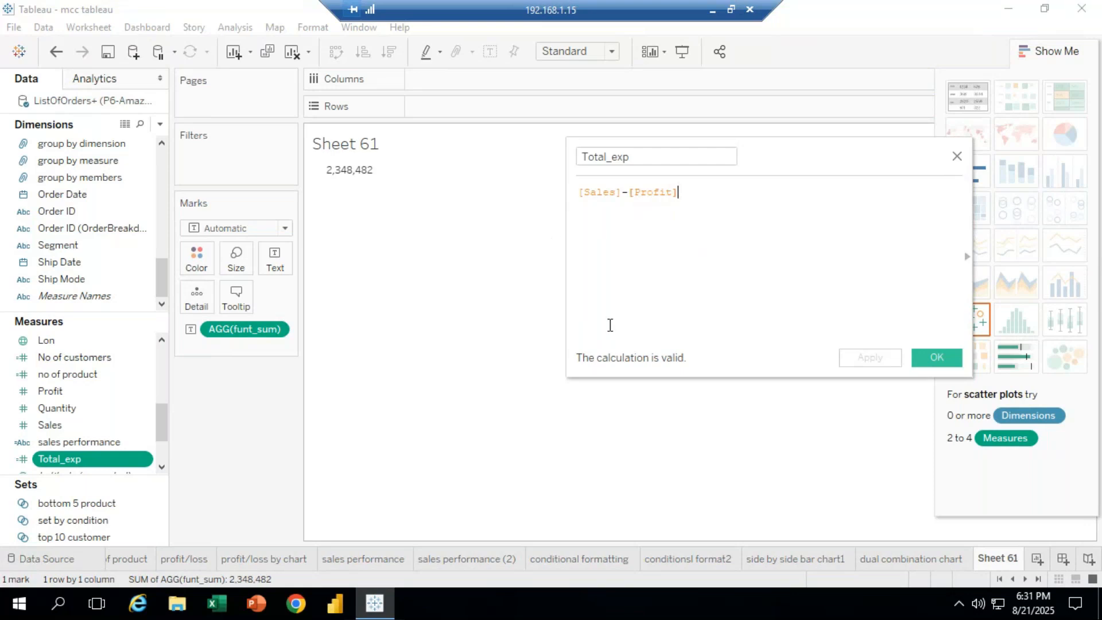
left_click(924, 362)
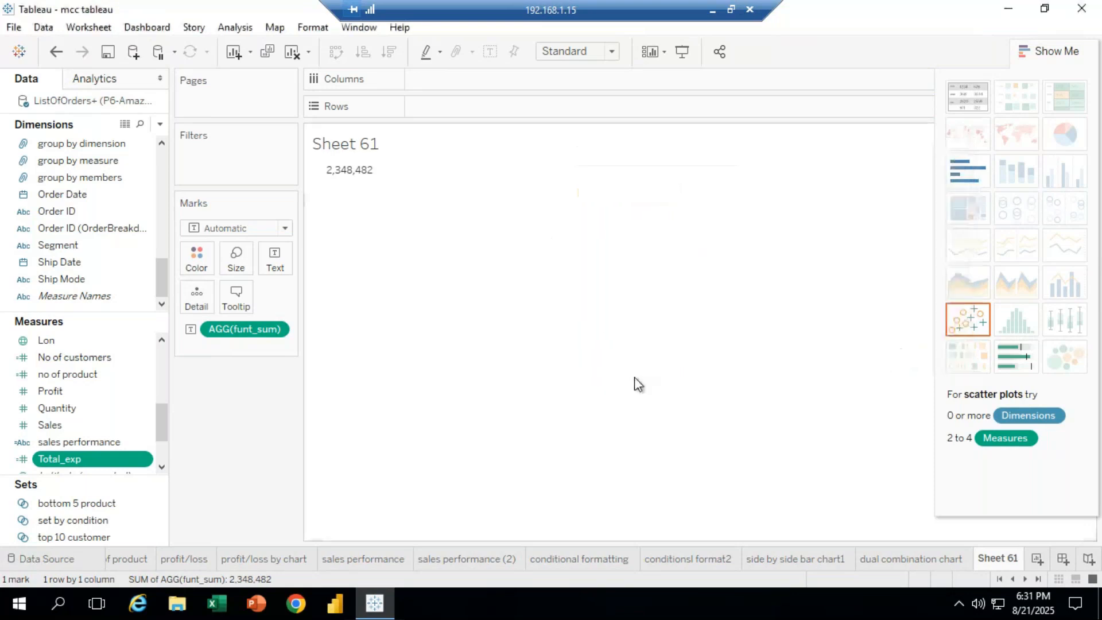
Display the Total_exp measure as text alongside funt_sum on Sheet 61
left_click(64, 461)
left_click_drag(57, 461, 267, 253)
mouse_move(334, 185)
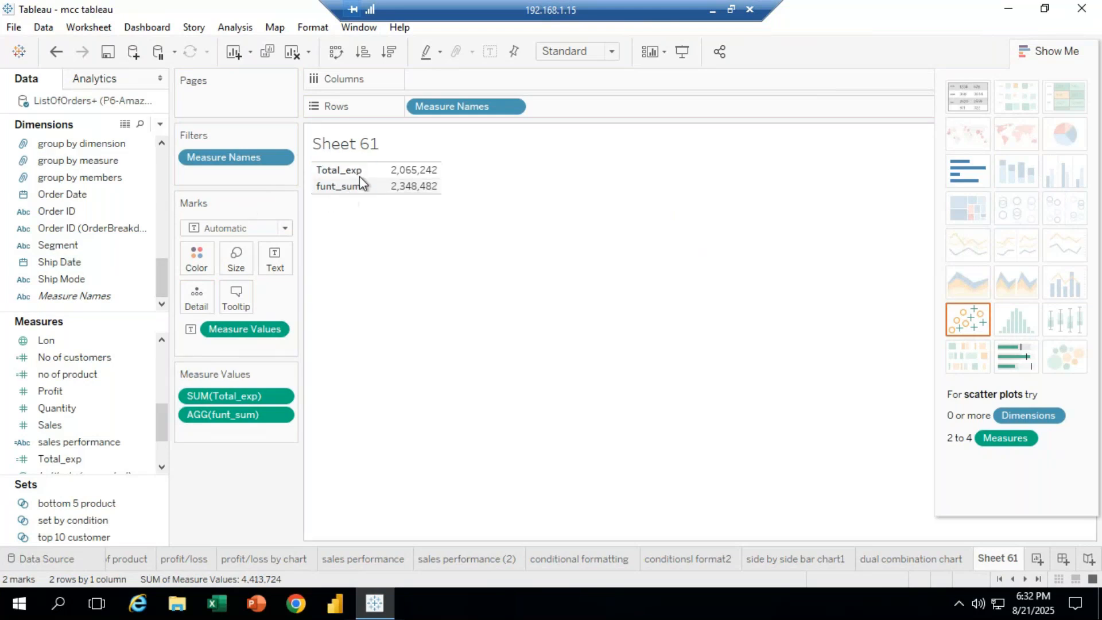
Create another calculated field and name it net_profit
left_click(160, 124)
left_click(81, 141)
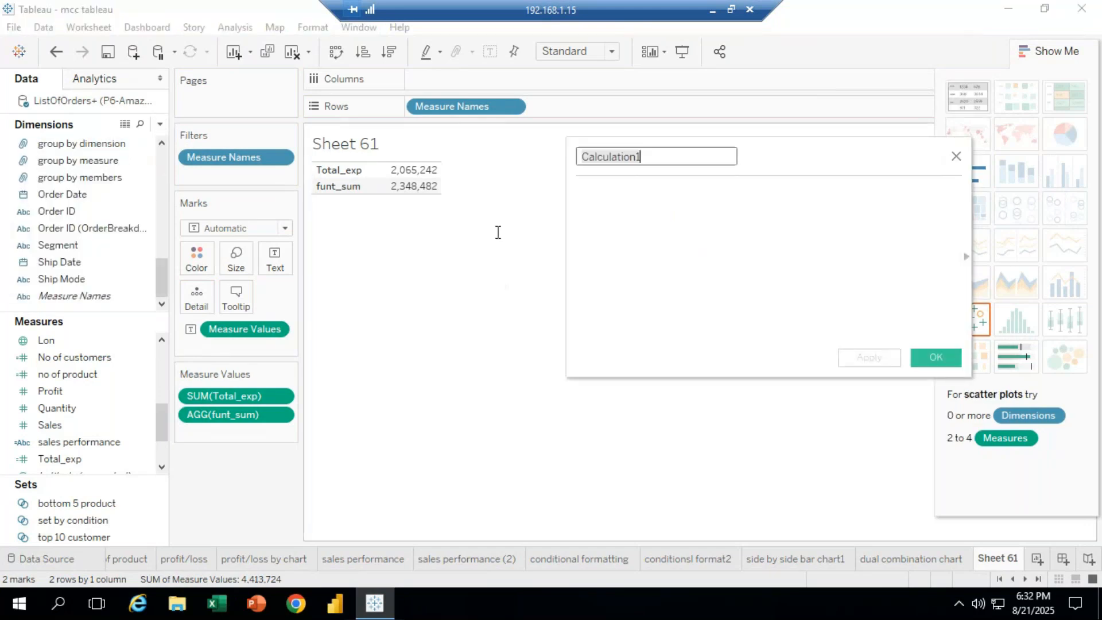
key("BackSpace")
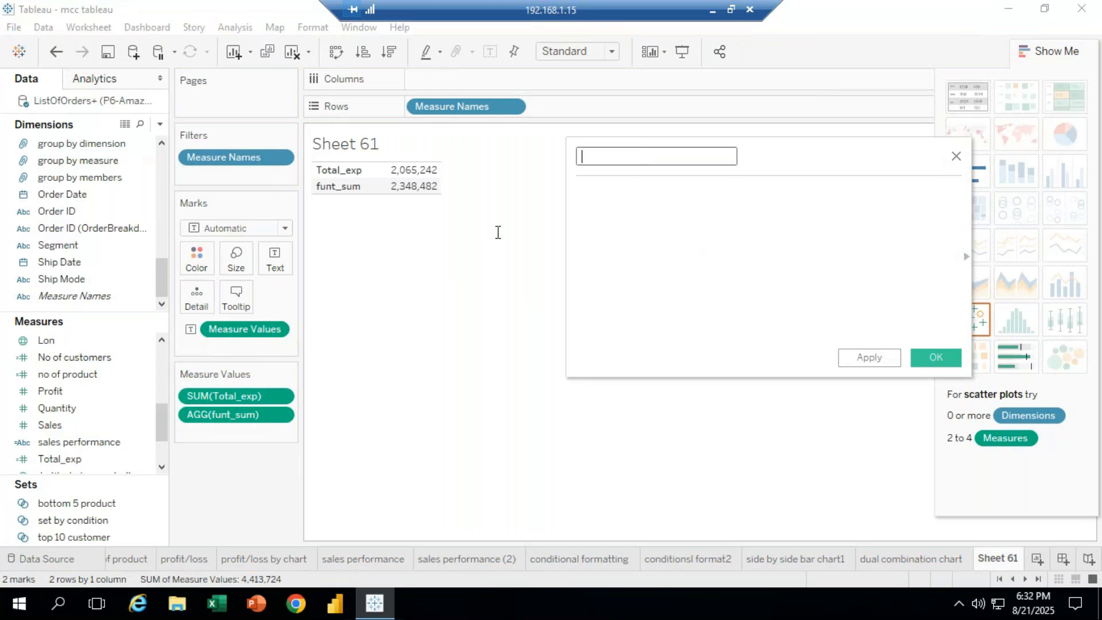
type("net_profit")
Enter [Sales]-[Total_exp] as the net_profit formula
left_click(589, 191)
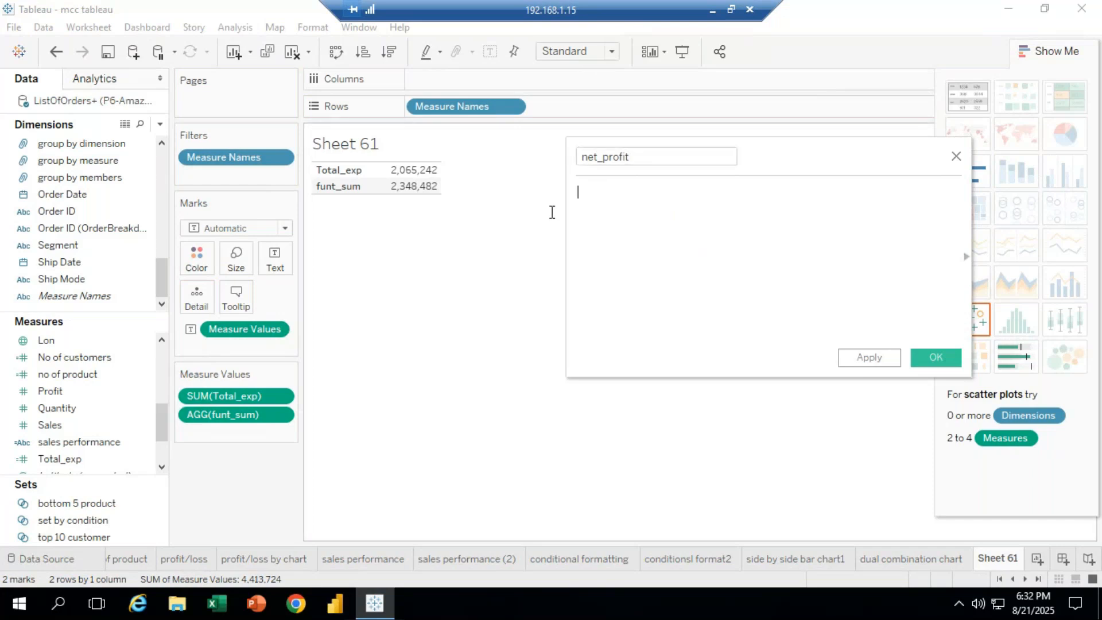
type("sa")
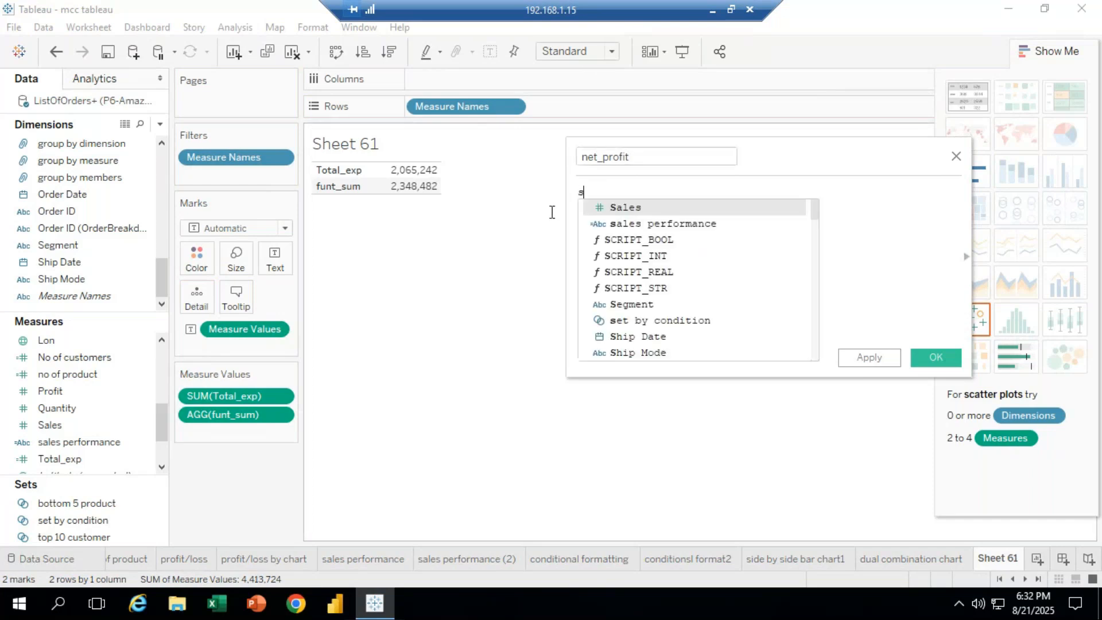
left_click(627, 206)
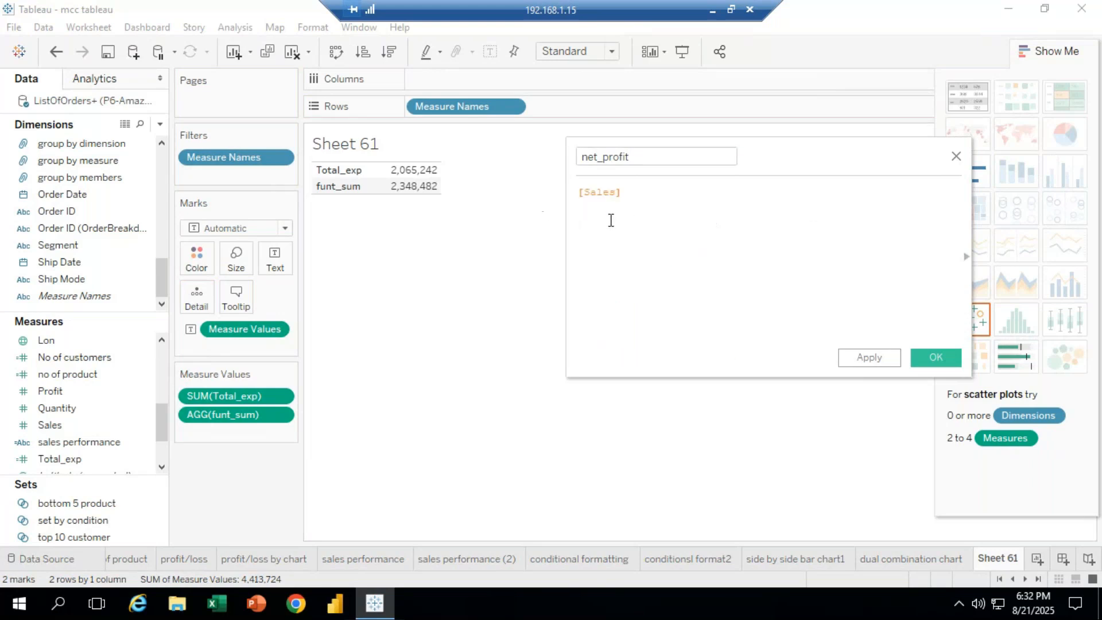
type("-")
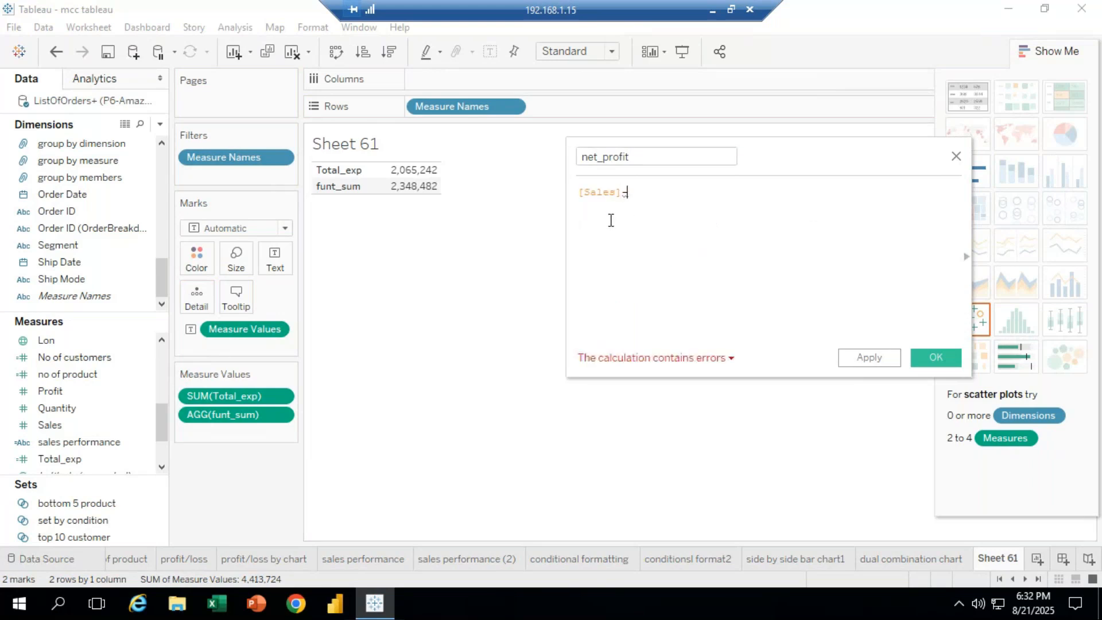
type("[Toto")
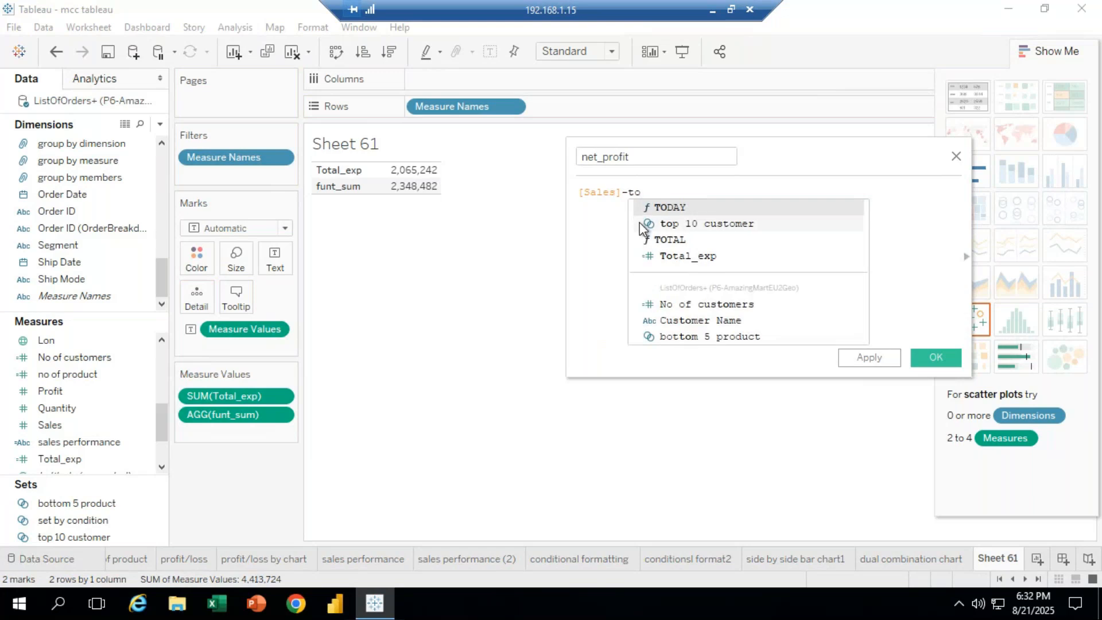
left_click(693, 258)
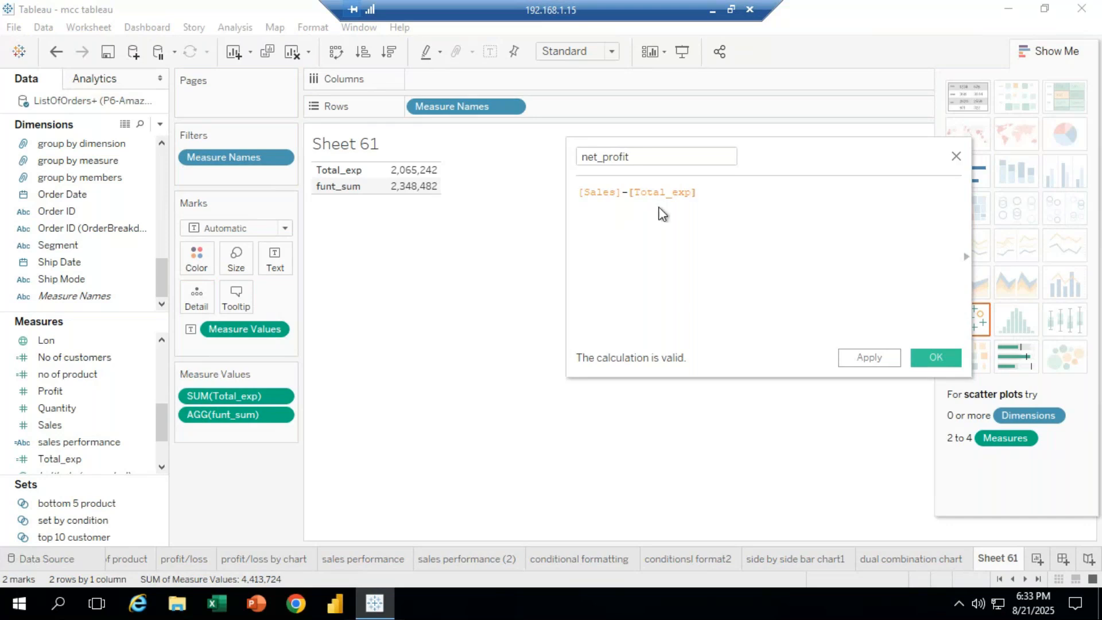
Clear the whole [Sales]-[Total_exp] formula from the net_profit calculation
key("BackSpace")
key("BackSpace")
key("BackSpace")
key("BackSpace")
key("BackSpace")
key("BackSpace")
key("BackSpace")
key("BackSpace")
key("BackSpace")
key("BackSpace")
key("BackSpace")
key("BackSpace")
key("BackSpace")
key("BackSpace")
key("BackSpace")
key("BackSpace")
key("BackSpace")
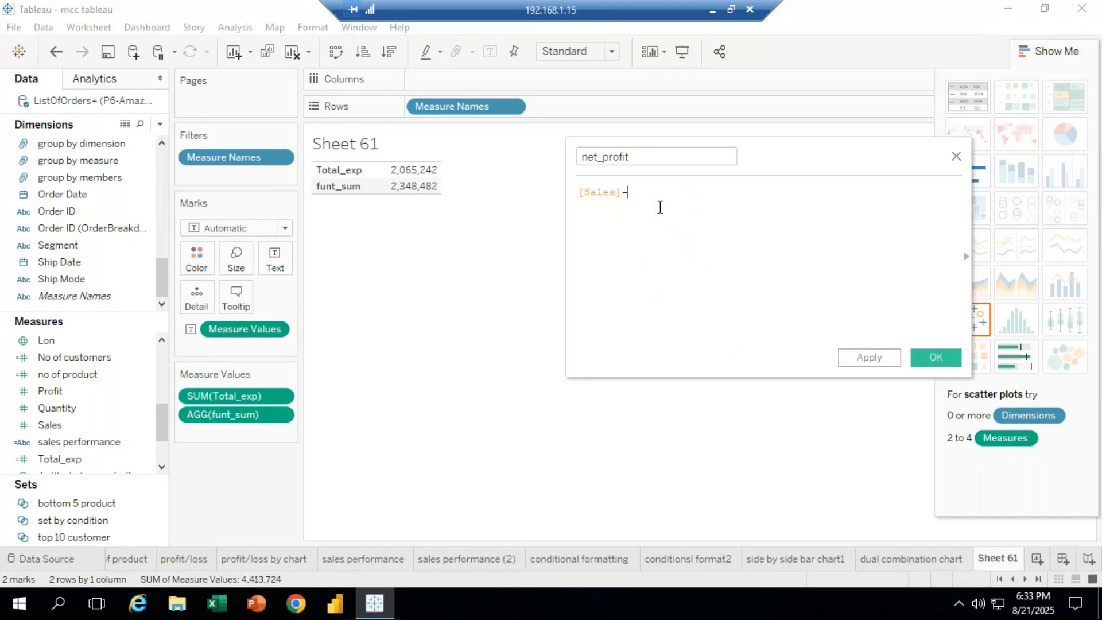
key("BackSpace")
key("BackSpace")
type("sa")
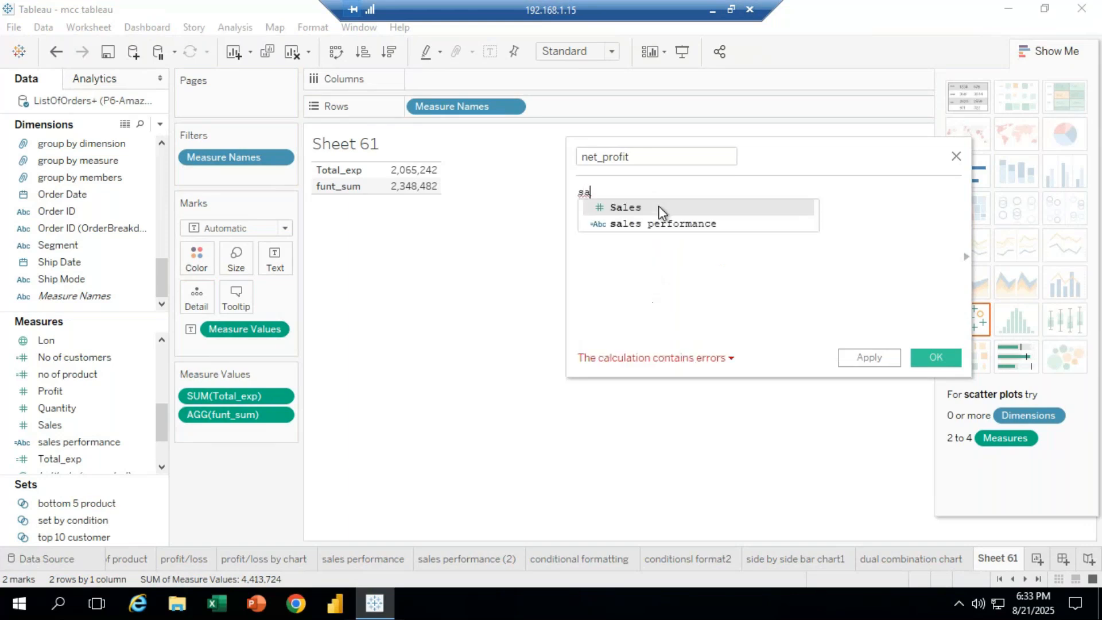
type("le")
key("BackSpace")
key("BackSpace")
key("BackSpace")
key("BackSpace")
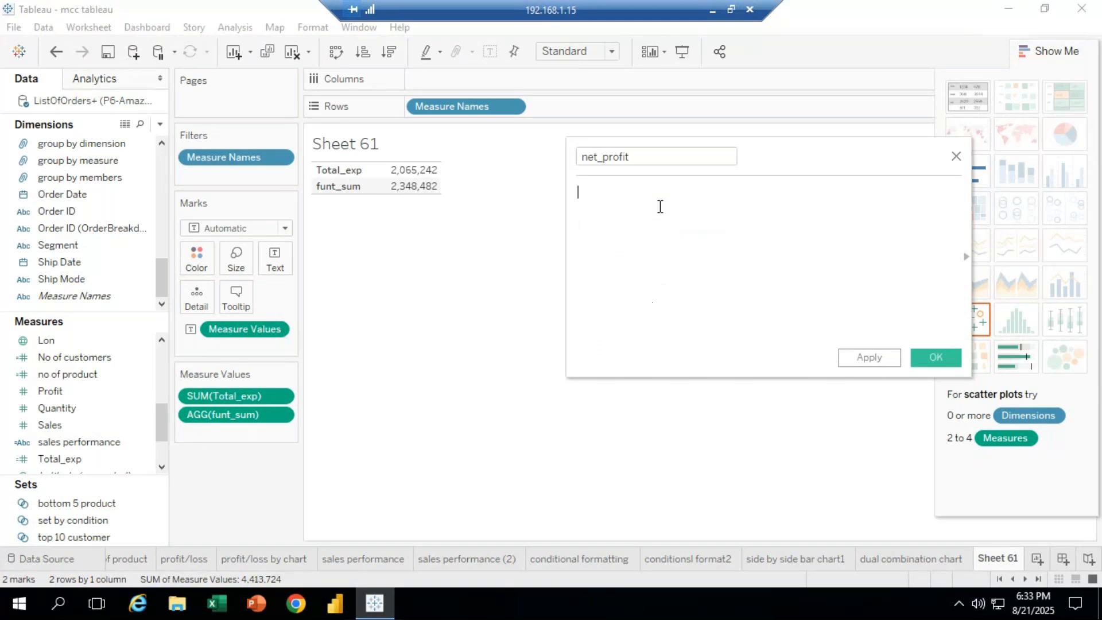
type("sal")
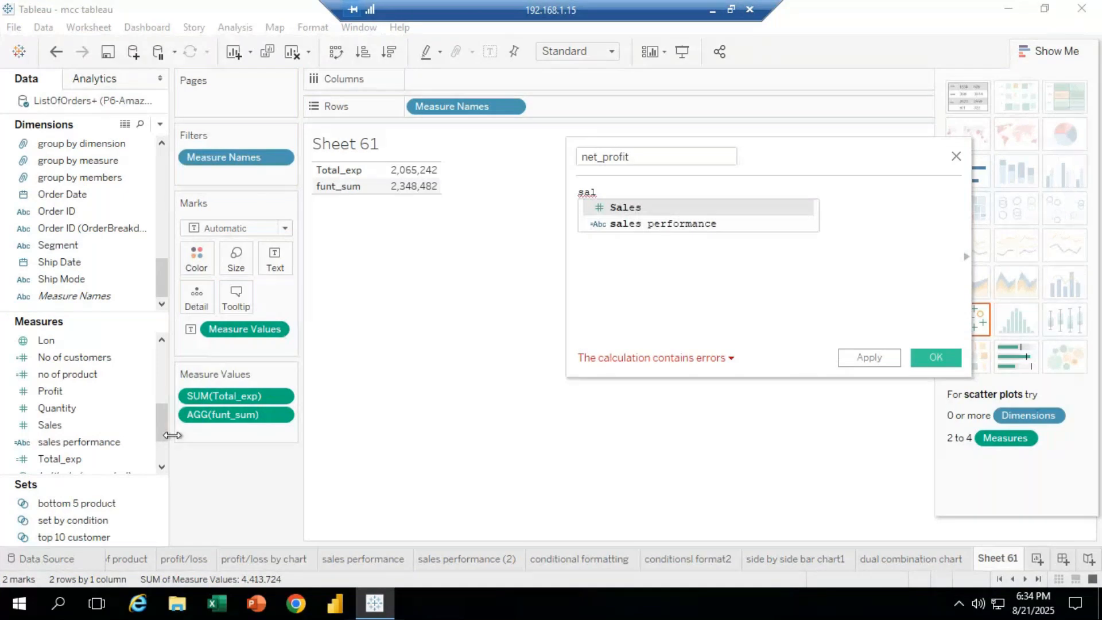
scroll(161, 438, "down", 1)
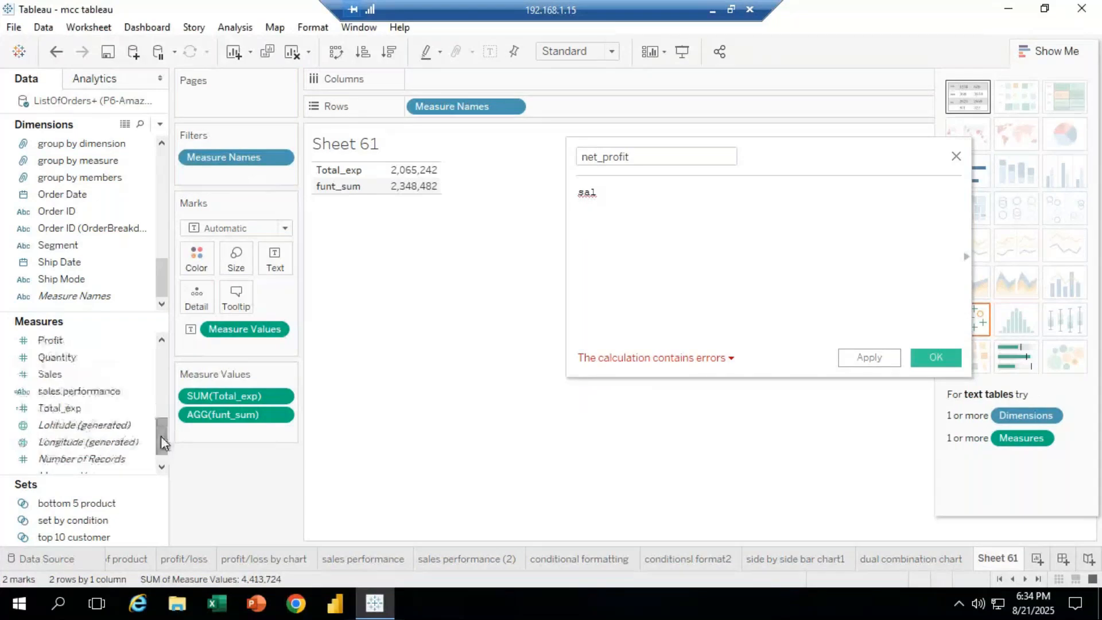
left_click(612, 191)
key("BackSpace")
key("BackSpace")
key("BackSpace")
Insert the funt_sum field as the first term of the net_profit formula
type("funt")
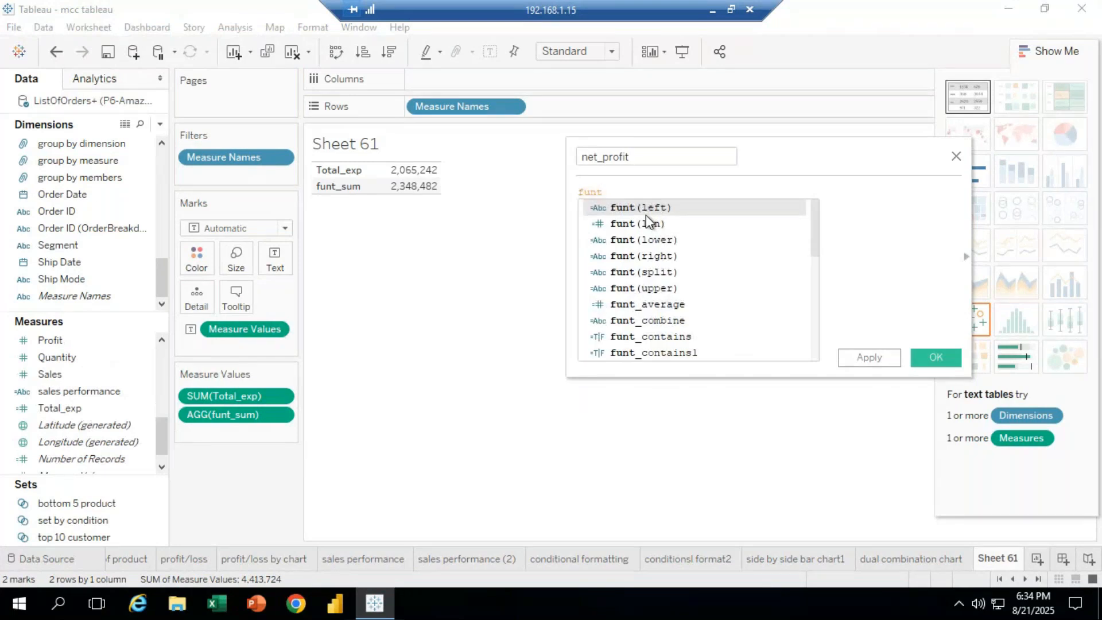
type("_s")
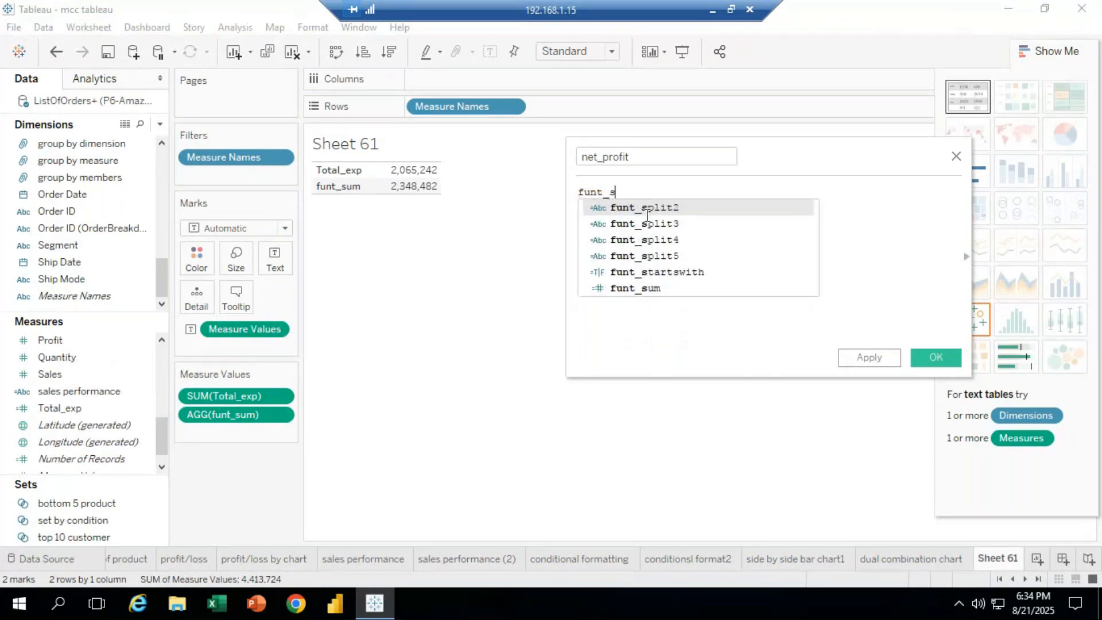
type("a")
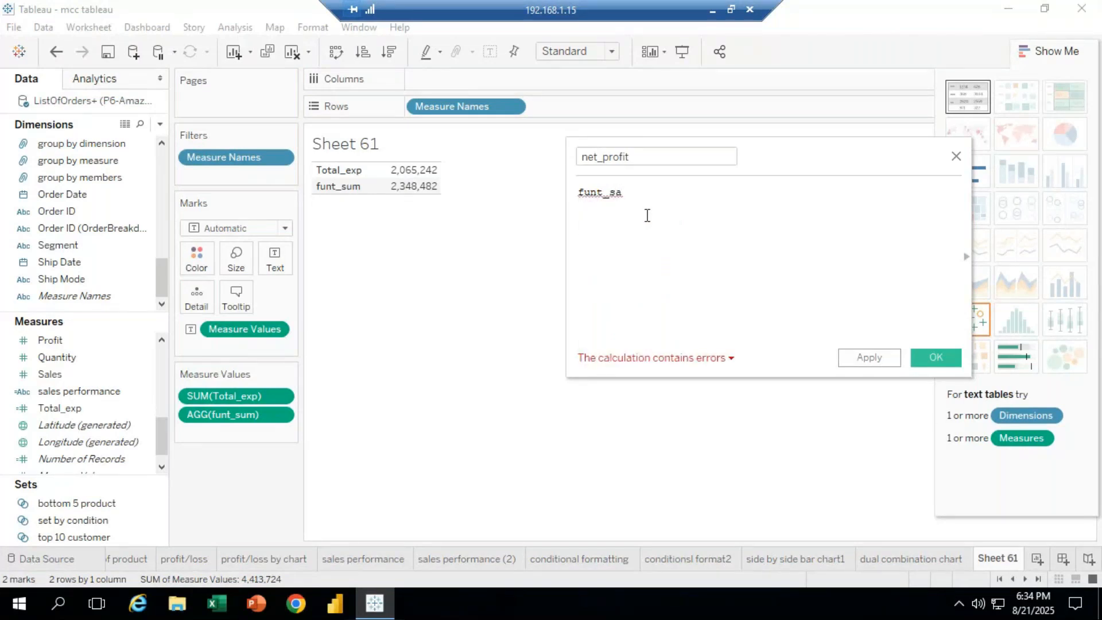
key("BackSpace")
key("BackSpace")
key("BackSpace")
key("BackSpace")
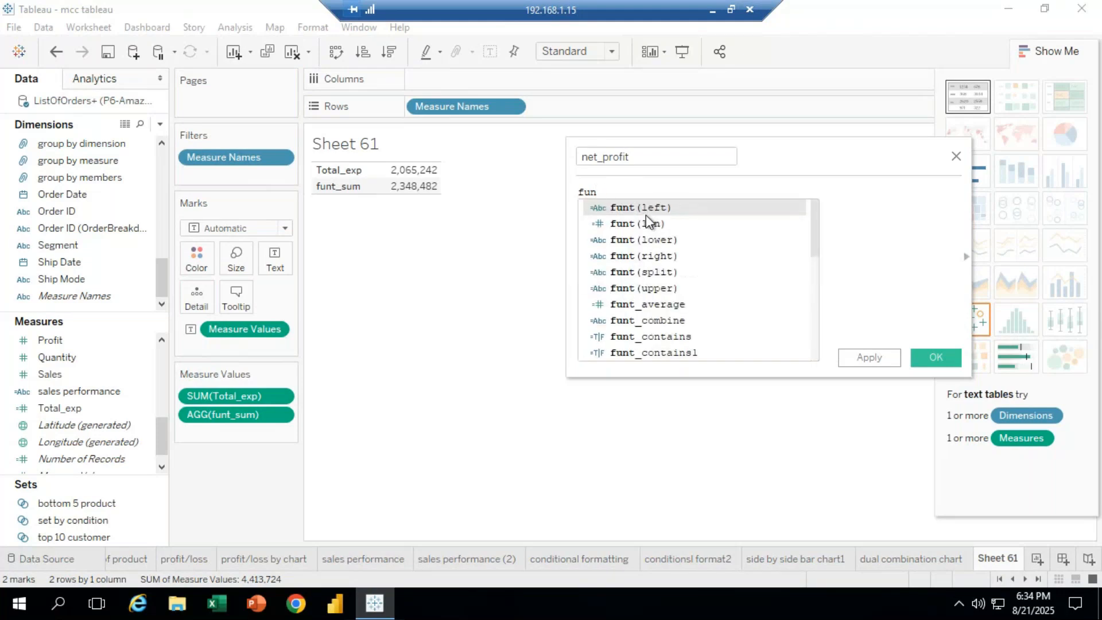
scroll(698, 291, "down", 6)
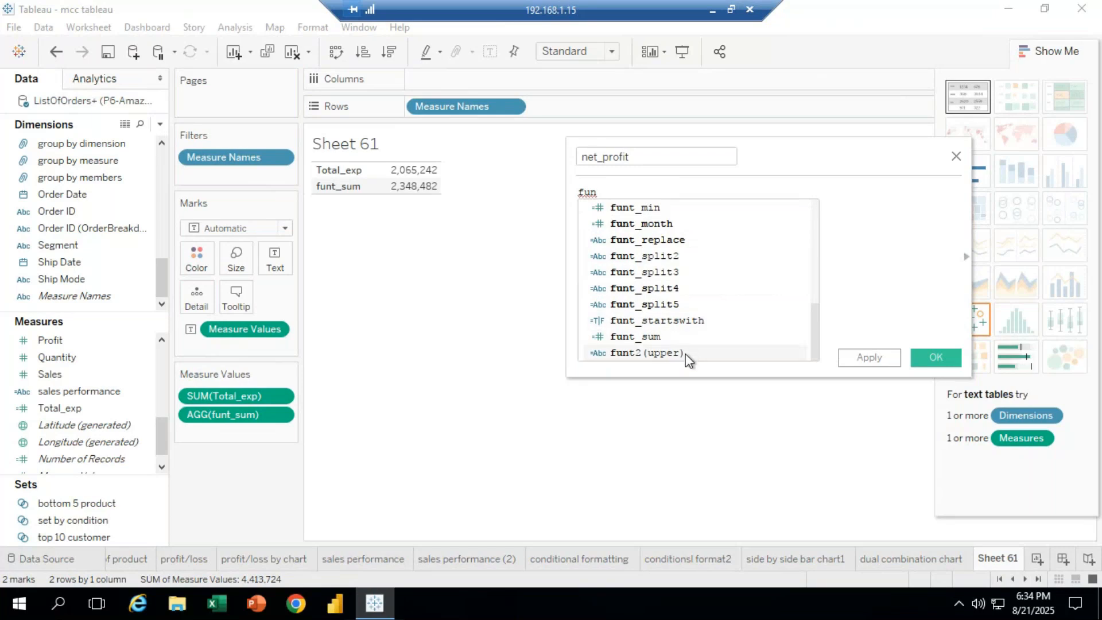
double_click(644, 339)
Try subtracting Total_exp from funt_sum in the net_profit formula and show the calculation's error details
type("-")
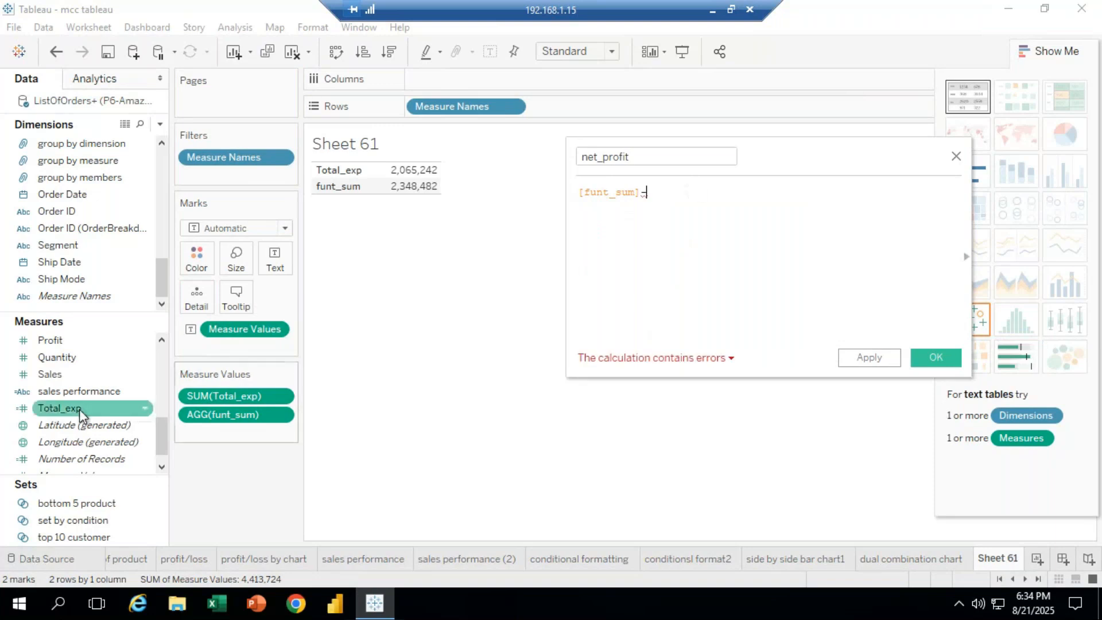
type("to")
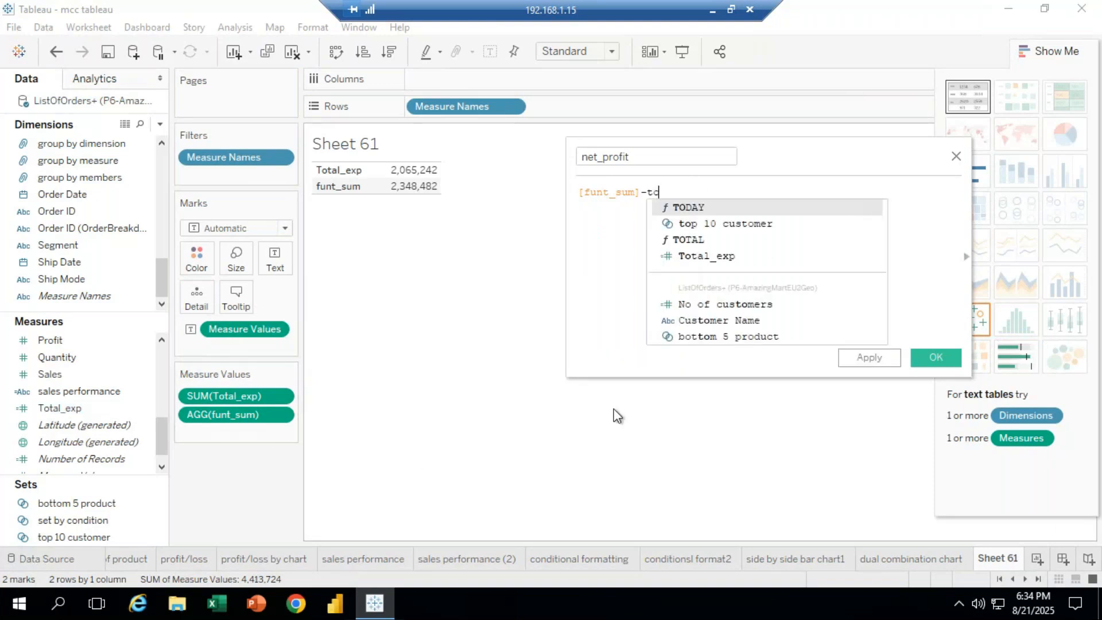
left_click(710, 256)
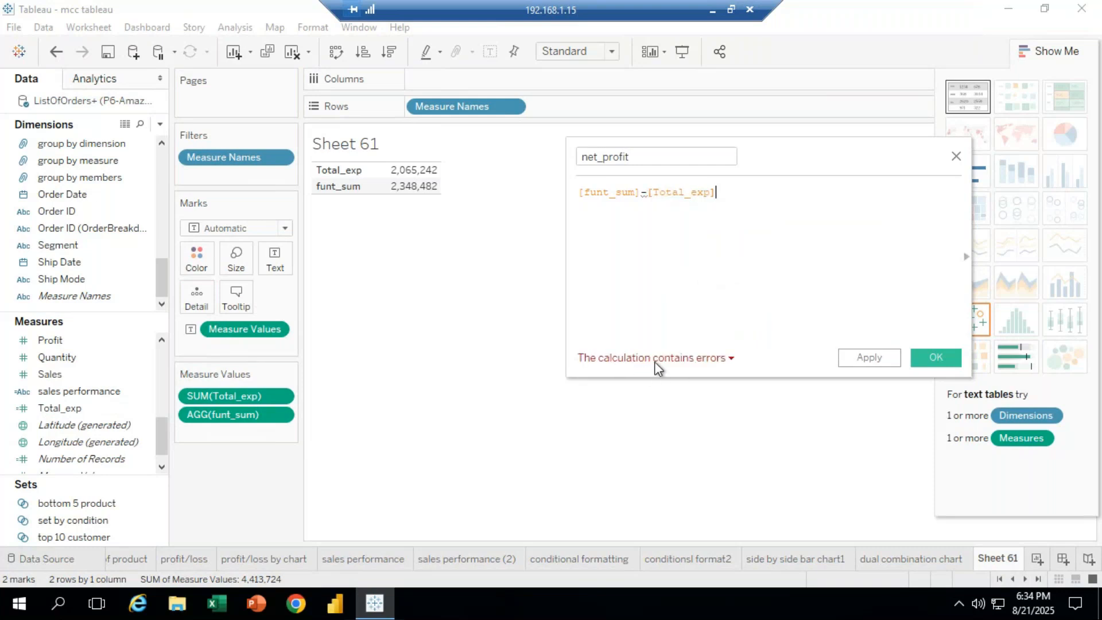
left_click(731, 359)
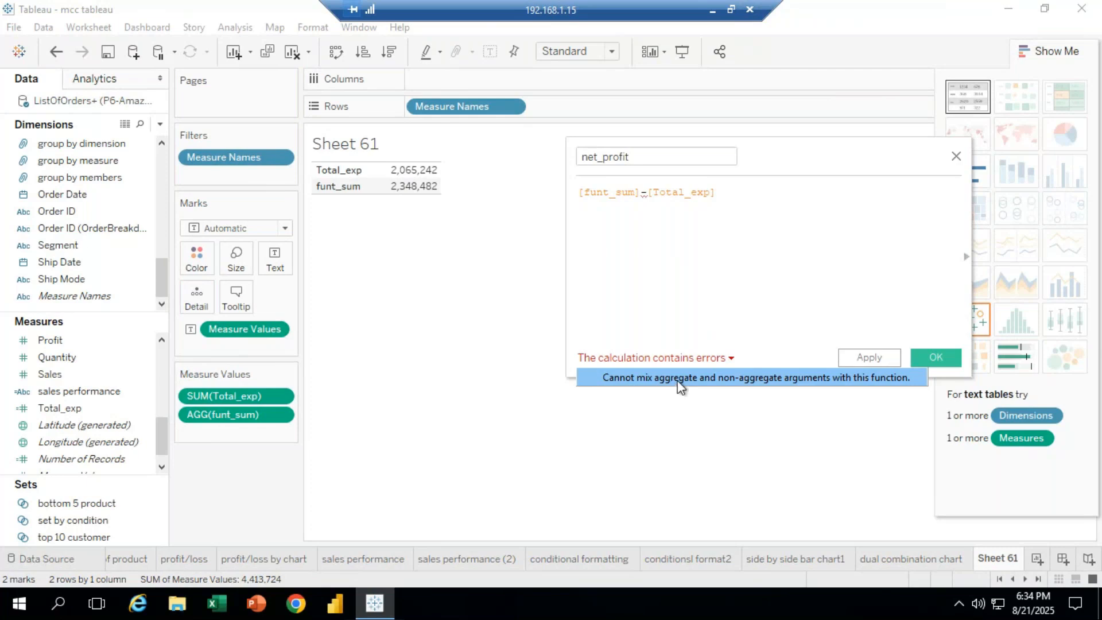
Clear the whole [funt_sum]-[Total_exp] formula from the net_profit calculation
left_click(729, 195)
key("BackSpace")
key("BackSpace")
key("BackSpace")
key("BackSpace")
key("BackSpace")
key("BackSpace")
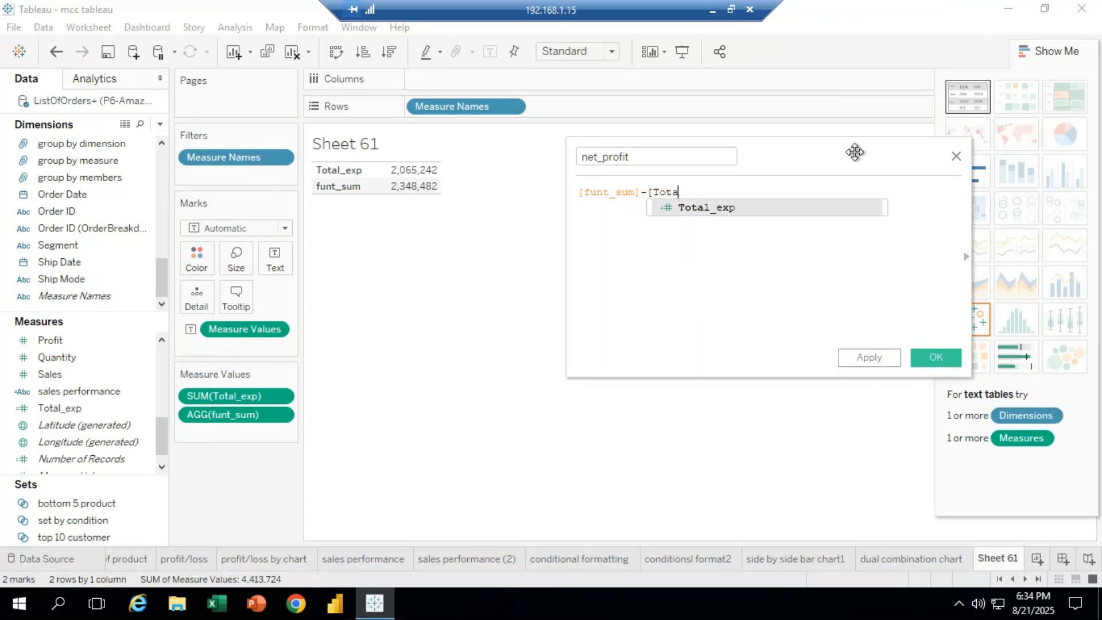
key("ctrl+a")
key("BackSpace")
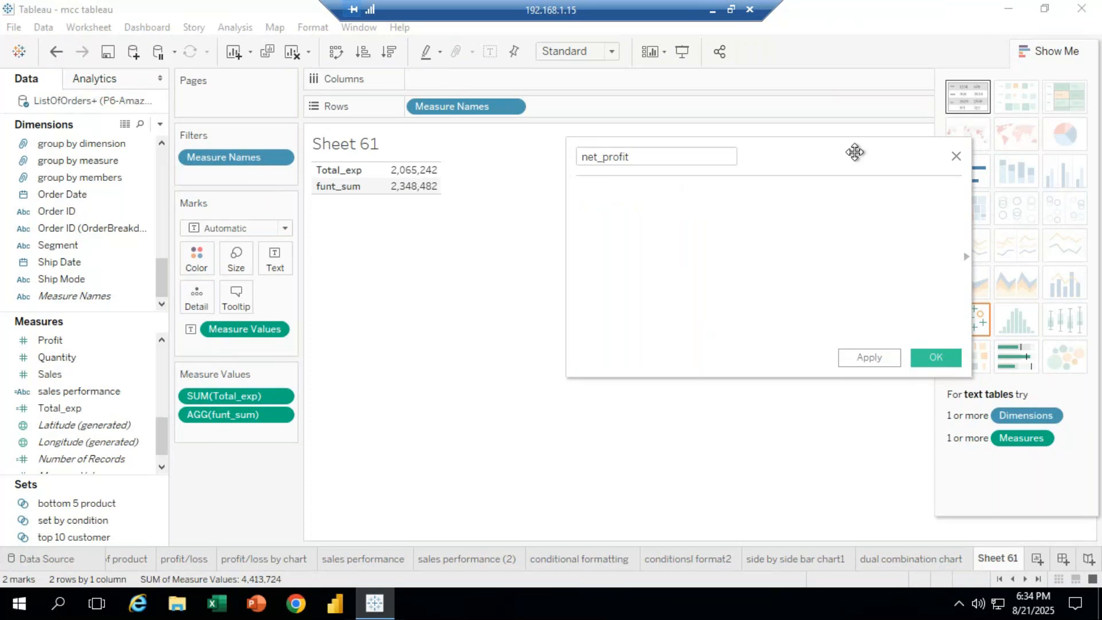
Enter [Sales]-[Total_exp] as the formula of net_profit and save the calculated field
type("sales")
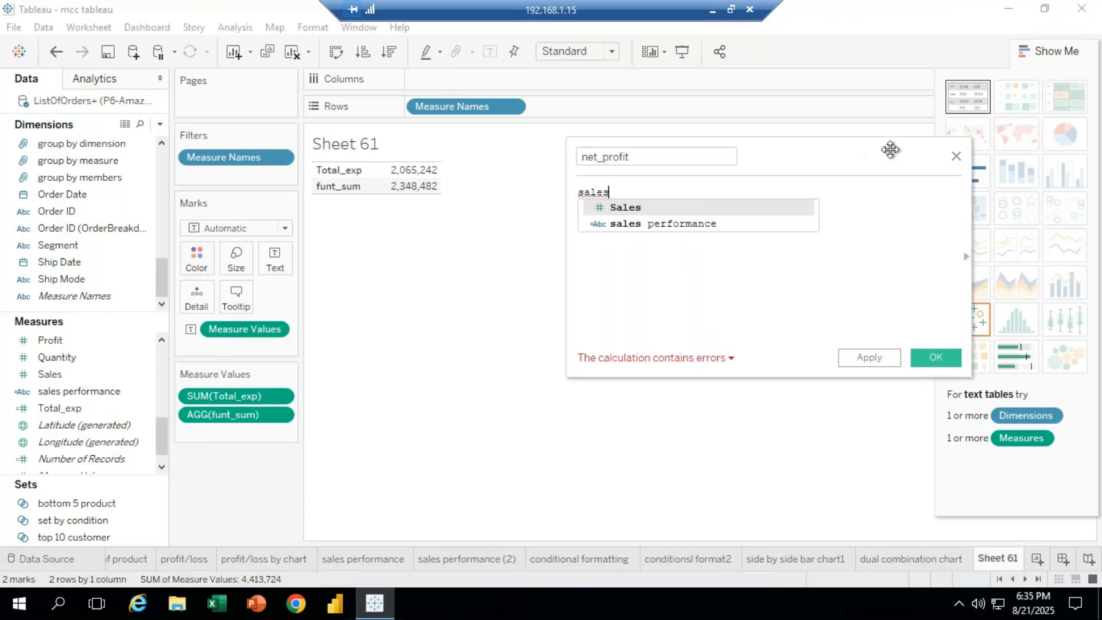
double_click(652, 210)
type("-")
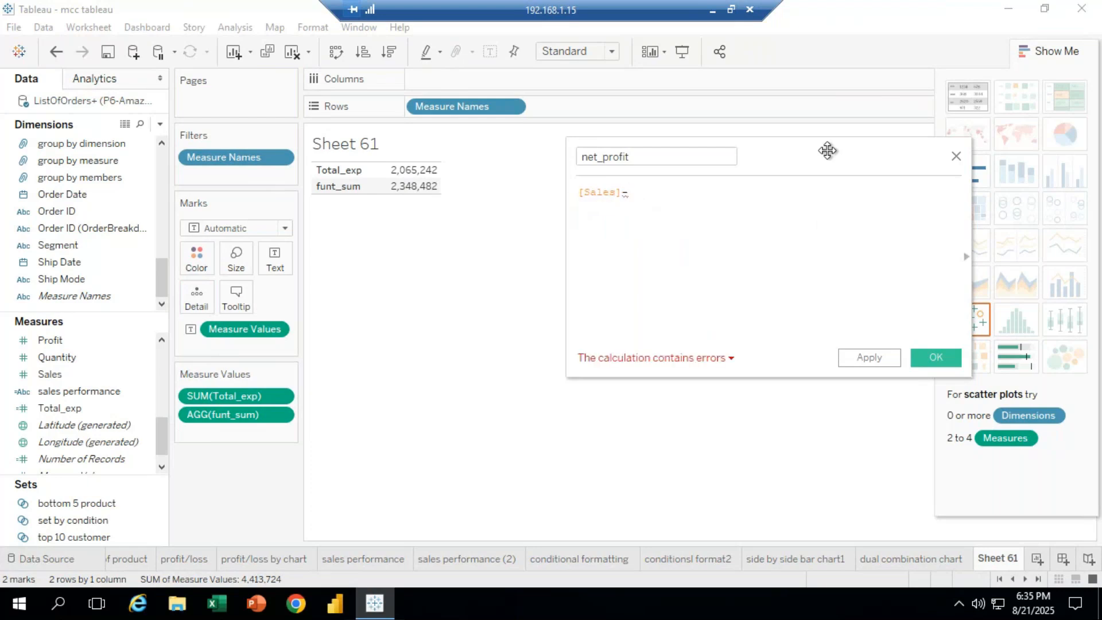
type("t")
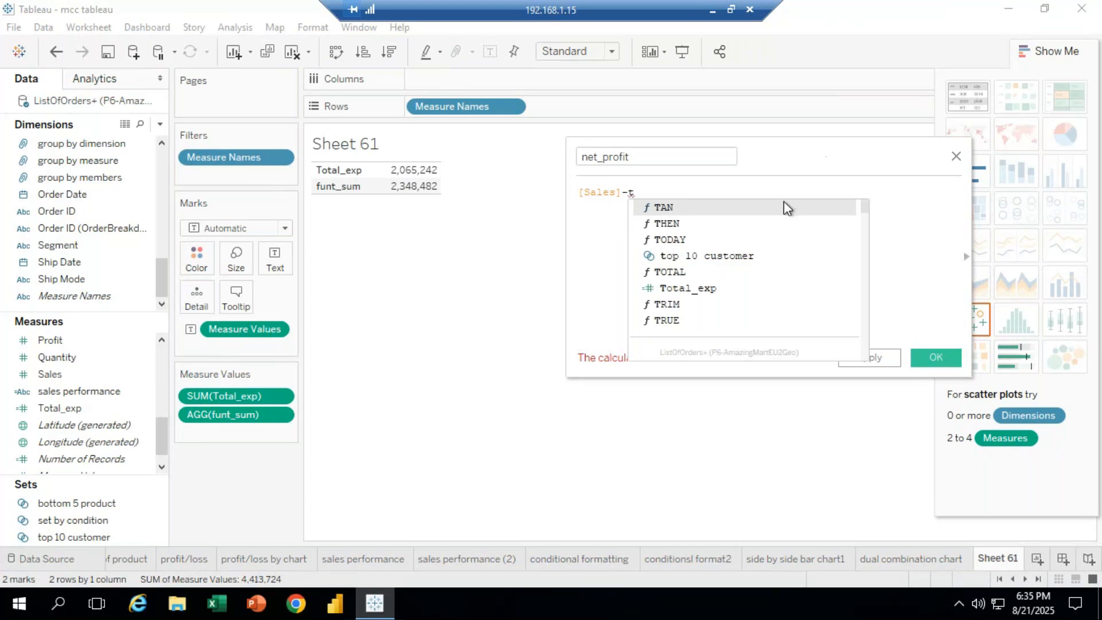
left_click(696, 292)
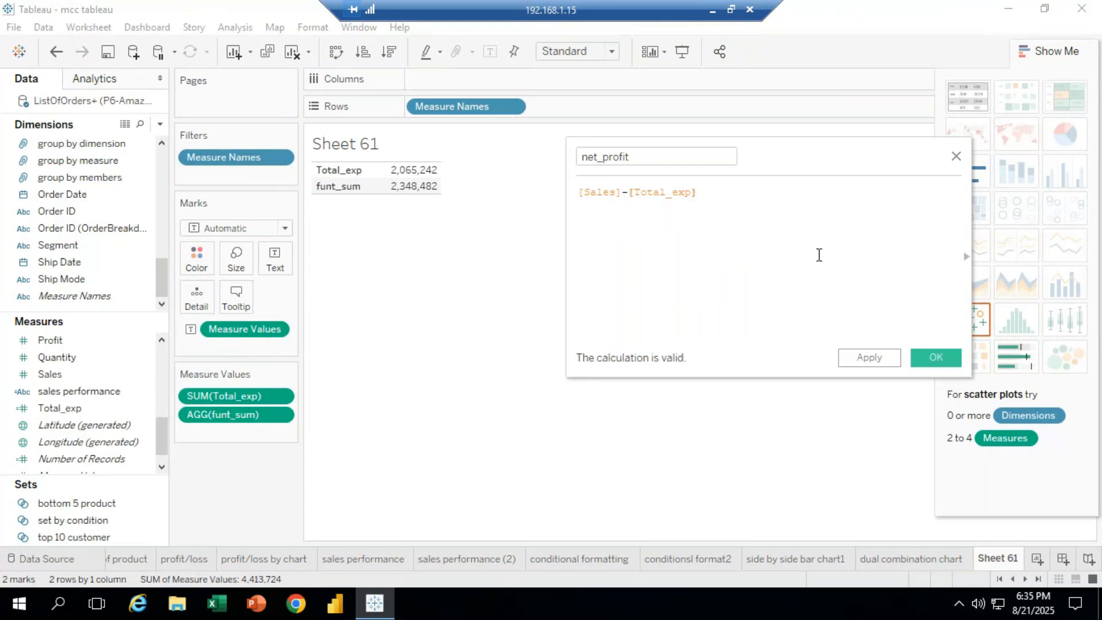
left_click(945, 363)
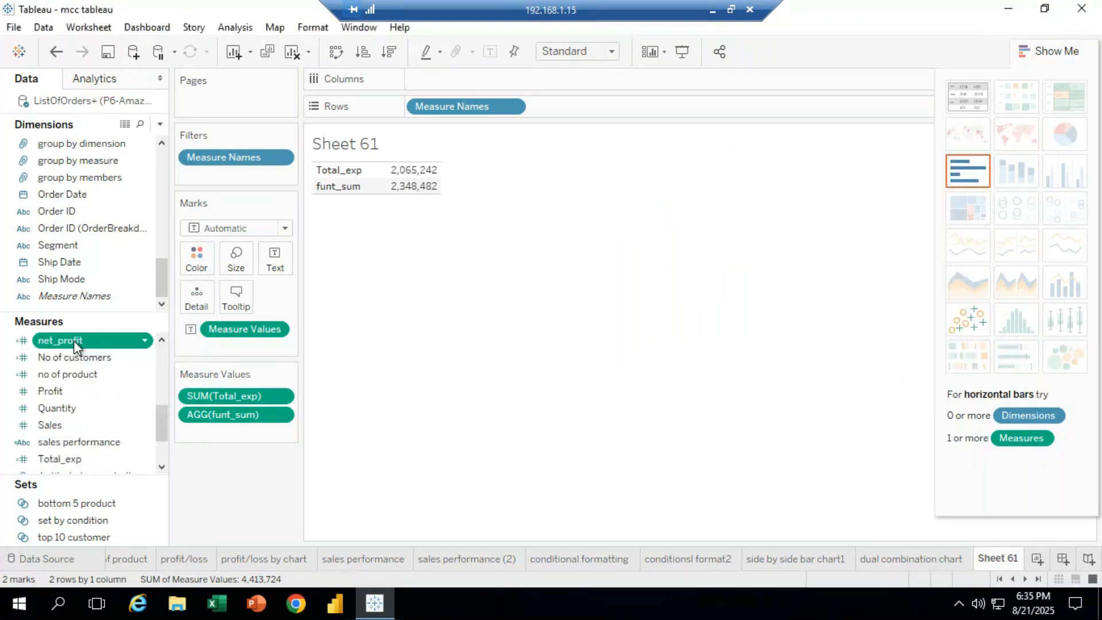
Add the net_profit measure to the Sheet 61 text table as its own row alongside Total_exp and funt_sum
left_click_drag(74, 340, 275, 258)
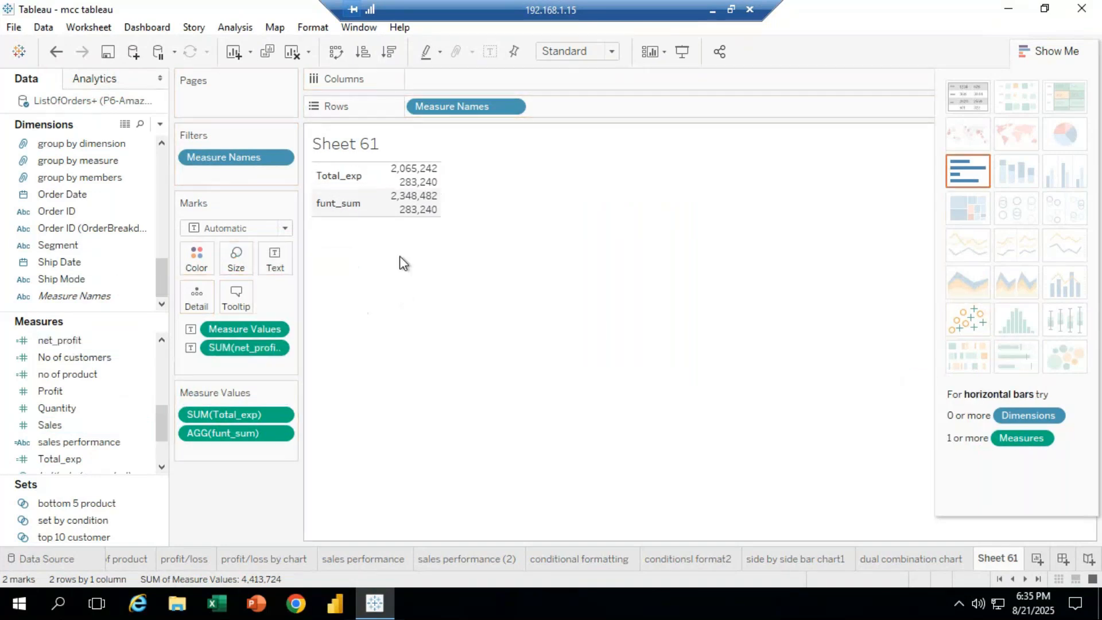
mouse_move(414, 200)
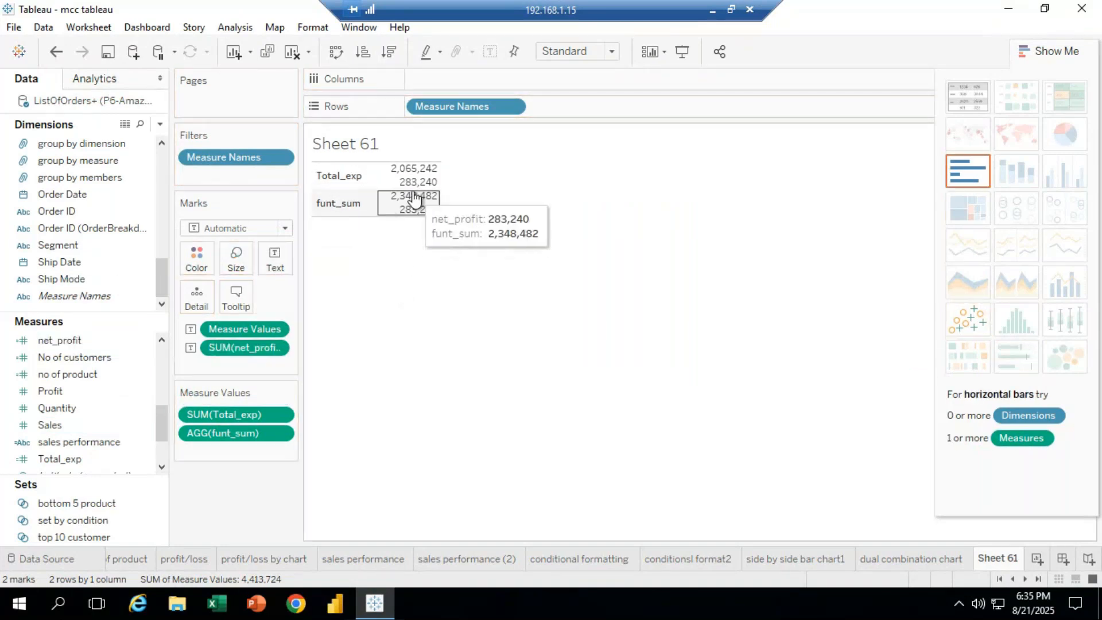
left_click(972, 93)
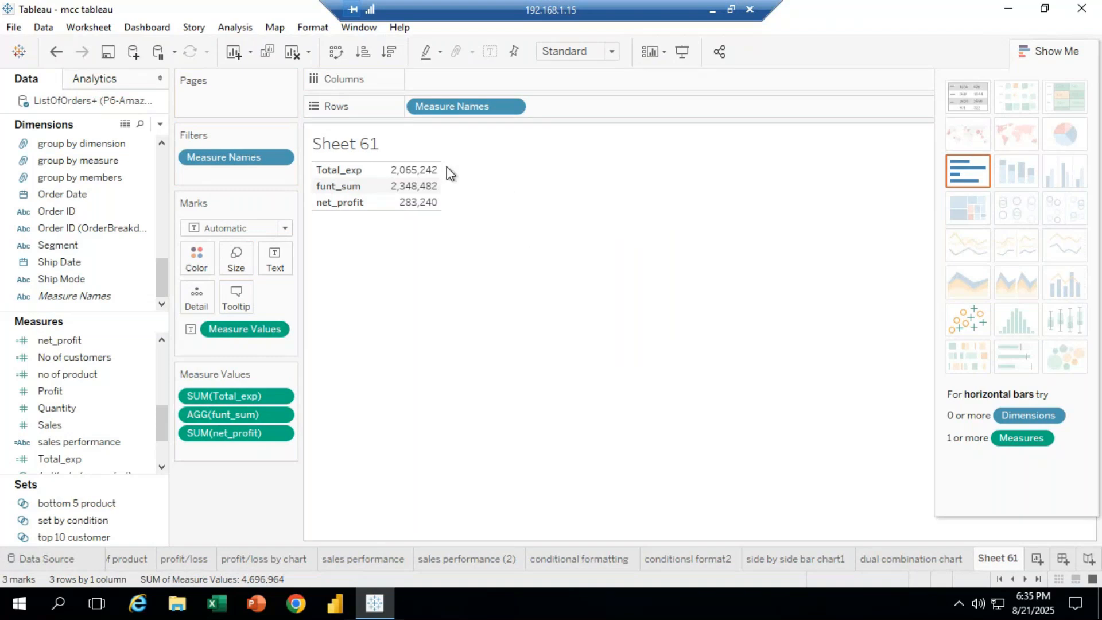
Open the net_profit calculated field to review its formula and close it without changes
left_click(75, 342)
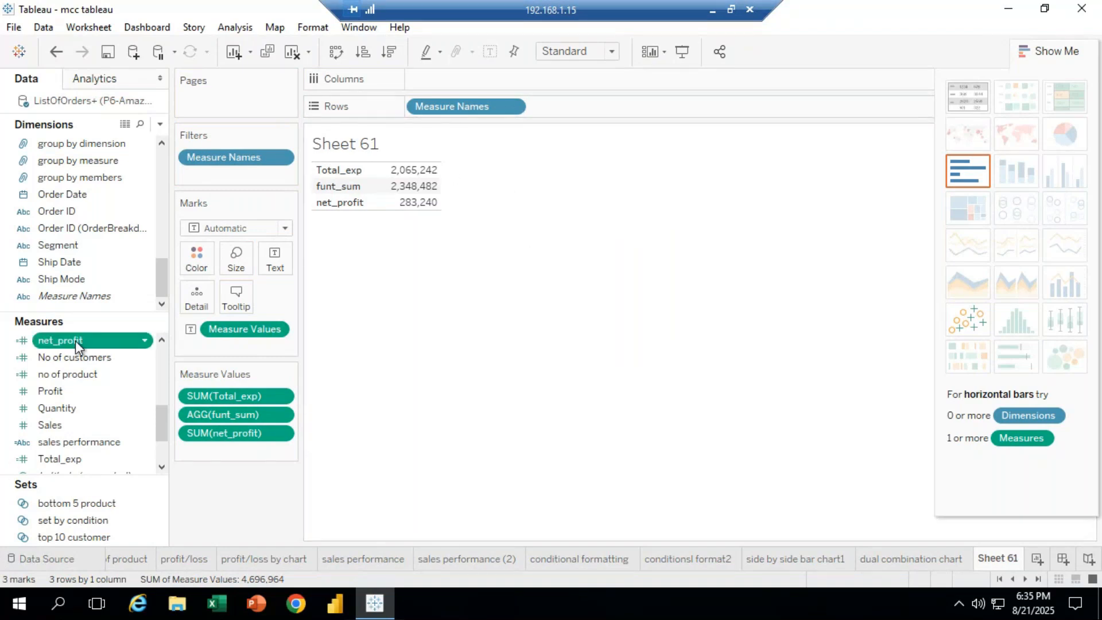
right_click(79, 341)
left_click(122, 98)
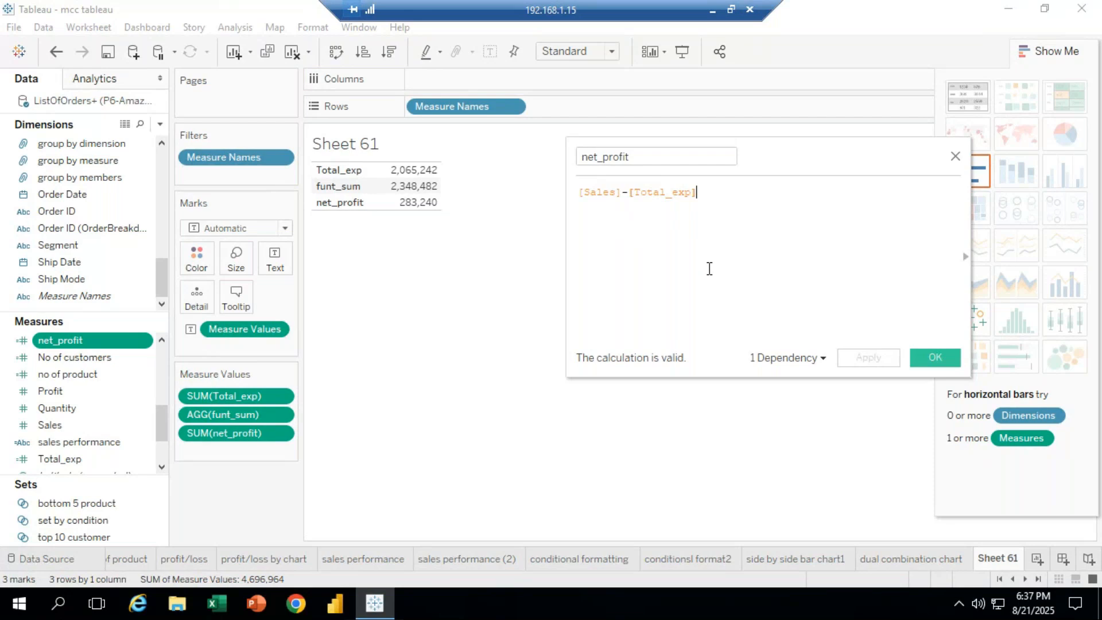
left_click(936, 360)
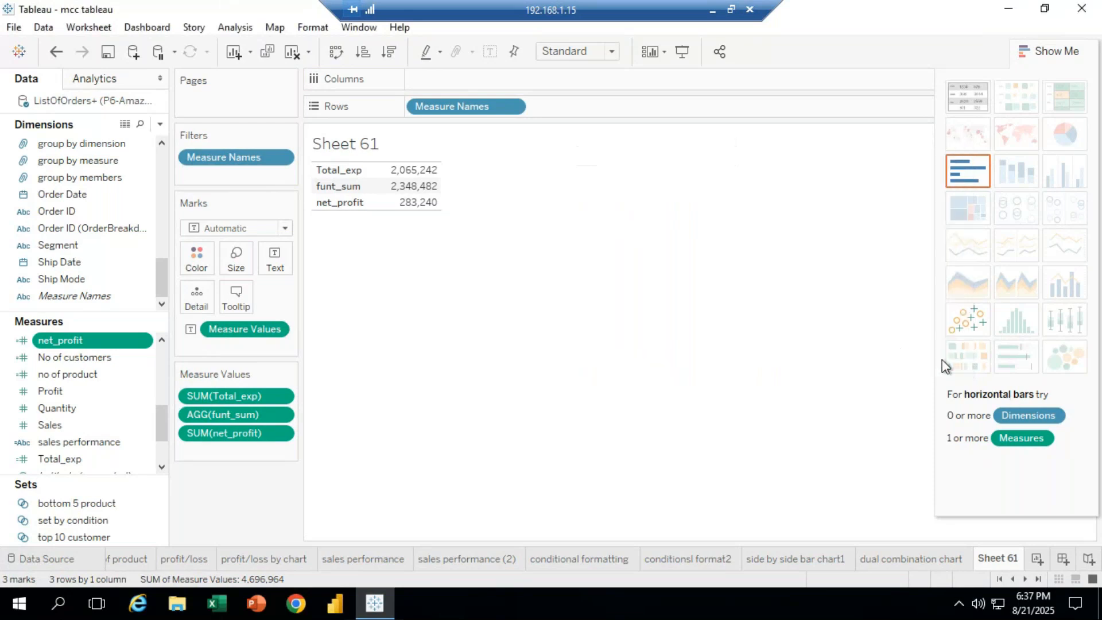
Switch to GoTo Meeting to check the chat for questions, and return to the Tableau worksheet
left_click(714, 11)
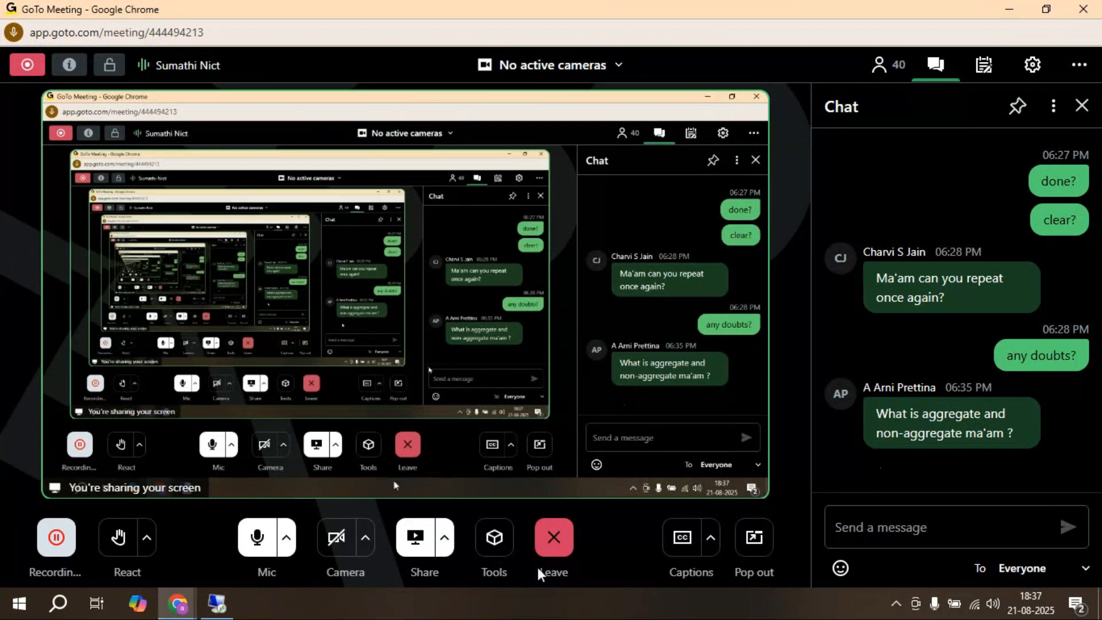
left_click(220, 608)
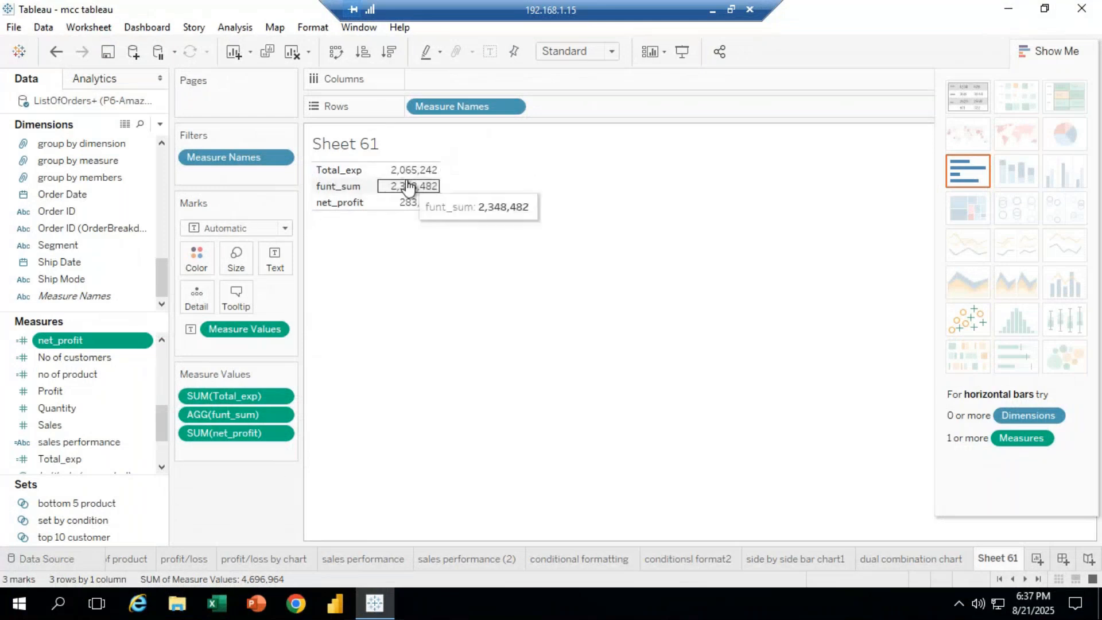
mouse_move(405, 171)
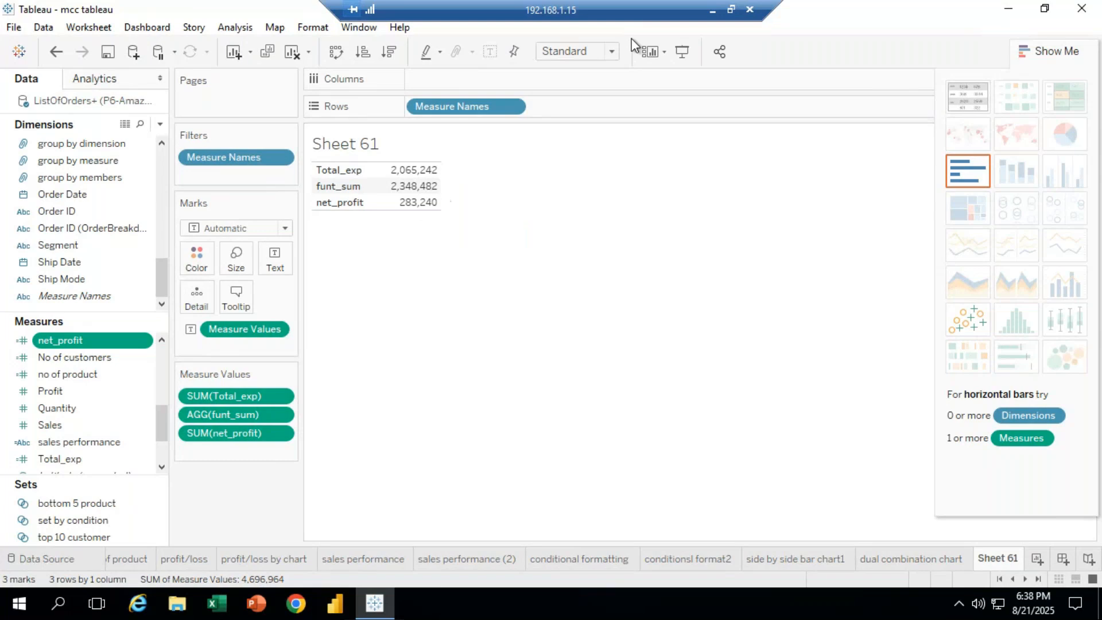
Switch to GoTo Meeting and send the chat message "got it?" to everyone
left_click(711, 11)
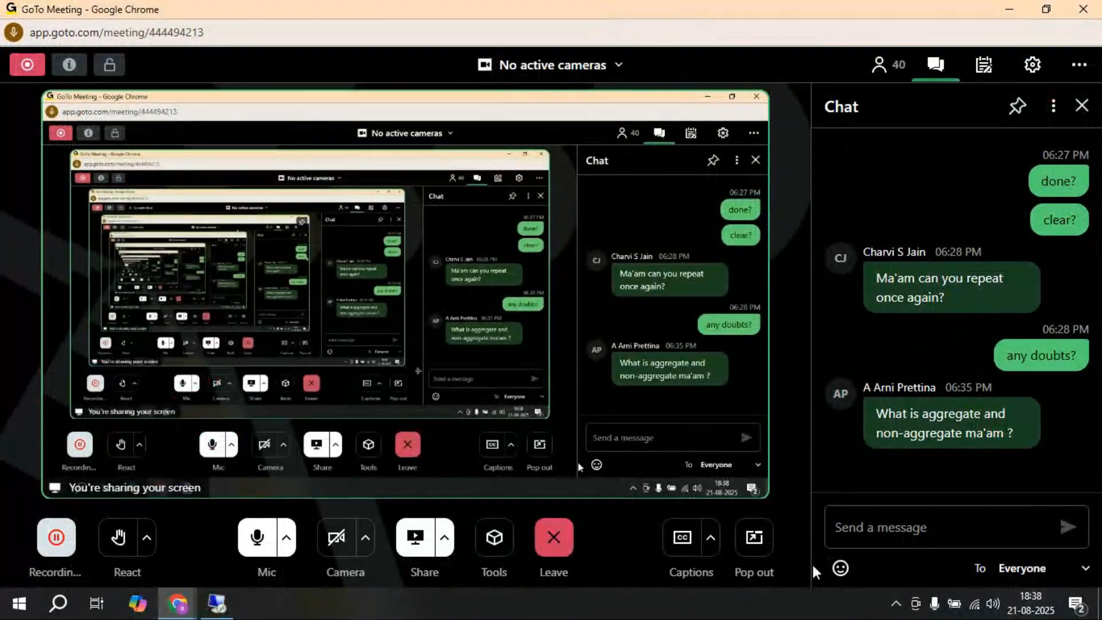
left_click(872, 527)
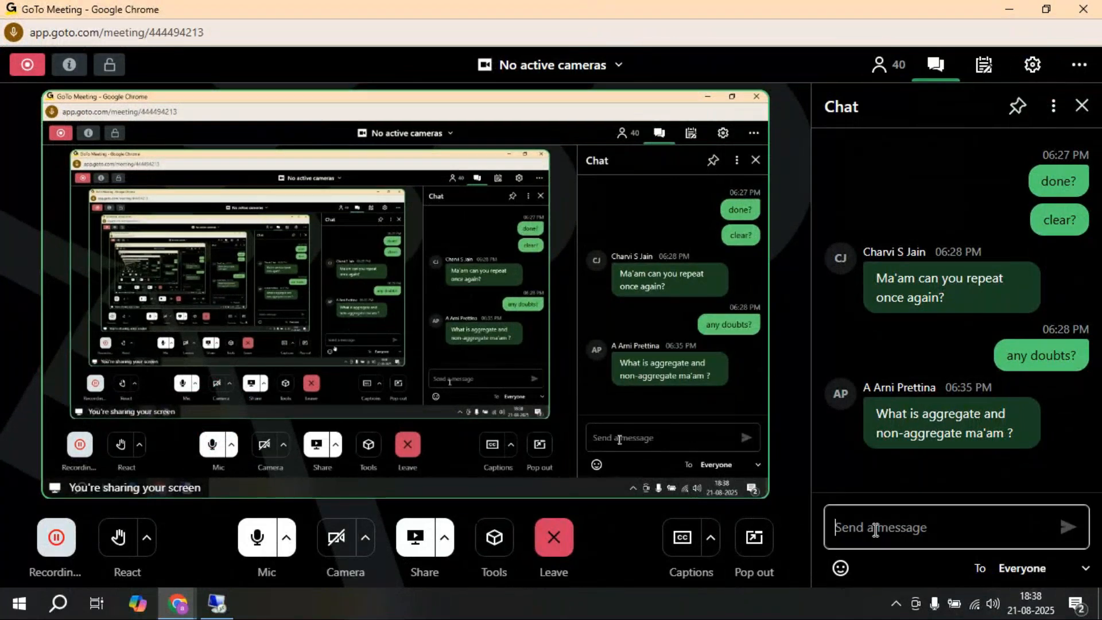
type("got it?")
key("Return")
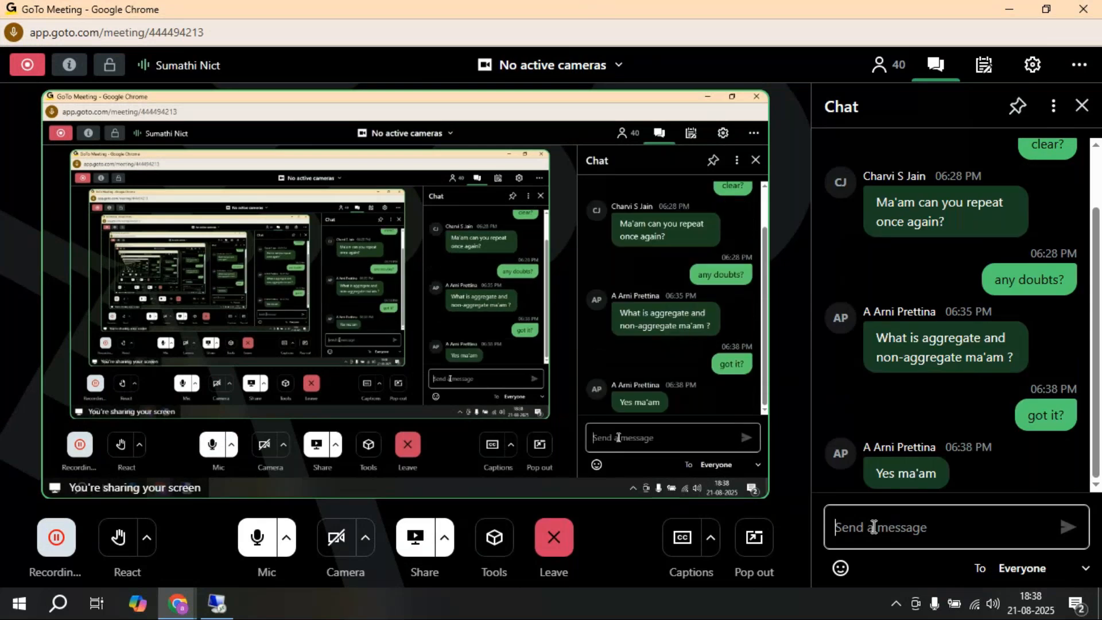
Return to Tableau, with one more check of the GoTo Meeting chat for new messages
left_click(218, 608)
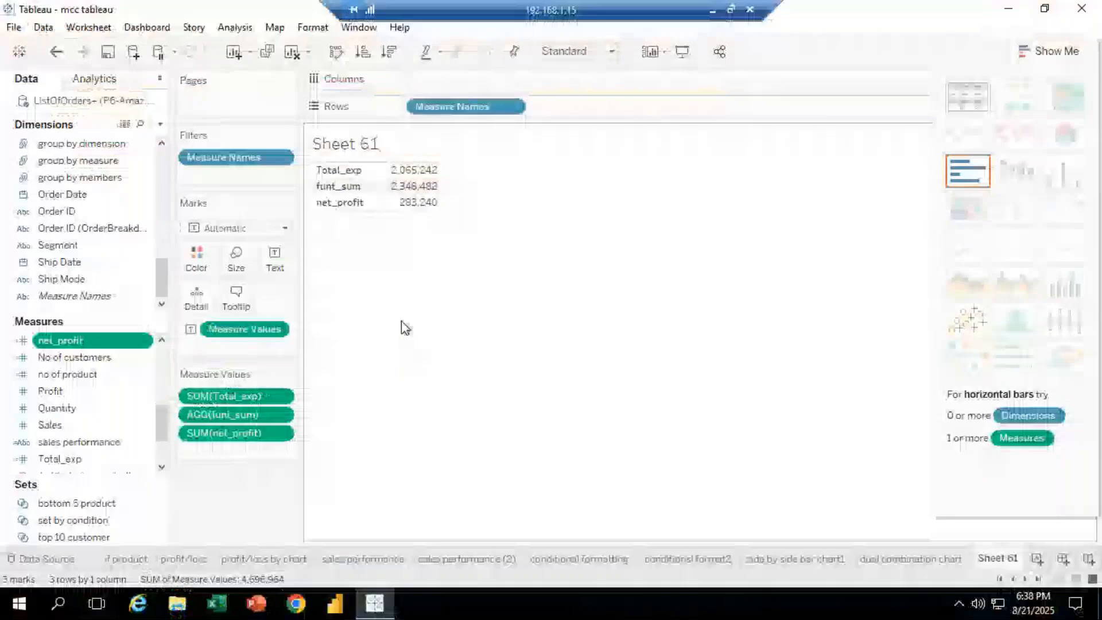
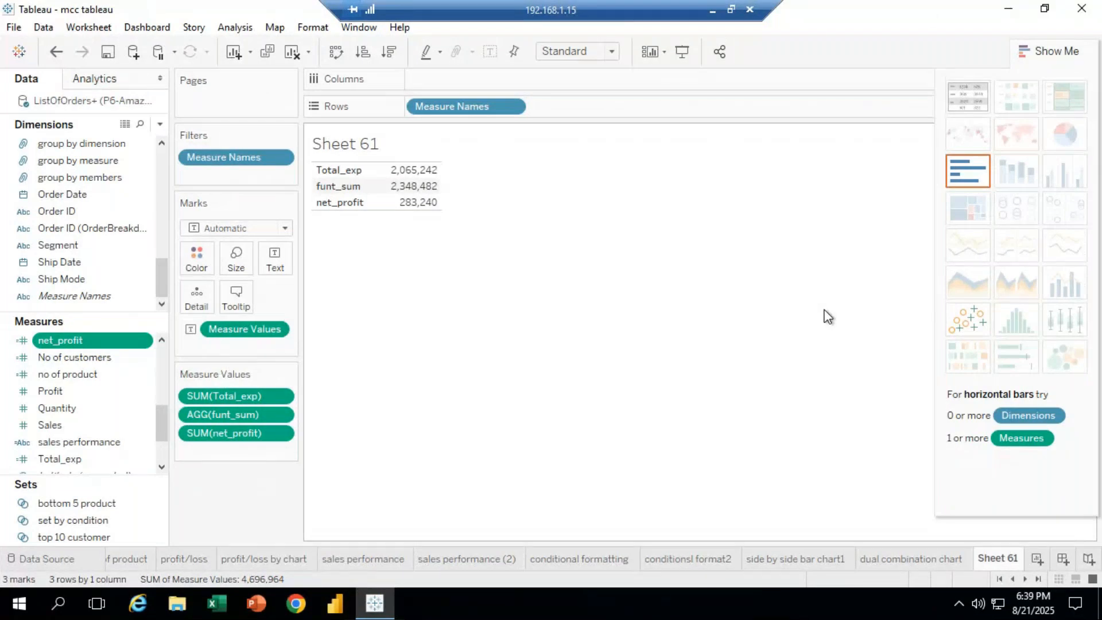
left_click(709, 15)
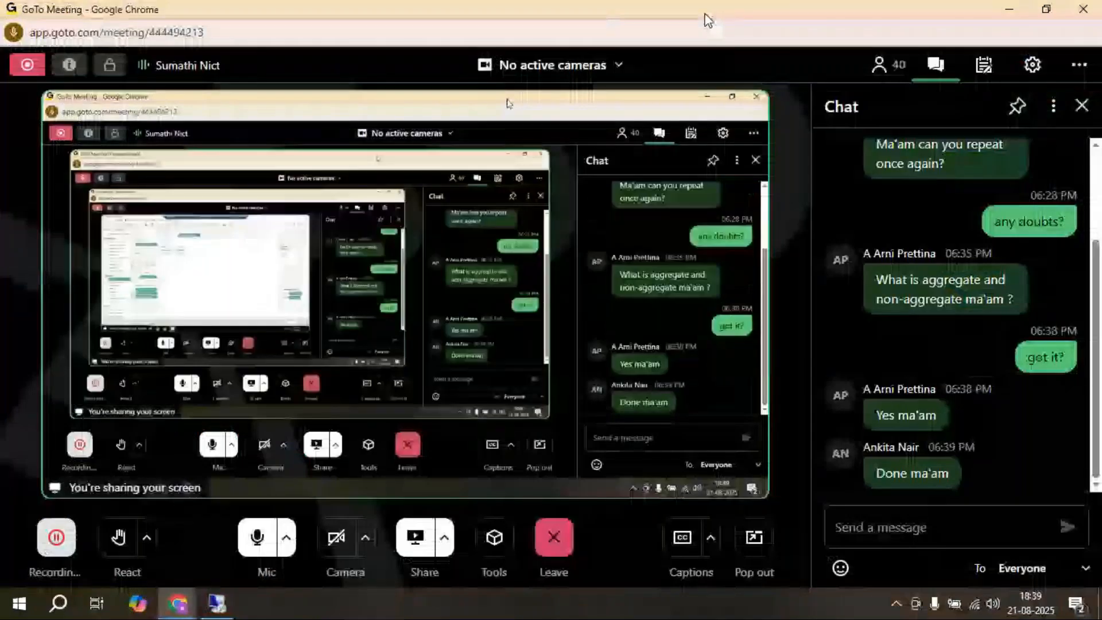
left_click(217, 603)
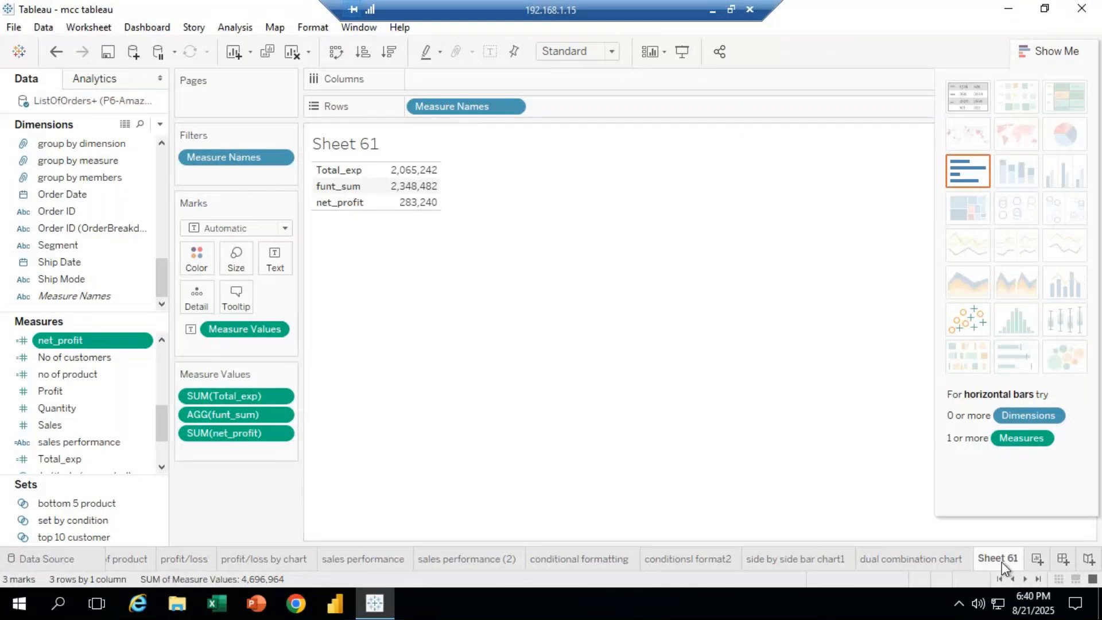
Rename Sheet 61 as "total information"
right_click(981, 559)
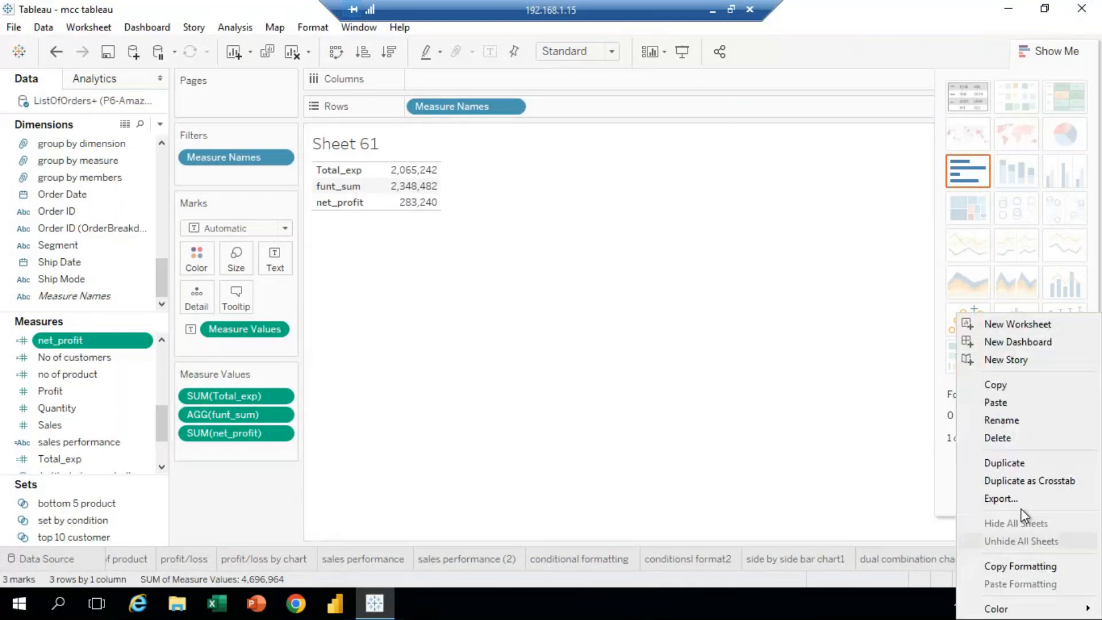
left_click(993, 425)
type("tot")
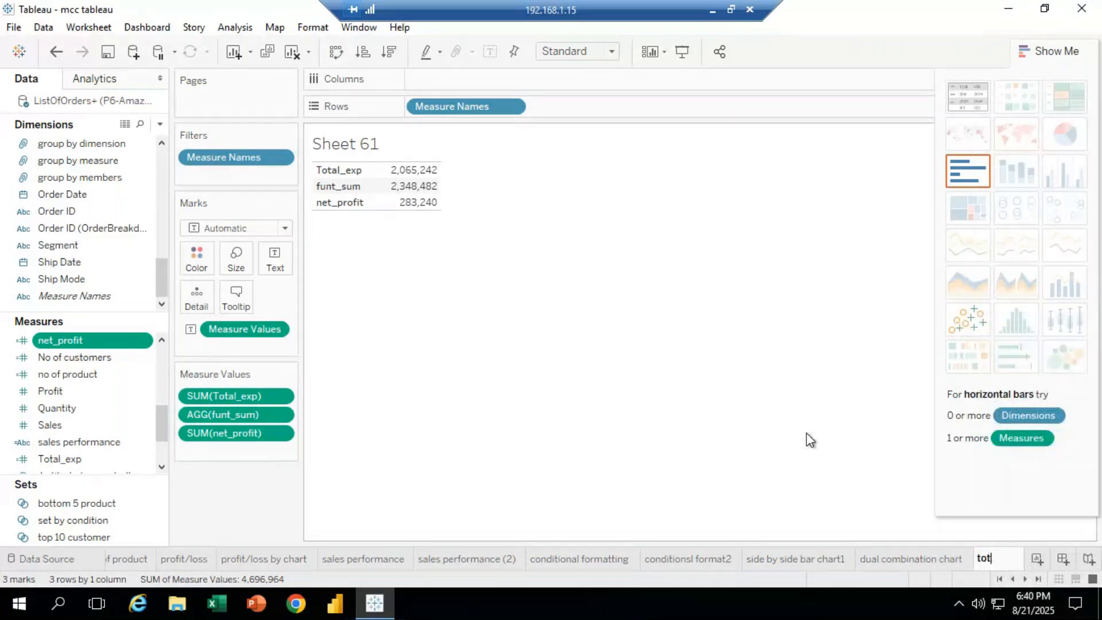
type("al inform")
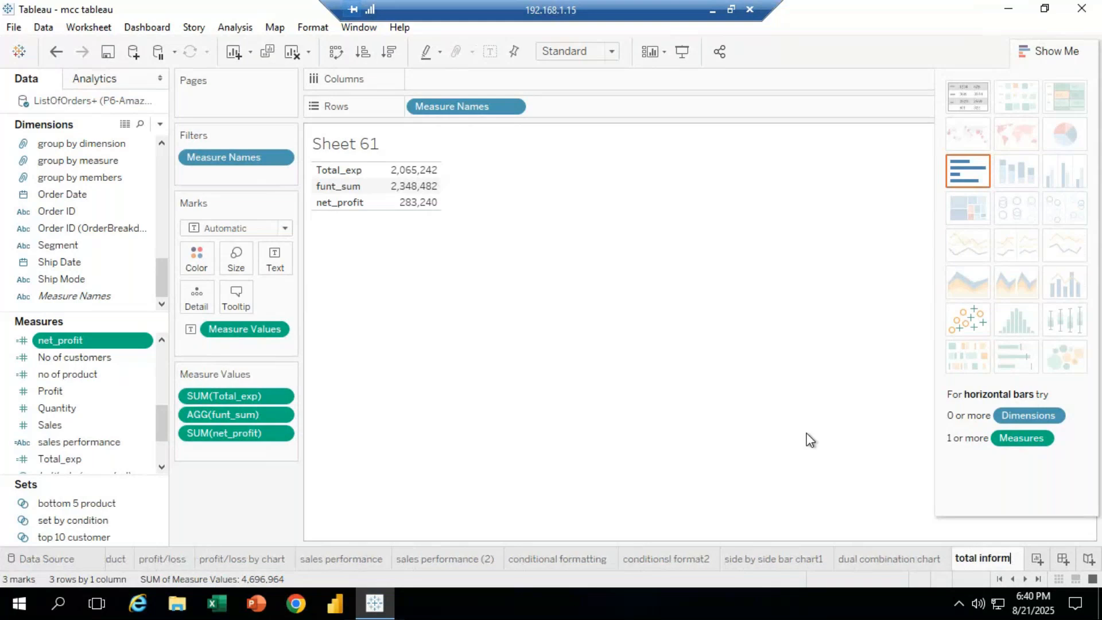
type("atio")
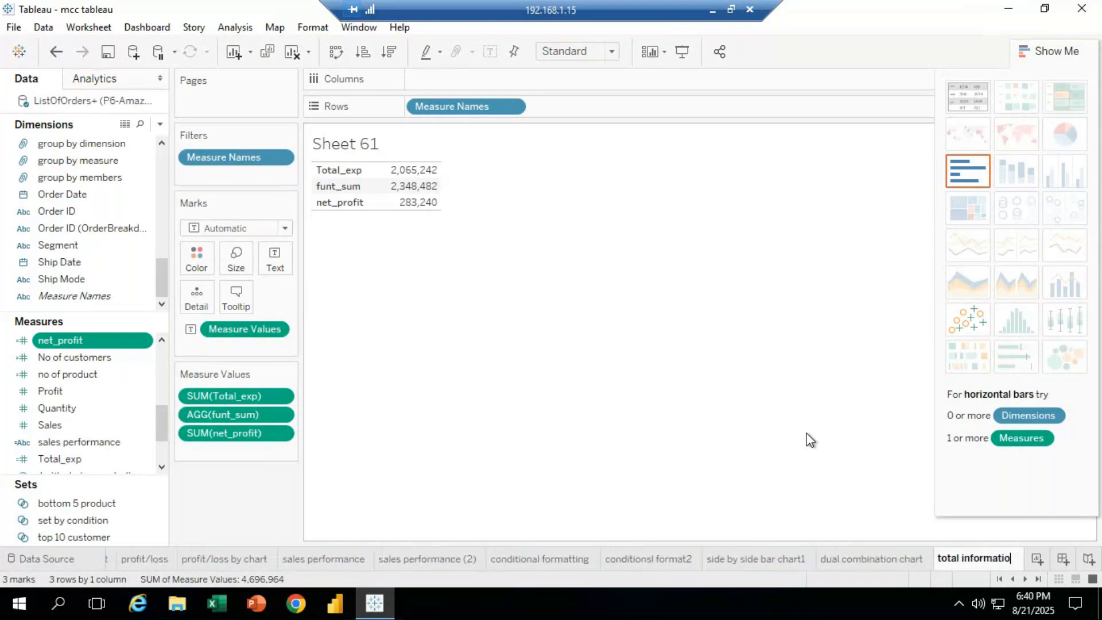
type("n")
key("Return")
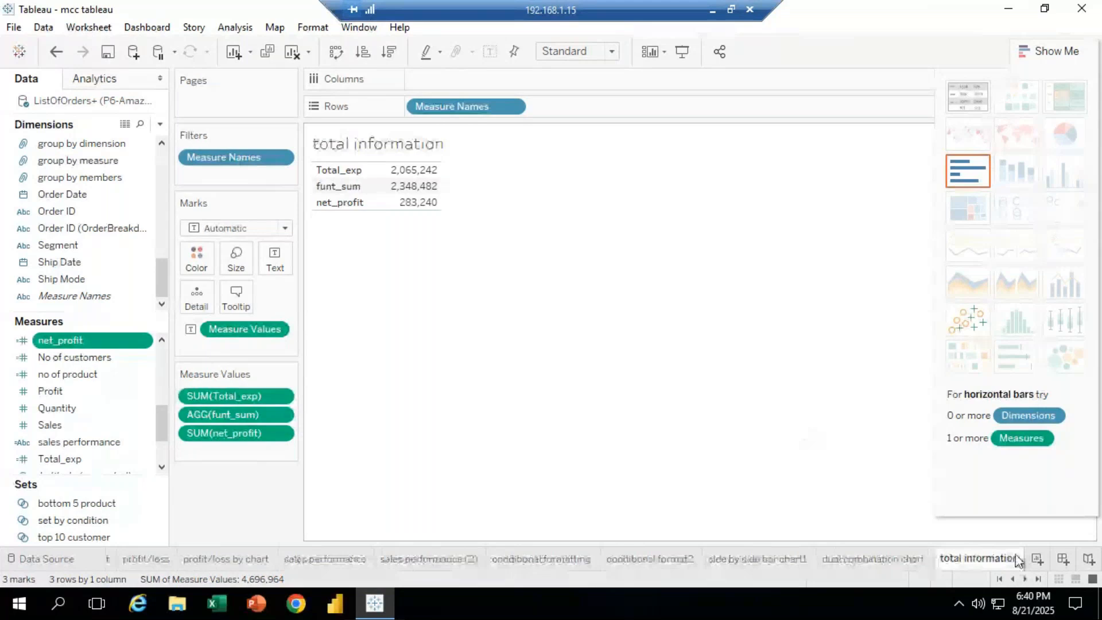
Add a new worksheet with Region on Rows, briefly showing Sales per region and removing Sales again
left_click(1037, 558)
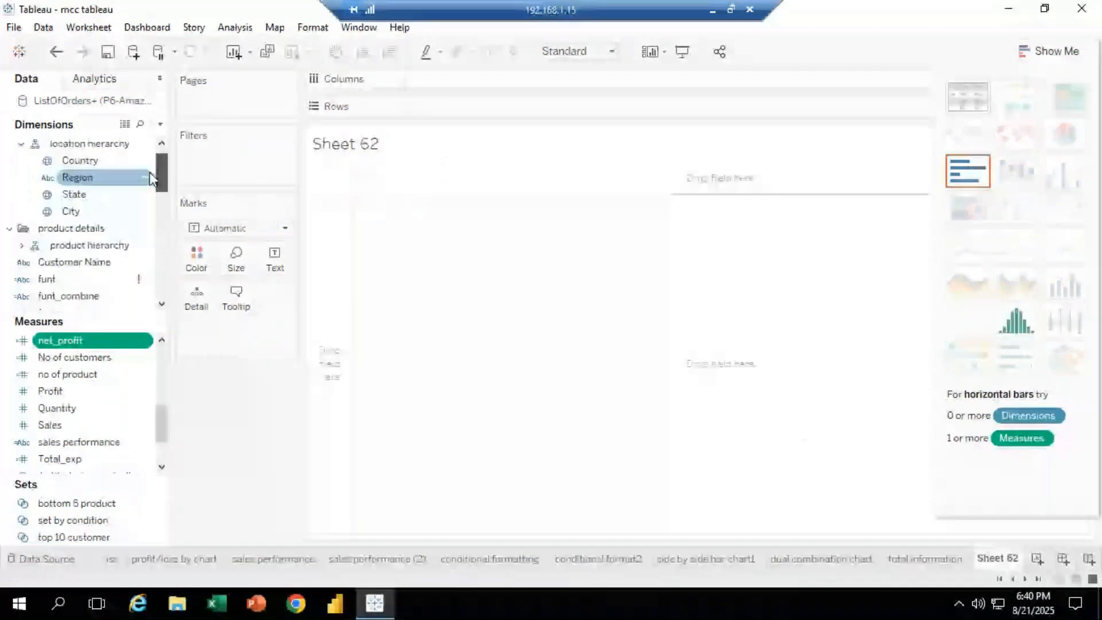
left_click_drag(150, 178, 358, 185)
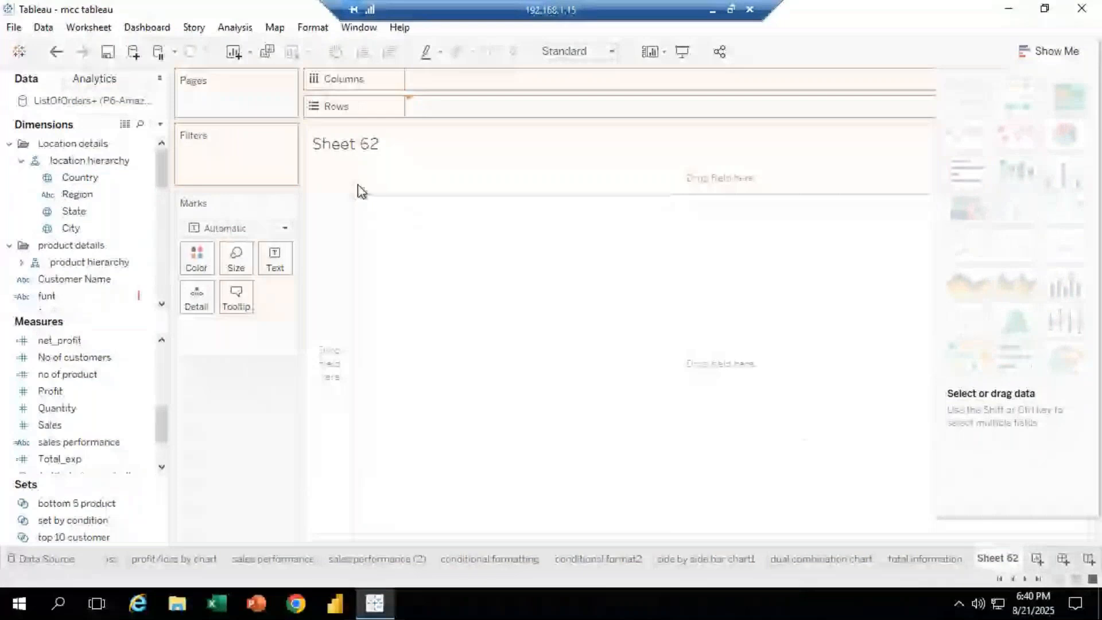
left_click_drag(357, 185, 436, 107)
left_click_drag(50, 426, 424, 217)
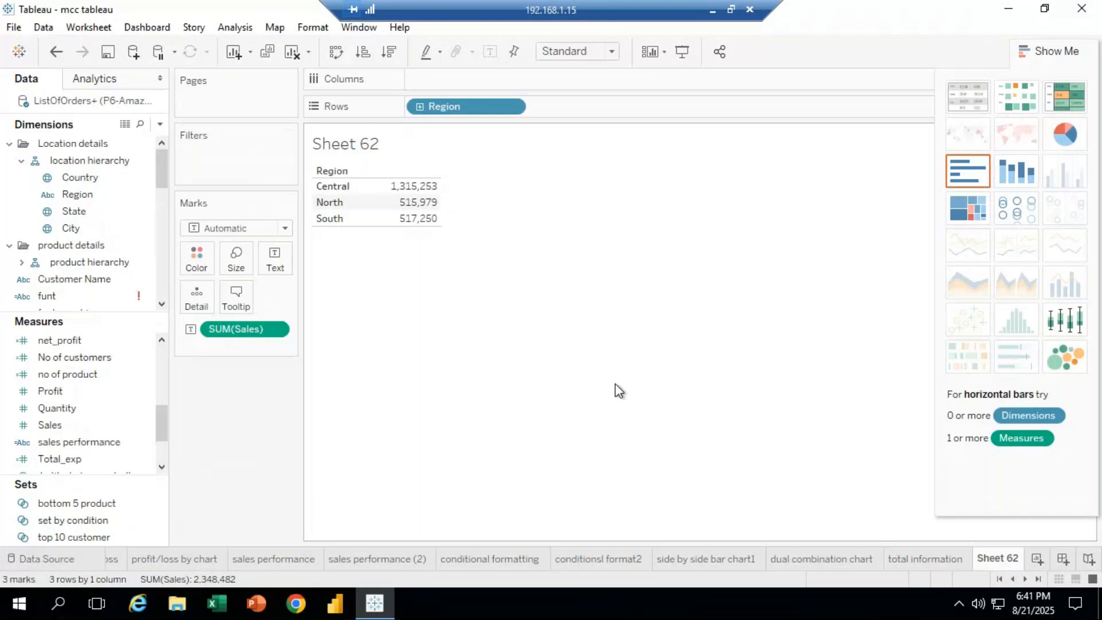
left_click_drag(244, 329, 231, 381)
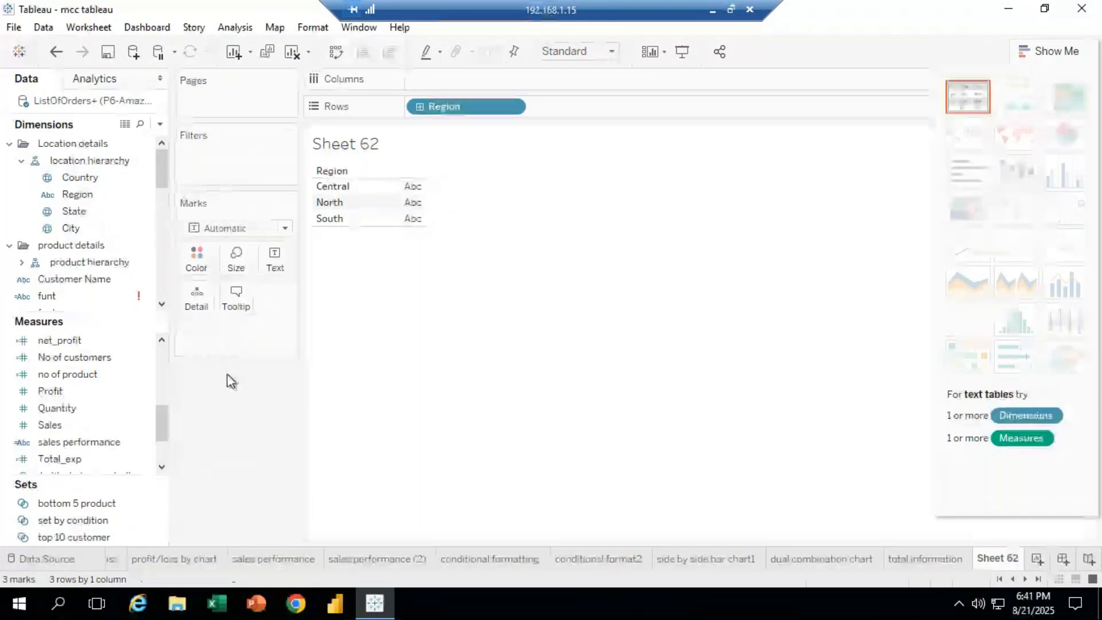
Create a new calculated field and name it percentage_wise_sales
left_click(161, 125)
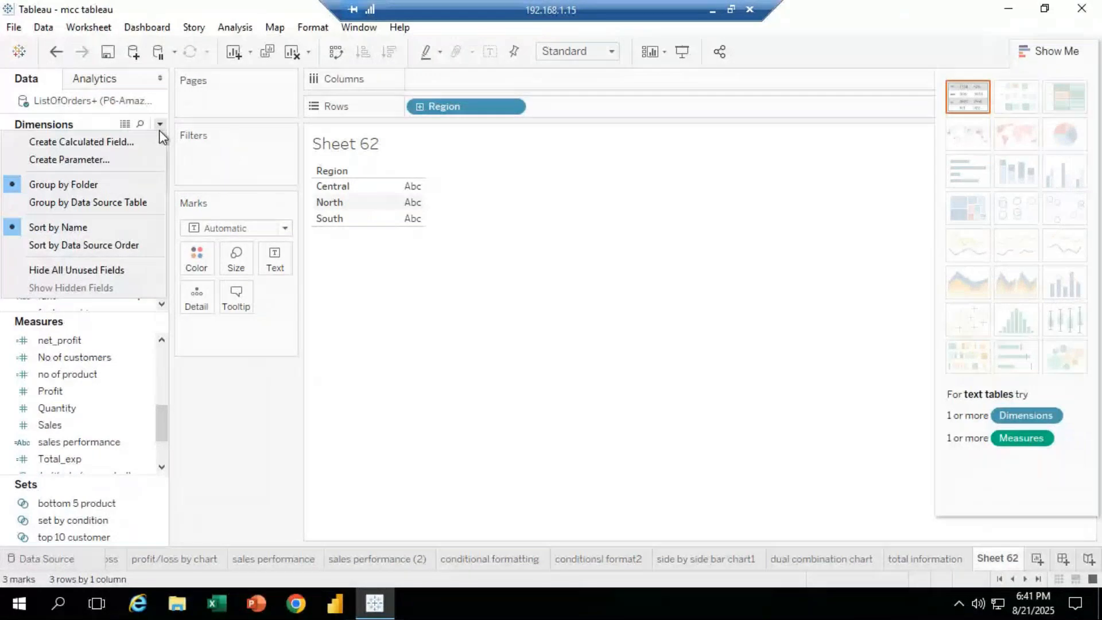
left_click(154, 141)
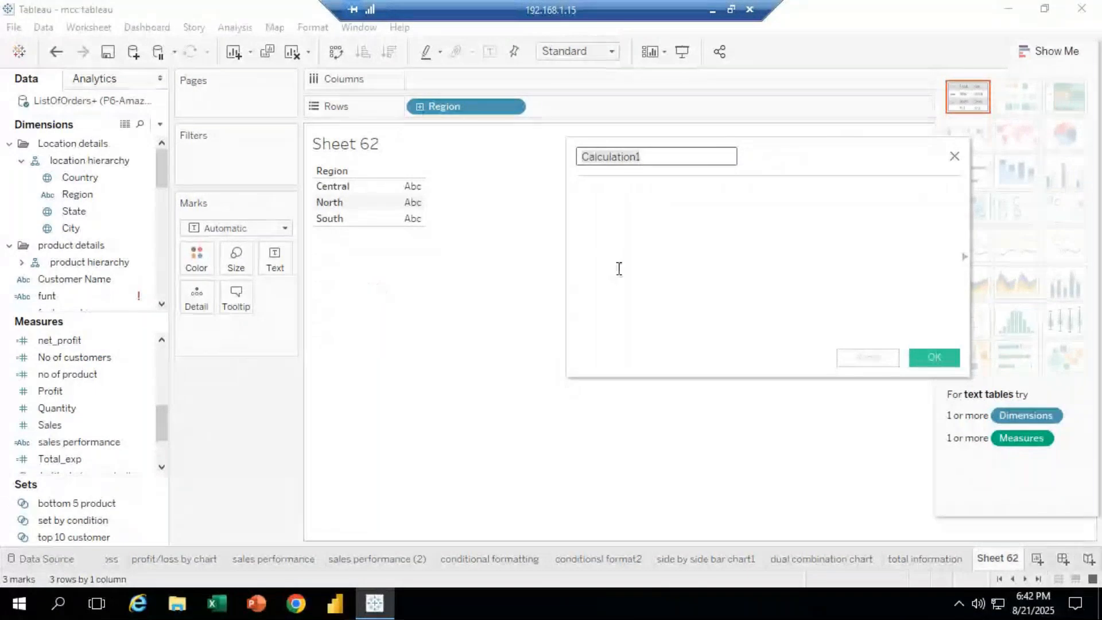
left_click_drag(648, 155, 473, 160)
type("per")
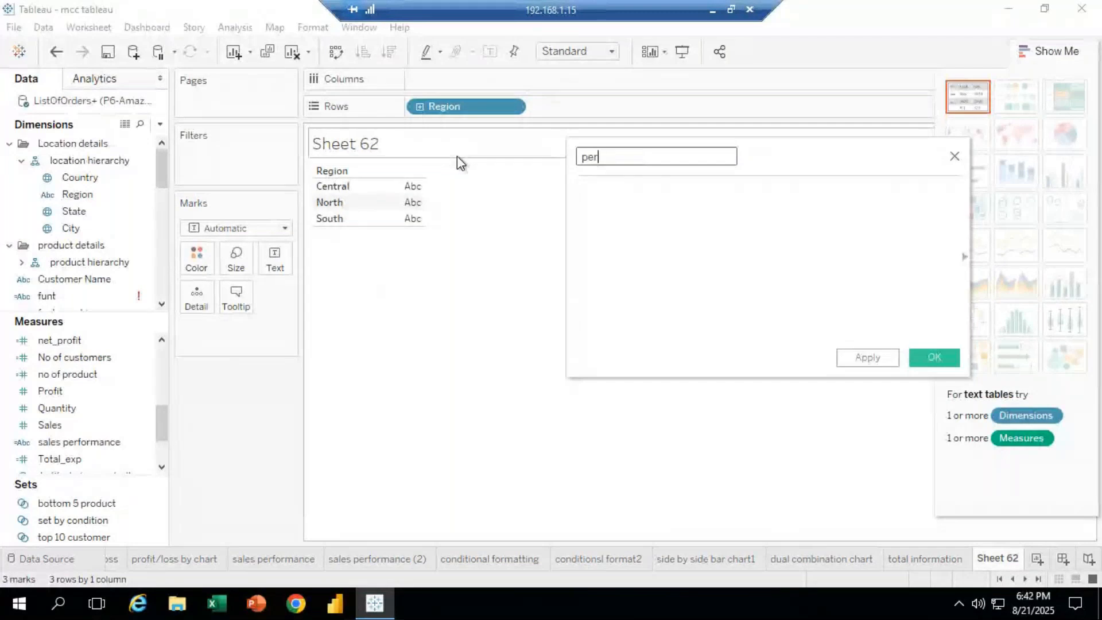
type("centagewise")
key("BackSpace")
key("BackSpace")
key("BackSpace")
key("BackSpace")
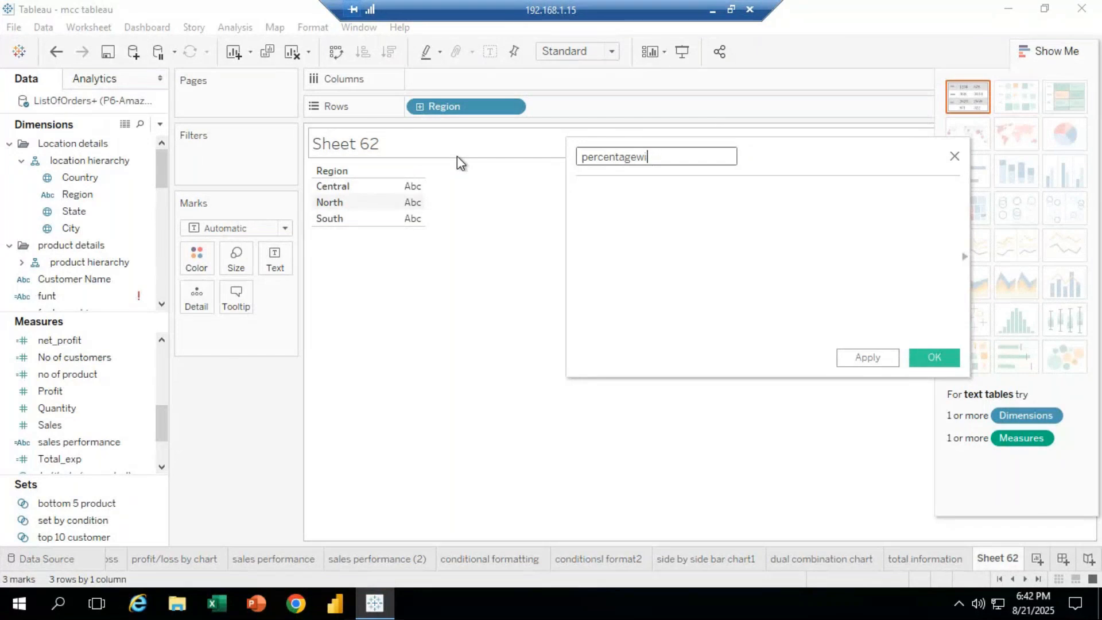
type("_wise_sales")
Start the calculation formula with ROUND(SUM(sales)/ as the numerator and division sign
left_click(599, 194)
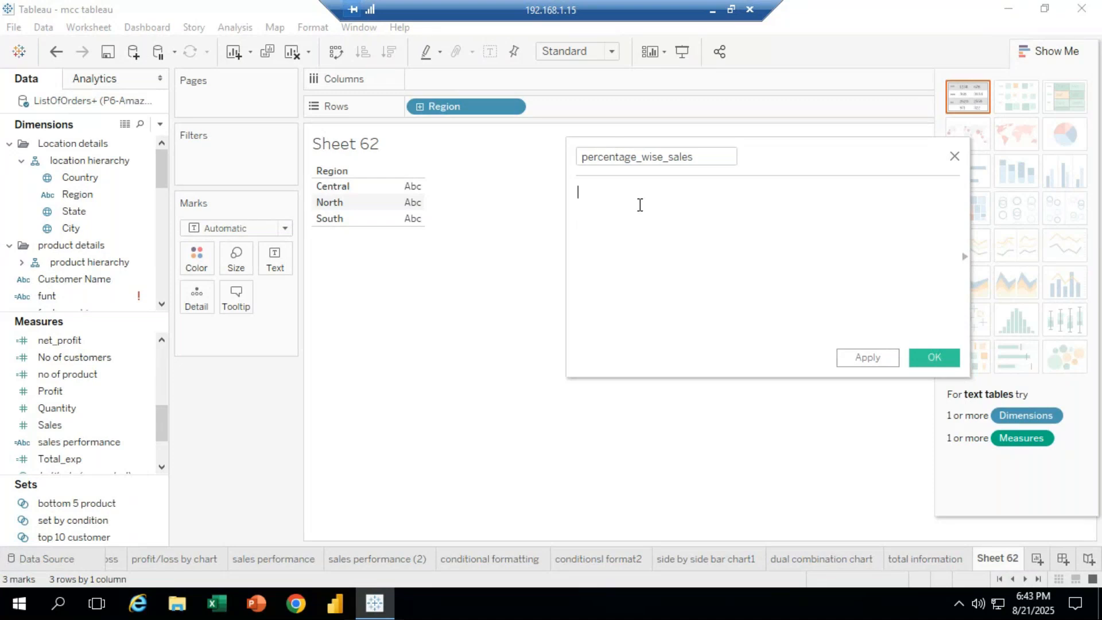
type("round")
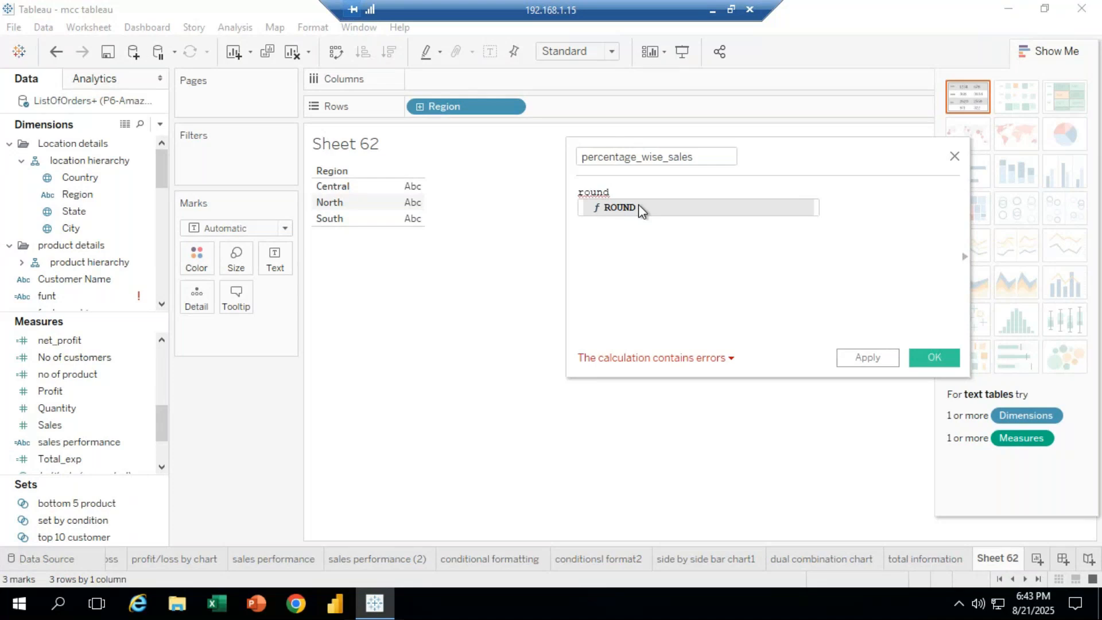
double_click(642, 207)
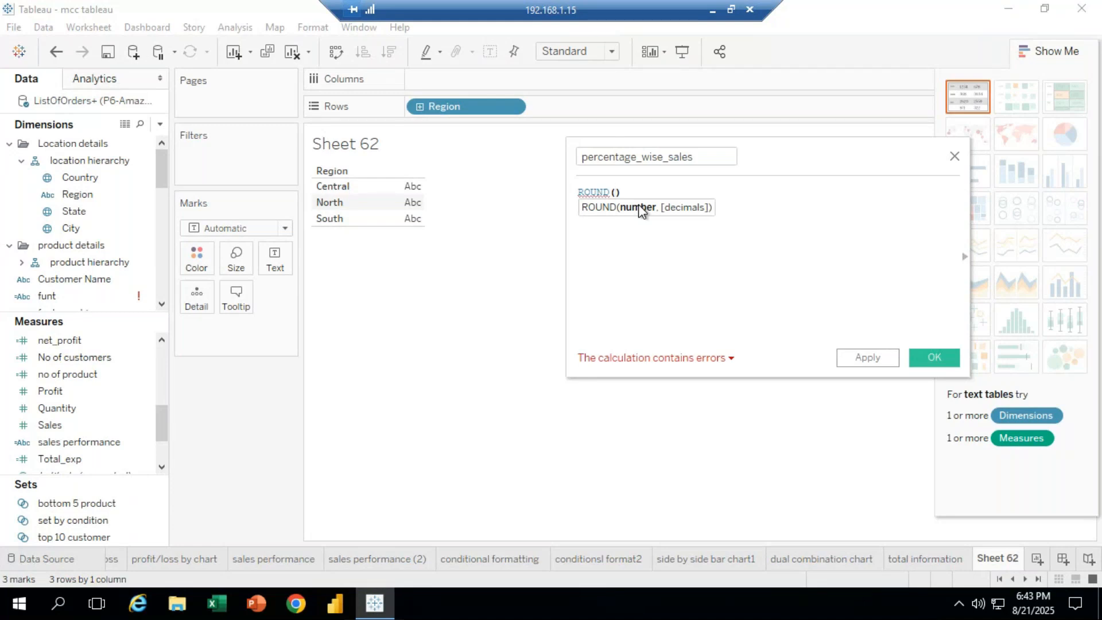
type("sum")
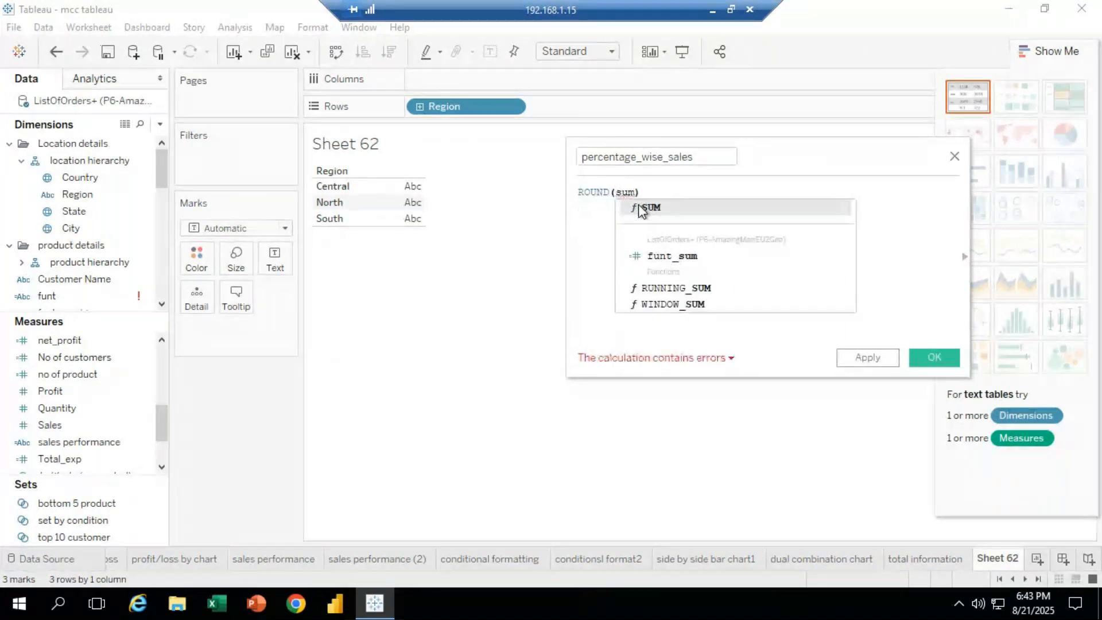
key("Return")
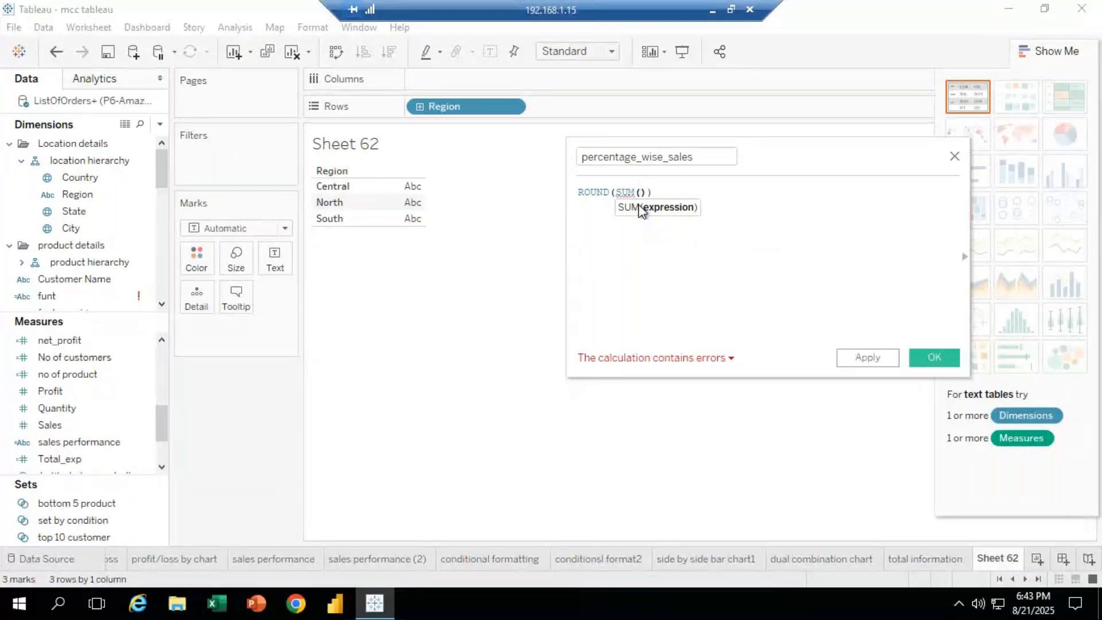
type("sale")
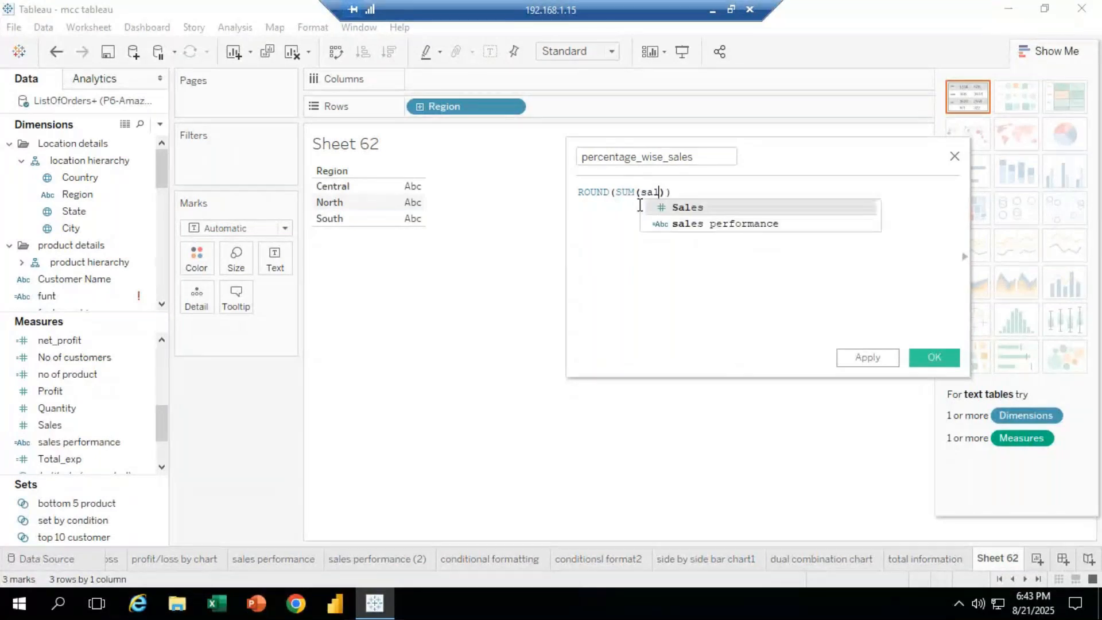
type("s")
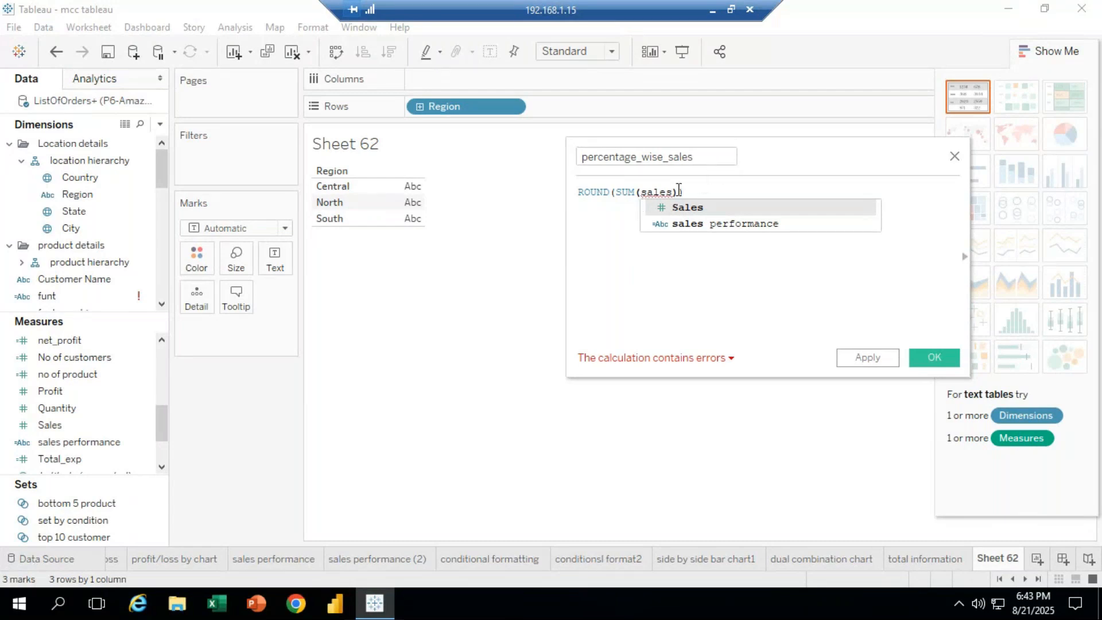
type(")/")
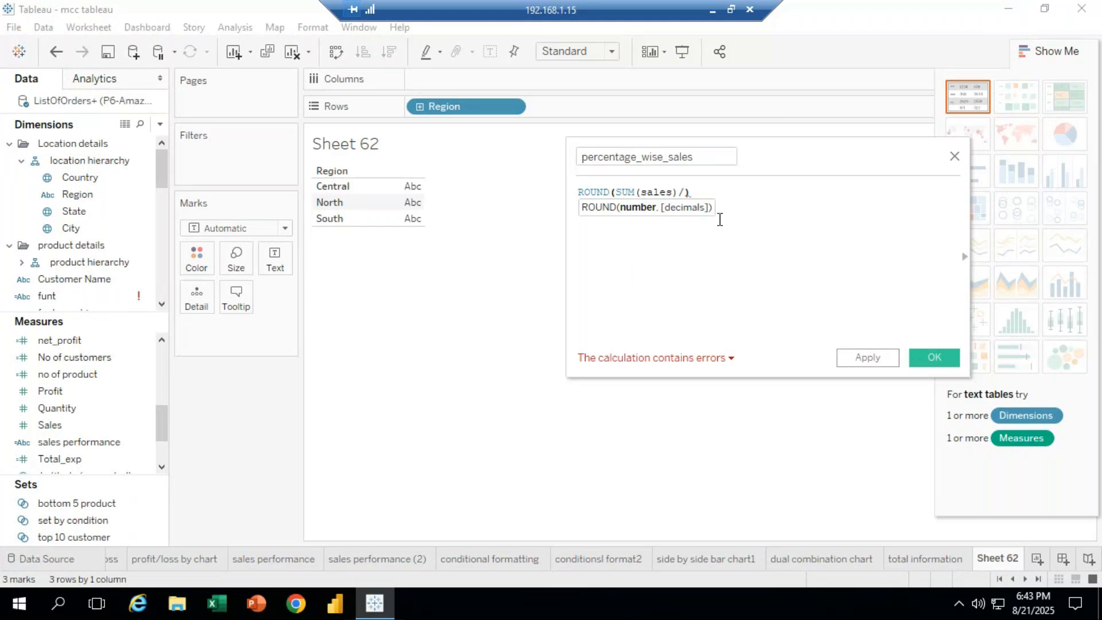
Add SUM({SUM([Sales]) as the divisor and 2 as the number of decimals in the ROUND formula
type("sum")
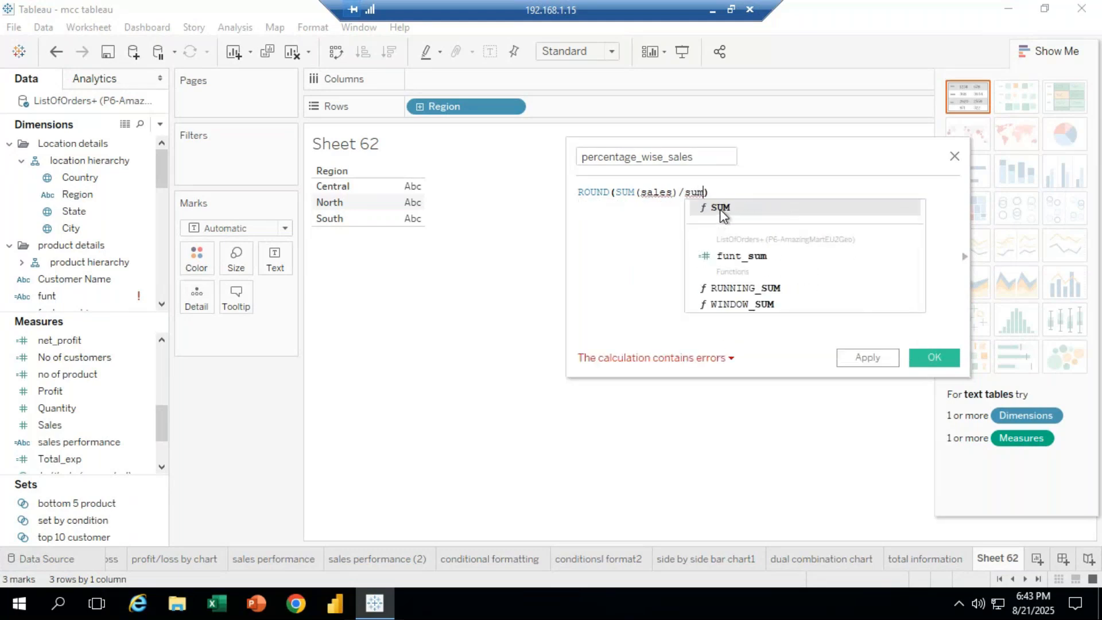
left_click(719, 208)
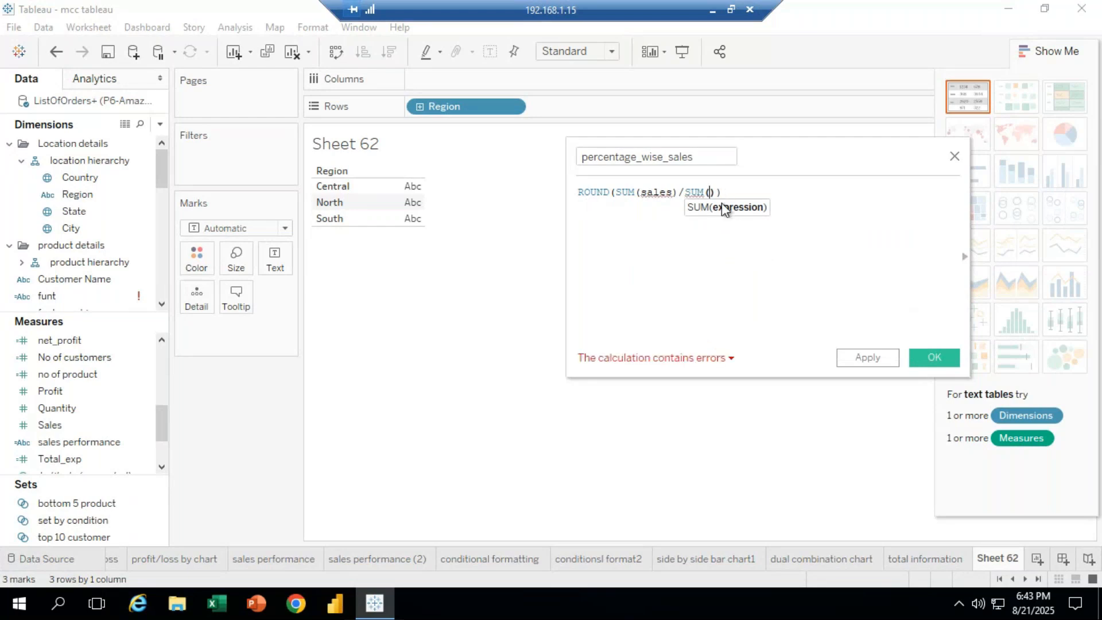
type("(")
type("sum")
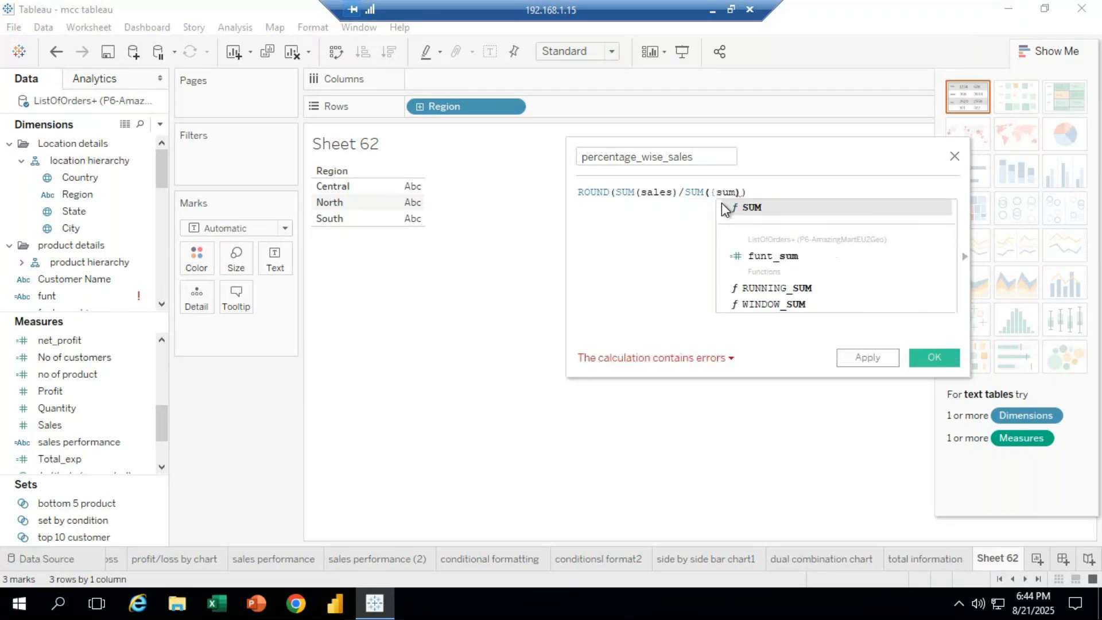
double_click(758, 212)
type("sale")
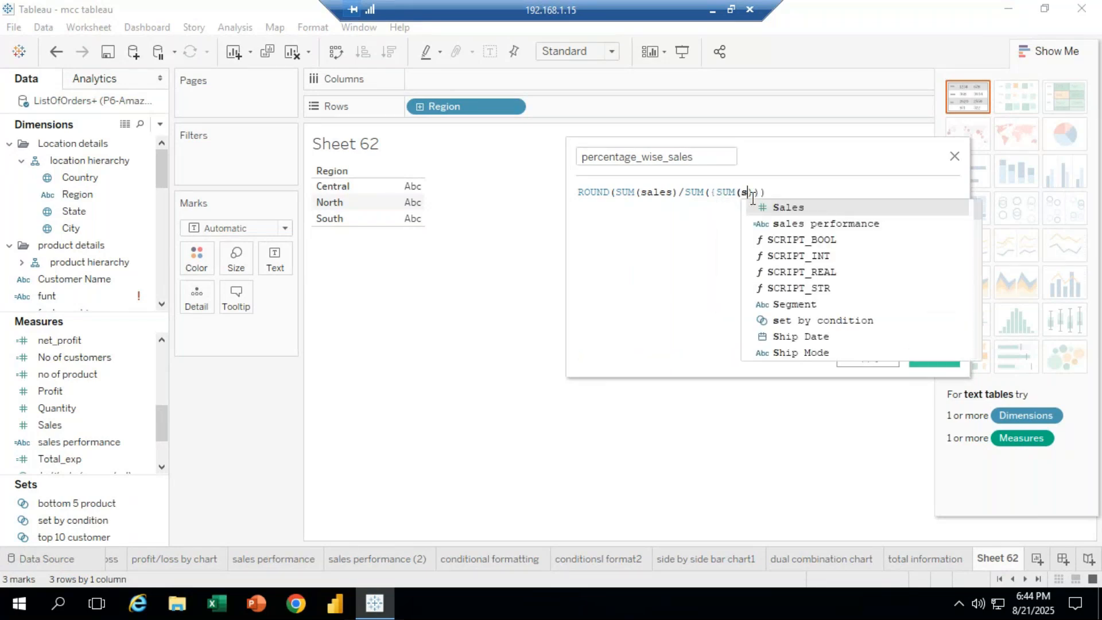
type("s")
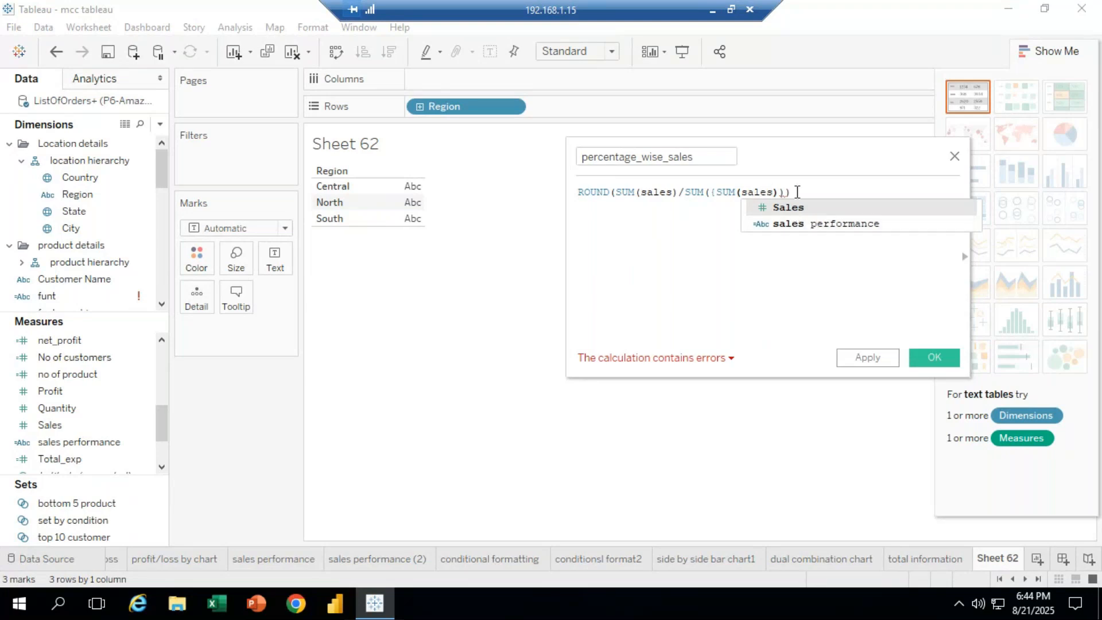
left_click(791, 209)
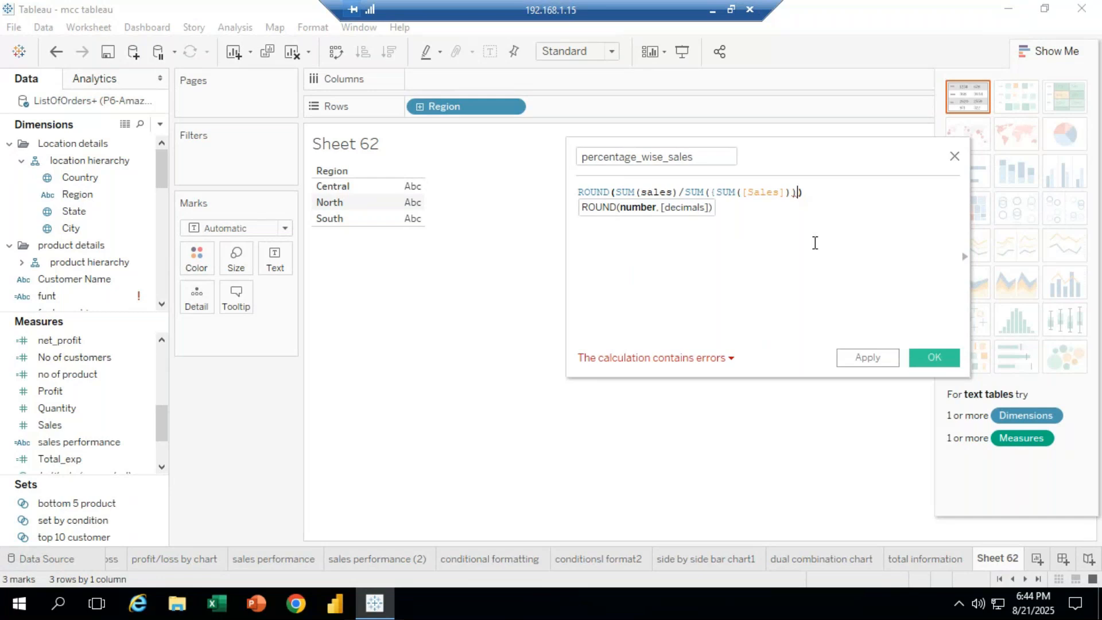
type(",")
type("2")
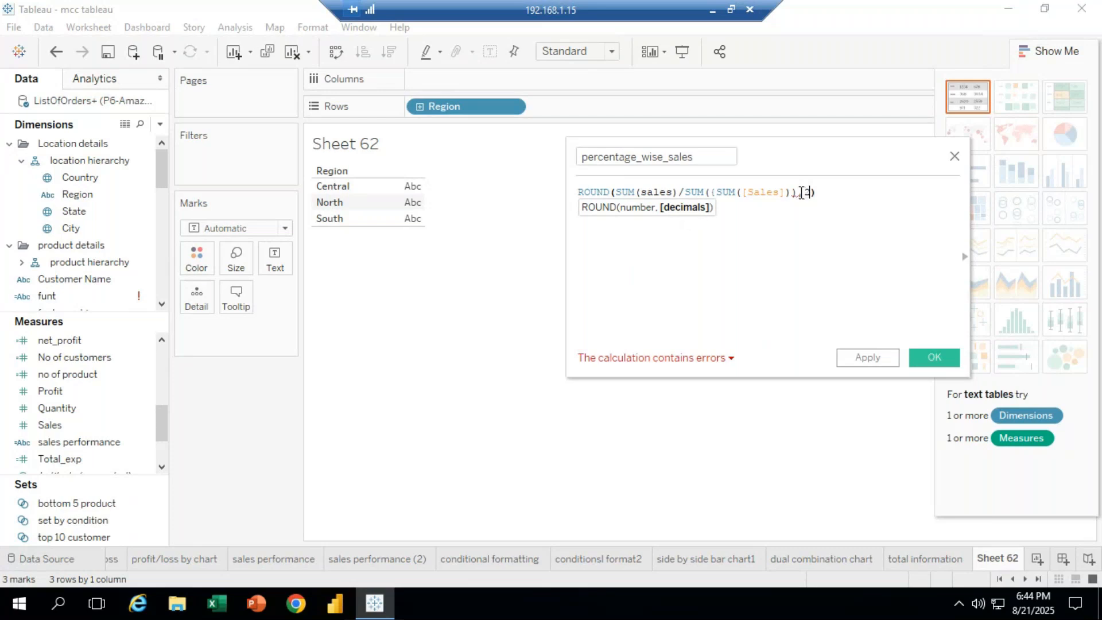
Check the calculation error and add the missing closing brace, making the formula ROUND(SUM(sales)/SUM({SUM([Sales])}),2)
left_click(726, 357)
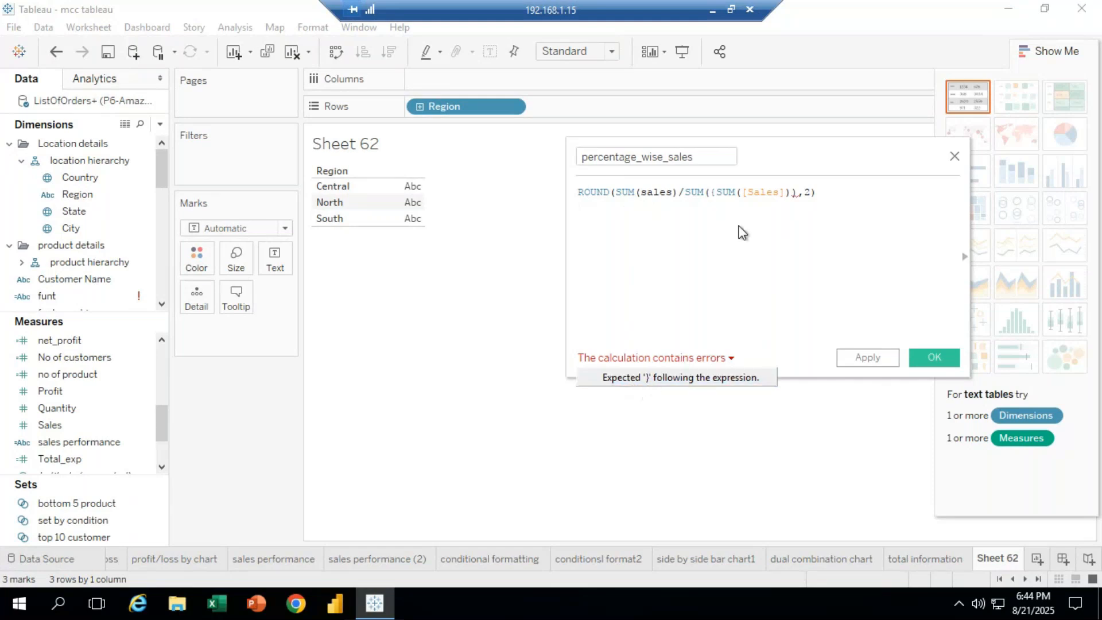
left_click(798, 193)
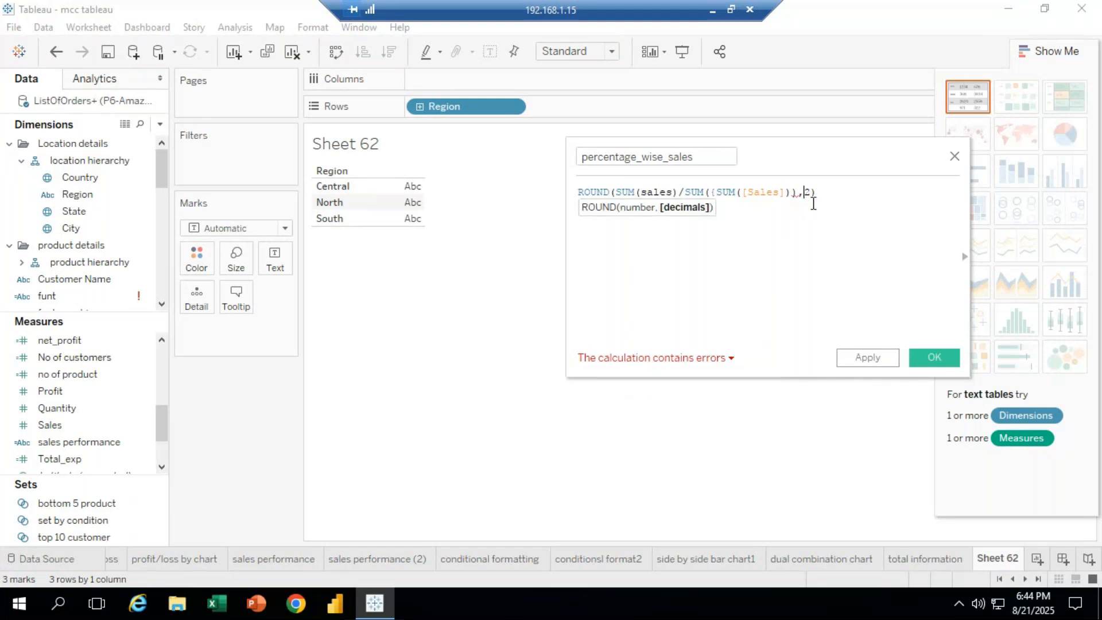
key("BackSpace")
key("BackSpace")
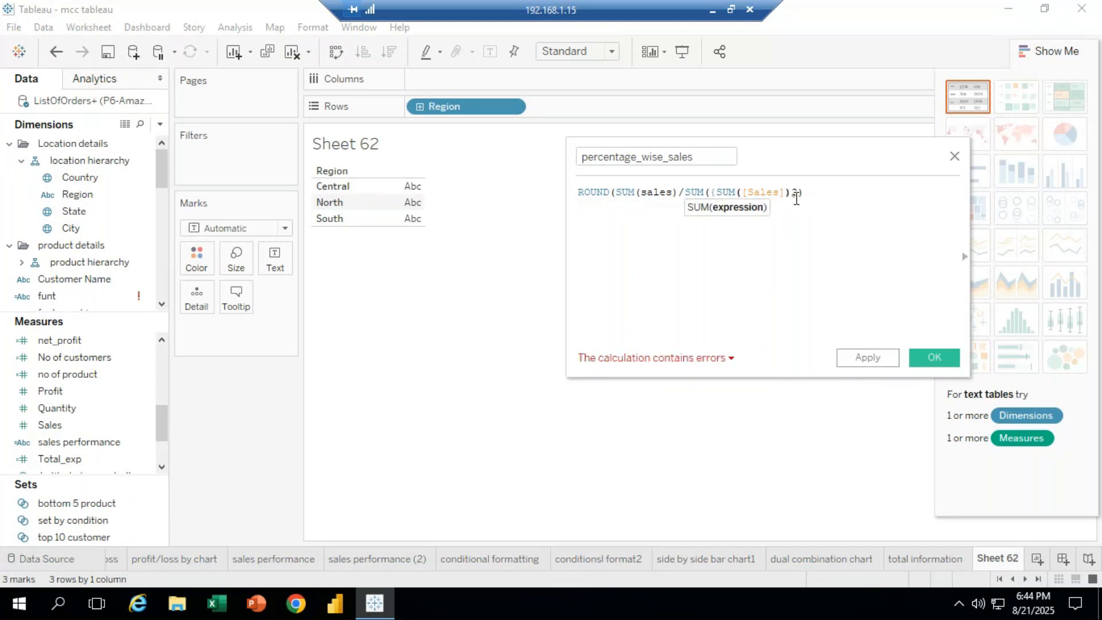
type("}")
type(")),")
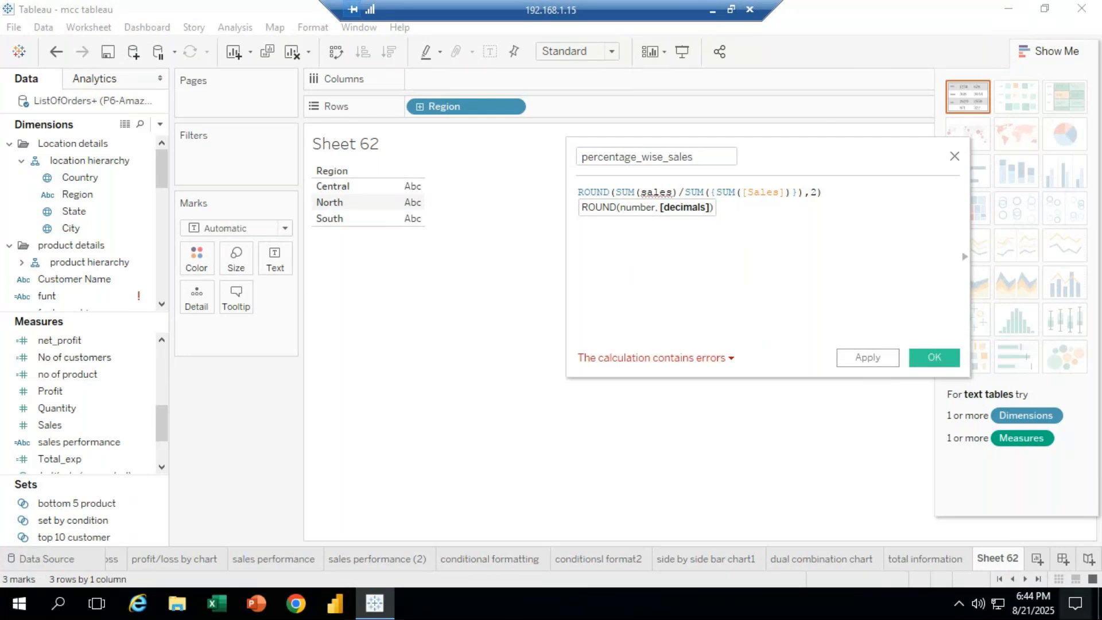
Check the calculation error and clear the percentage_wise_sales formula back to ROUND(SUM
left_click(722, 358)
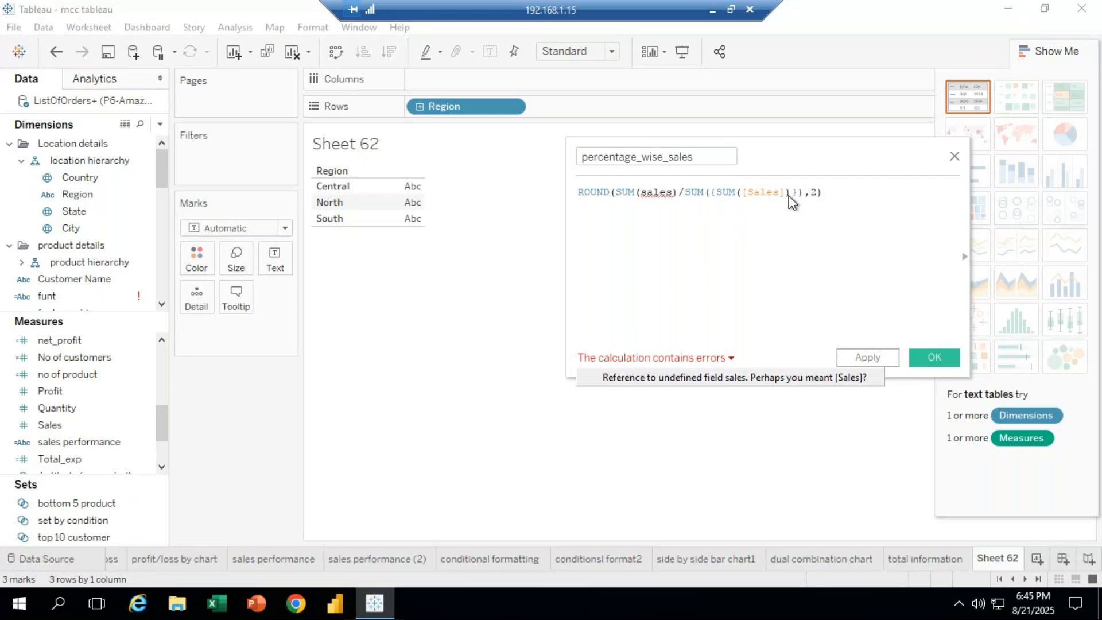
left_click(822, 191)
key("BackSpace")
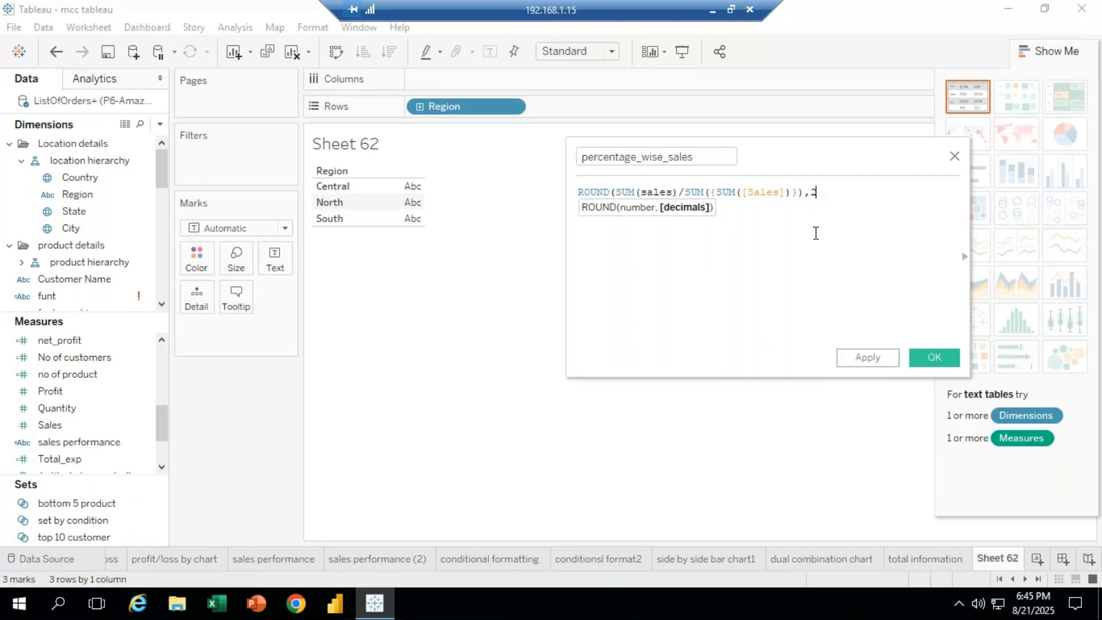
key("BackSpace")
key("BackSpace")
key("BackSpace")
key("BackSpace")
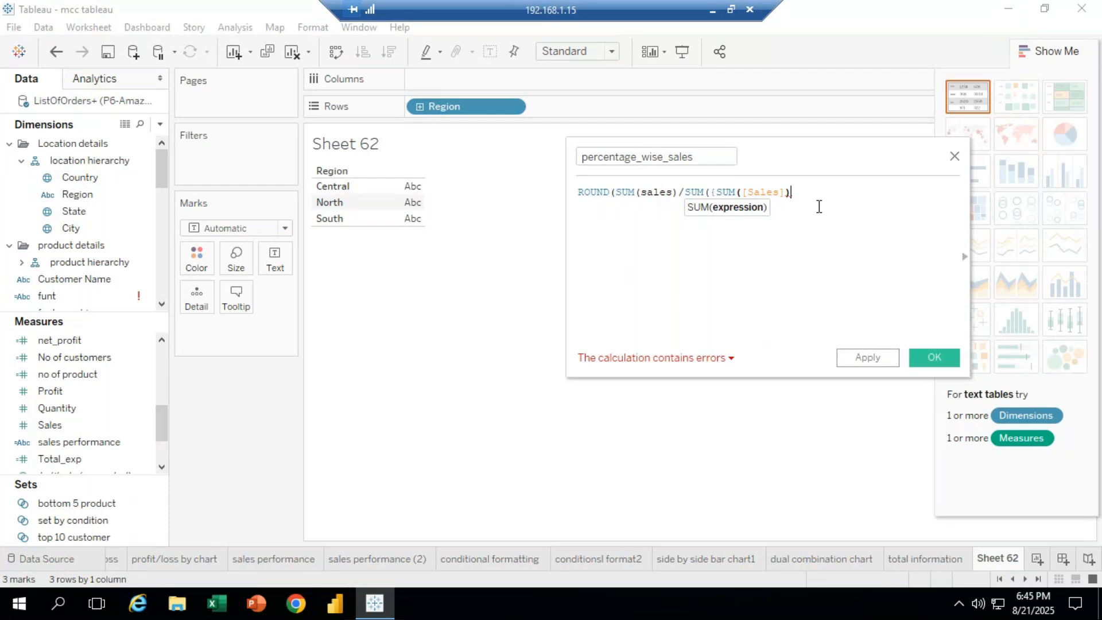
left_click(804, 198)
key("BackSpace")
key("BackSpace")
key("BackSpace")
key("BackSpace")
key("BackSpace")
key("BackSpace")
key("BackSpace")
key("BackSpace")
key("BackSpace")
key("BackSpace")
key("BackSpace")
key("BackSpace")
key("BackSpace")
key("BackSpace")
key("BackSpace")
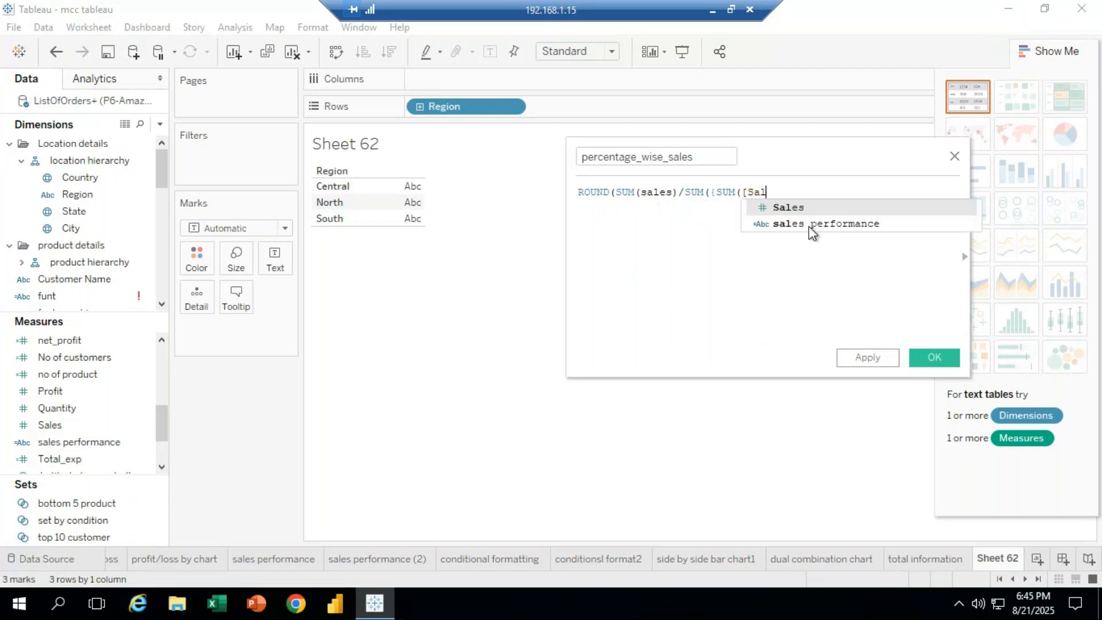
key("BackSpace")
key("BackSpace")
key("BackSpace")
key("BackSpace")
key("BackSpace")
key("BackSpace")
key("BackSpace")
key("BackSpace")
key("BackSpace")
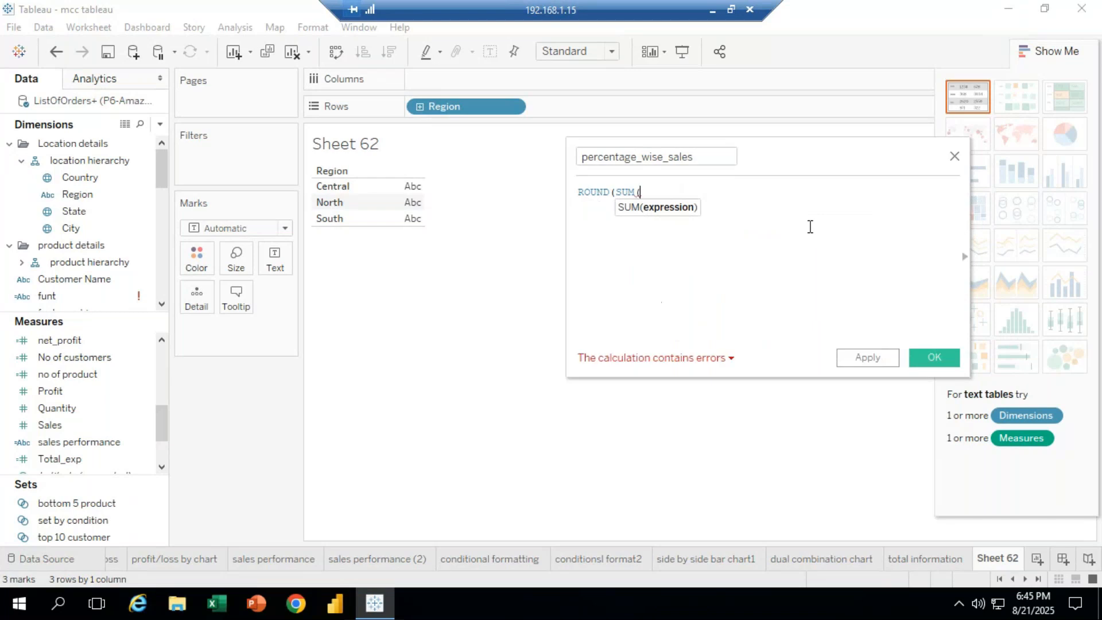
key("BackSpace")
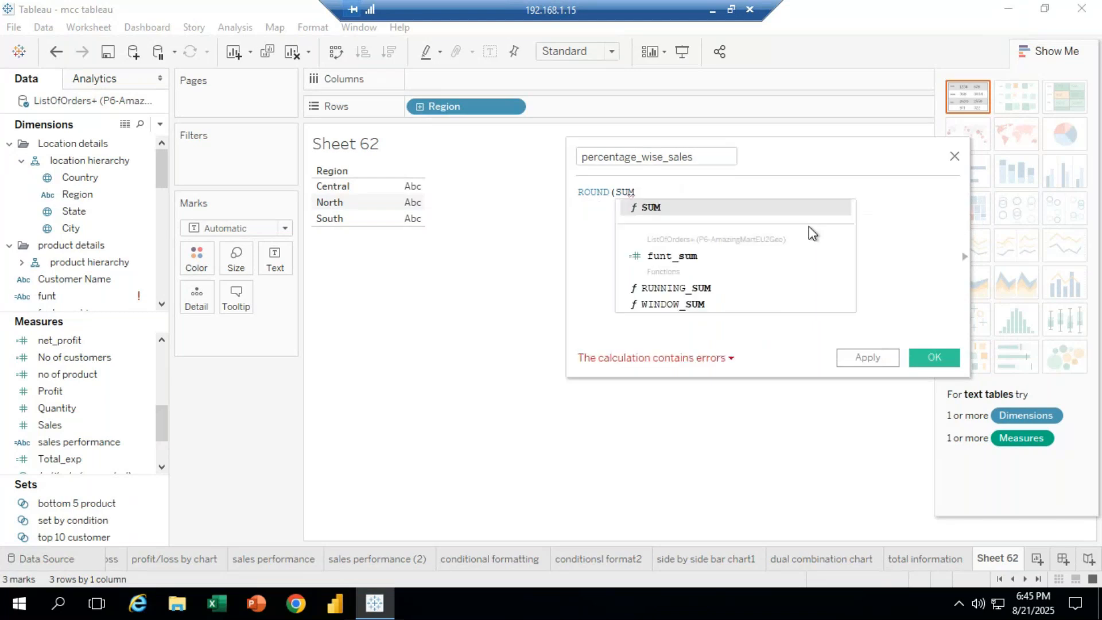
Enter SUM([Sales]) with the Sales field as the numerator inside ROUND, followed by the division sign
left_click(654, 209)
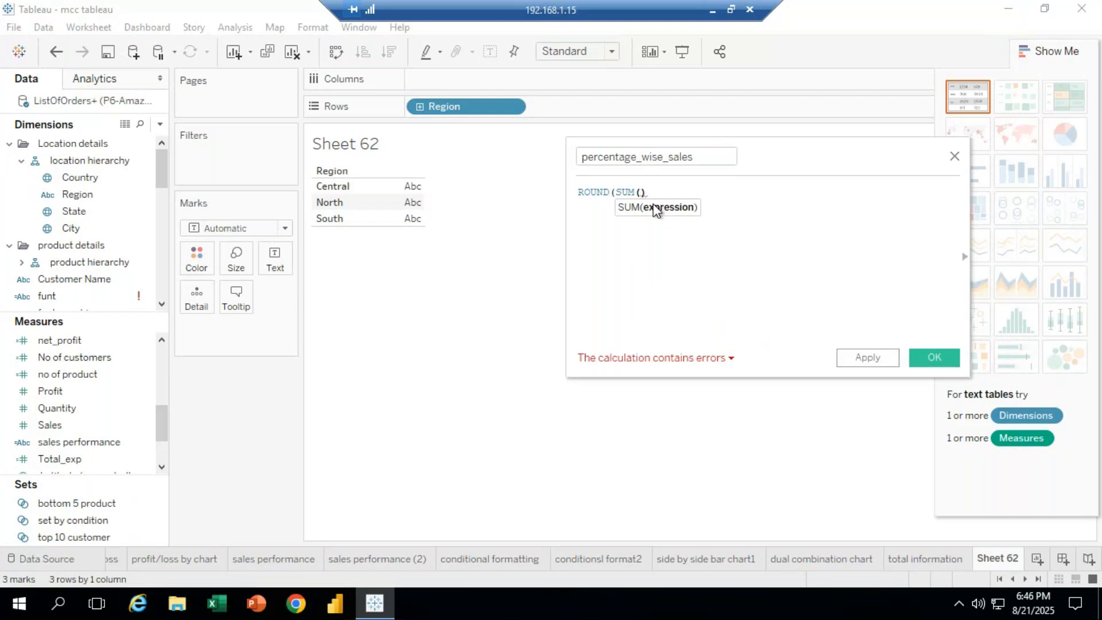
type("sa")
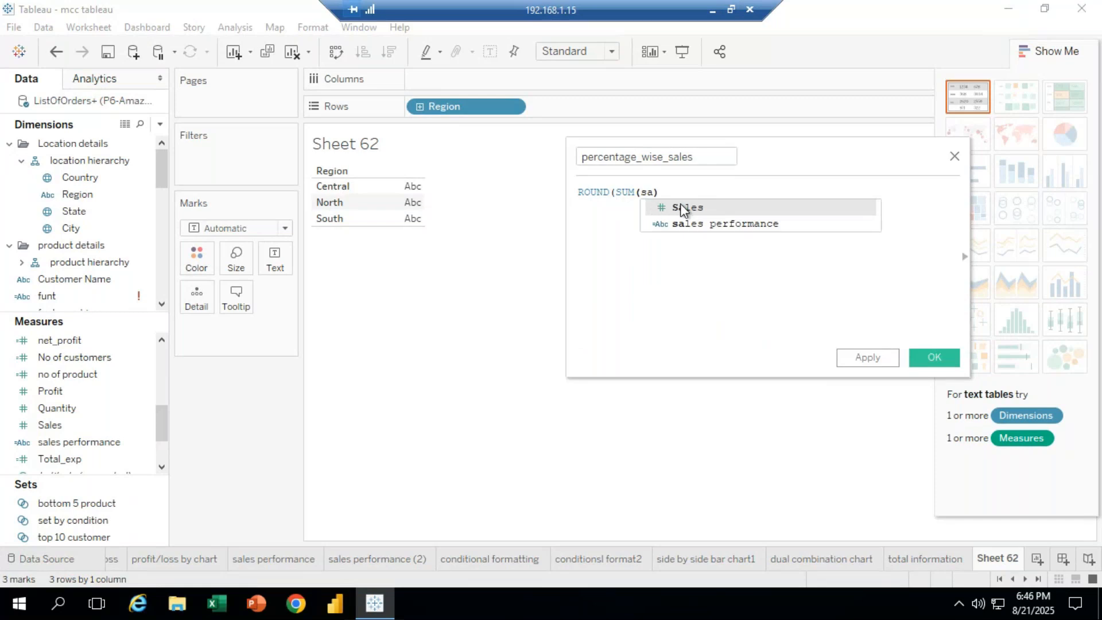
double_click(680, 208)
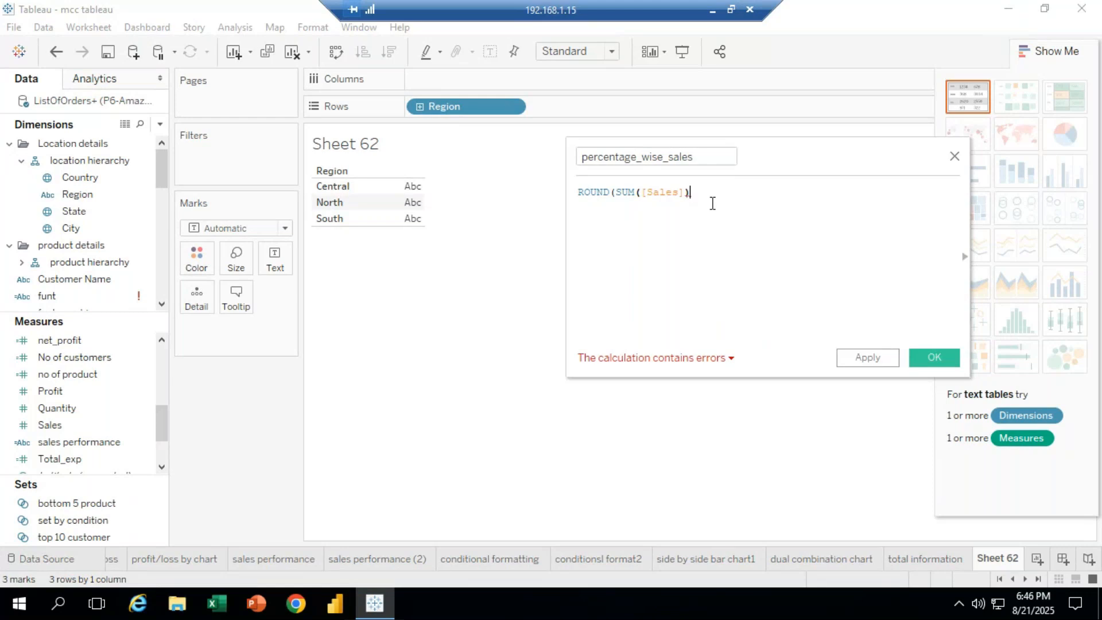
type("/")
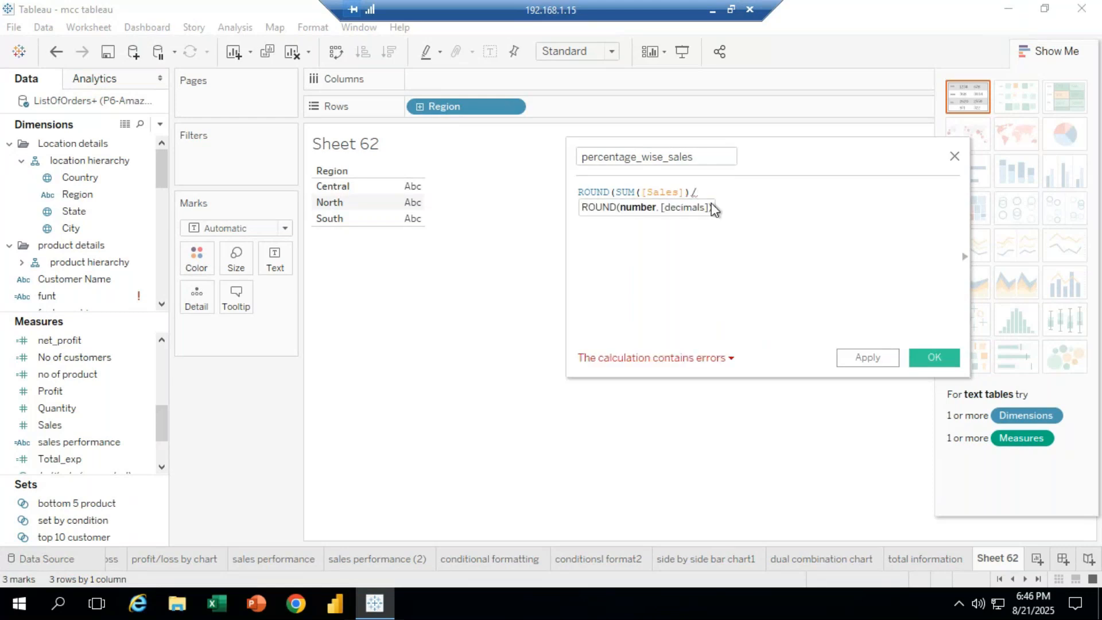
Add a divisor of SUM containing an opening brace and a nested SUM([Sales])
type("sum")
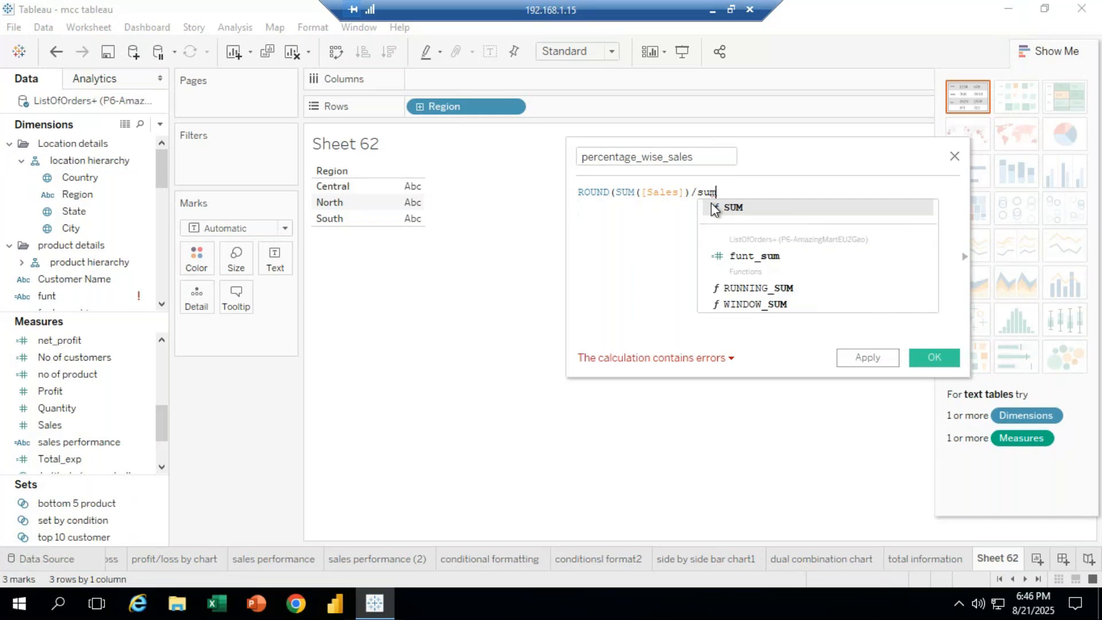
left_click(720, 206)
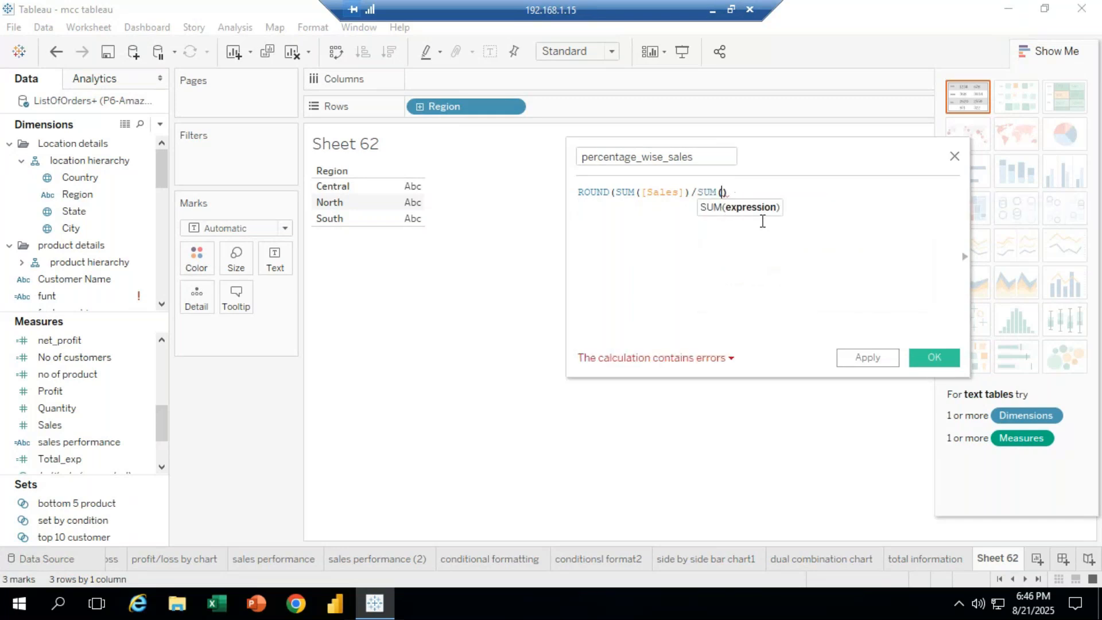
type("{")
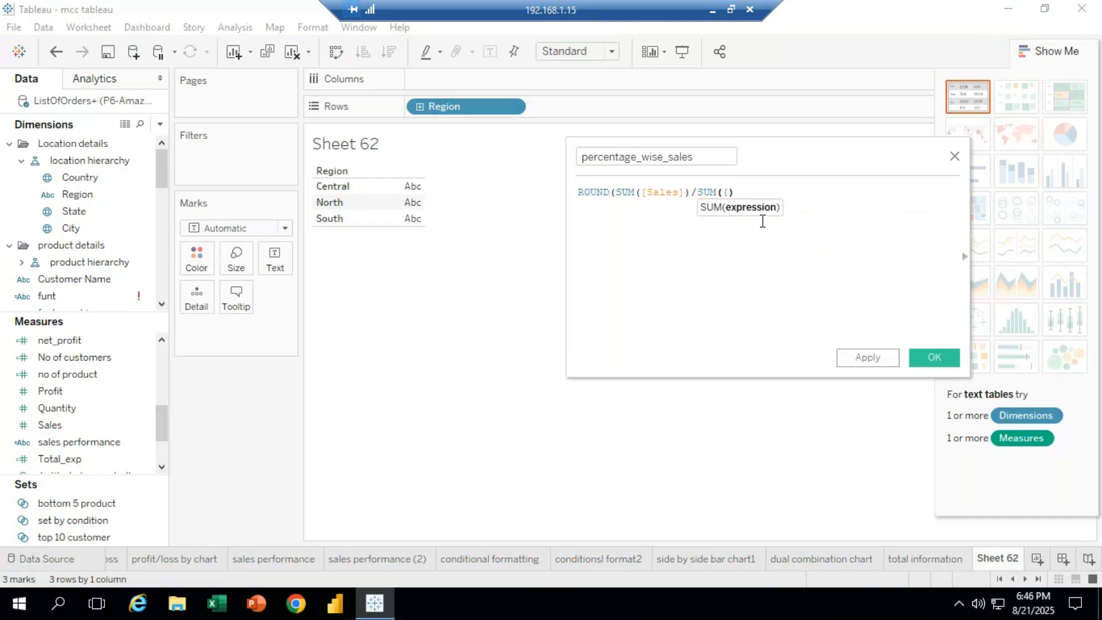
type("sum")
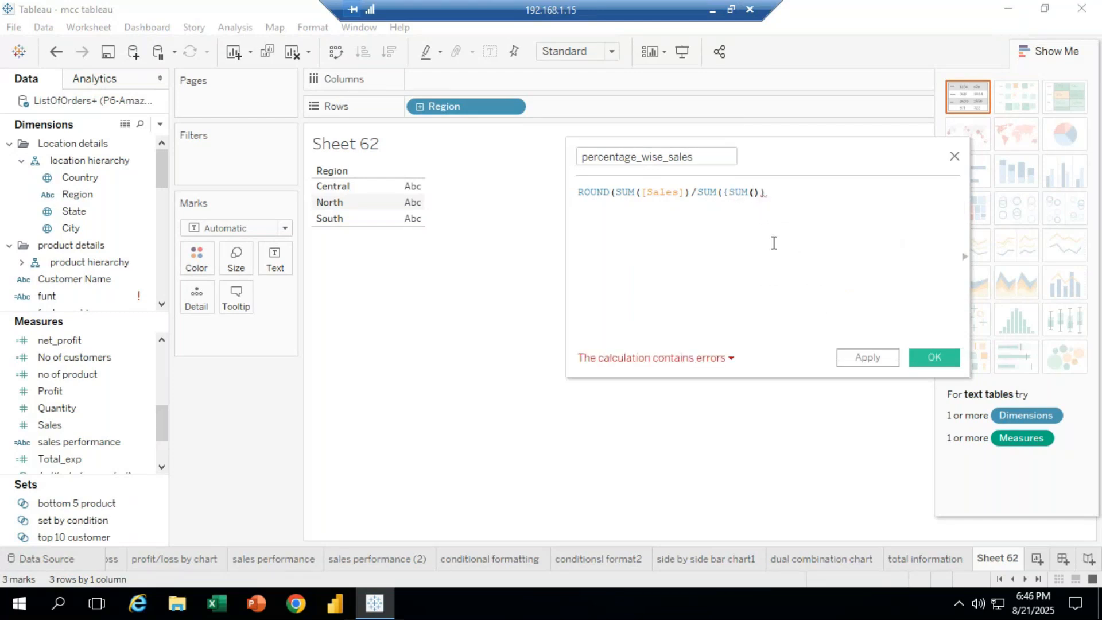
type("sa")
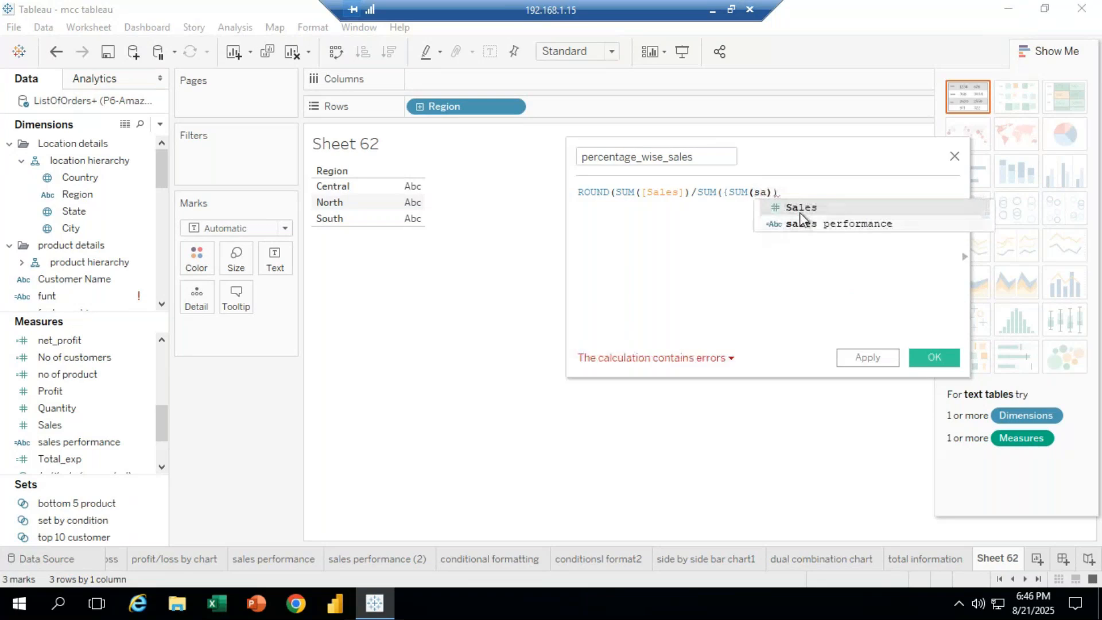
double_click(800, 212)
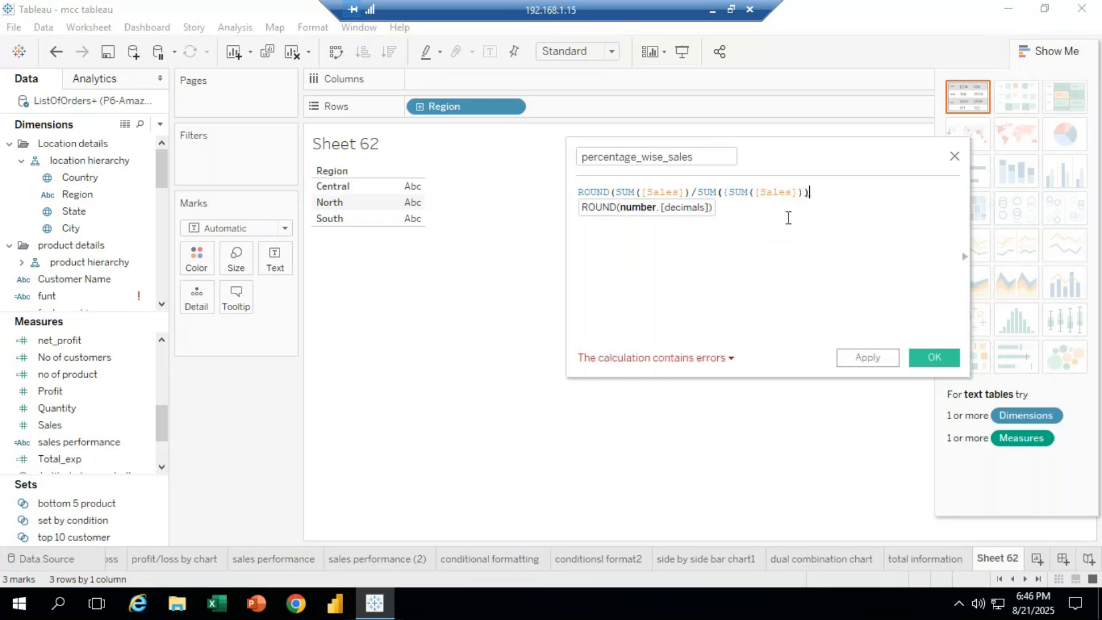
Close the brace and divisor and set 2 decimals, completing the formula as ROUND(SUM([Sales])/SUM({SUM([Sales])}),2)
type(",")
key("BackSpace")
key("BackSpace")
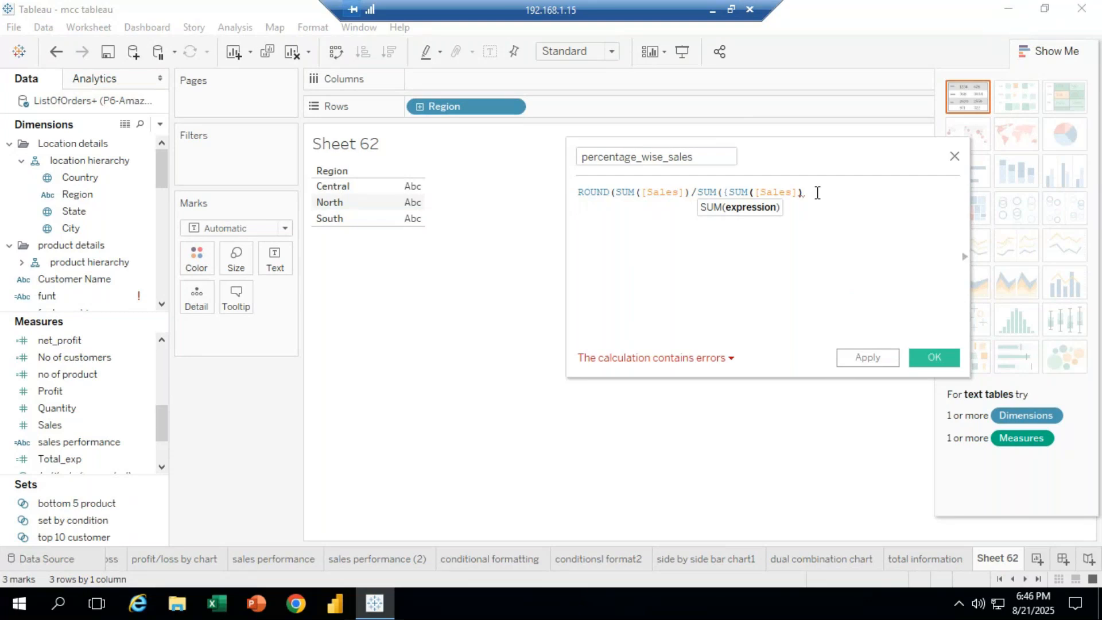
type("}")
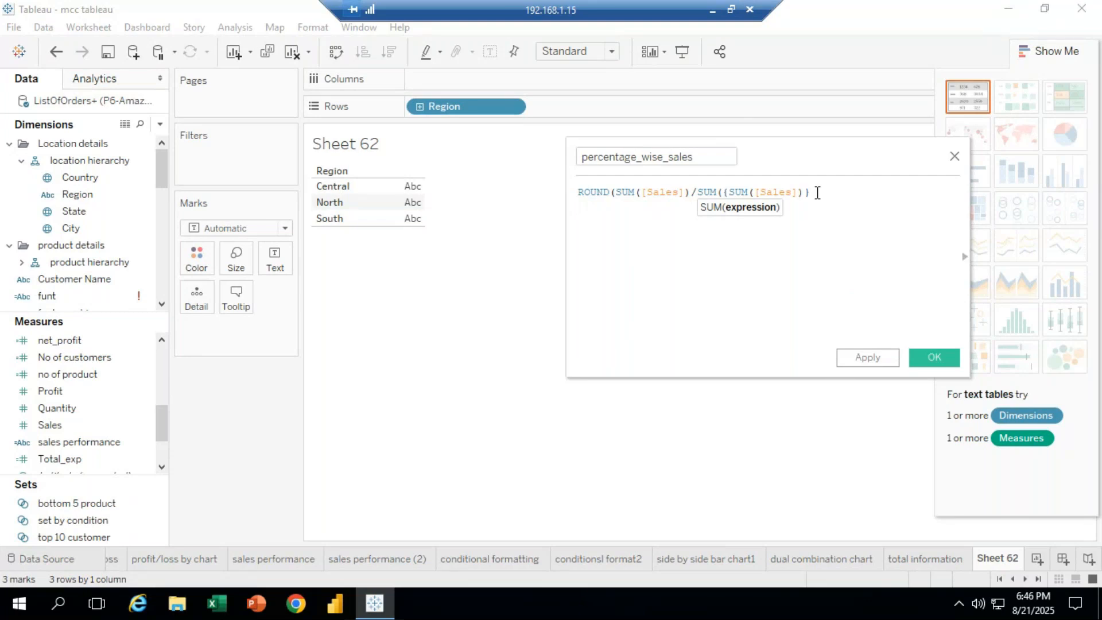
type(")")
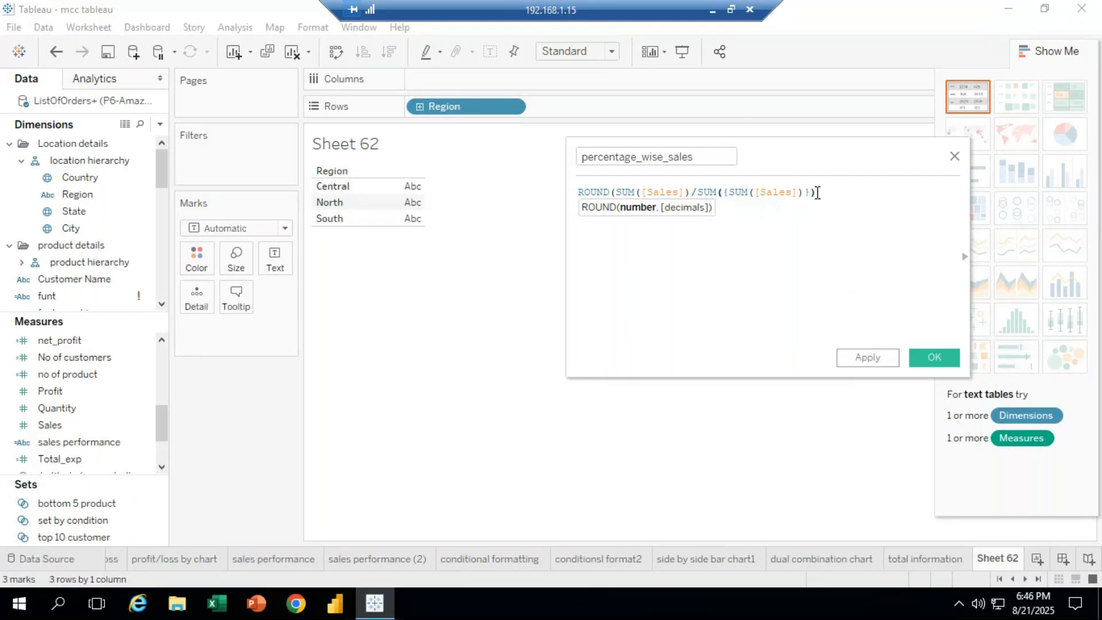
type(",2")
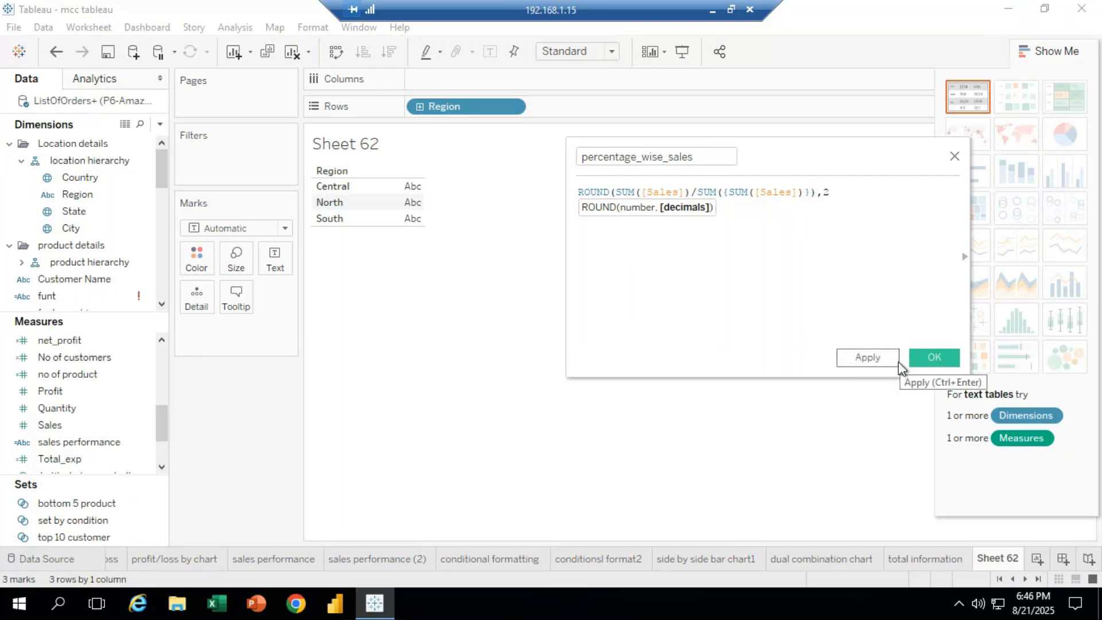
type(")")
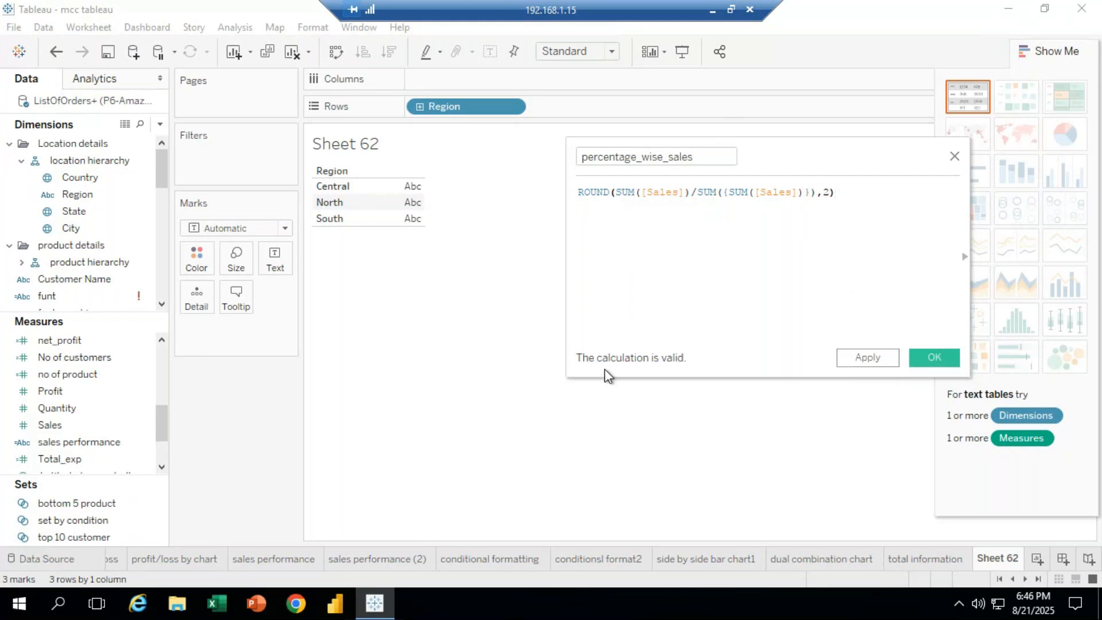
Copy the entire percentage_wise_sales formula and minimize Tableau to reach the desktop
left_click_drag(839, 192, 574, 184)
key("ctrl+c")
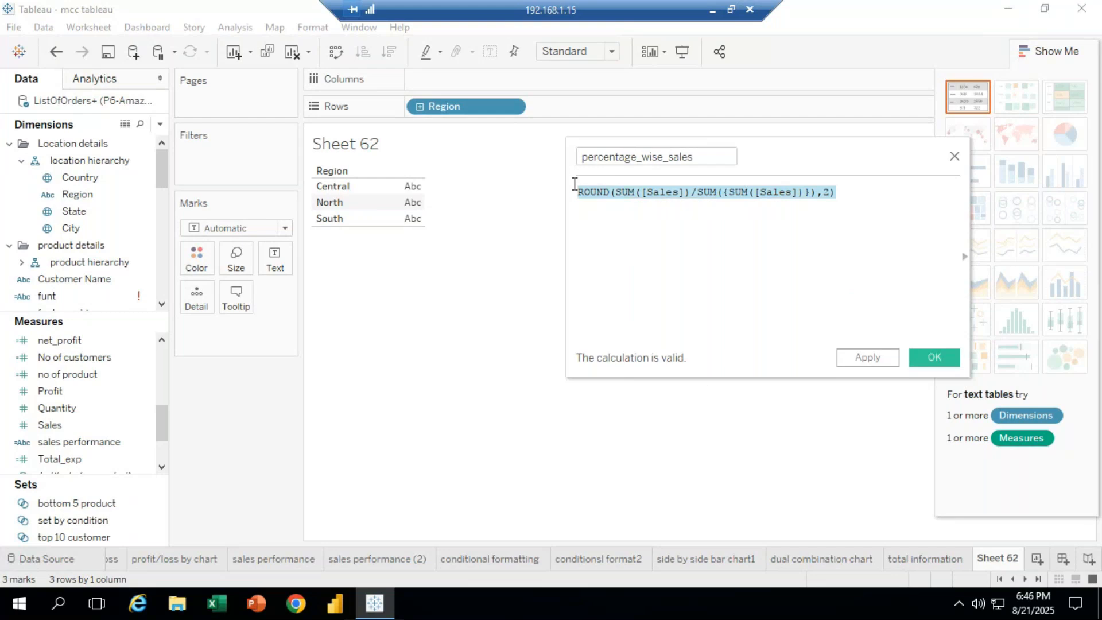
left_click(998, 27)
Open mcc data.txt from the desktop in Notepad and start a new line below the "<100000--> low" note
double_click(759, 259)
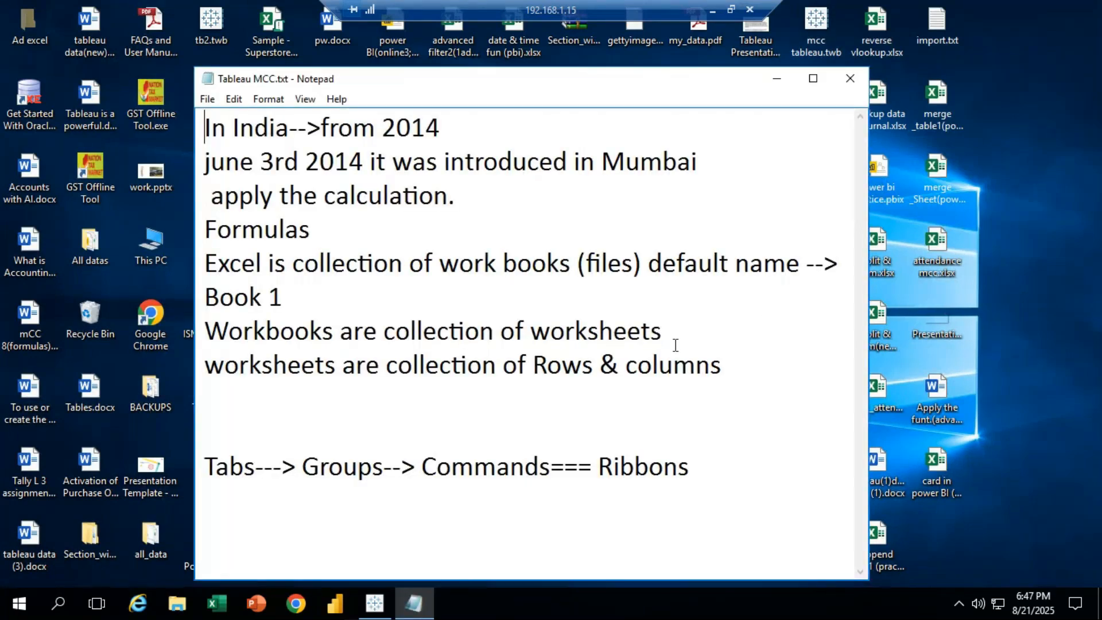
left_click(849, 78)
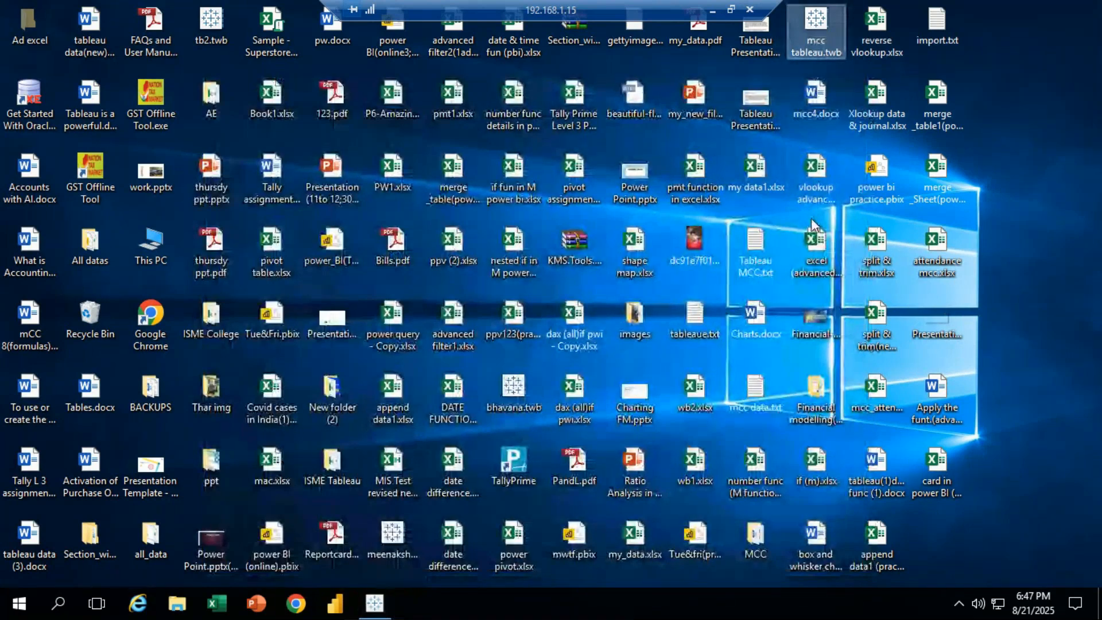
double_click(753, 388)
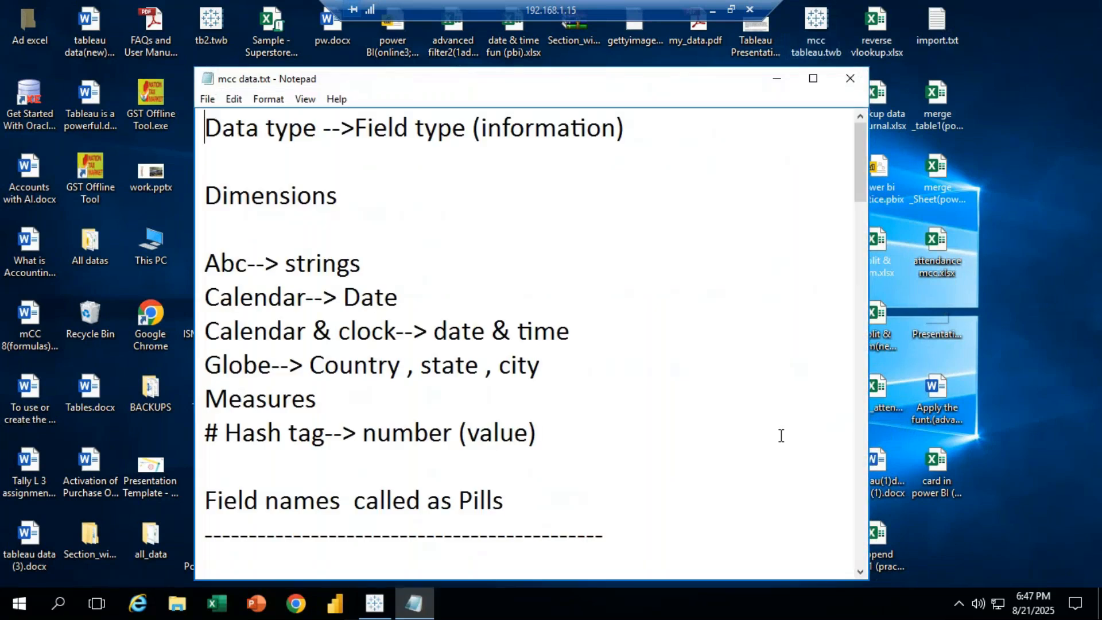
scroll(560, 462, "down", 15)
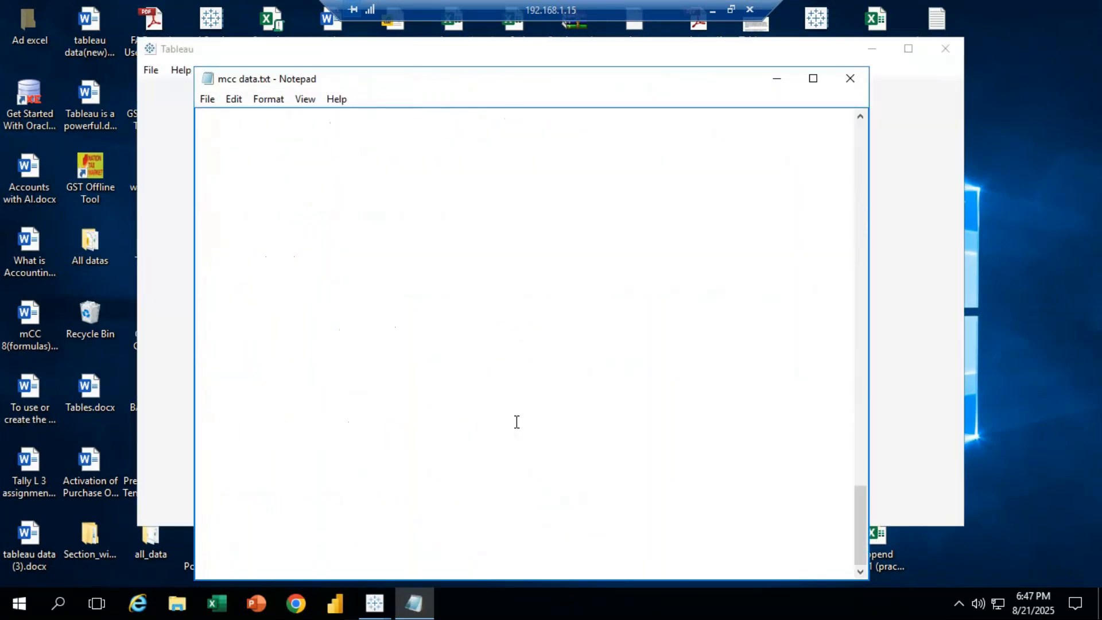
scroll(484, 408, "down", 1)
left_click(757, 484)
key("Return")
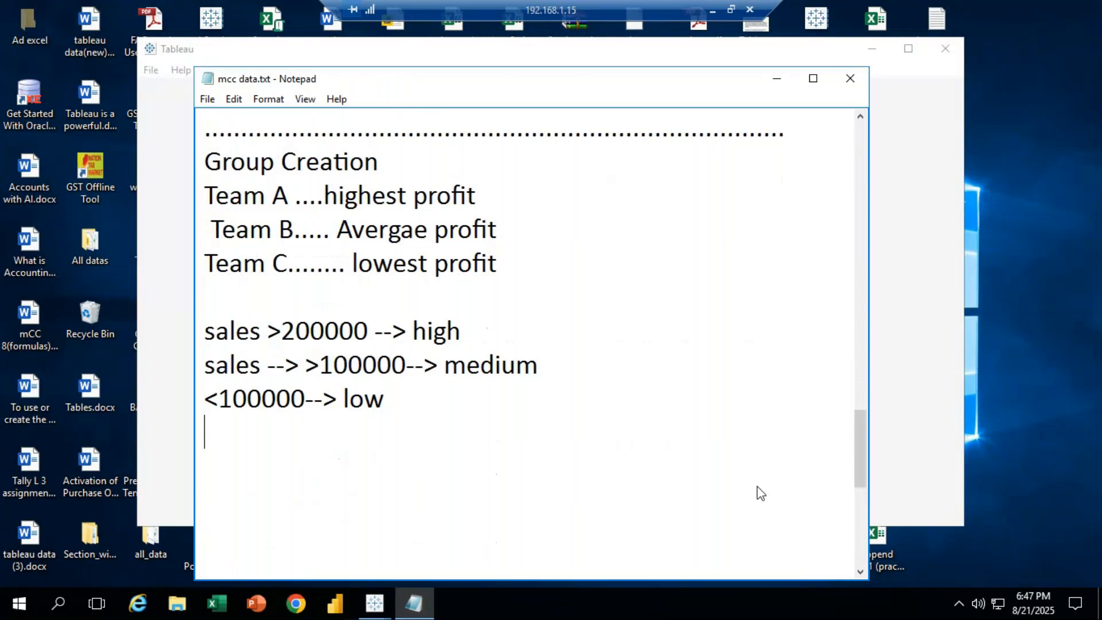
Paste the formula ROUND(SUM([Sales])/SUM({SUM([Sales])}),2) below the sales level notes in mcc data.txt and put the notes away
key("Return")
key("ctrl+v")
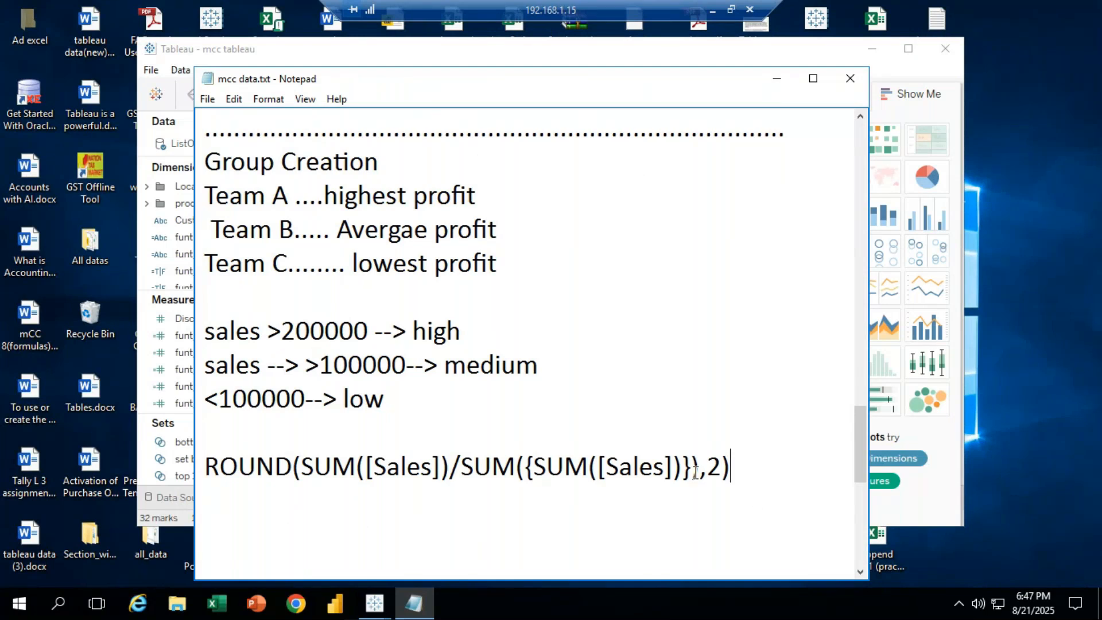
left_click(775, 81)
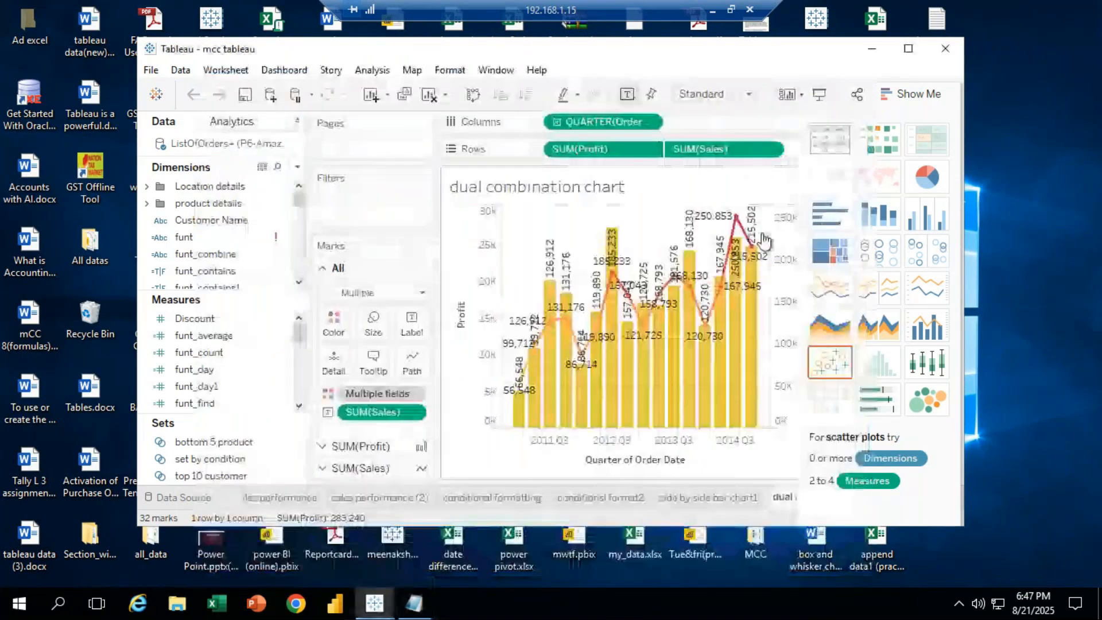
Close the extra Tableau window showing the dual combination chart, leaving the window with Sheet 62 and the calculation open
left_click(912, 49)
mouse_move(374, 602)
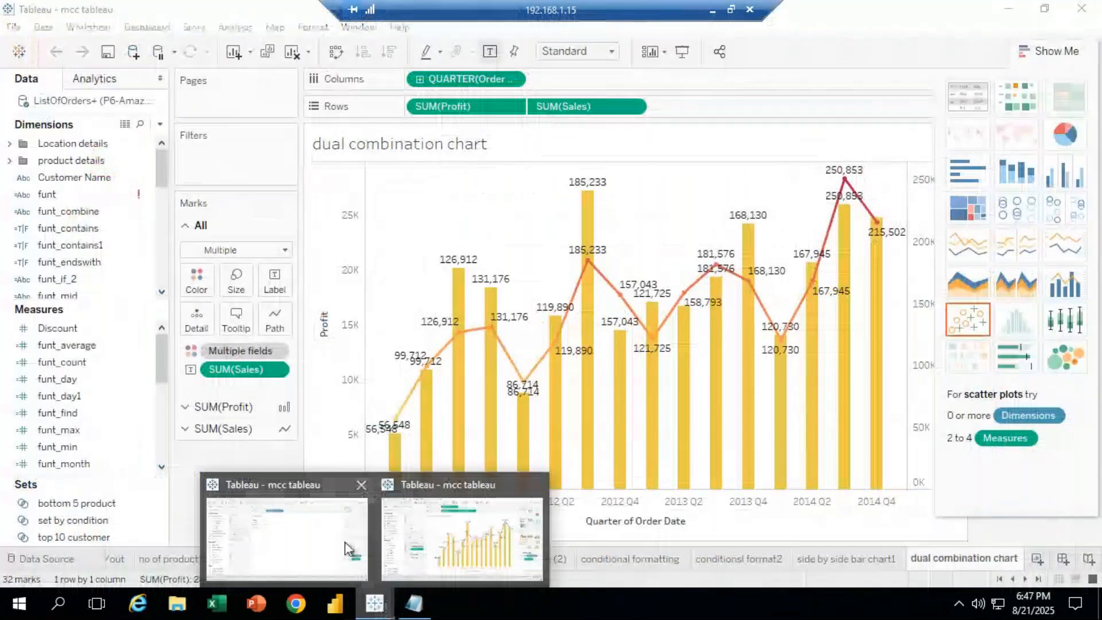
left_click(345, 545)
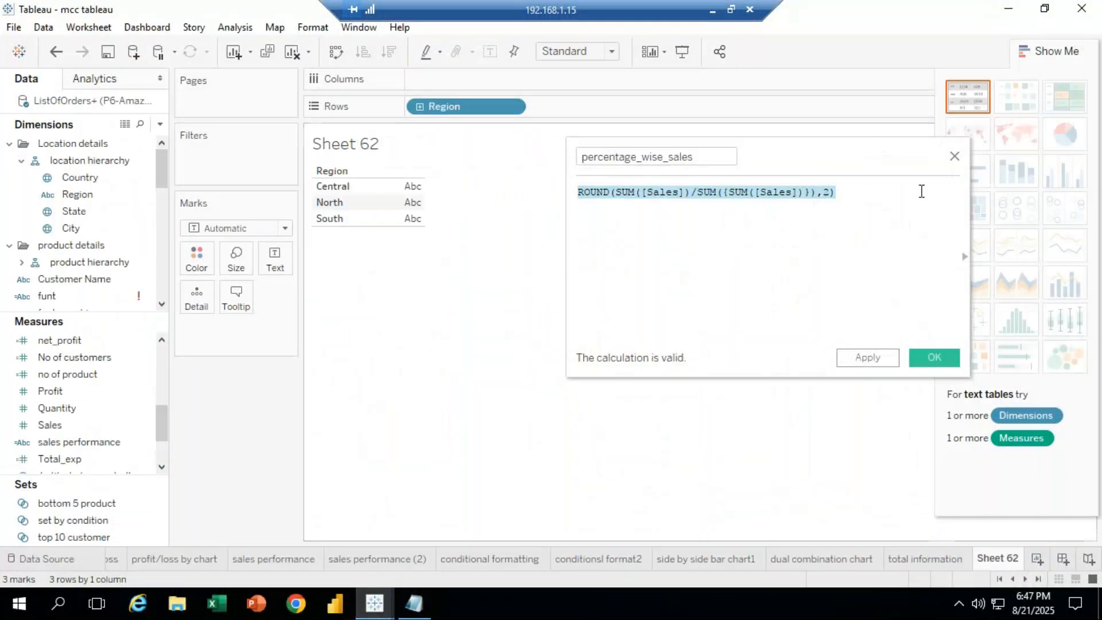
left_click(379, 601)
left_click(466, 539)
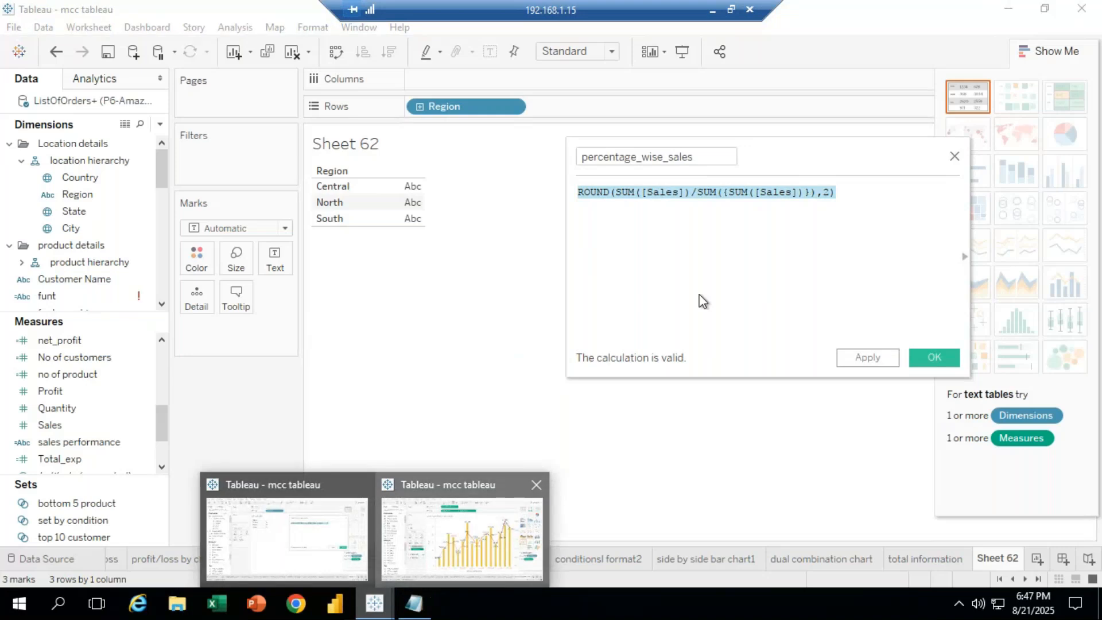
left_click(1085, 9)
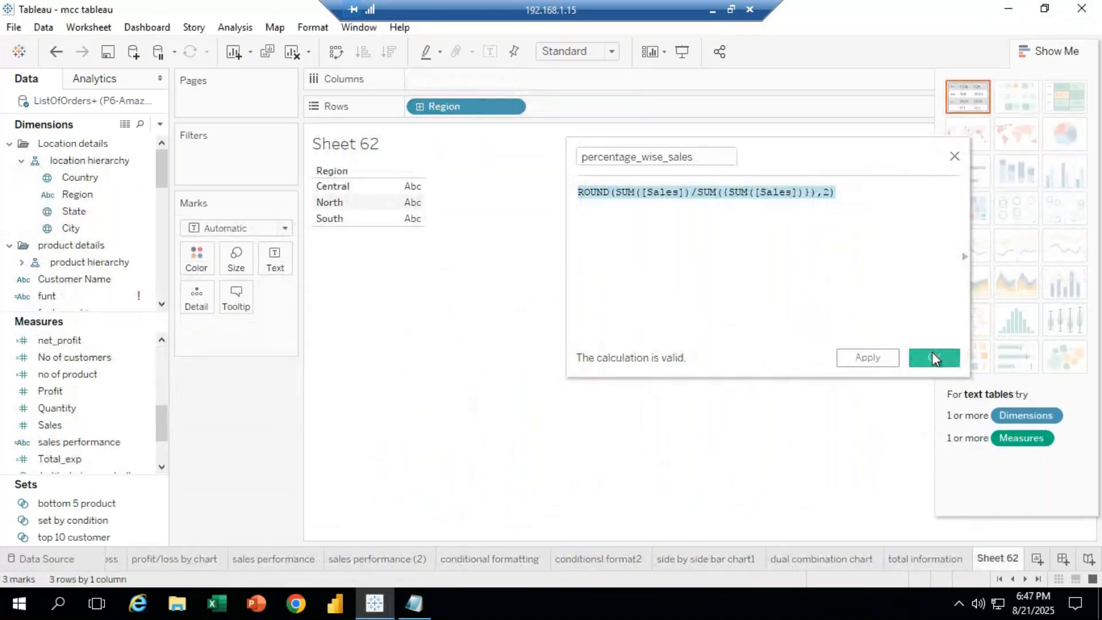
Save the percentage_wise_sales calculated field and try it out as text values in the Region table
left_click(932, 352)
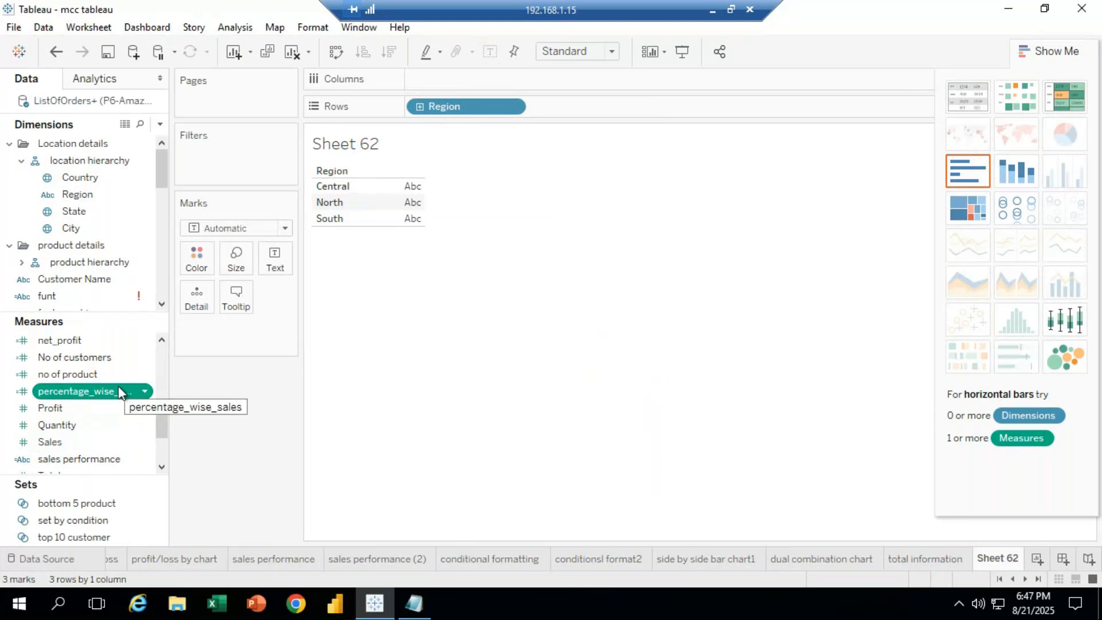
left_click_drag(107, 403, 274, 260)
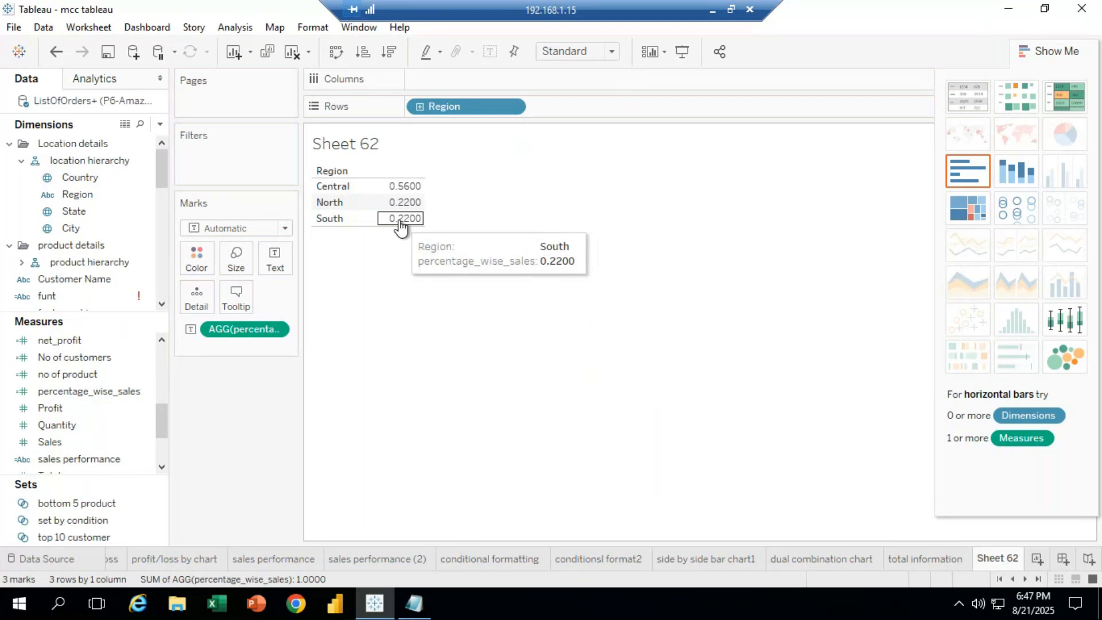
left_click_drag(244, 329, 86, 389)
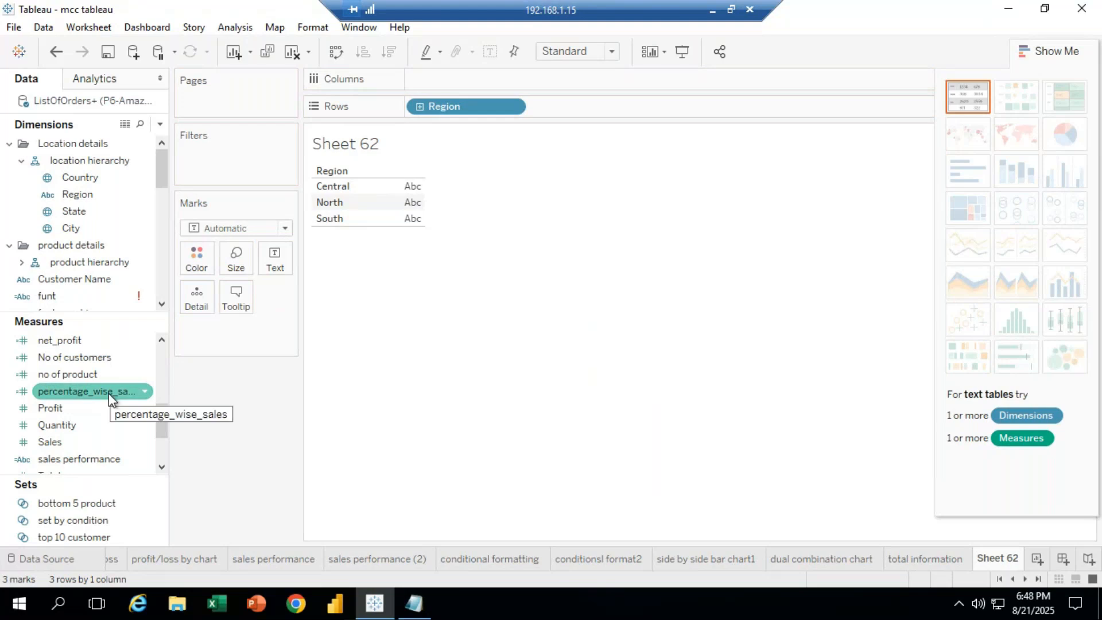
right_click(109, 395)
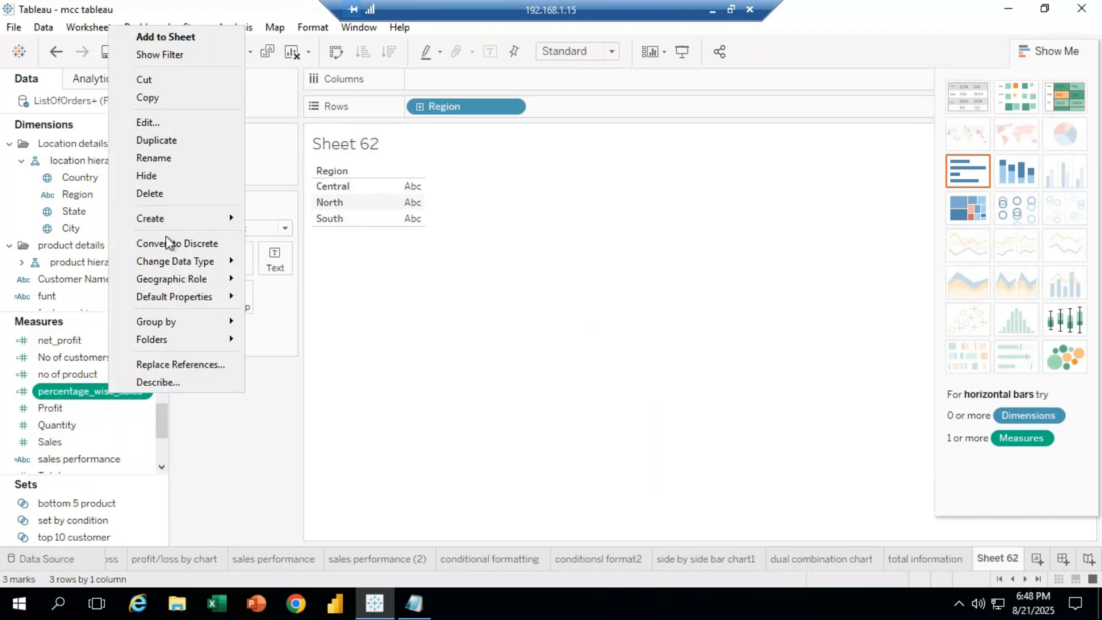
mouse_move(166, 280)
mouse_move(171, 306)
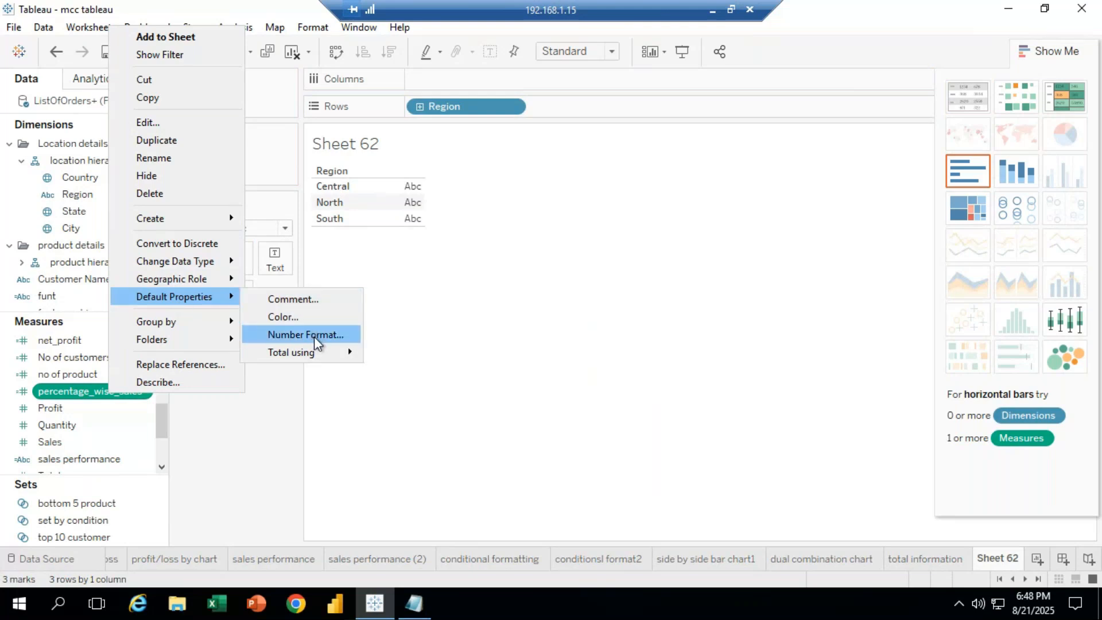
left_click(361, 476)
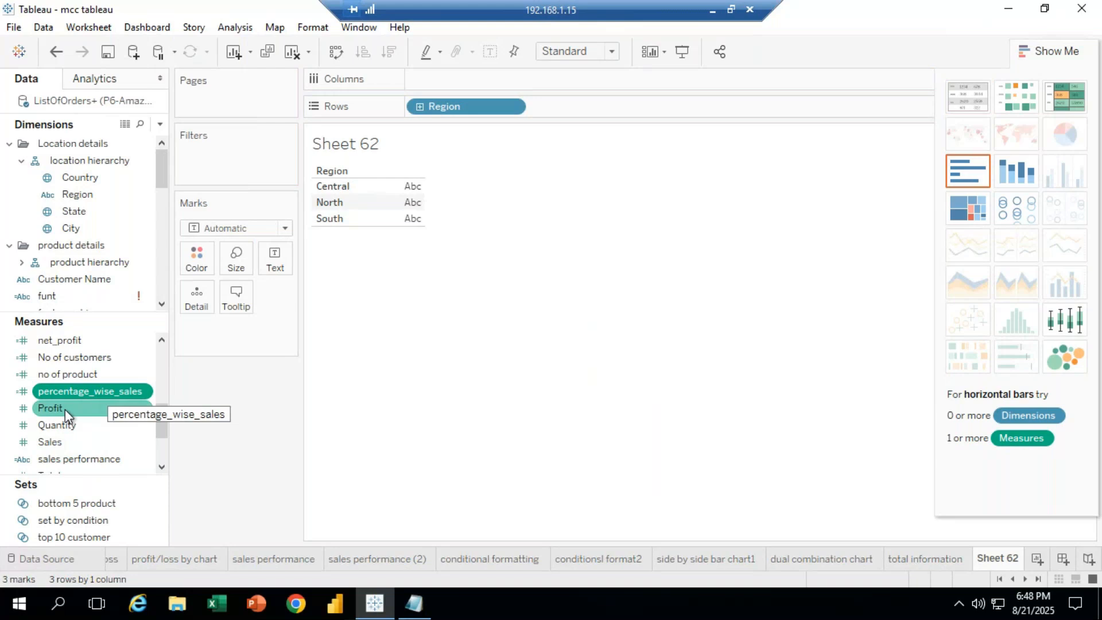
right_click(80, 391)
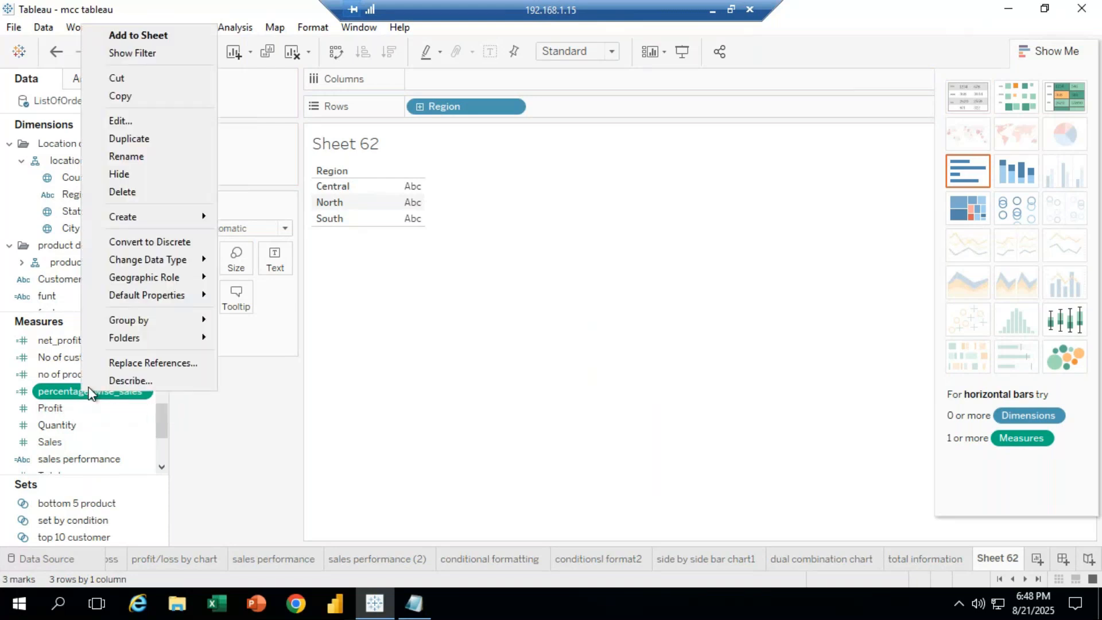
mouse_move(138, 295)
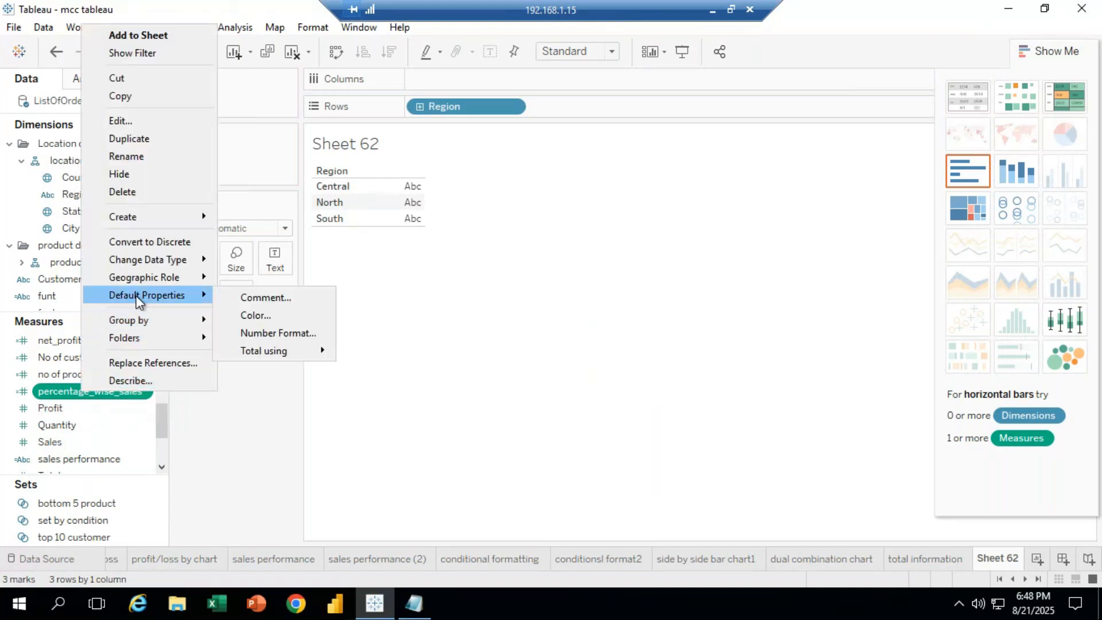
left_click(299, 335)
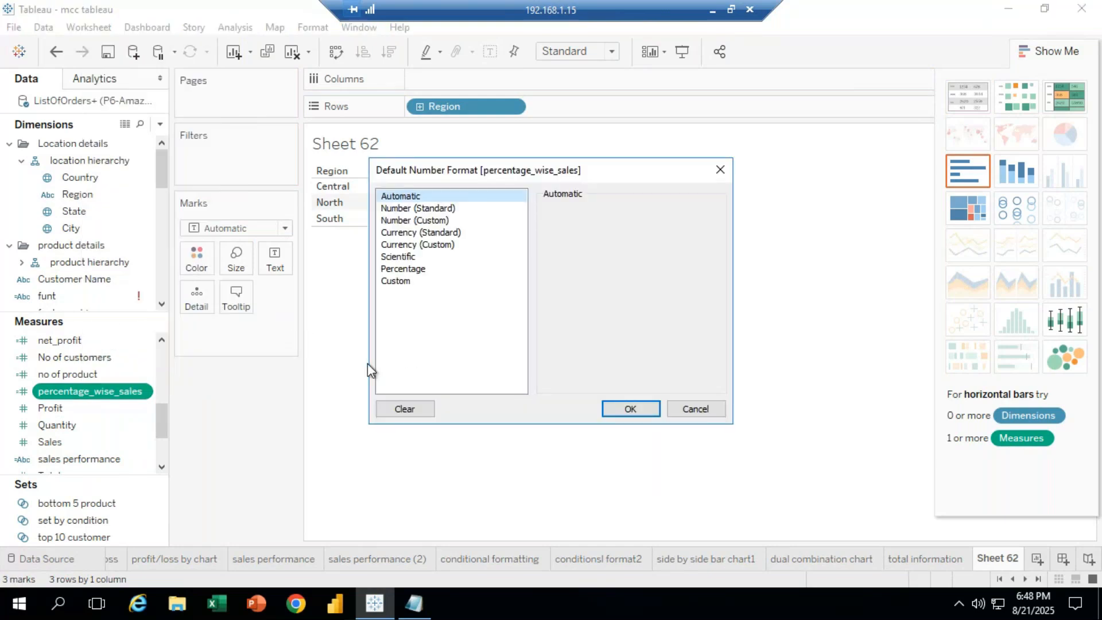
left_click(417, 272)
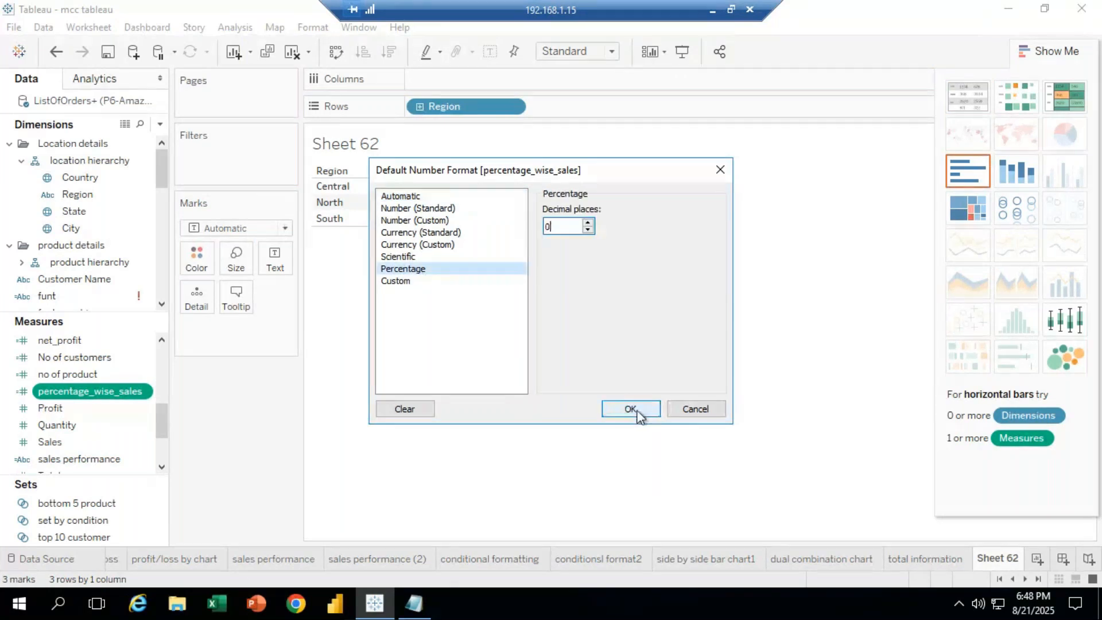
left_click(691, 410)
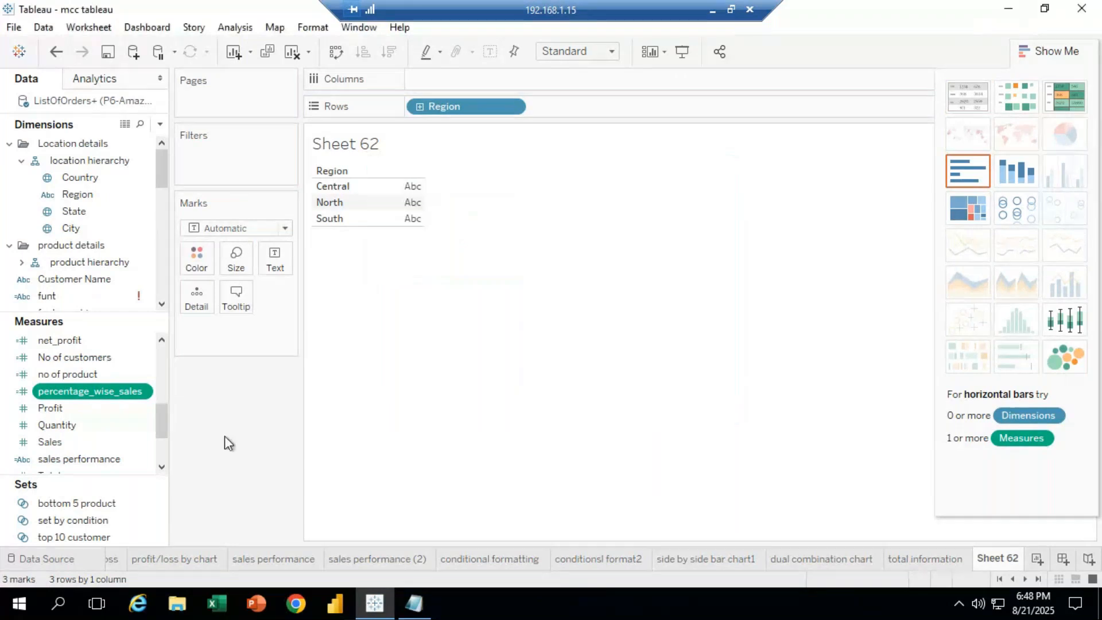
Set the default number format of percentage_wise_sales to Percentage with 0 decimal places and show the measure as text for each region
right_click(91, 392)
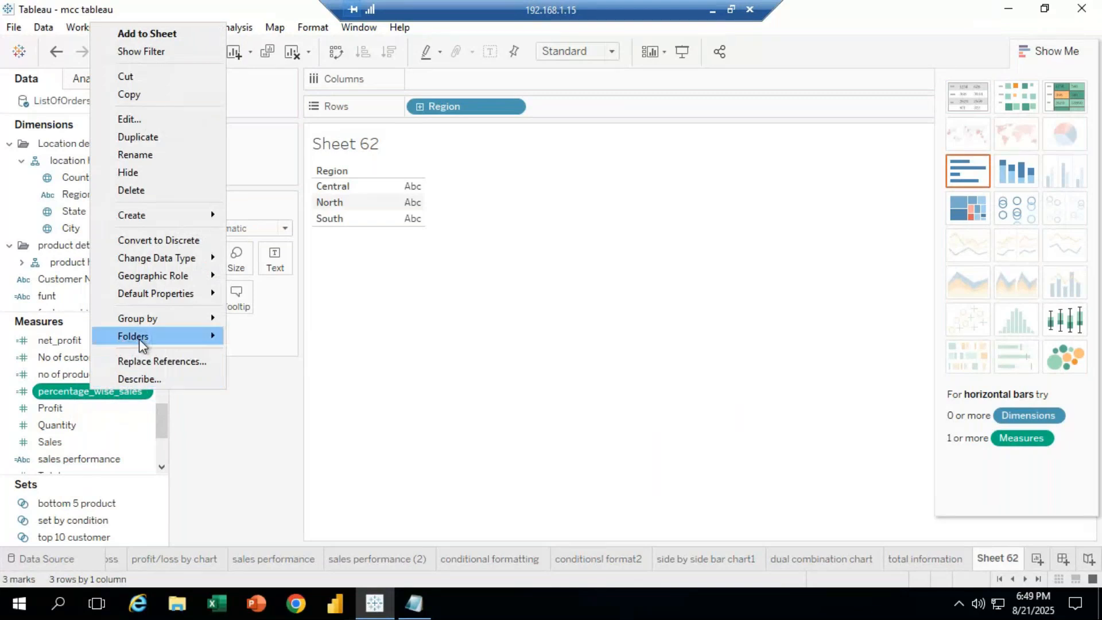
mouse_move(149, 297)
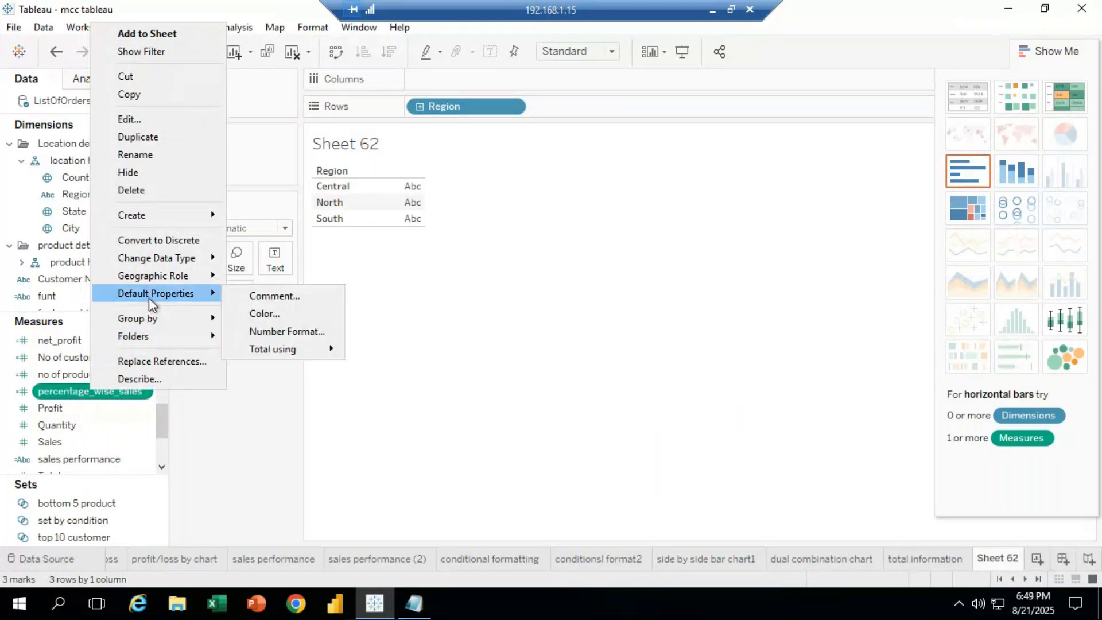
left_click(274, 332)
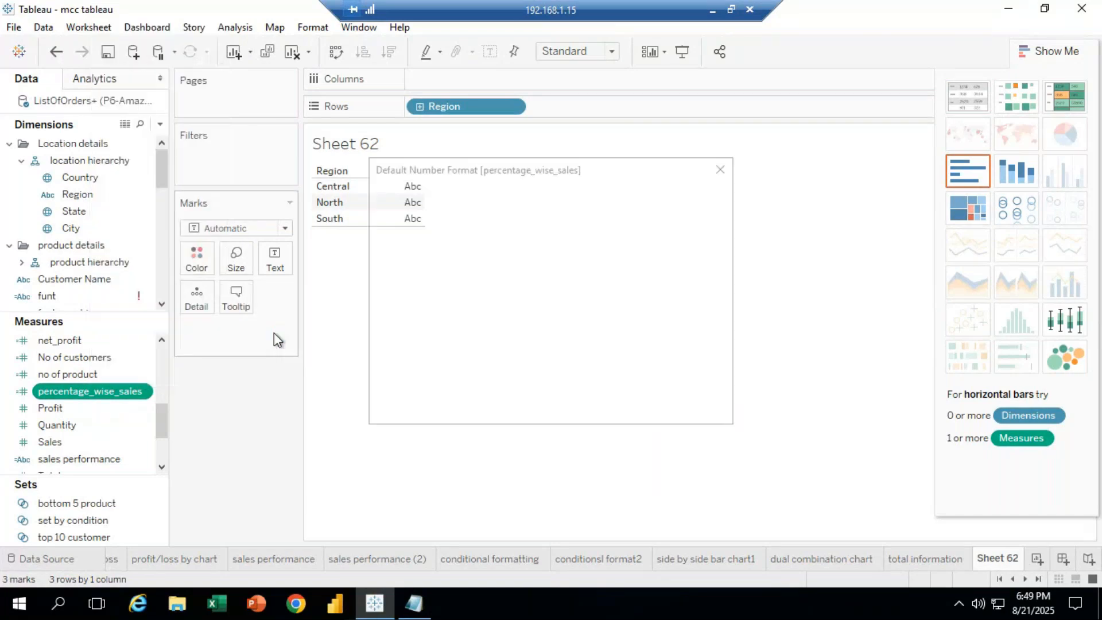
left_click(404, 269)
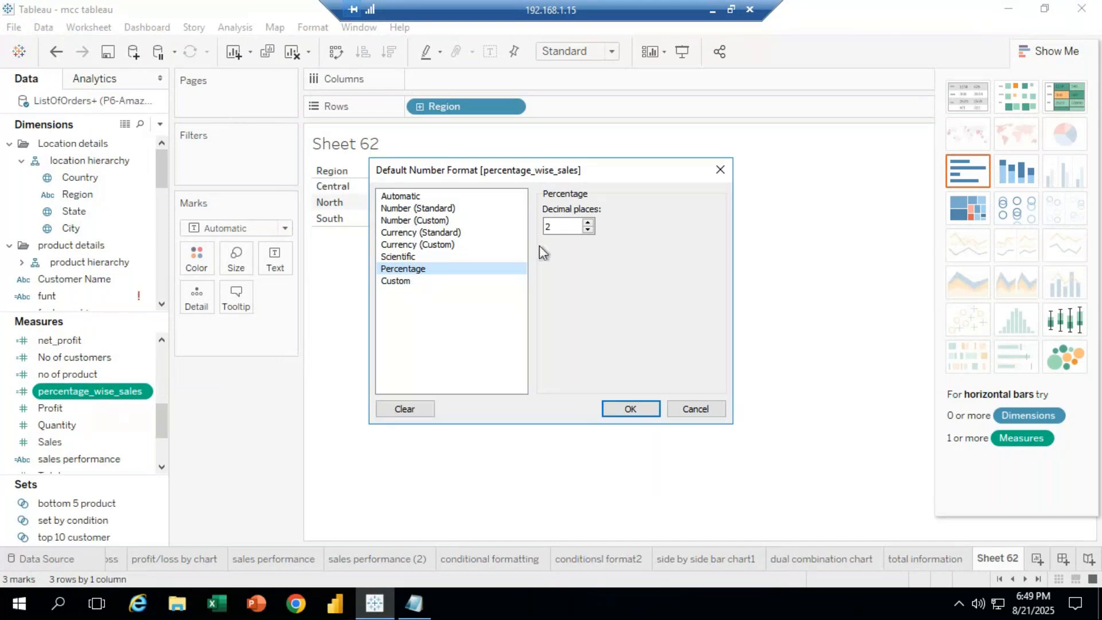
key("Tab")
type("0")
left_click(630, 408)
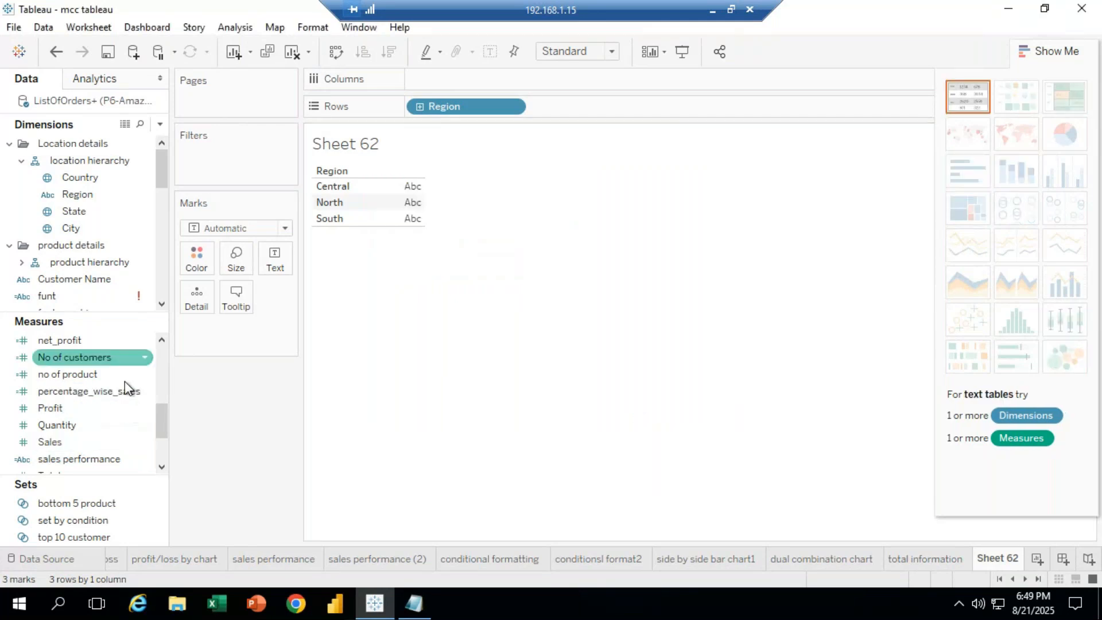
left_click_drag(114, 391, 284, 269)
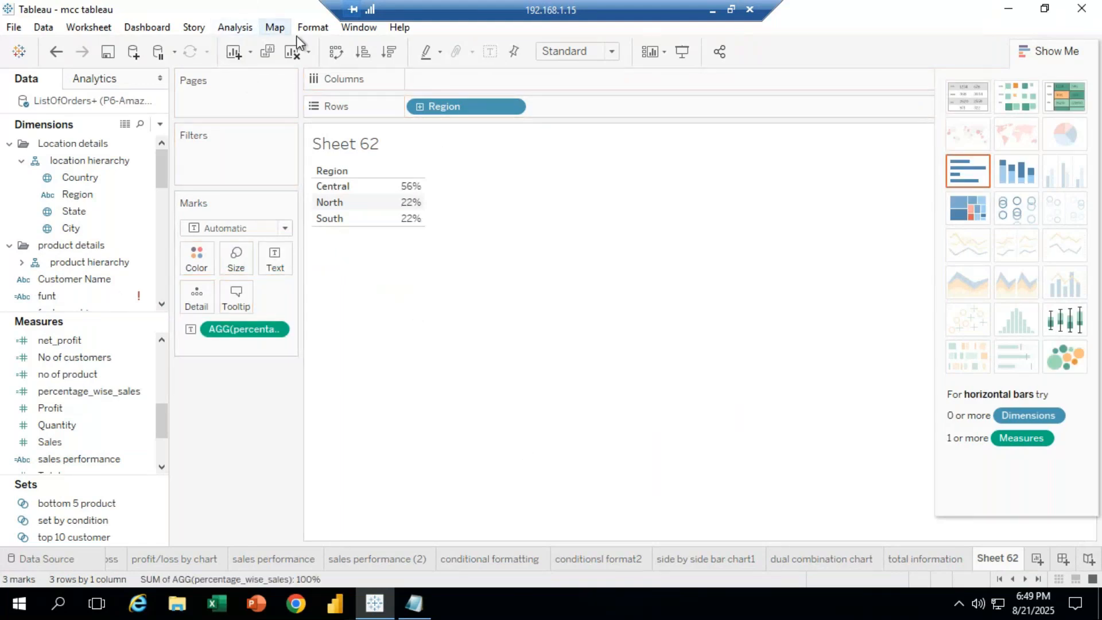
Set the default worksheet font size of Sheet 62 to 14
left_click(308, 28)
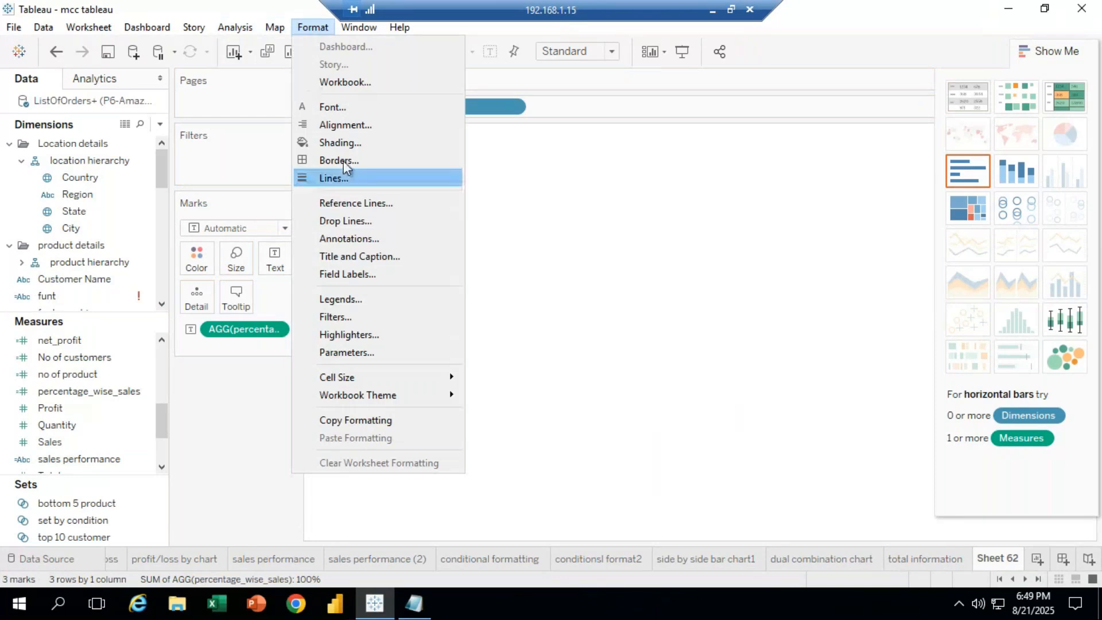
left_click(345, 112)
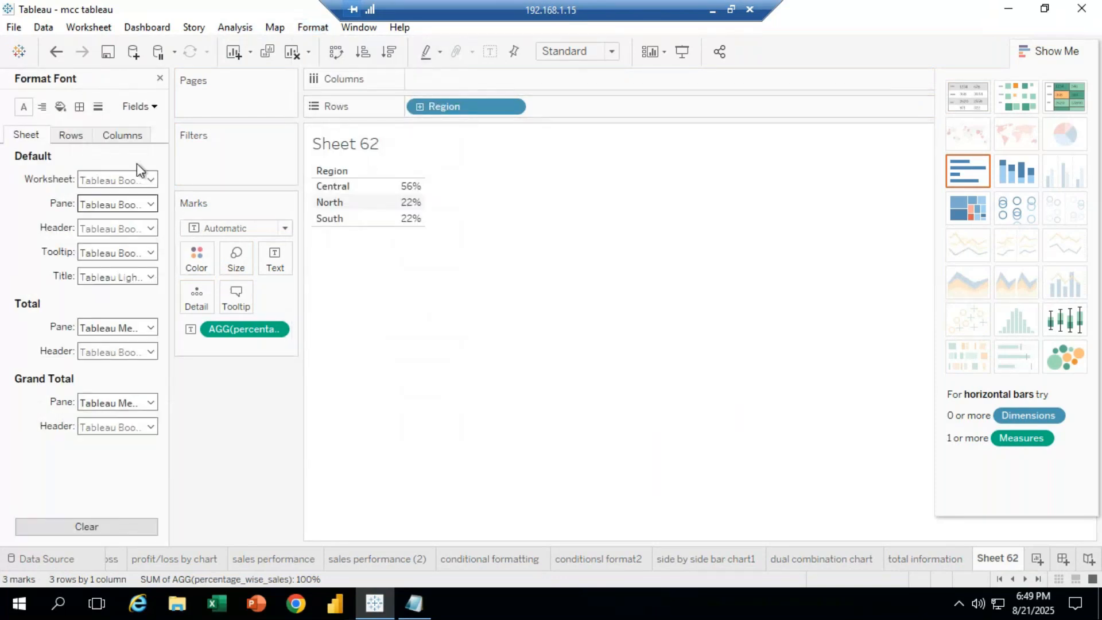
left_click(151, 180)
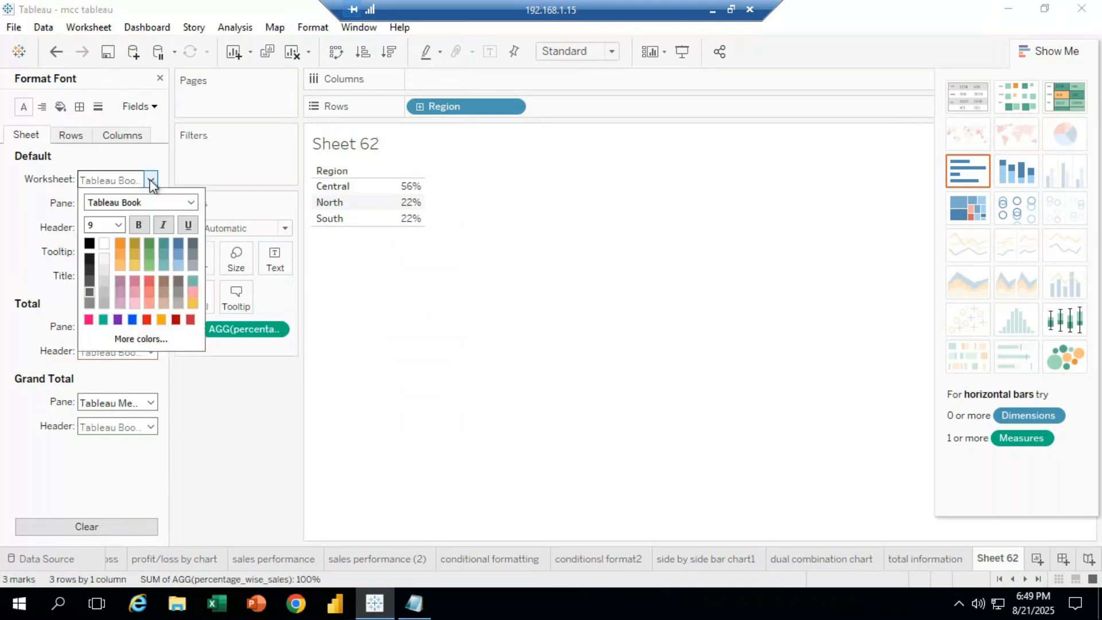
left_click(118, 225)
left_click(97, 294)
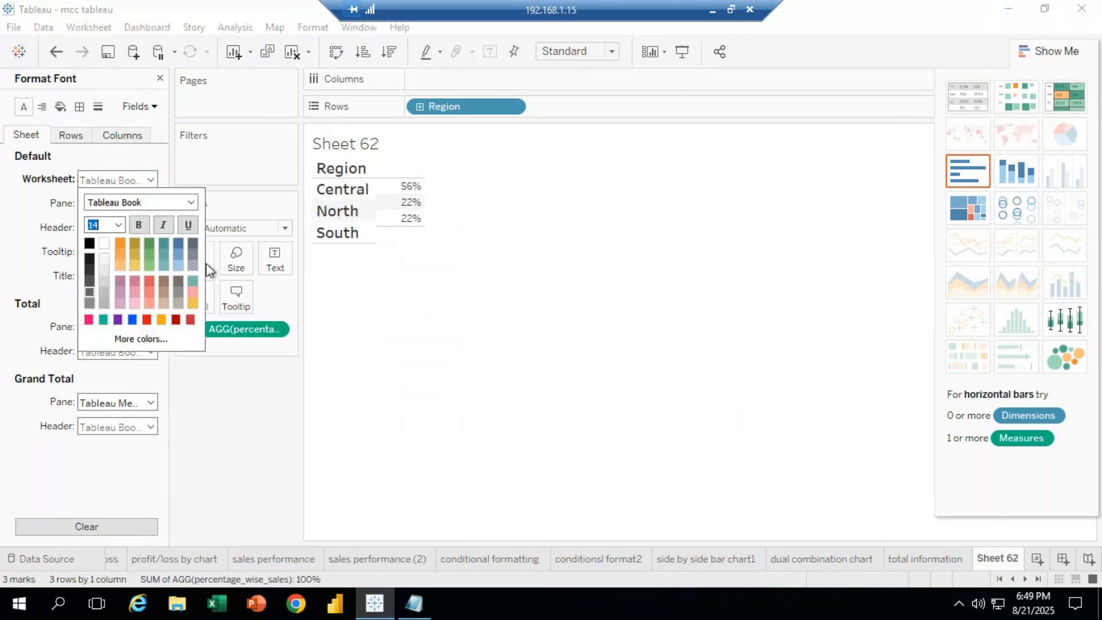
left_click(221, 401)
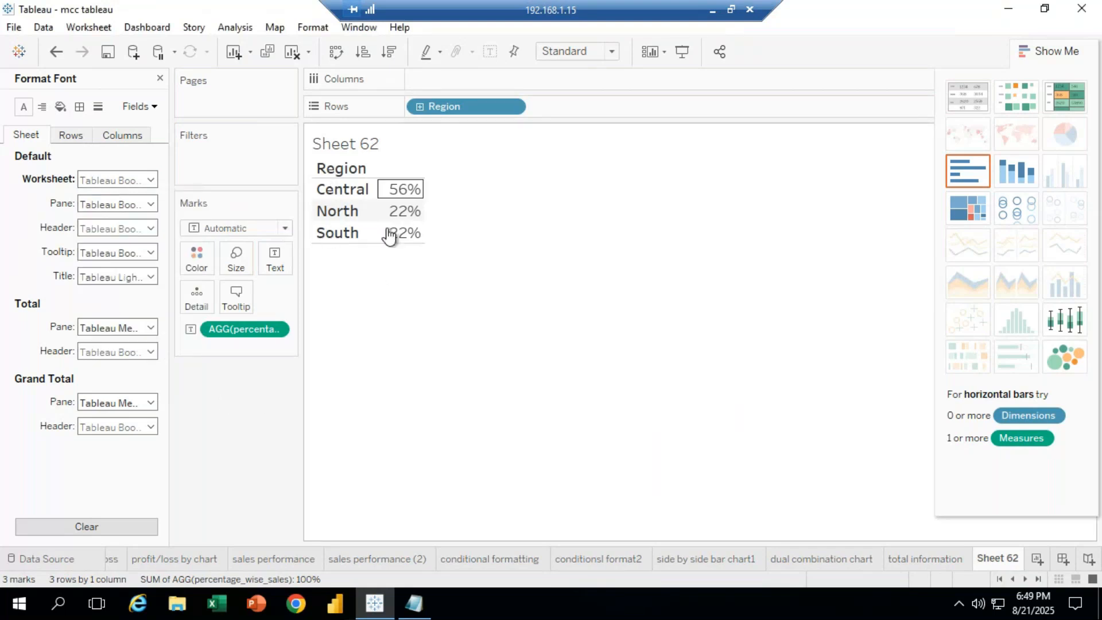
Switch to the mcc data.txt notes in Notepad and move them aside so the Region table stays visible beside the formula
mouse_move(407, 235)
left_click(413, 603)
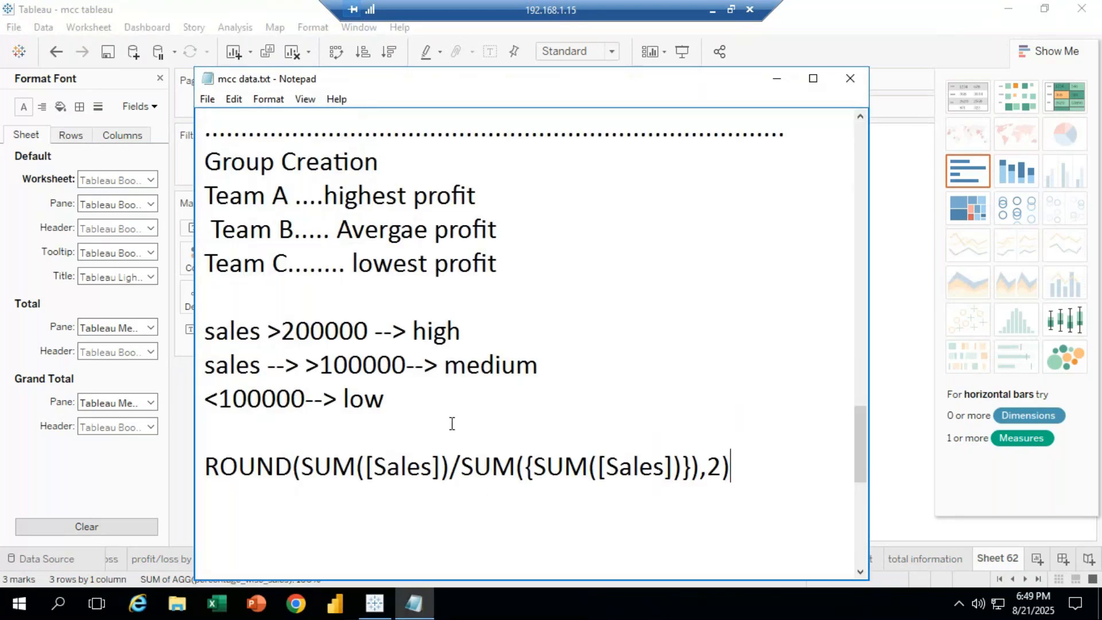
left_click_drag(205, 466, 774, 474)
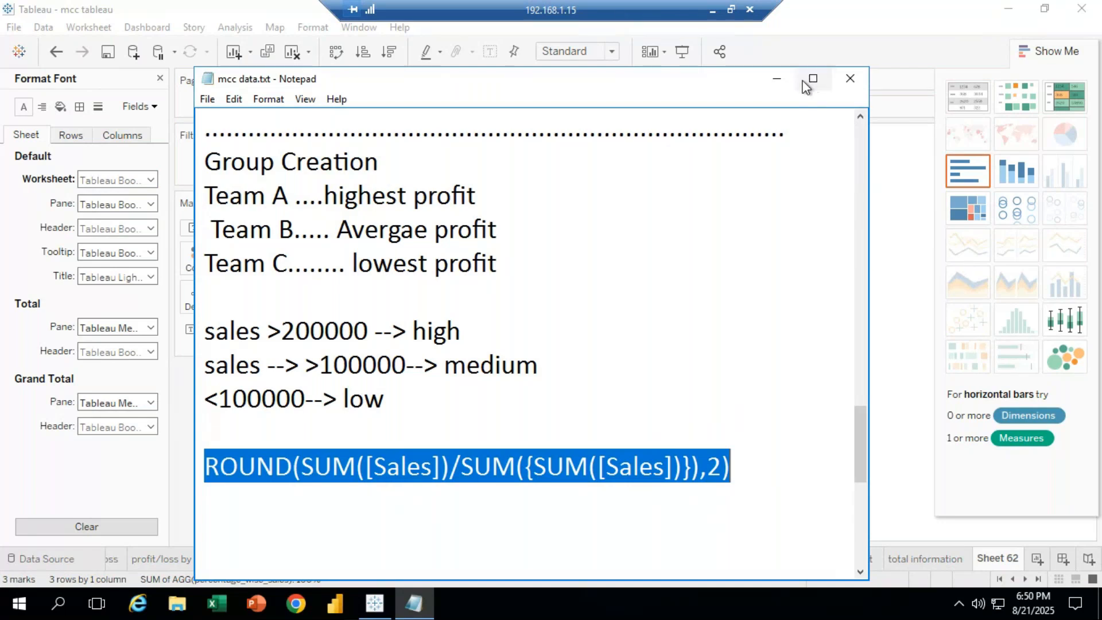
left_click_drag(707, 92, 933, 137)
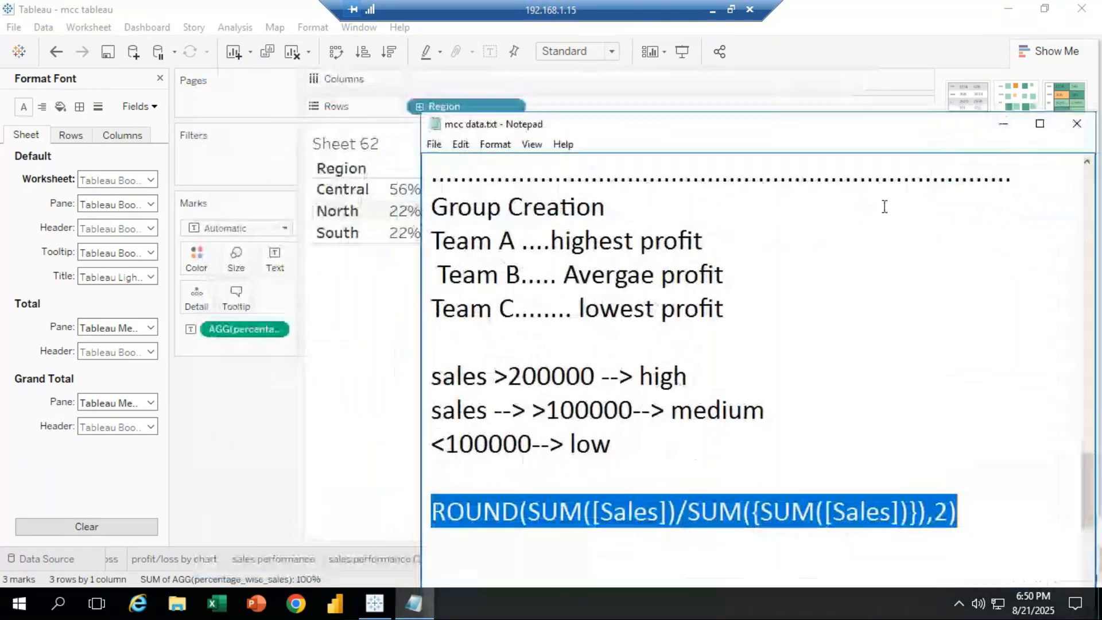
left_click(822, 457)
scroll(677, 542, "down", 1)
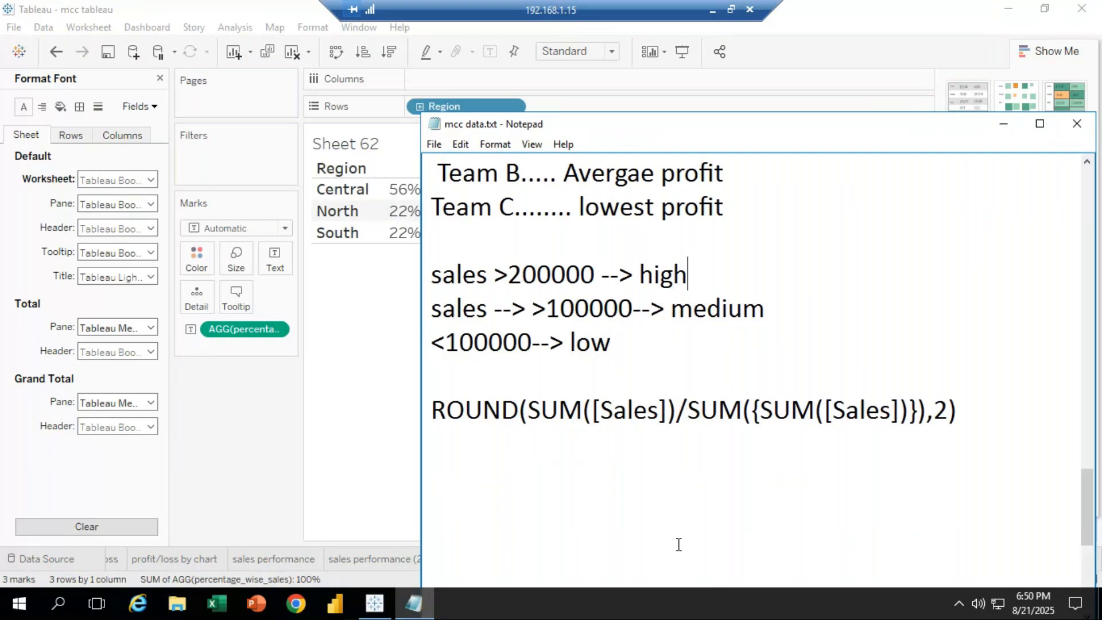
Insert the heading "Percentage formula:--" on a new line directly above the ROUND formula in the notes
left_click(434, 410)
key("Return")
key("Up")
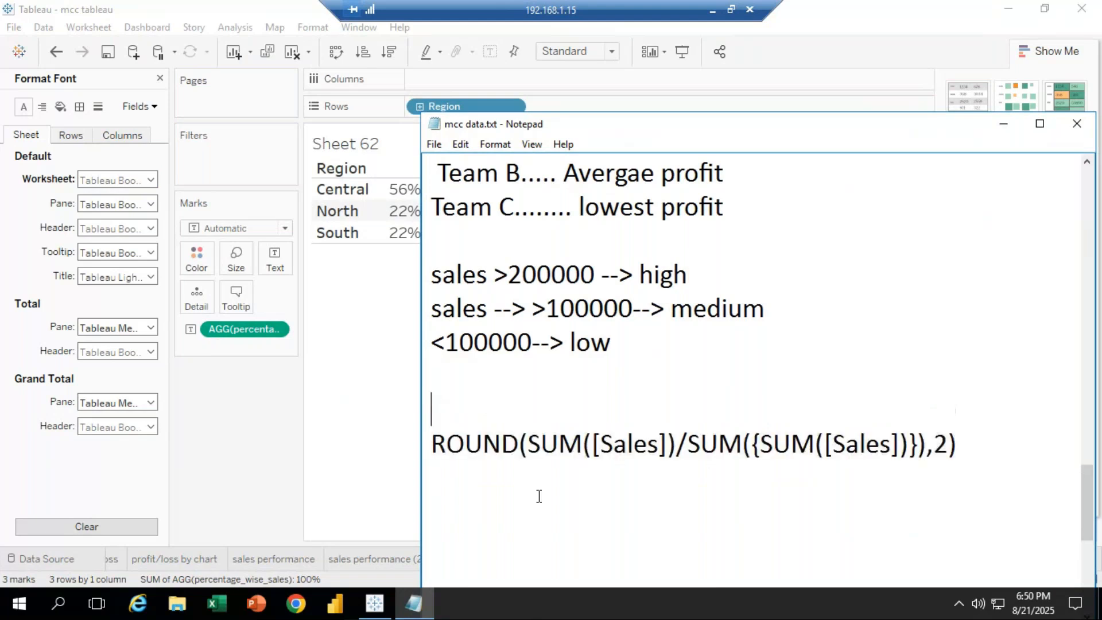
type("Percentag")
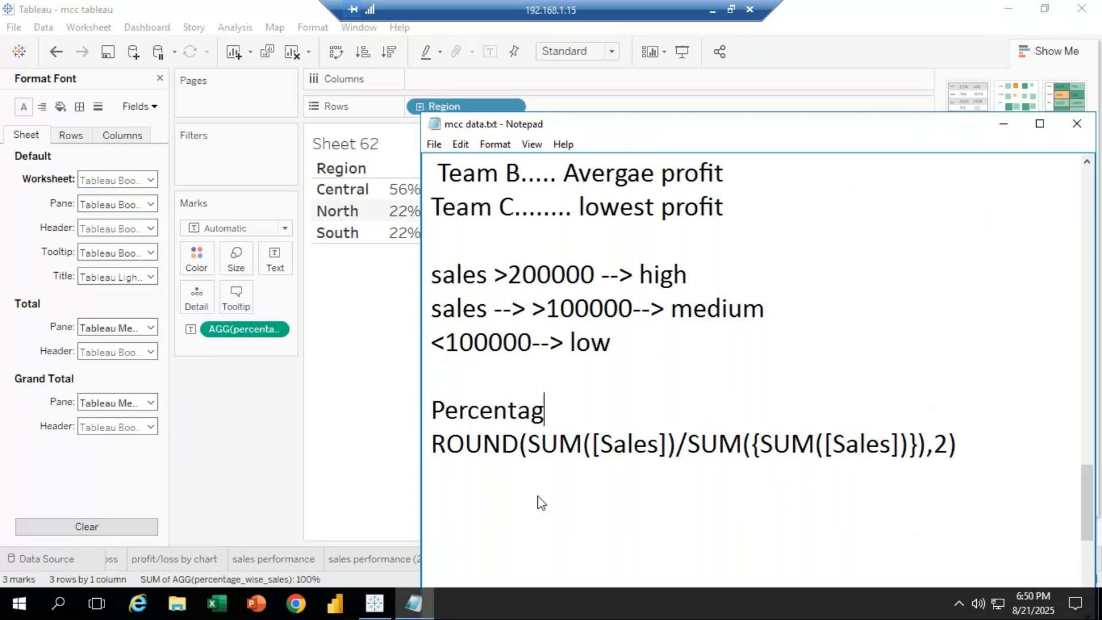
type("e formula:--")
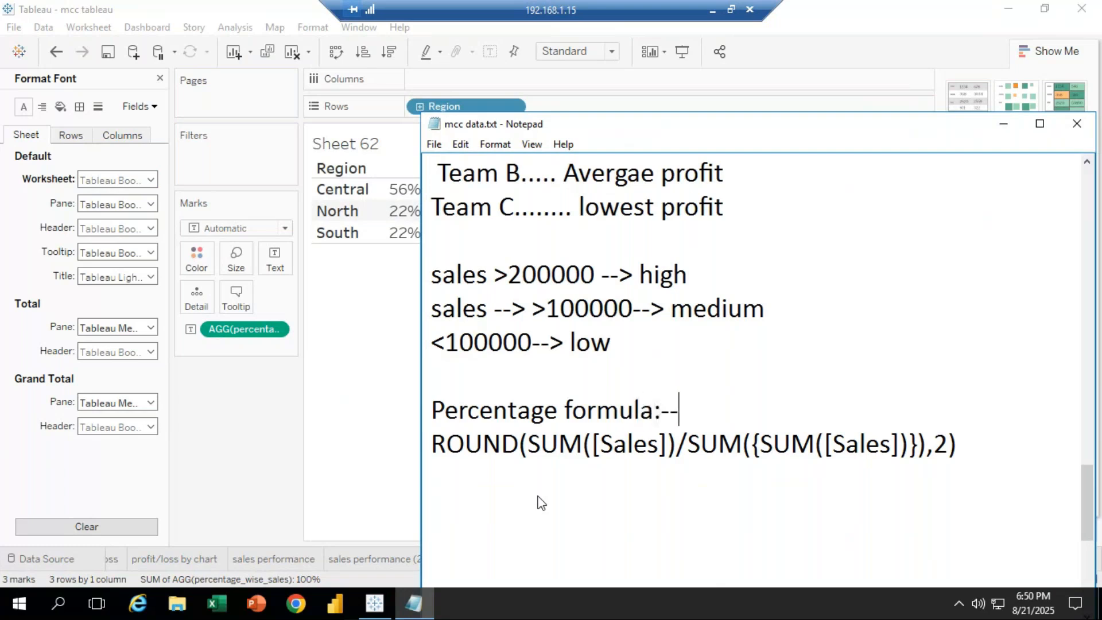
left_click(597, 479)
left_click(715, 11)
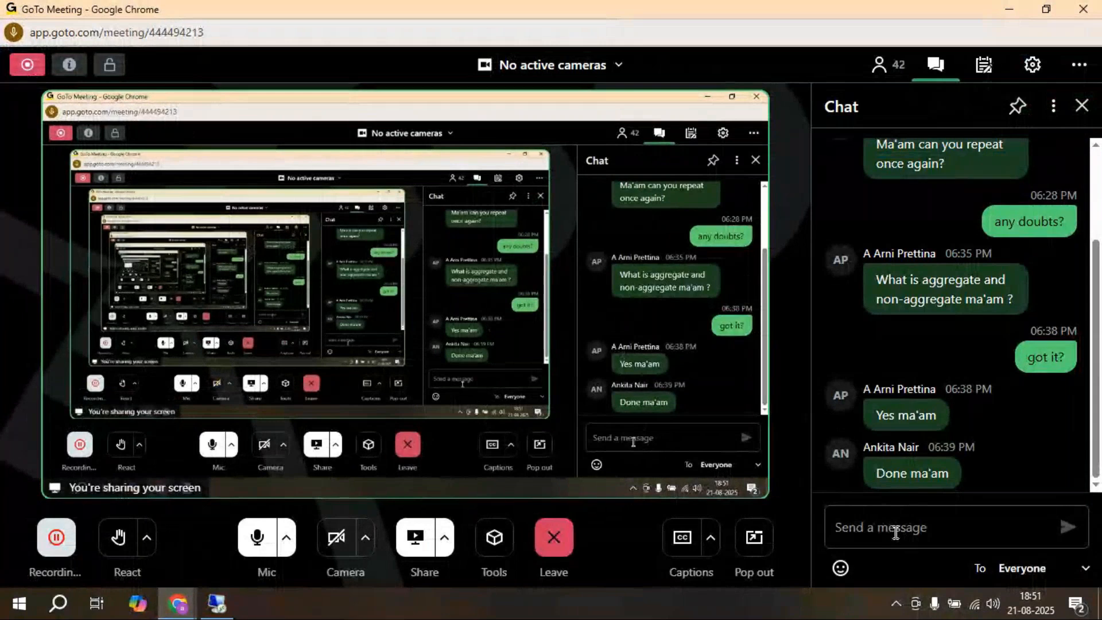
left_click(838, 526)
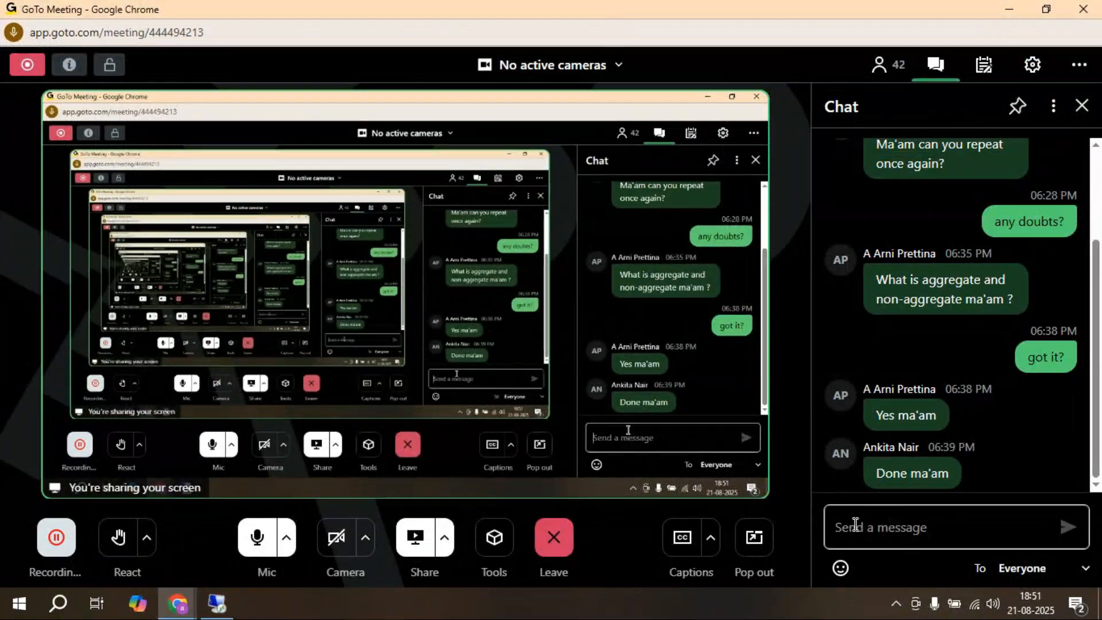
type("any d")
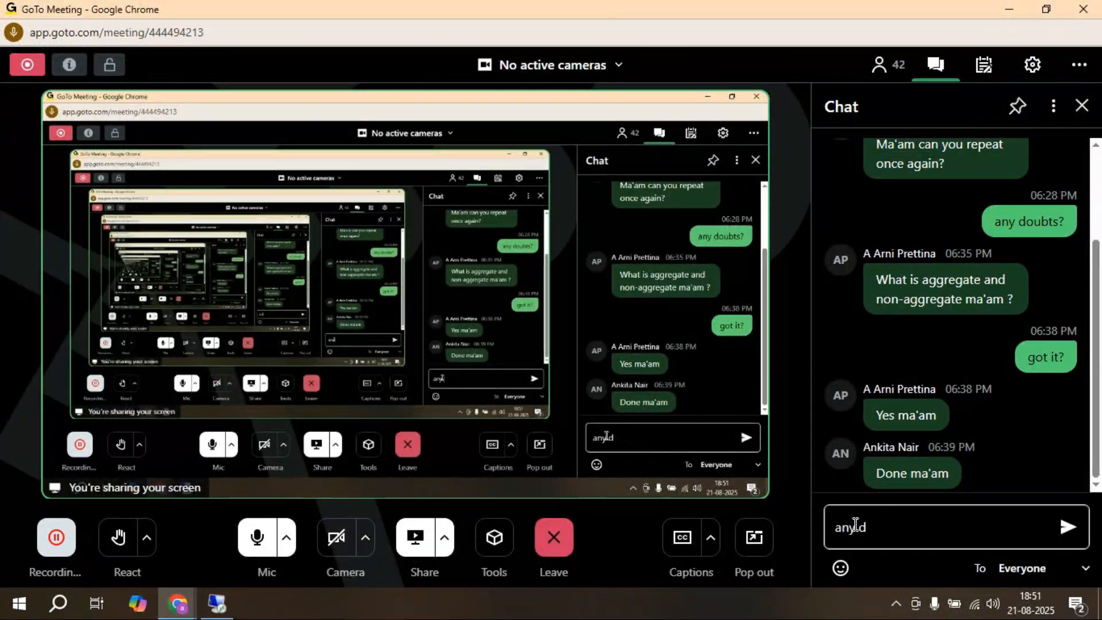
key("BackSpace")
key("BackSpace")
key("BackSpace")
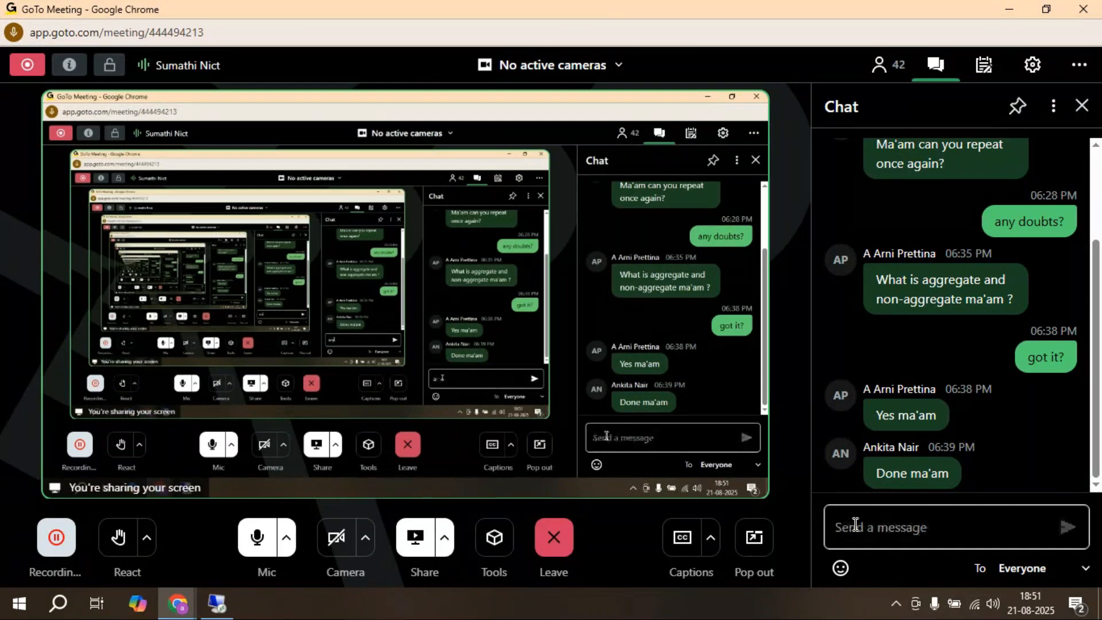
left_click(217, 602)
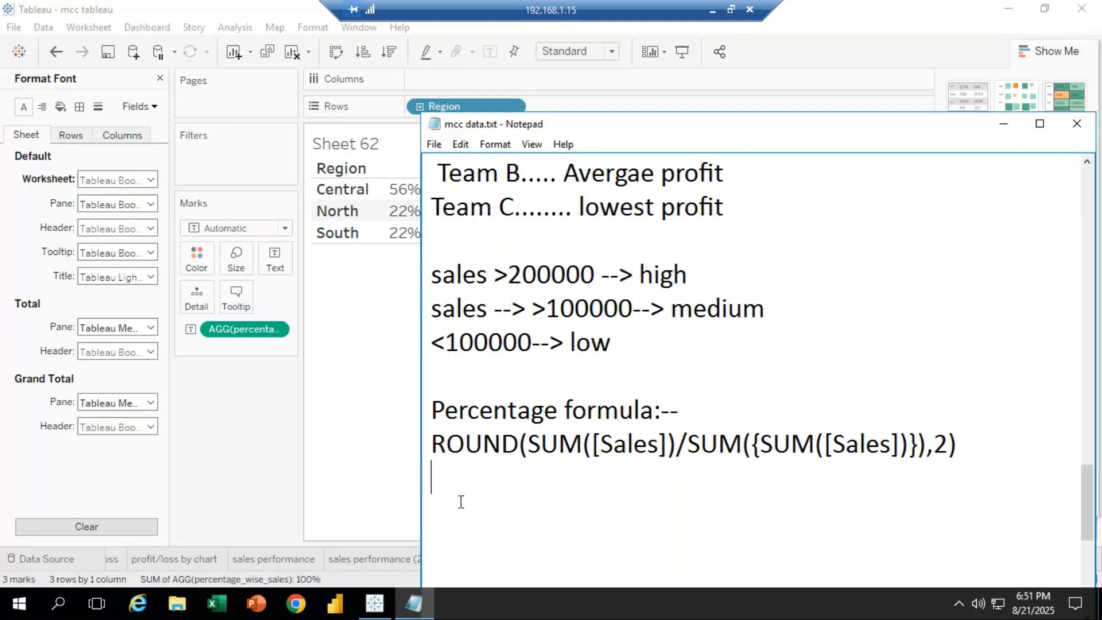
Examine both Sales references in the ROUND percentage formula and compare them with the Region table on Sheet 62
left_click_drag(600, 445, 656, 453)
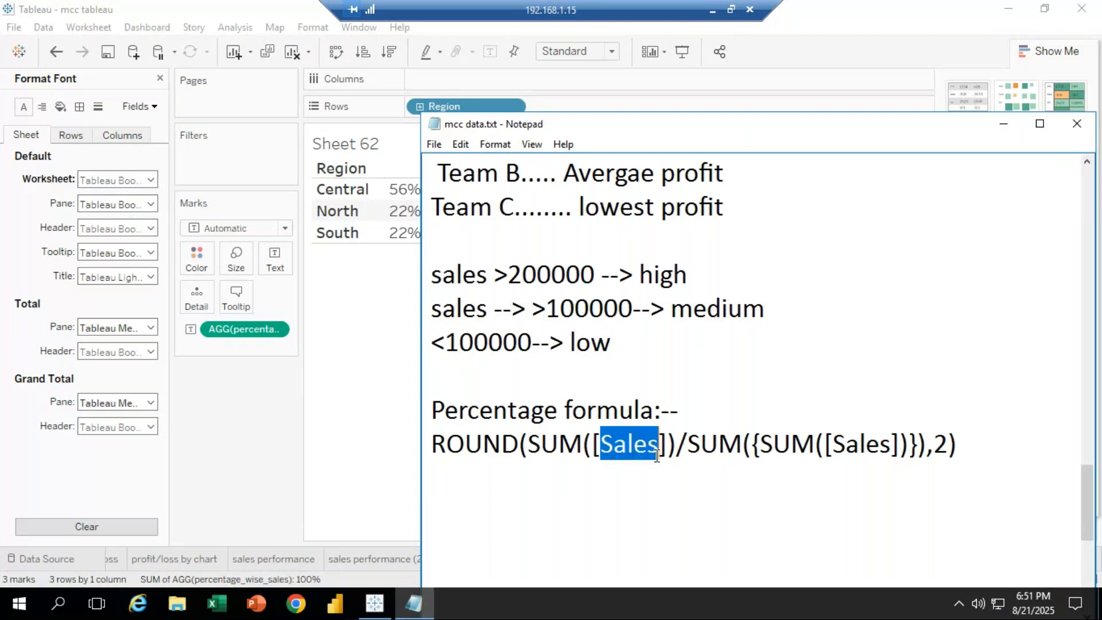
left_click(734, 507)
left_click_drag(832, 442, 879, 451)
left_click(795, 517)
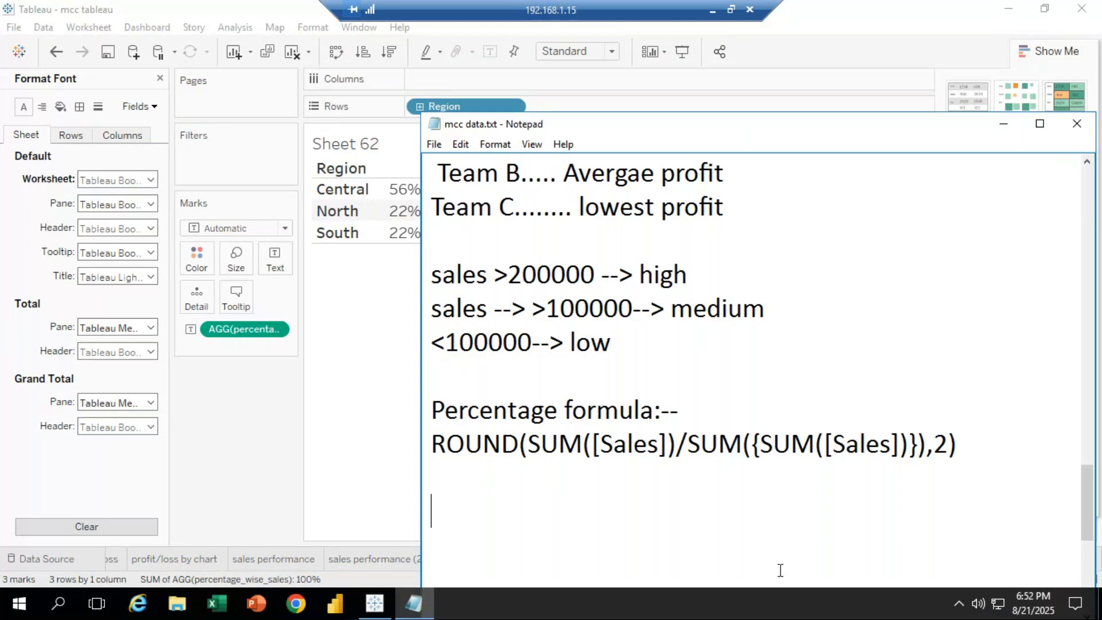
left_click(374, 603)
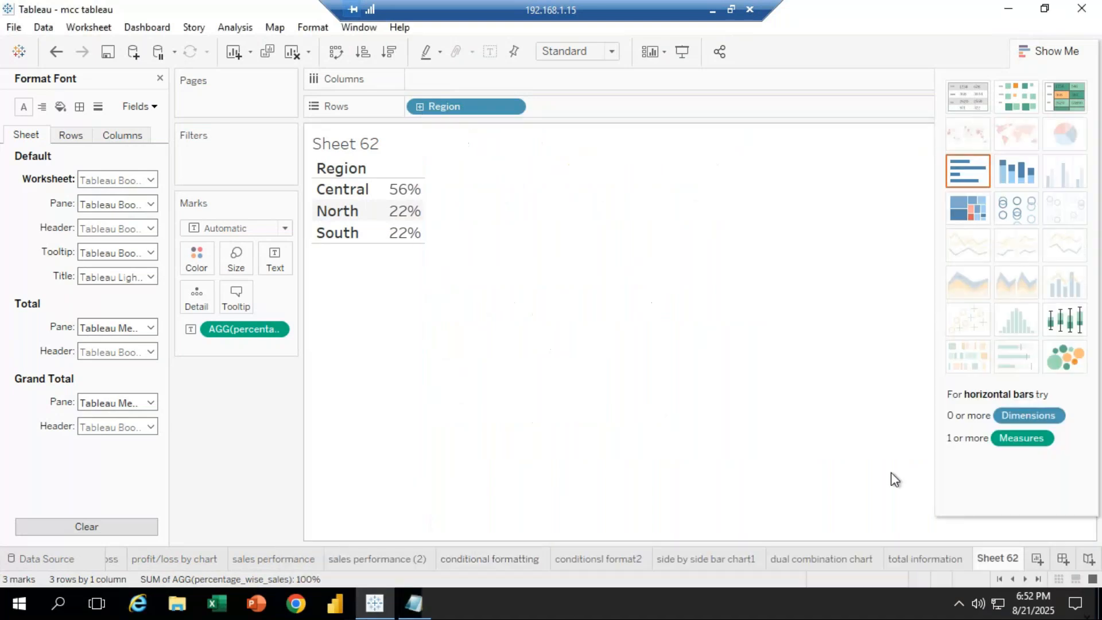
left_click(414, 609)
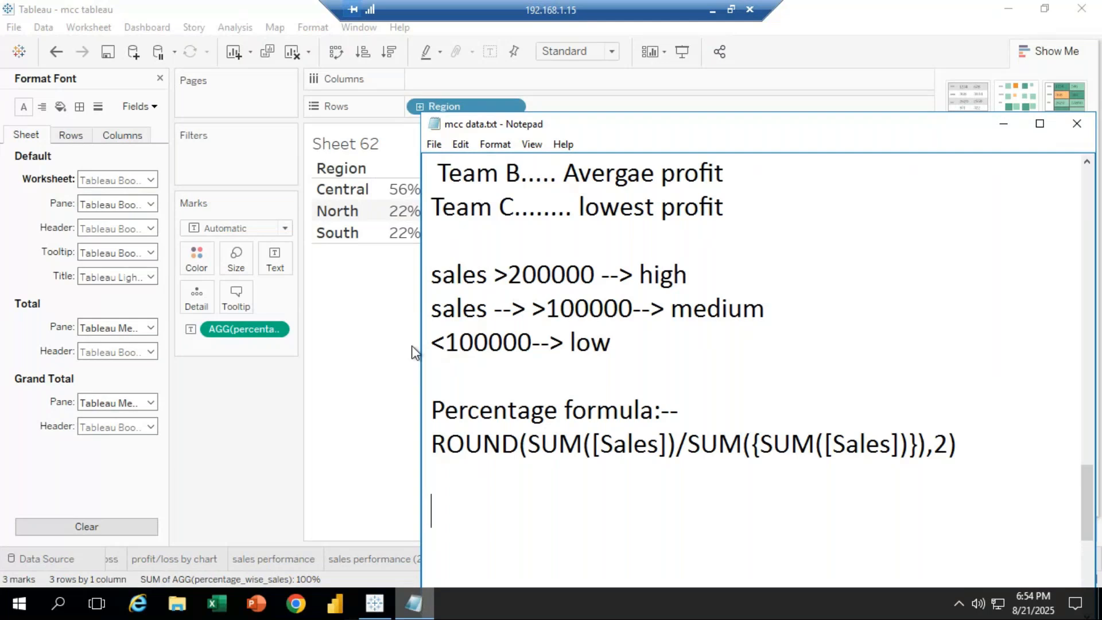
Switch to the GoTo Meeting chat, send "any doubts??" to everyone, and return to the remote desktop
left_click(712, 10)
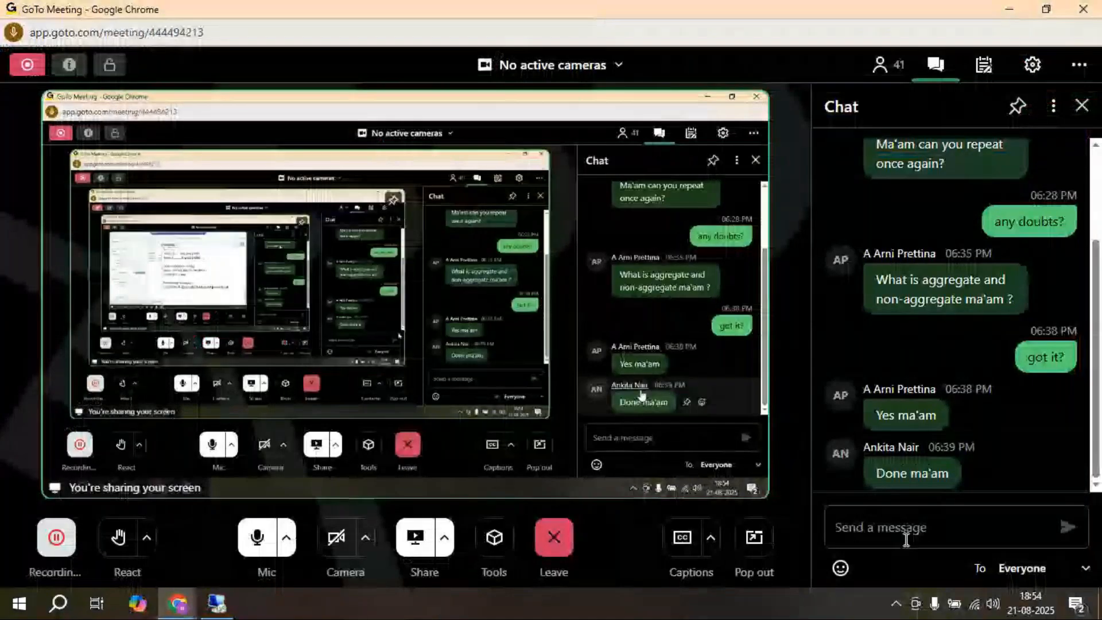
type("any")
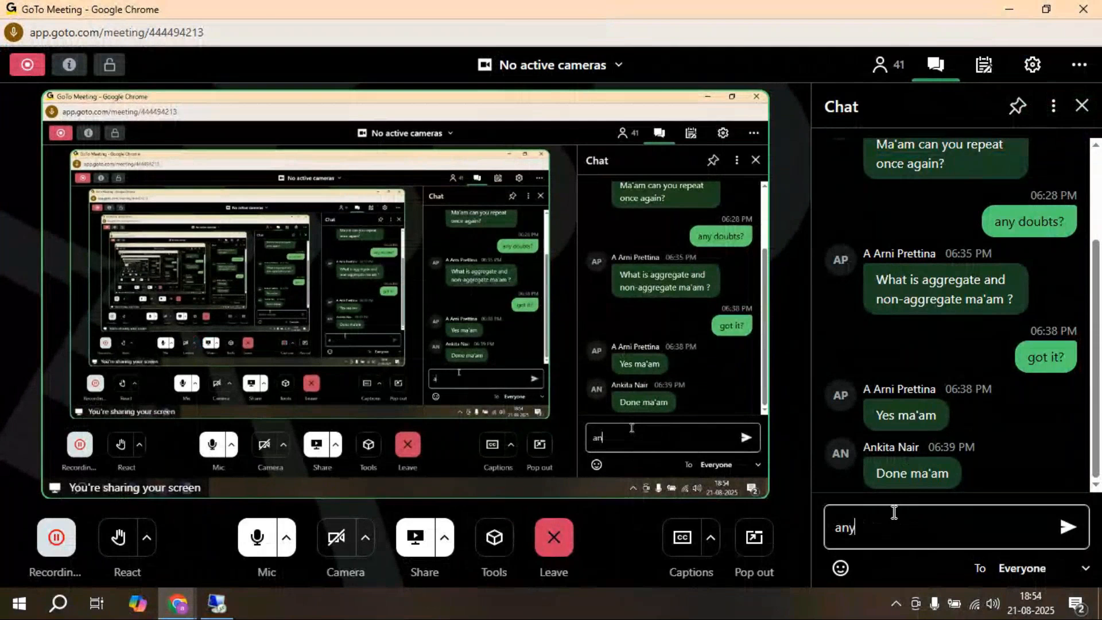
type(" doubt")
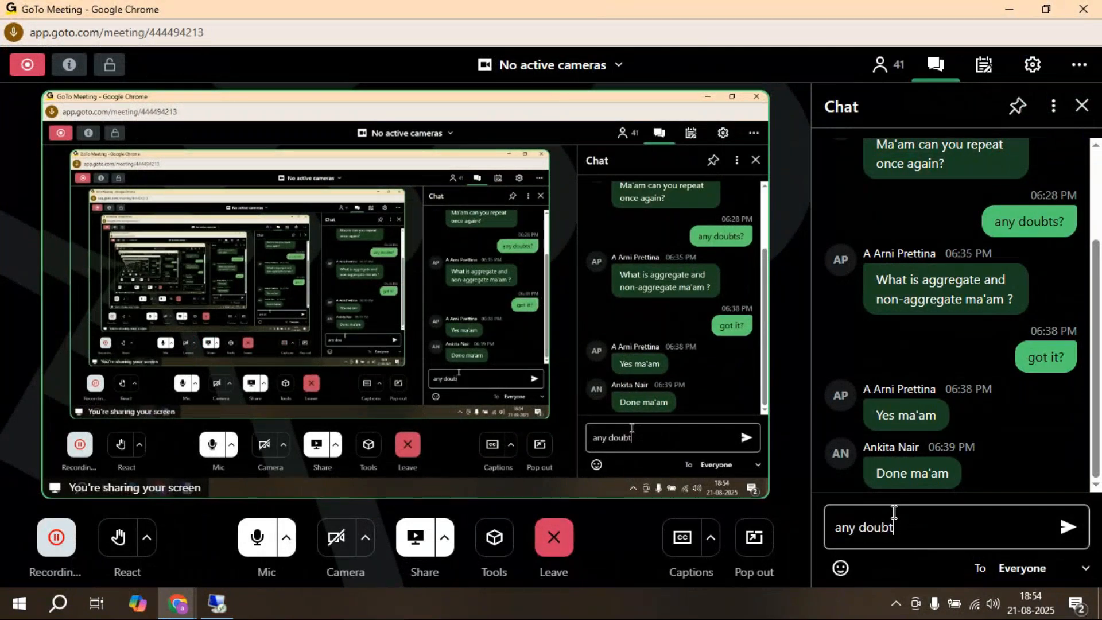
type("s??")
key("Return")
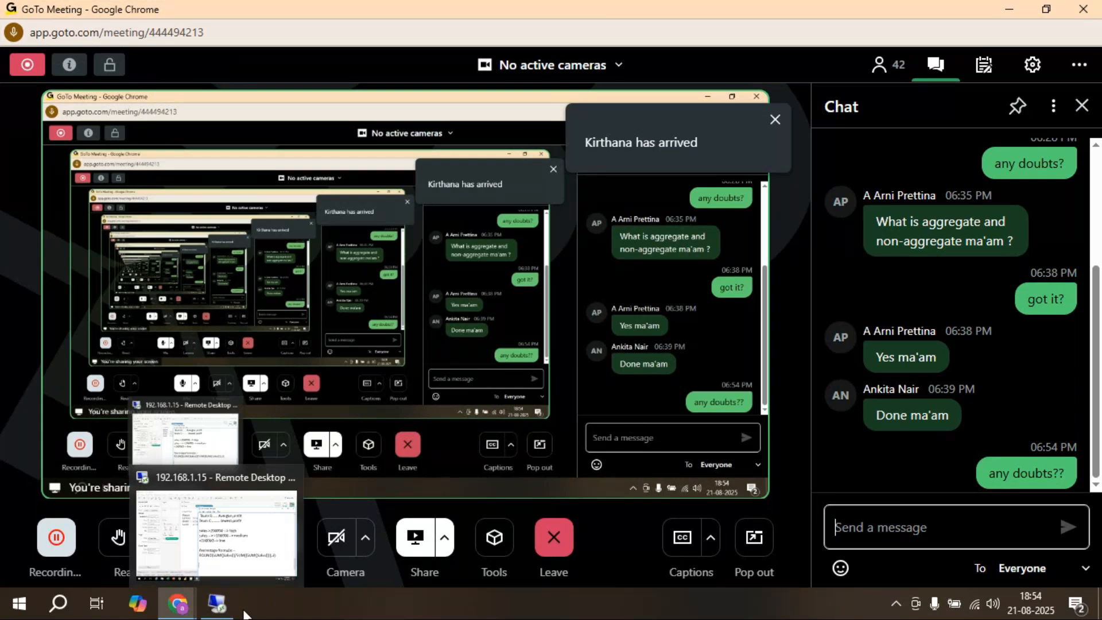
left_click(221, 604)
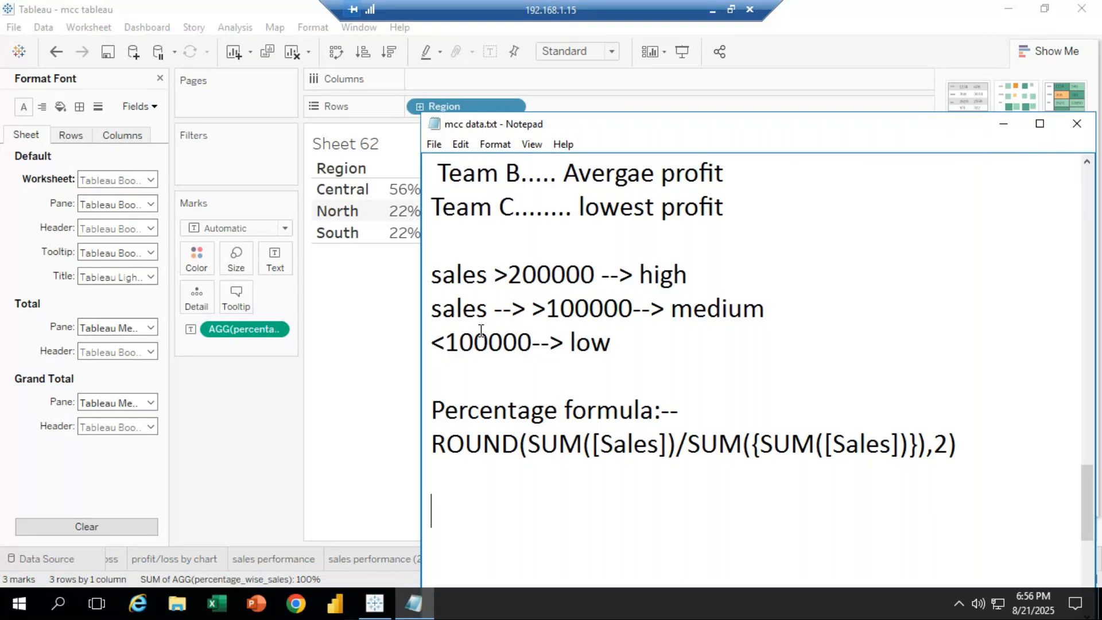
Switch to the GoTo Meeting chat and send the message "done?" to everyone
left_click(713, 10)
left_click(903, 526)
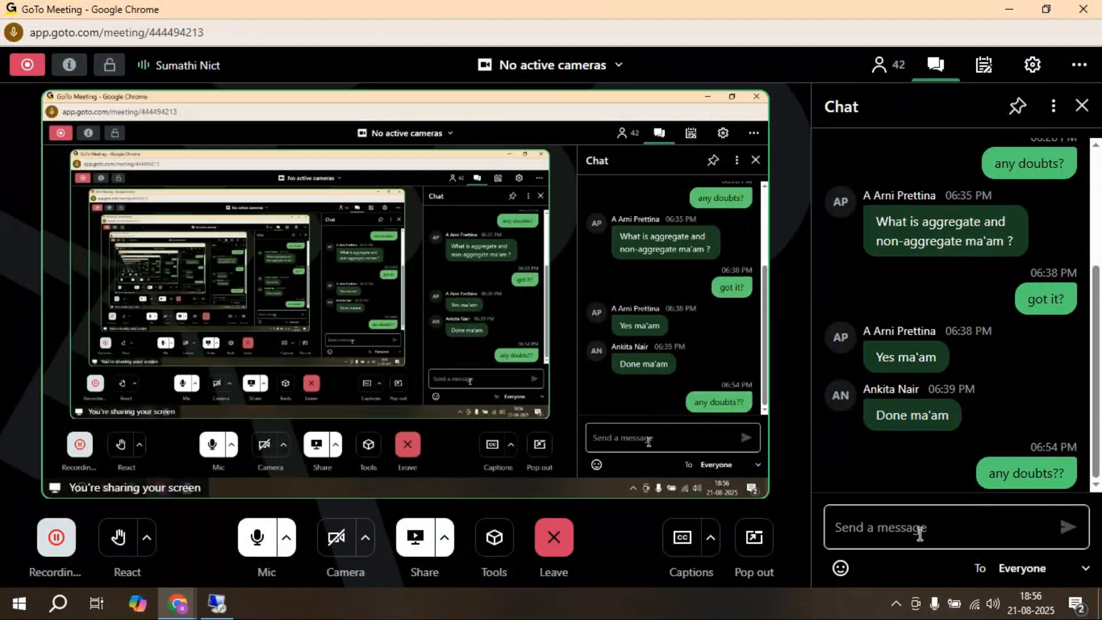
type("d")
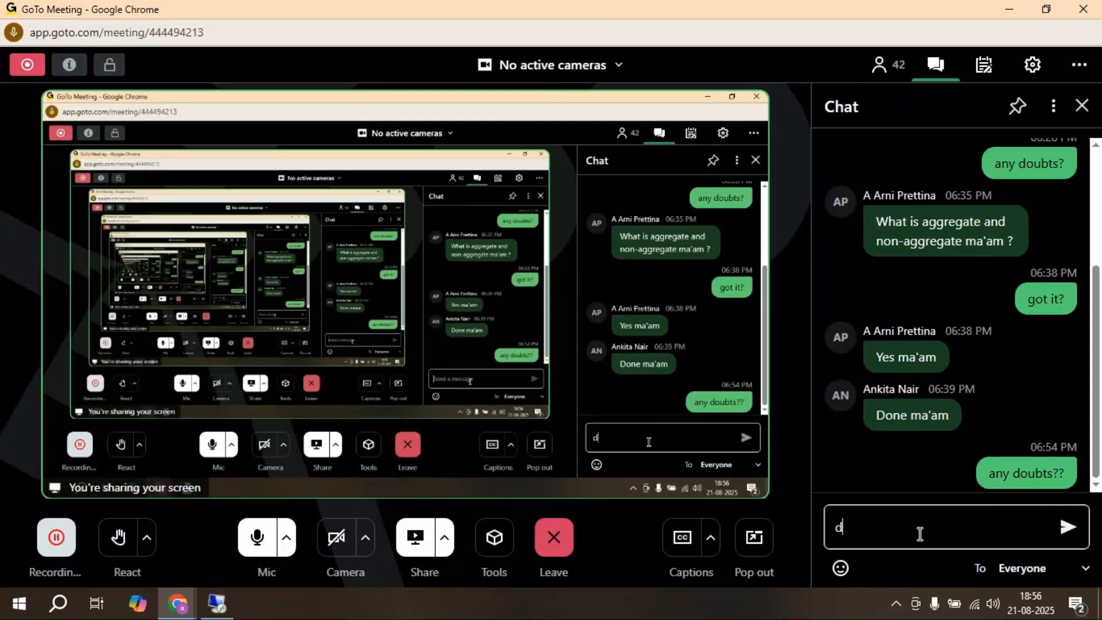
type("one?")
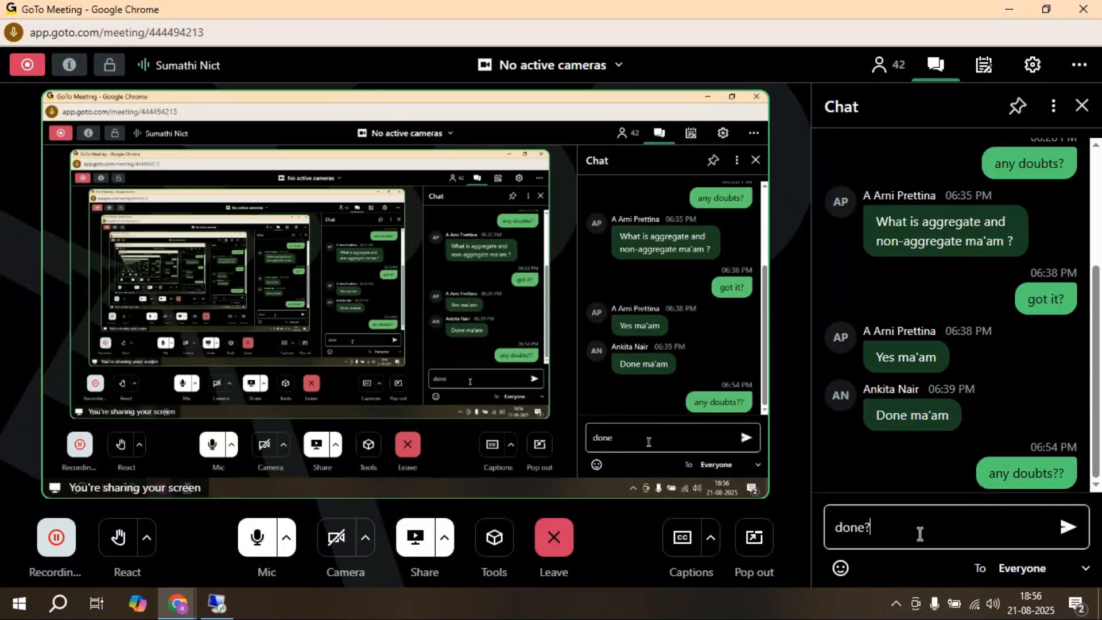
key("Return")
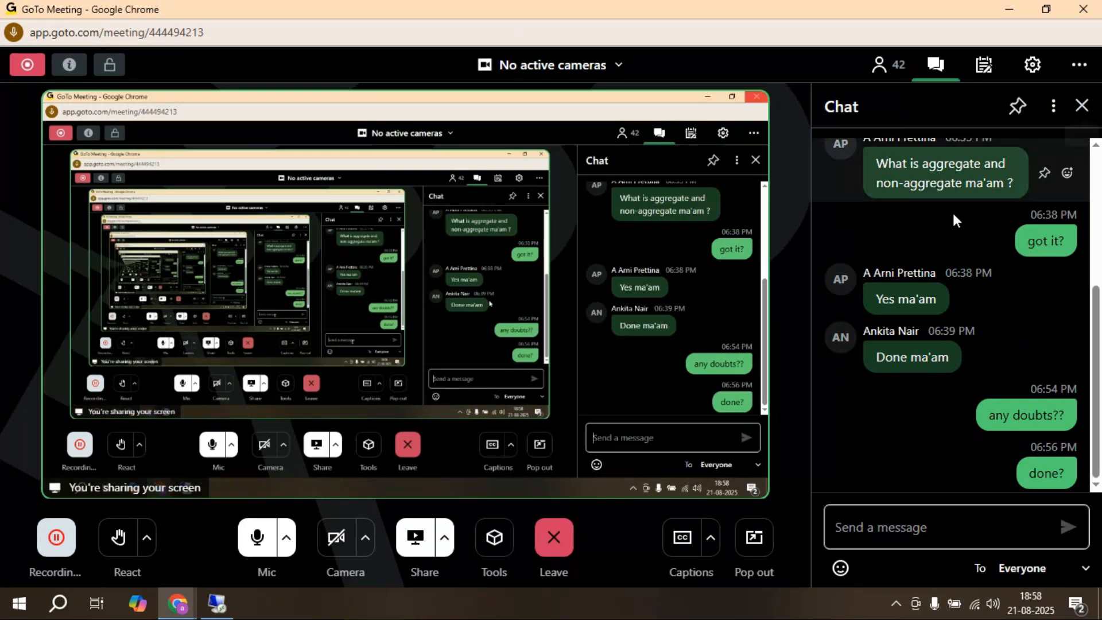
Review the earlier chat messages, the meeting's participant list, and the attendees' replies in the chat
scroll(937, 269, "up", 5)
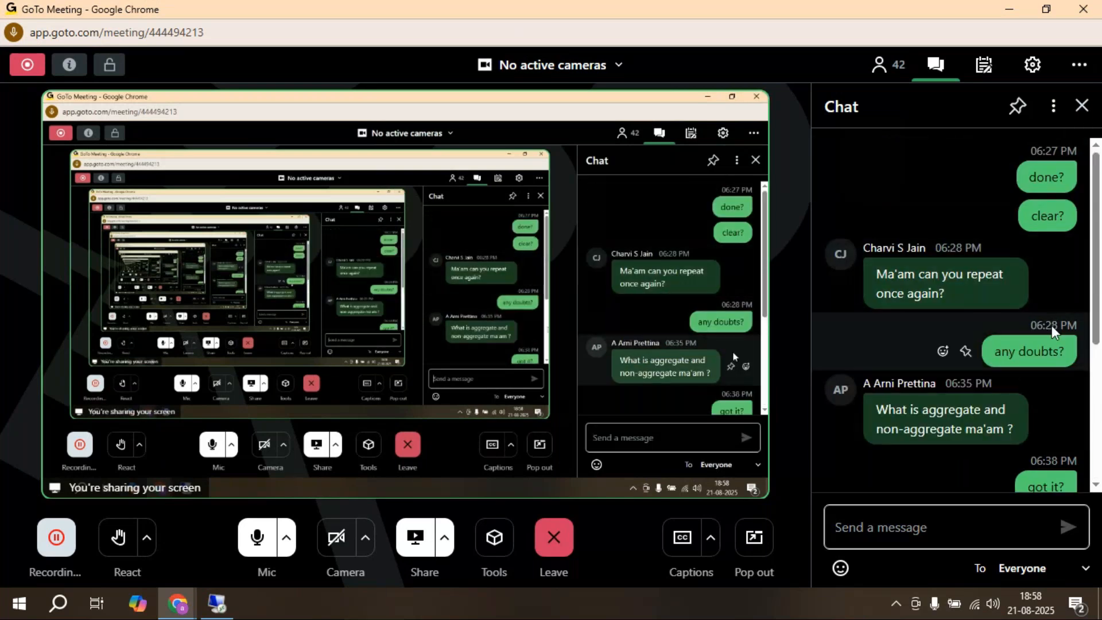
scroll(1042, 367, "down", 5)
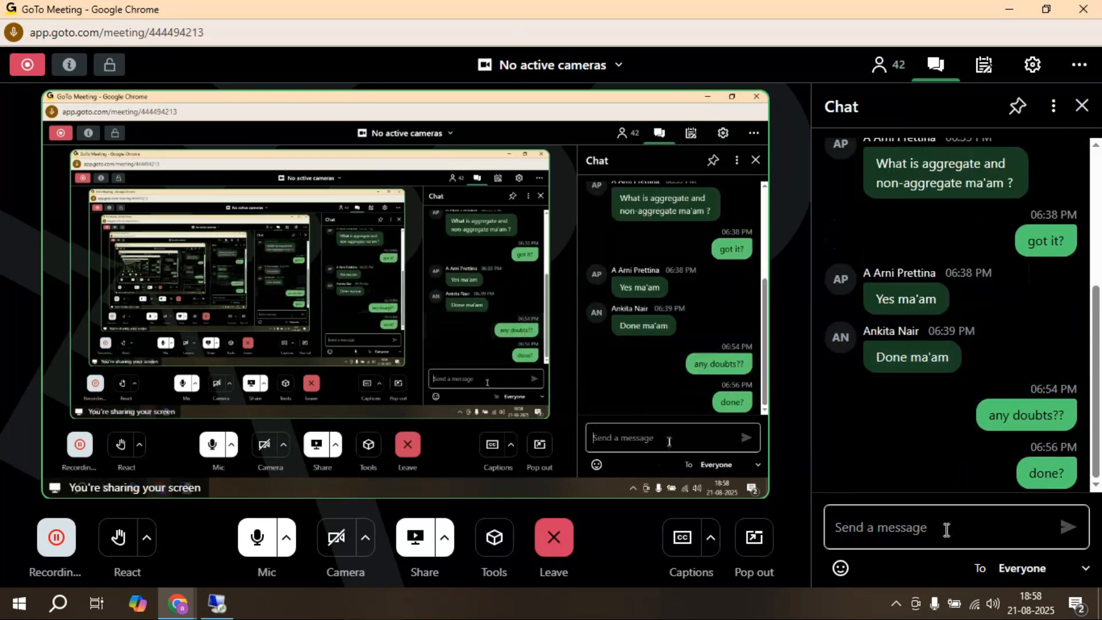
left_click(888, 66)
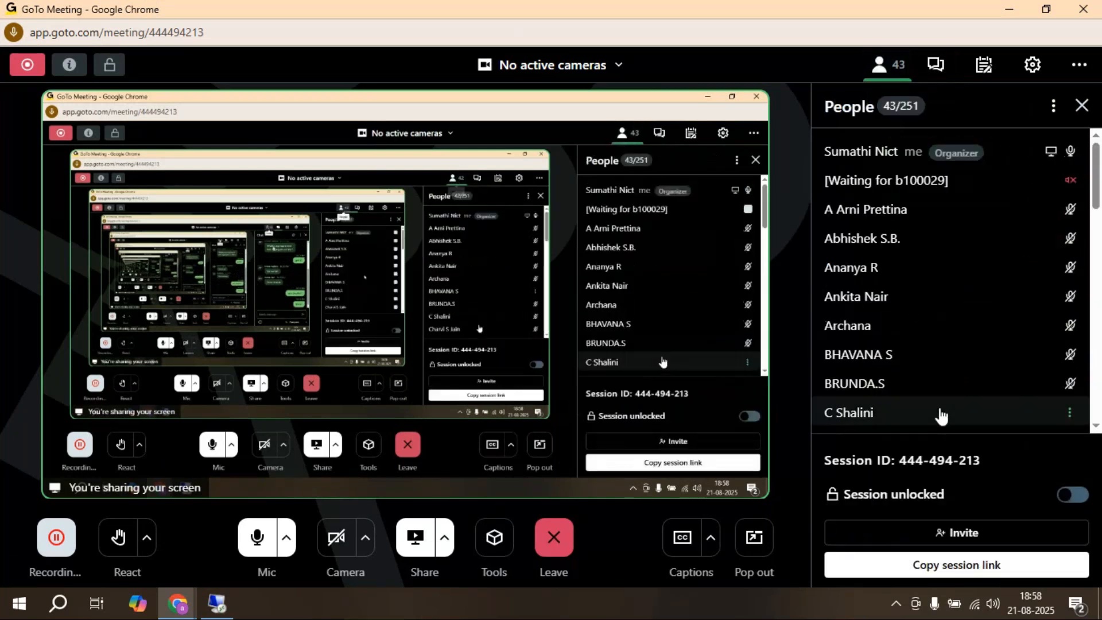
left_click(883, 72)
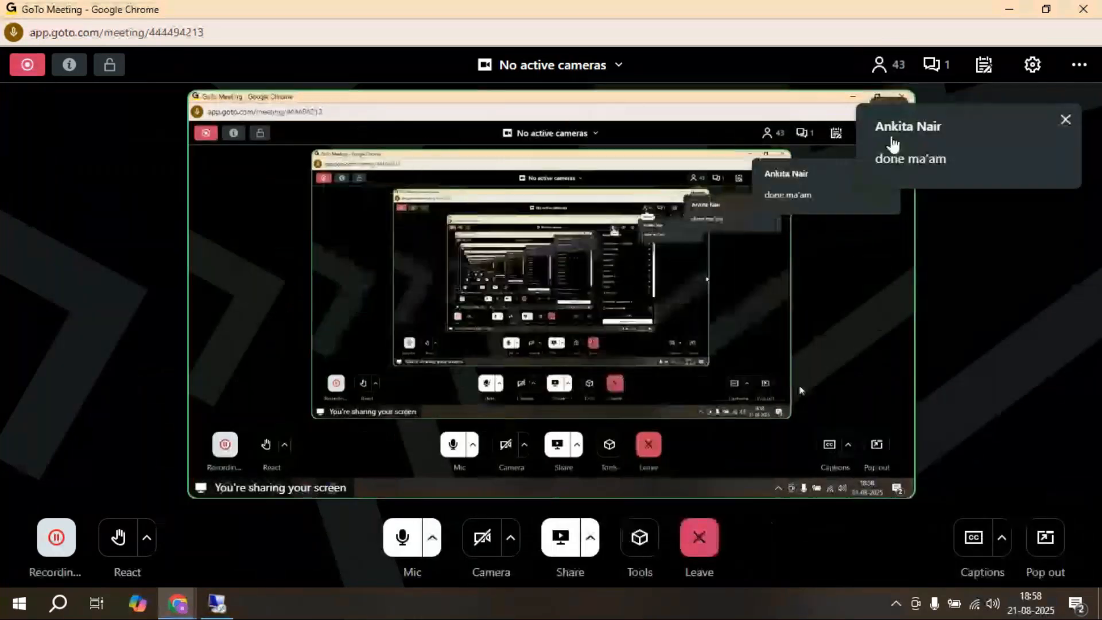
left_click(934, 65)
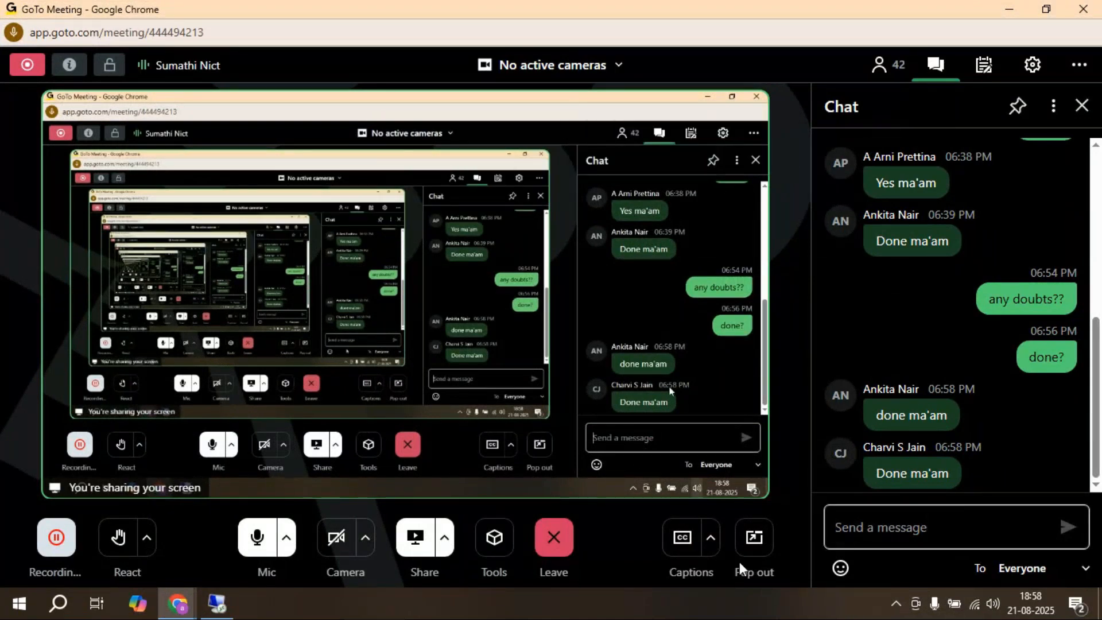
Return to the remote desktop and close the mcc data.txt notes in Notepad, saving the changes
left_click(217, 603)
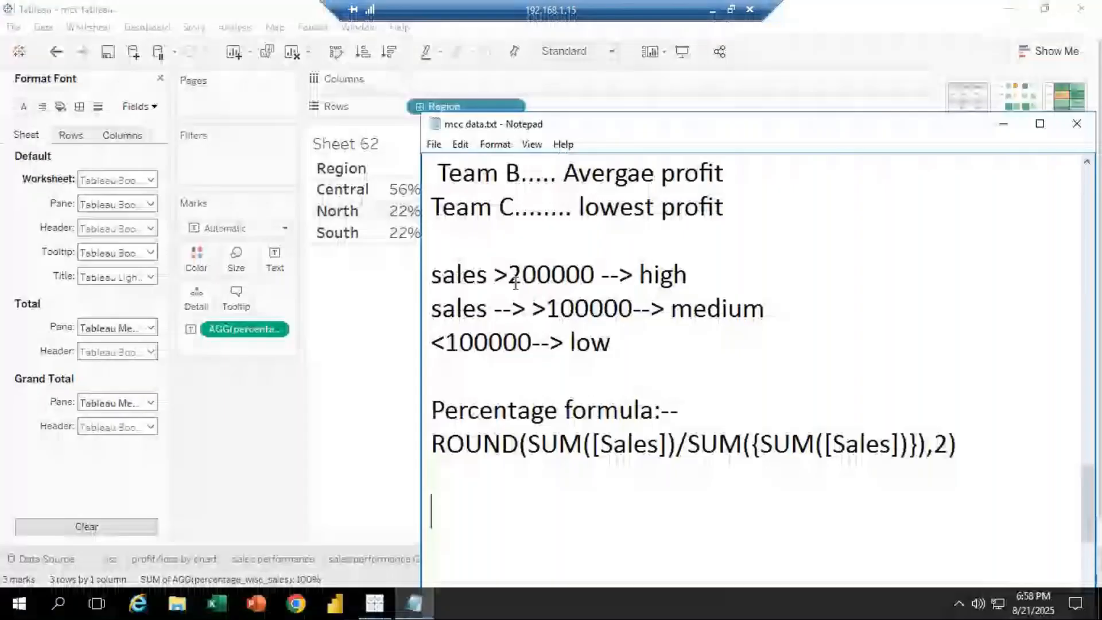
left_click_drag(903, 124, 720, 222)
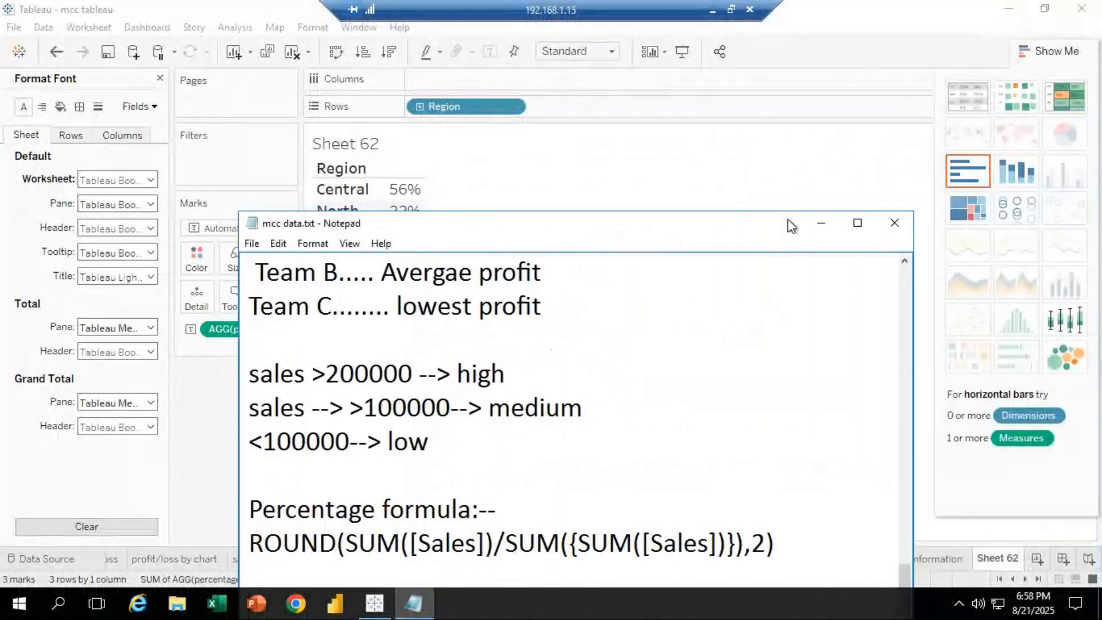
left_click(896, 228)
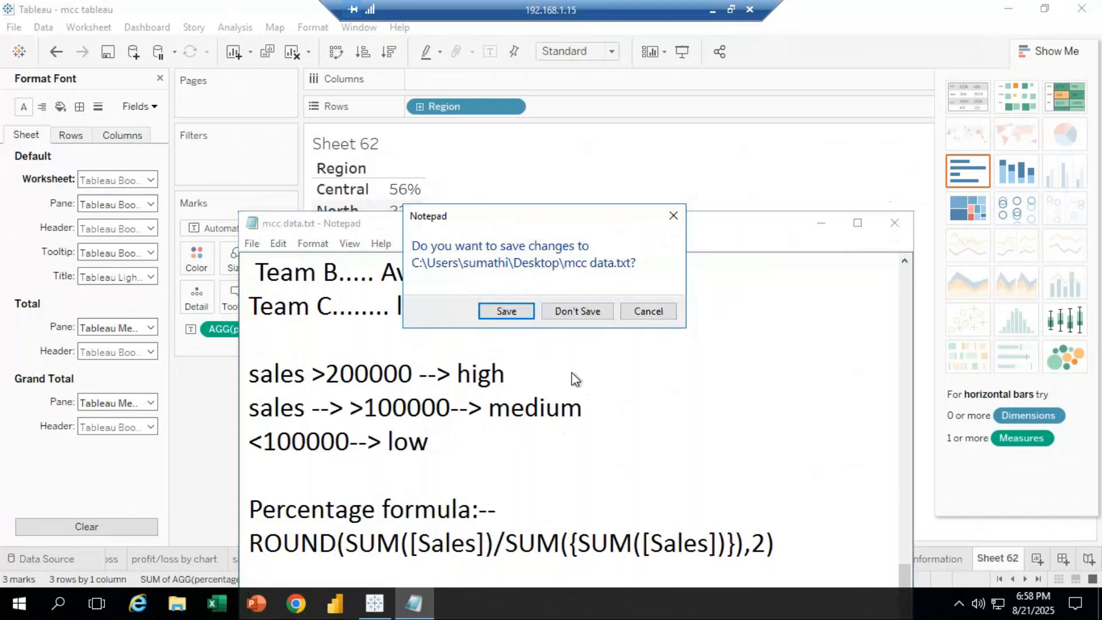
left_click(500, 312)
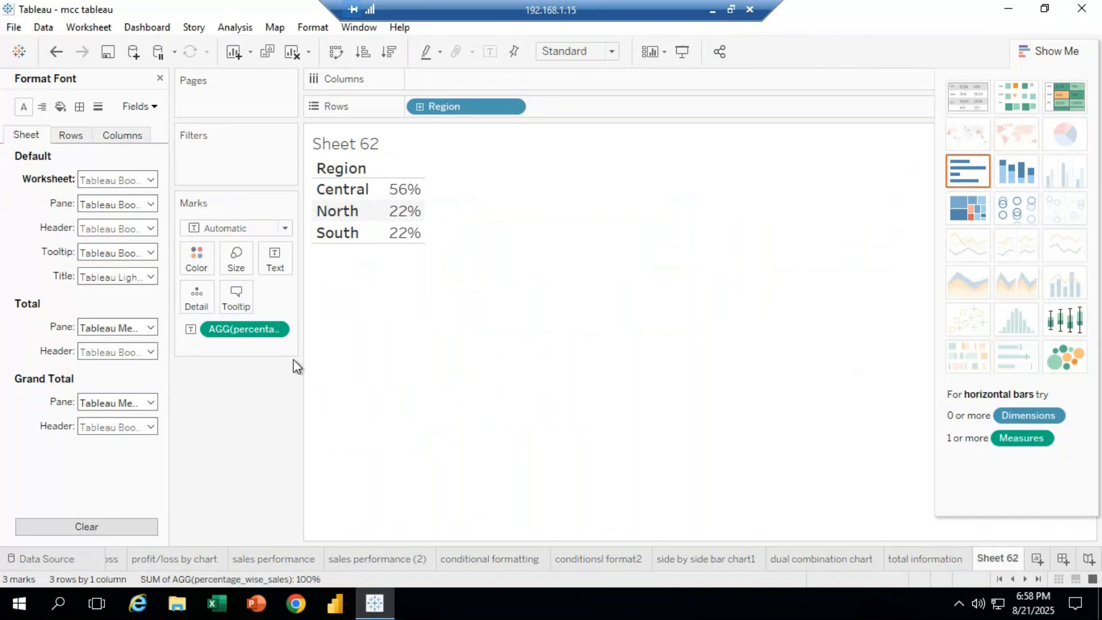
Close the font formatting pane and rename the Sheet 62 worksheet to "percentage wise region"
left_click(160, 78)
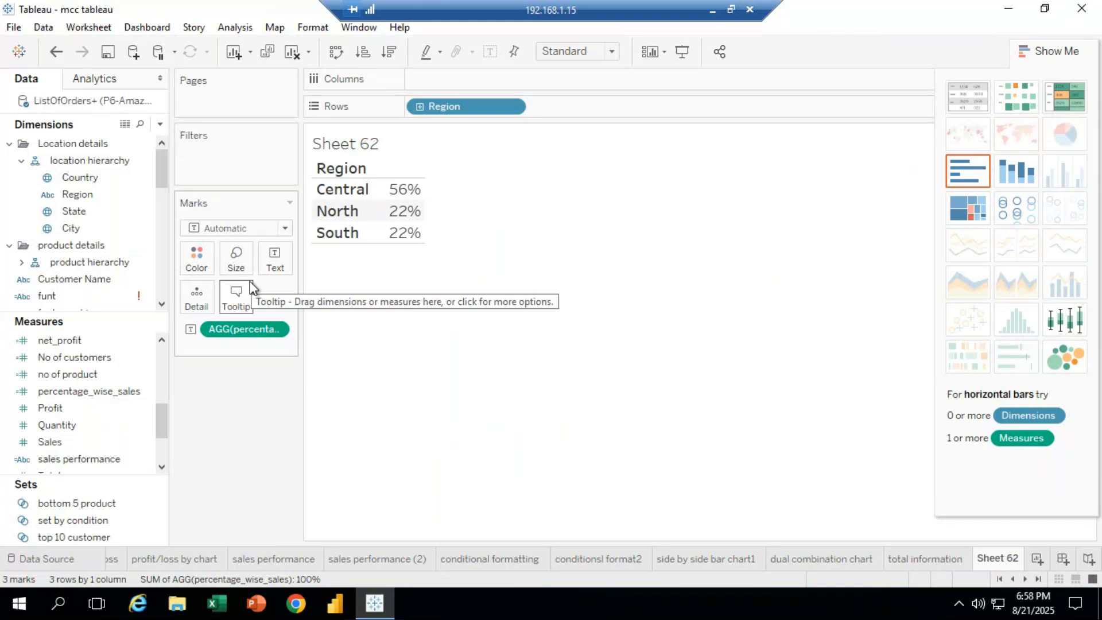
right_click(994, 558)
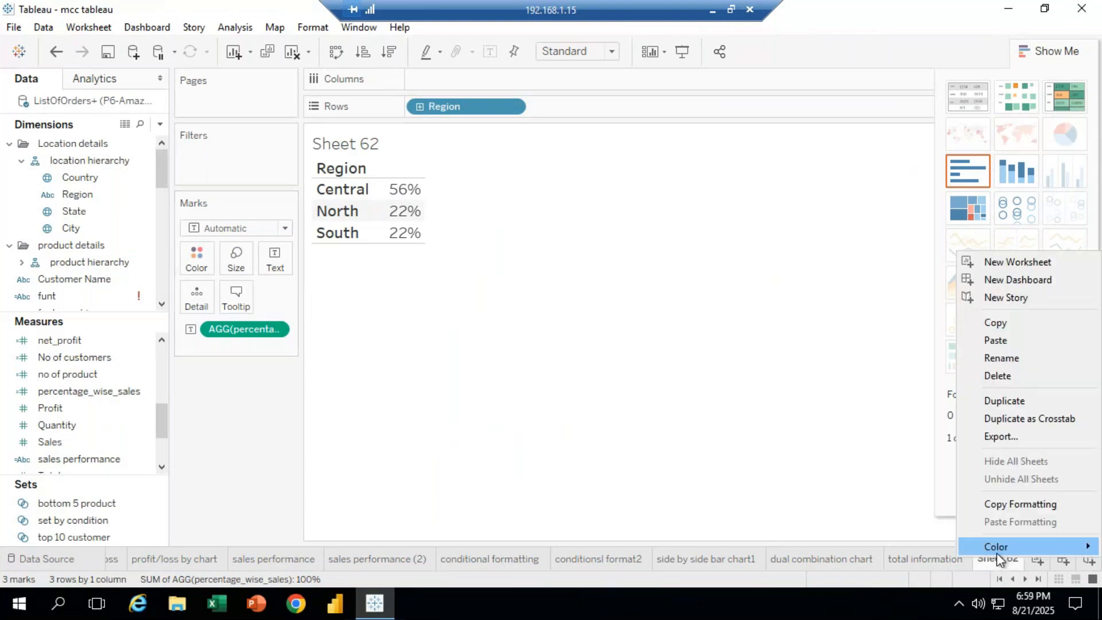
left_click(1008, 358)
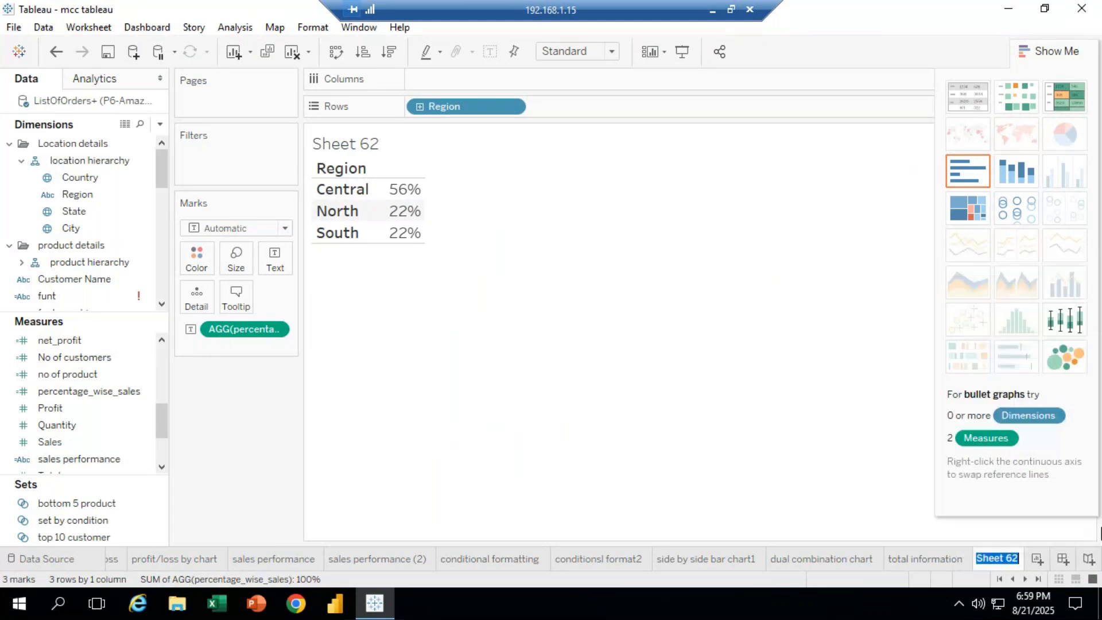
type("pe")
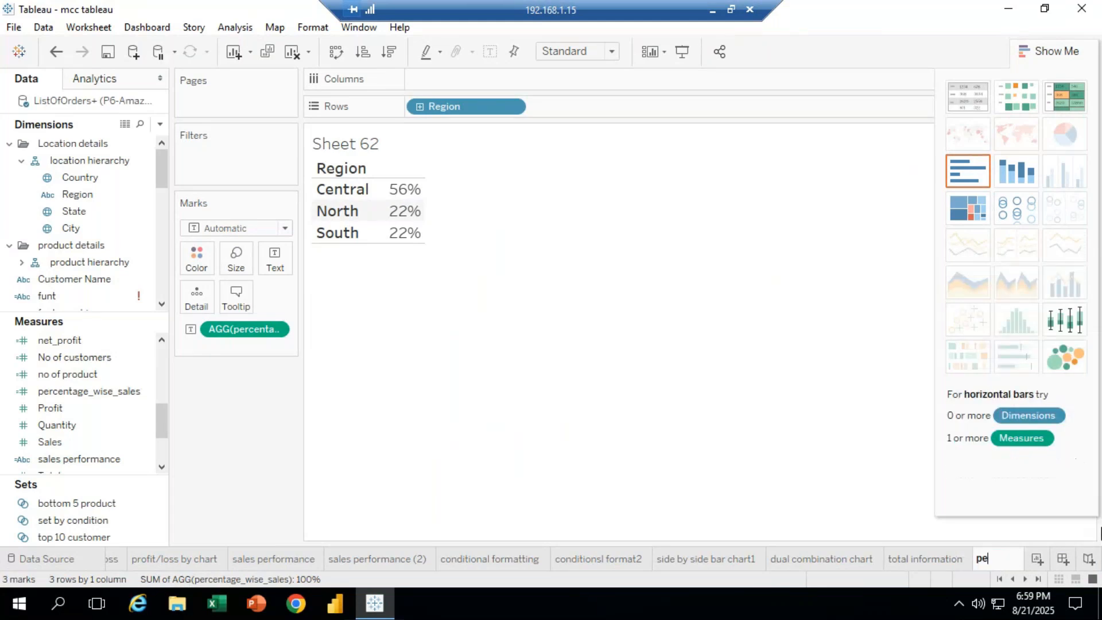
type("rcentage")
key("BackSpace")
key("BackSpace")
key("BackSpace")
key("BackSpace")
key("BackSpace")
key("BackSpace")
key("BackSpace")
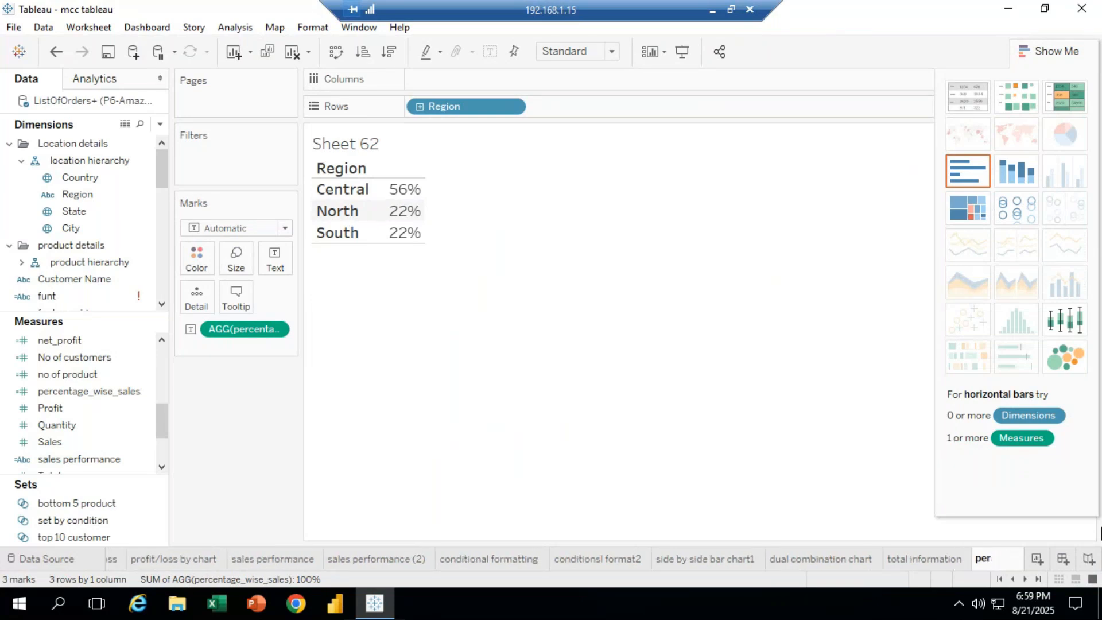
type("centage wo")
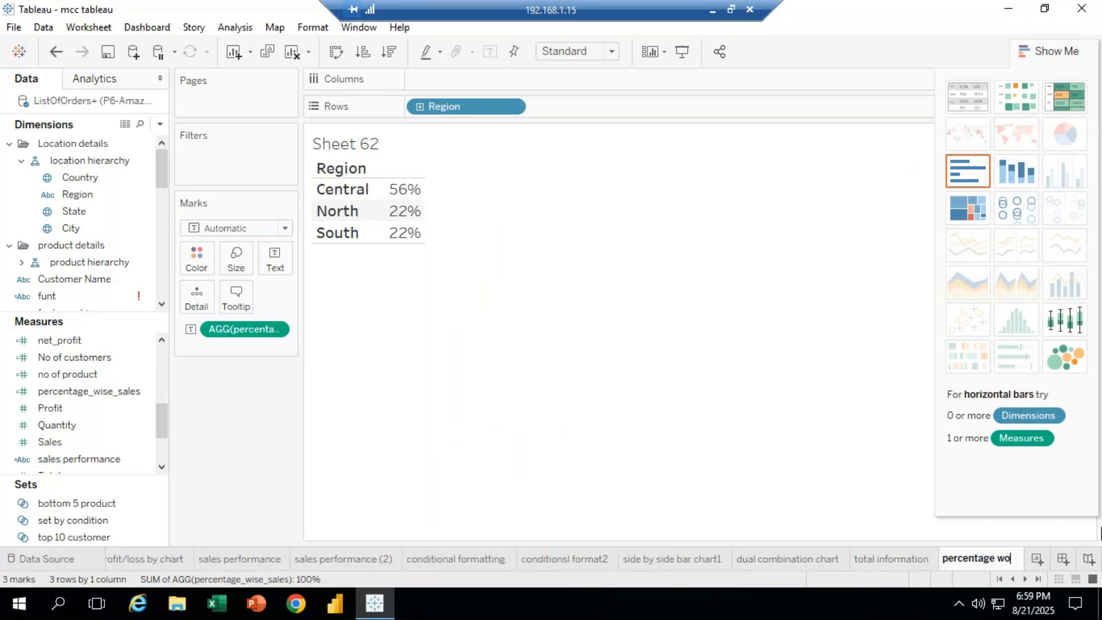
key("BackSpace")
type("ise")
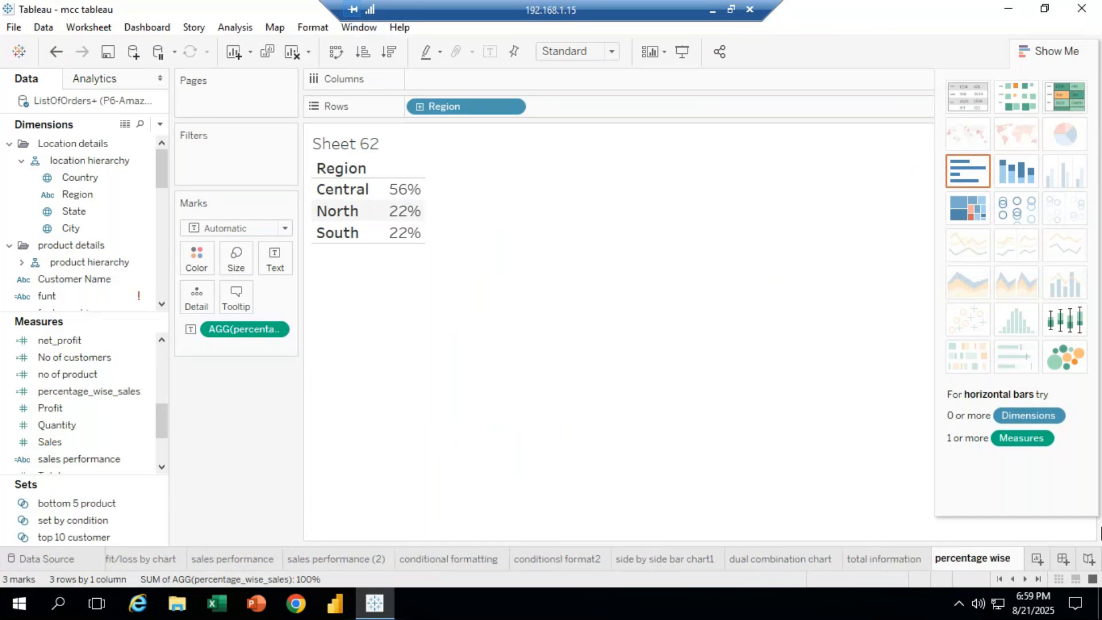
key("BackSpace")
key("BackSpace")
key("BackSpace")
key("BackSpace")
key("BackSpace")
key("BackSpace")
key("BackSpace")
key("BackSpace")
key("BackSpace")
key("BackSpace")
key("BackSpace")
key("BackSpace")
key("BackSpace")
key("BackSpace")
key("BackSpace")
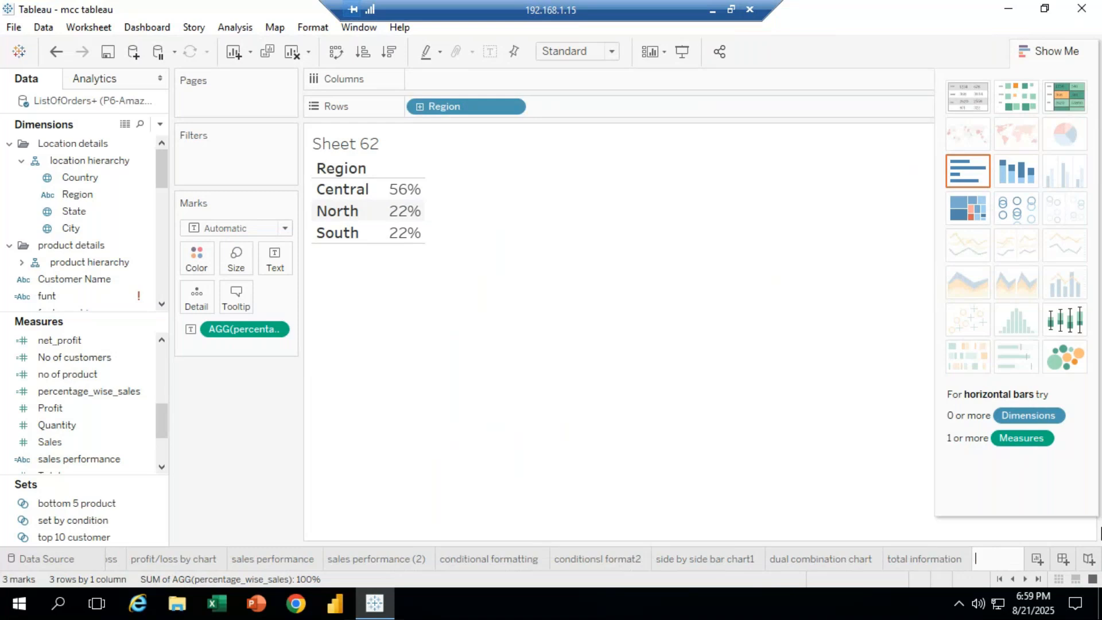
type("percentage w")
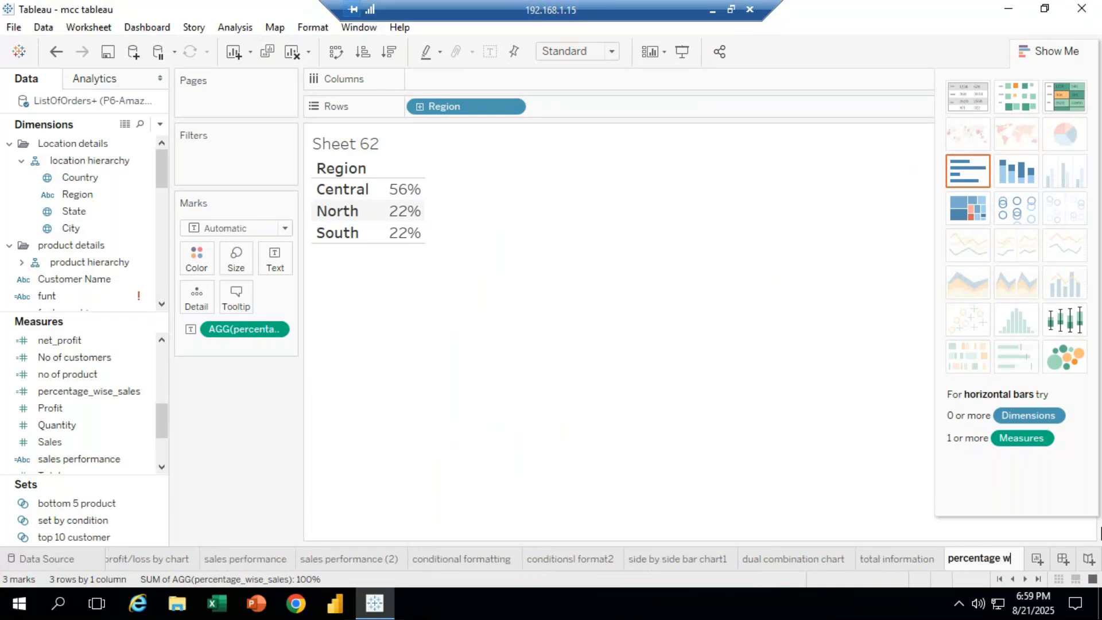
type("ise region")
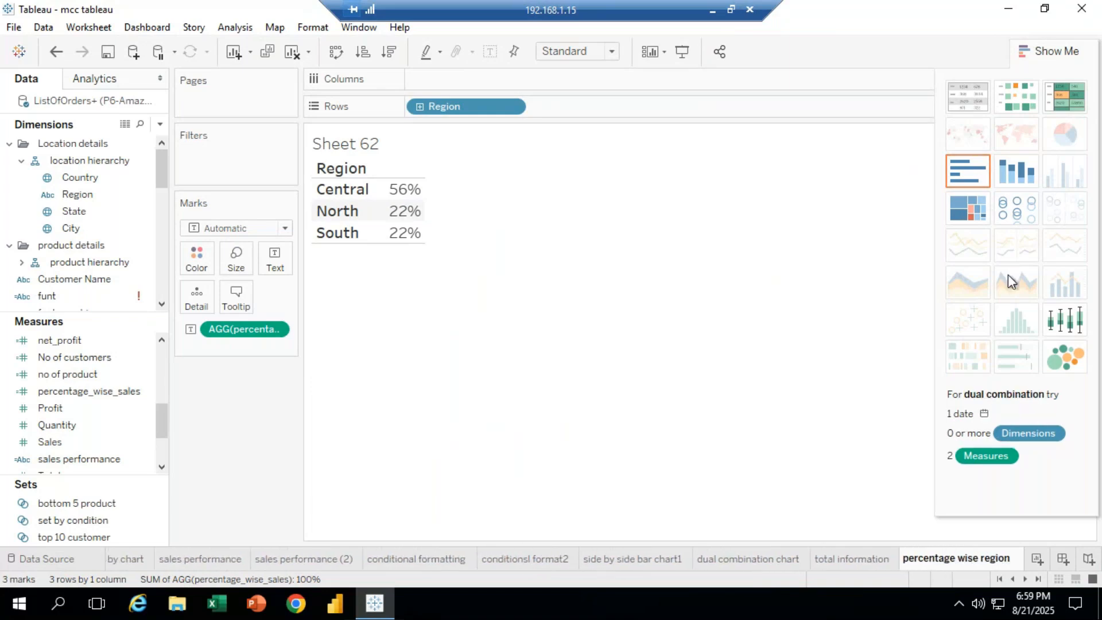
key("Return")
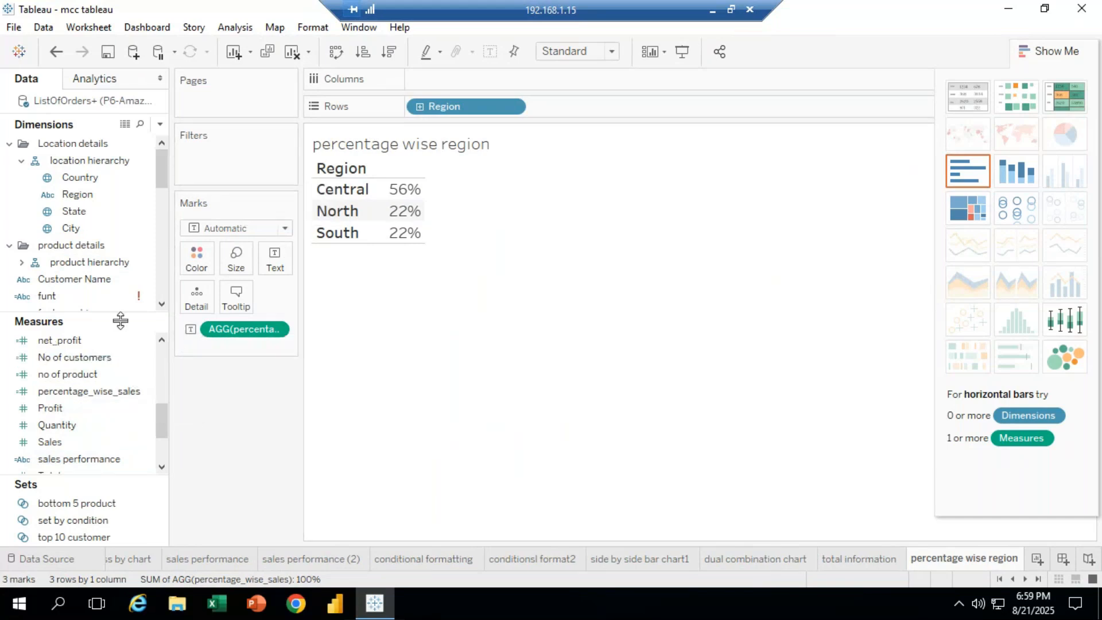
Expand Region to the State level, review the sales percentages of the states, and collapse the hierarchy back to Region
left_click(419, 107)
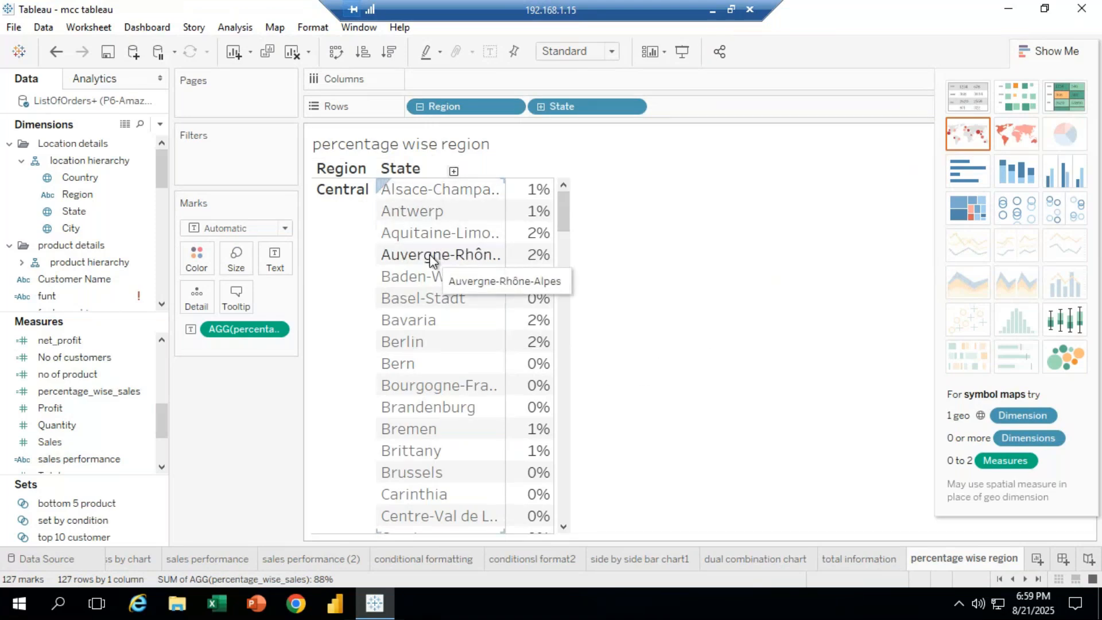
left_click_drag(564, 218, 565, 259)
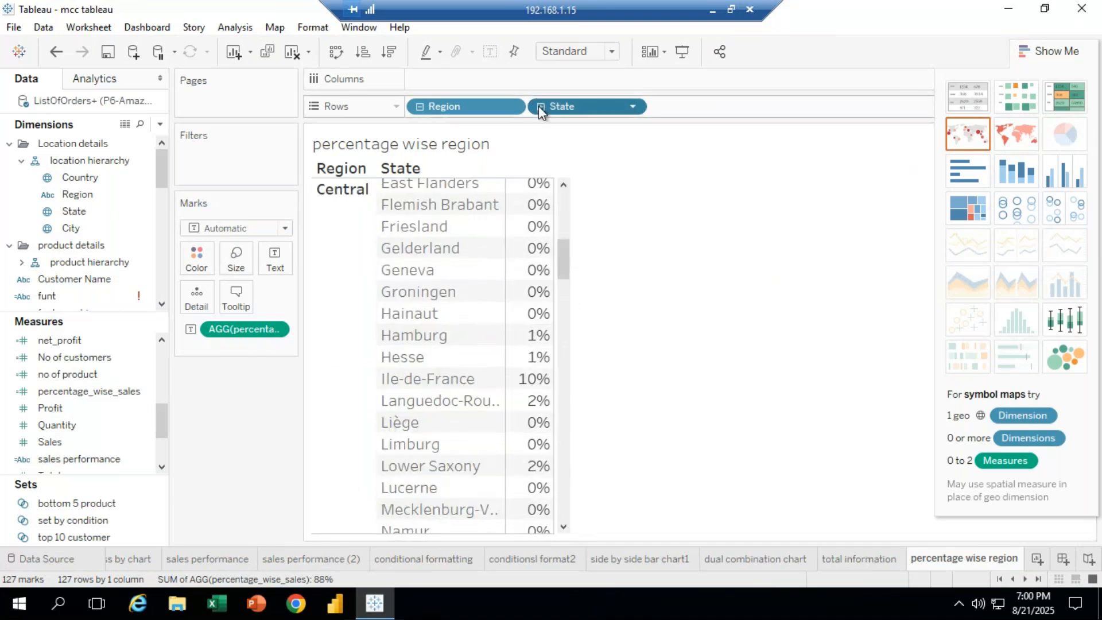
left_click(540, 107)
left_click_drag(694, 205, 694, 396)
left_click_drag(680, 314, 659, 279)
left_click(539, 107)
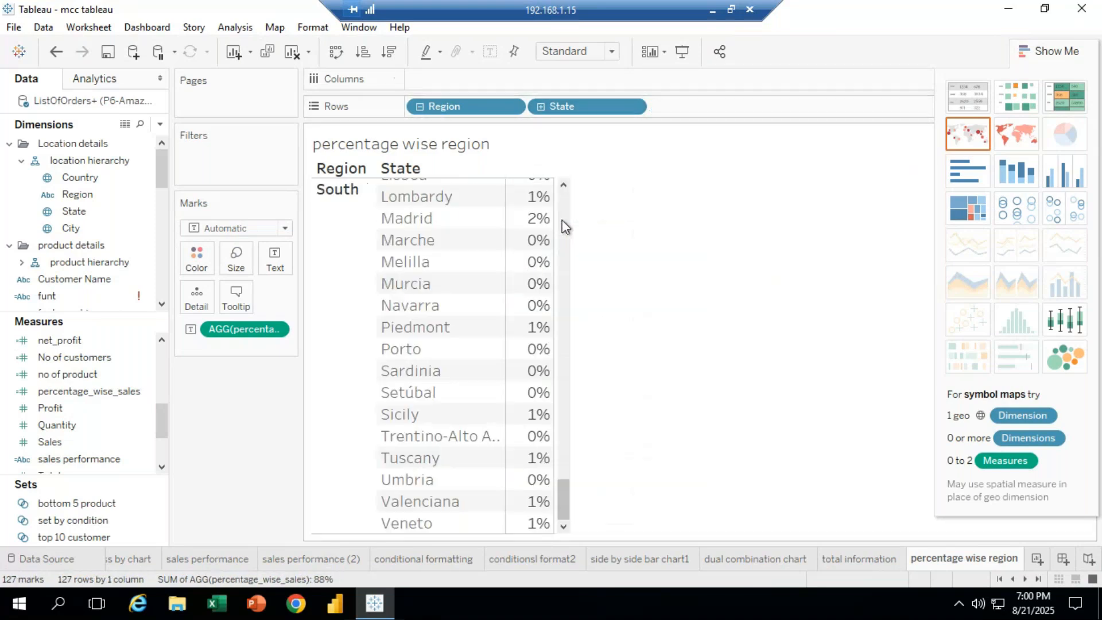
left_click_drag(572, 466, 580, 189)
left_click(419, 107)
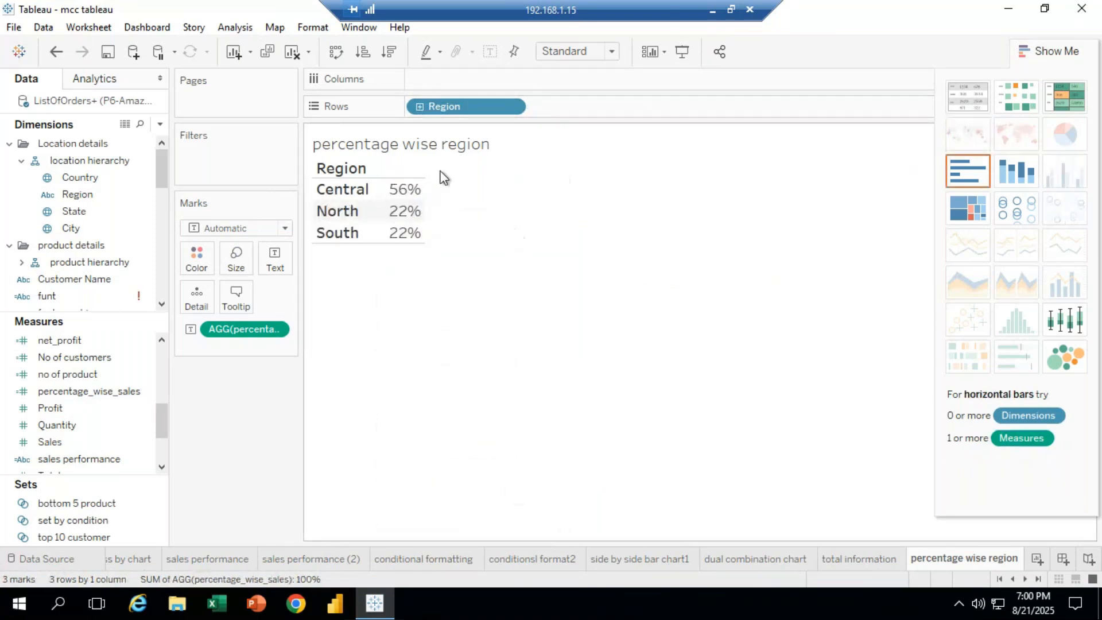
Create a new worksheet listing Category on rows with percentage_wise_sales as the text value
left_click(1037, 559)
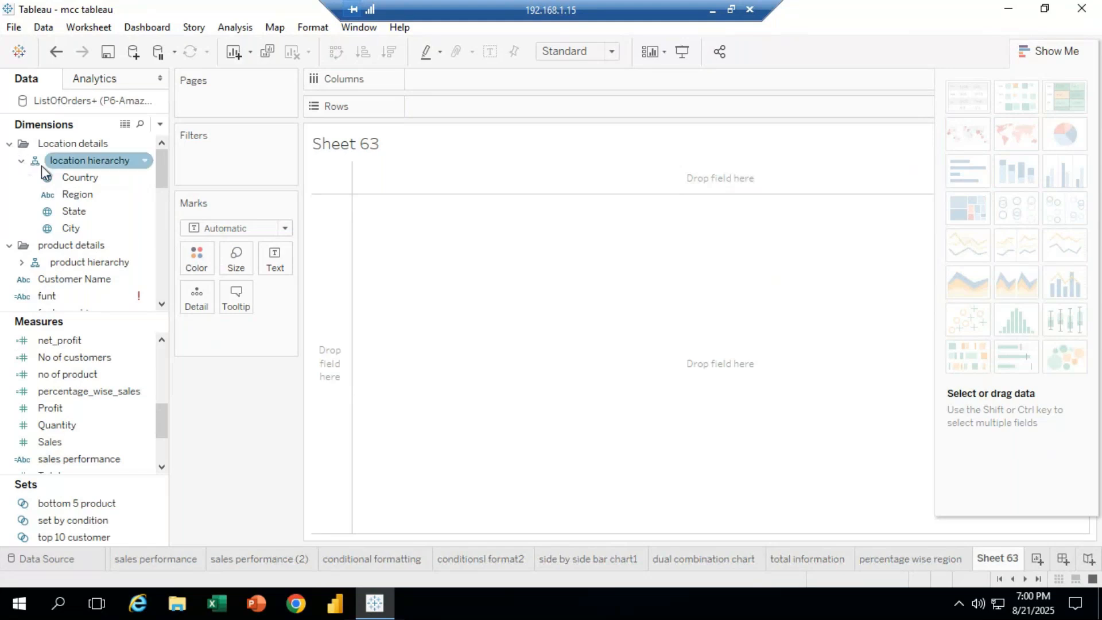
left_click(22, 262)
left_click_drag(133, 278, 459, 109)
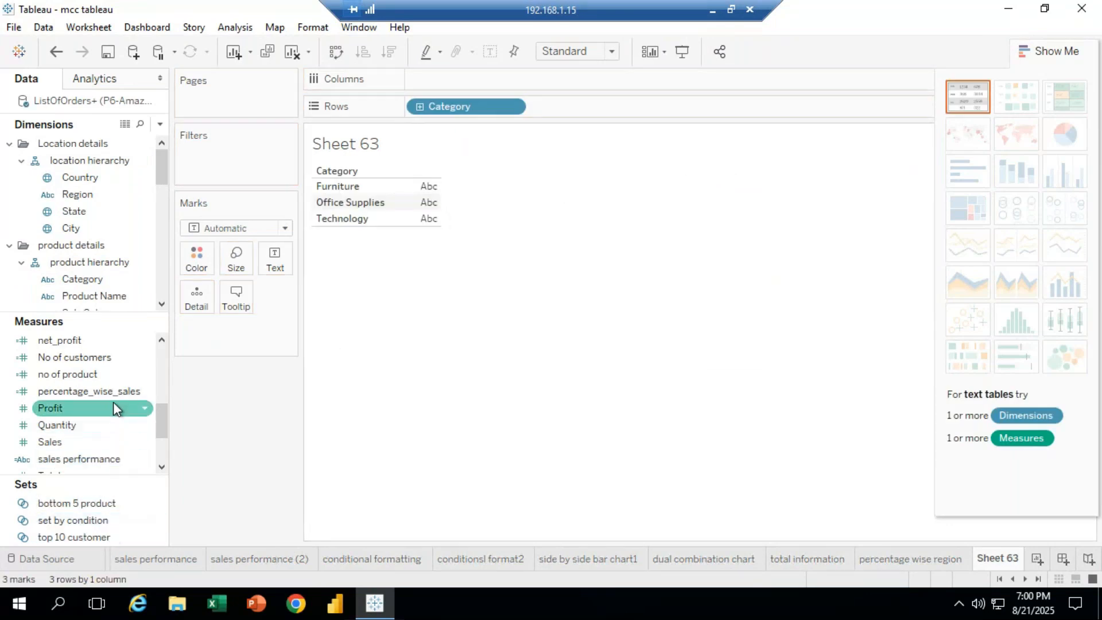
left_click_drag(113, 391, 292, 275)
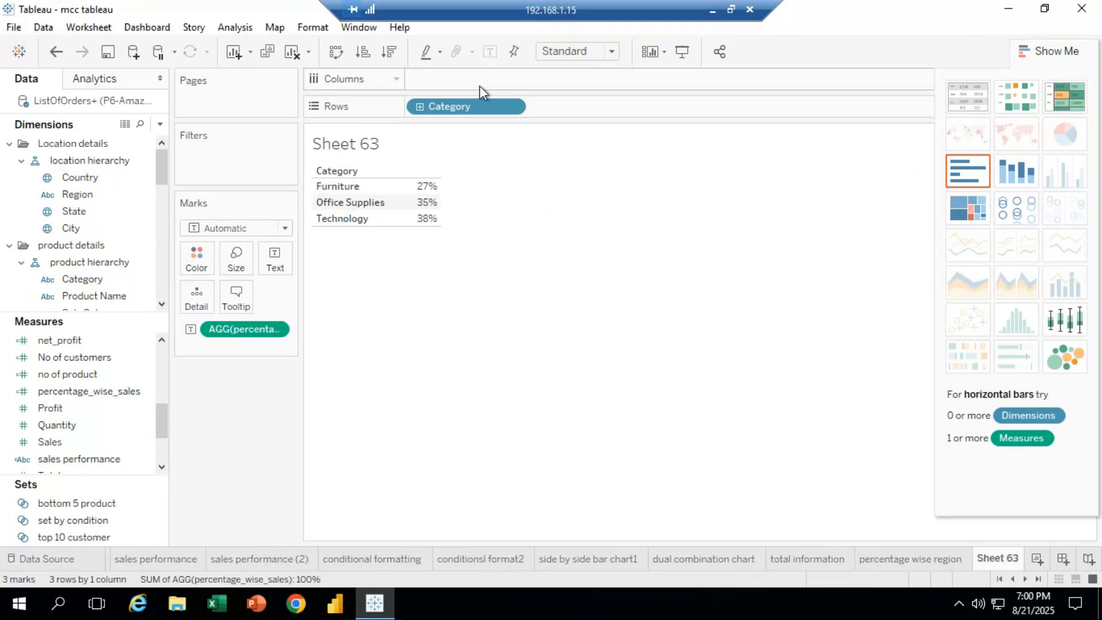
Drill Category down to Product Name, remove that level, and add Sub-Category to the rows instead
mouse_move(441, 106)
left_mouse_down()
mouse_move(397, 271)
mouse_move(228, 442)
mouse_move(460, 124)
mouse_move(442, 107)
left_mouse_up()
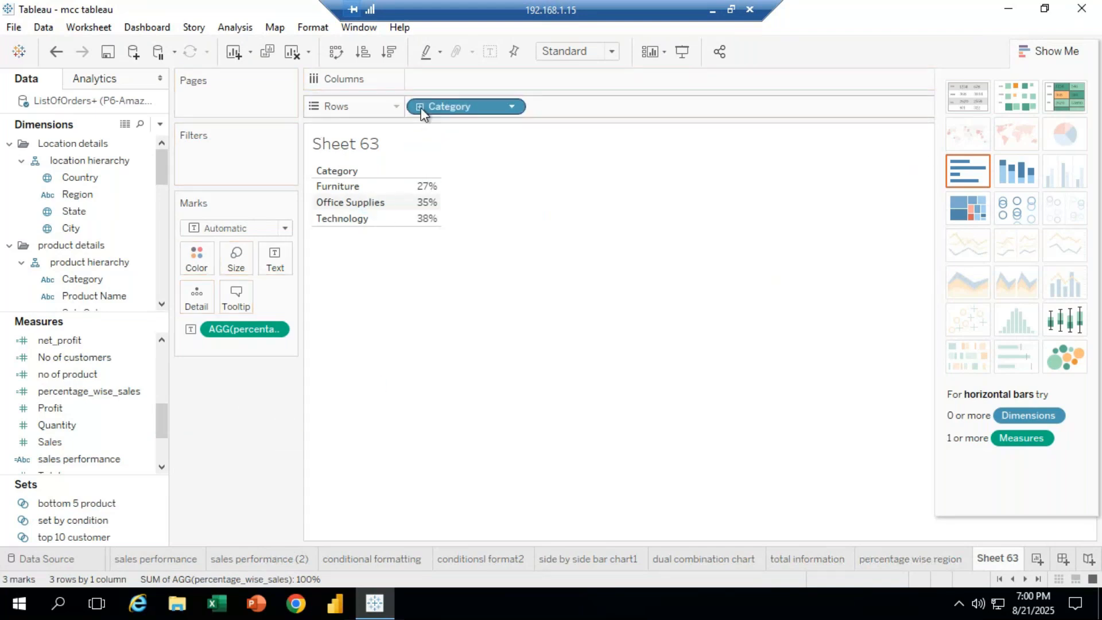
left_click(420, 107)
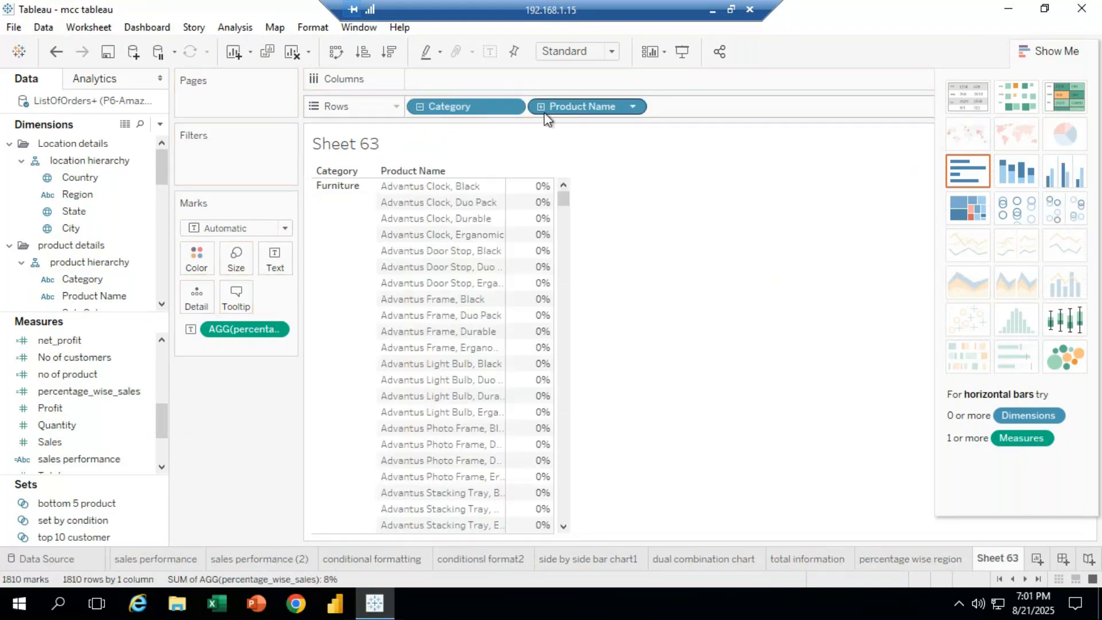
left_click_drag(574, 107, 239, 135)
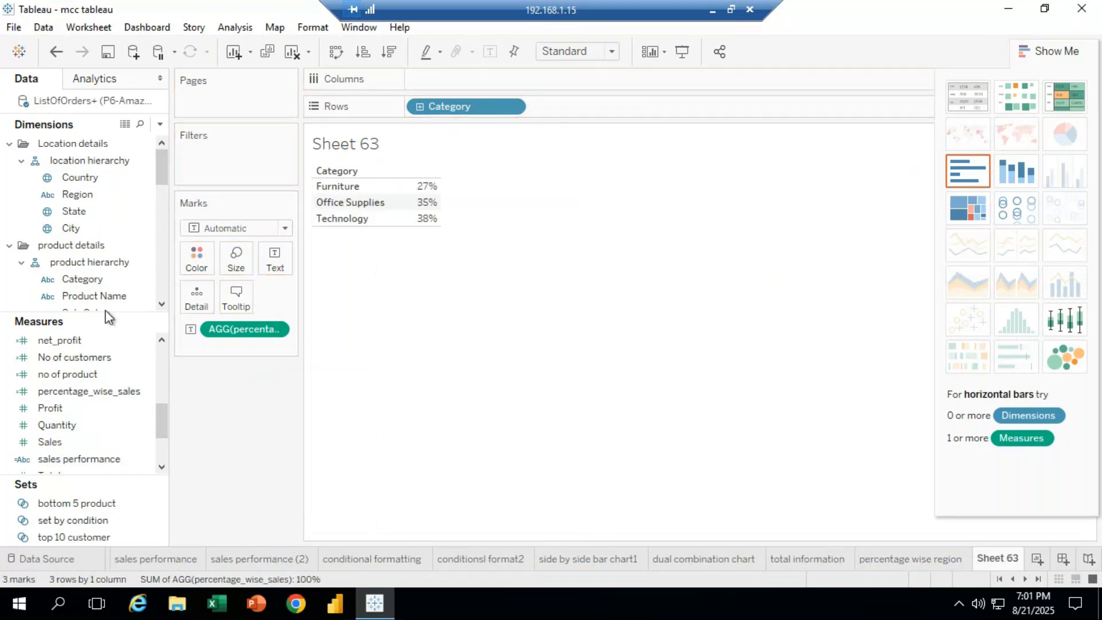
left_click_drag(159, 174, 161, 196)
left_click_drag(92, 245, 610, 125)
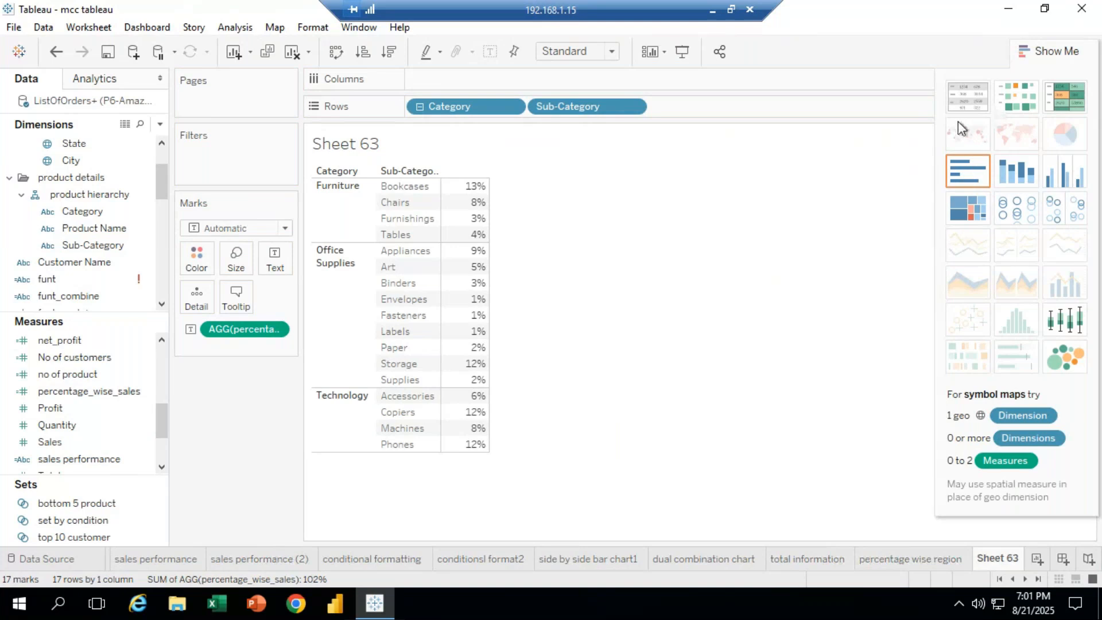
Try the sub-category percentages as a heat map, highlight table, stacked bars, treemap and packed bubbles, and return to the text table
left_click(1019, 105)
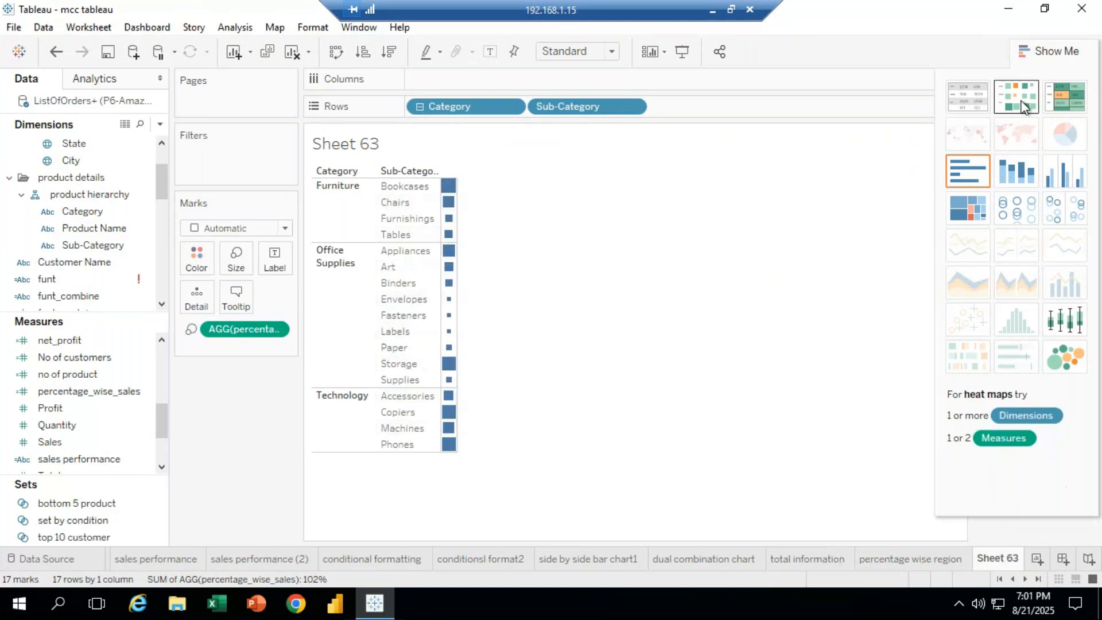
left_click(1064, 106)
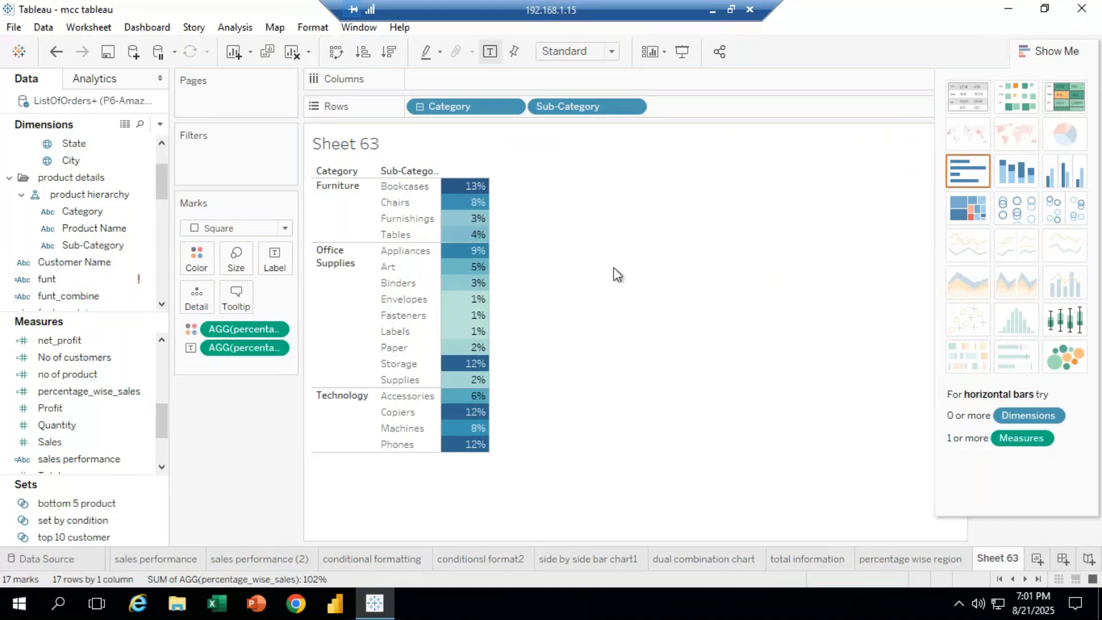
mouse_move(463, 188)
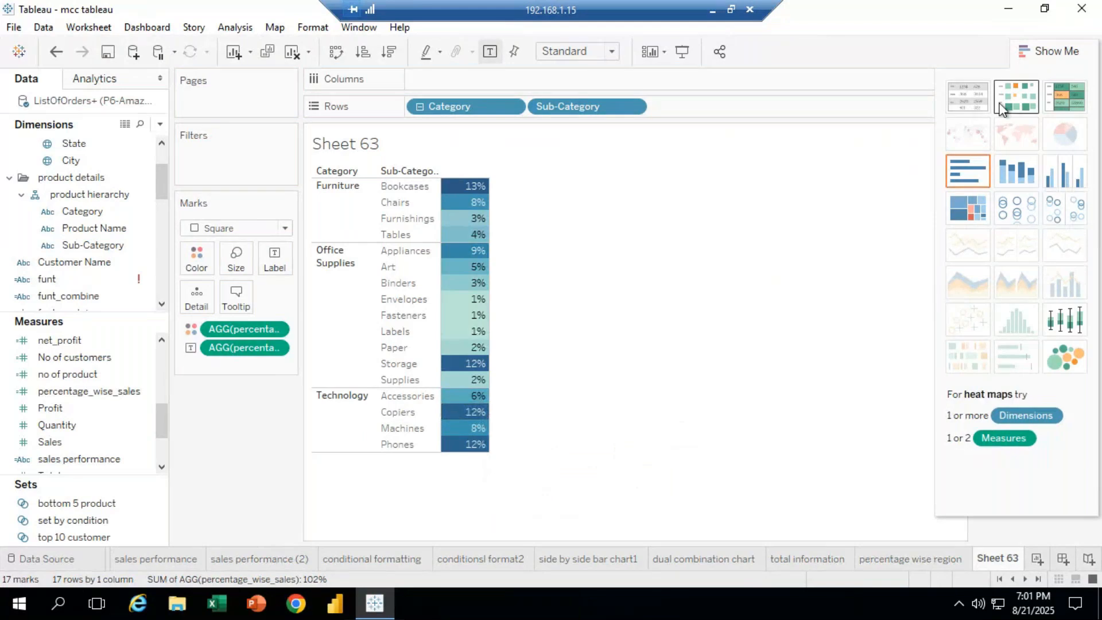
left_click(1016, 171)
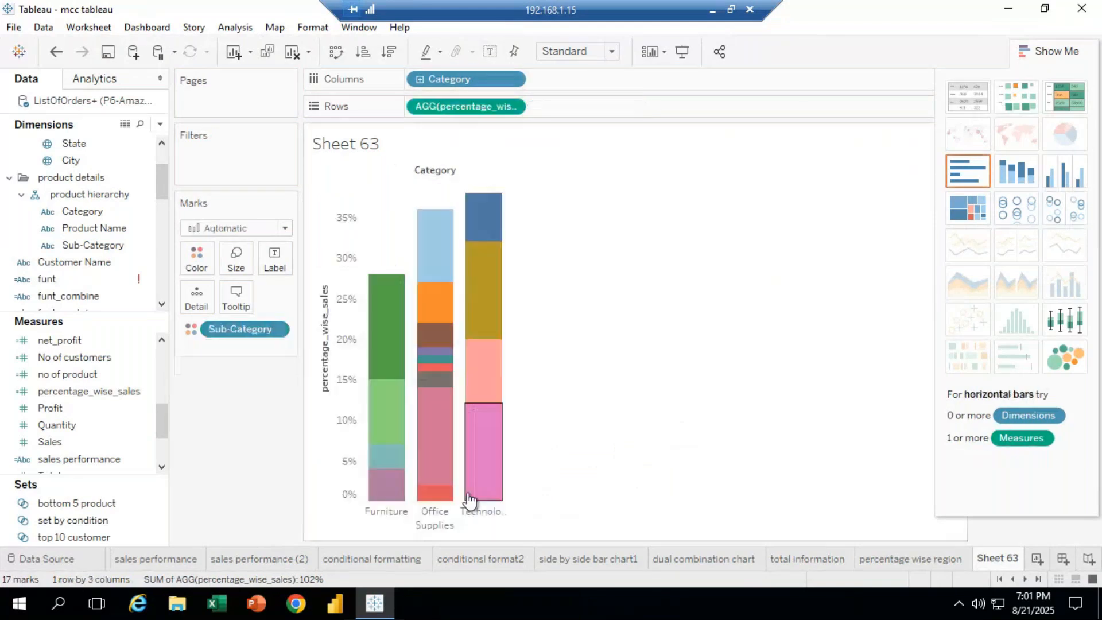
left_click(1060, 187)
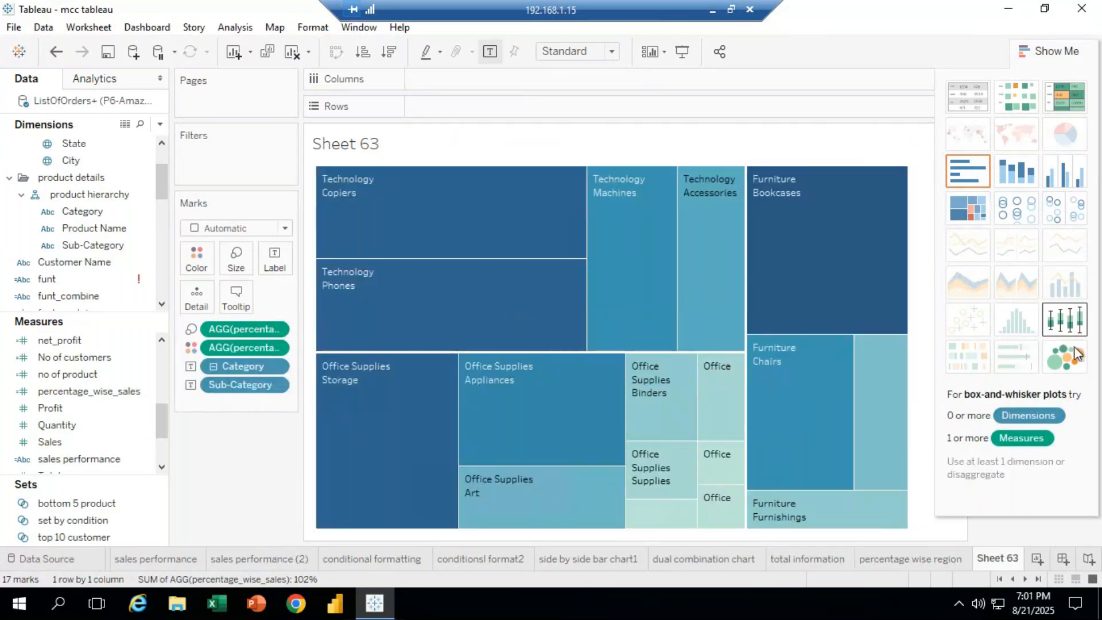
left_click(1051, 366)
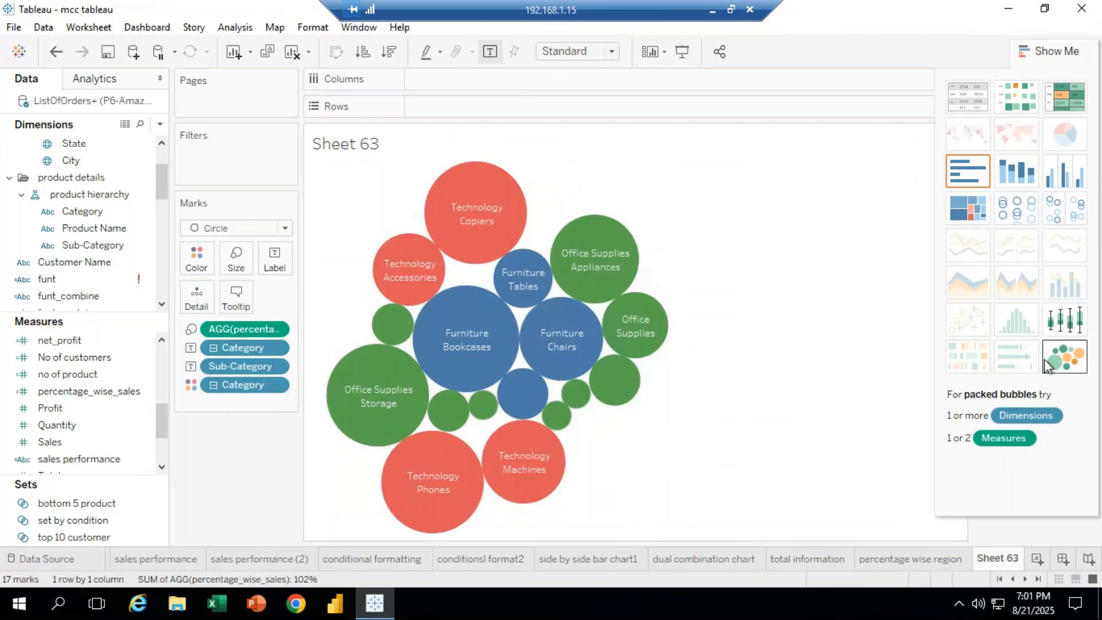
left_click(972, 103)
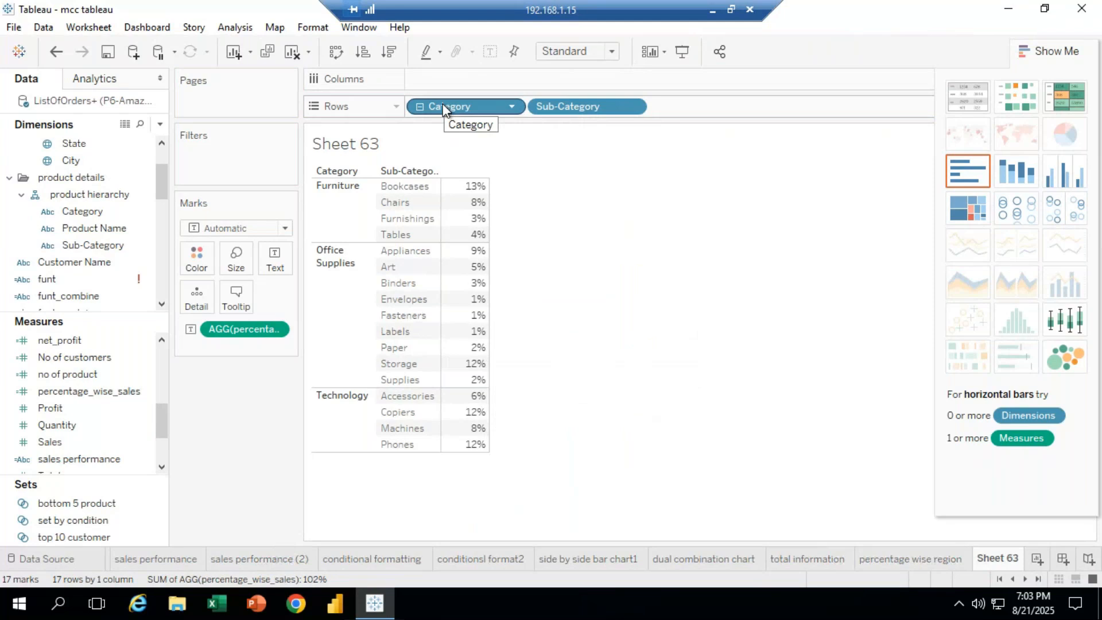
Clear the worksheet by removing Category, Sub-Category and percentage_wise_sales from the view
left_click_drag(522, 109, 572, 222)
left_click_drag(504, 106, 247, 453)
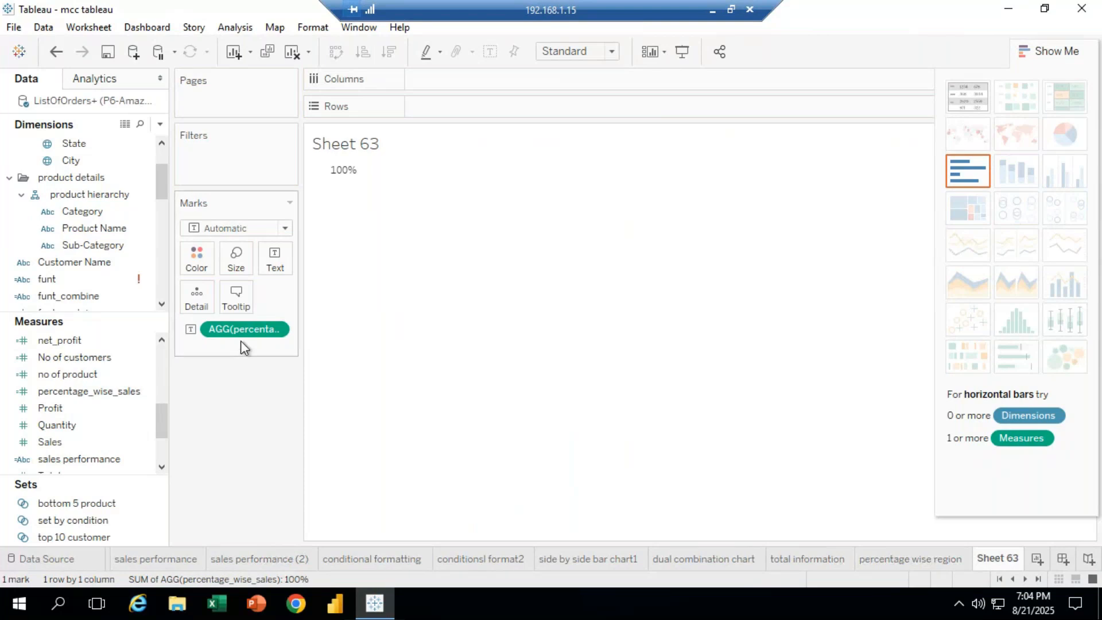
left_click_drag(229, 330, 76, 350)
left_click_drag(165, 185, 166, 167)
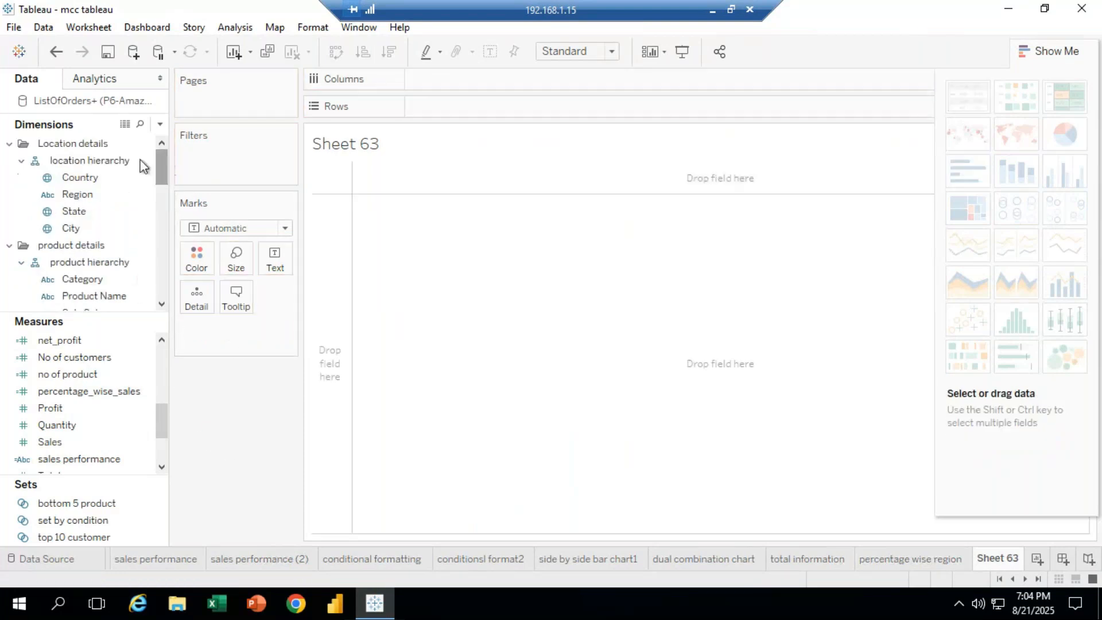
Show percentage_wise_sales for each Country and display the result as a symbol map
left_click_drag(86, 177, 430, 110)
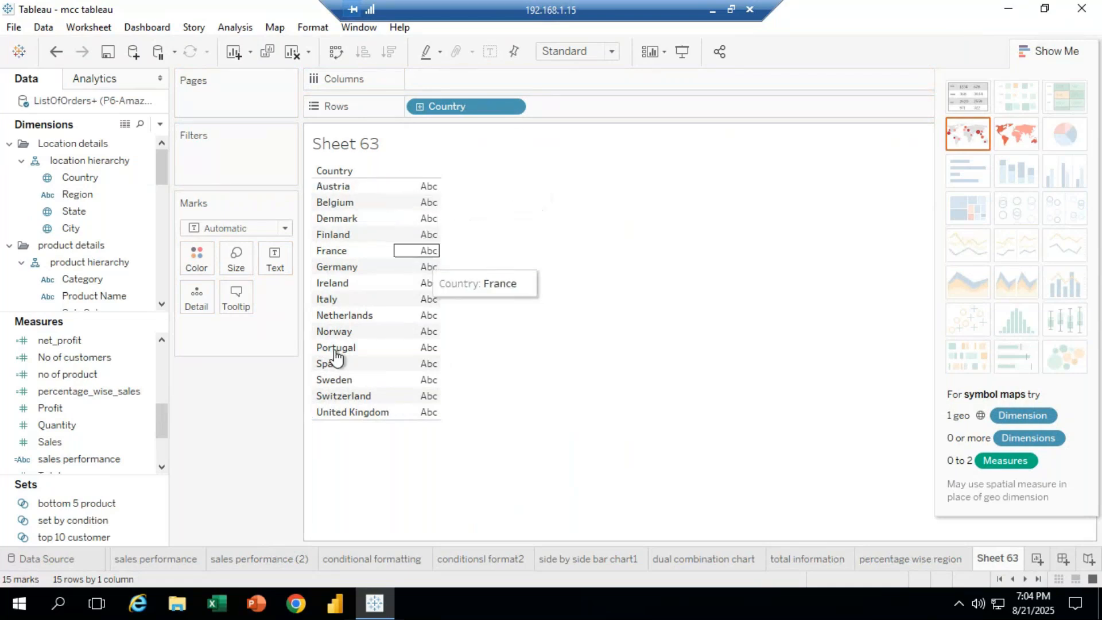
left_click(98, 392)
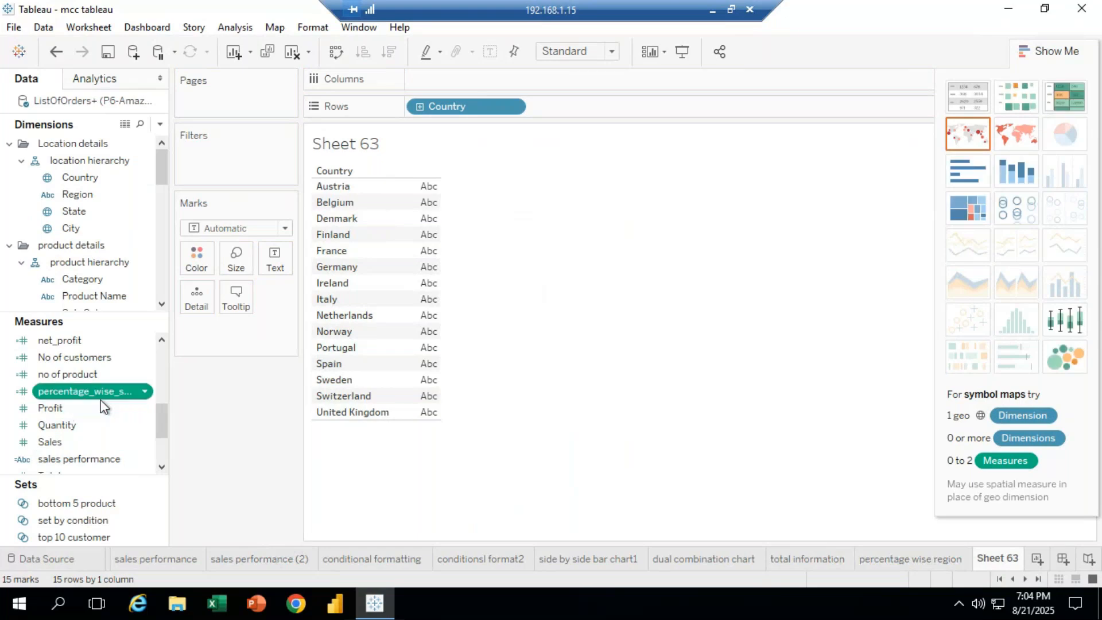
left_click_drag(106, 393, 294, 270)
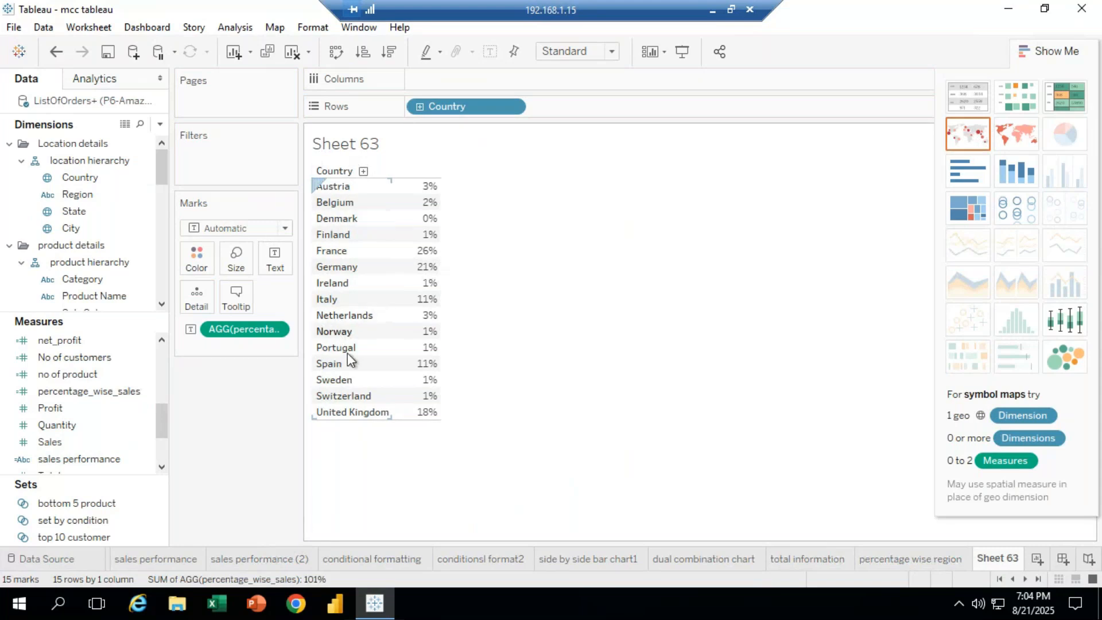
left_click(966, 141)
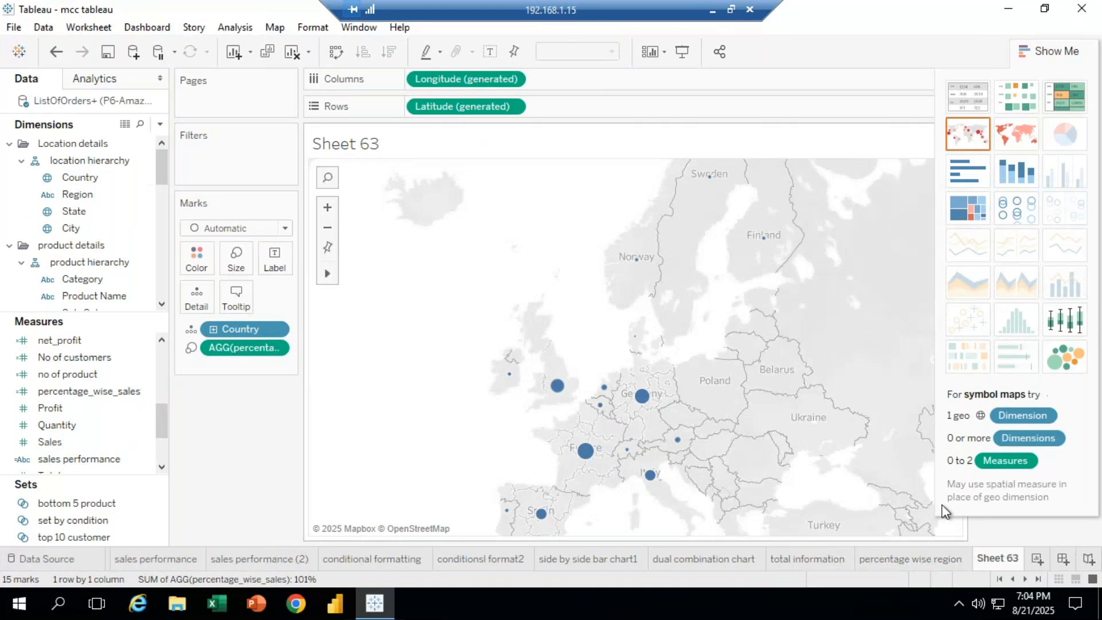
Change the symbol map to a filled map with each Country shaded by percentage_wise_sales
left_click(325, 227)
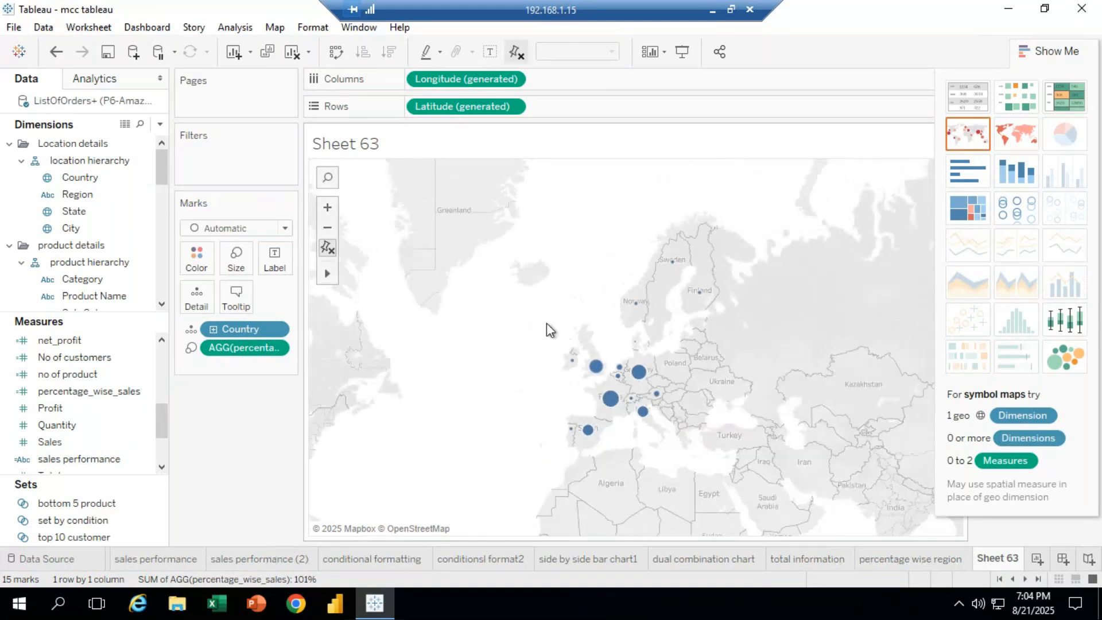
left_click(1022, 133)
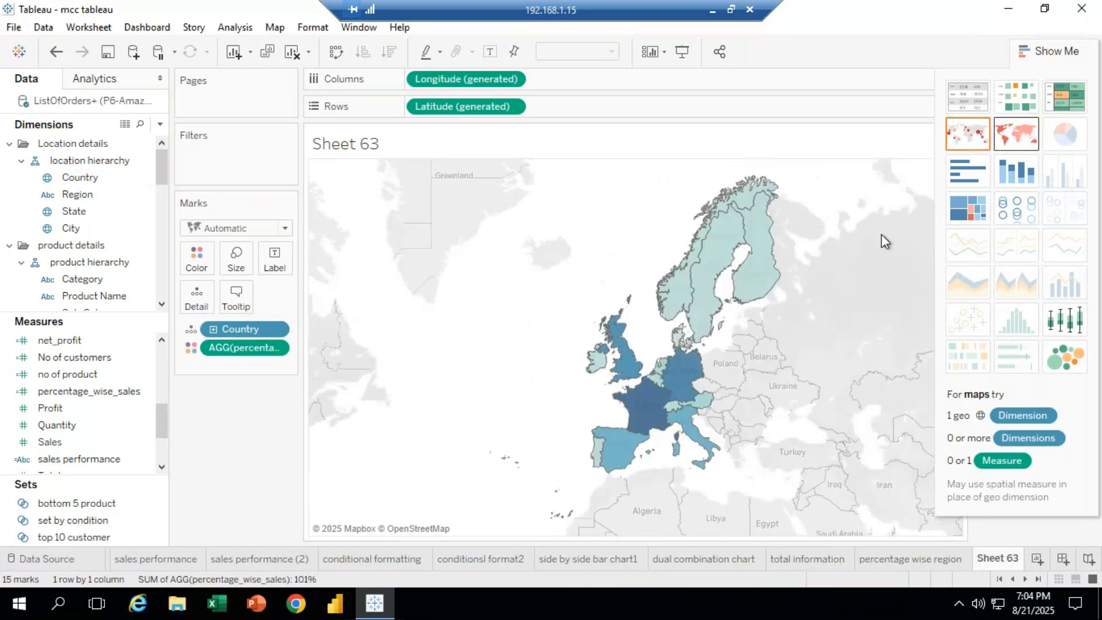
mouse_move(639, 412)
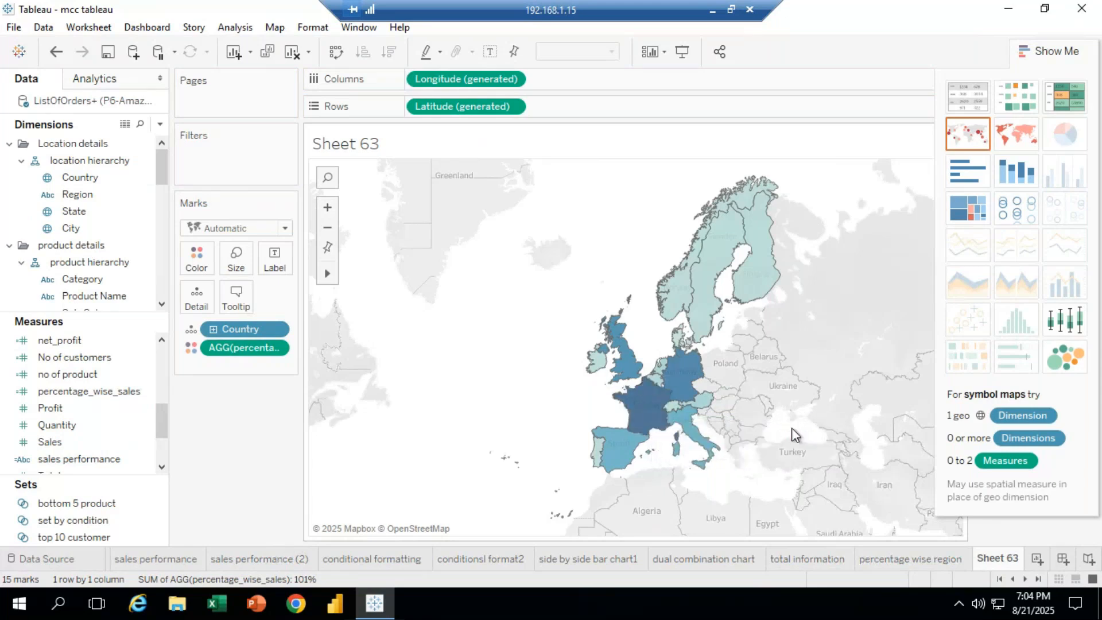
mouse_move(674, 298)
mouse_move(329, 270)
mouse_move(694, 373)
left_click_drag(694, 373, 647, 374)
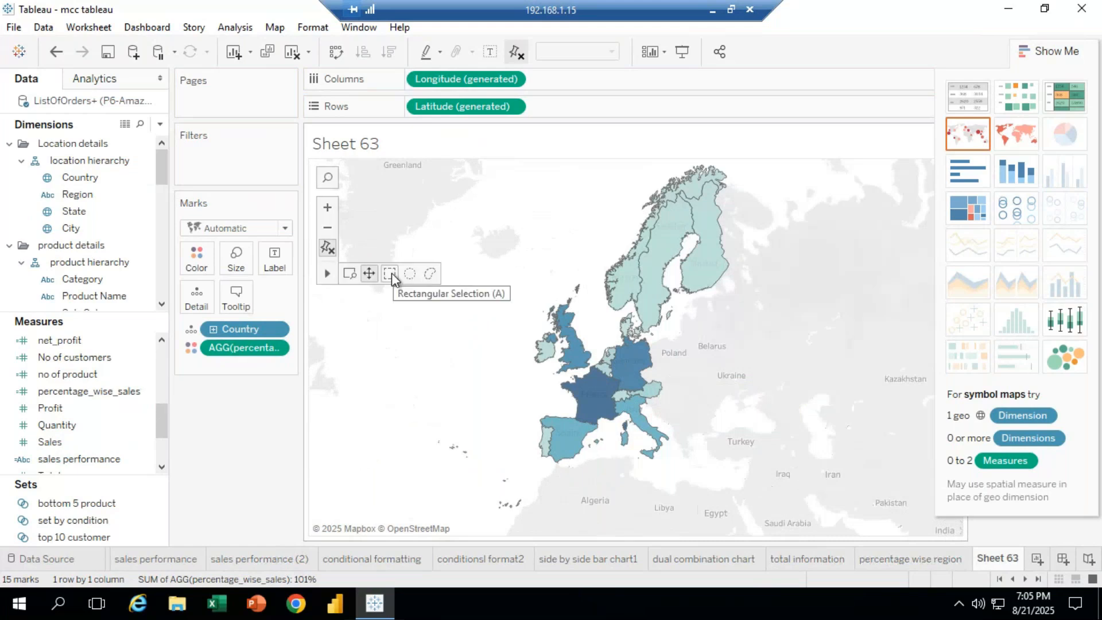
Select Spain and Portugal on the map with Rectangular Selection, inspect Spain's details, and clear the selection
left_click(391, 274)
left_click_drag(482, 283, 733, 516)
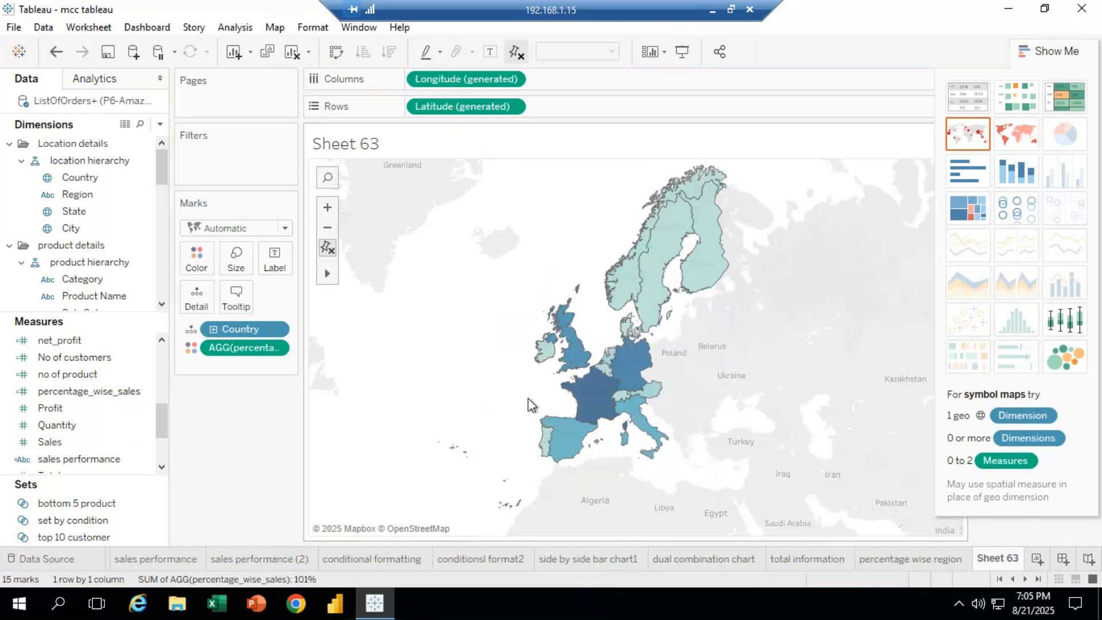
left_click_drag(528, 398, 623, 483)
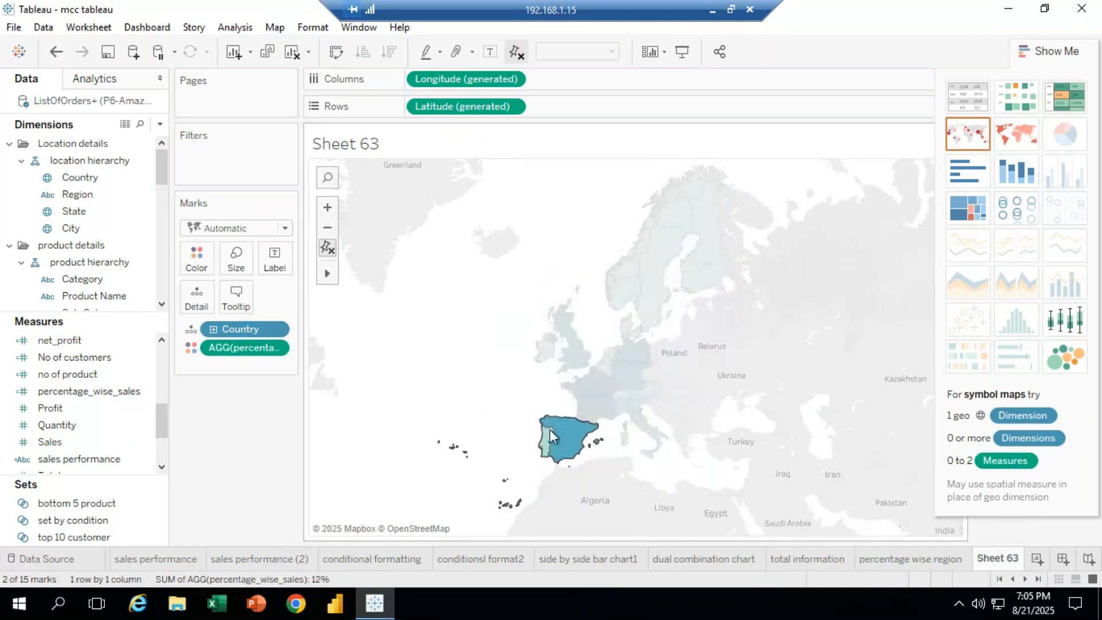
mouse_move(555, 438)
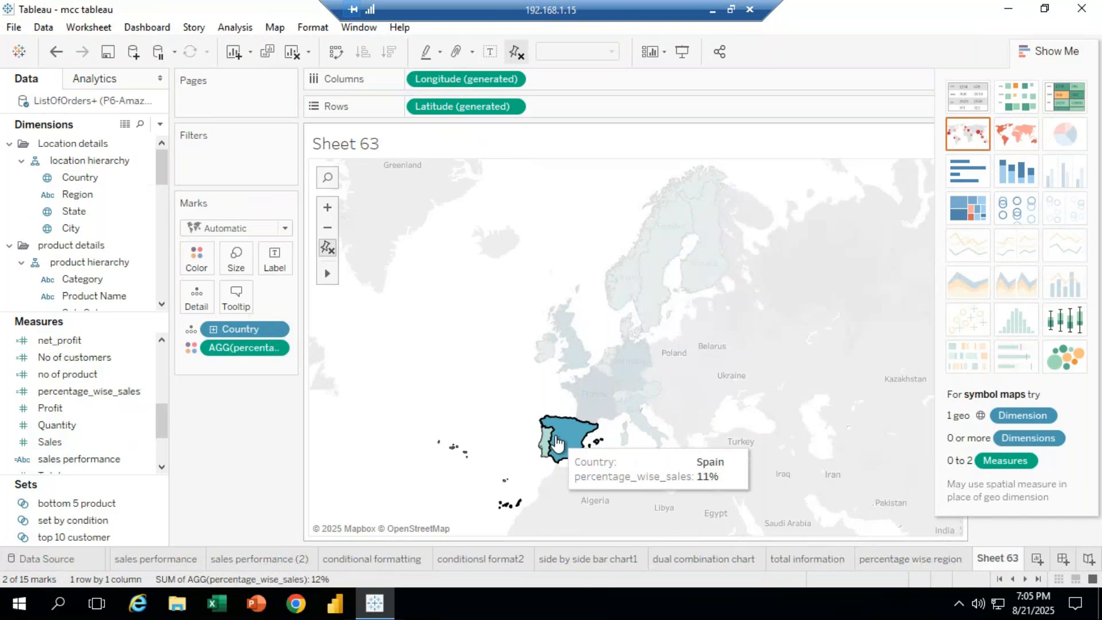
mouse_move(415, 276)
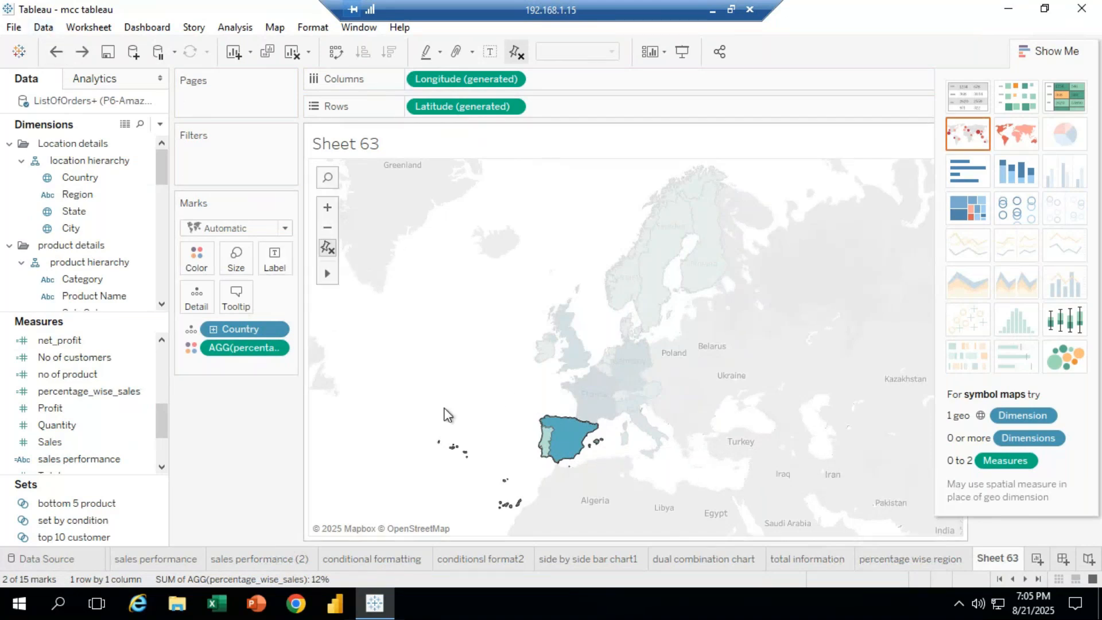
left_click(445, 370)
Use the circular selection tool to highlight Spain with Portugal, the United Kingdom with Ireland, and Finland, and clear the selection
mouse_move(330, 275)
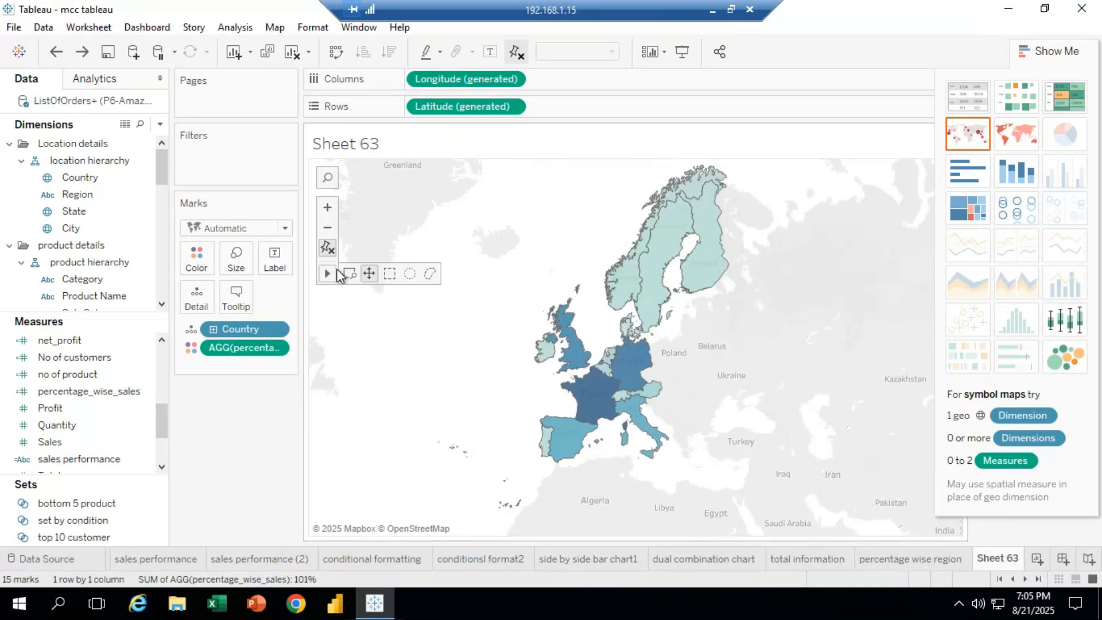
left_click(409, 274)
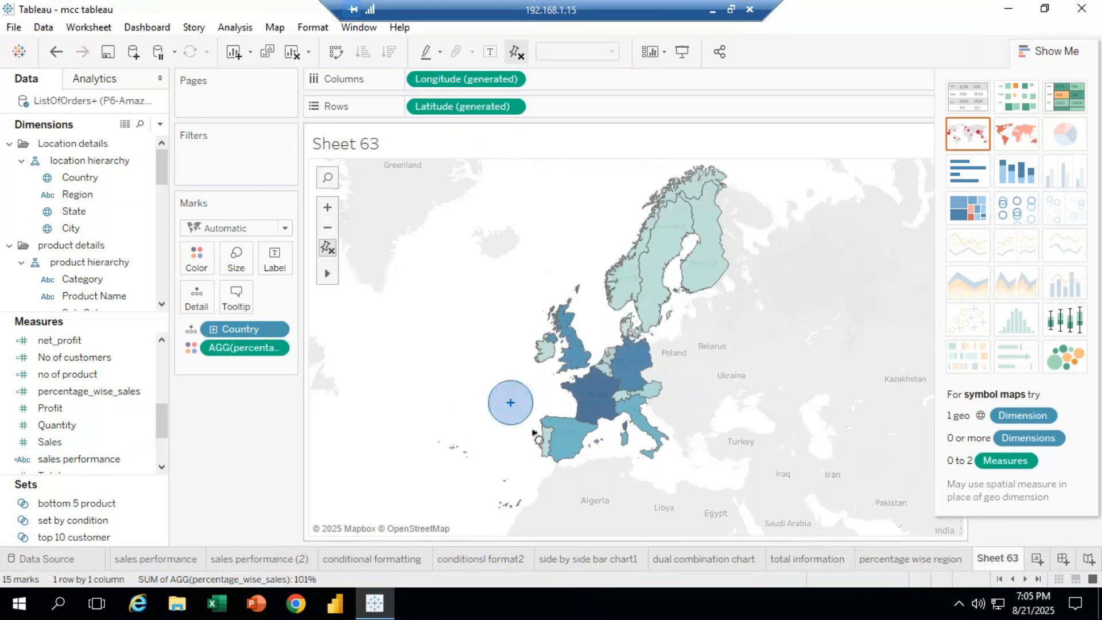
left_click_drag(533, 432, 563, 490)
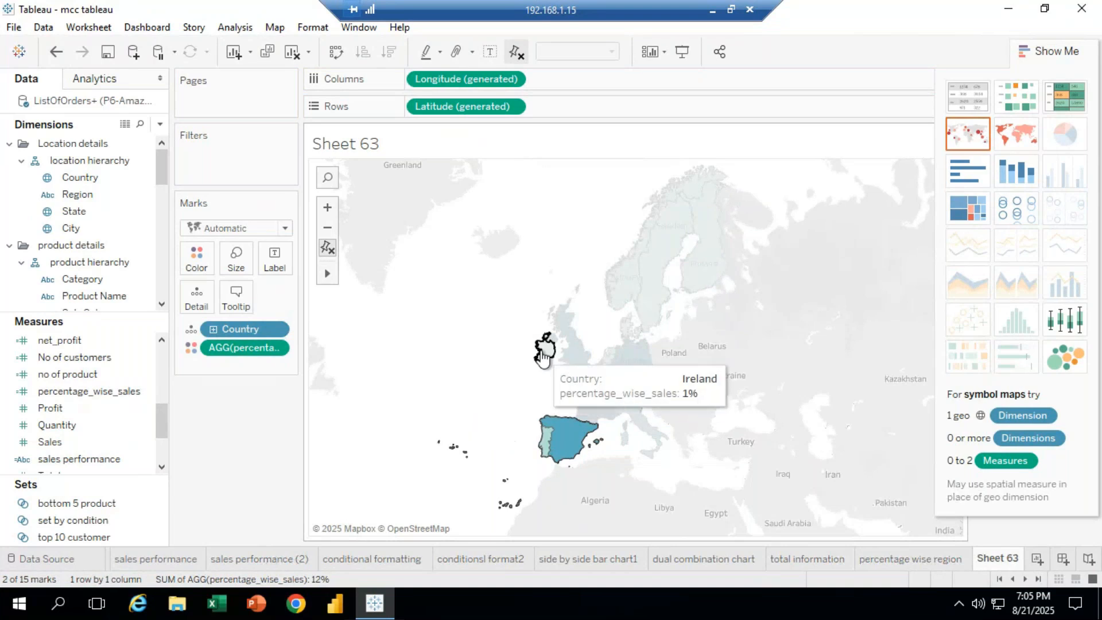
left_click_drag(540, 348, 556, 364)
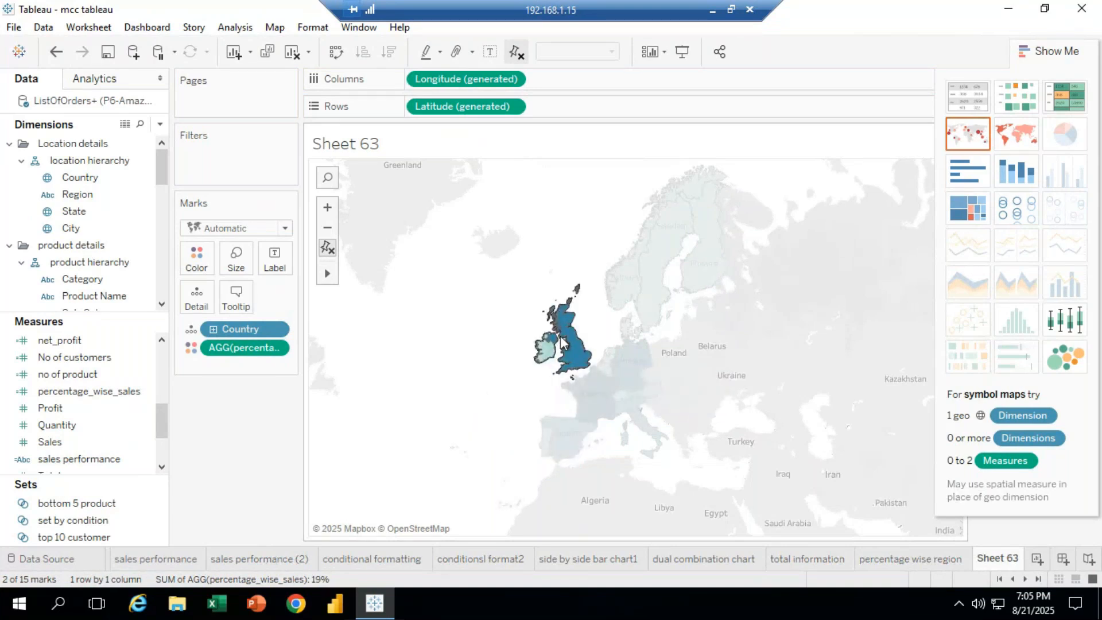
left_click_drag(525, 320, 560, 364)
left_click_drag(709, 263, 712, 296)
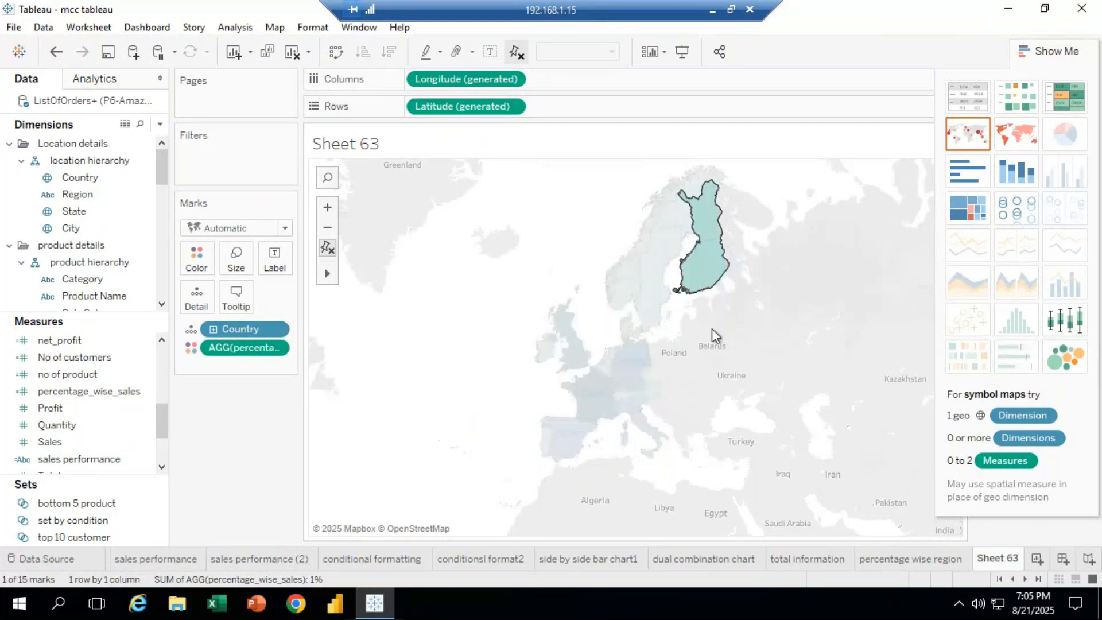
mouse_move(329, 273)
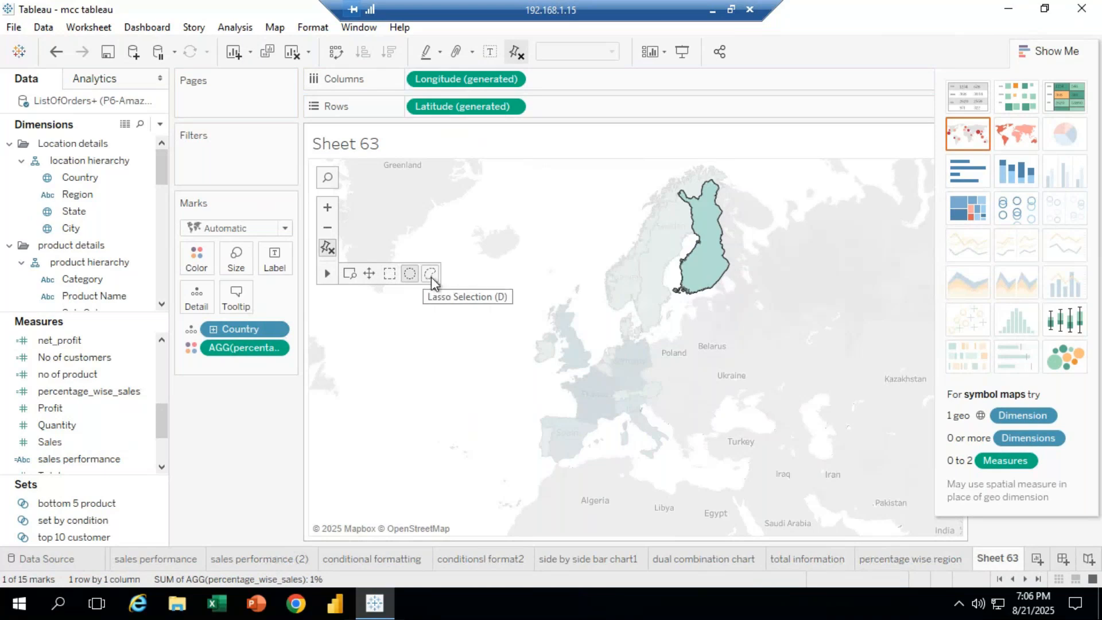
left_click(473, 395)
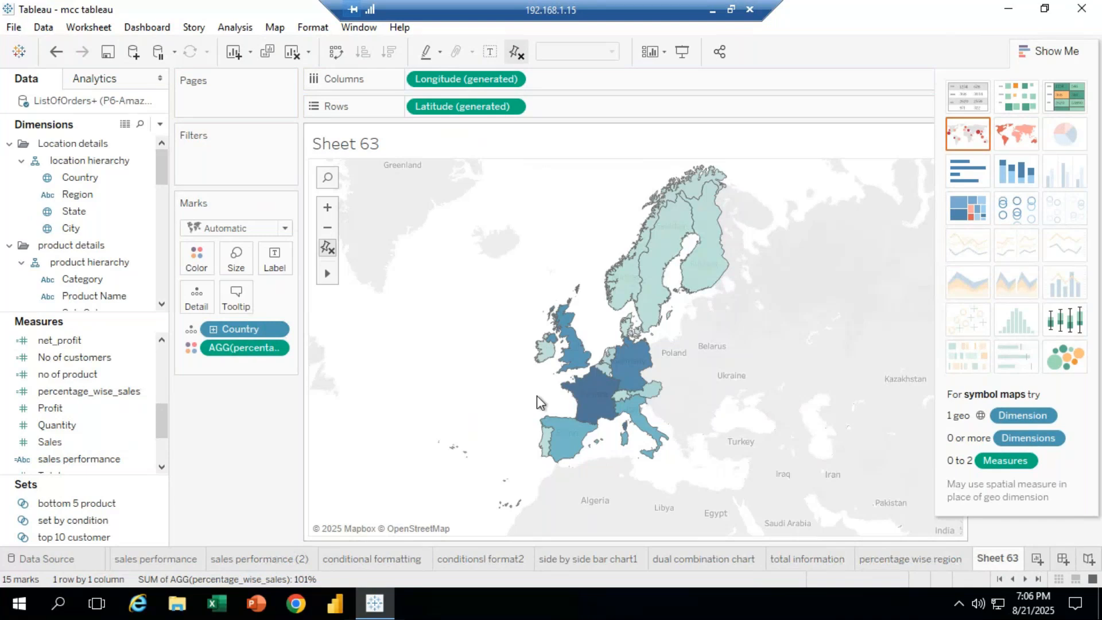
Select the United Kingdom, Ireland, France, Spain and Portugal with Lasso Selection and clear the selection
mouse_move(429, 275)
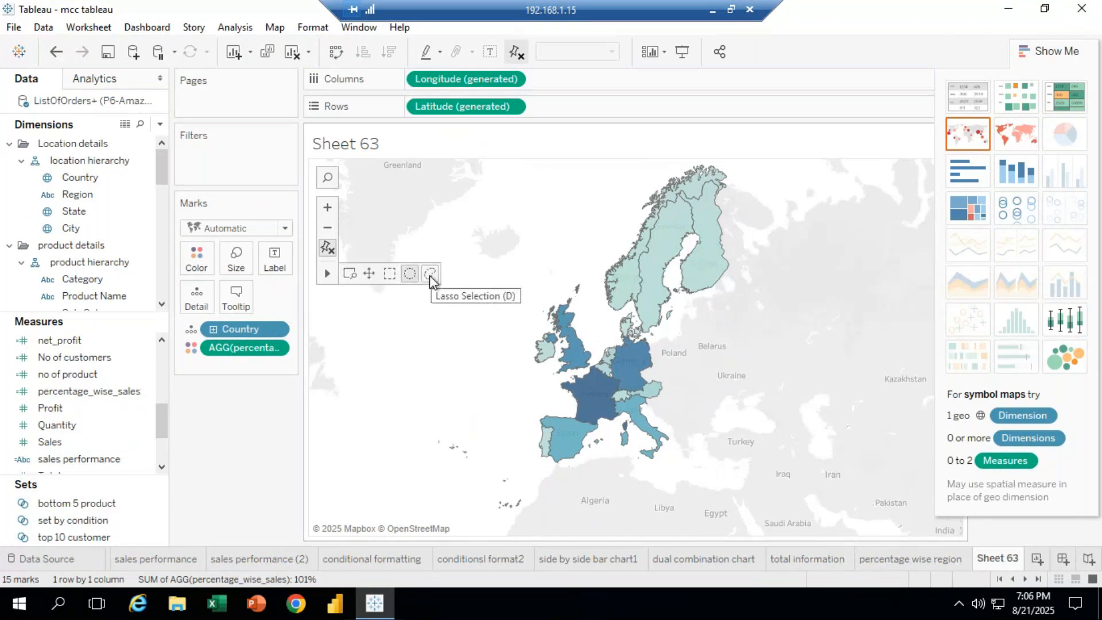
left_click(429, 274)
mouse_move(605, 435)
left_mouse_down()
mouse_move(543, 450)
mouse_move(553, 462)
mouse_move(521, 430)
mouse_move(522, 335)
mouse_move(548, 331)
mouse_move(568, 376)
mouse_move(560, 410)
left_mouse_up()
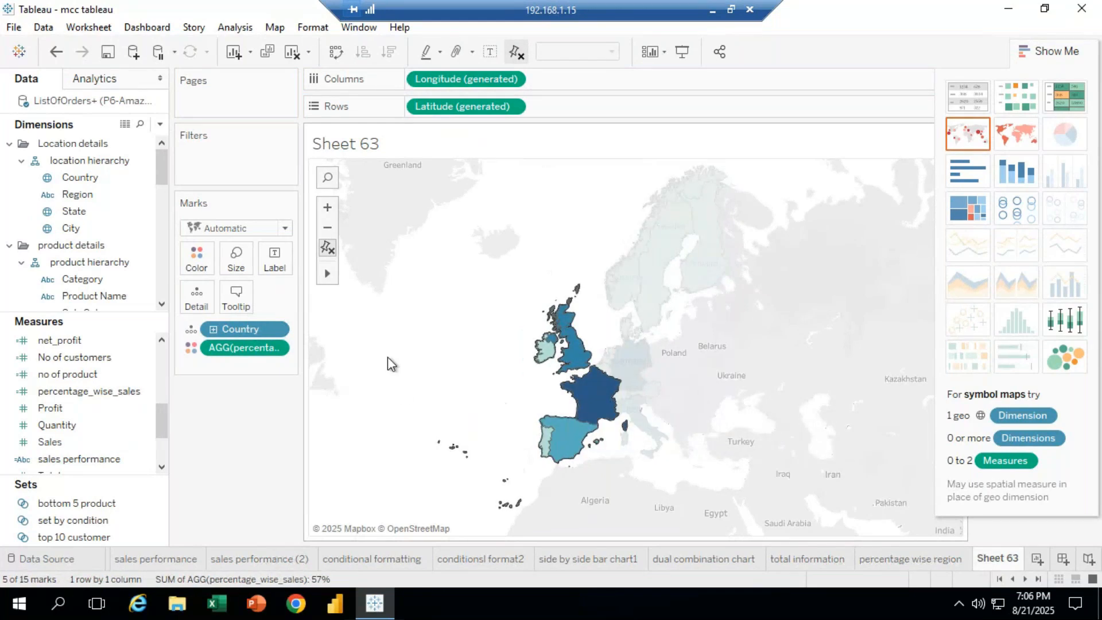
left_click(367, 403)
mouse_move(346, 276)
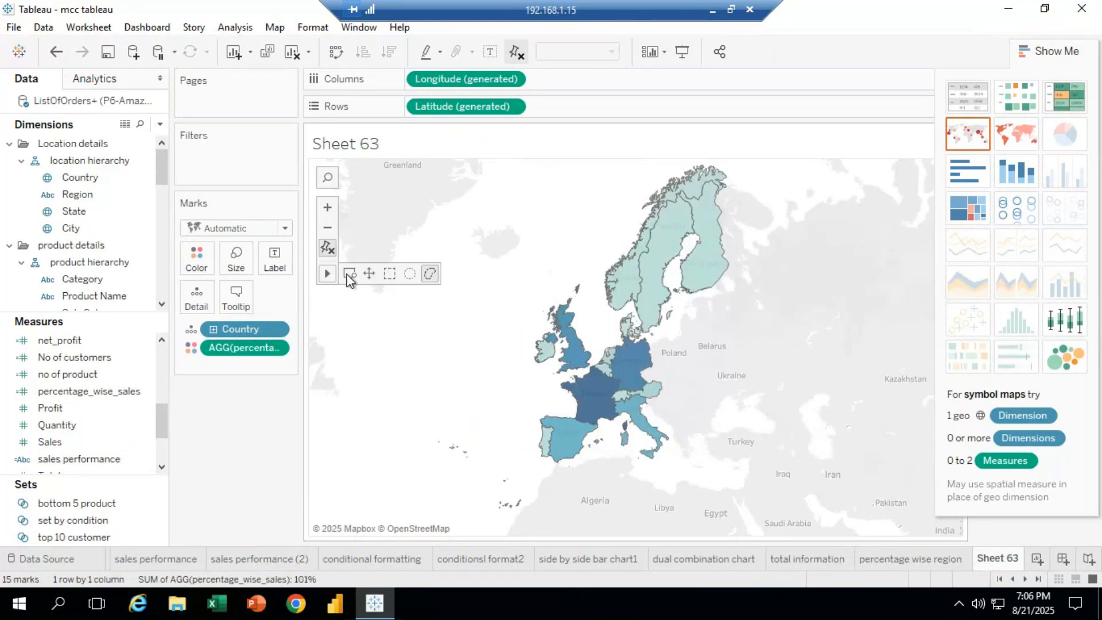
Lasso Italy alone and, as a second selection, Italy with Spain and Portugal, clearing the selection after each
left_click(428, 275)
left_click(635, 452)
mouse_move(428, 276)
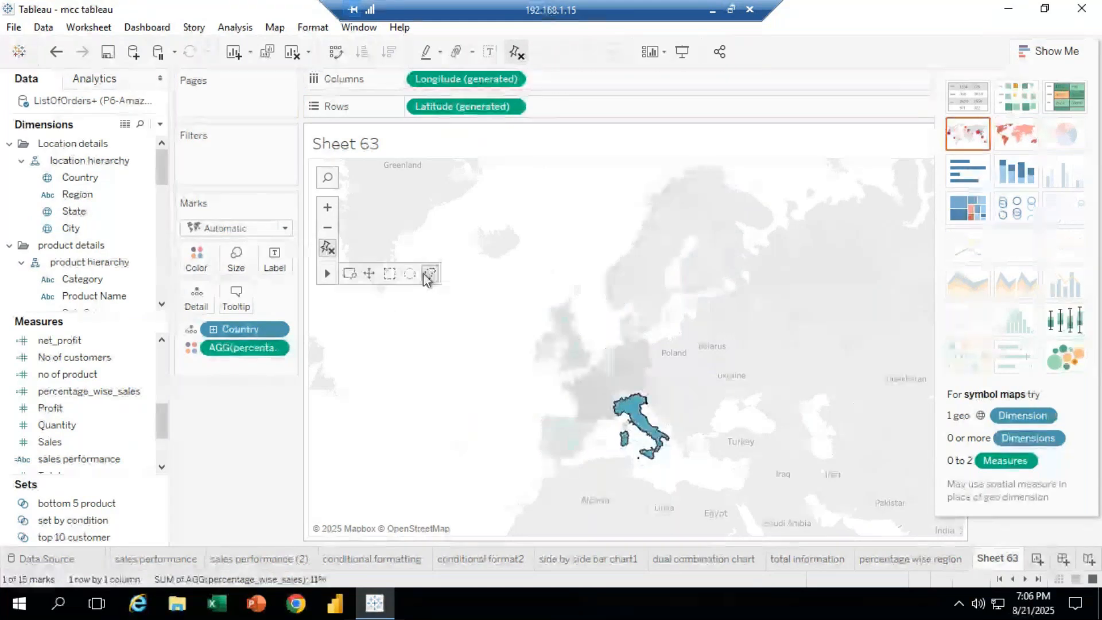
left_click(425, 381)
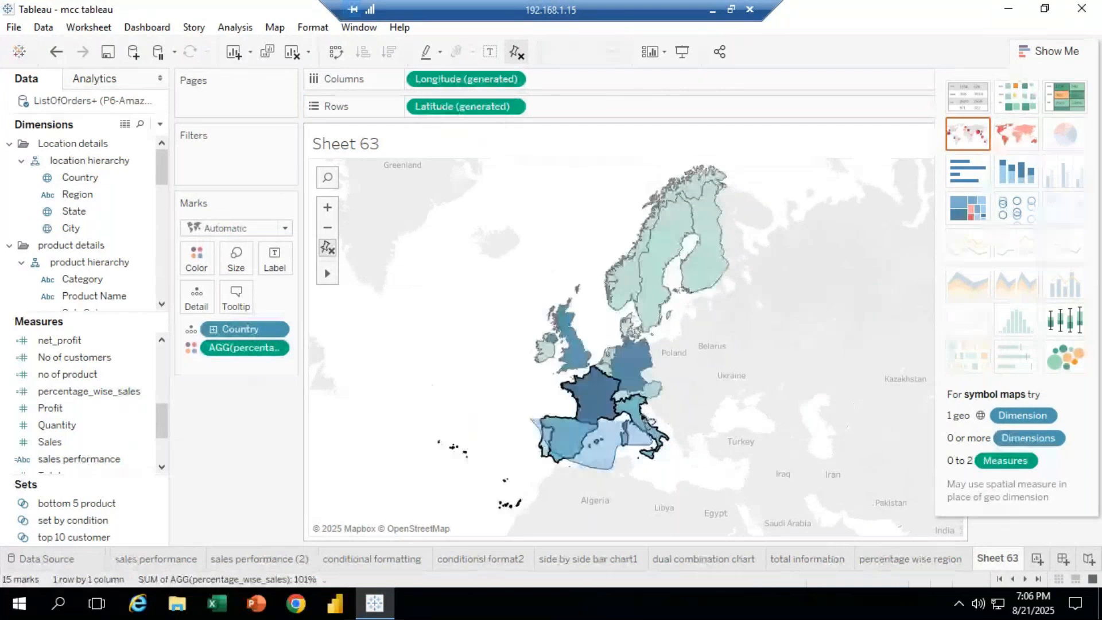
left_click_drag(611, 468, 604, 468)
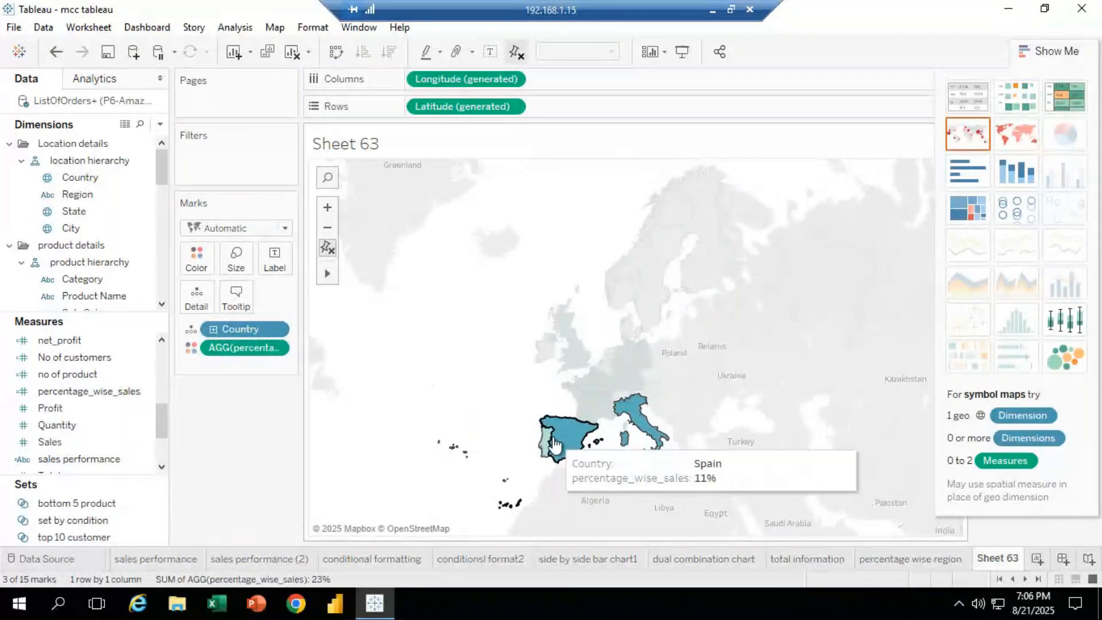
left_click(384, 326)
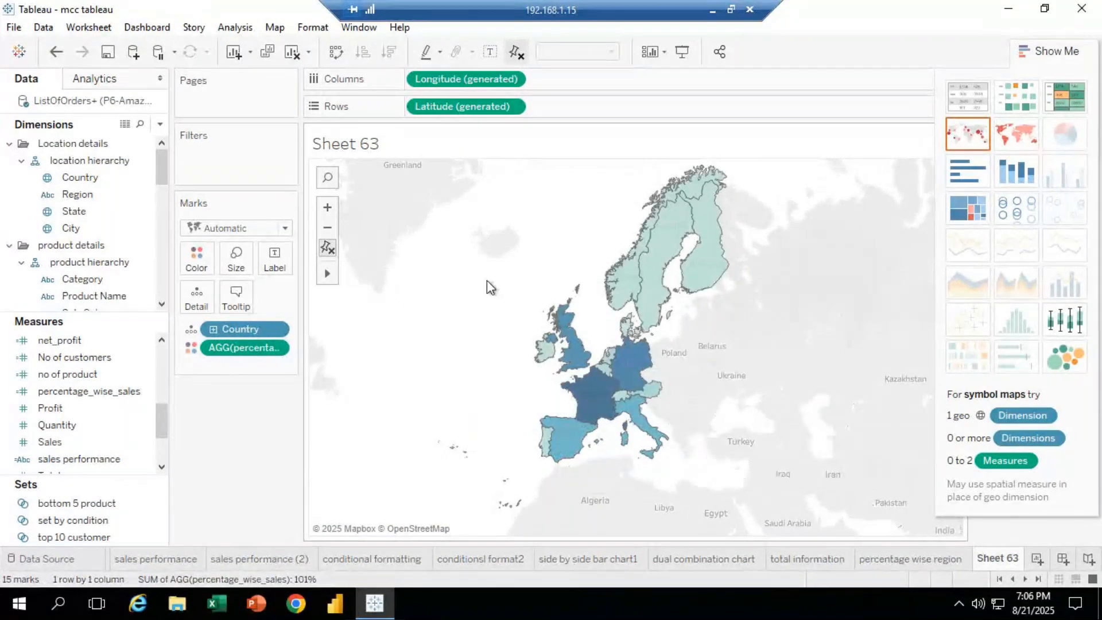
Hide the chart type suggestions and label each country on the map with percentage_wise_sales
left_click(329, 212)
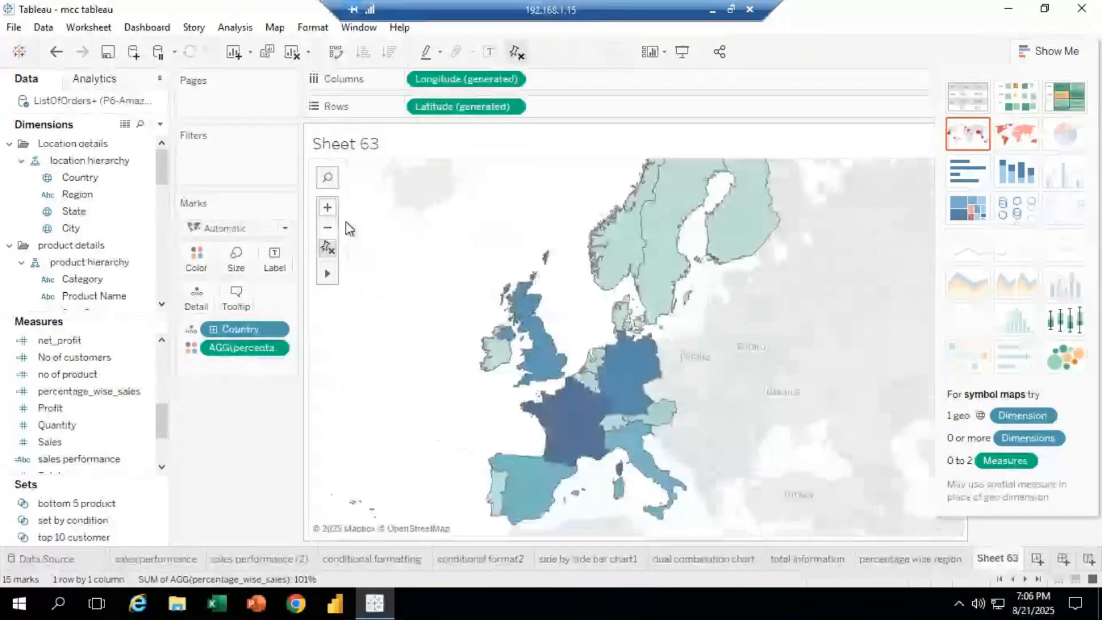
left_click(334, 209)
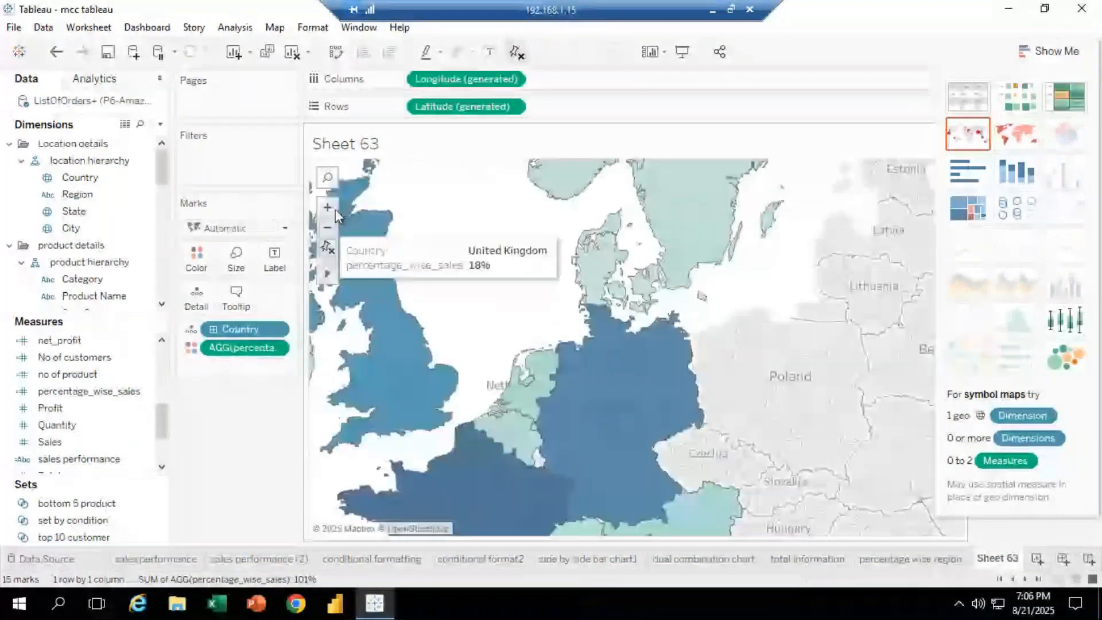
left_click(327, 227)
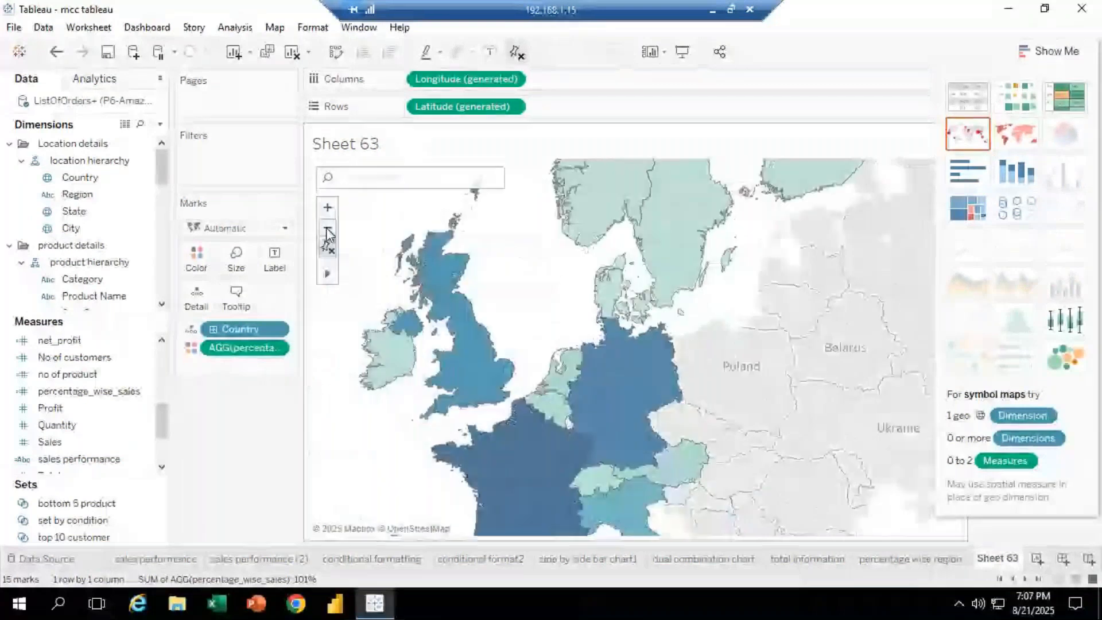
left_click(327, 230)
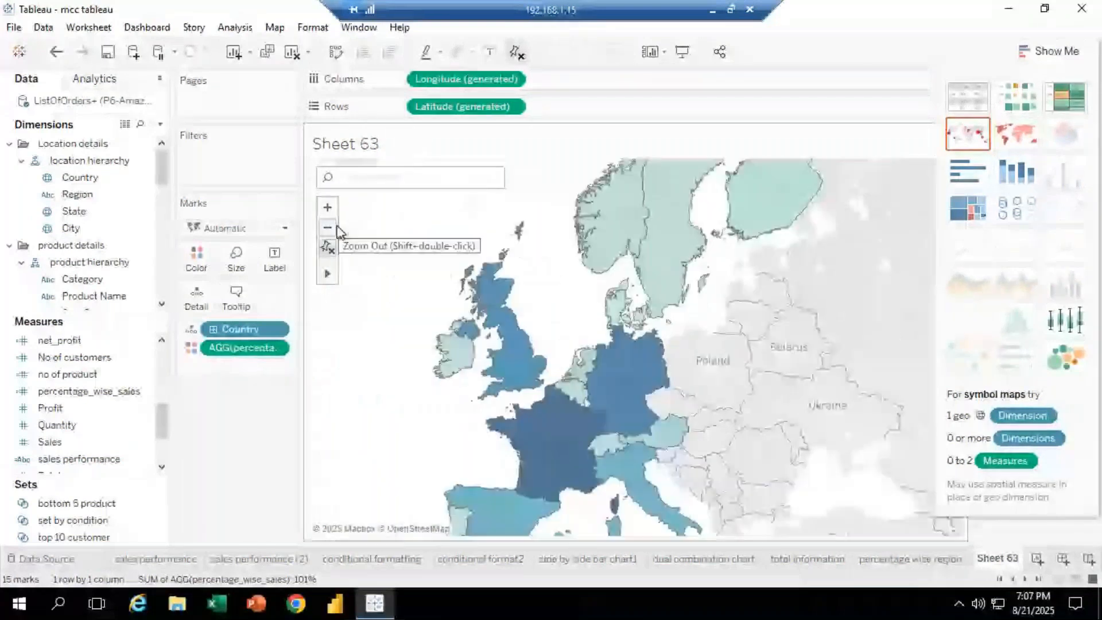
left_click(1049, 51)
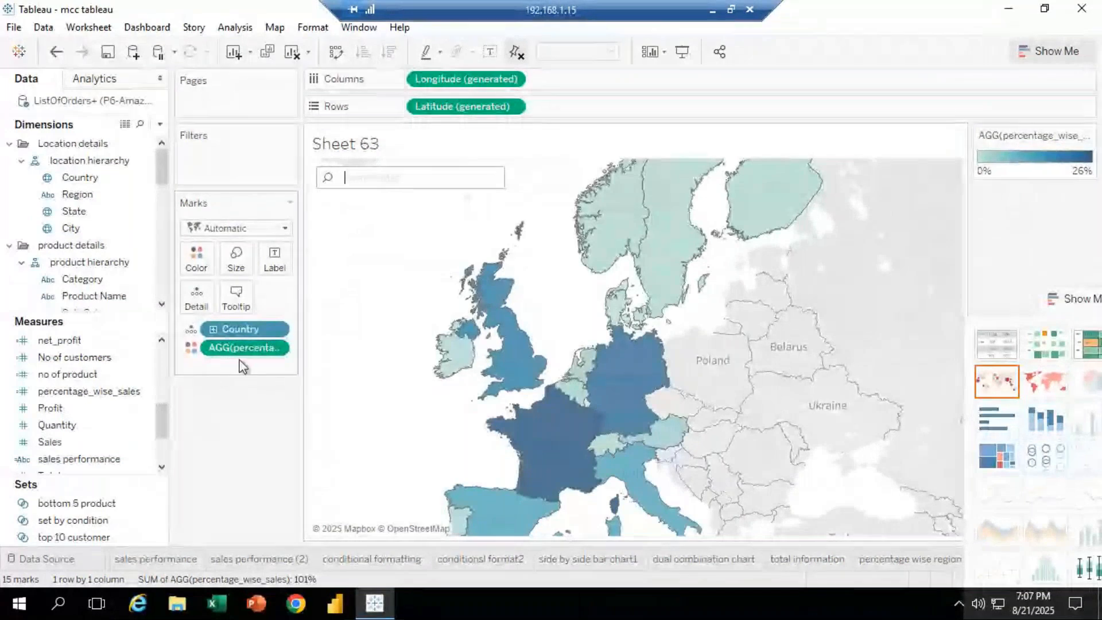
left_click(92, 392)
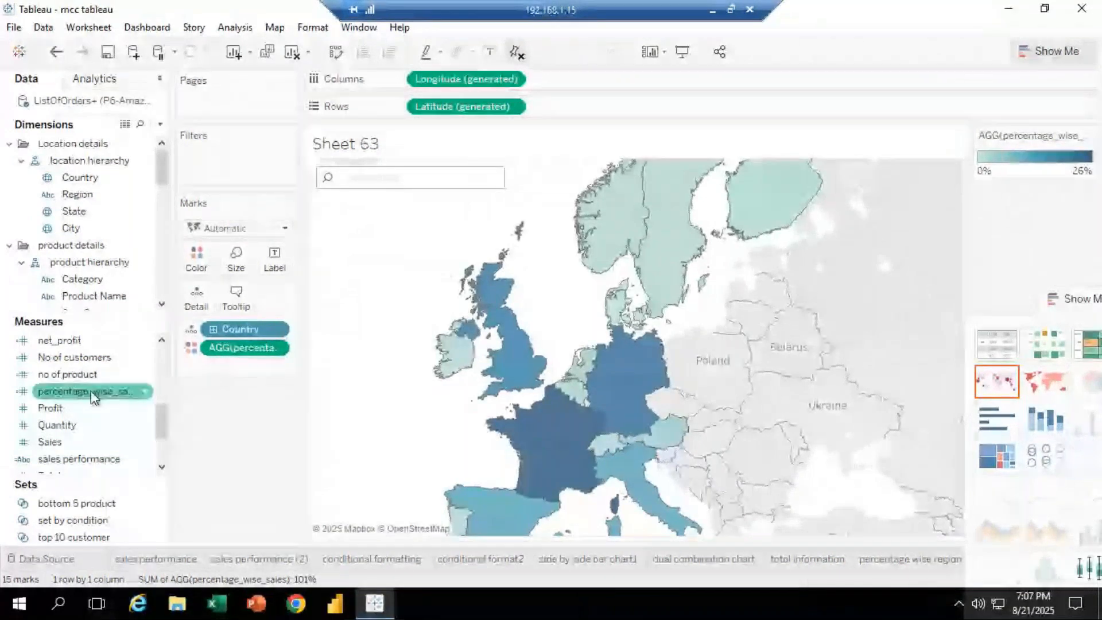
left_click_drag(91, 390, 604, 487)
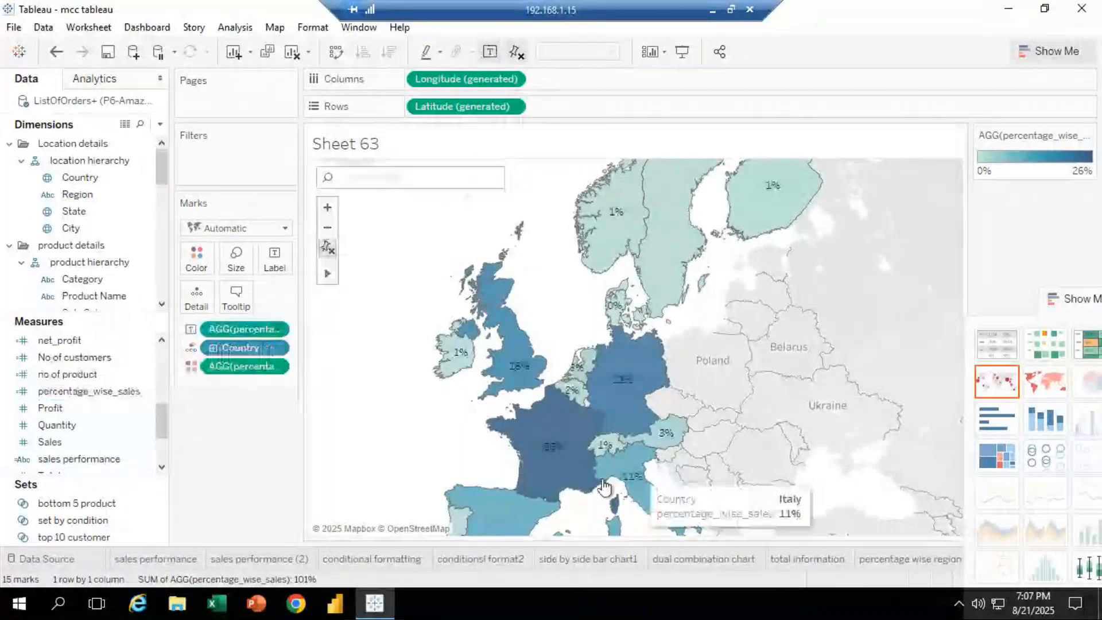
scroll(530, 430, "down", 2)
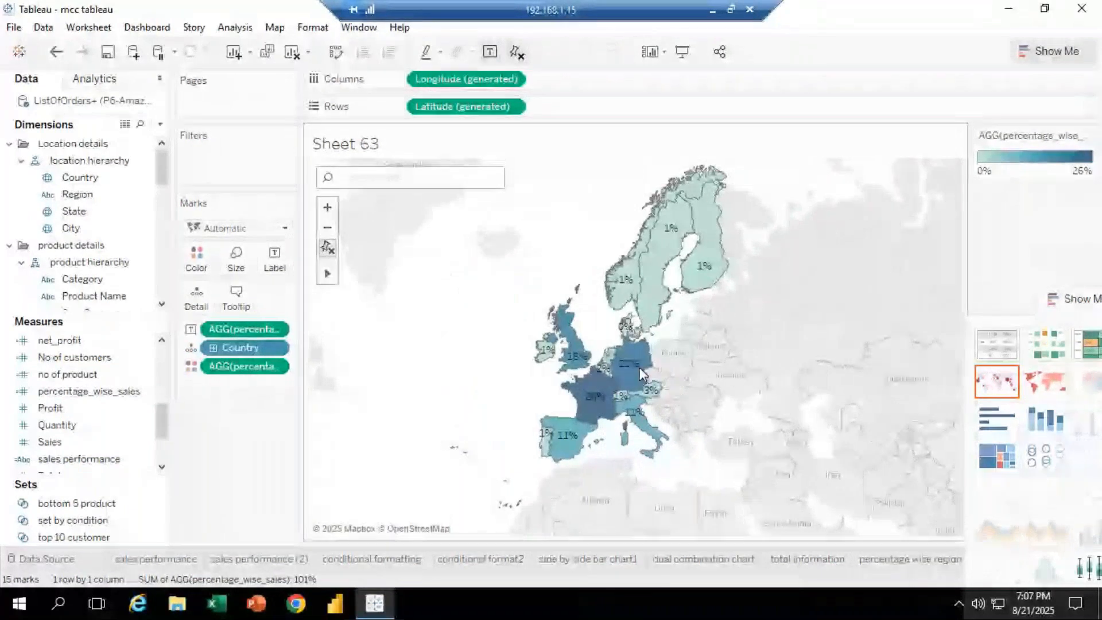
scroll(638, 366, "up", 2)
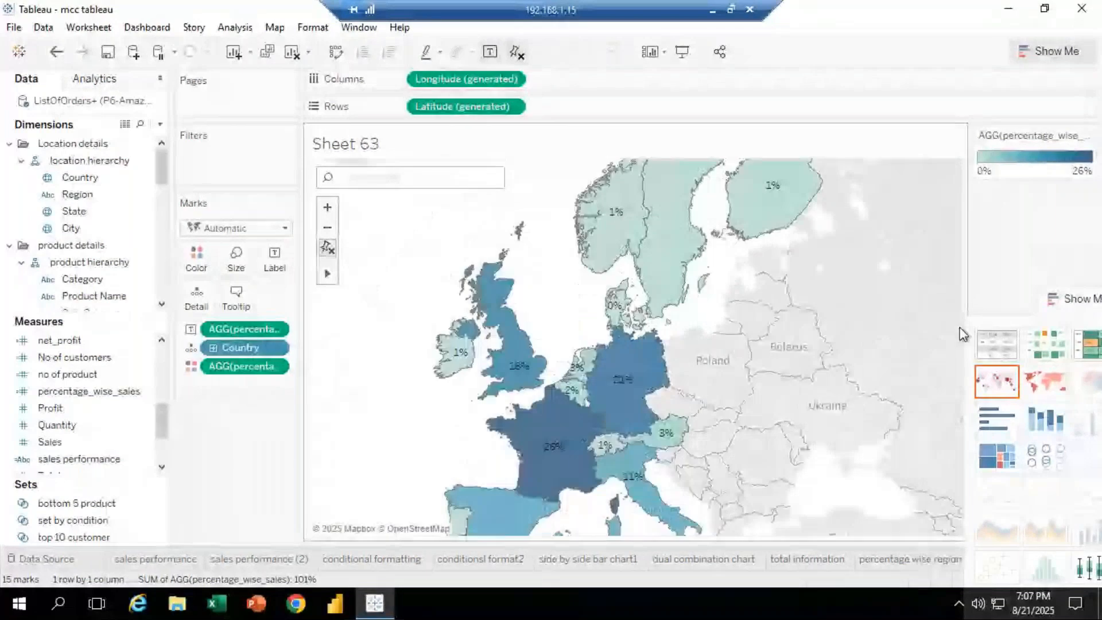
scroll(707, 320, "down", 1)
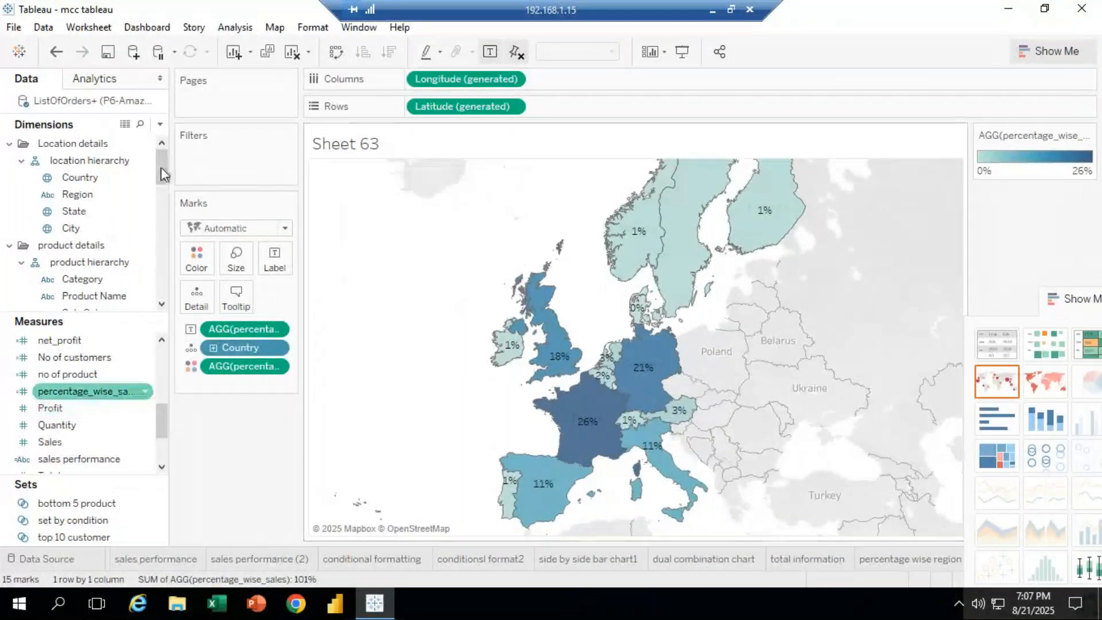
Add Country to the map labels so each country's name accompanies its percentage
left_click_drag(97, 183, 210, 221)
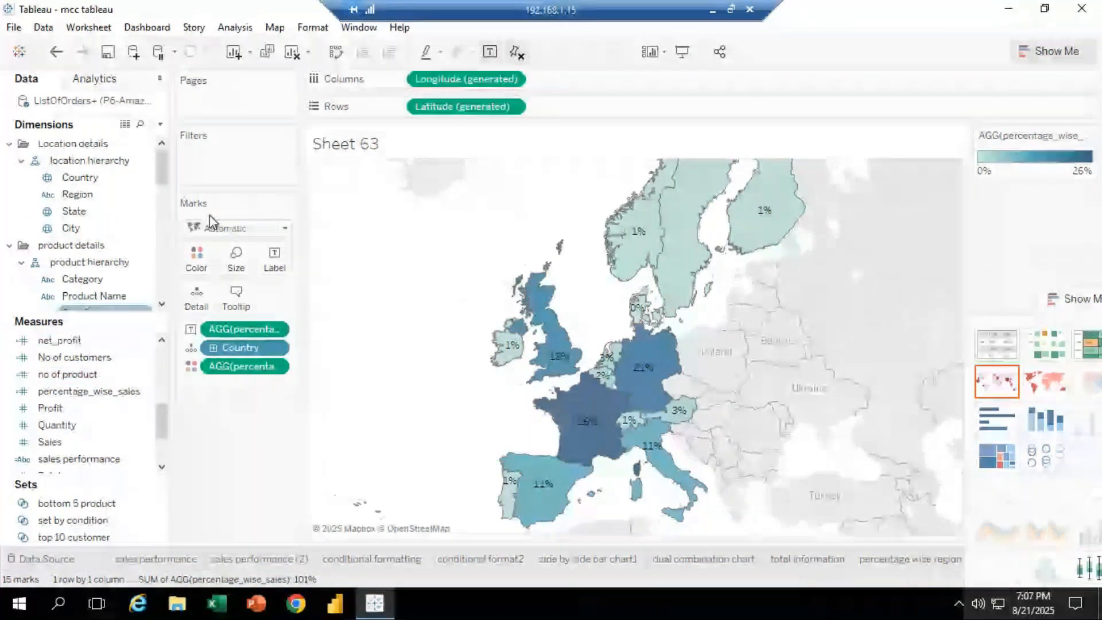
left_click_drag(210, 221, 285, 260)
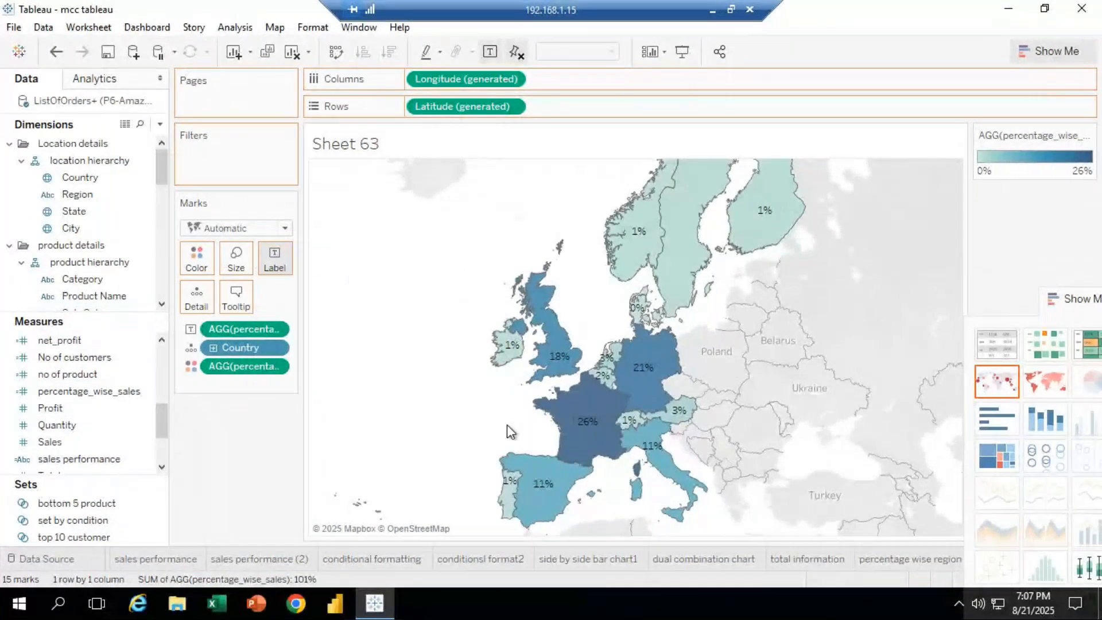
left_click(51, 408)
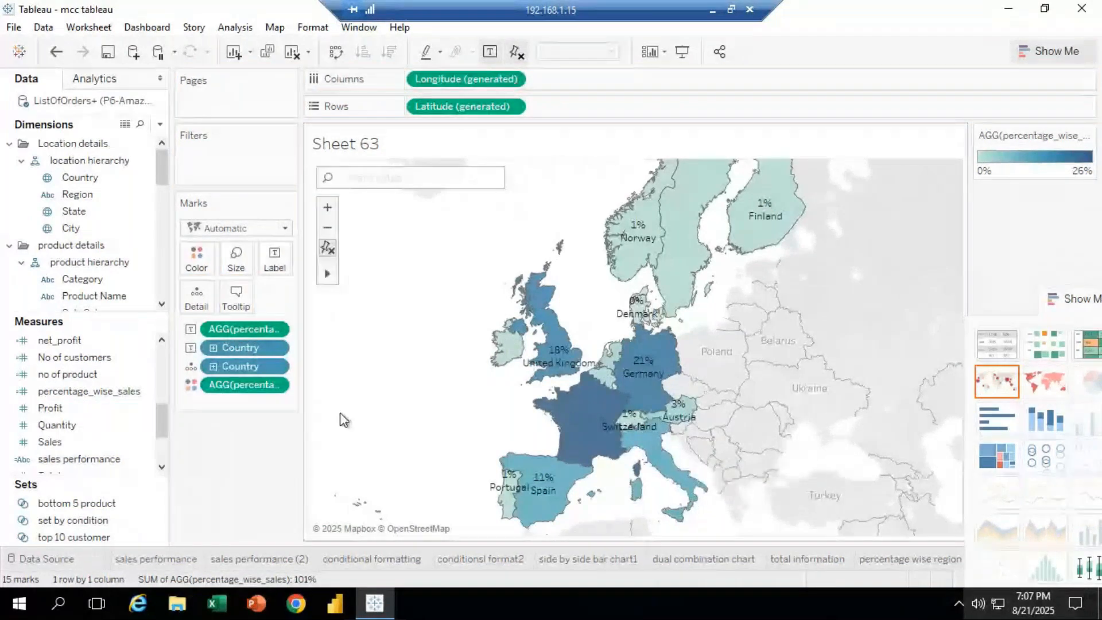
Zoom the map out over Europe and bring the full list of chart types into view
scroll(453, 401, "down", 2)
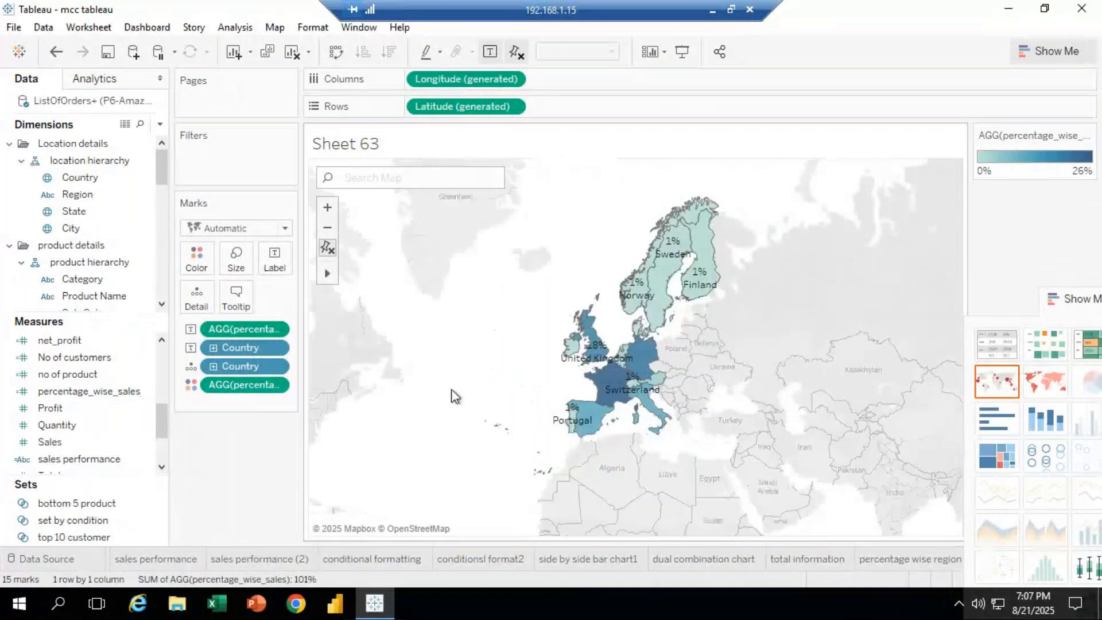
scroll(748, 431, "up", 1)
left_click_drag(1073, 297, 1022, 166)
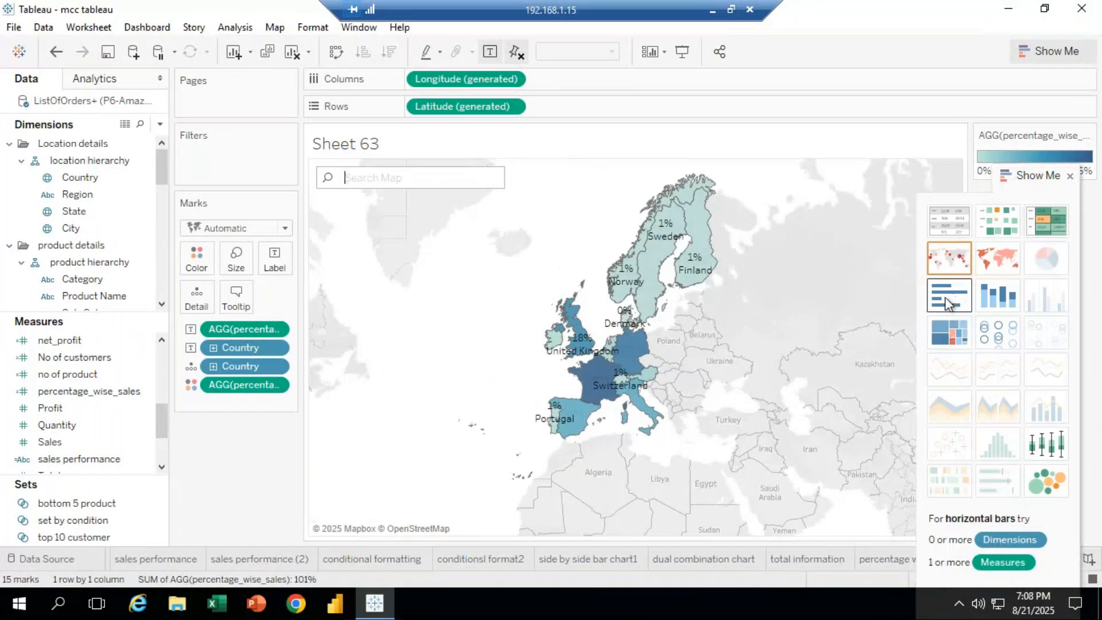
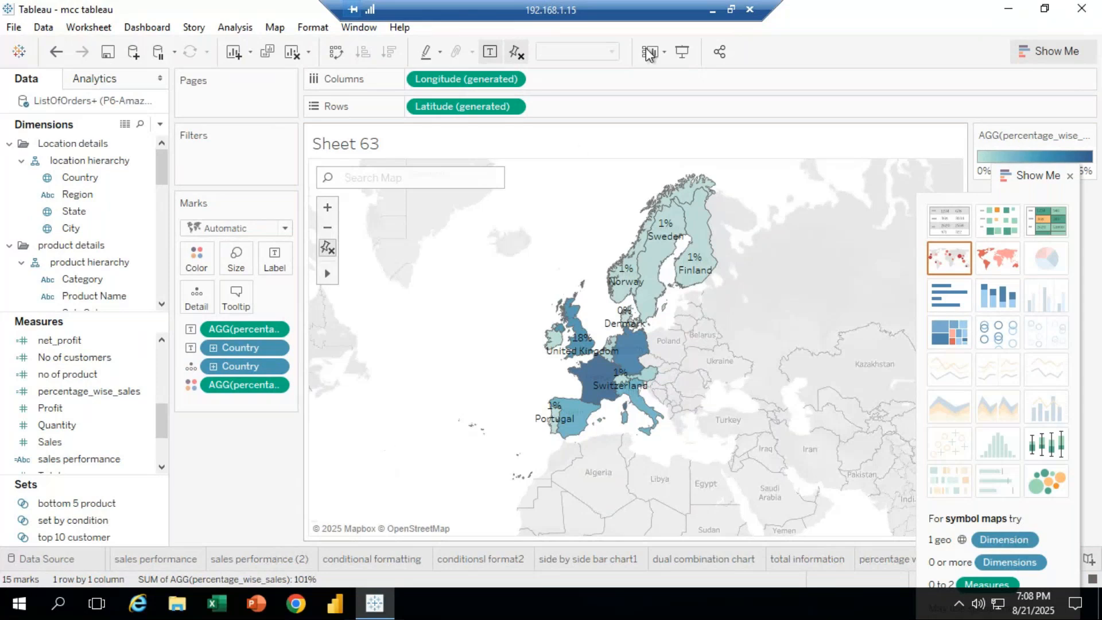
Switch to the GoTo Meeting chat, send "got it?" to everyone, and return to the remote Tableau session
left_click(712, 11)
left_click(882, 531)
type("got it?")
key("Return")
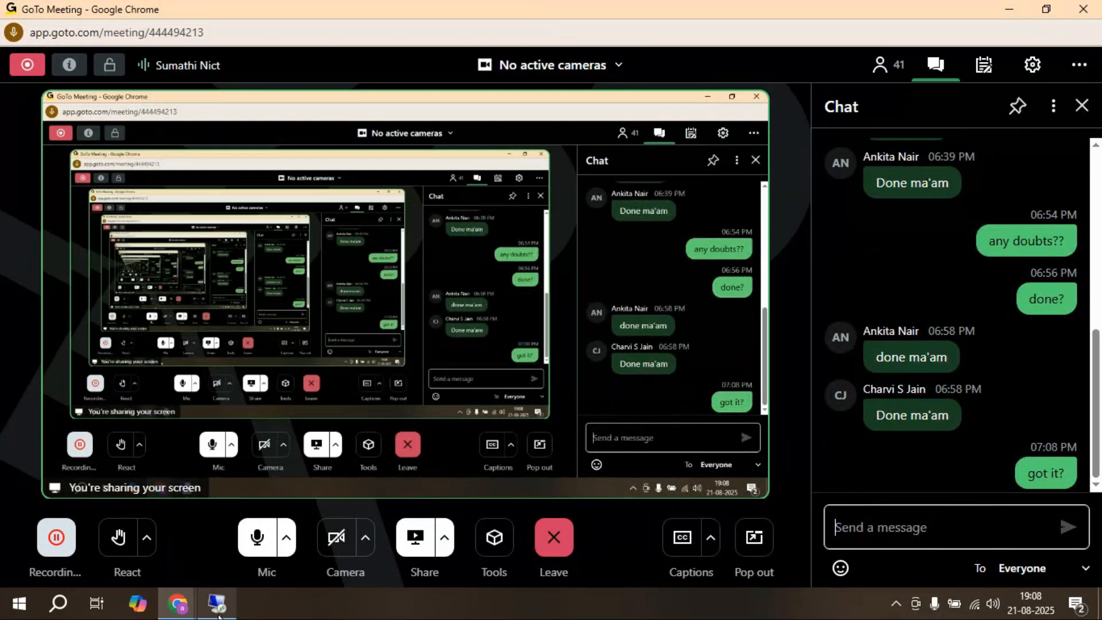
mouse_move(218, 615)
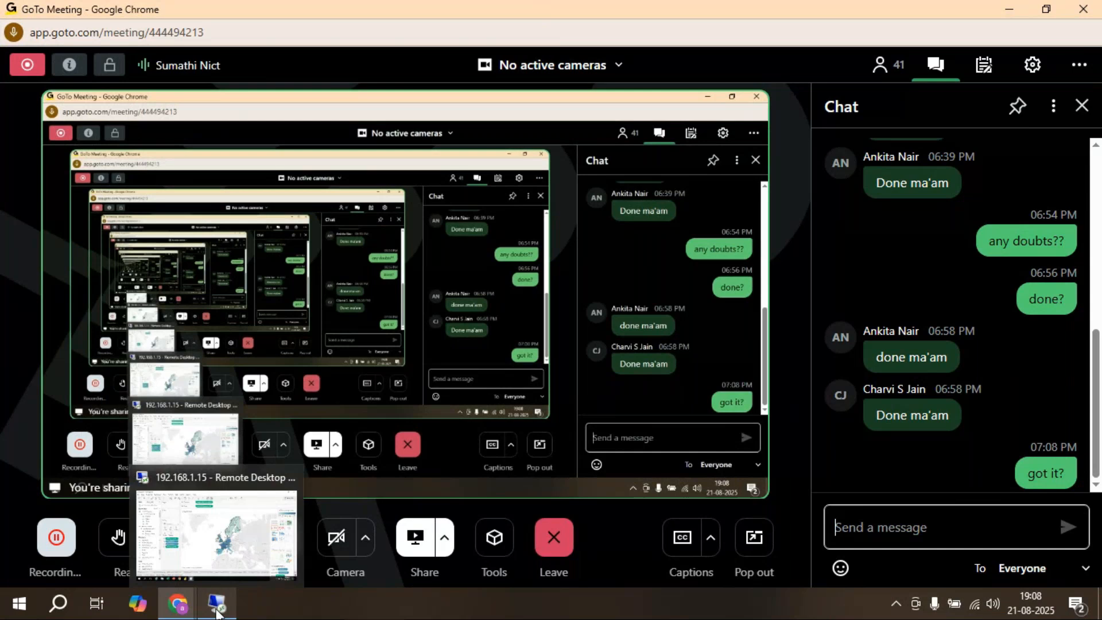
left_click(217, 609)
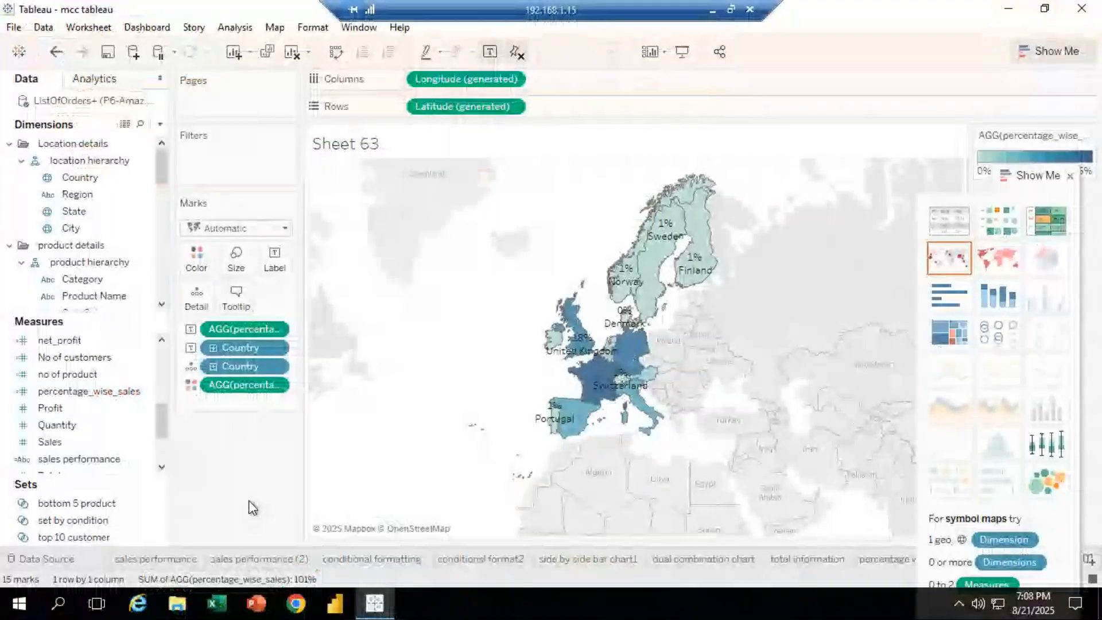
Move the chart suggestions aside, clear Sheet 63, and check the percentage wise region sheet before returning to Sheet 63
left_click_drag(1040, 177, 1096, 178)
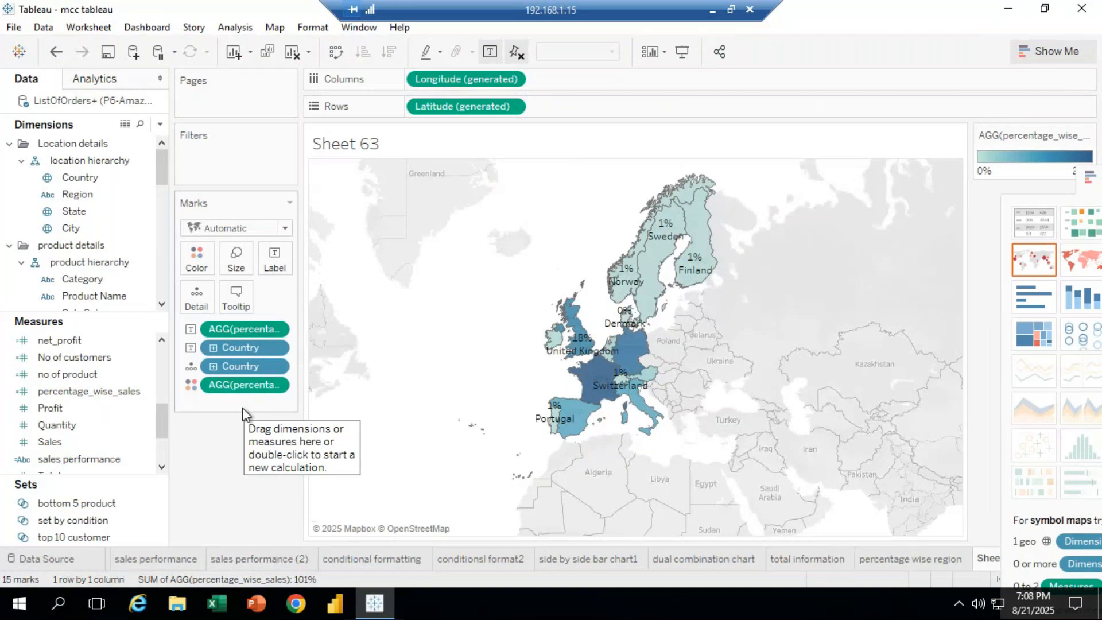
left_click(292, 53)
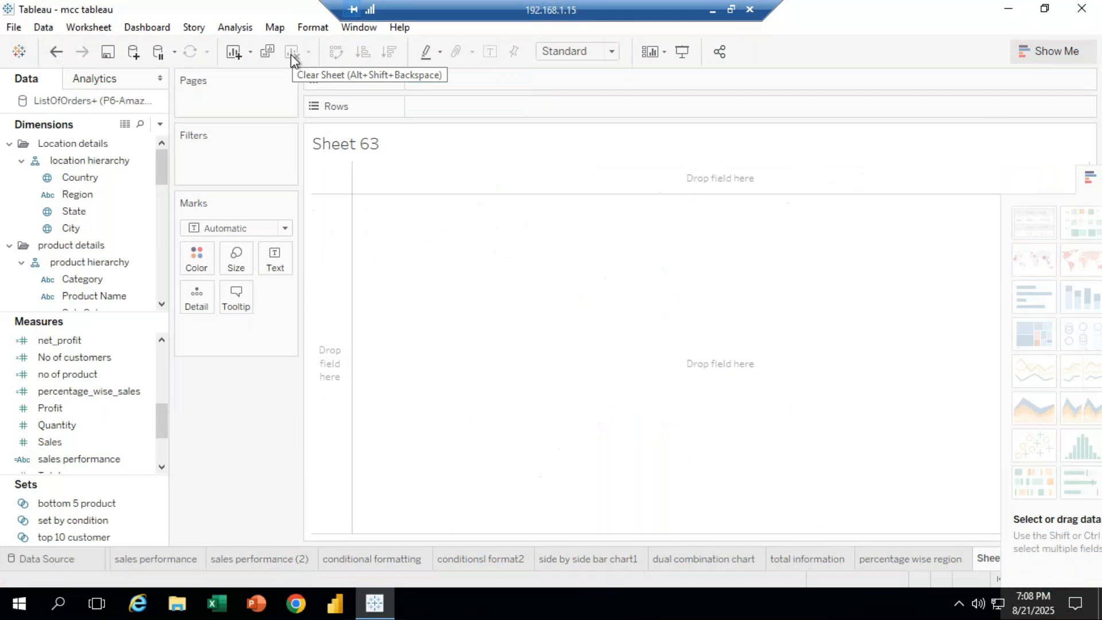
left_click(950, 557)
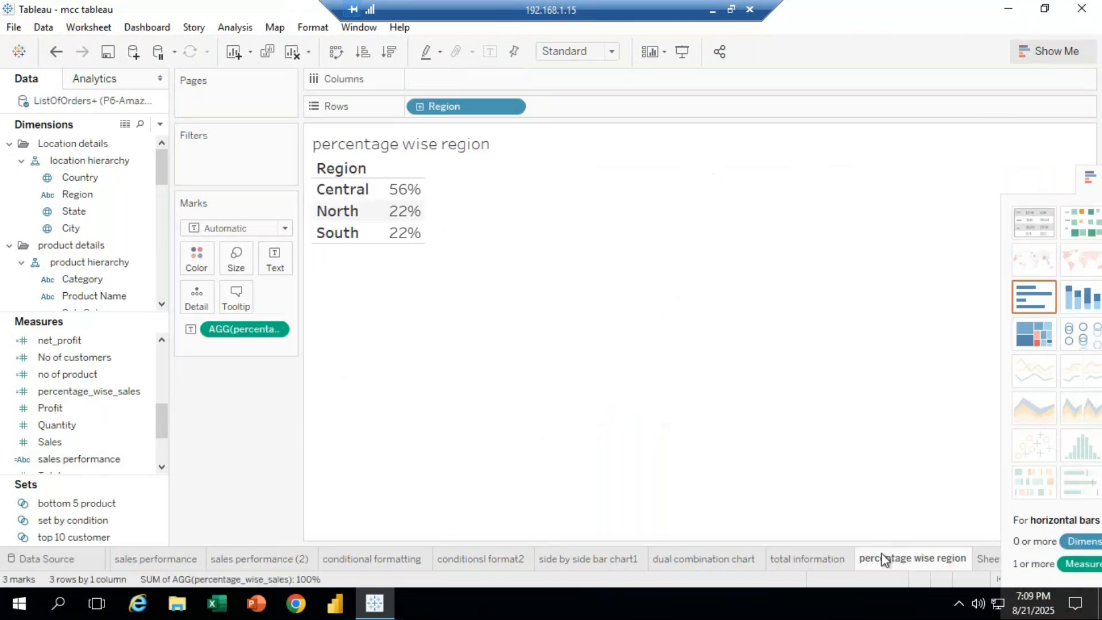
left_click(981, 559)
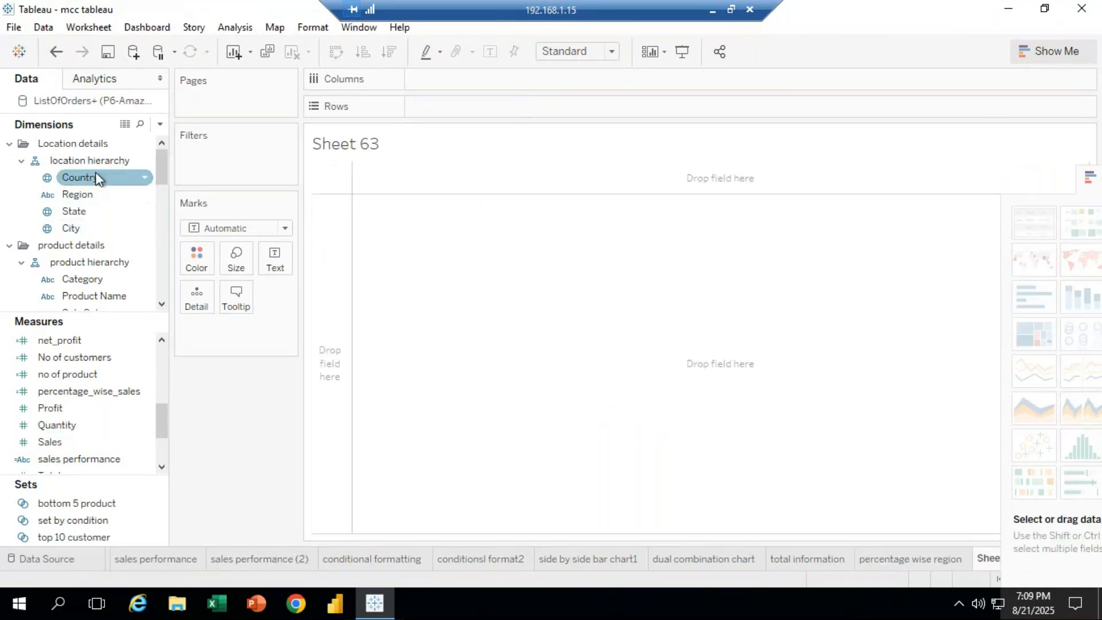
Build a text table of percentage_wise_sales with Category and Sub-Category as rows
left_click_drag(95, 277, 462, 106)
left_click_drag(98, 391, 276, 257)
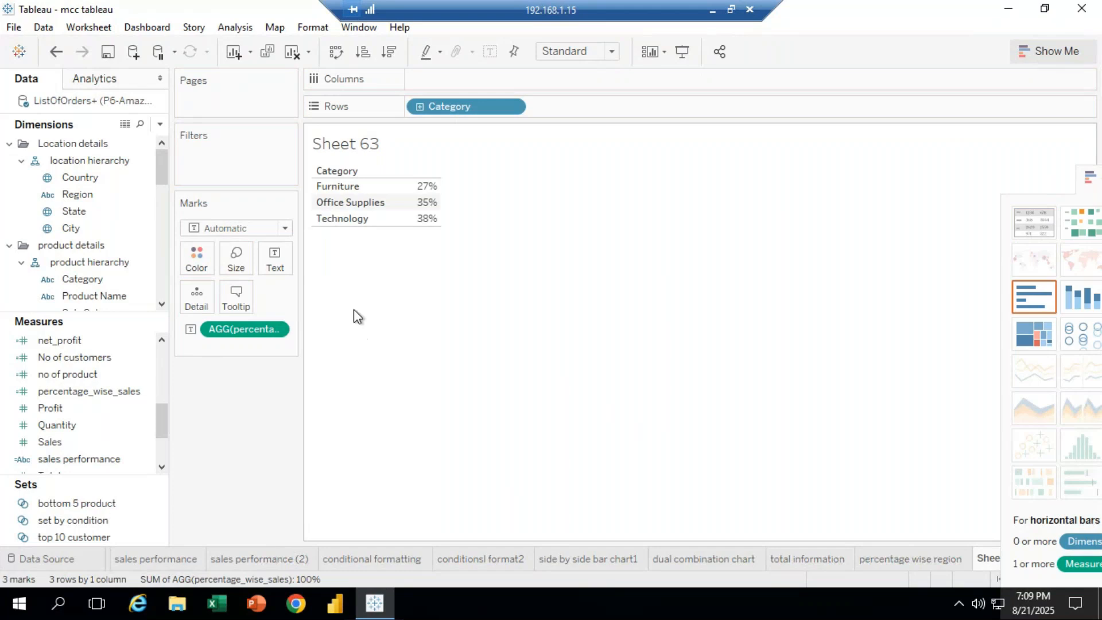
left_click_drag(157, 168, 163, 188)
left_click_drag(93, 212, 584, 108)
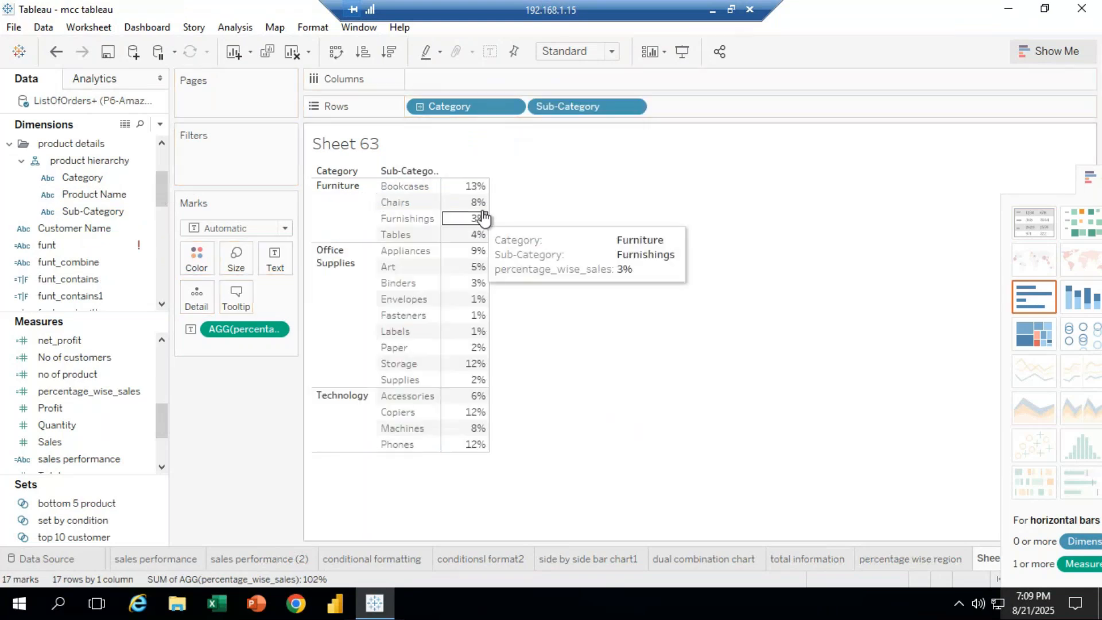
mouse_move(463, 436)
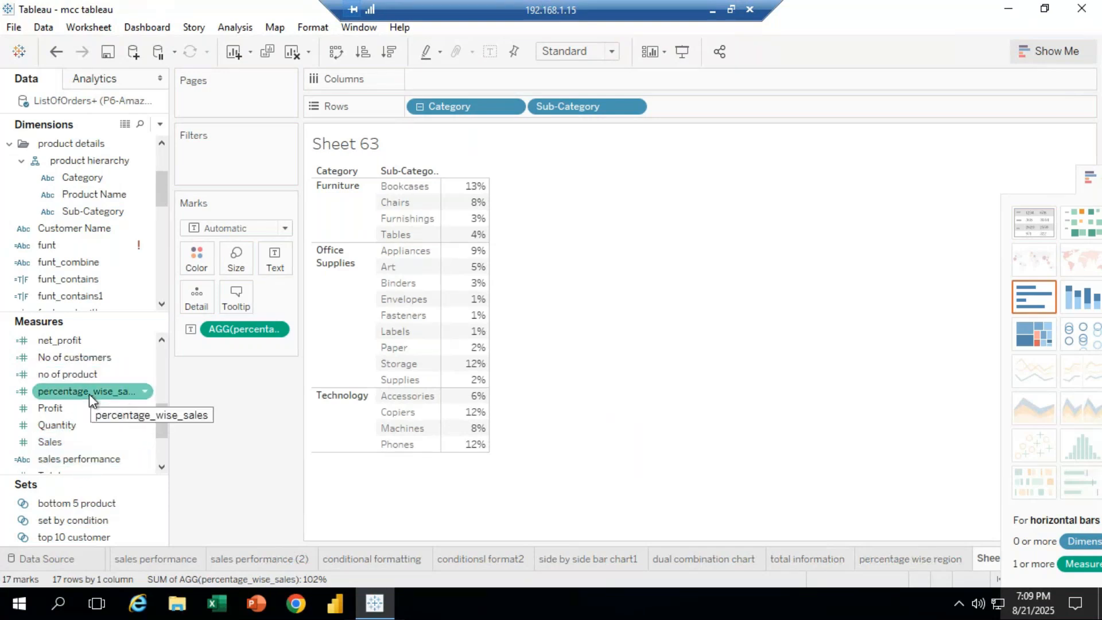
Filter the table on percentage_wise_sales with a range of values from 0.01 to 0.13
left_click_drag(88, 393, 240, 160)
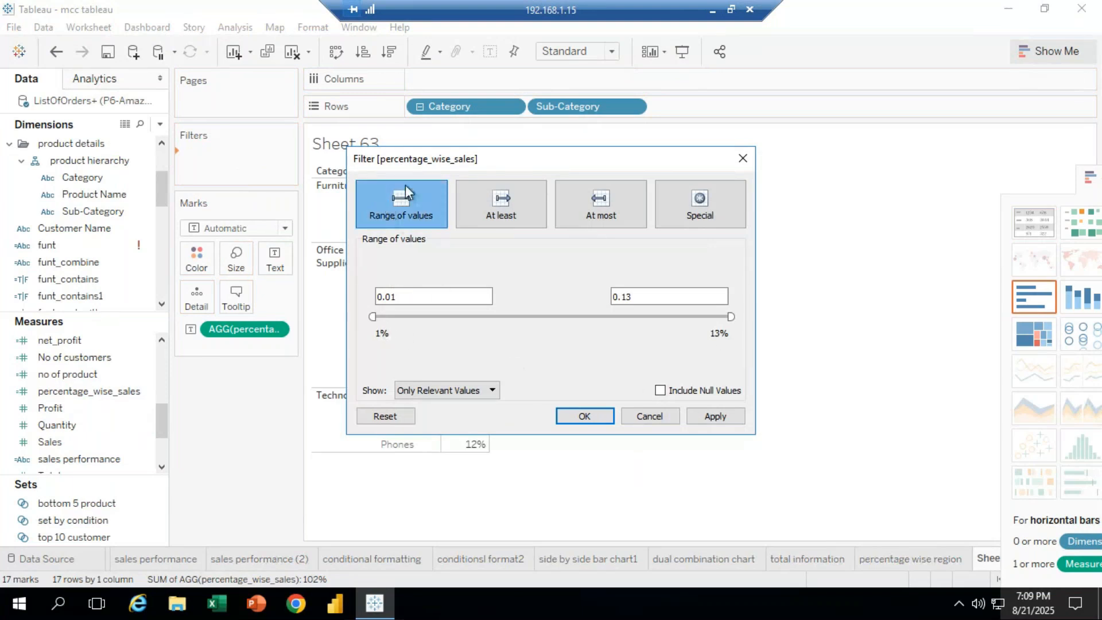
left_click_drag(597, 160, 922, 161)
left_click_drag(922, 162, 946, 164)
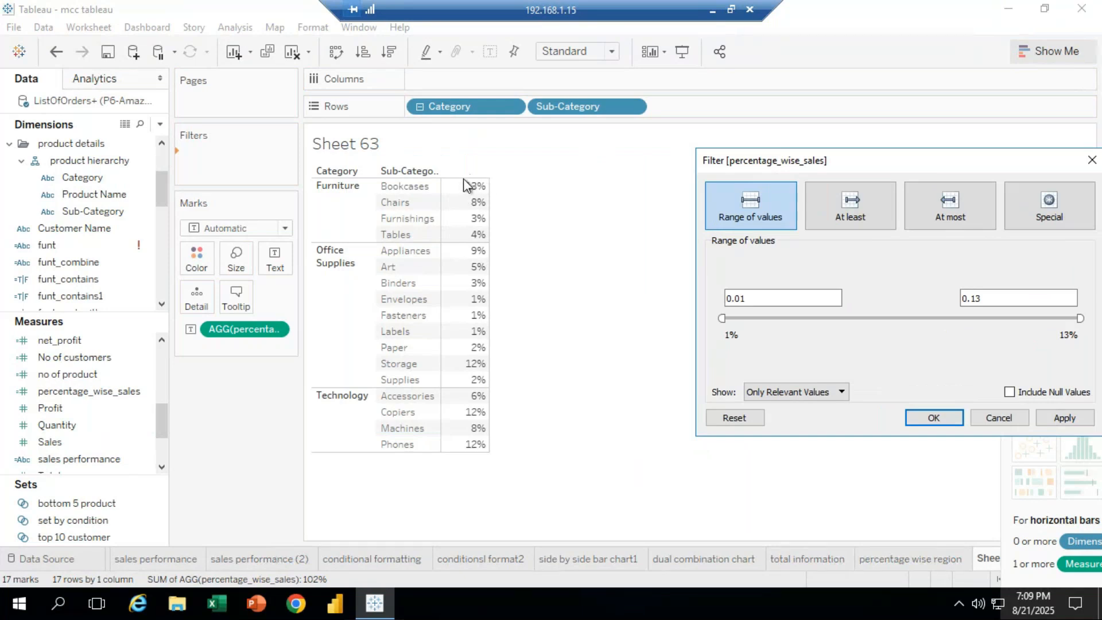
left_click_drag(945, 160, 803, 152)
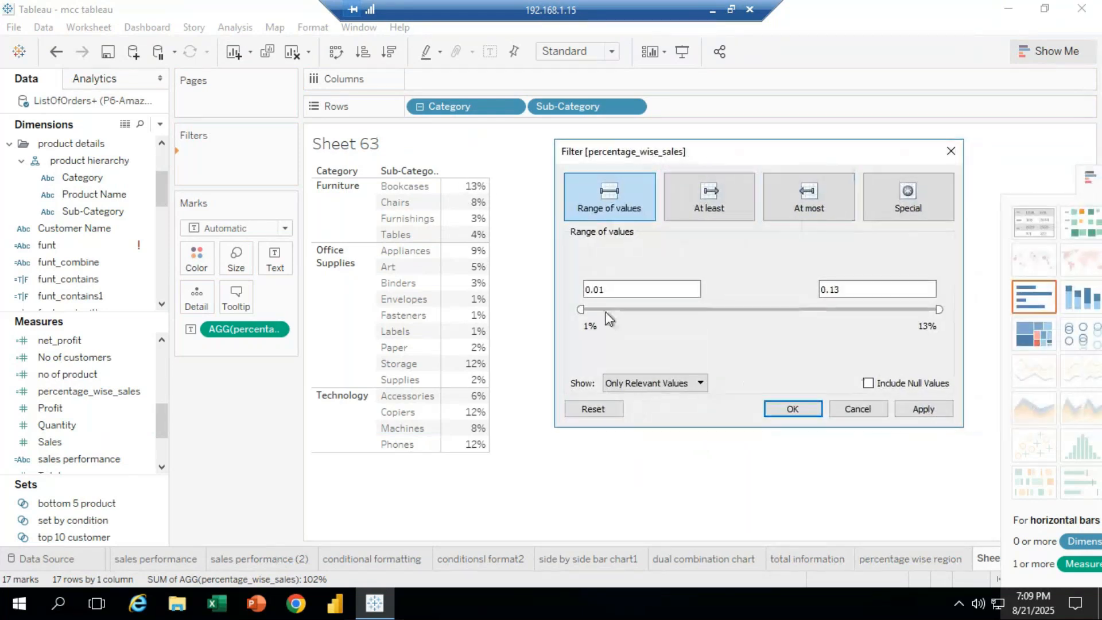
left_click(792, 409)
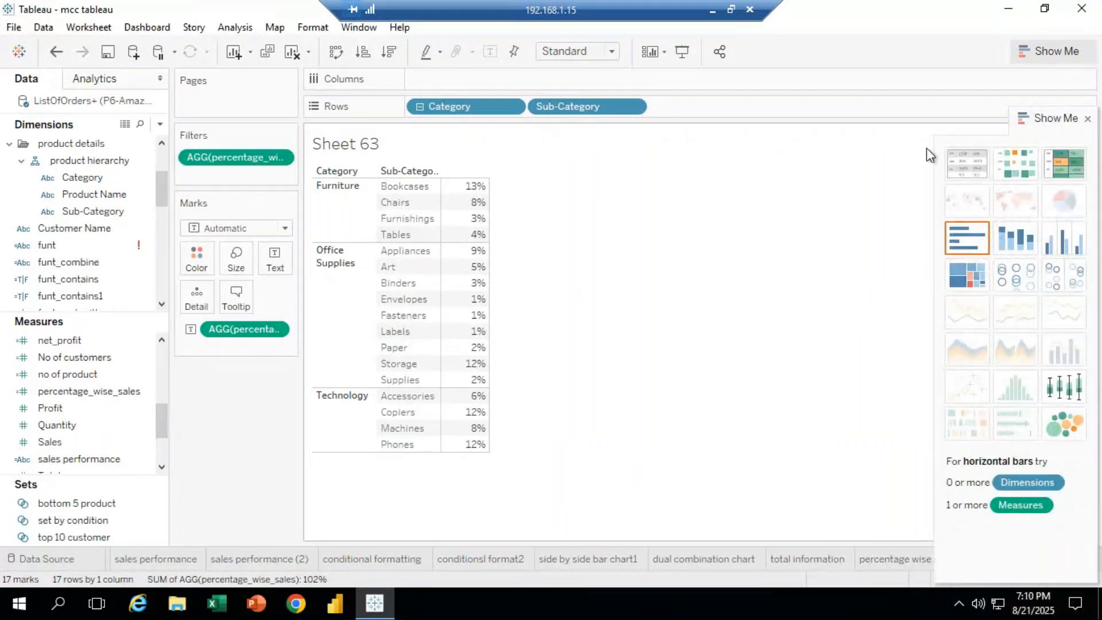
Move the chart suggestions out of the way and show the percentage_wise_sales filter control beside the table
left_click_drag(1046, 118, 1067, 236)
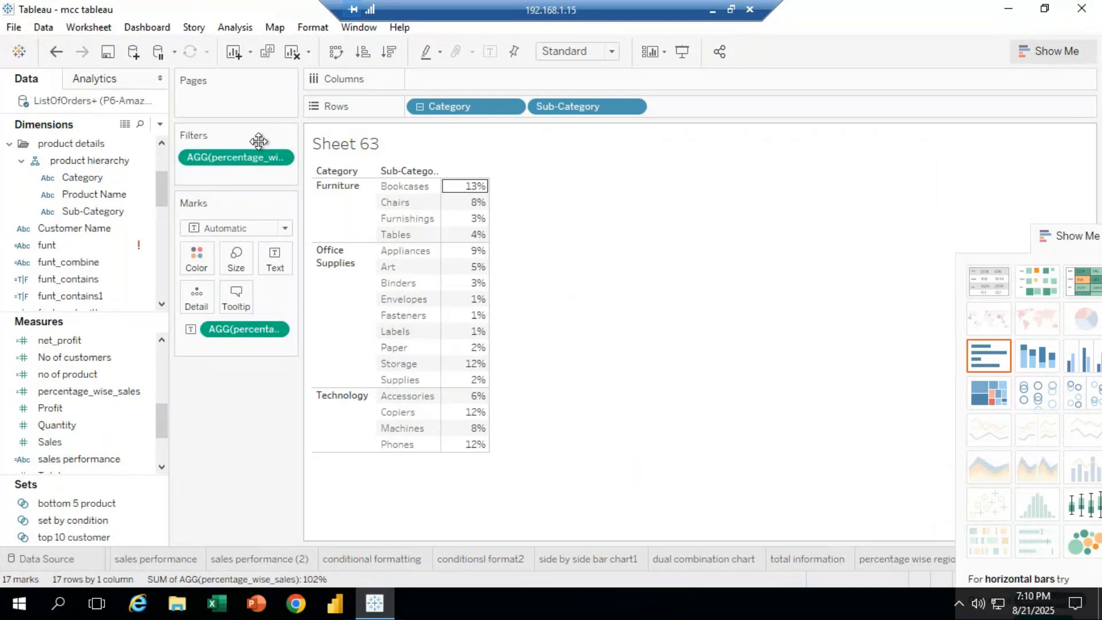
right_click(234, 154)
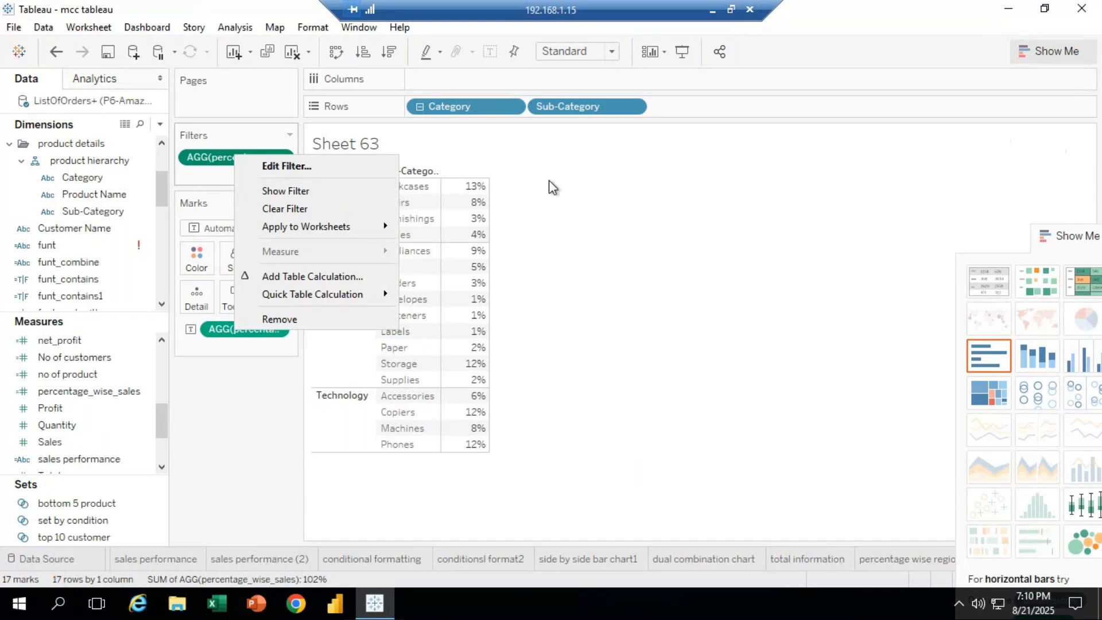
left_click(319, 192)
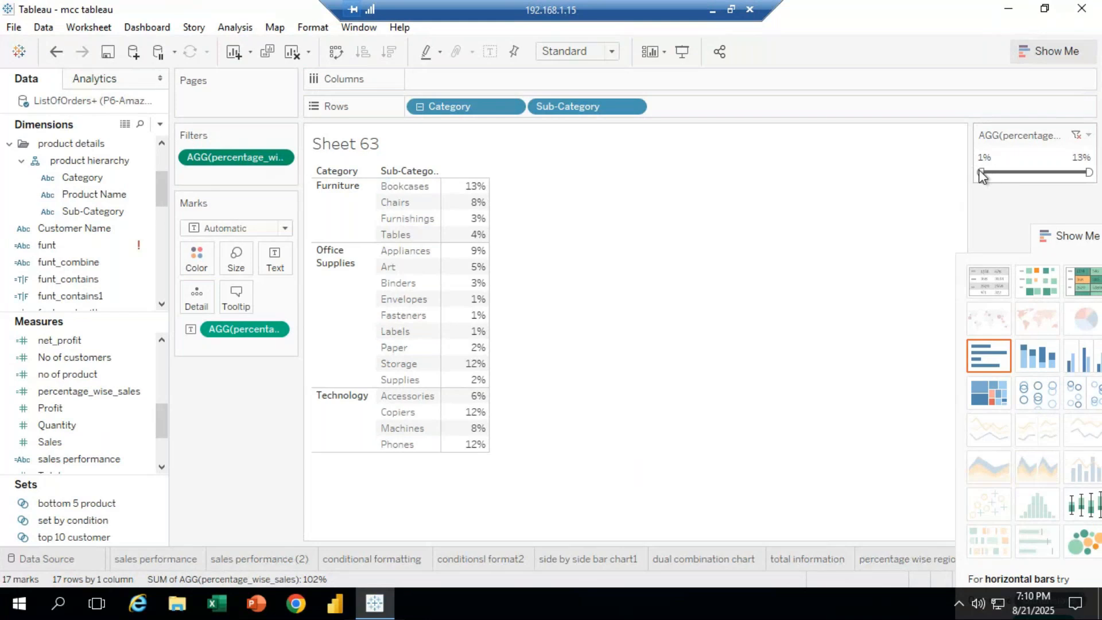
Try minimum limits of 3%, 6%, 4% and 1% in turn on the percentage_wise_sales filter
left_click_drag(979, 172, 997, 172)
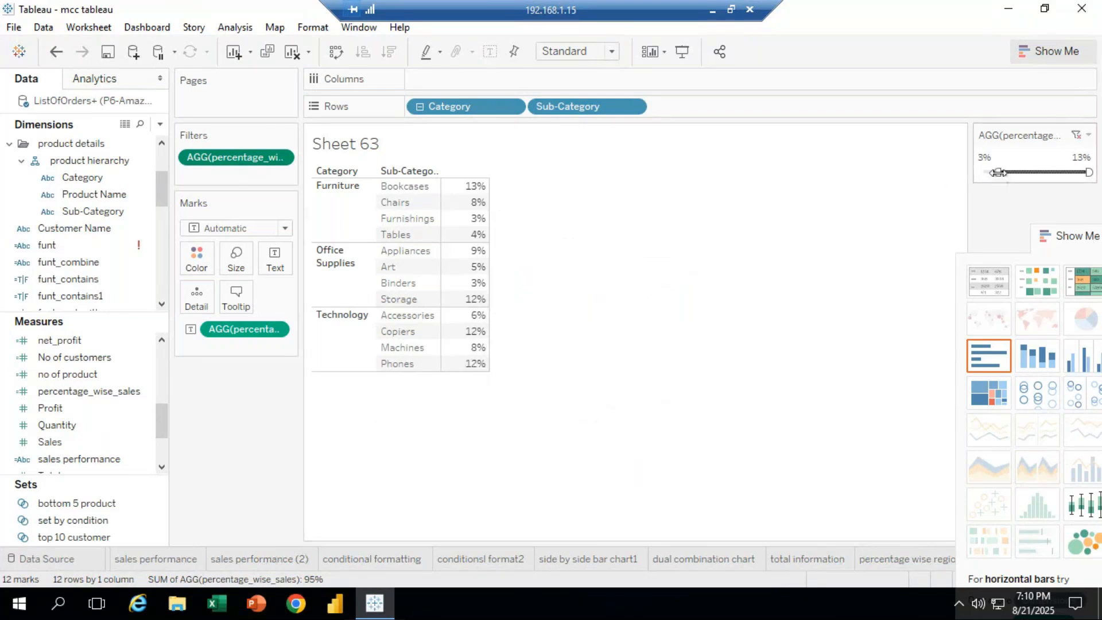
left_click_drag(1014, 173, 1022, 172)
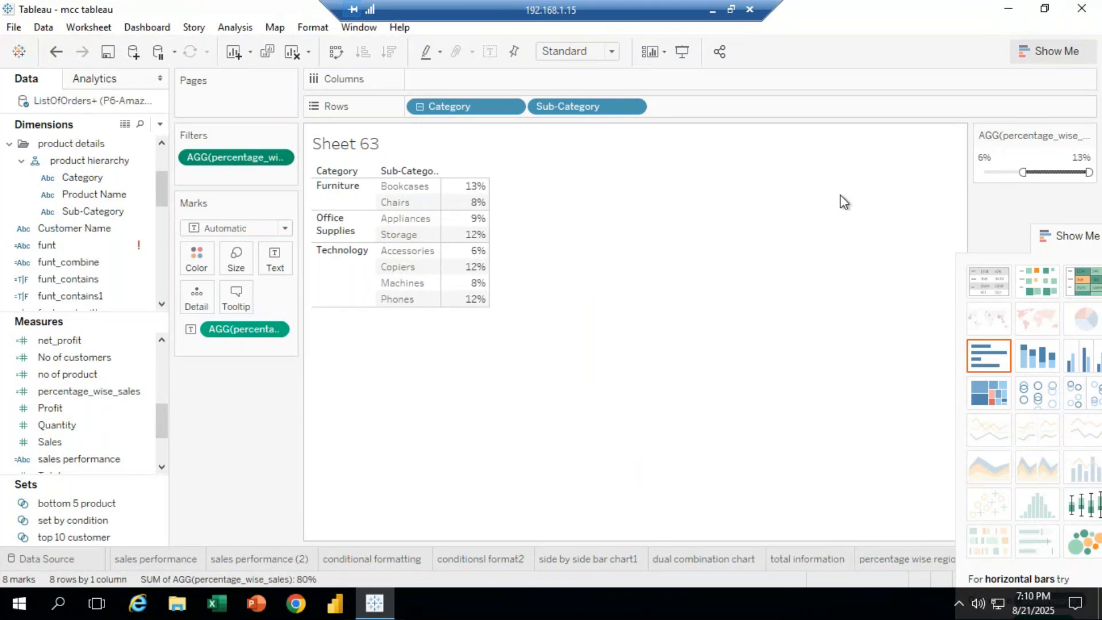
left_click_drag(1022, 173, 1005, 172)
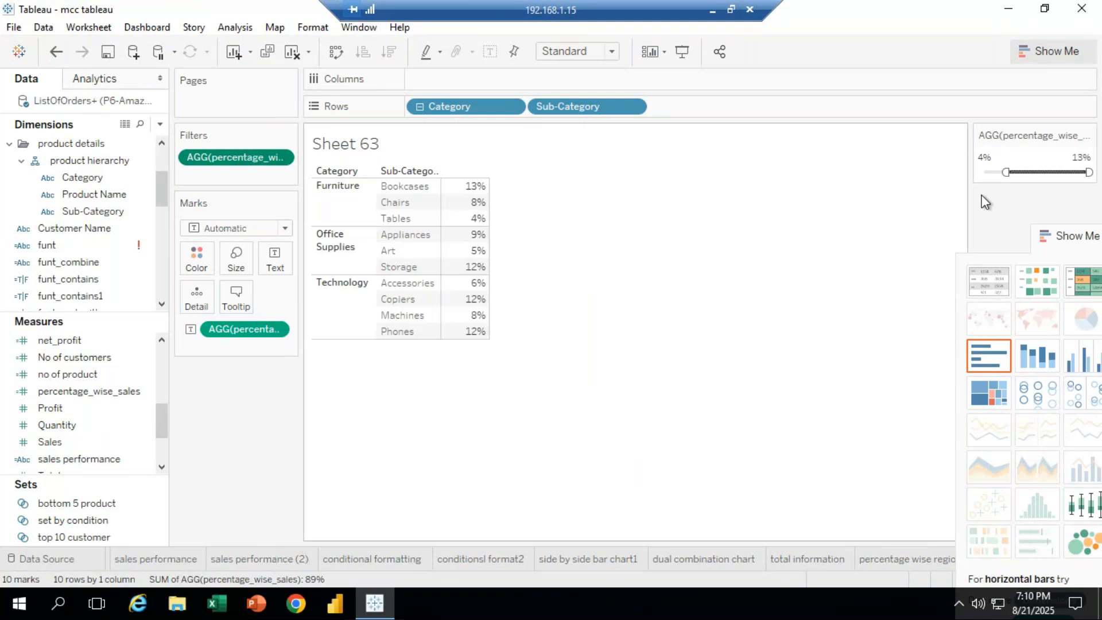
left_click_drag(1005, 171, 981, 172)
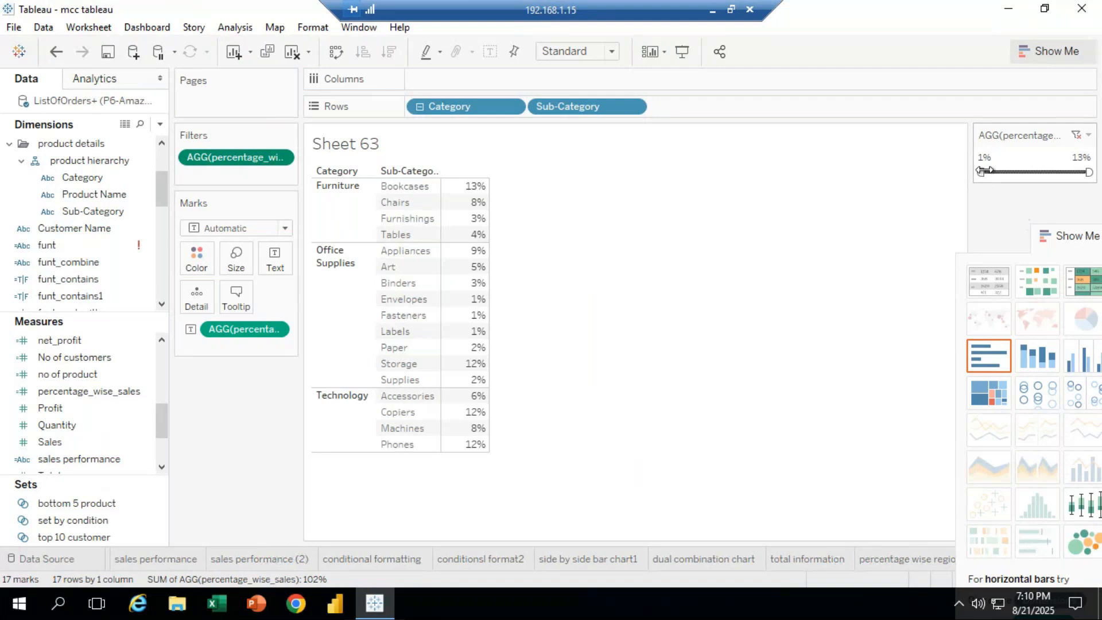
Set the filter's minimum to 3%, view its range options without changing them, and raise the minimum to 8%
left_click_drag(981, 171, 996, 172)
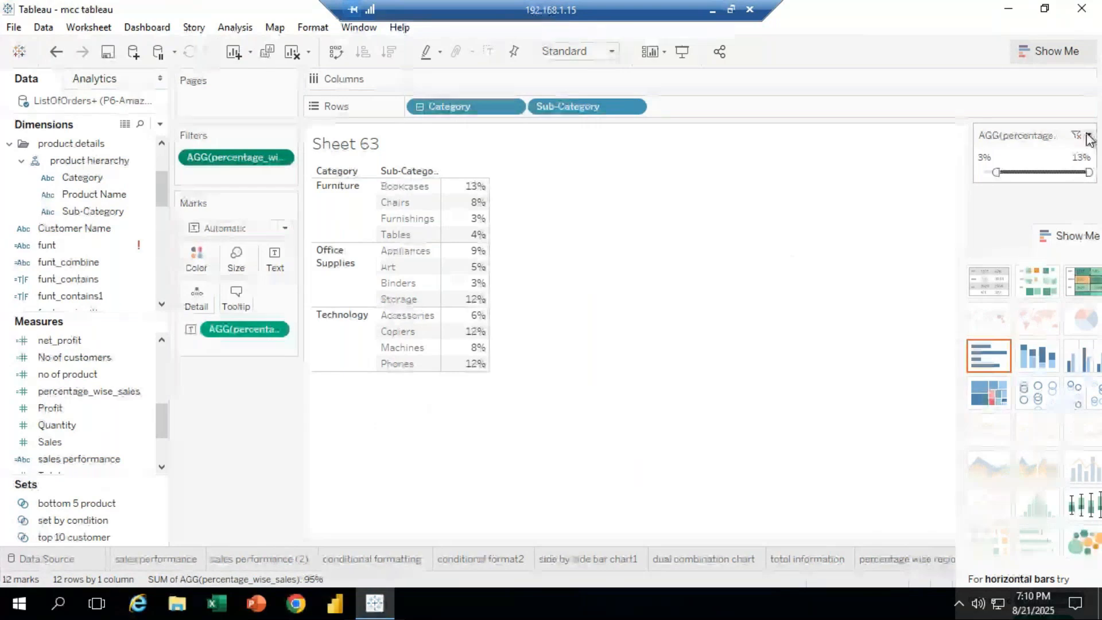
left_click(1088, 137)
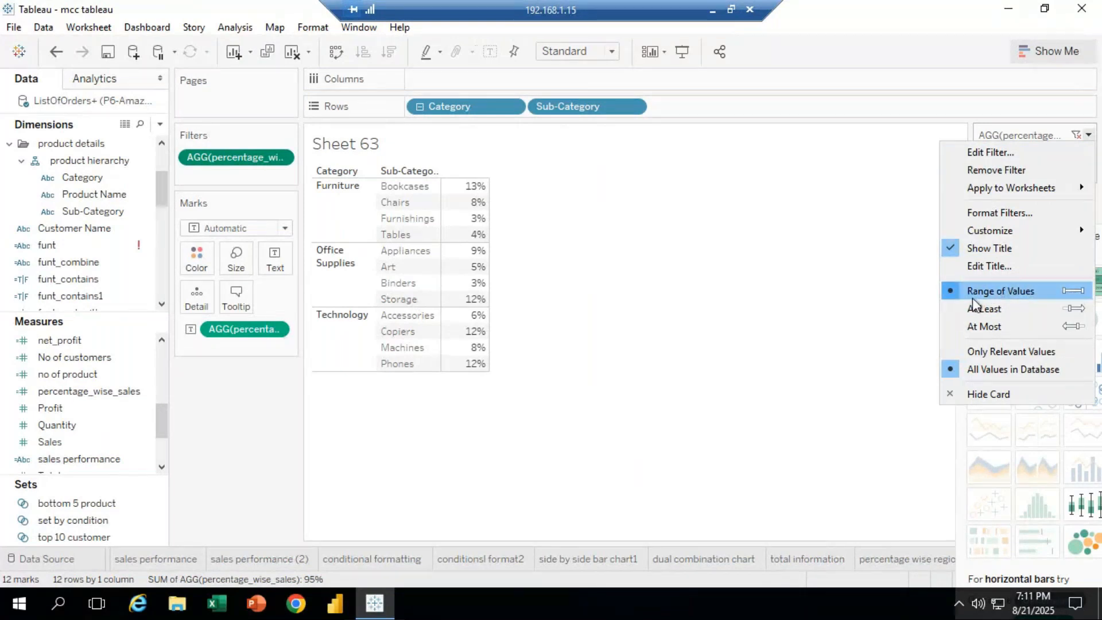
left_click(848, 219)
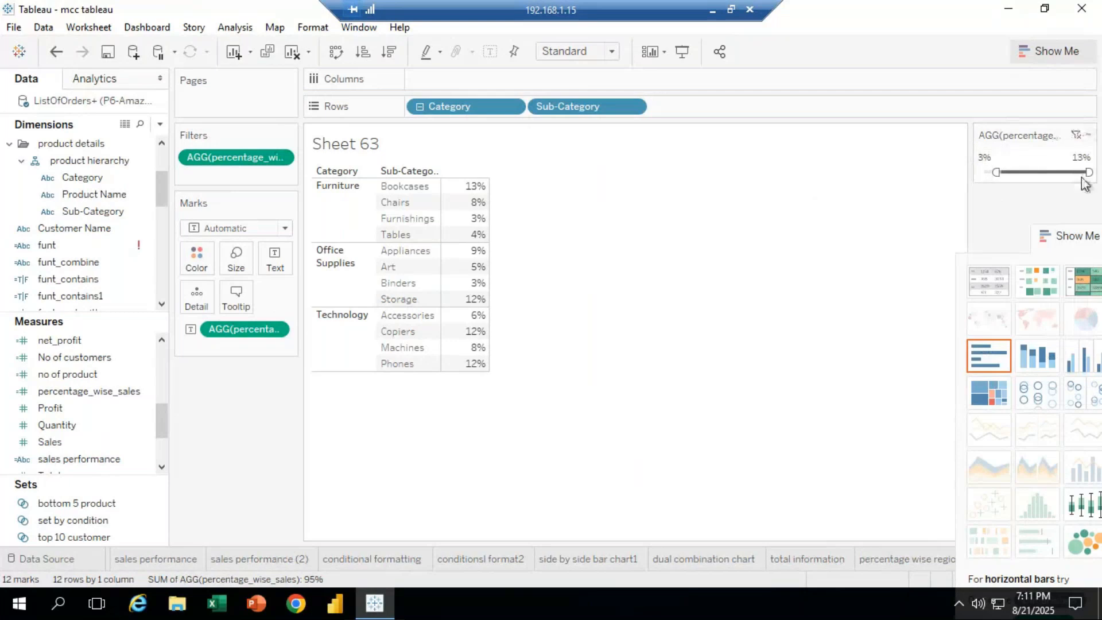
left_click_drag(998, 172, 1039, 172)
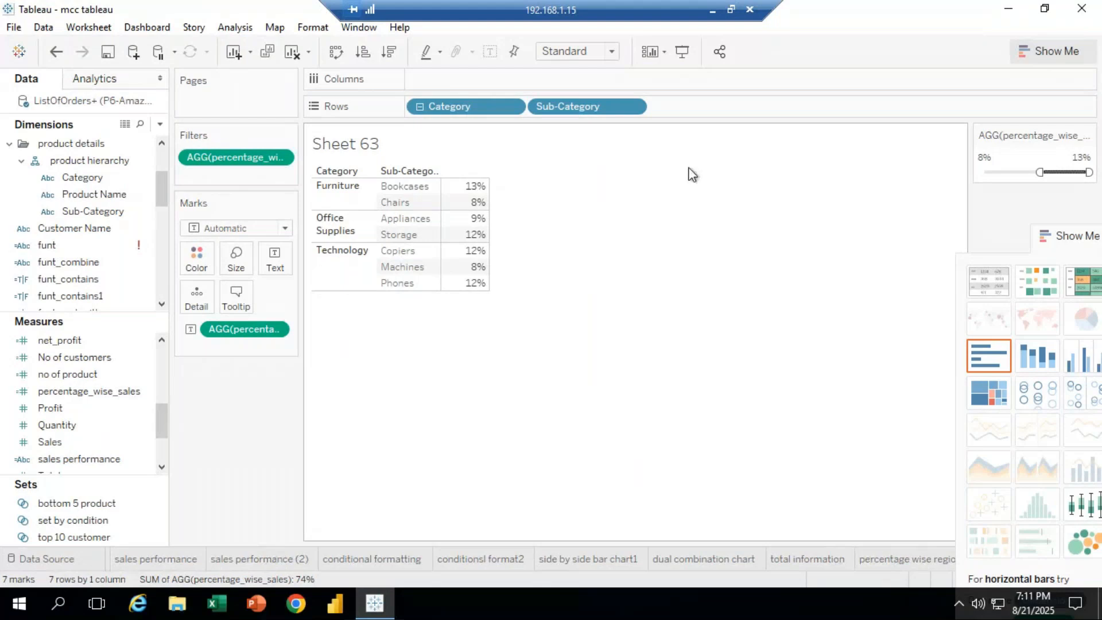
Check the GoTo Meeting chat for replies and return to the Tableau session
left_click(711, 10)
left_click(230, 597)
left_click(712, 12)
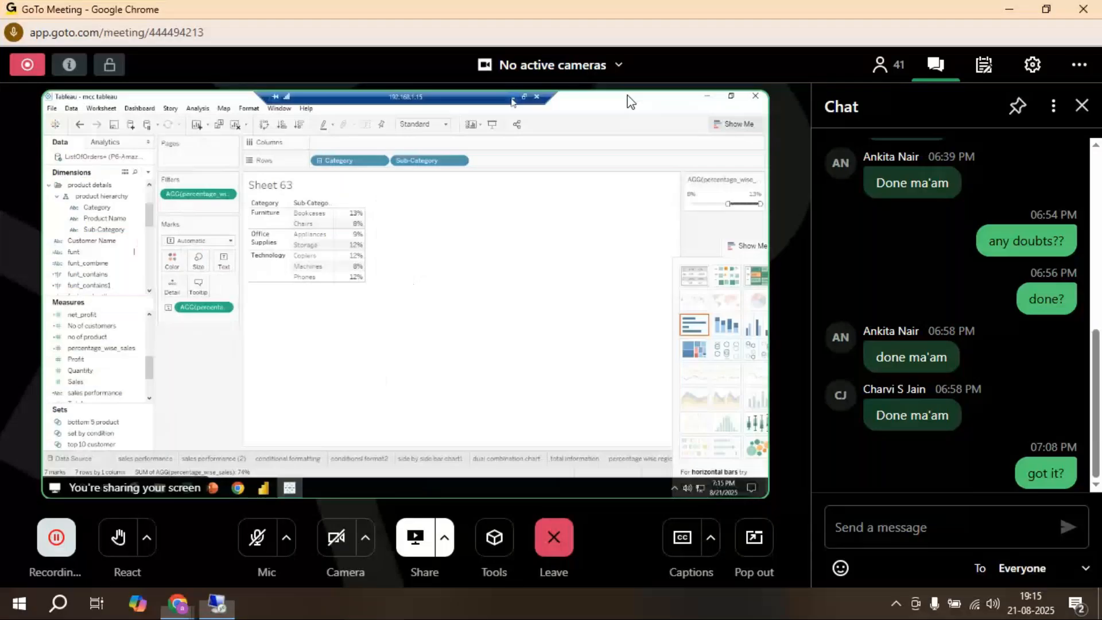
left_click(217, 604)
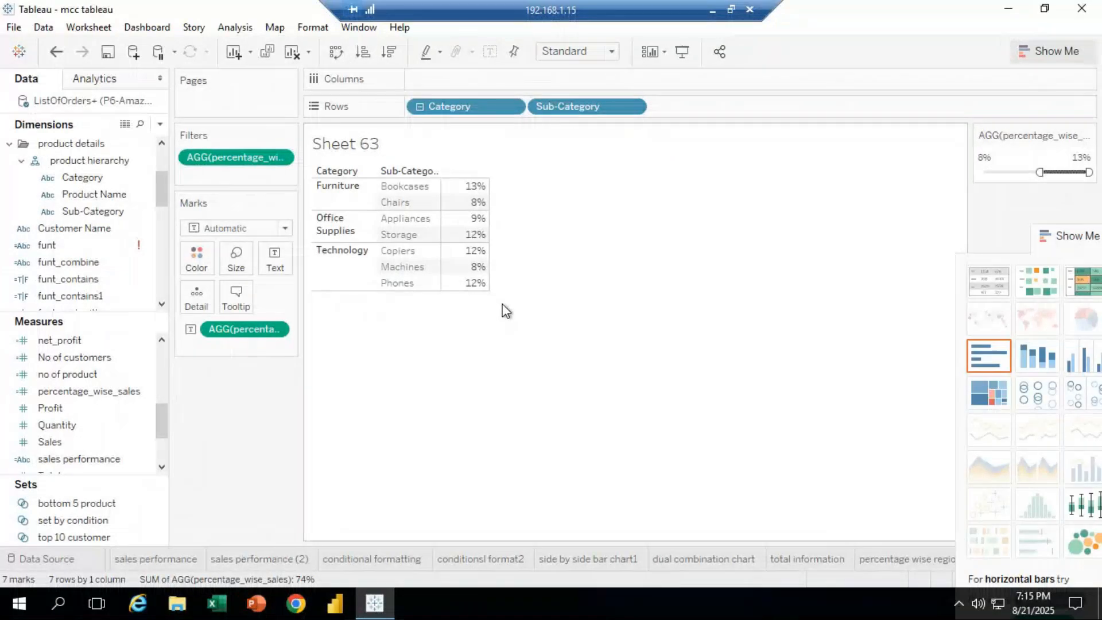
left_click(712, 9)
left_click(860, 528)
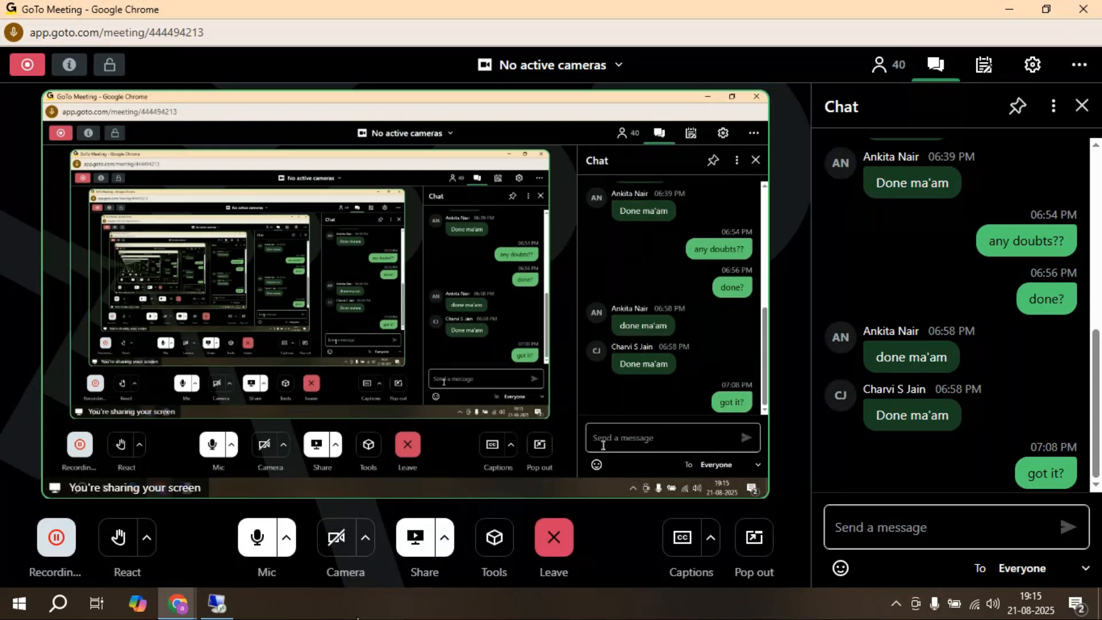
left_click(217, 602)
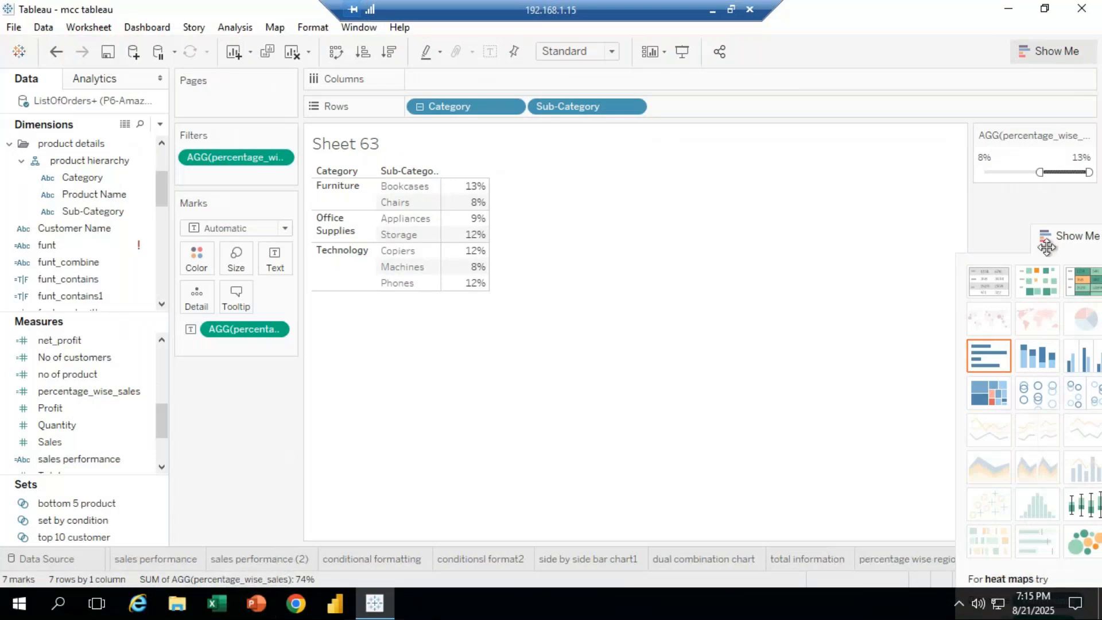
Move the chart suggestions clear of the sheet names and rename Sheet 63 as "category wise region"
left_click_drag(1051, 236, 25, 252)
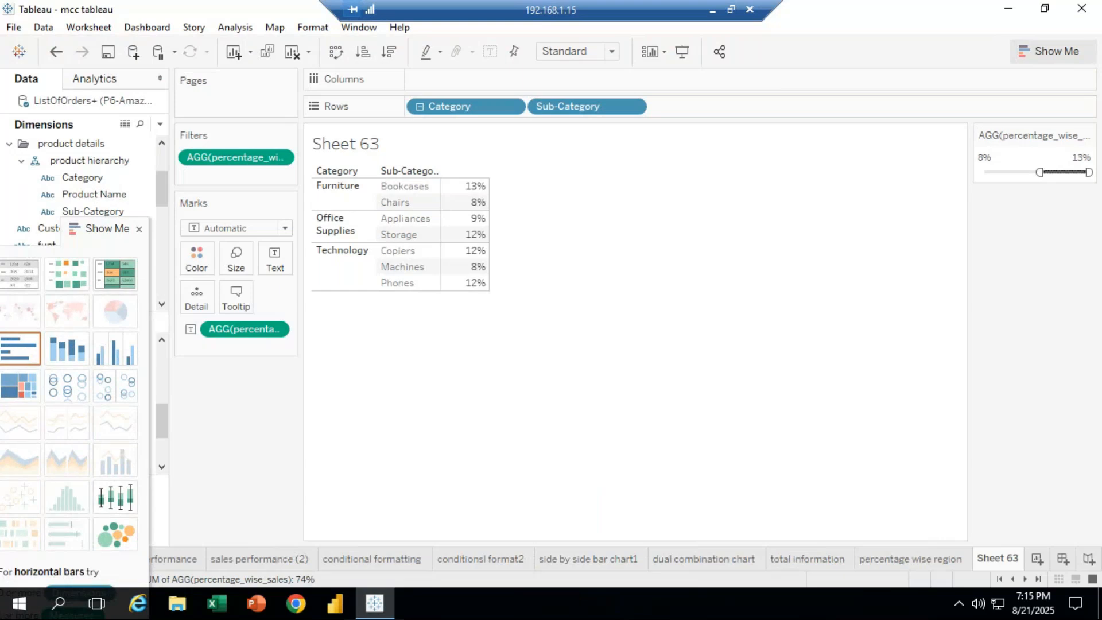
right_click(979, 560)
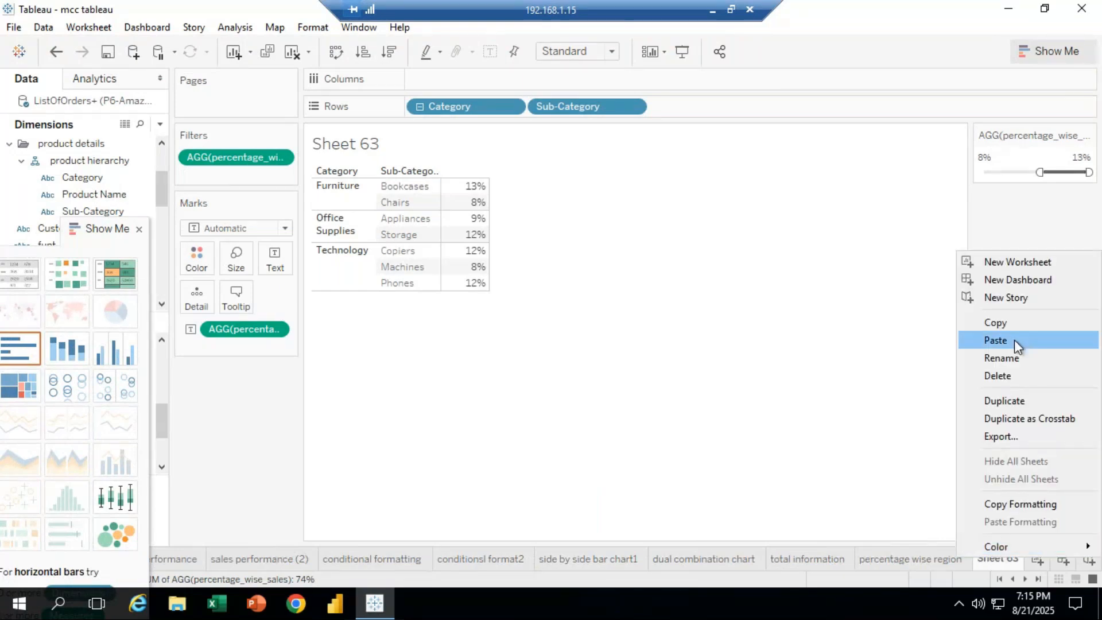
left_click(1006, 358)
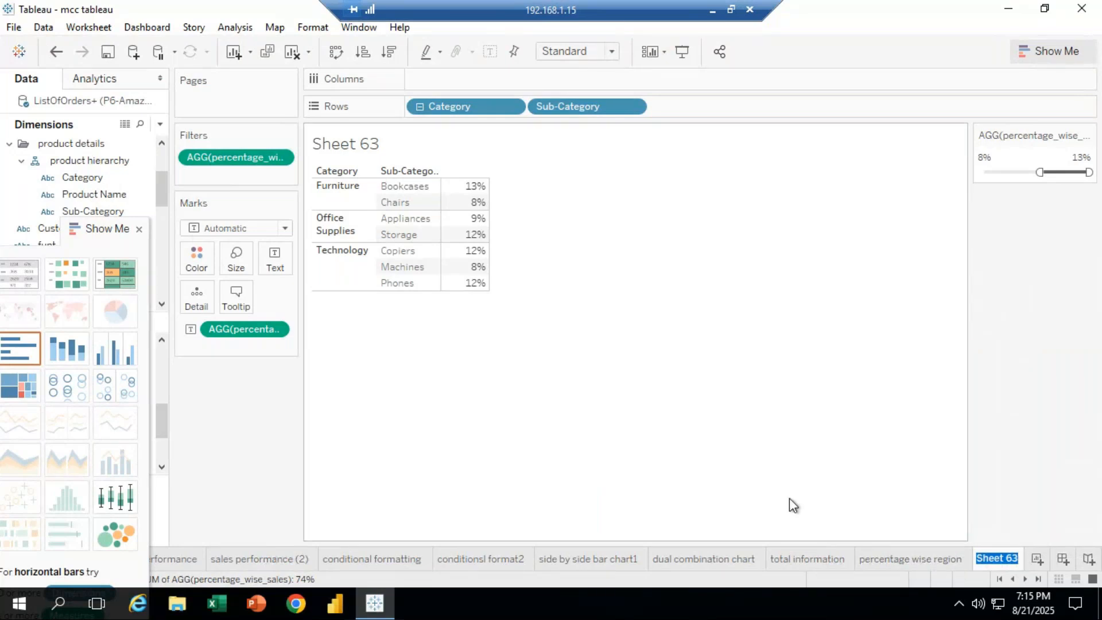
type("category")
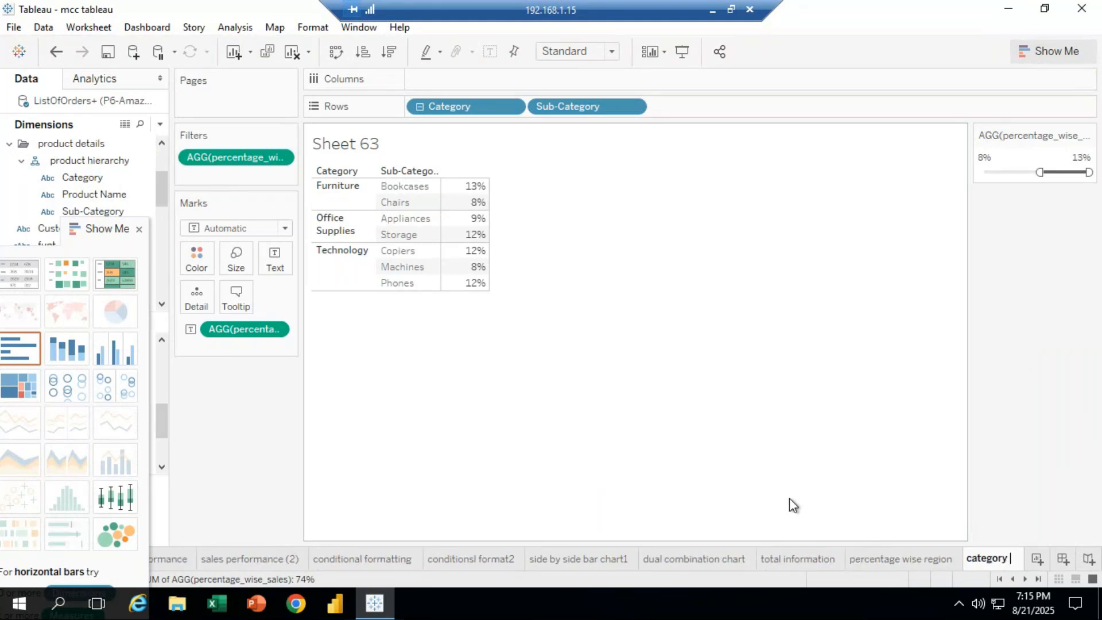
type(" wise re")
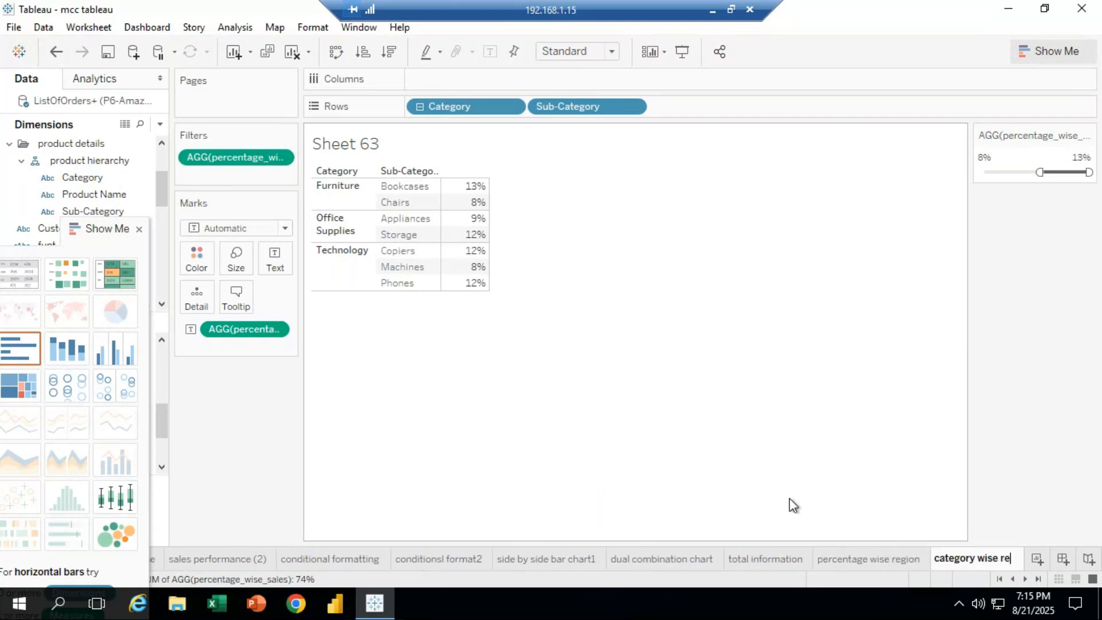
type("gion")
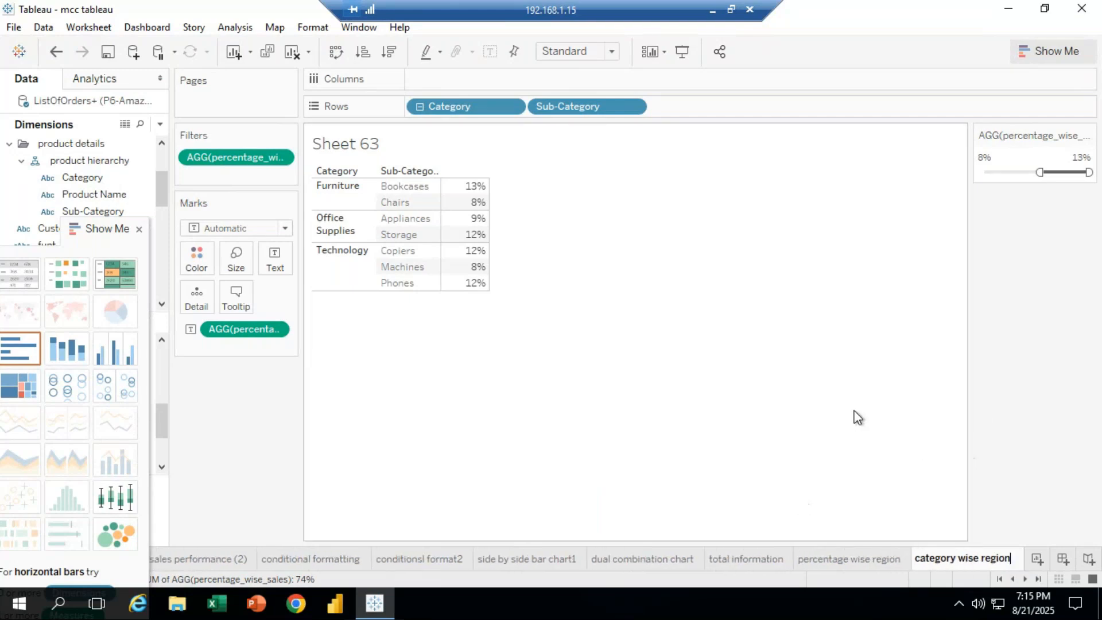
key("Return")
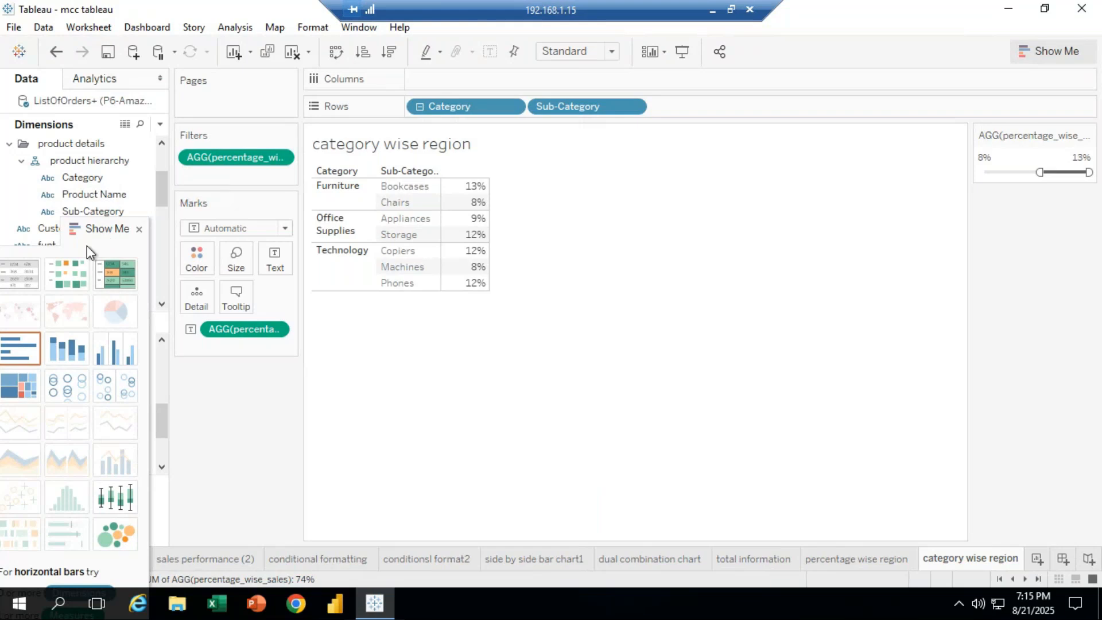
Move the chart suggestions back beside the table, check the GoTo Meeting chat, and return to the Tableau session
left_click_drag(86, 233, 1040, 206)
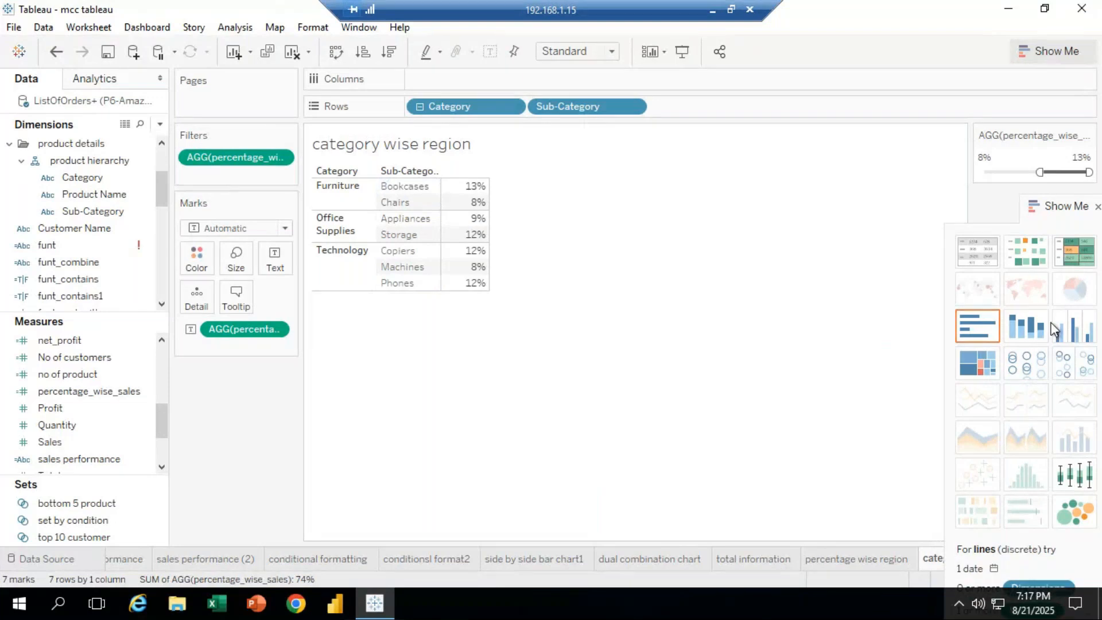
left_click_drag(1058, 206, 120, 230)
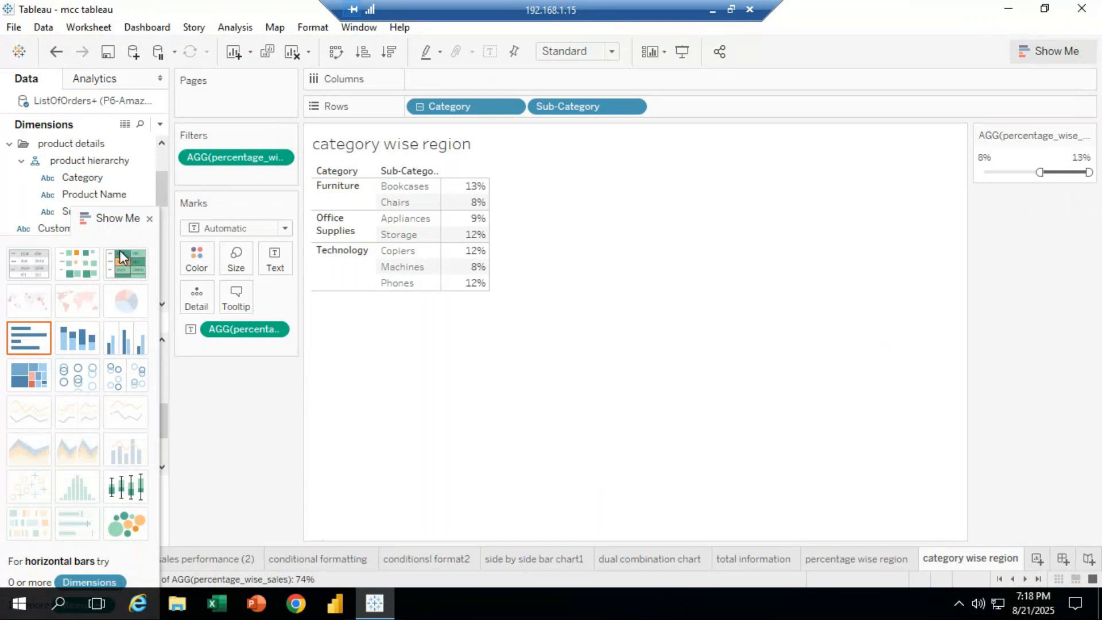
left_click_drag(122, 228, 1084, 212)
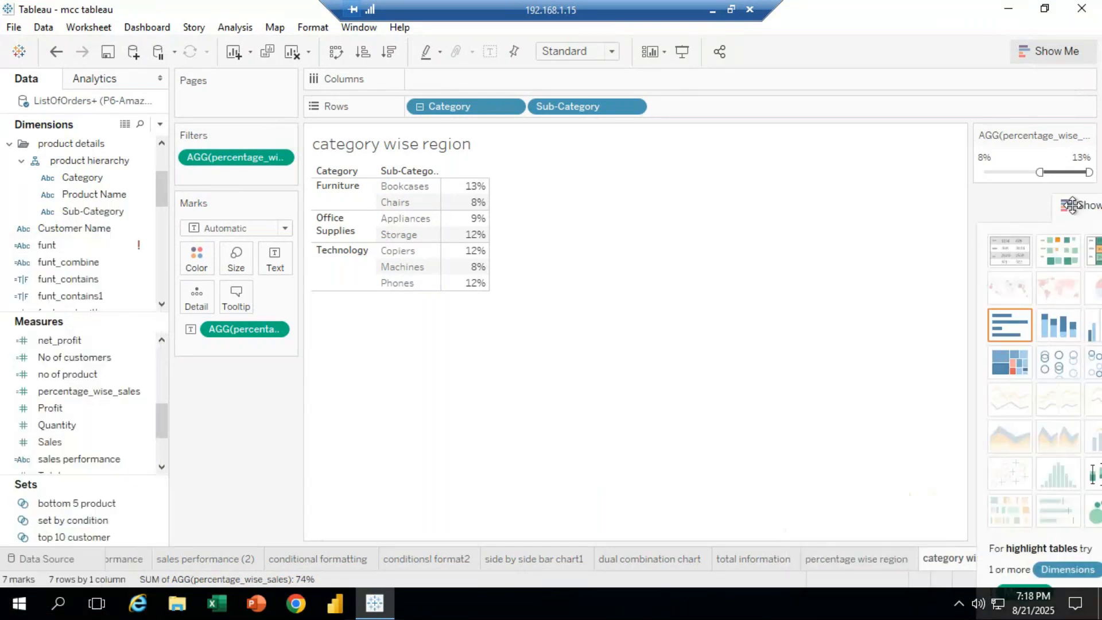
left_click(711, 9)
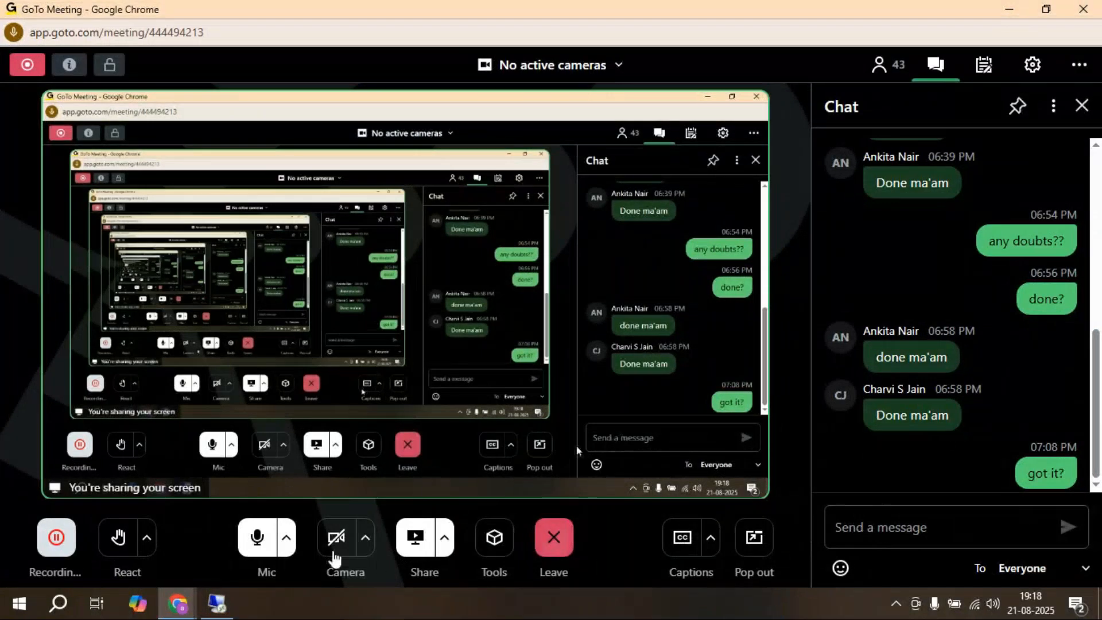
left_click(220, 613)
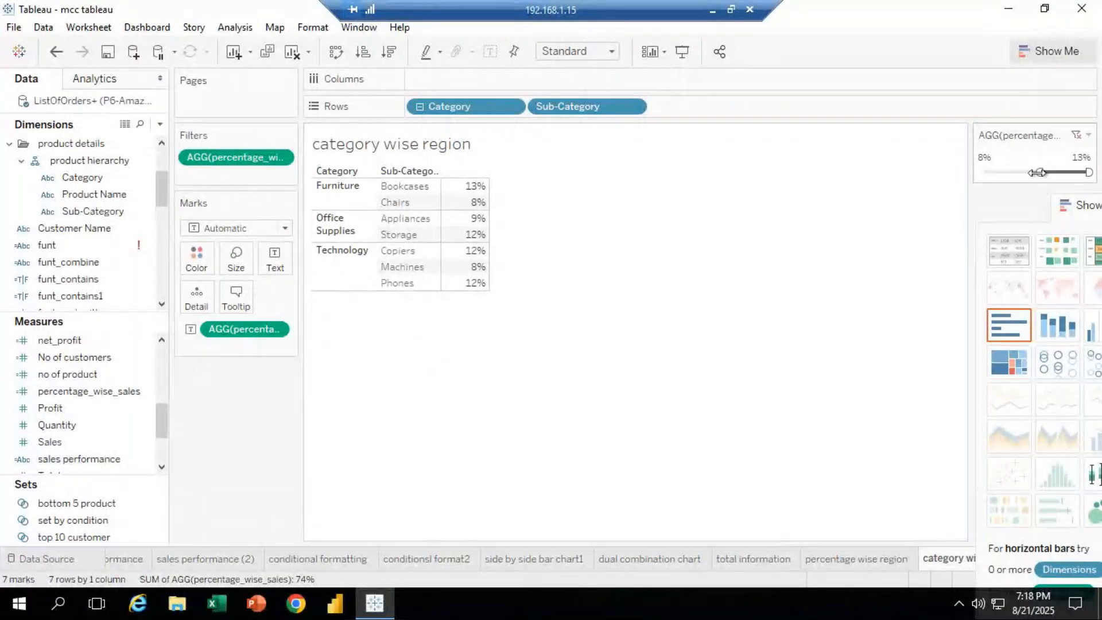
Lower the percentage_wise_sales filter's minimum to 1% and colour the table's percentages by percentage_wise_sales
left_click_drag(1036, 172, 981, 172)
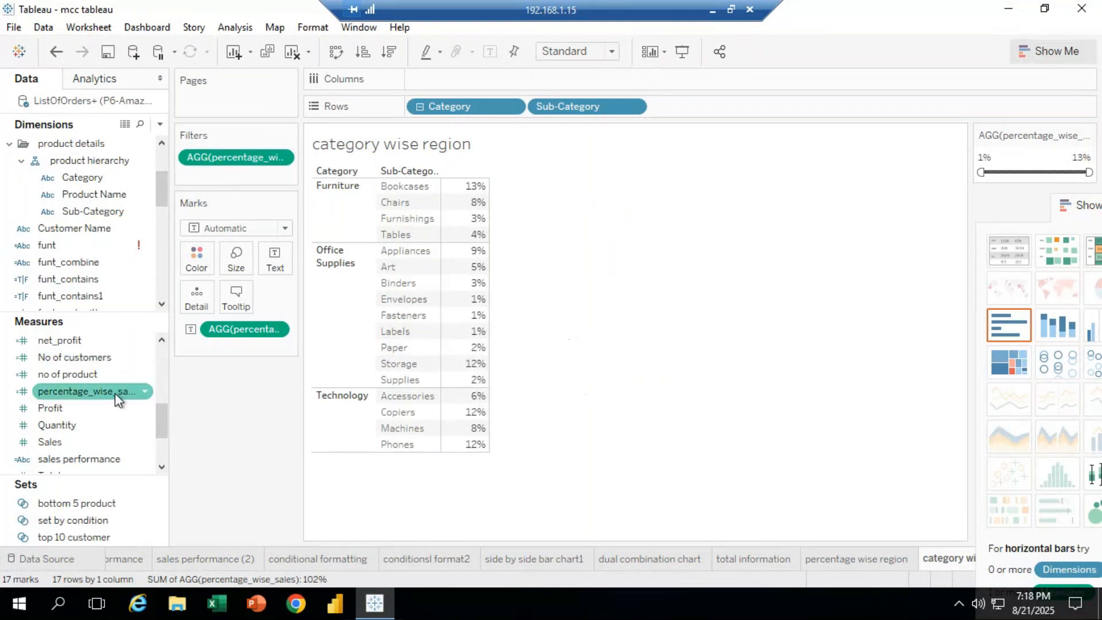
mouse_move(89, 390)
left_mouse_down()
mouse_move(148, 294)
mouse_move(192, 253)
left_mouse_up()
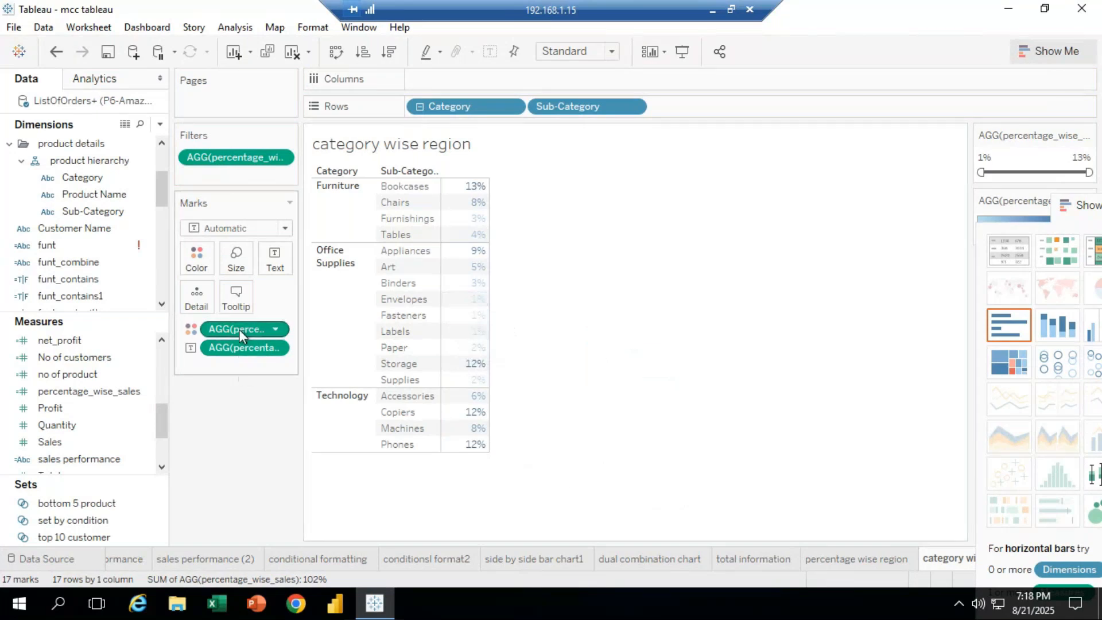
Uncover the colour legend and set the percentage_wise_sales palette to Green-Gold
left_click_drag(1079, 208, 1097, 318)
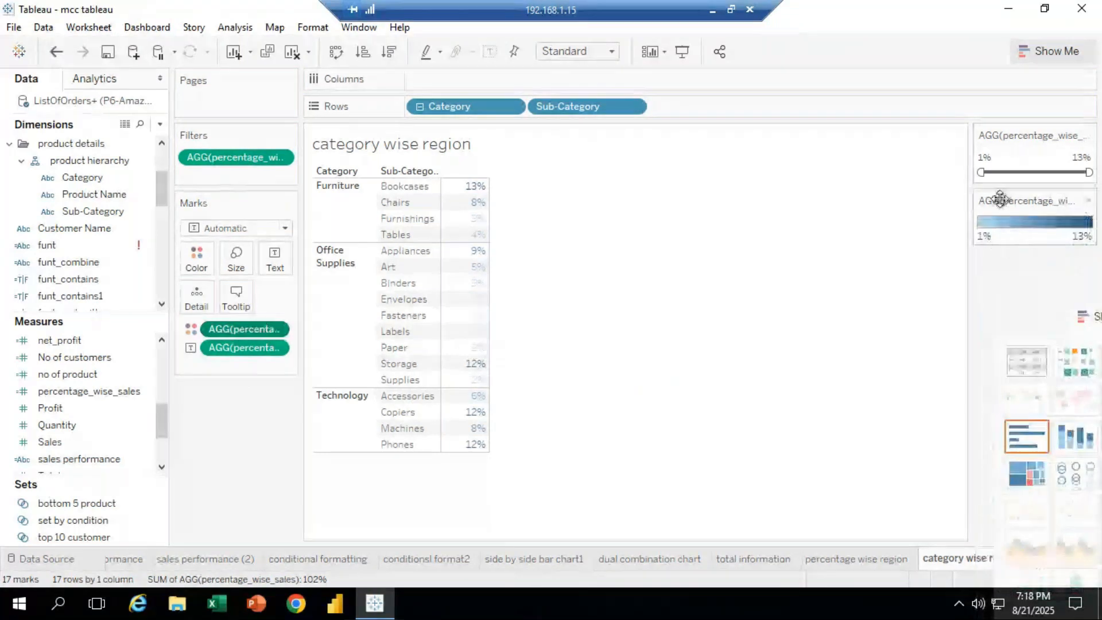
right_click(1030, 207)
left_click(1035, 216)
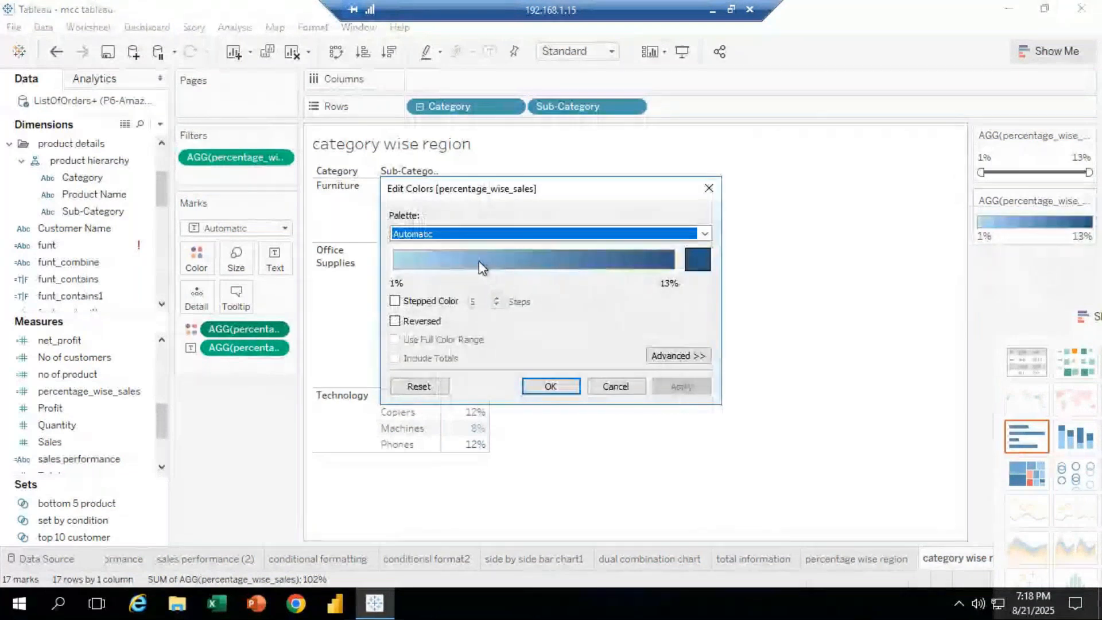
left_click(487, 233)
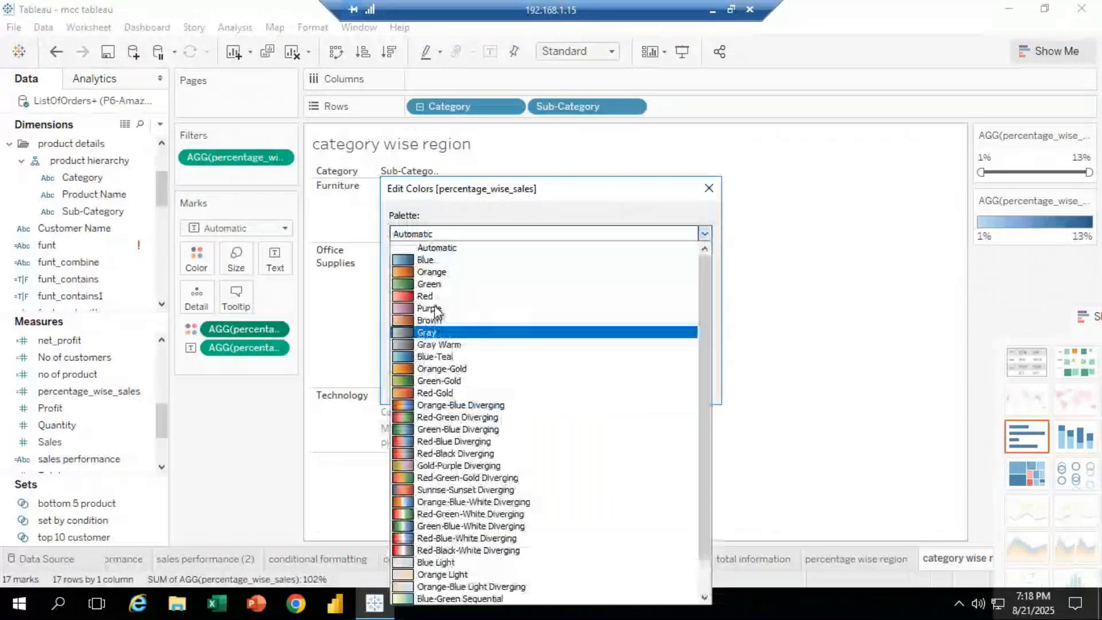
left_click(439, 380)
left_click(535, 388)
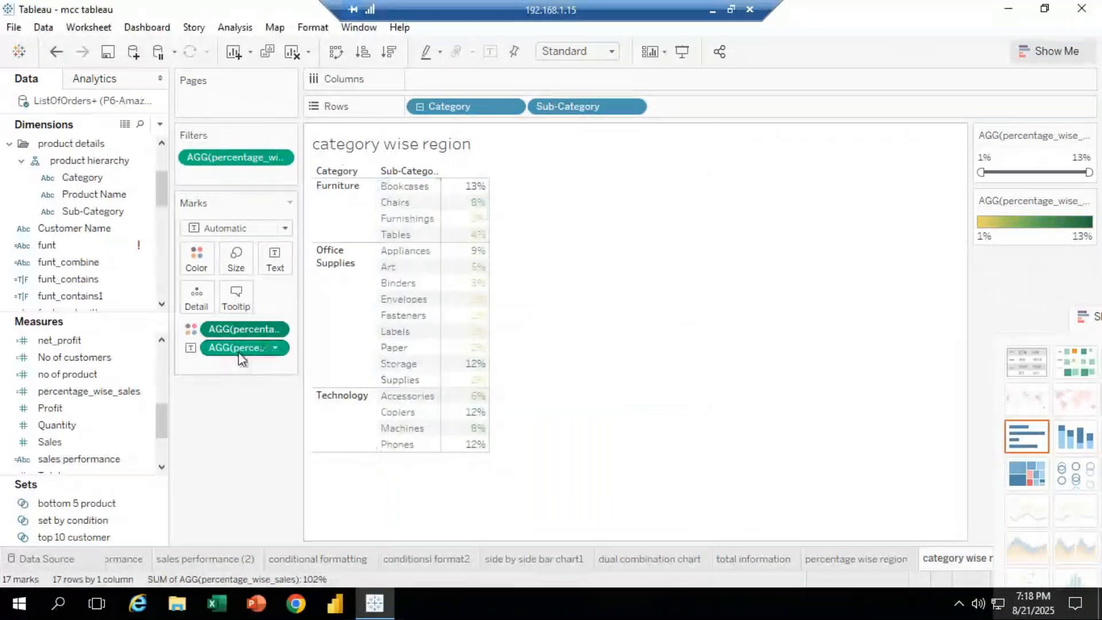
Remove percentage_wise_sales from the mark colour and try red and pink for the percentage text
left_click_drag(240, 353, 246, 467)
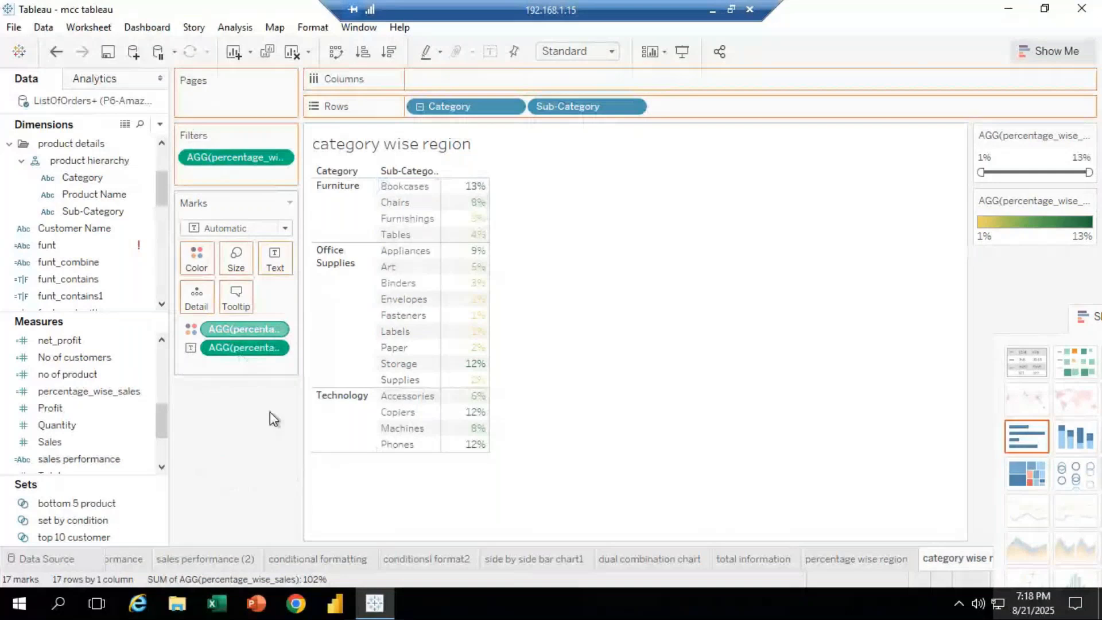
left_click(90, 375)
left_click_drag(93, 390, 218, 266)
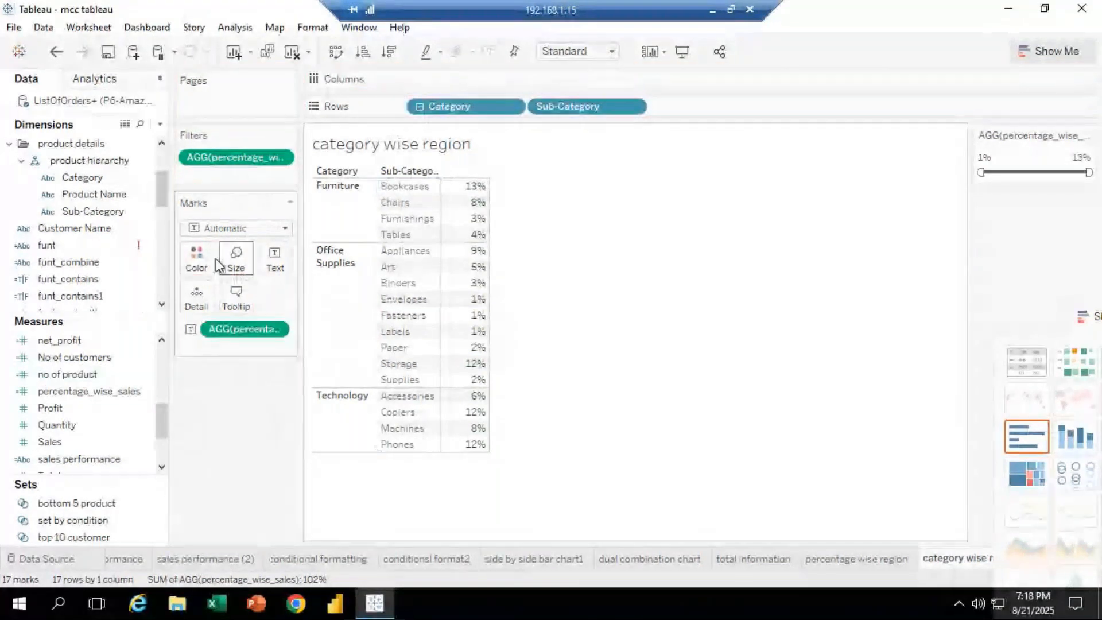
left_click(197, 255)
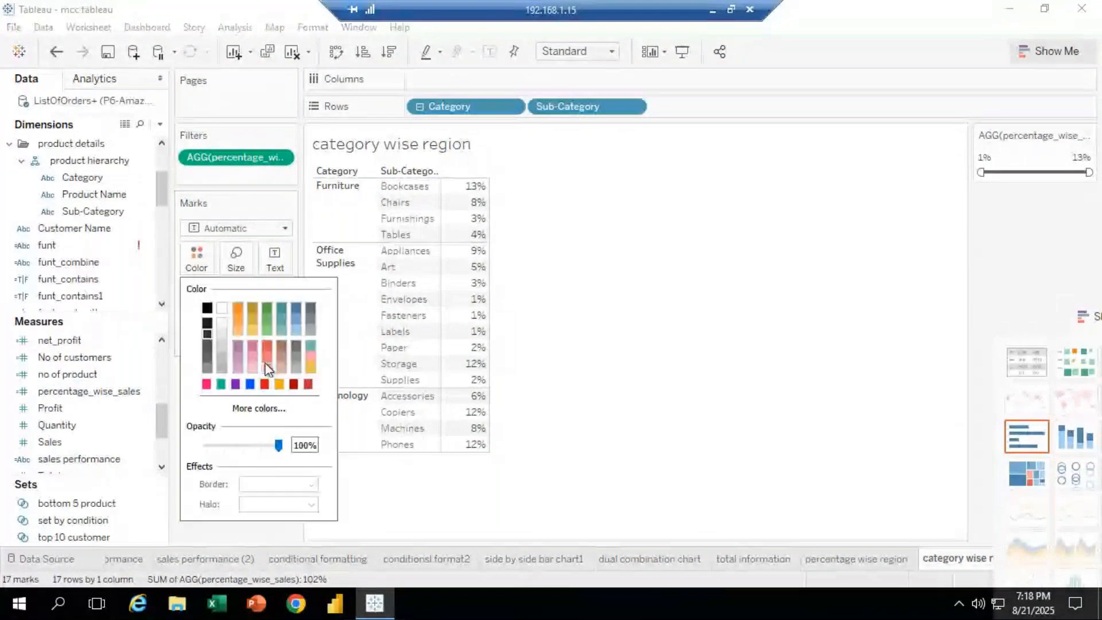
left_click(309, 384)
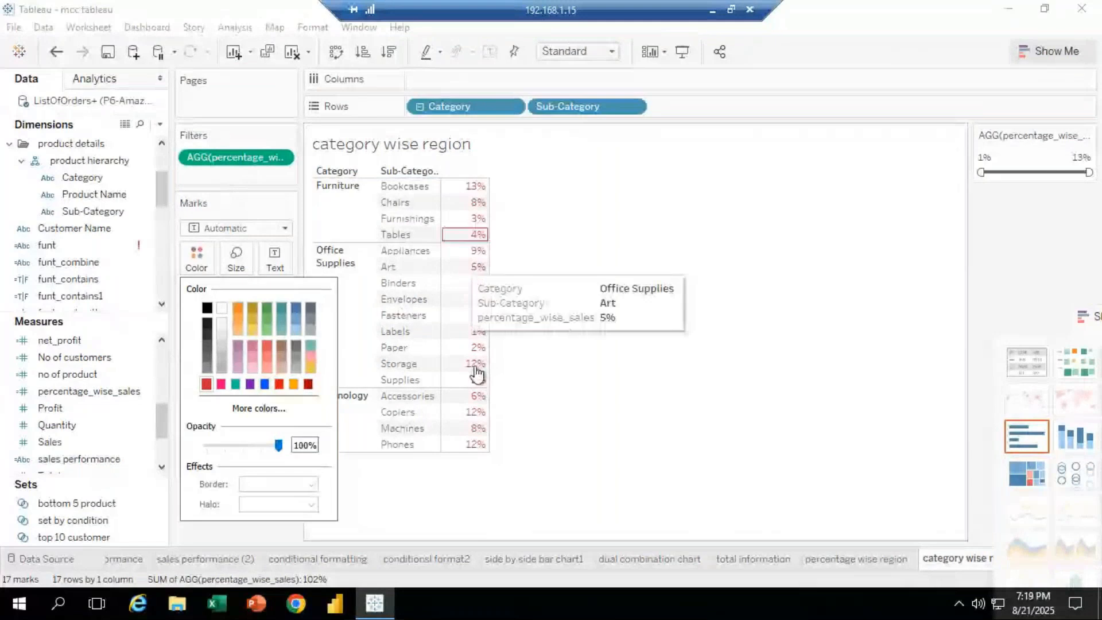
left_click(222, 384)
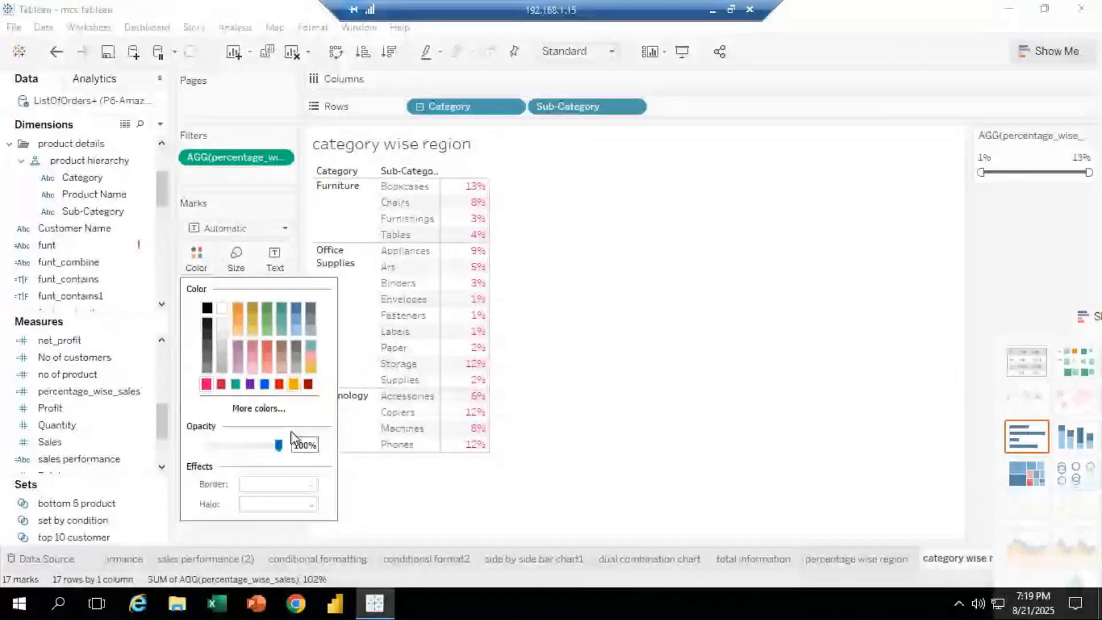
left_click(314, 531)
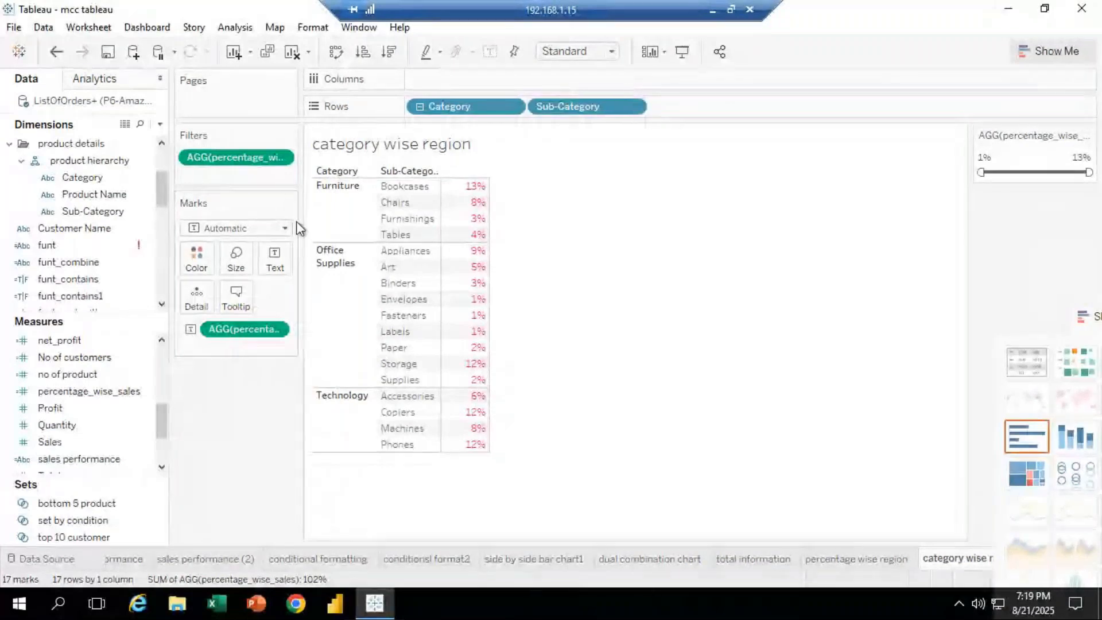
Set the default worksheet font to bold and black
left_click(313, 27)
left_click(321, 44)
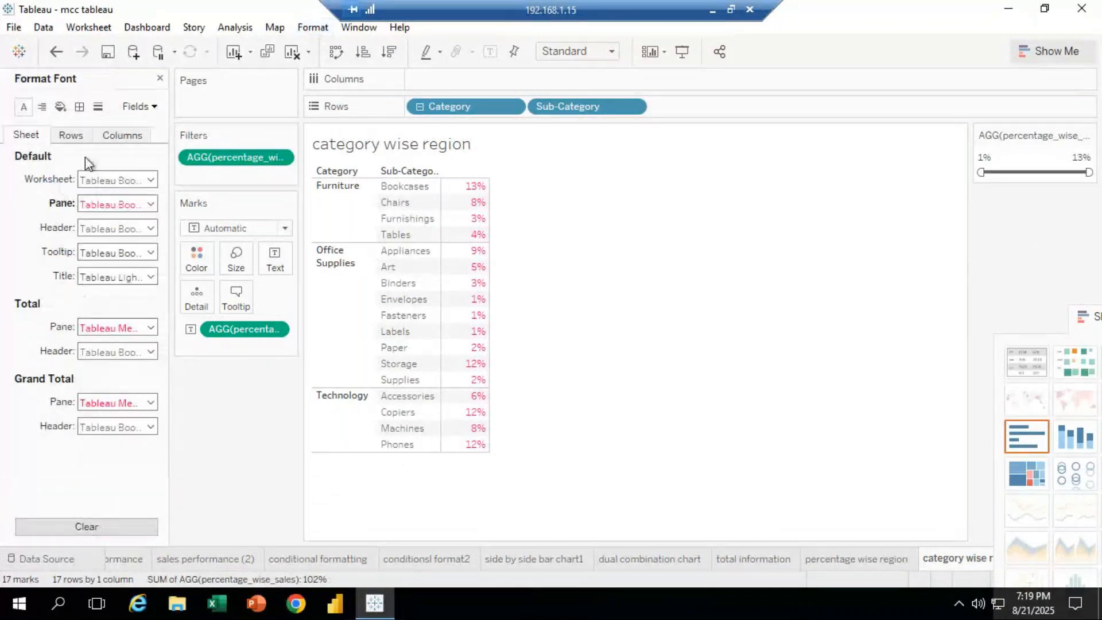
left_click(151, 180)
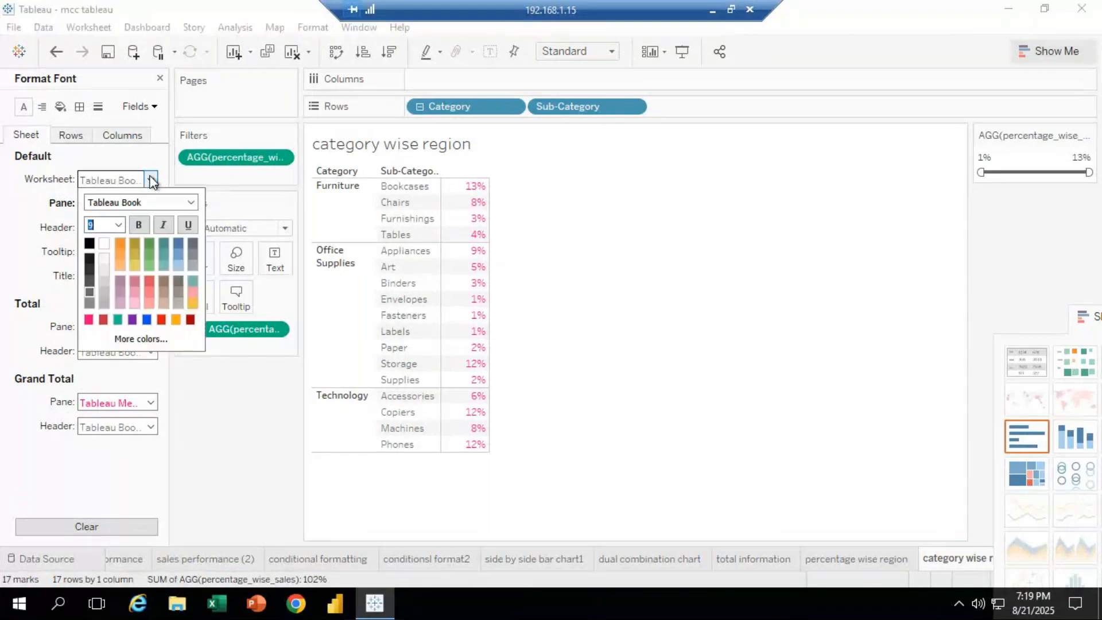
left_click(138, 224)
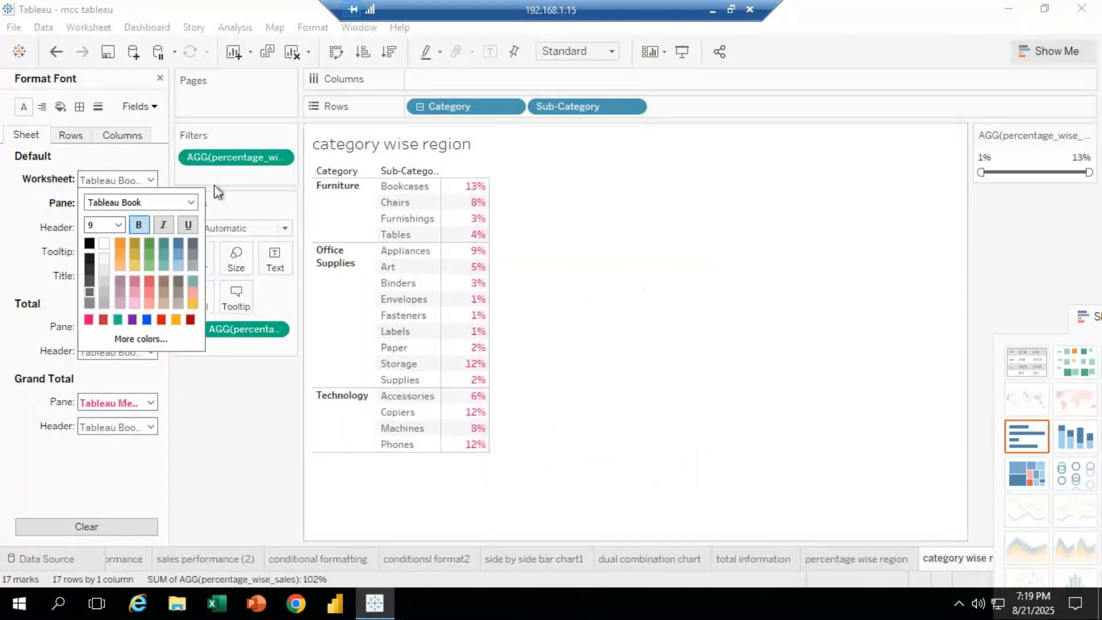
left_click(190, 319)
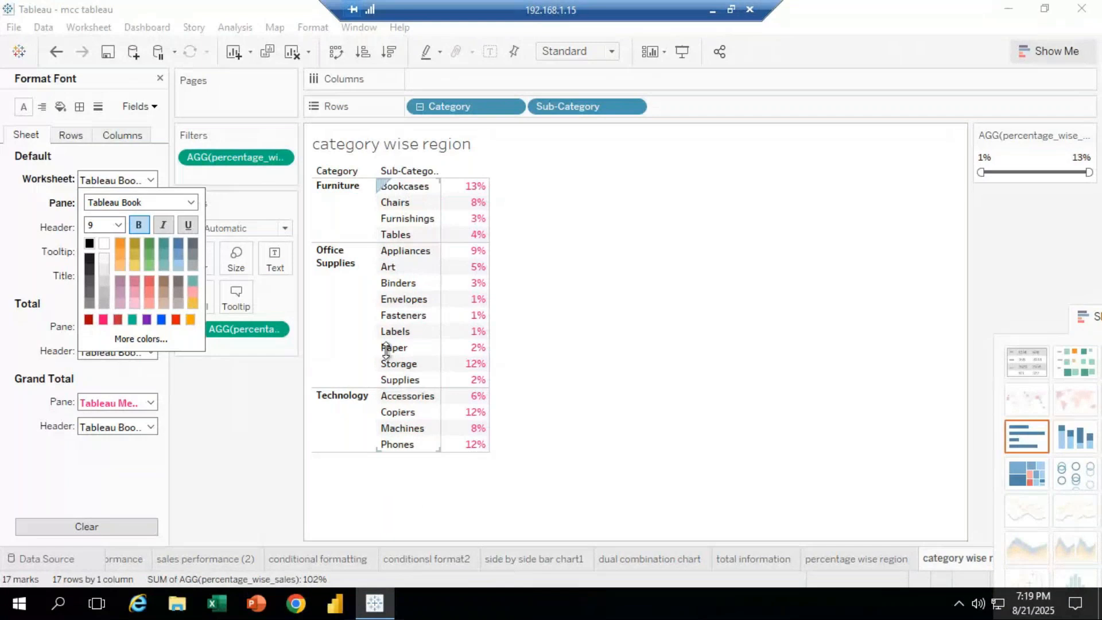
left_click(386, 504)
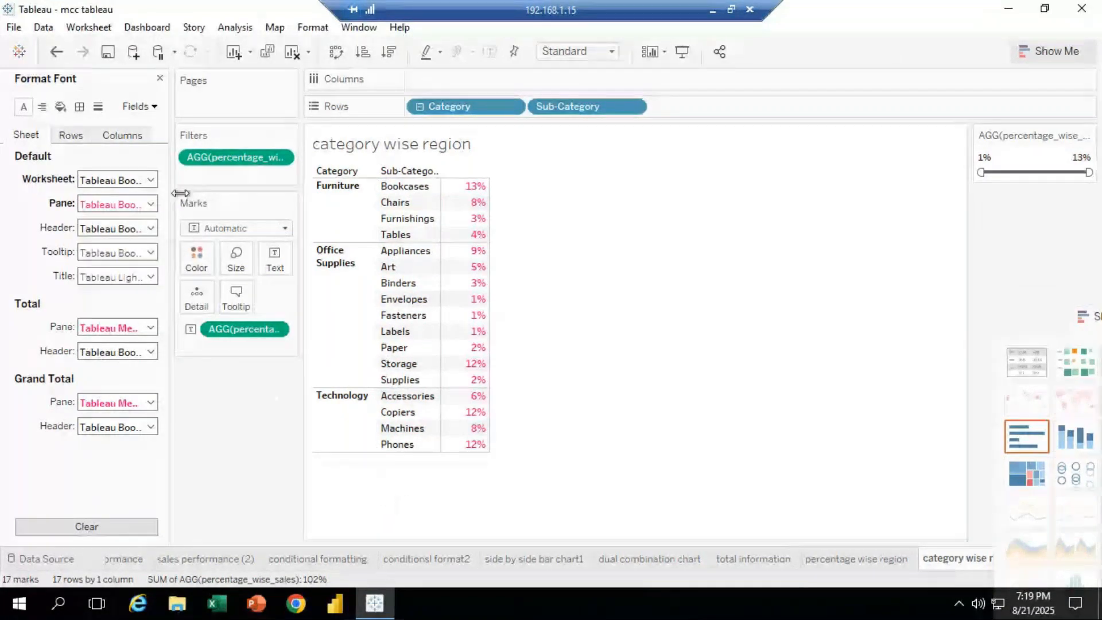
Try red and black as the fixed colour of the percentage text
left_click(197, 259)
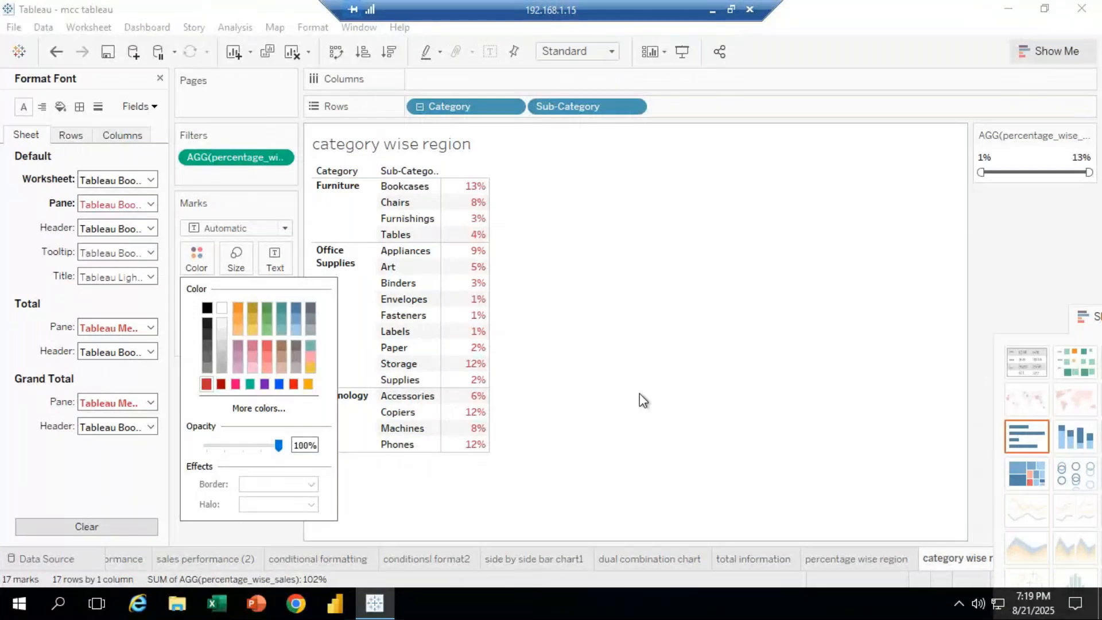
left_click(207, 308)
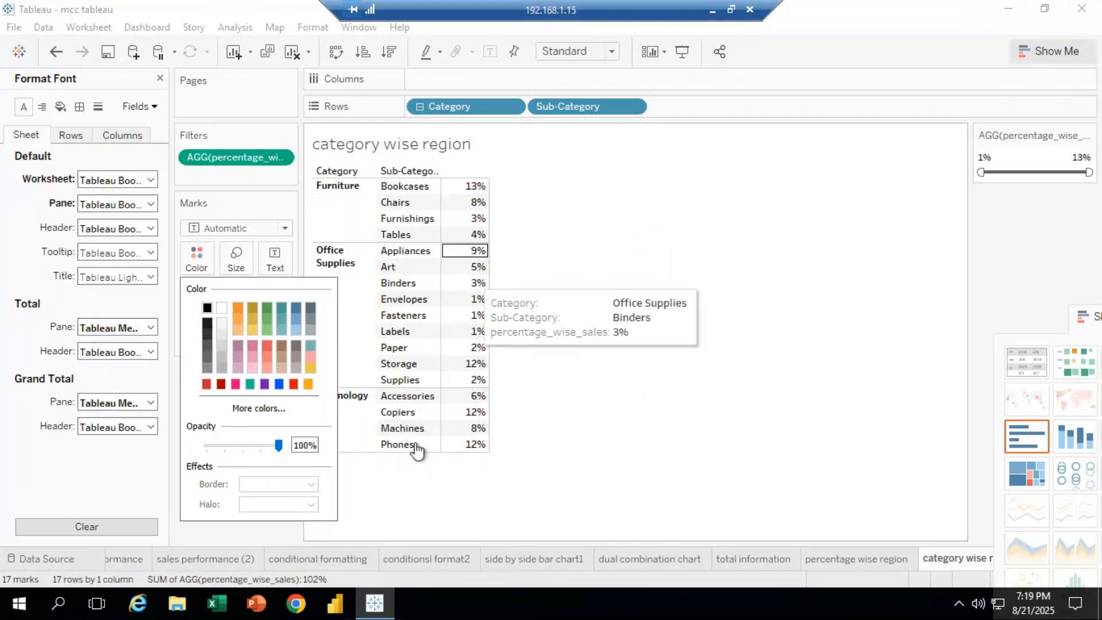
left_click(377, 501)
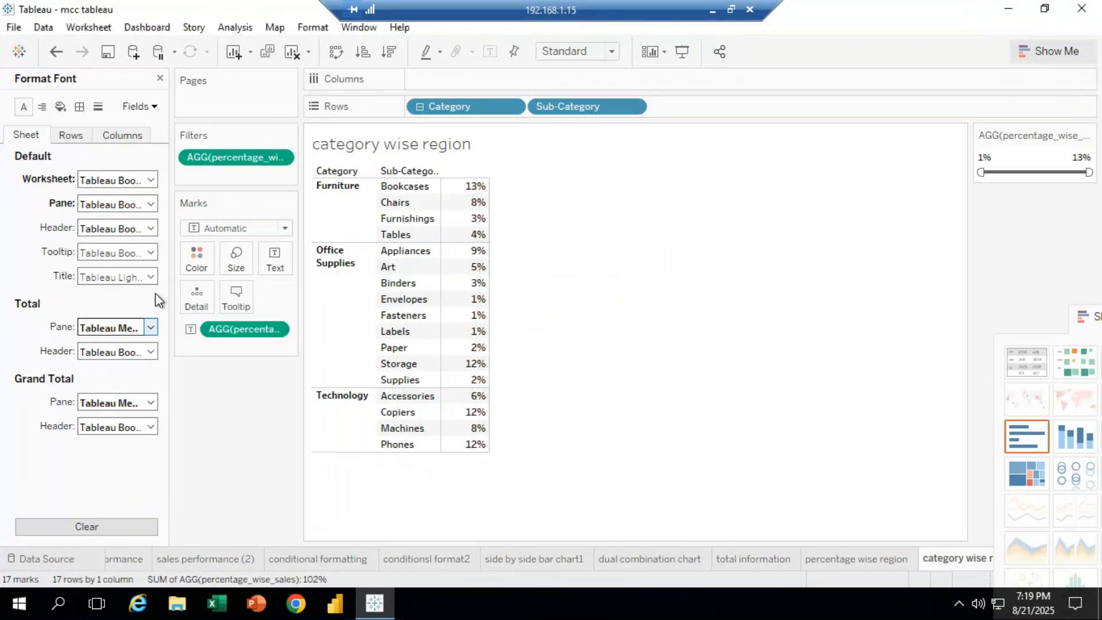
Close the font formatting, colour the percentage text by percentage_wise_sales, and choose the Red-Green Diverging palette for it
left_click(160, 78)
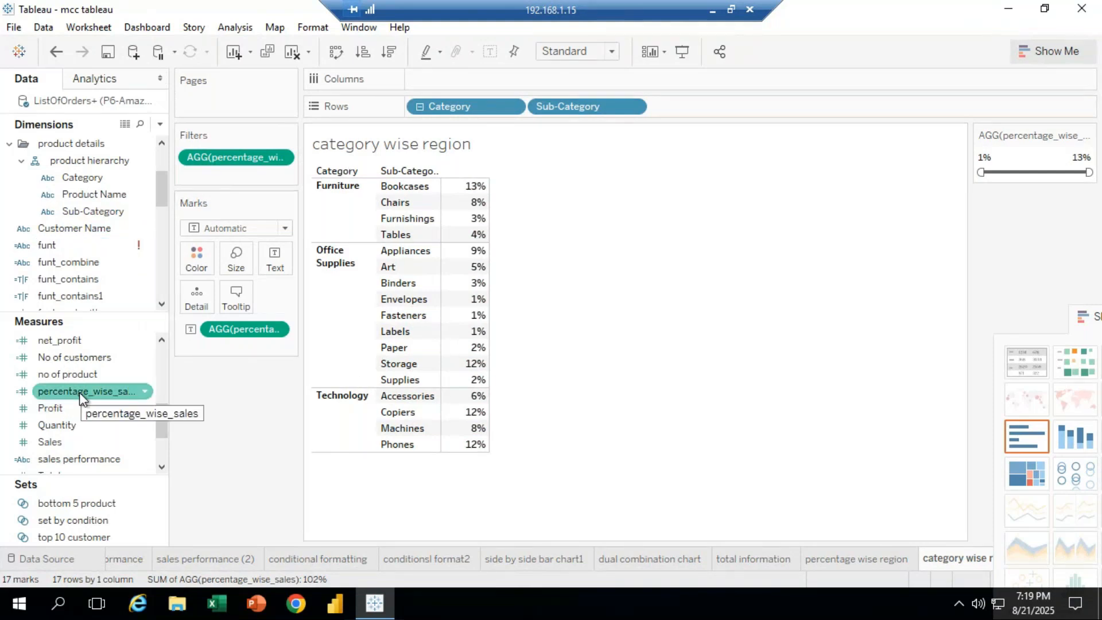
left_click_drag(79, 392, 199, 258)
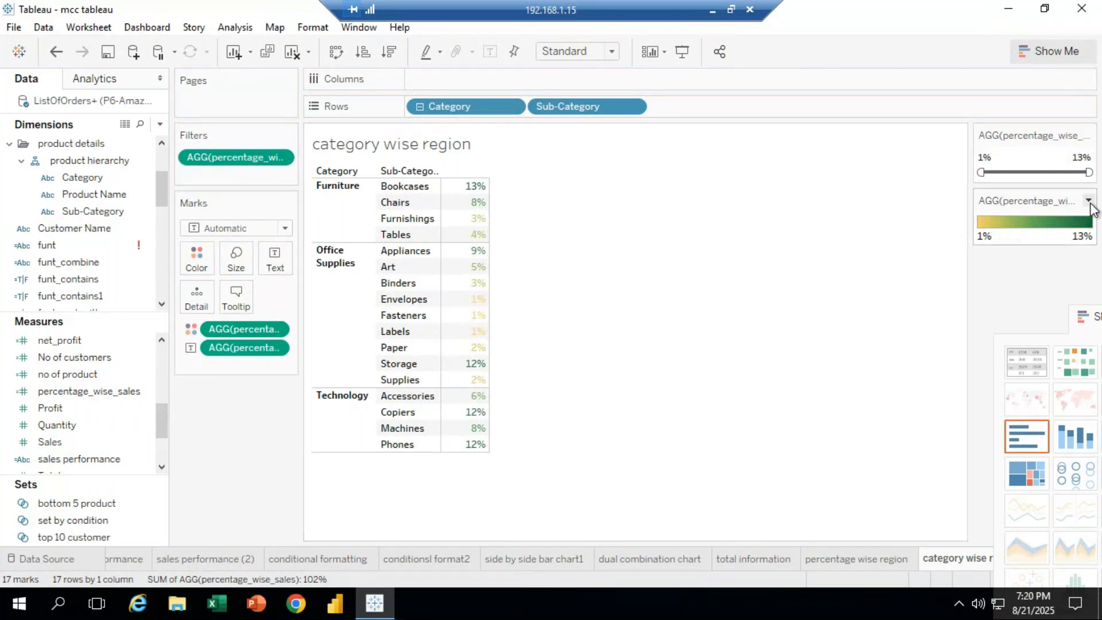
left_click(1089, 201)
left_click(879, 266)
left_click(1087, 202)
left_click(1052, 212)
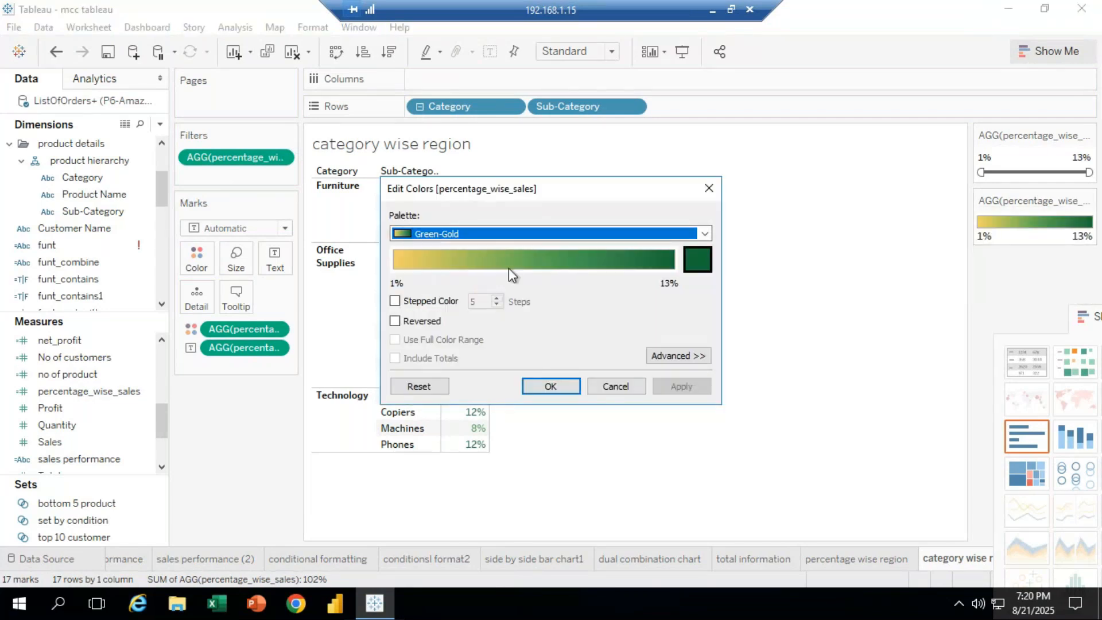
left_click(704, 234)
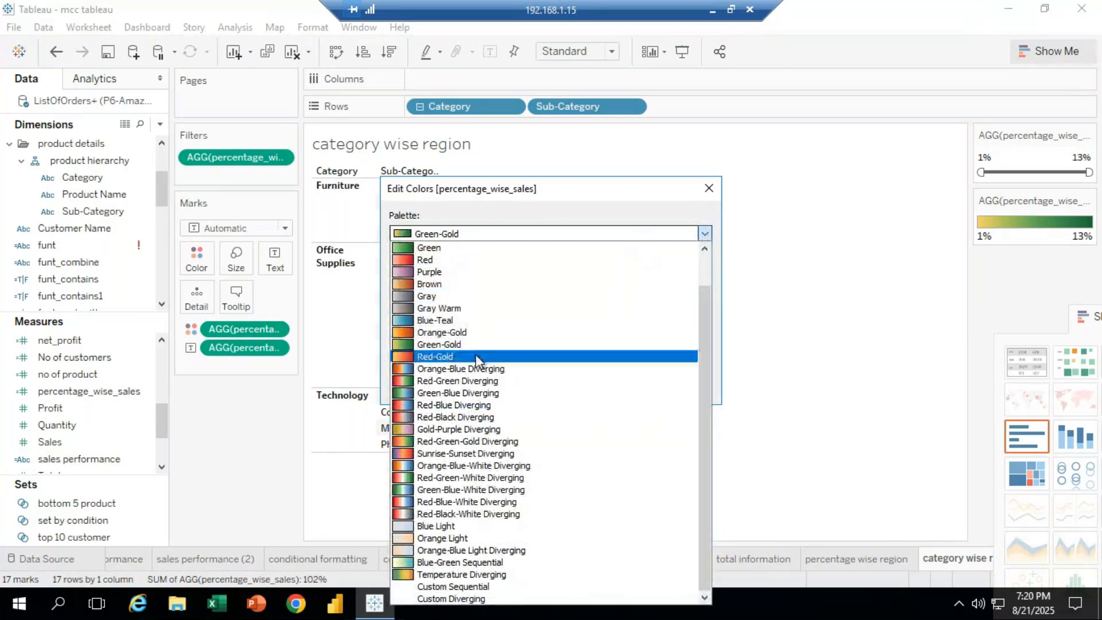
left_click(476, 380)
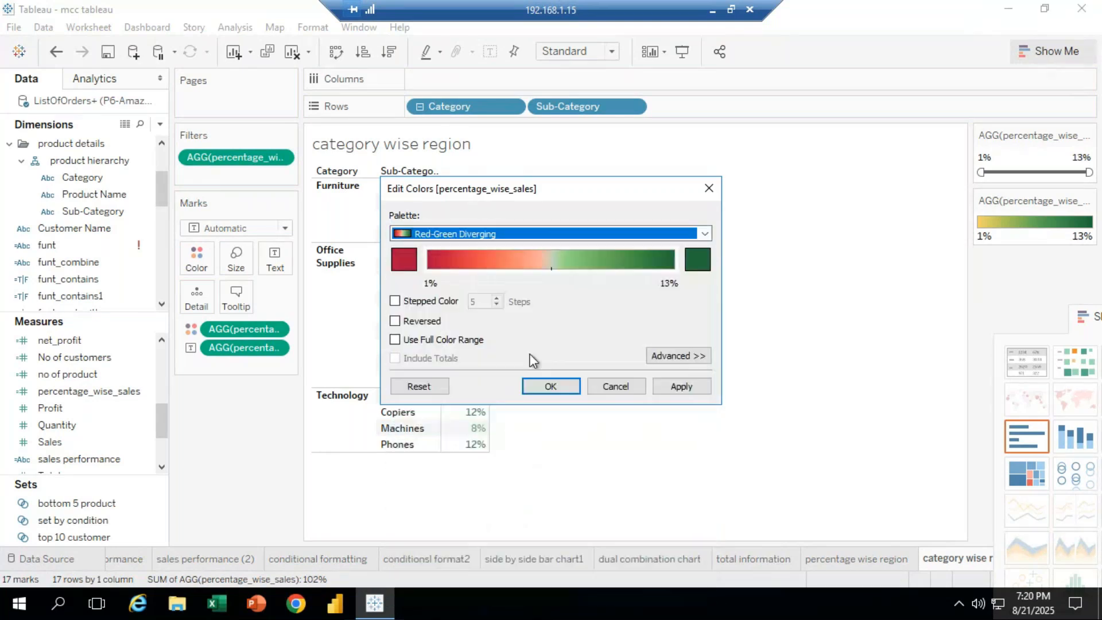
Try stepped colour on the Red-Green Diverging palette, turn it off again, and apply the palette as a continuous range
left_click(401, 259)
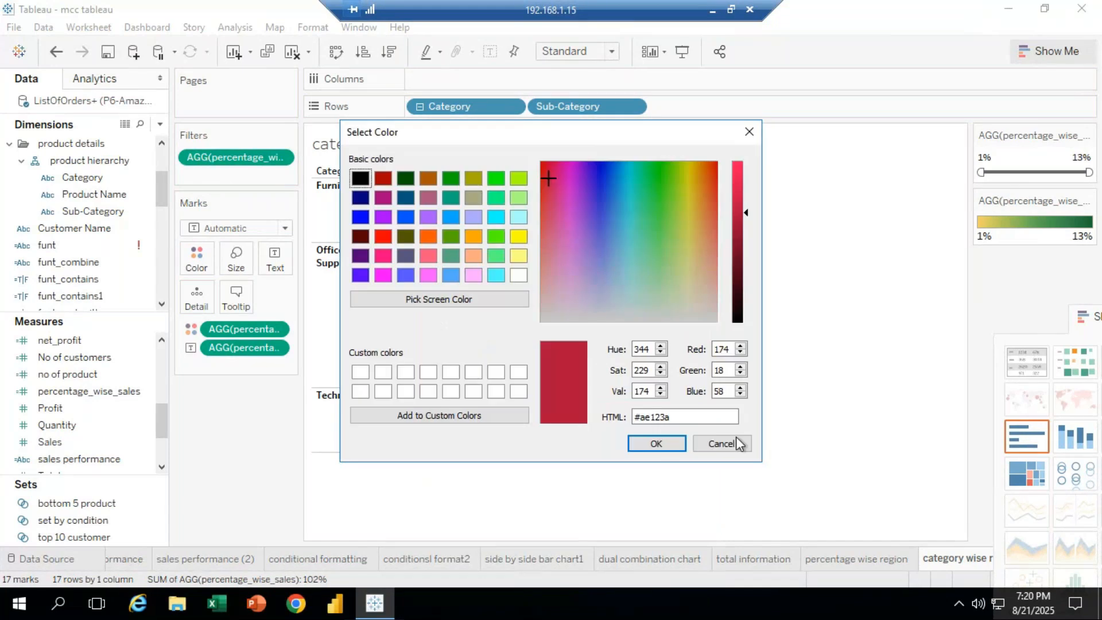
left_click(736, 440)
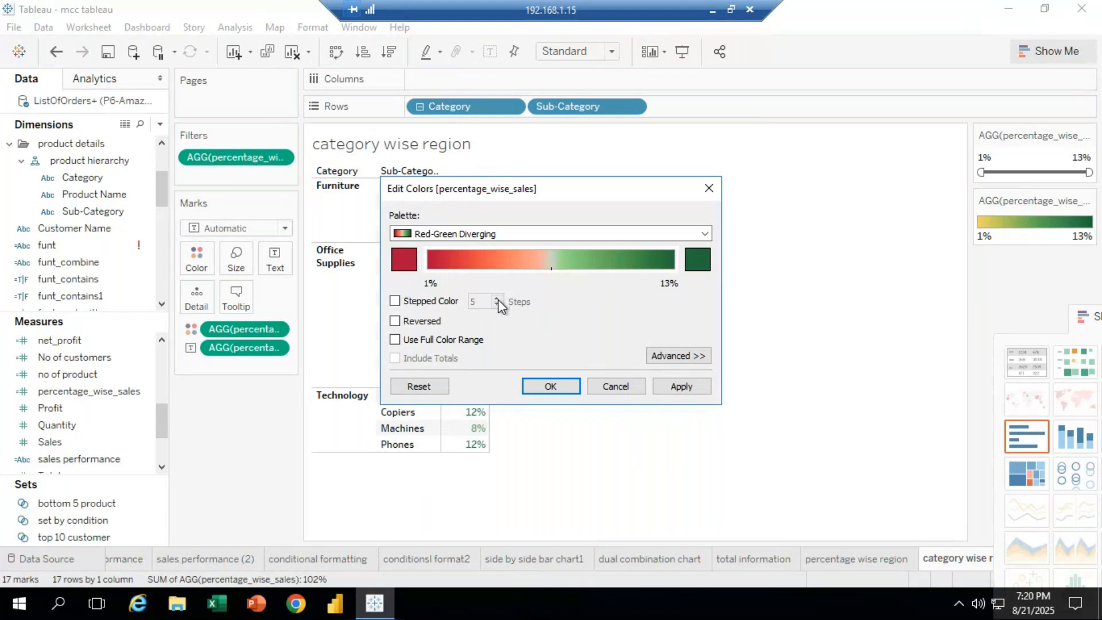
left_click(395, 302)
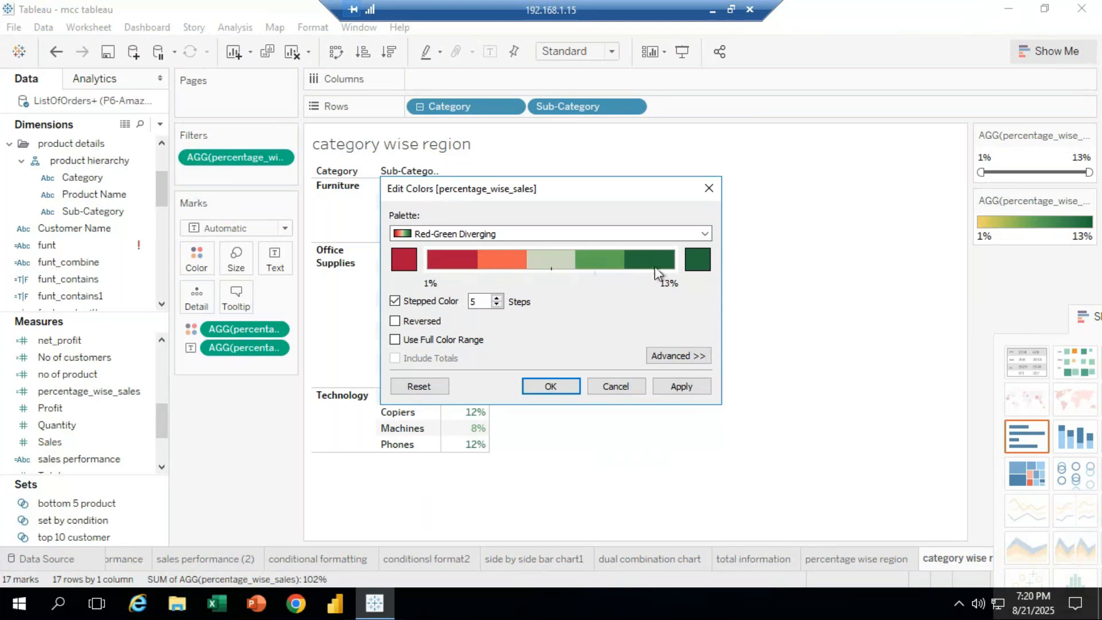
left_click(399, 297)
left_click(680, 386)
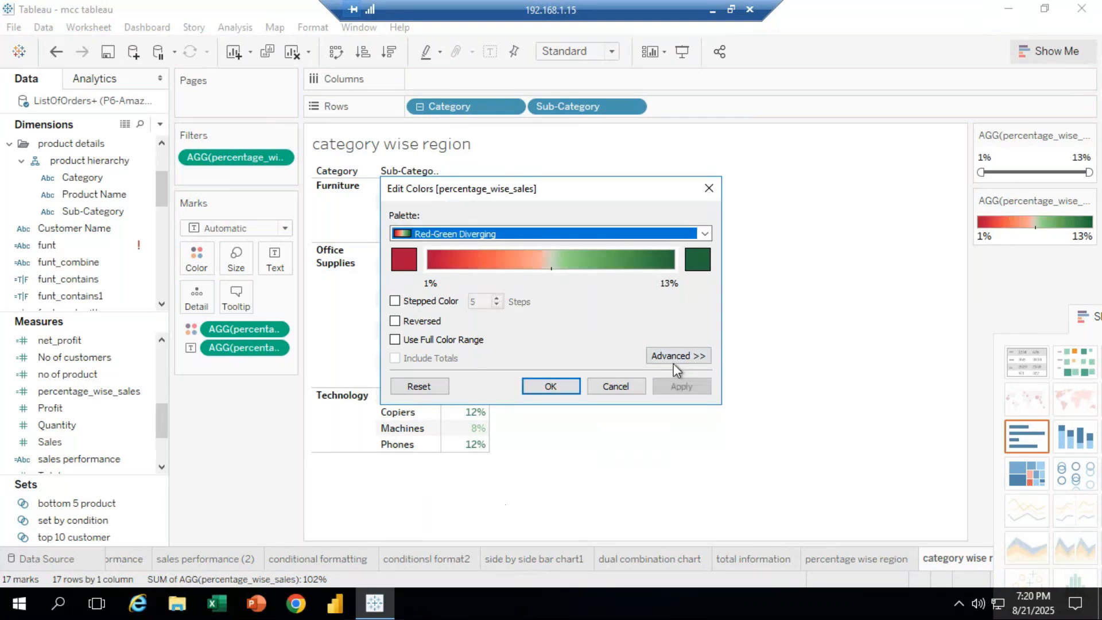
left_click(550, 388)
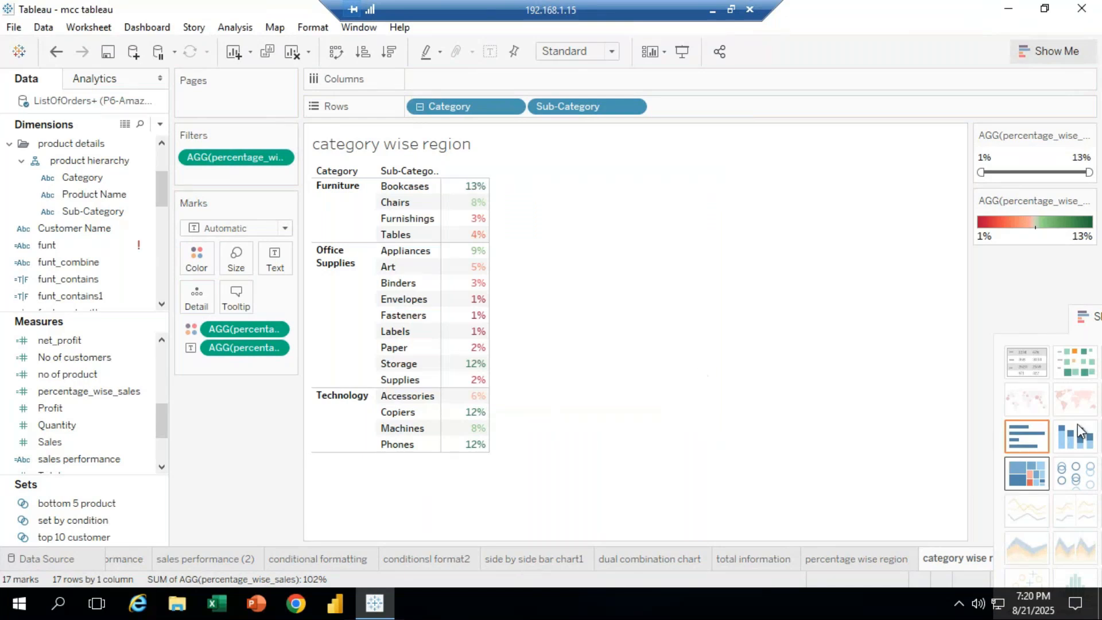
Move the Show Me pane off the legends and sheet tabs, and duplicate the category wise region worksheet
left_click_drag(1082, 313, 941, 122)
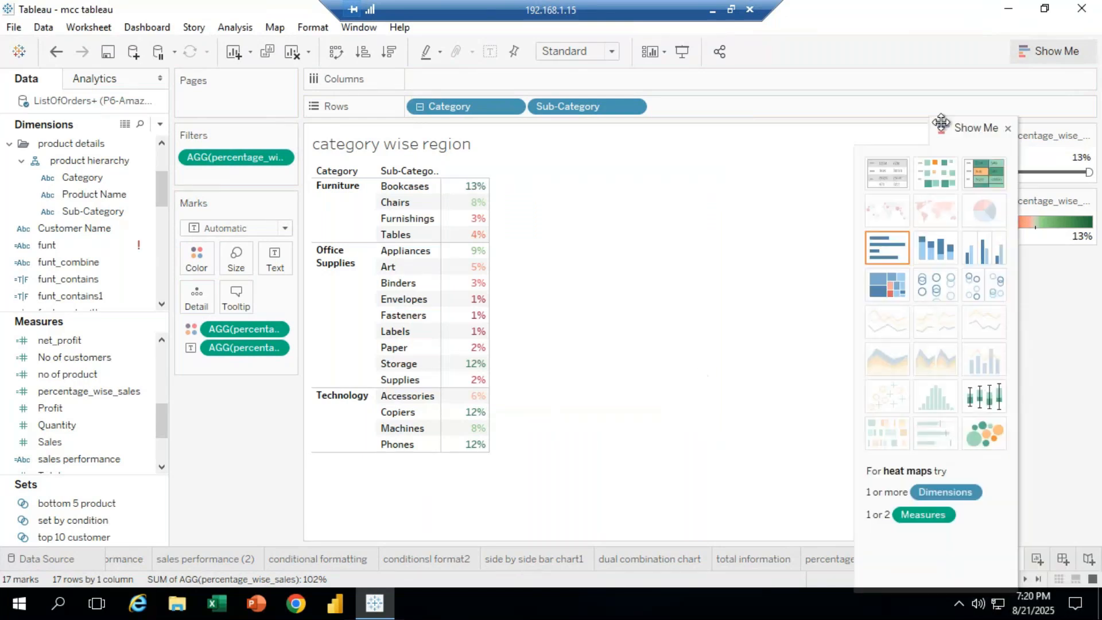
double_click(941, 122)
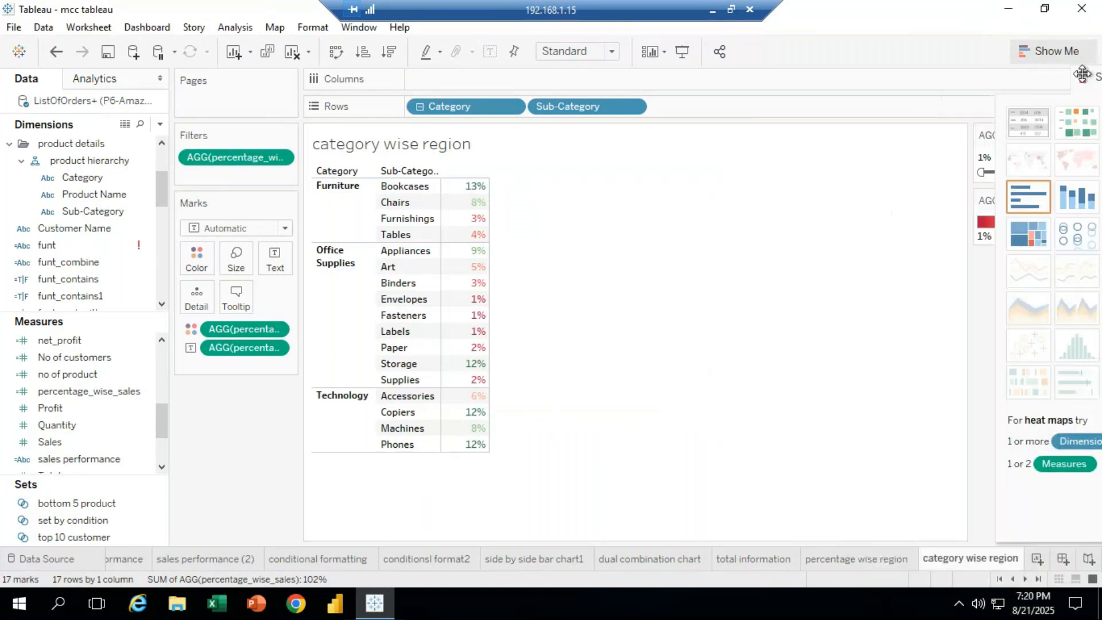
right_click(980, 560)
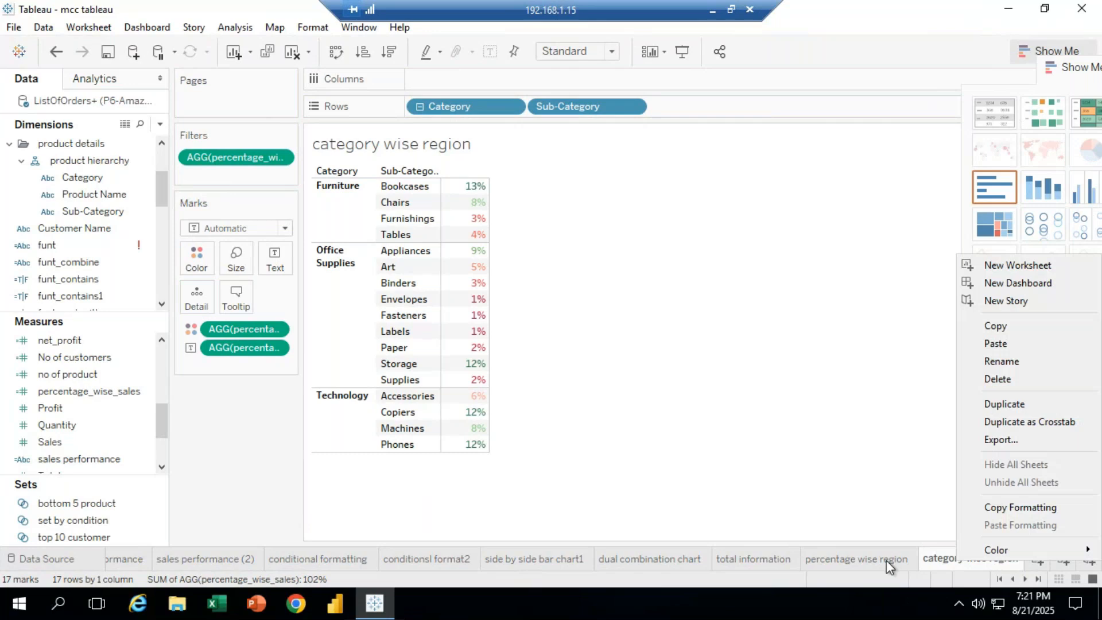
left_click(1013, 404)
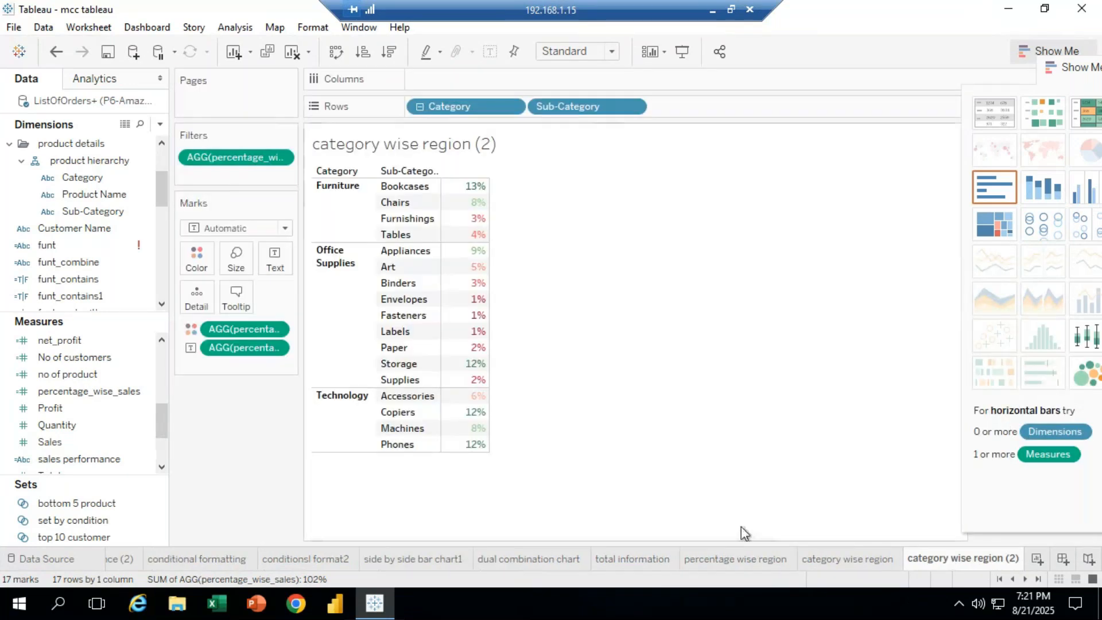
Format the duplicated sheet's title in Sitka Text, teal, bold and underlined
double_click(405, 146)
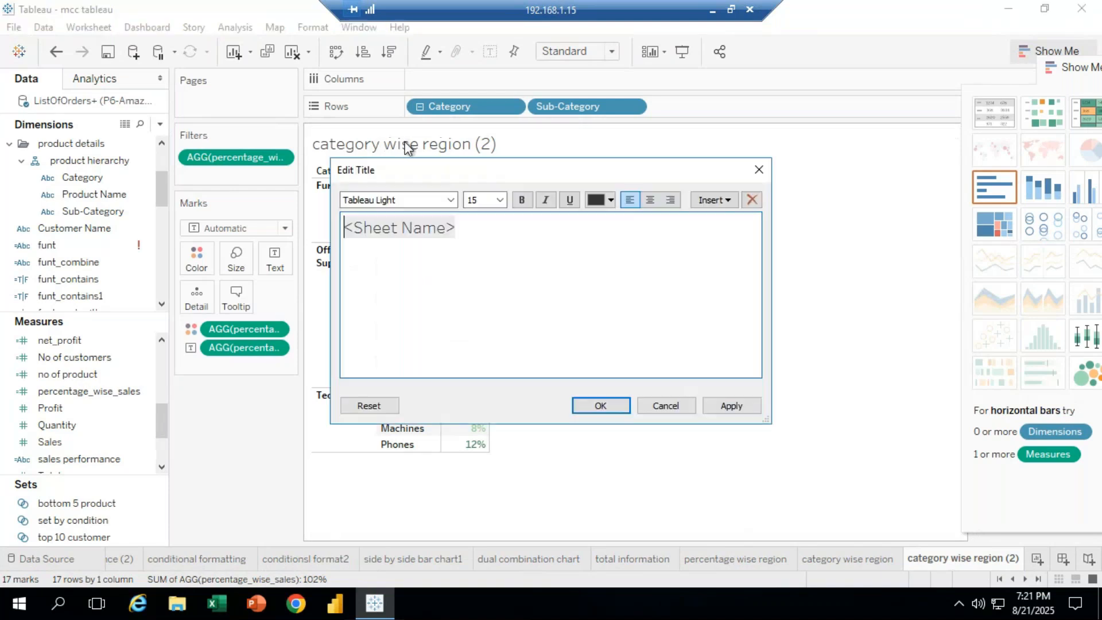
left_click(464, 226)
left_click_drag(465, 226, 319, 225)
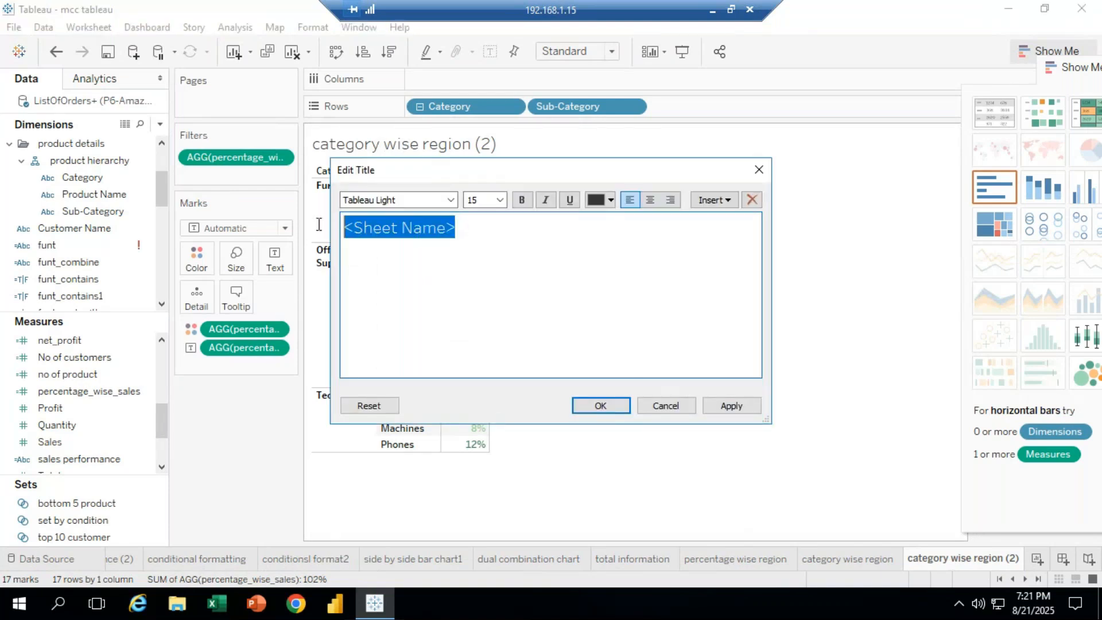
left_click(444, 201)
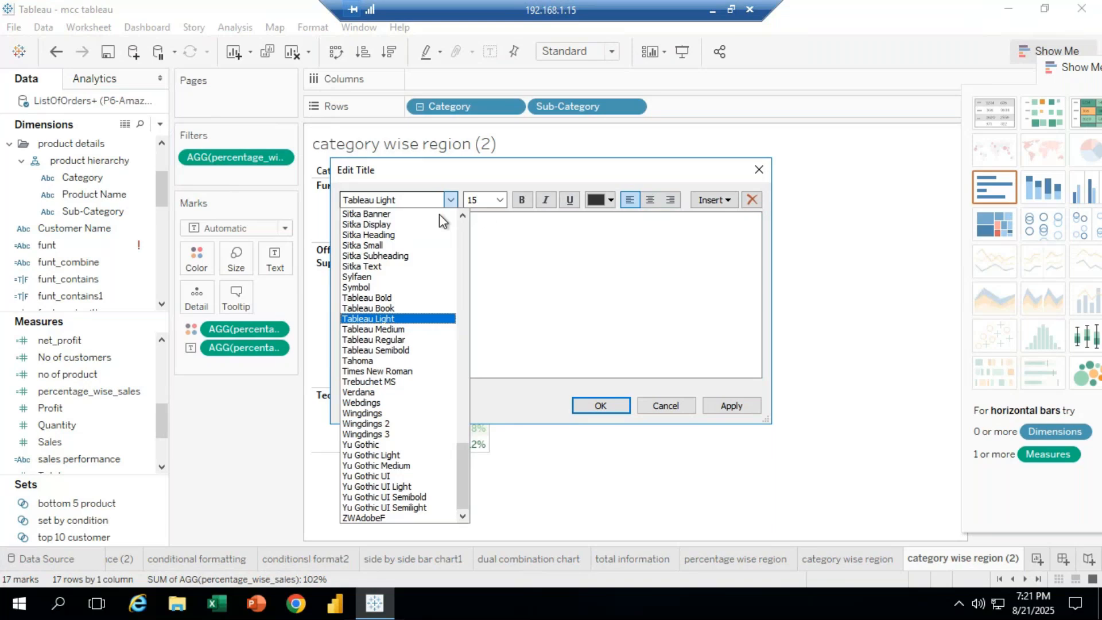
left_click(411, 266)
left_click(611, 199)
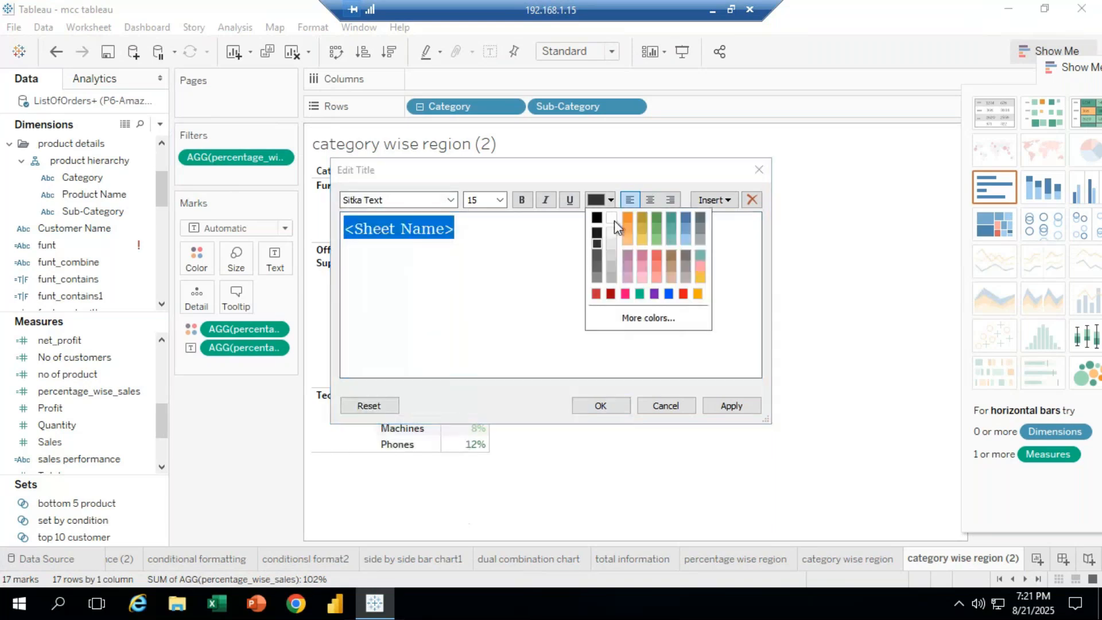
left_click(639, 294)
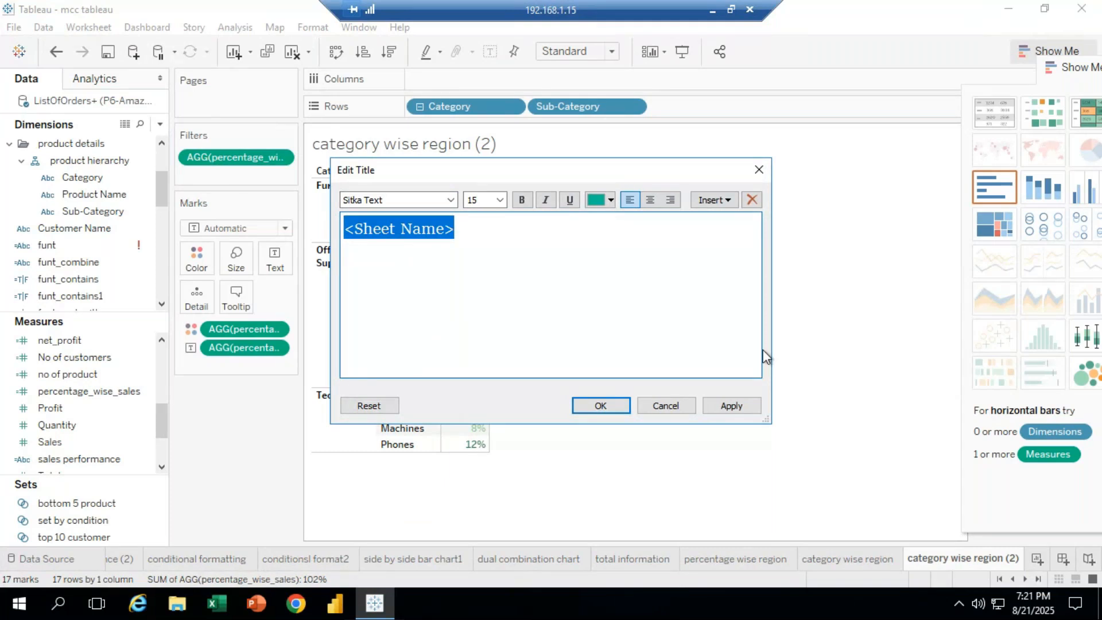
key("ctrl+b")
left_click(569, 199)
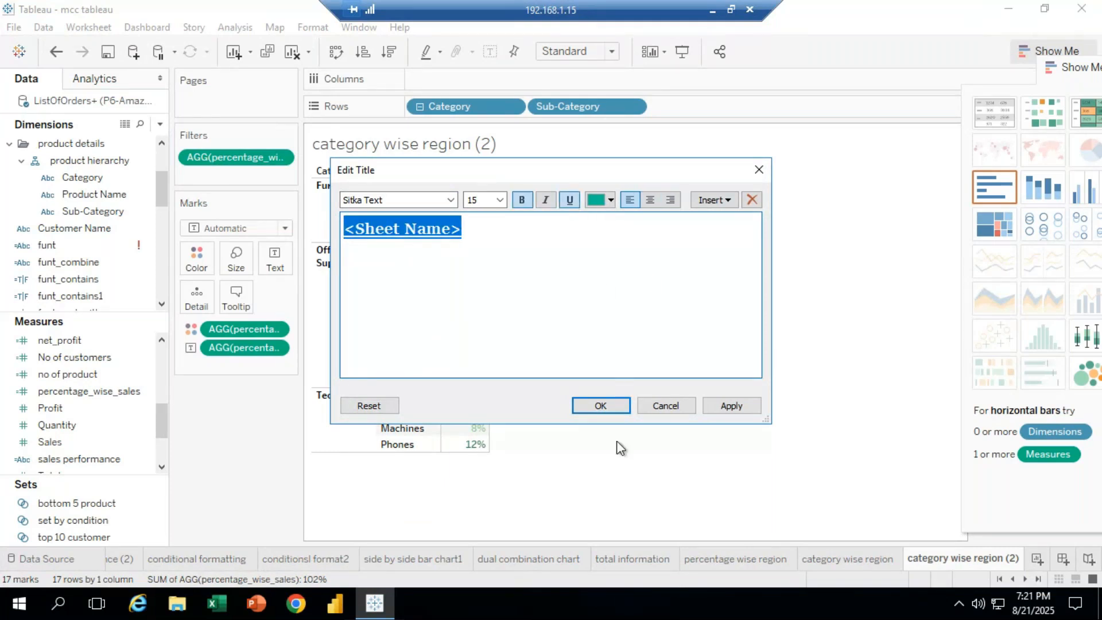
left_click(601, 406)
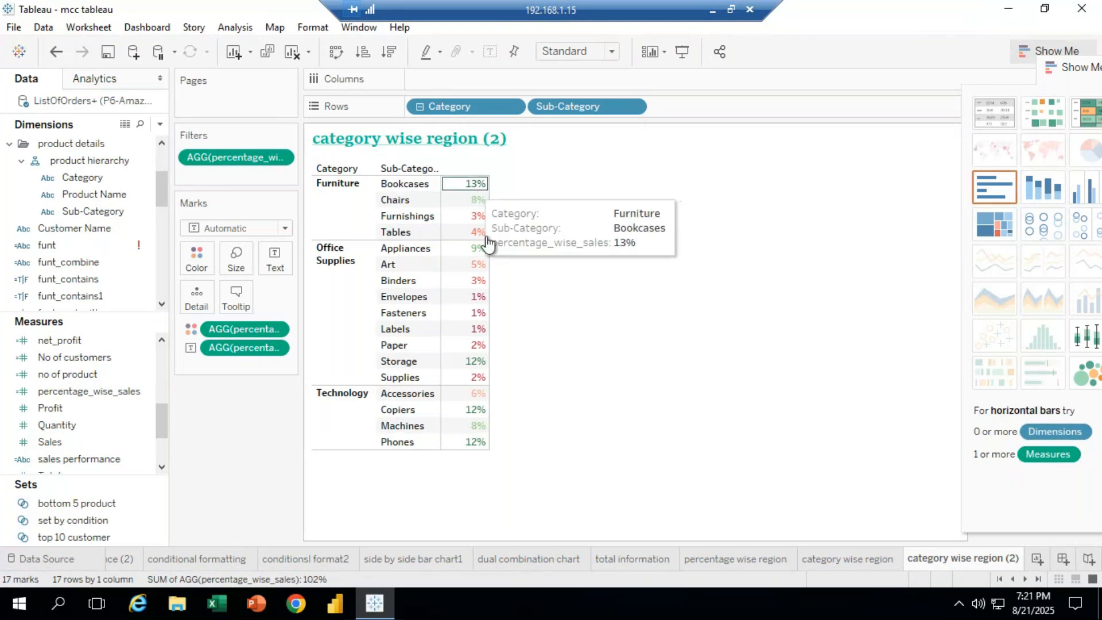
Convert the duplicated table to a heat map, widen its mark column, and change the mark type to Bar
left_click(1042, 125)
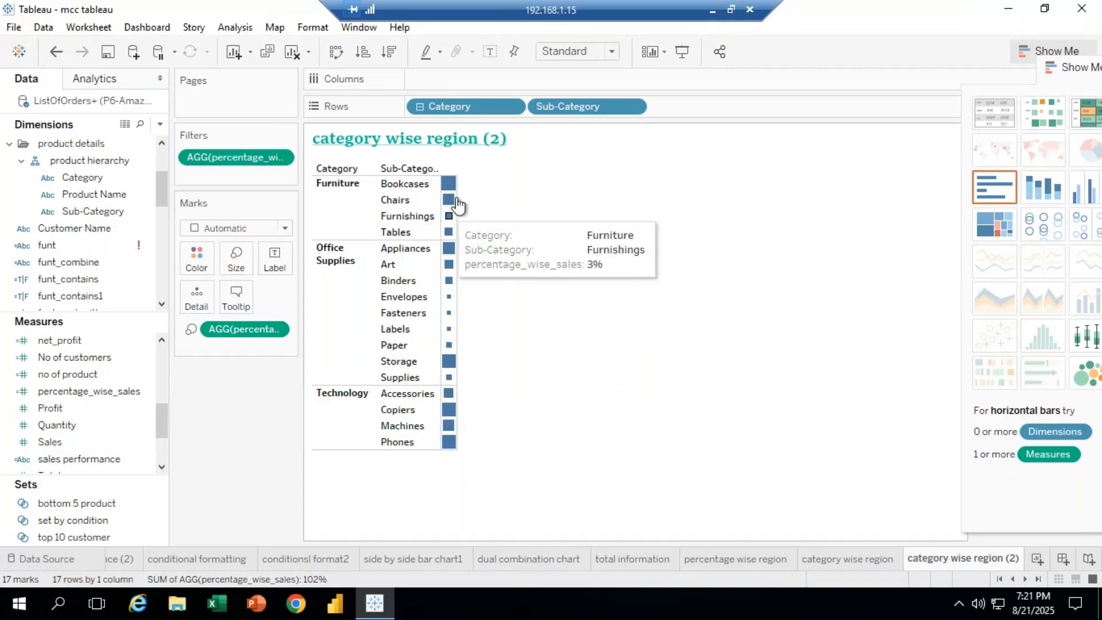
left_click_drag(458, 198, 512, 202)
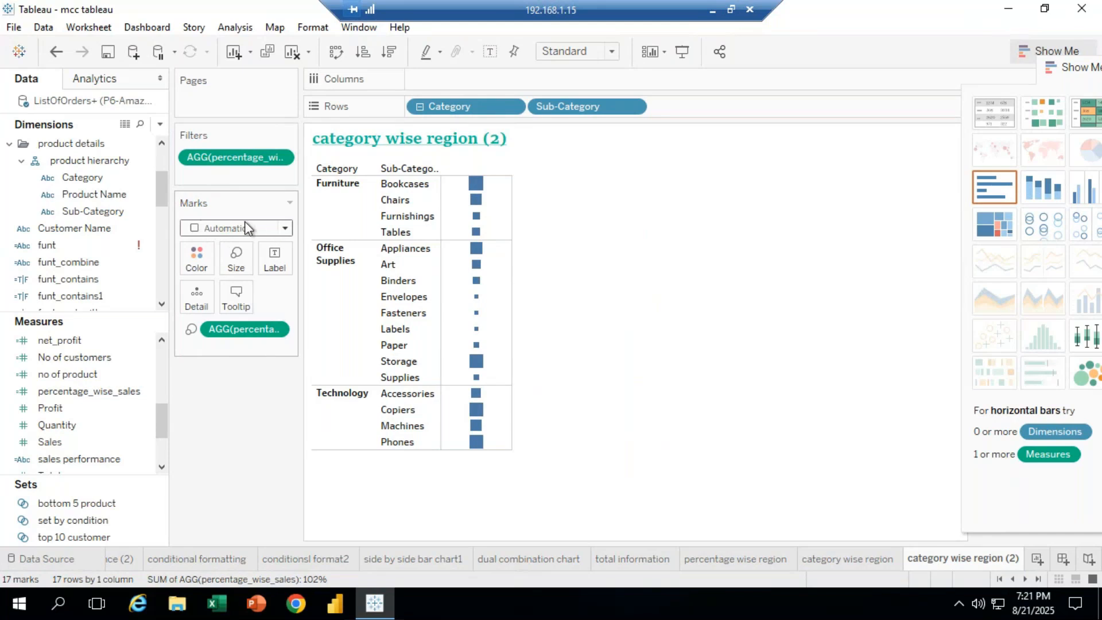
left_click(285, 229)
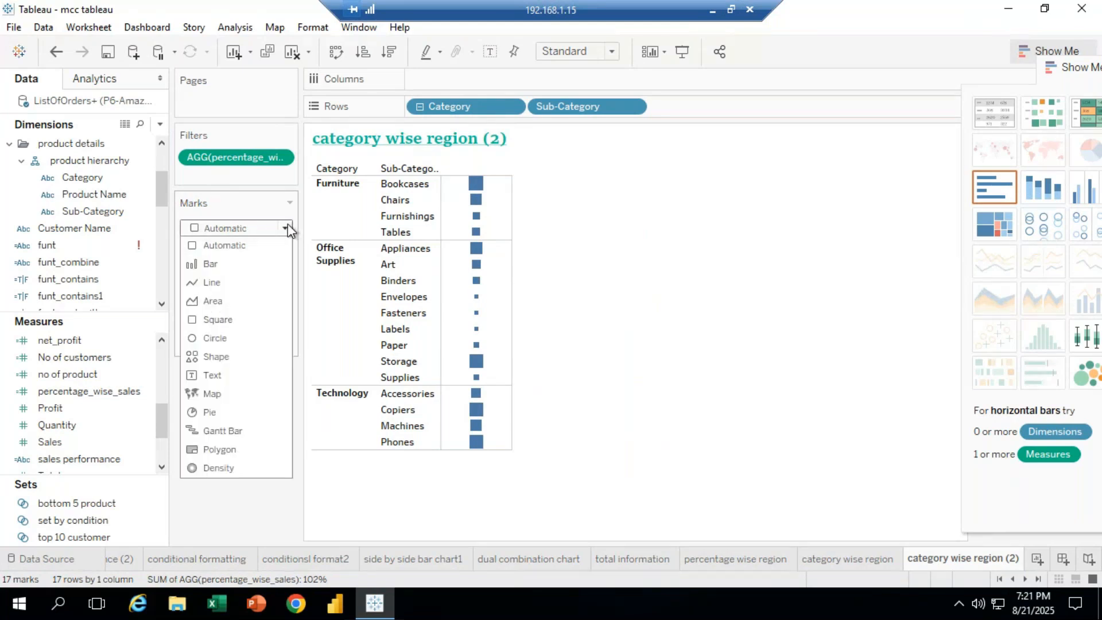
left_click(221, 262)
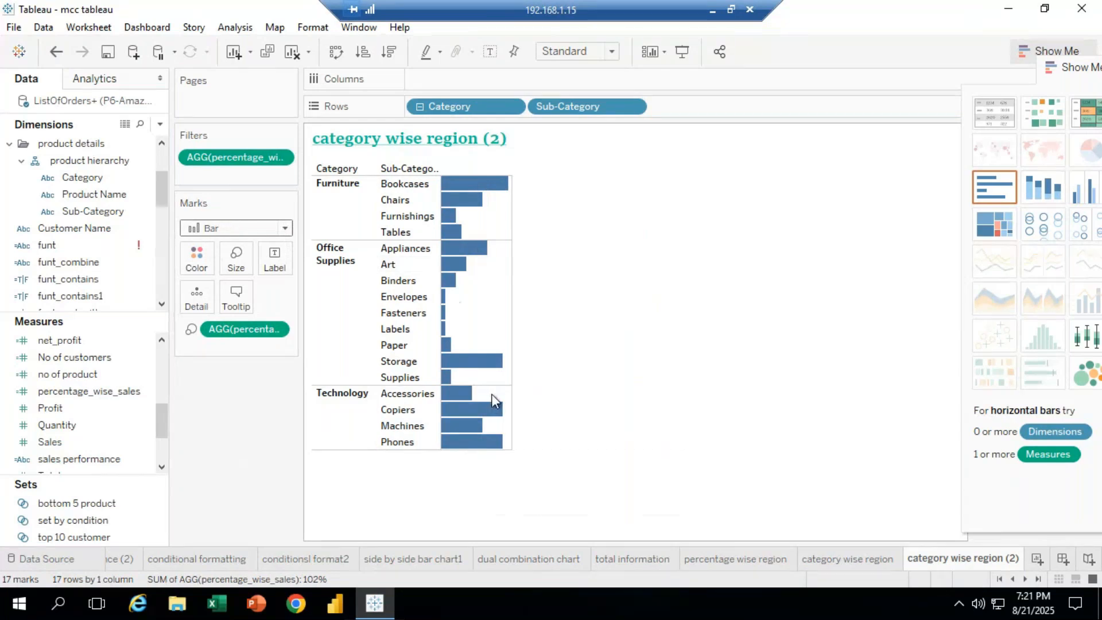
Colour the sub-category bars by percentage_wise_sales and uncover the legend cards
left_click_drag(1062, 82, 1056, 270)
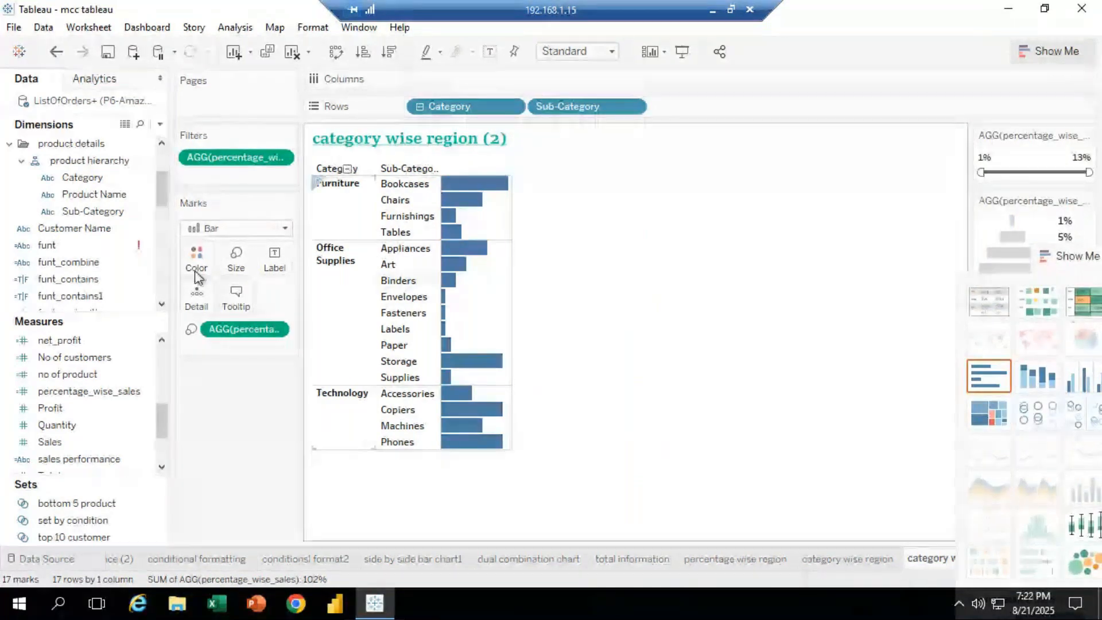
left_click(117, 390)
left_click_drag(119, 421, 255, 274)
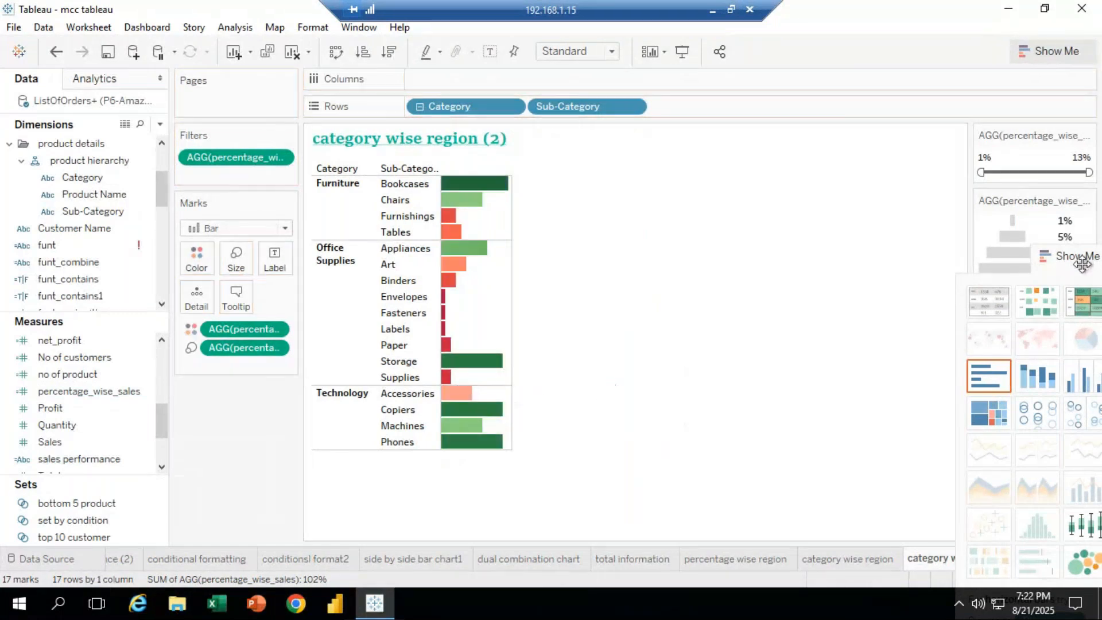
left_click_drag(1081, 264, 1015, 225)
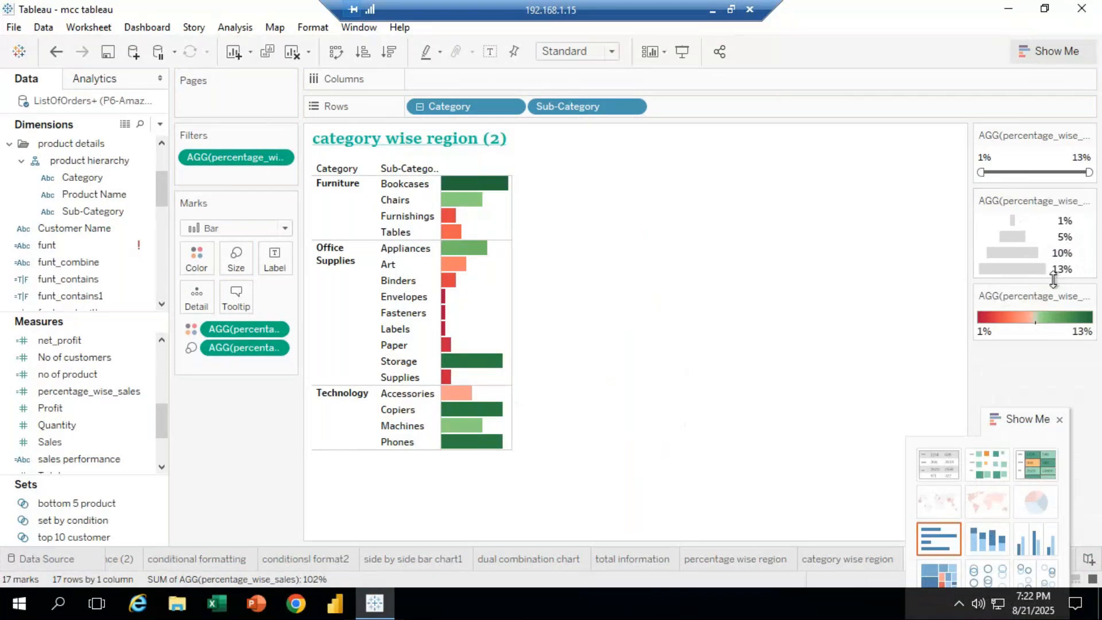
Review the colour palette settings for percentage_wise_sales and close them without changes
left_click(1088, 295)
left_click(1031, 313)
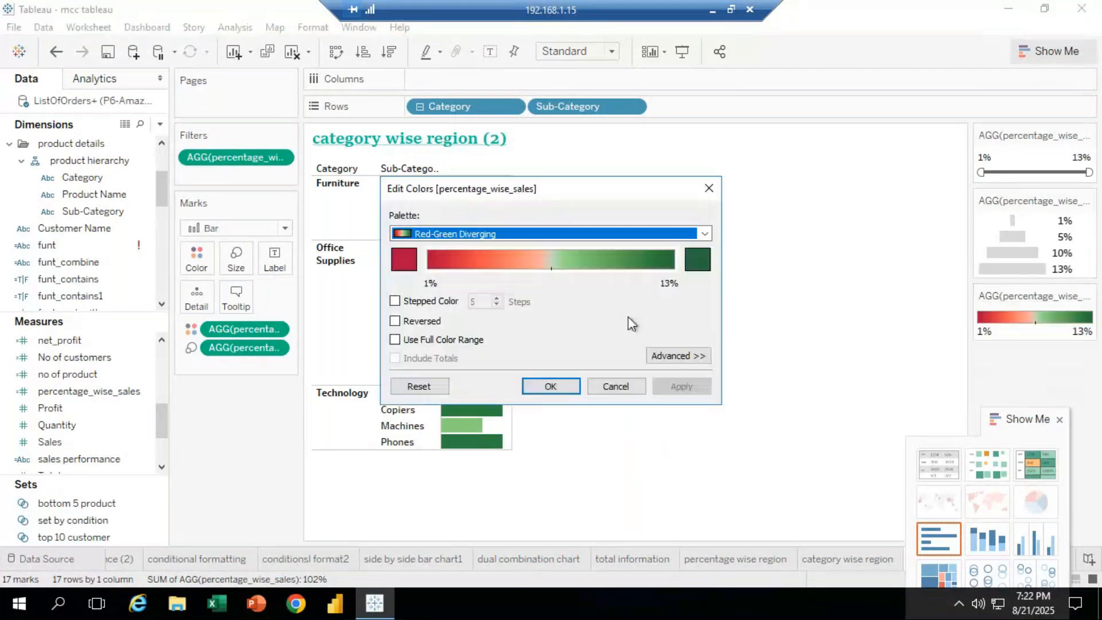
left_click(711, 189)
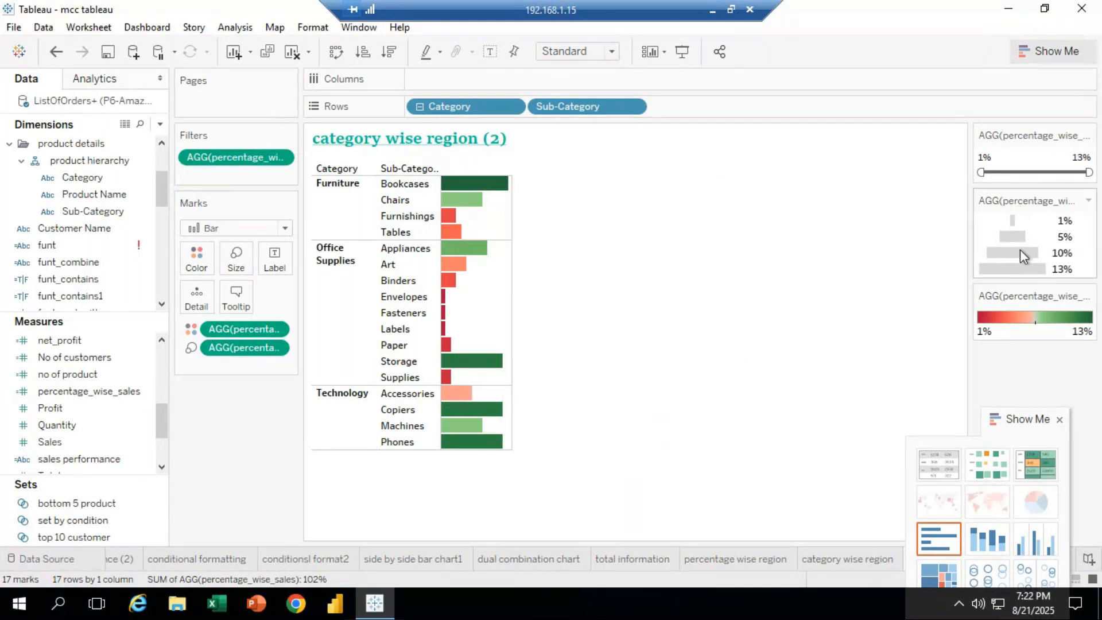
Edit the percentage_wise_sales bar sizes to vary from zero, enabling a start value of 0.01 and an end value of 0.13
left_click(1088, 200)
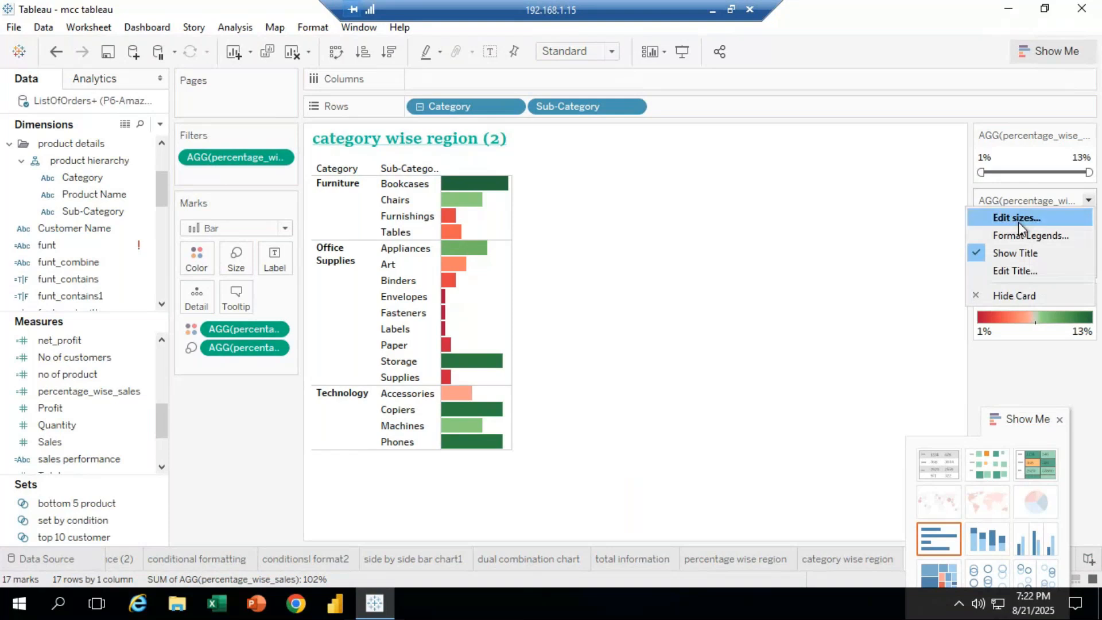
left_click(637, 302)
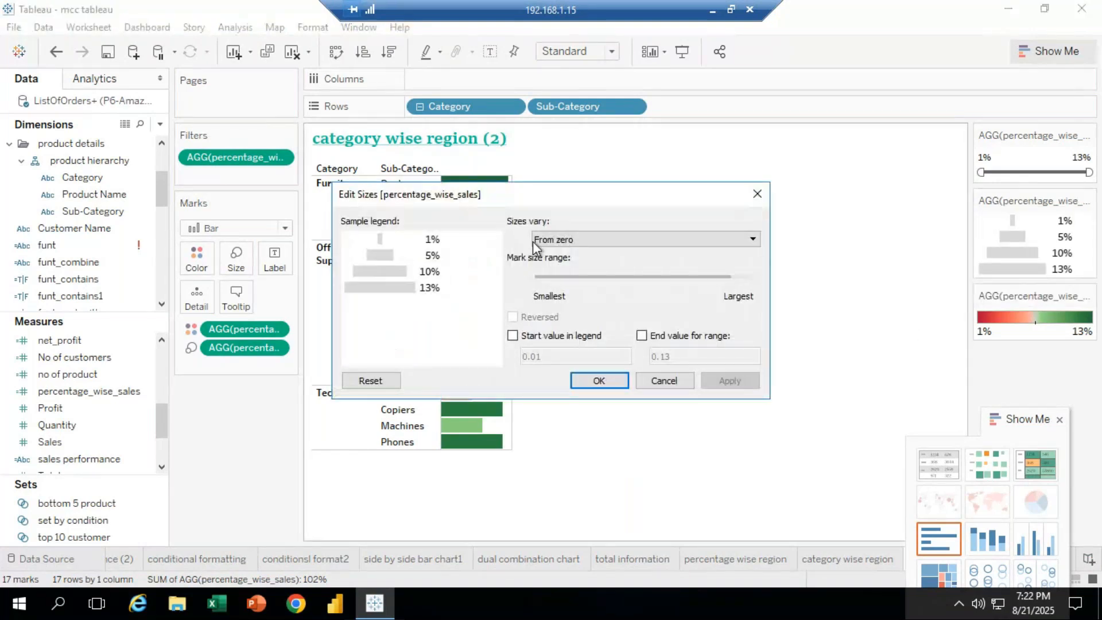
left_click_drag(561, 190, 819, 114)
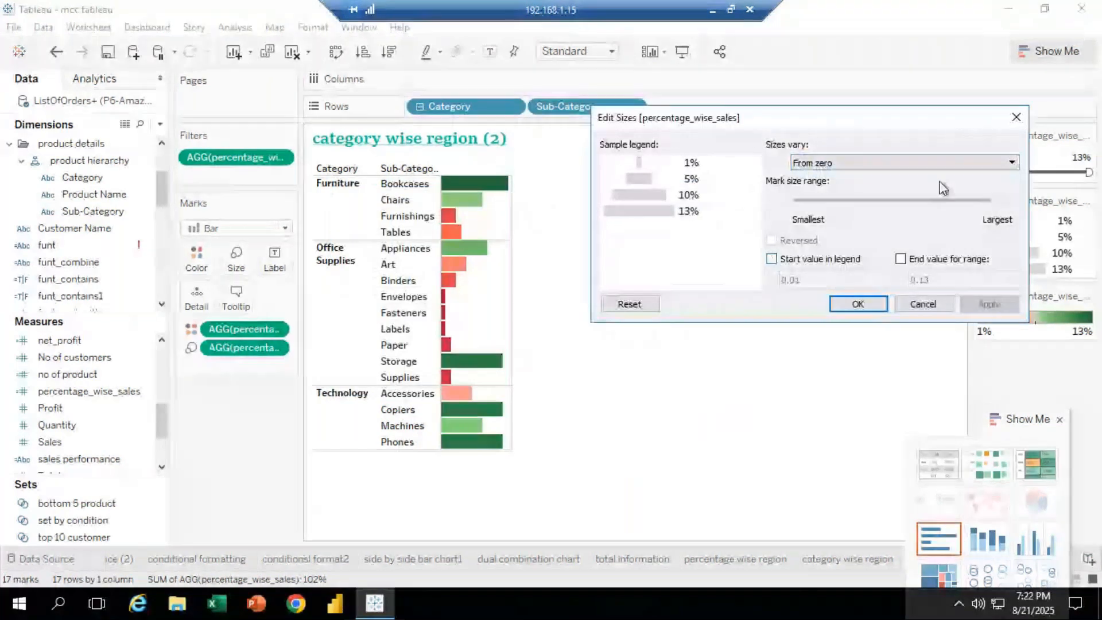
left_click(929, 163)
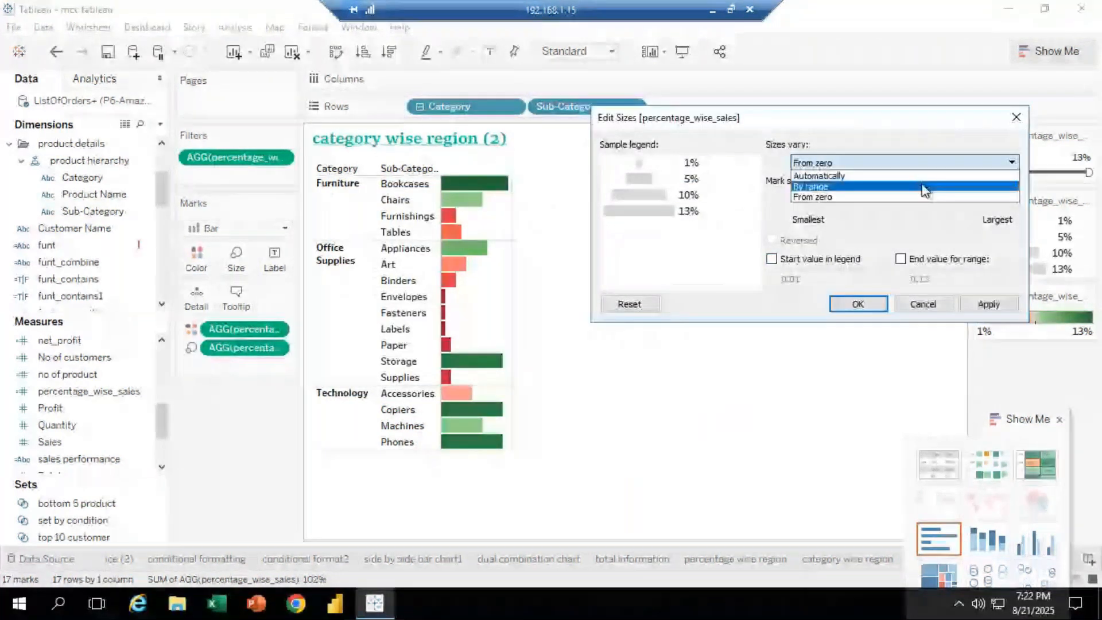
left_click(771, 259)
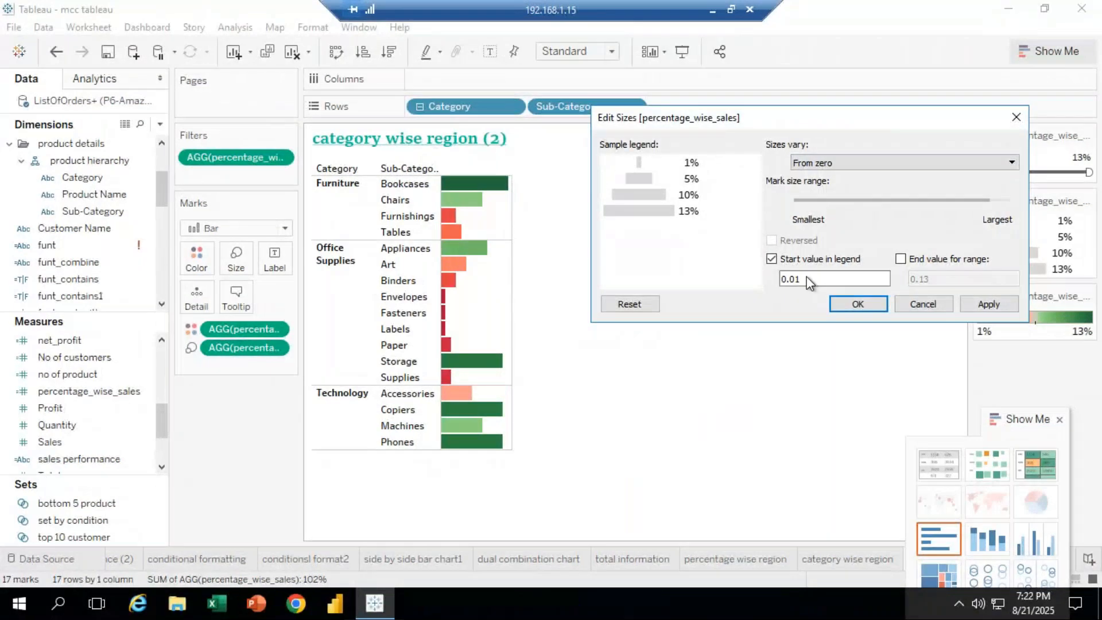
left_click(825, 201)
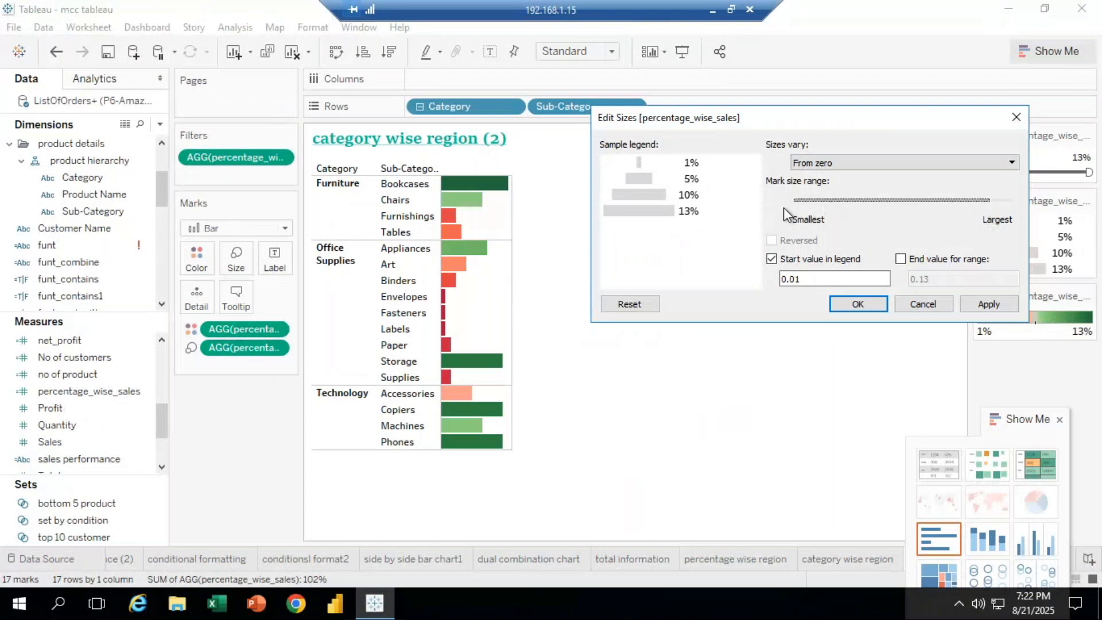
left_click(900, 258)
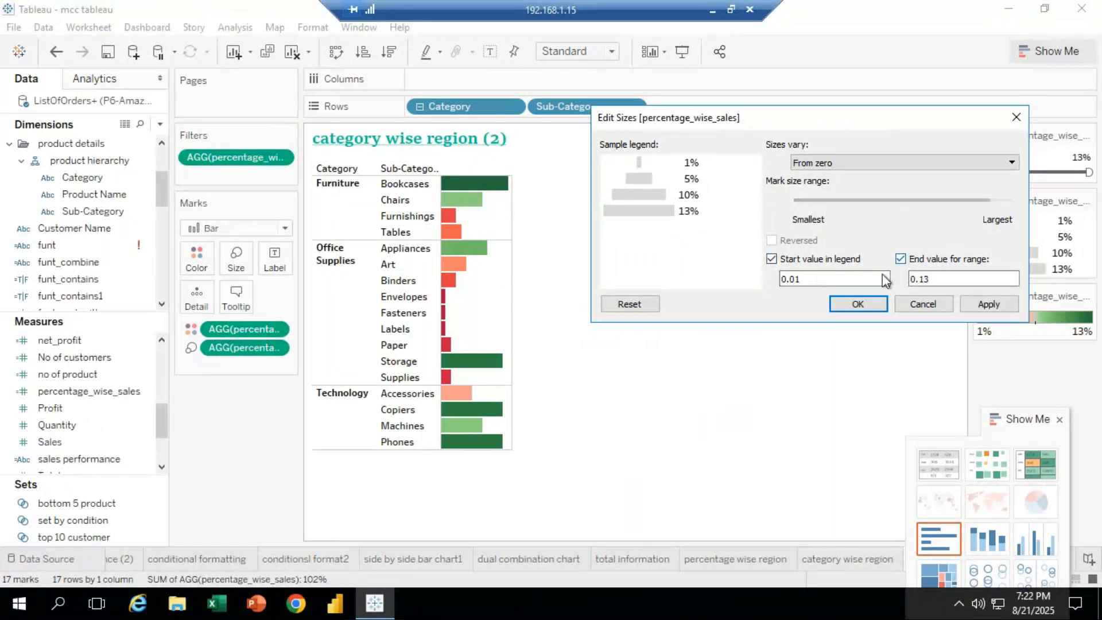
left_click(857, 305)
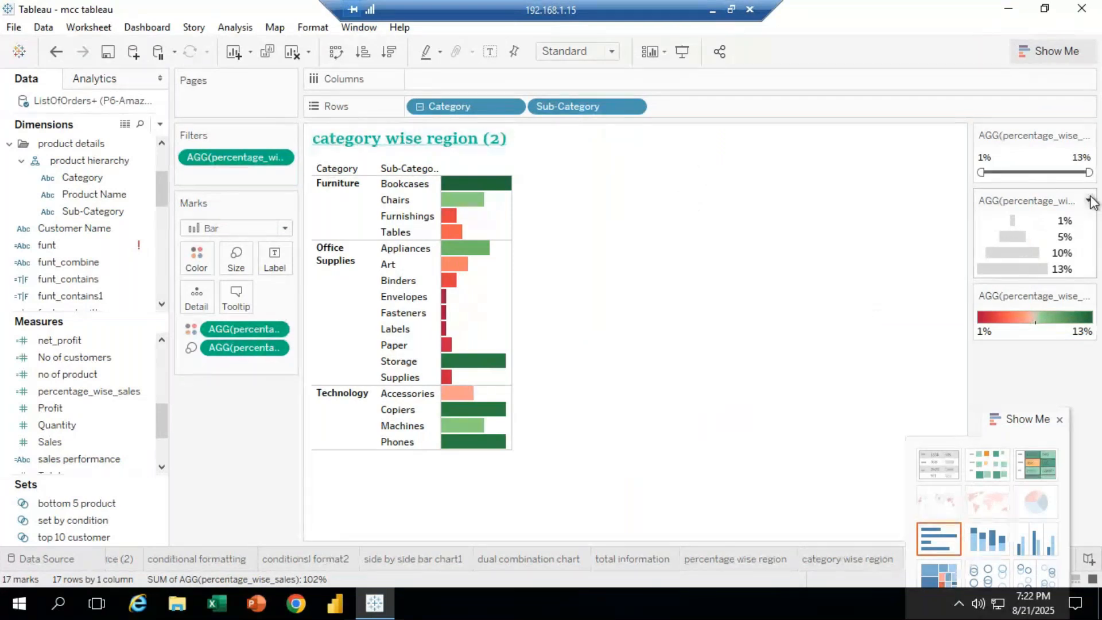
Set the colour palette of percentage_wise_sales to Green-Gold
left_click(1088, 297)
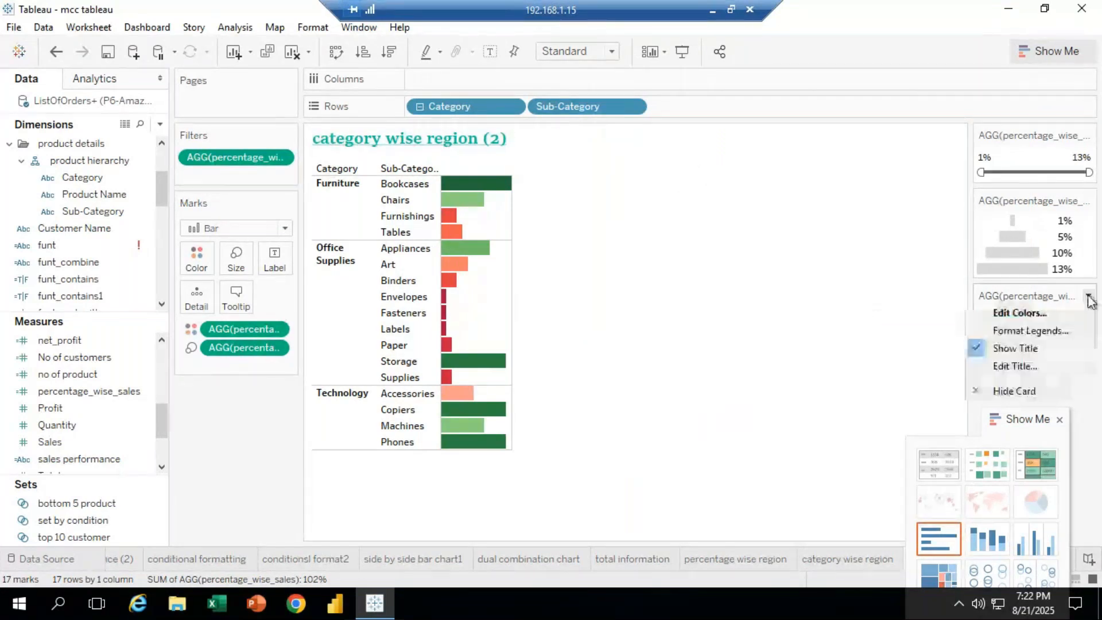
left_click(1019, 313)
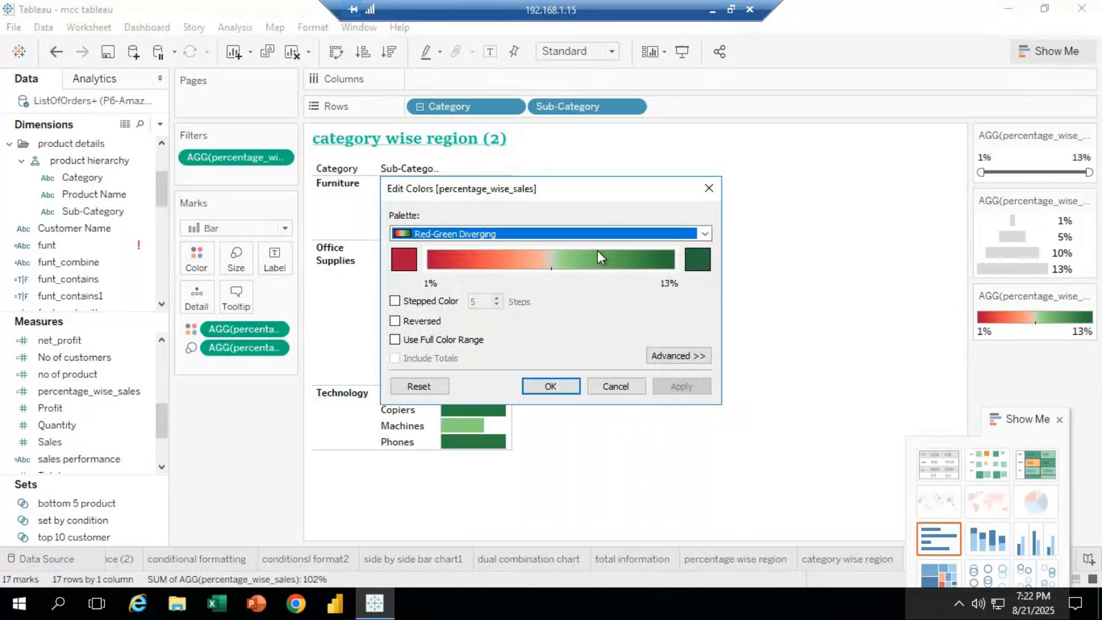
left_click(551, 386)
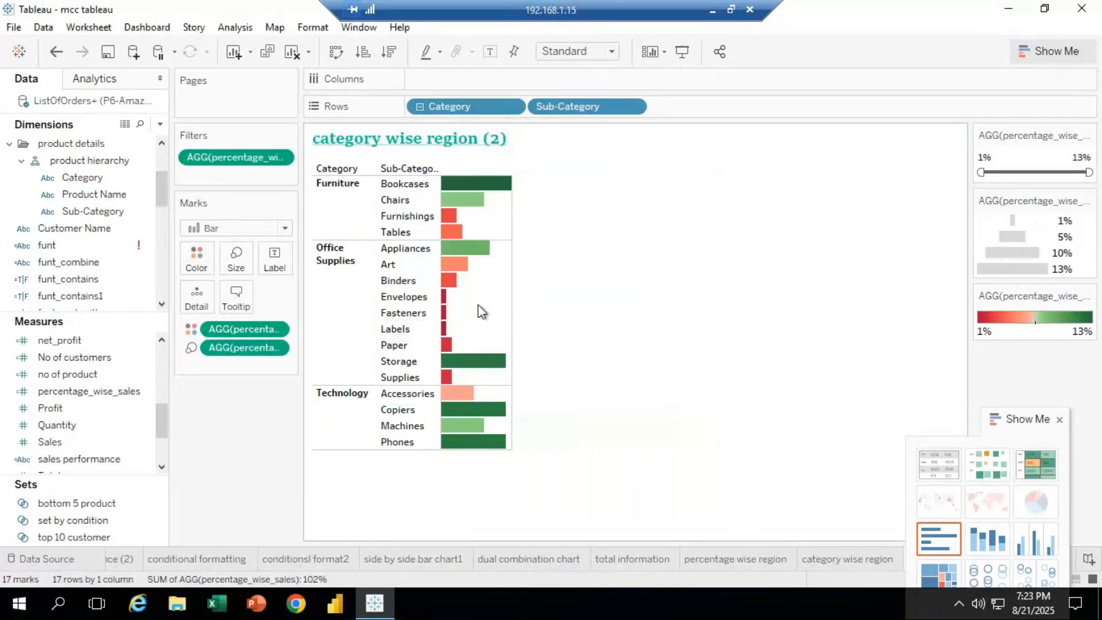
left_click(1088, 297)
left_click(1019, 313)
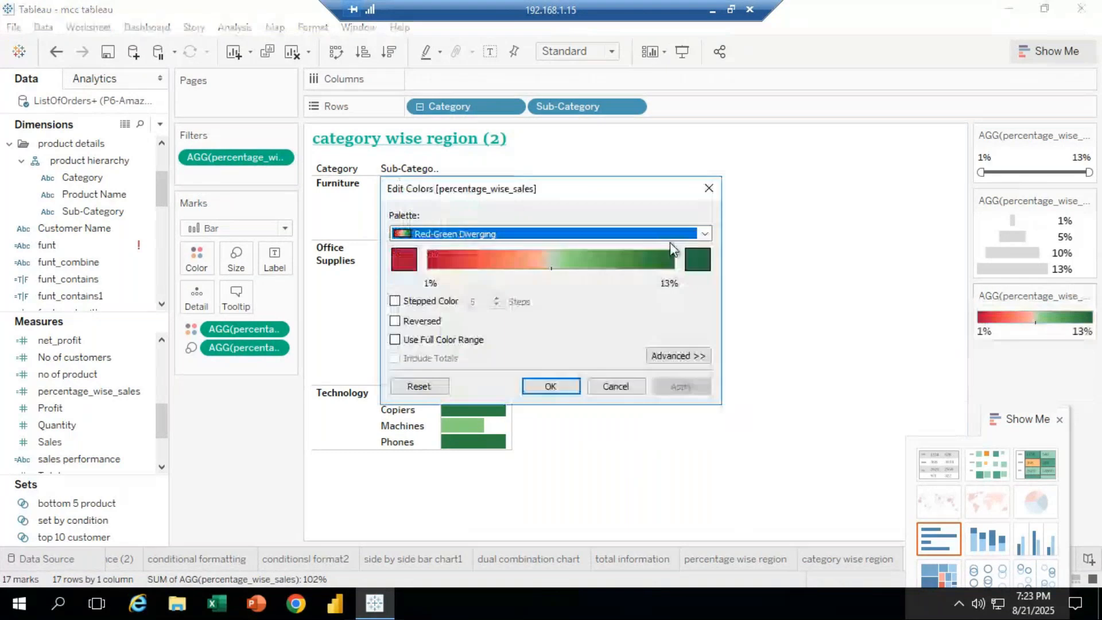
left_click(704, 233)
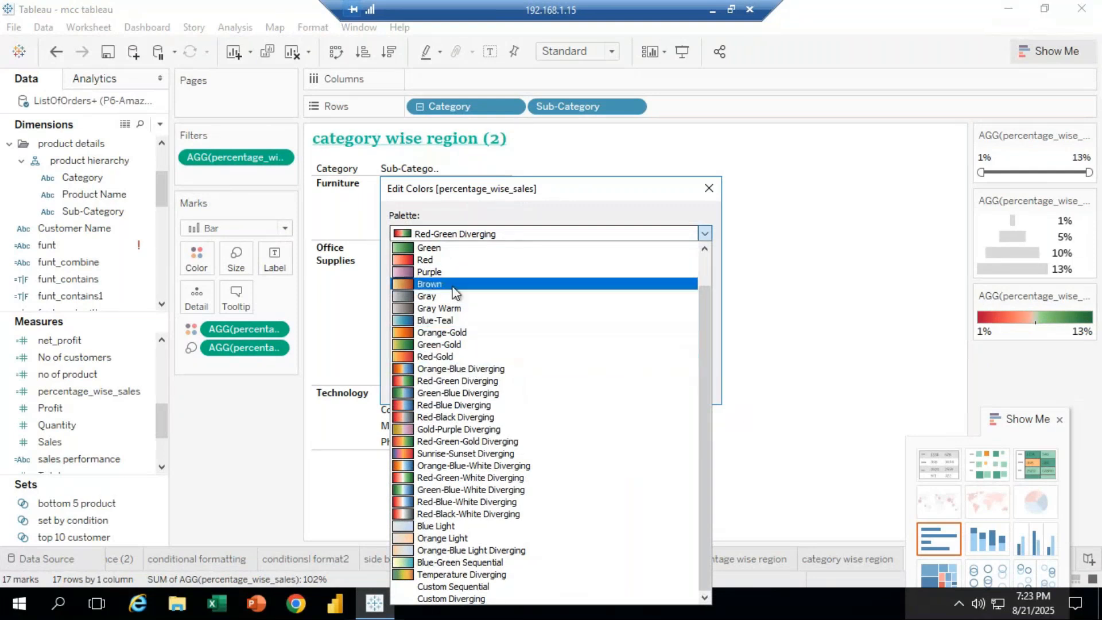
left_click(450, 344)
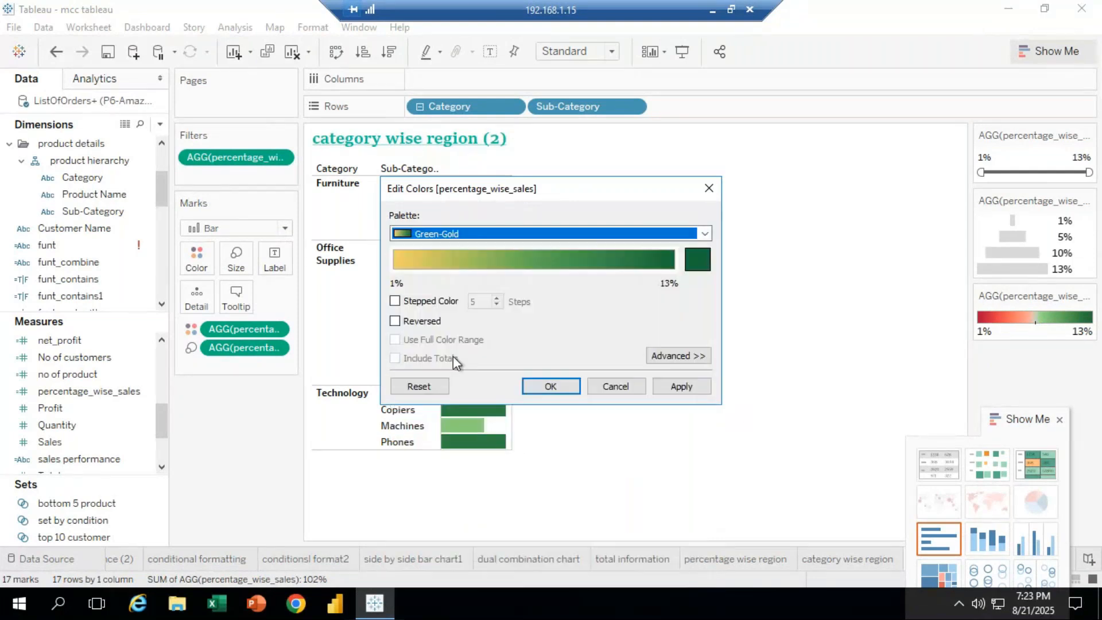
left_click(526, 392)
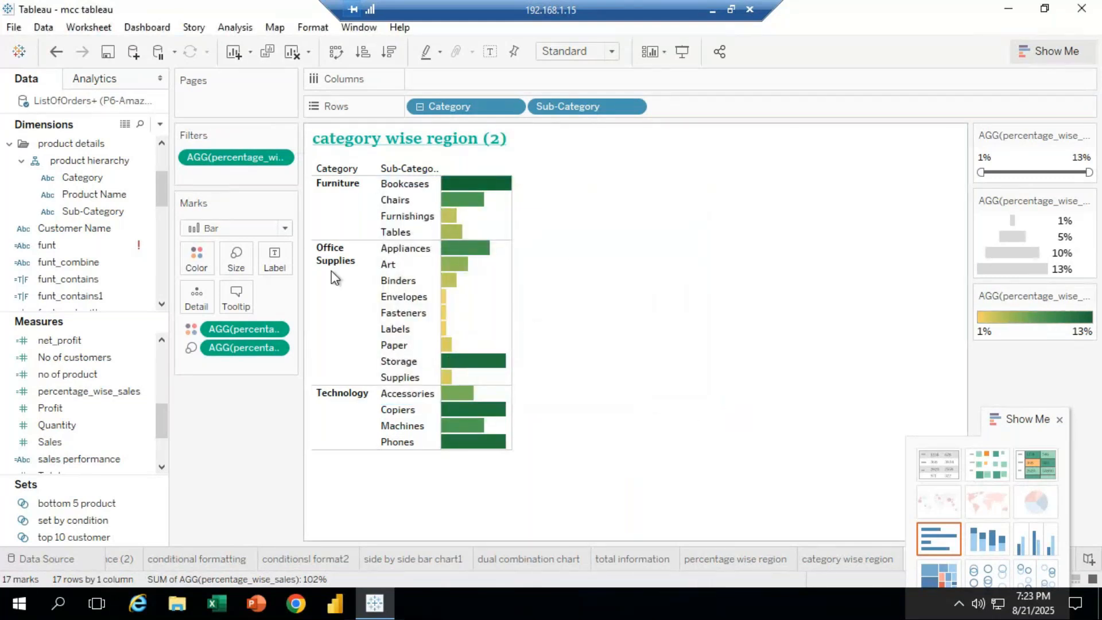
Try the Line, Area, Circle, Pie, Gantt Bar and Density mark types on the sub-category chart
left_click(269, 231)
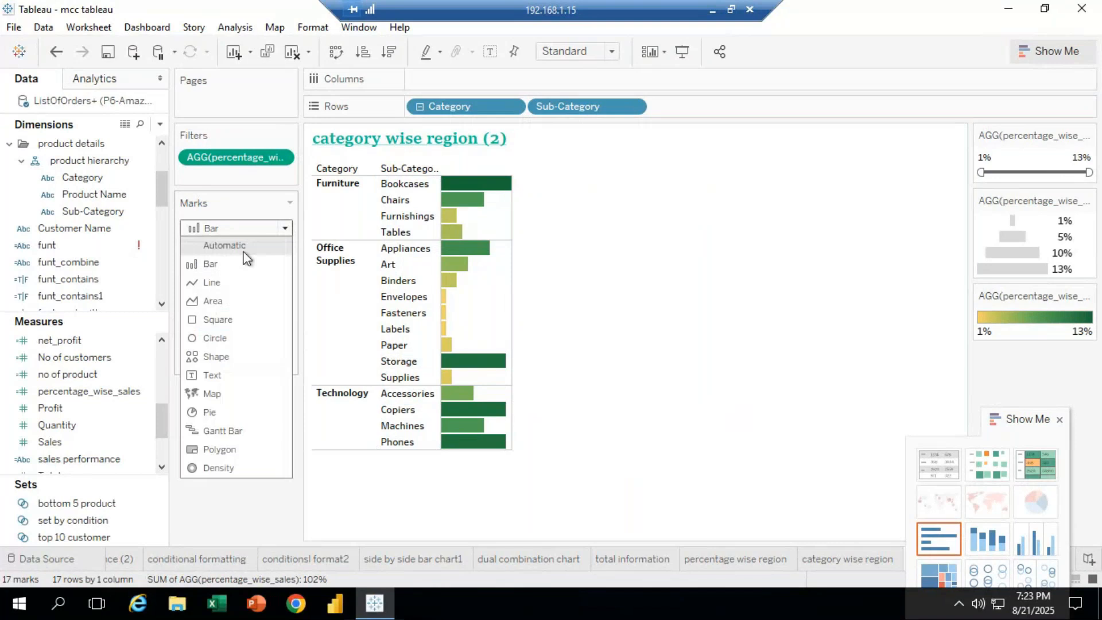
left_click(226, 285)
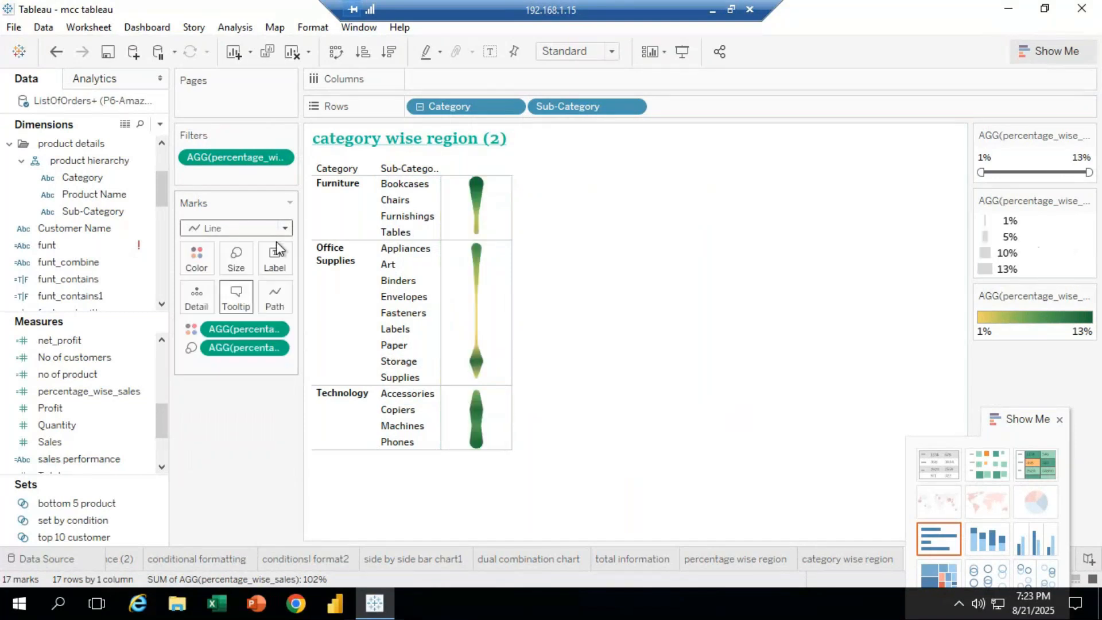
left_click(285, 228)
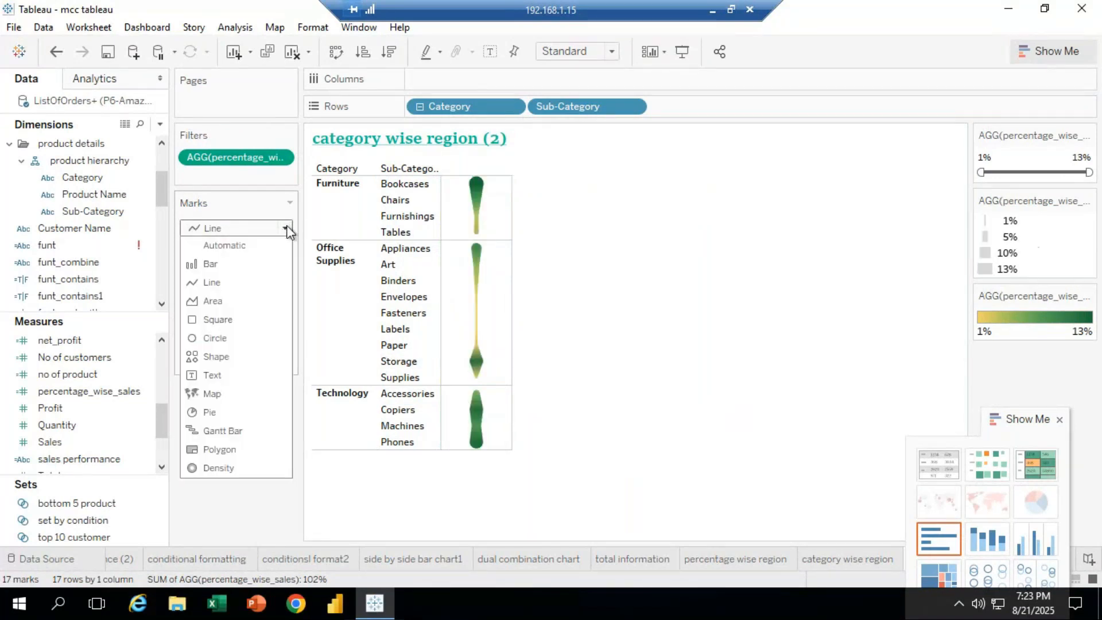
left_click(218, 304)
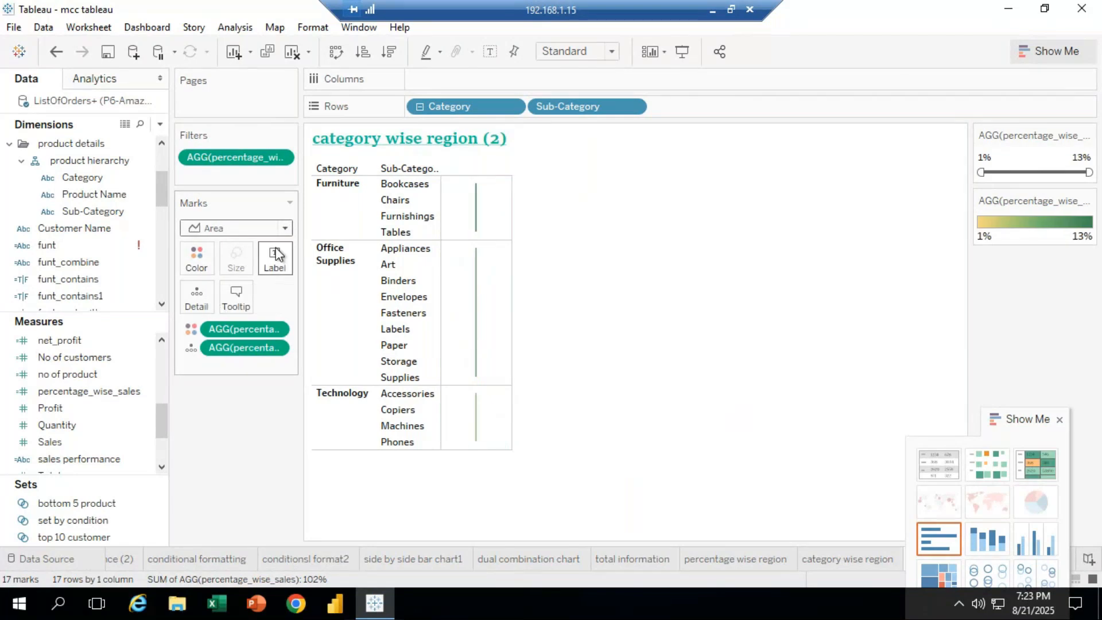
left_click(286, 228)
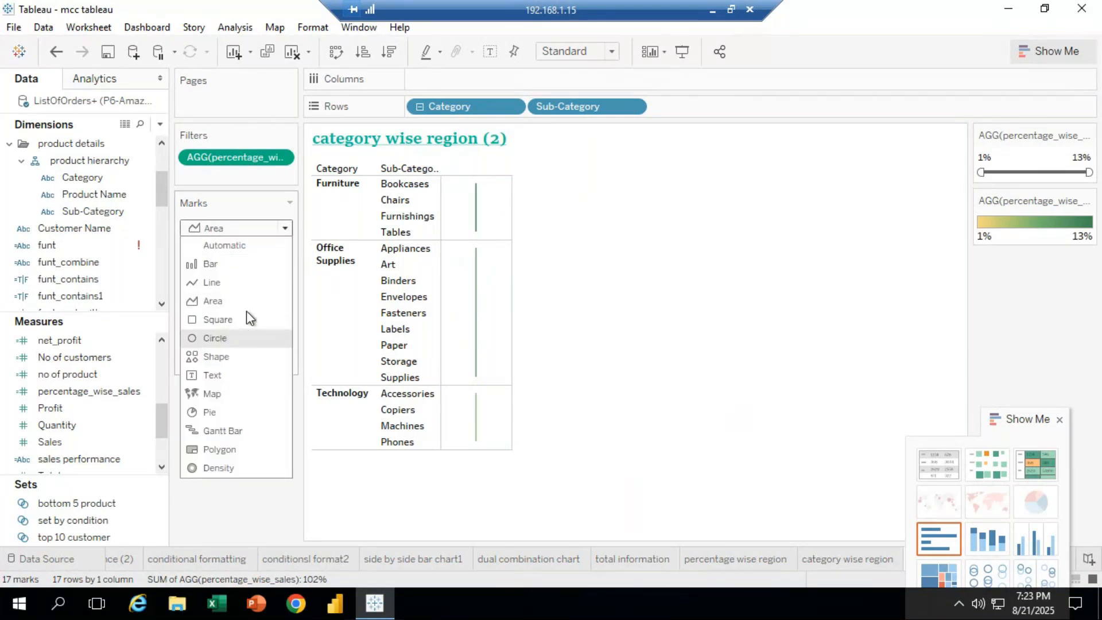
left_click(223, 338)
left_click(284, 229)
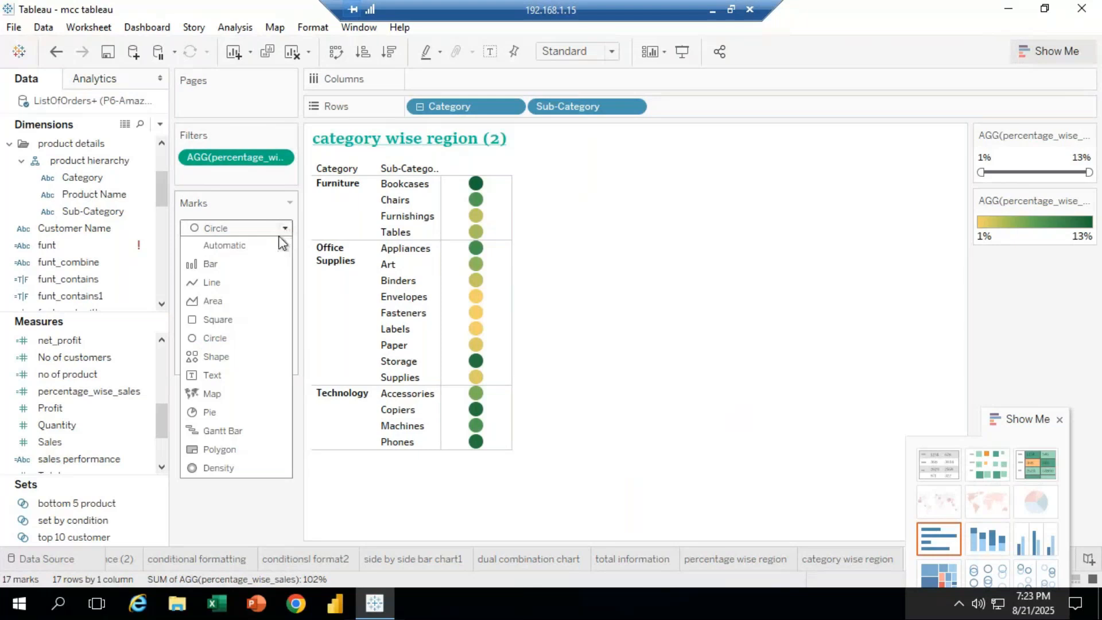
left_click(211, 411)
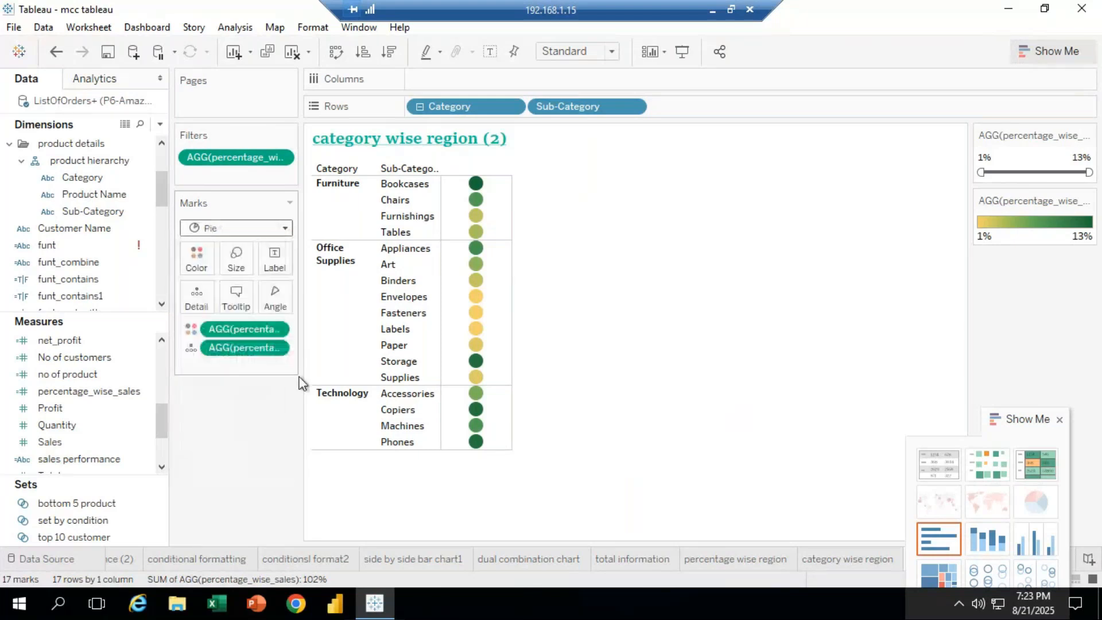
left_click(273, 230)
left_click(228, 430)
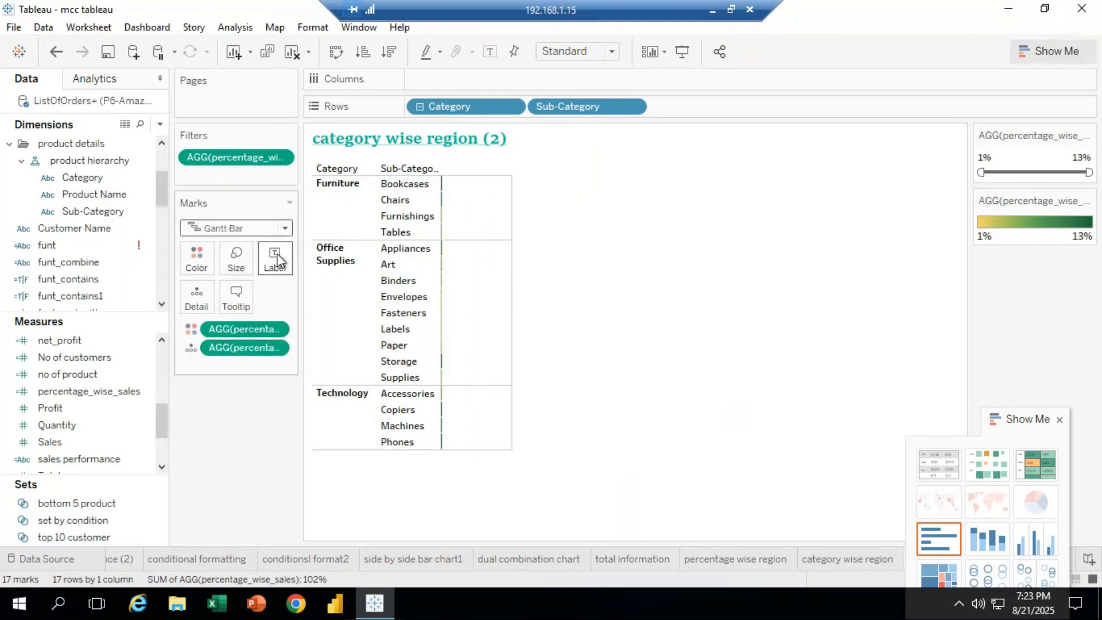
left_click(274, 228)
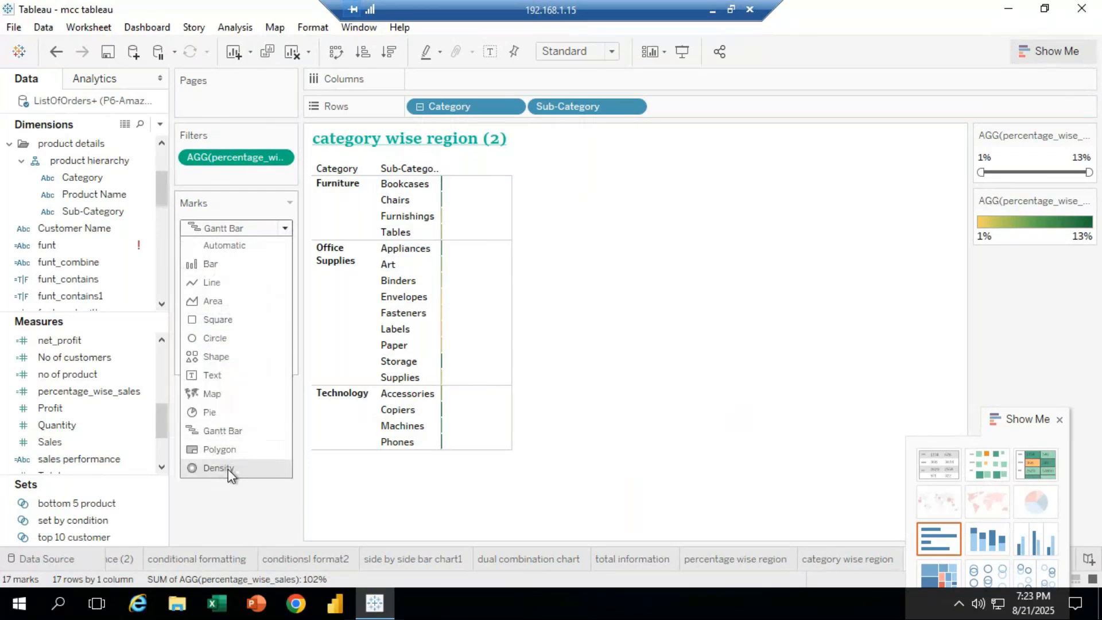
left_click(228, 468)
Try the Shape mark type with filled cross, diamond, left-pointing and right-pointing triangle symbols
left_click(285, 228)
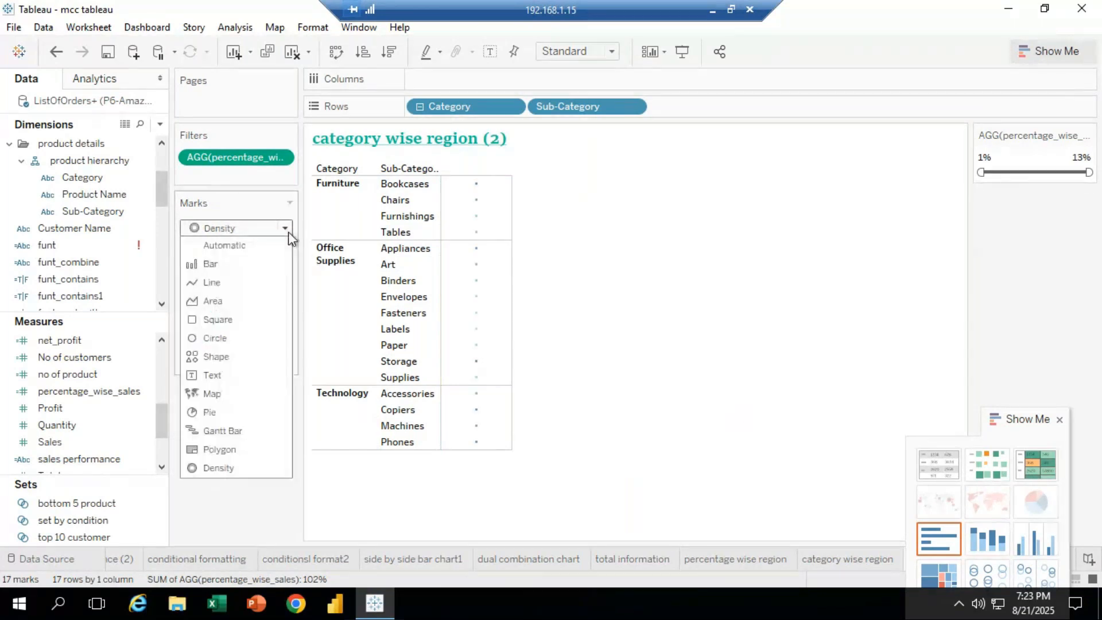
left_click(251, 355)
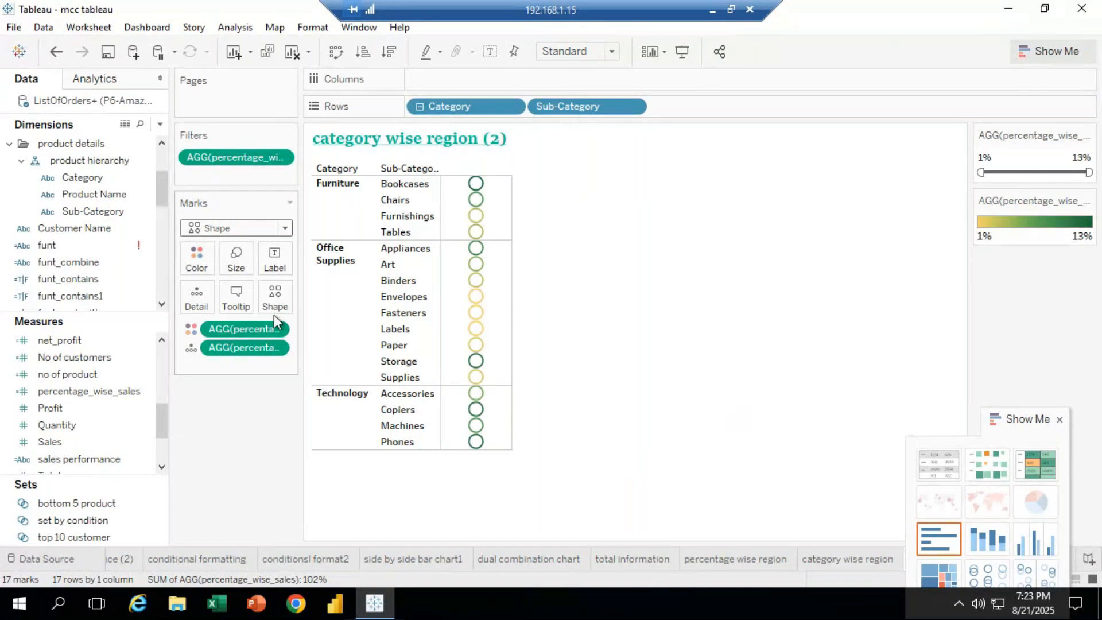
left_click(276, 295)
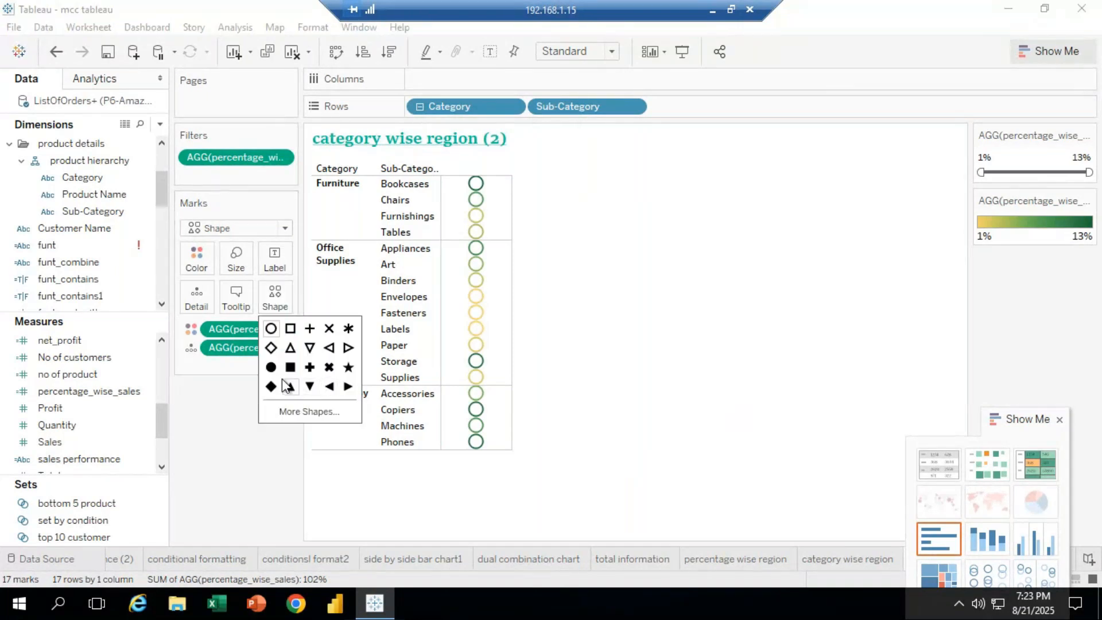
left_click(329, 367)
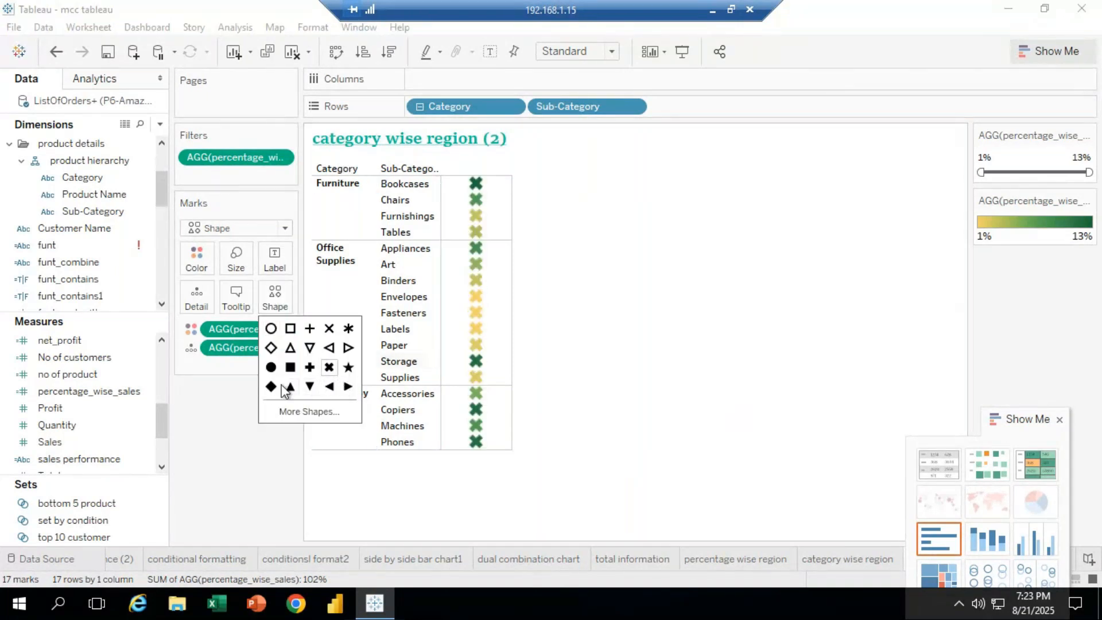
left_click(270, 387)
left_click(329, 386)
left_click(348, 386)
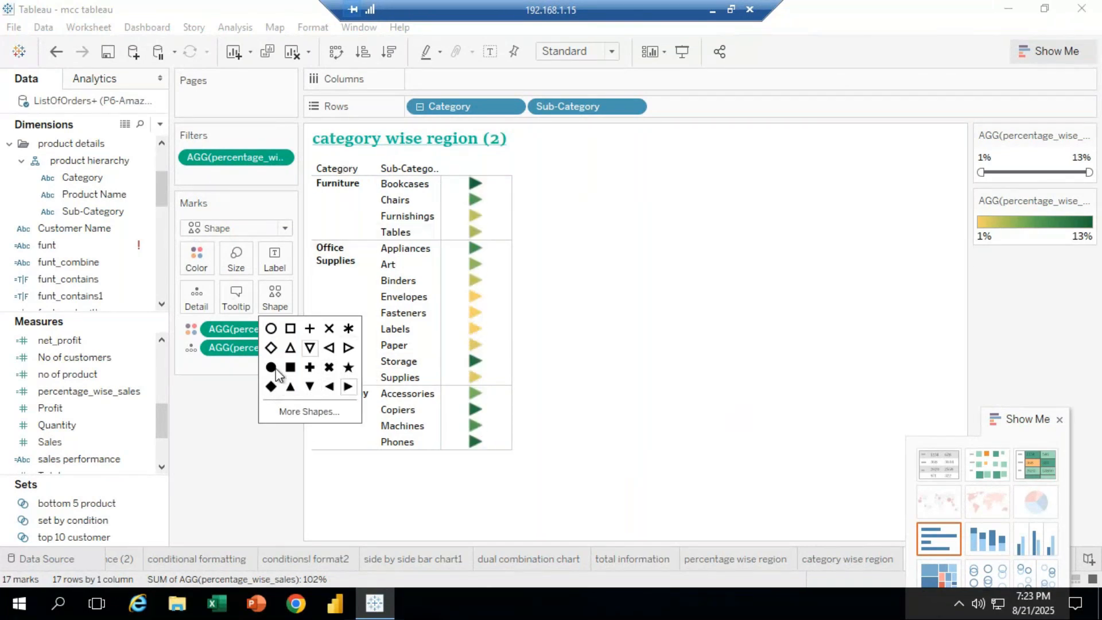
Return the mark type to Automatic and rebuild the sheet as a heat map from the chart suggestions
left_click(283, 228)
left_click(249, 245)
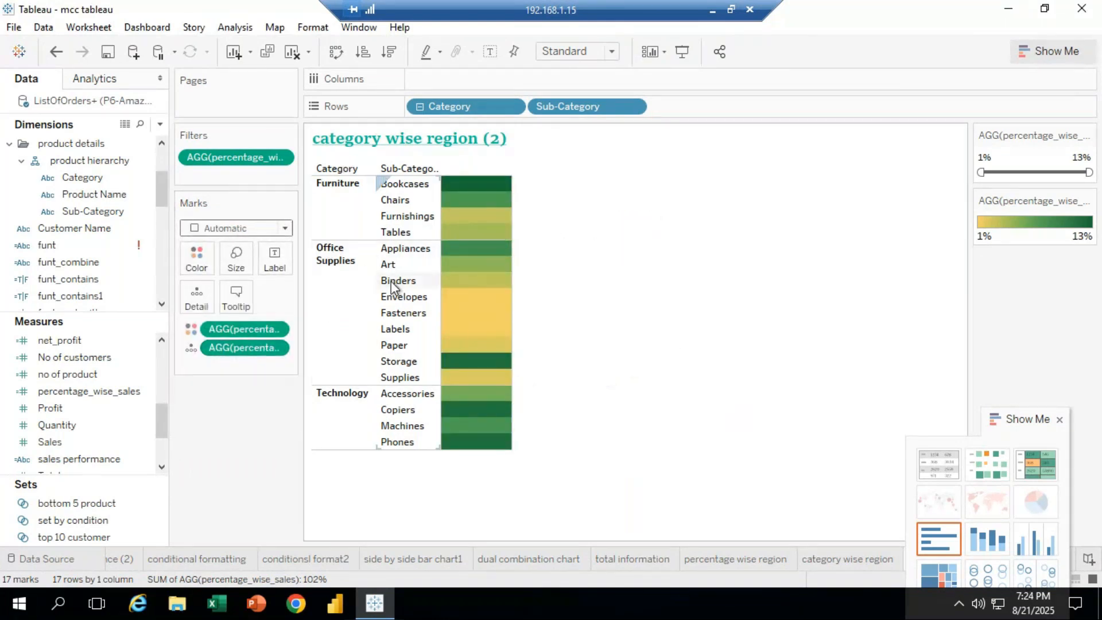
left_click(284, 228)
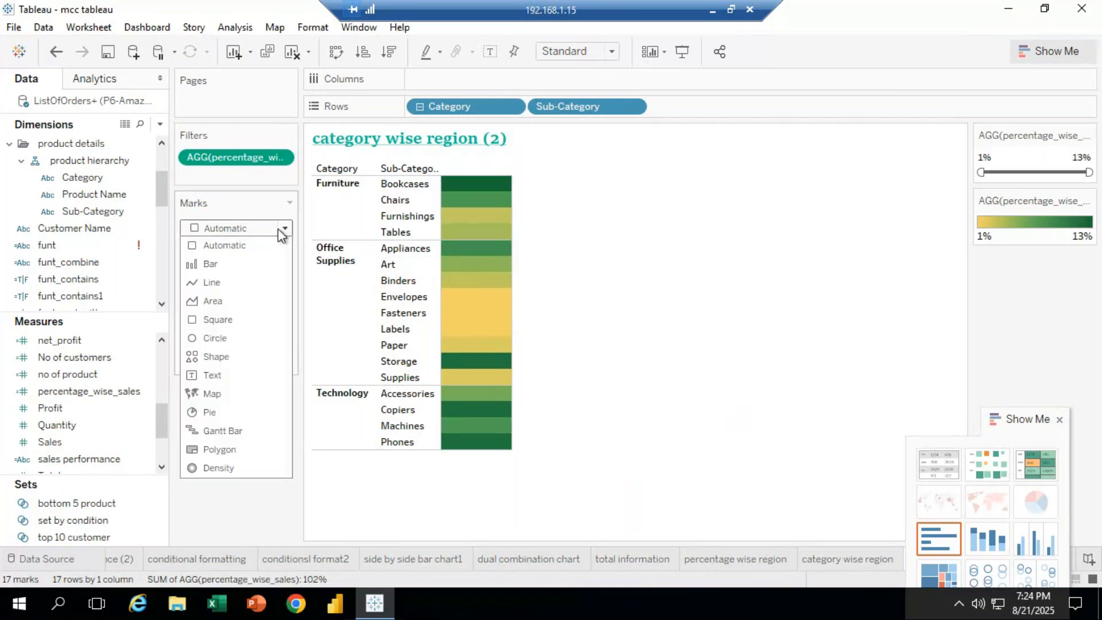
left_click_drag(1008, 418, 1038, 248)
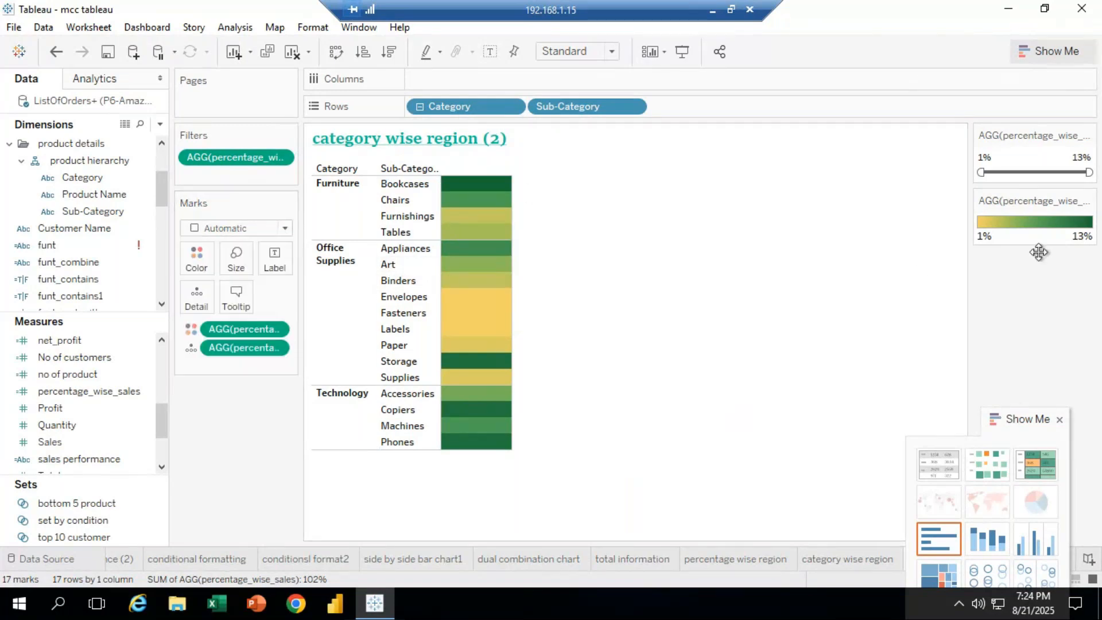
left_click(1014, 291)
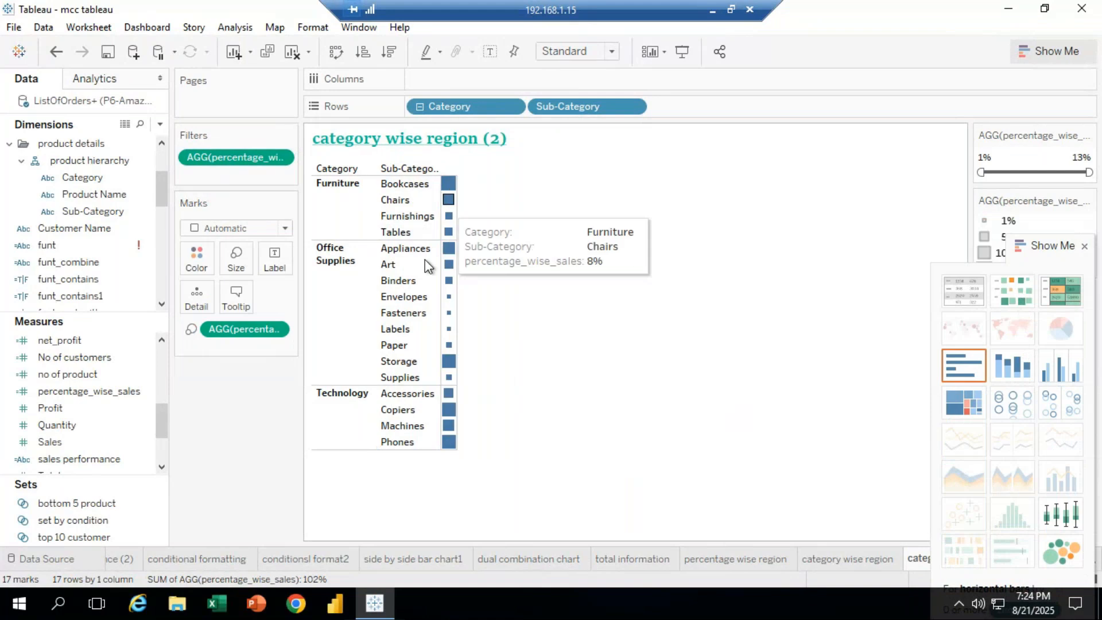
Change the heat map's mark type to Bar and widen the mark column so the bars are longer
left_click(285, 228)
left_click(269, 258)
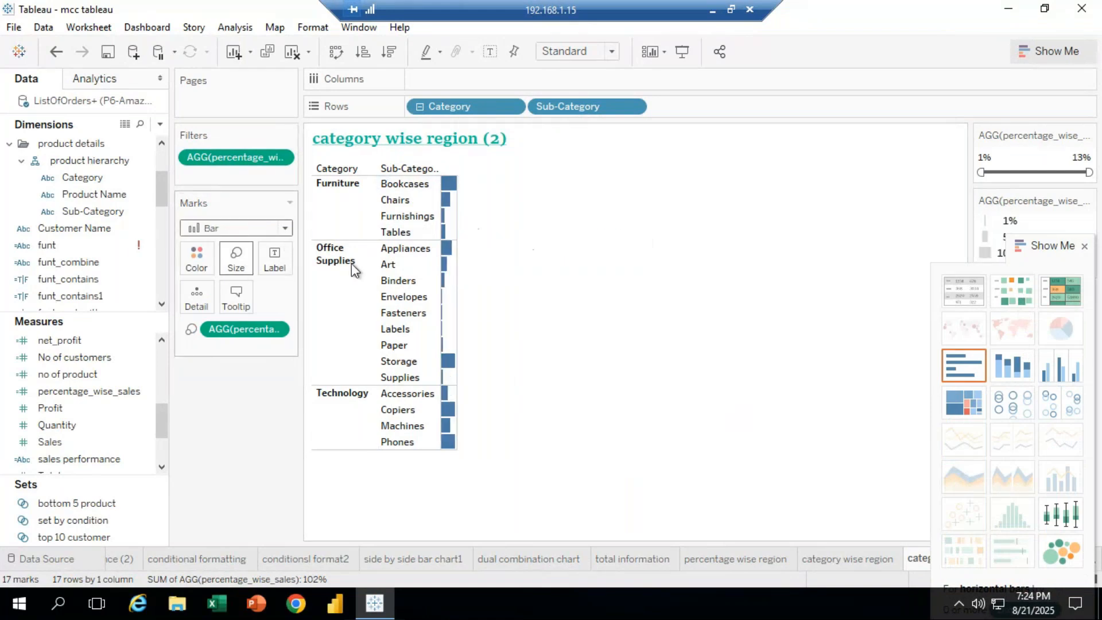
left_click_drag(458, 212, 570, 213)
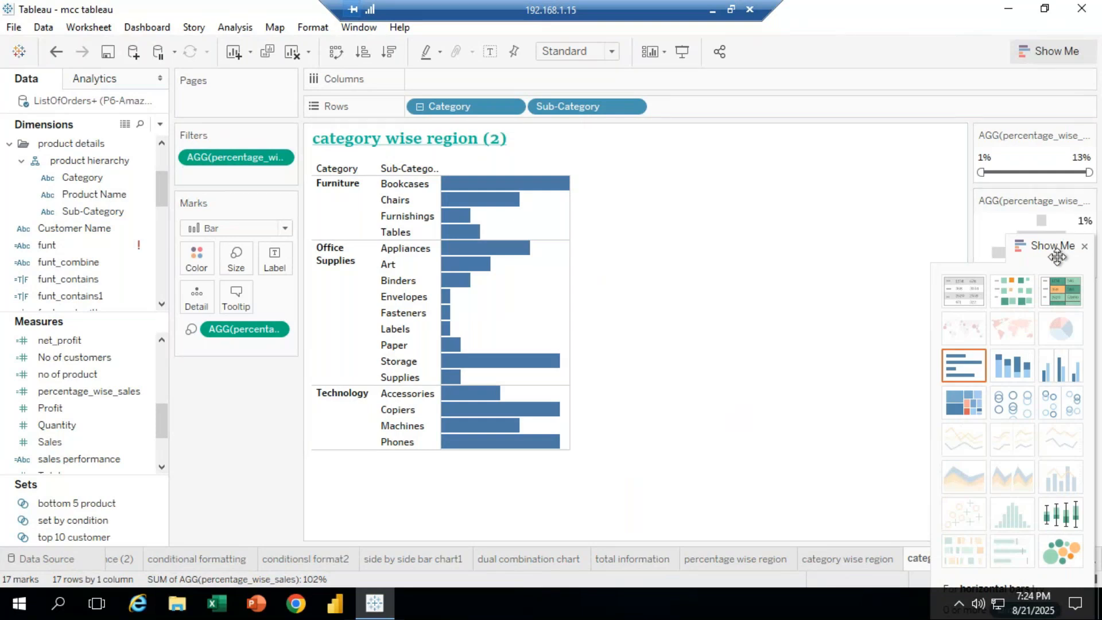
Review the mark size settings of the percentage_wise_sales legend, moving the chart suggestions and dialog clear of the view
left_click_drag(1056, 253, 1072, 359)
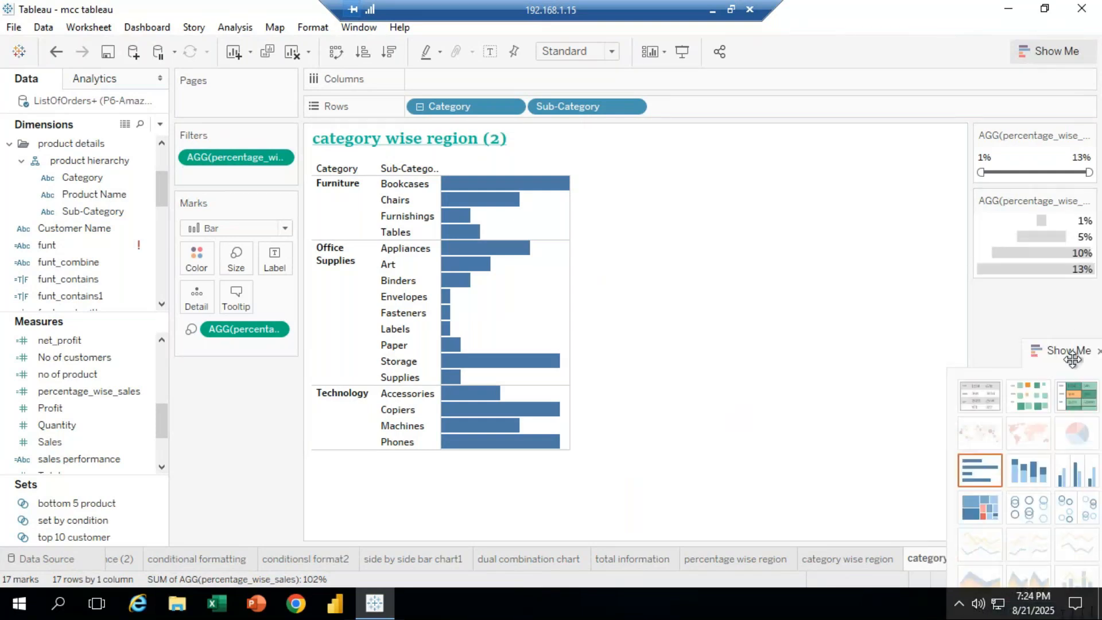
double_click(1052, 236)
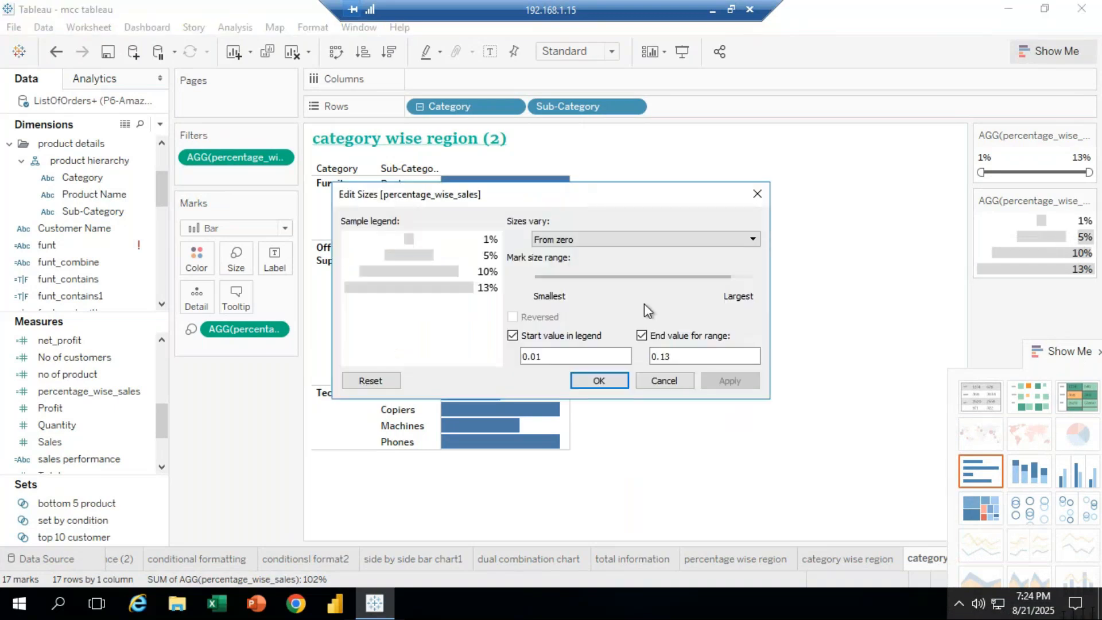
left_click_drag(615, 201, 886, 195)
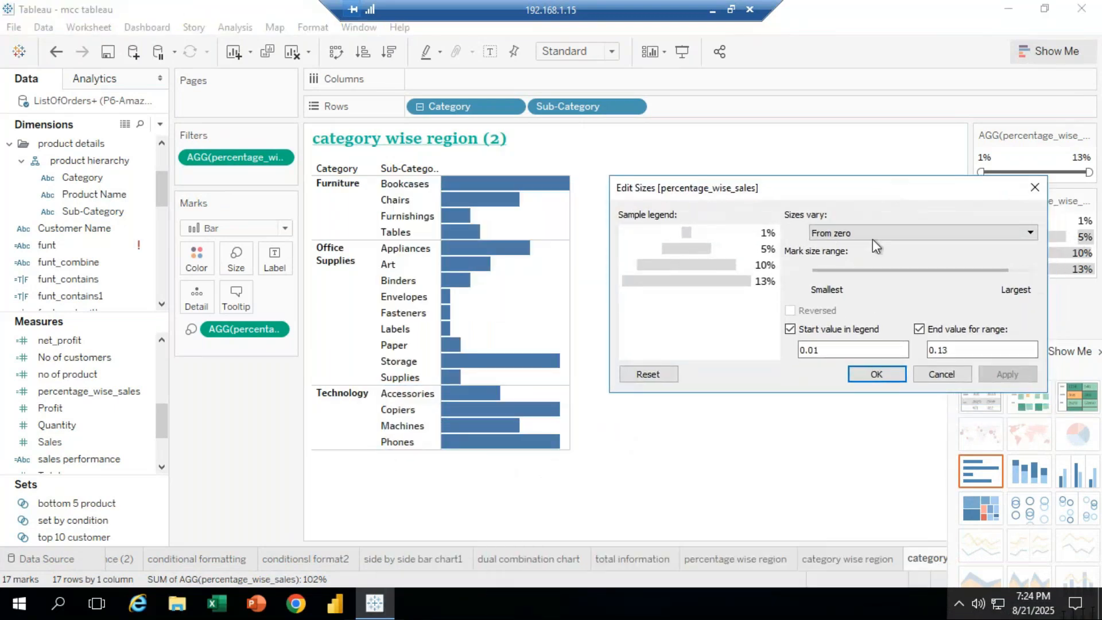
left_click(1030, 187)
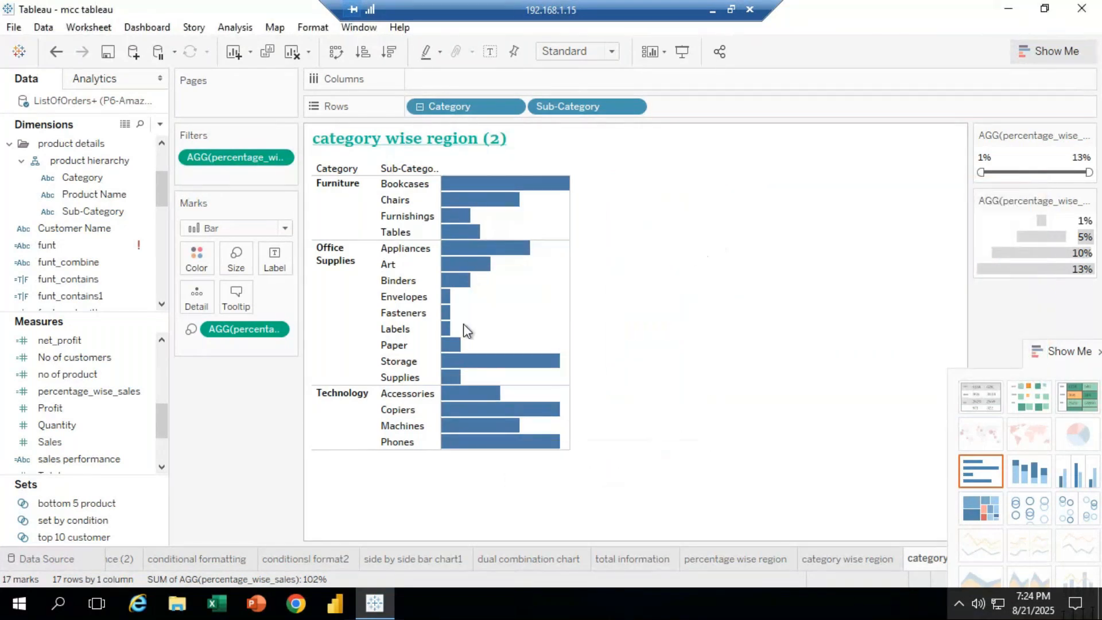
Label the sub-category bars with percentage_wise_sales, widen the bar column slightly and move the chart suggestions aside
left_click(150, 362)
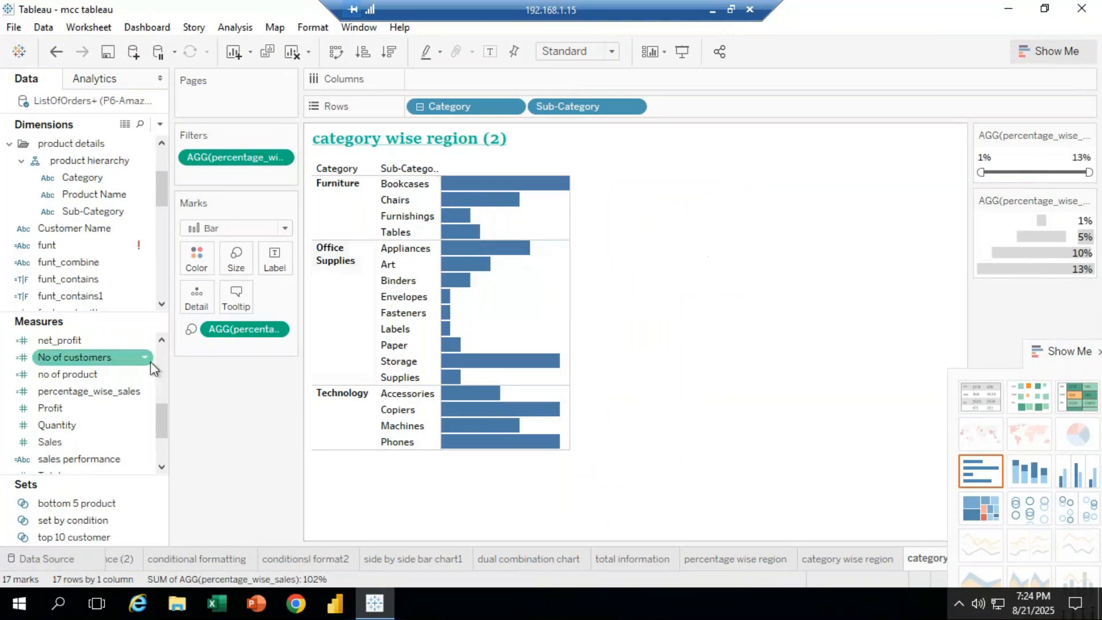
left_click_drag(111, 396, 271, 259)
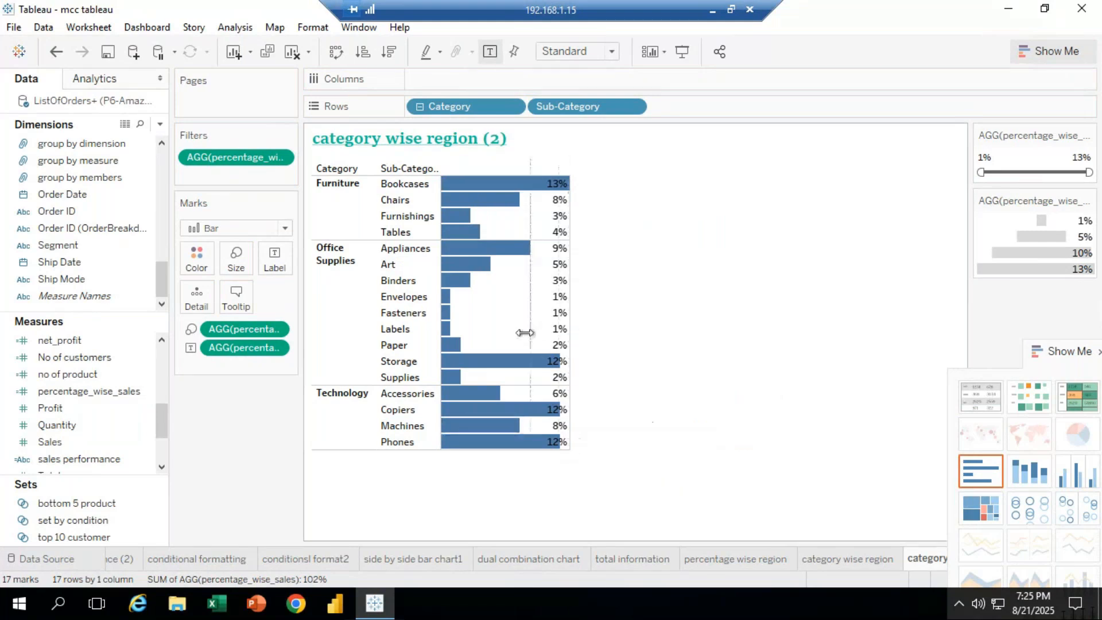
left_click_drag(524, 333, 571, 316)
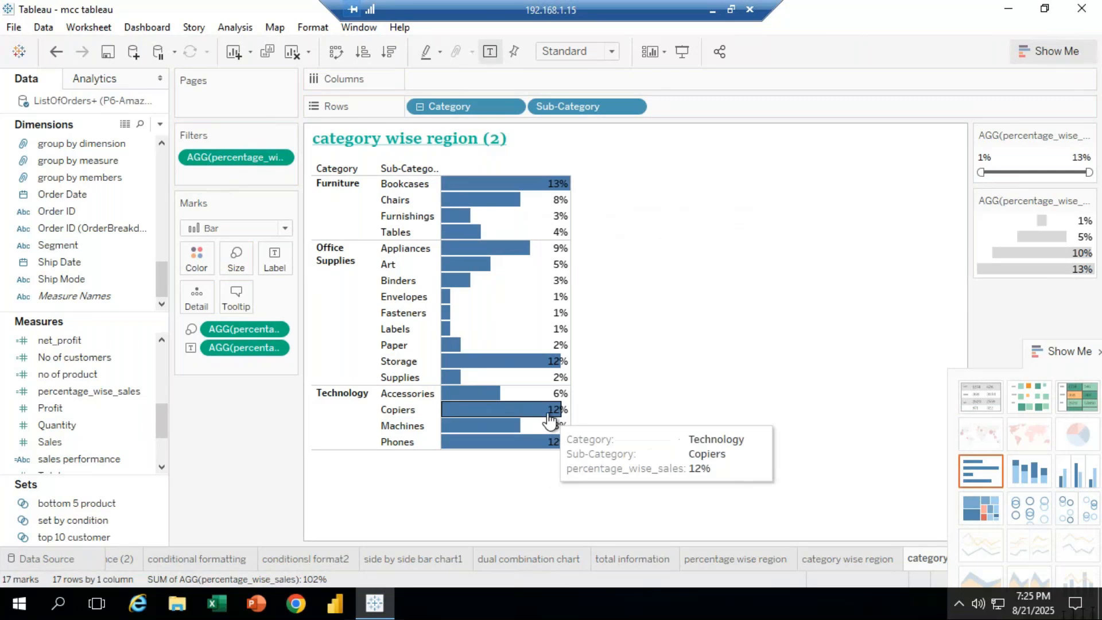
left_click_drag(1067, 351, 1067, 148)
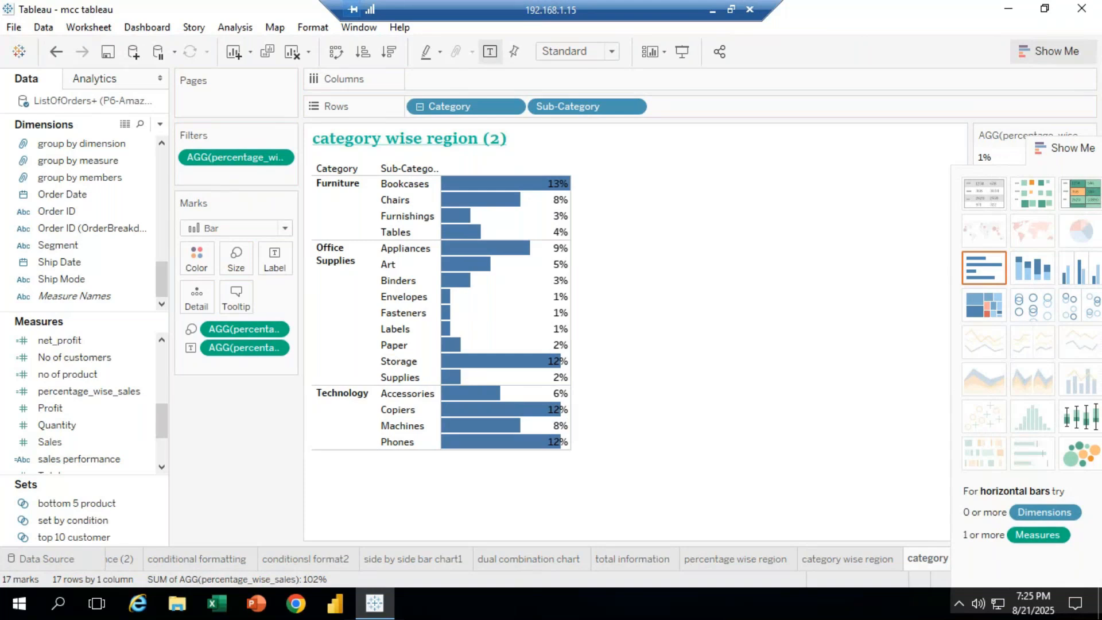
left_click_drag(1066, 142, 1097, 155)
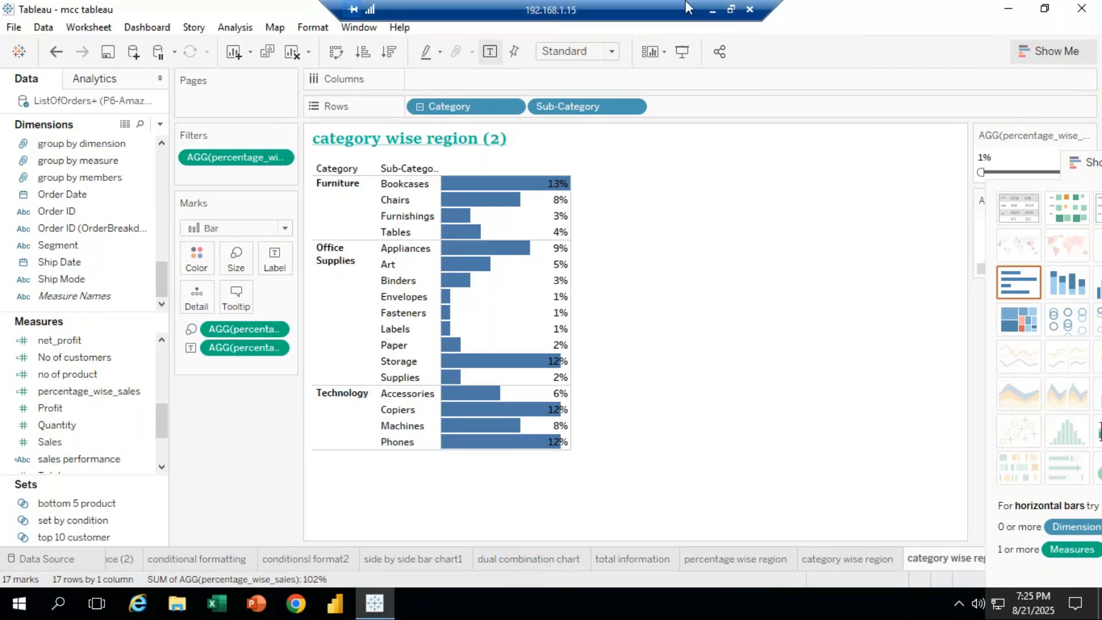
Switch to GoTo Meeting, send "any doubts??" to everyone in the chat, and return to the remote desktop session
left_click(713, 14)
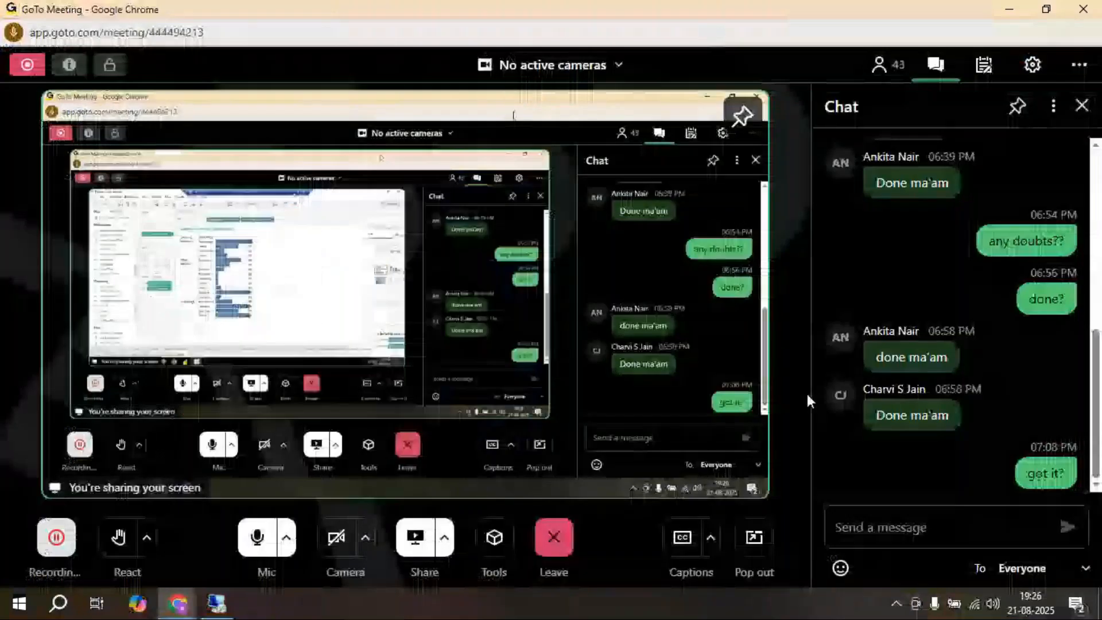
left_click(848, 524)
type("a")
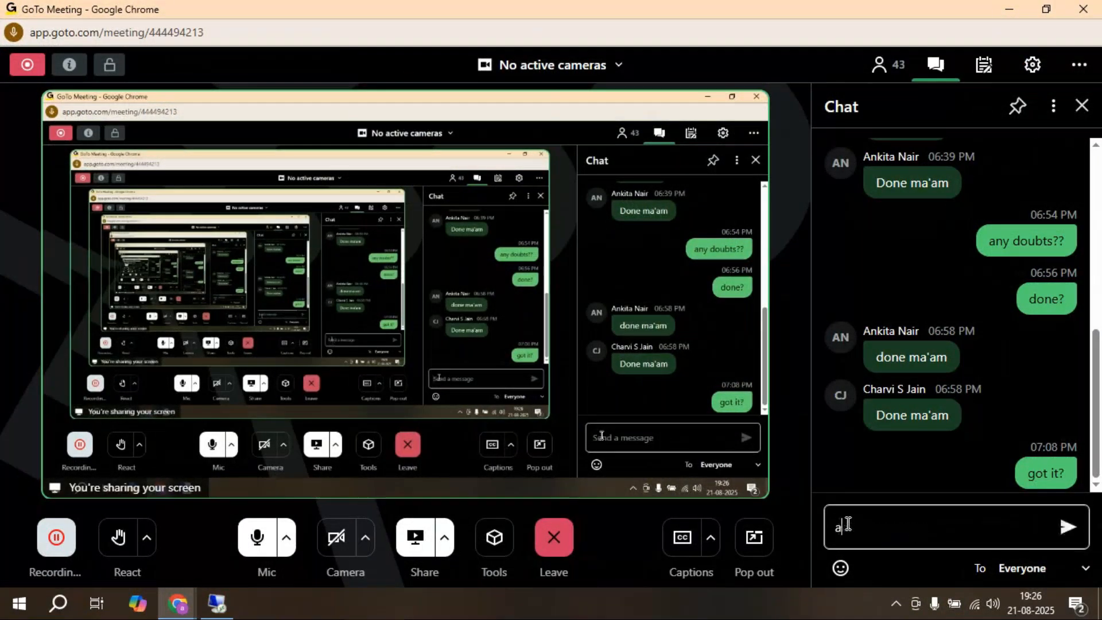
type("ny doubt")
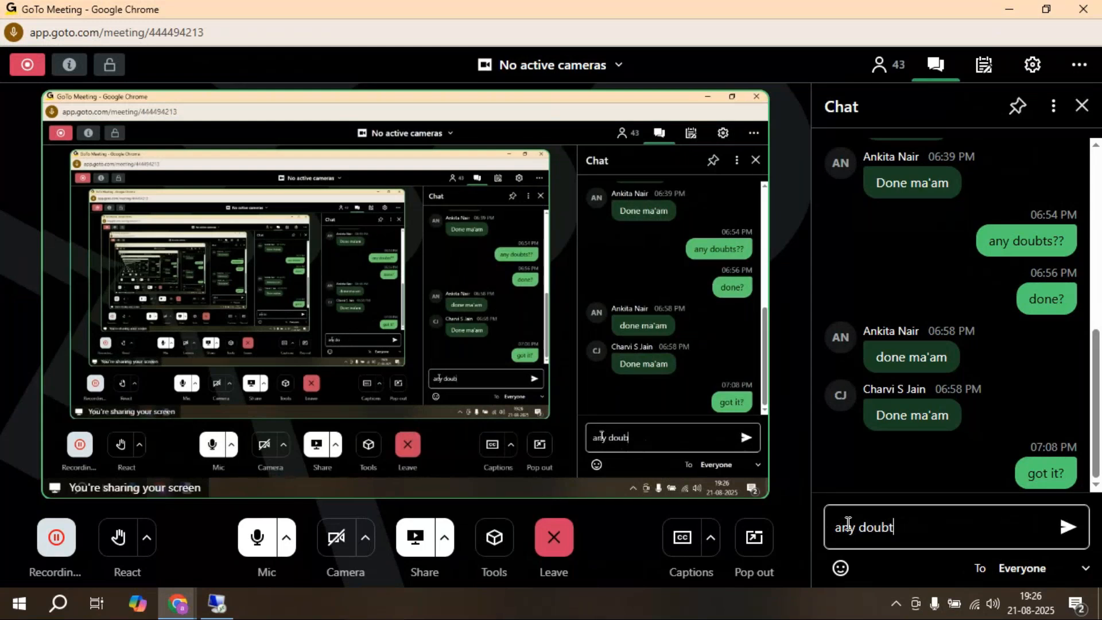
type("s??")
key("Return")
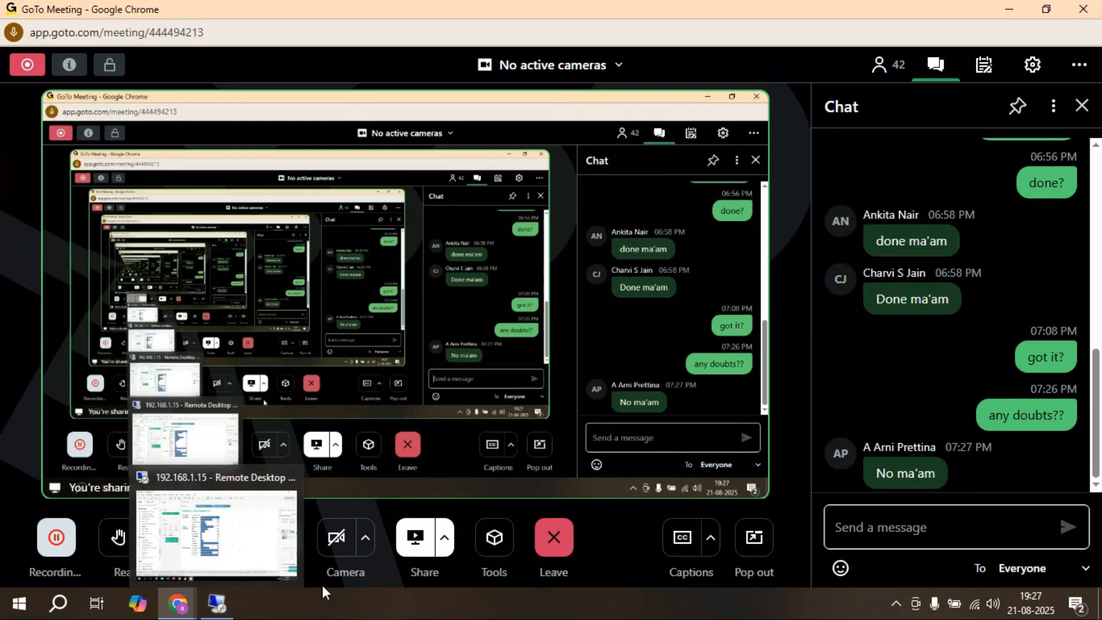
left_click(324, 615)
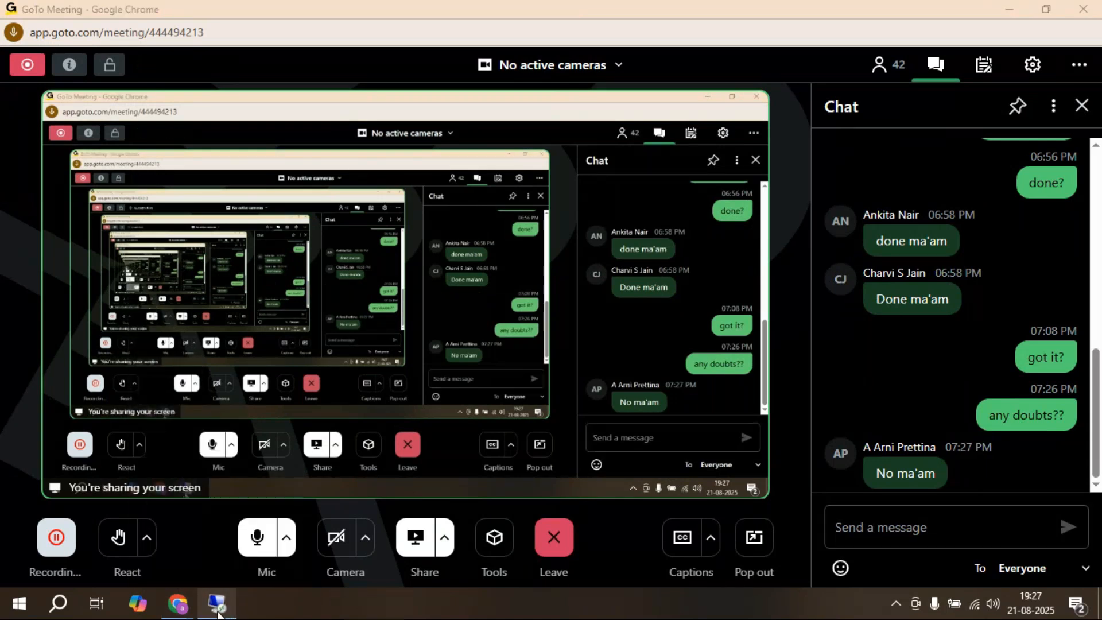
left_click(216, 611)
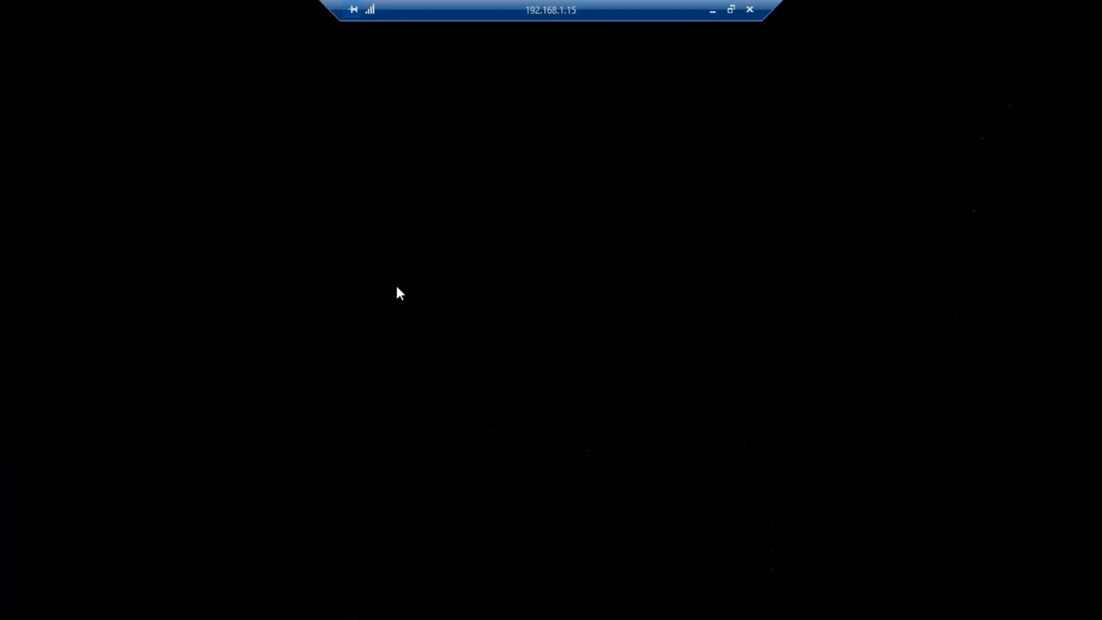